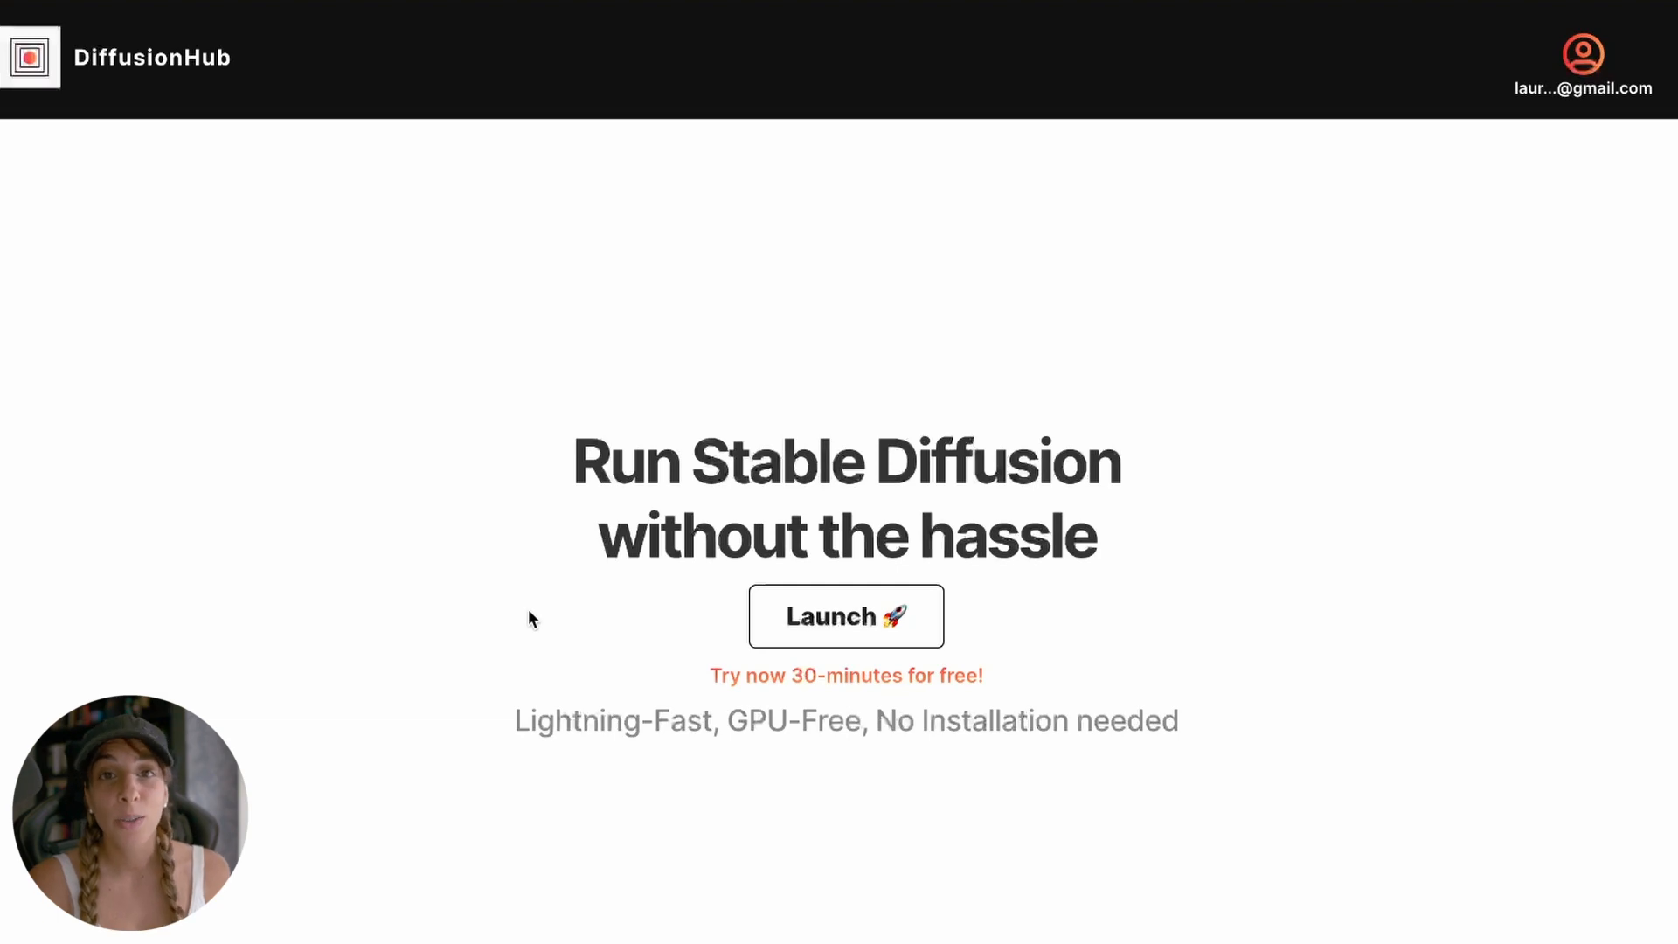
Launch a Stable Diffusion session on the Faster machine at 1.99$/hour.
{"action": "left_click", "coordinate": [799, 615]}
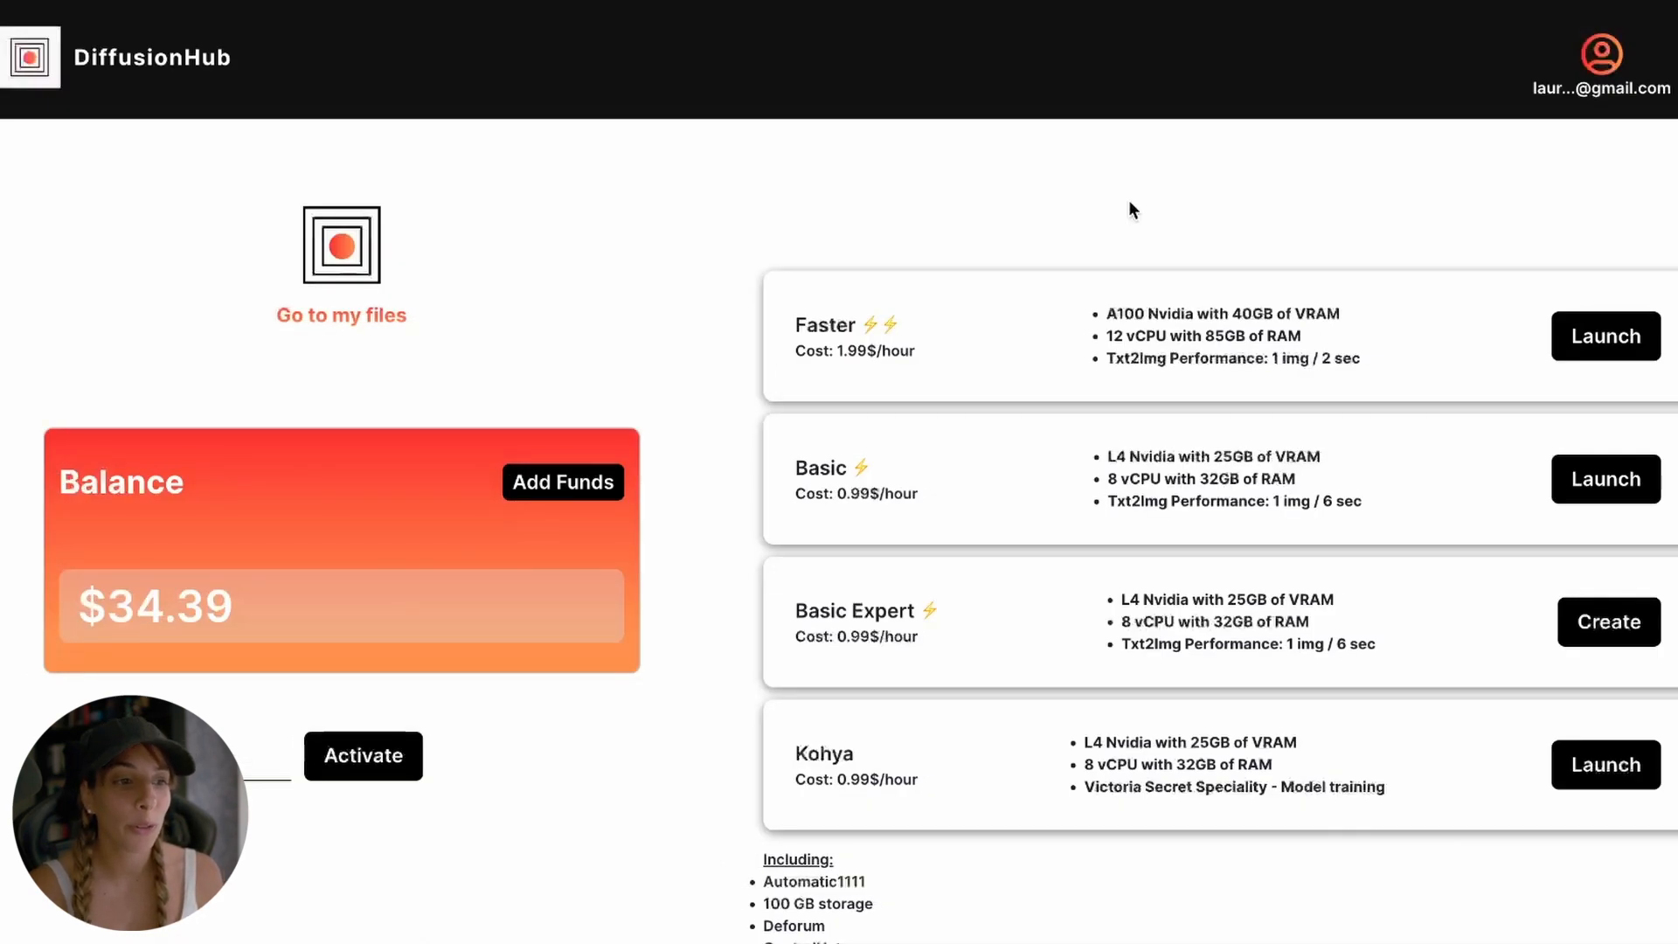
{"action": "left_click", "coordinate": [1623, 338]}
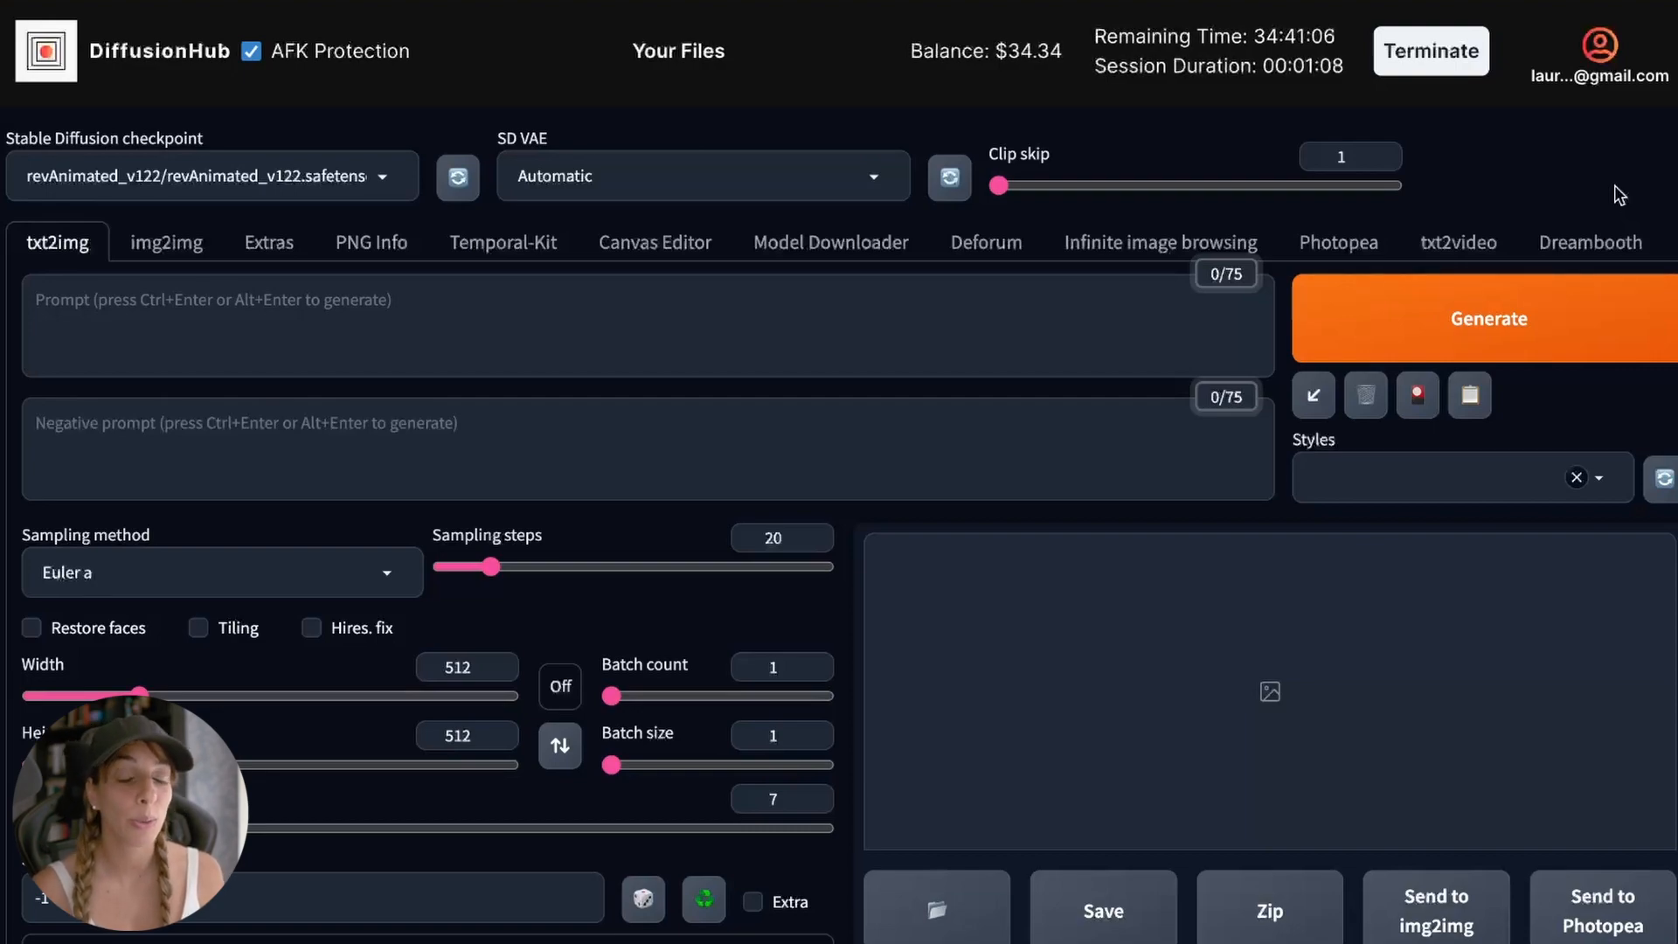
{"action": "left_click", "coordinate": [650, 317]}
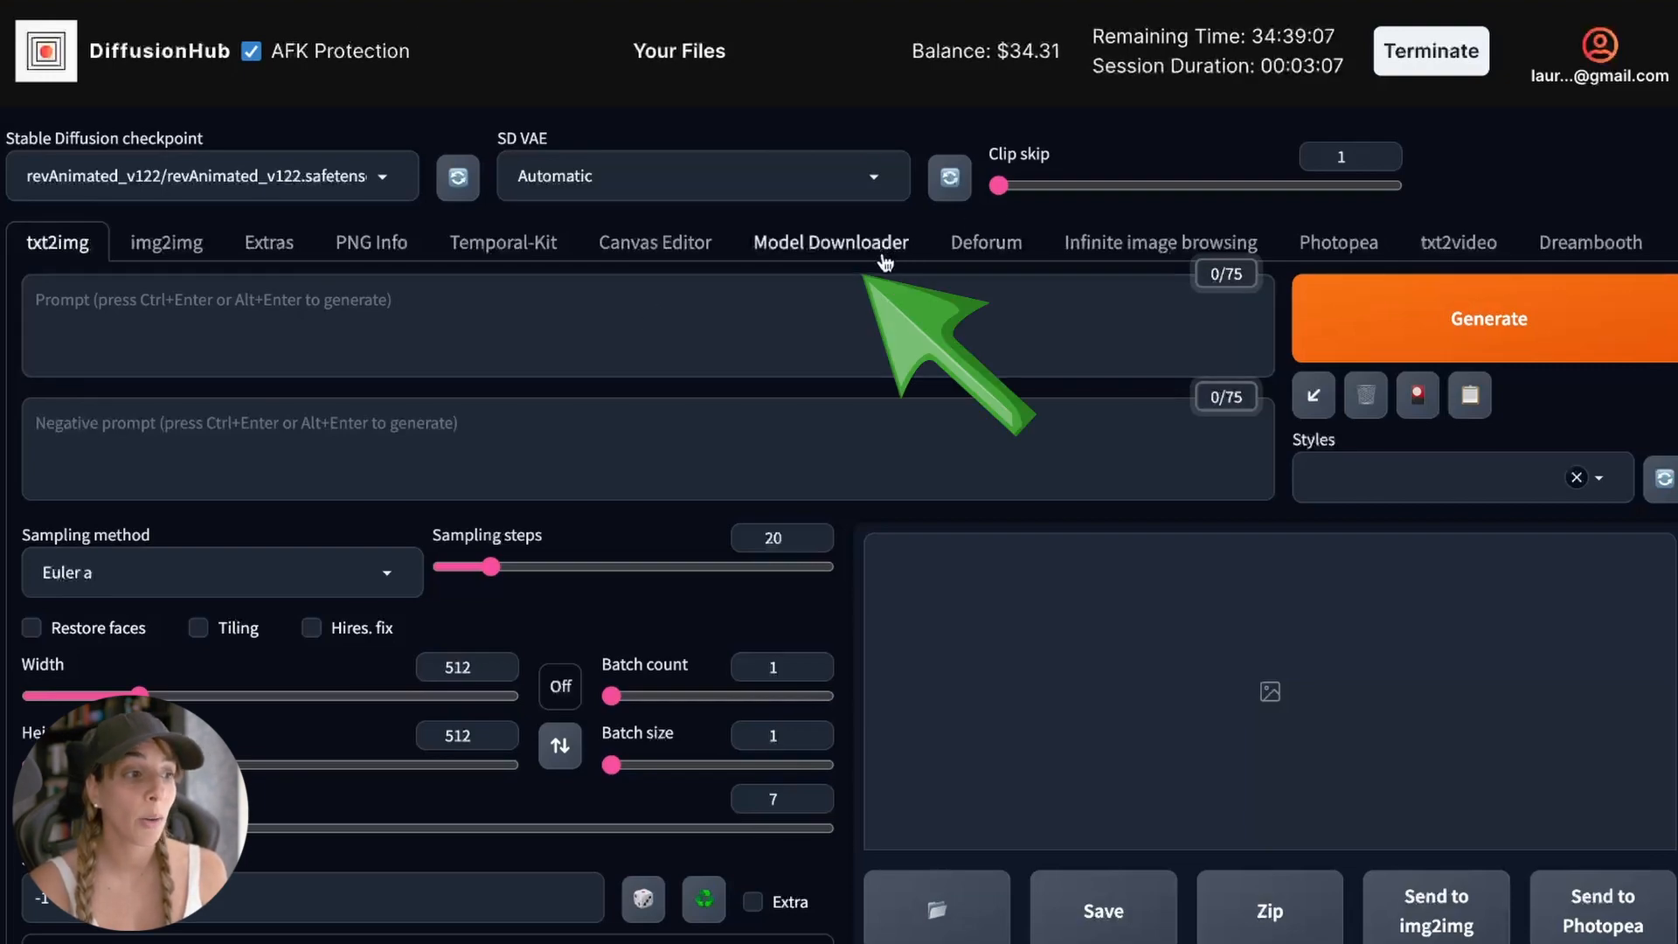
Search the available Stable Diffusion checkpoints for "dream".
{"action": "left_click", "coordinate": [885, 254]}
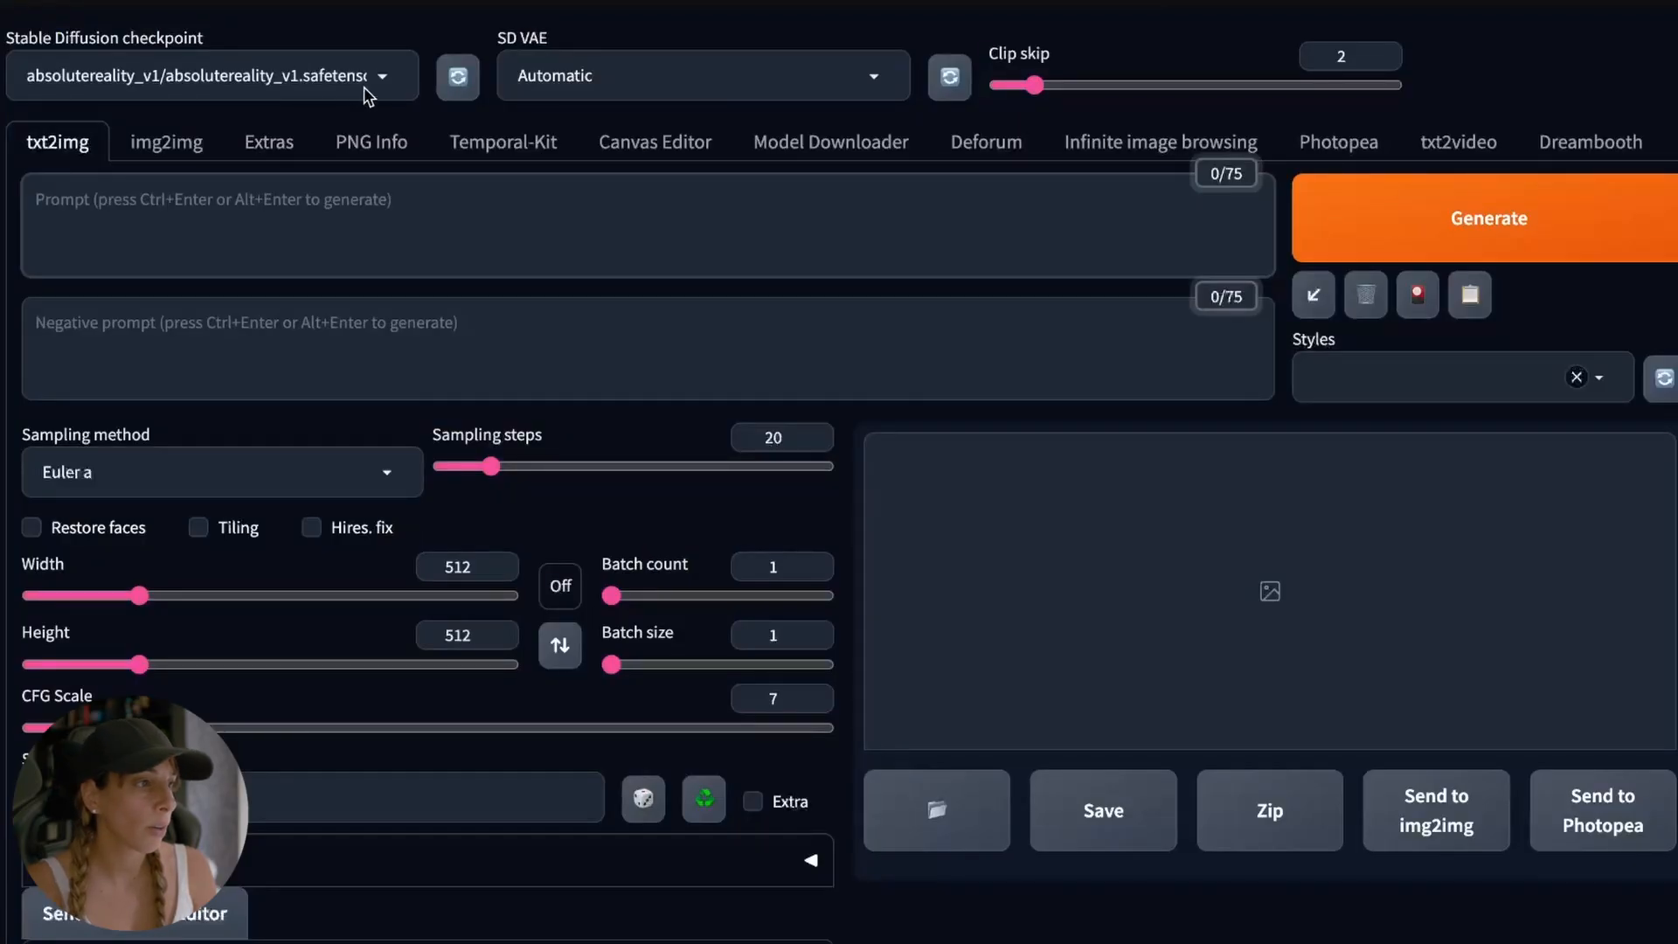
{"action": "left_click", "coordinate": [347, 81]}
{"action": "type", "text": "dream"}
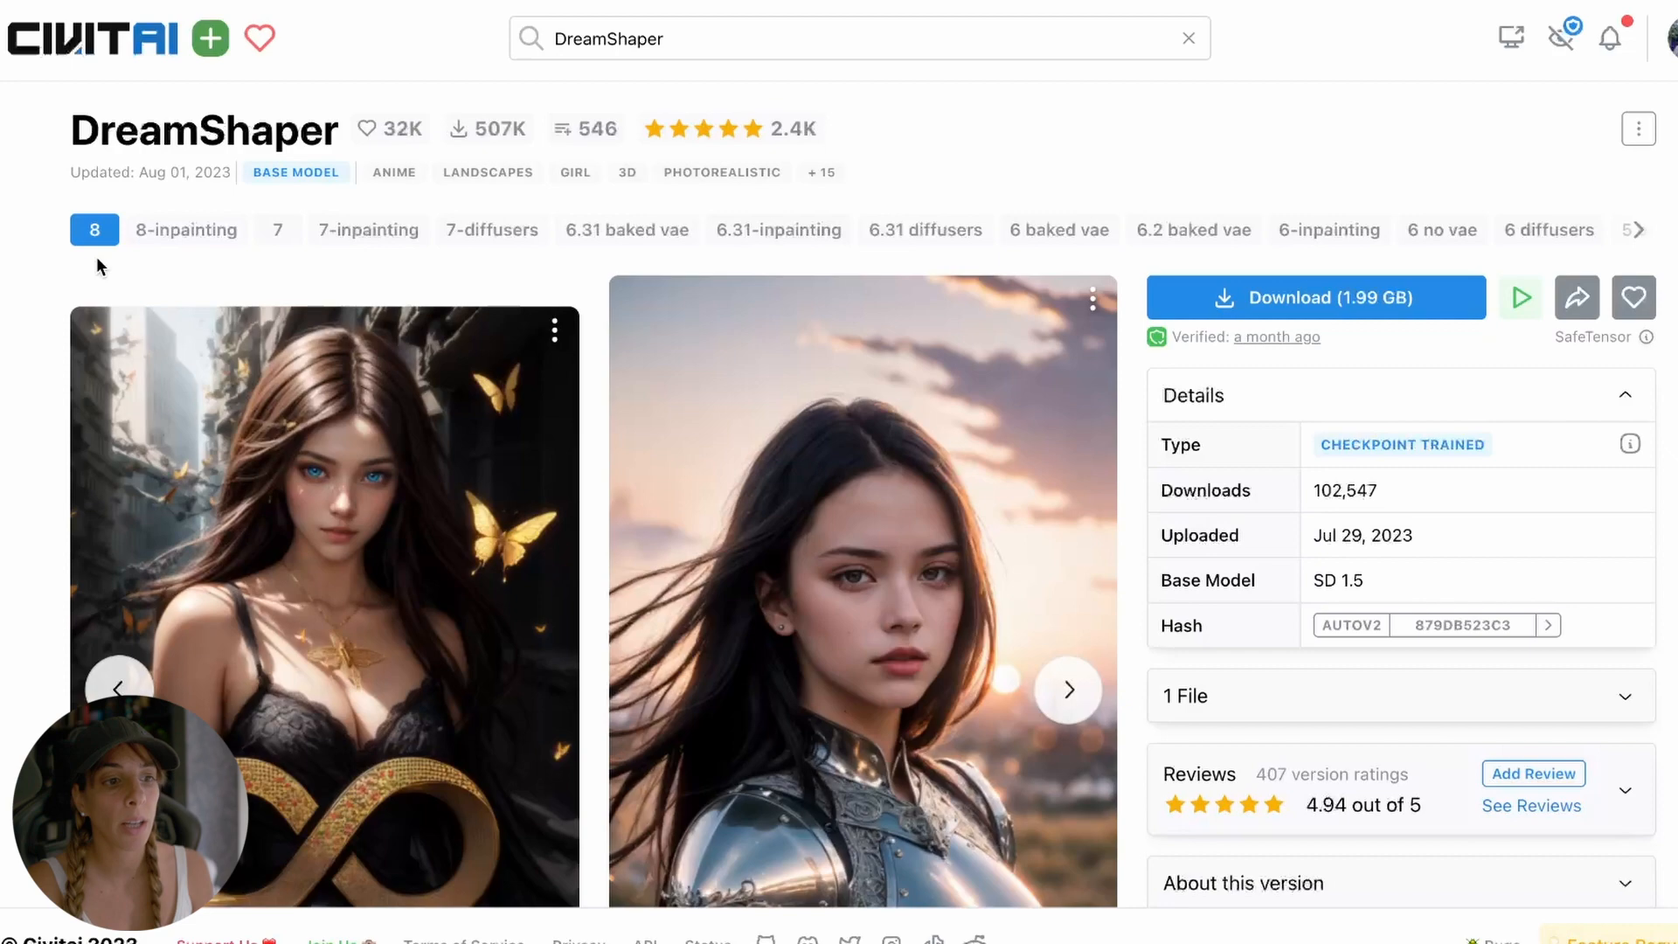
Copy the DreamShaper 8 download link from Civitai and download the model as a Checkpoint with the Model Downloader.
{"action": "right_click", "coordinate": [1357, 315]}
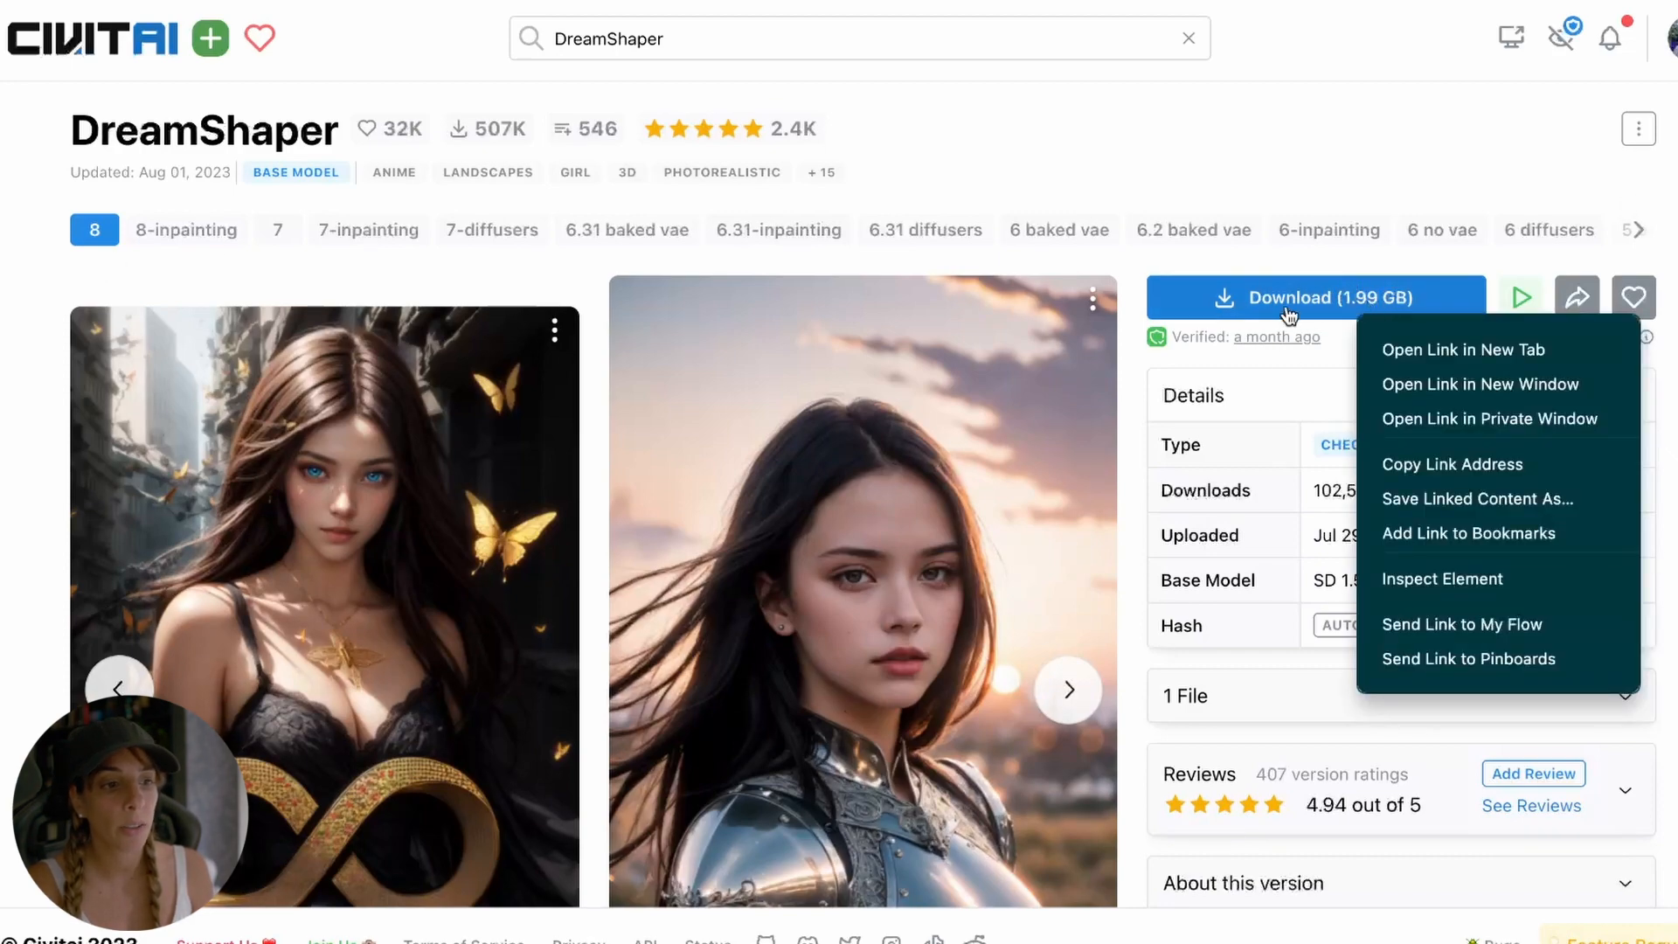
{"action": "left_click", "coordinate": [1446, 463]}
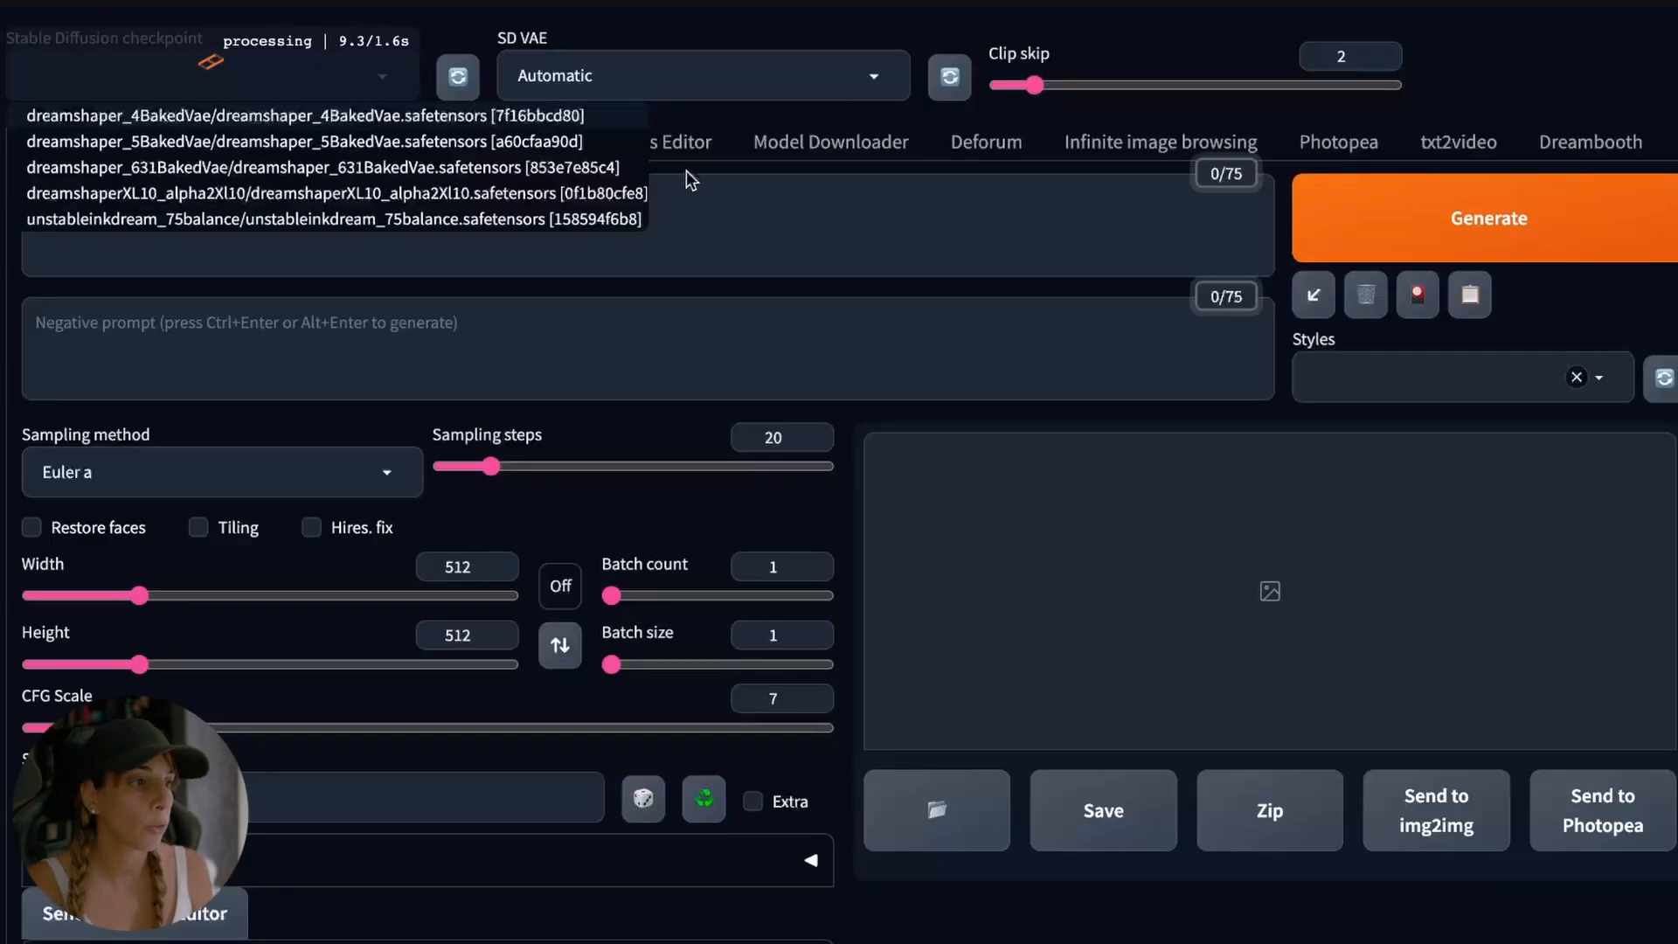
{"action": "left_click", "coordinate": [830, 142]}
{"action": "left_click", "coordinate": [83, 320]}
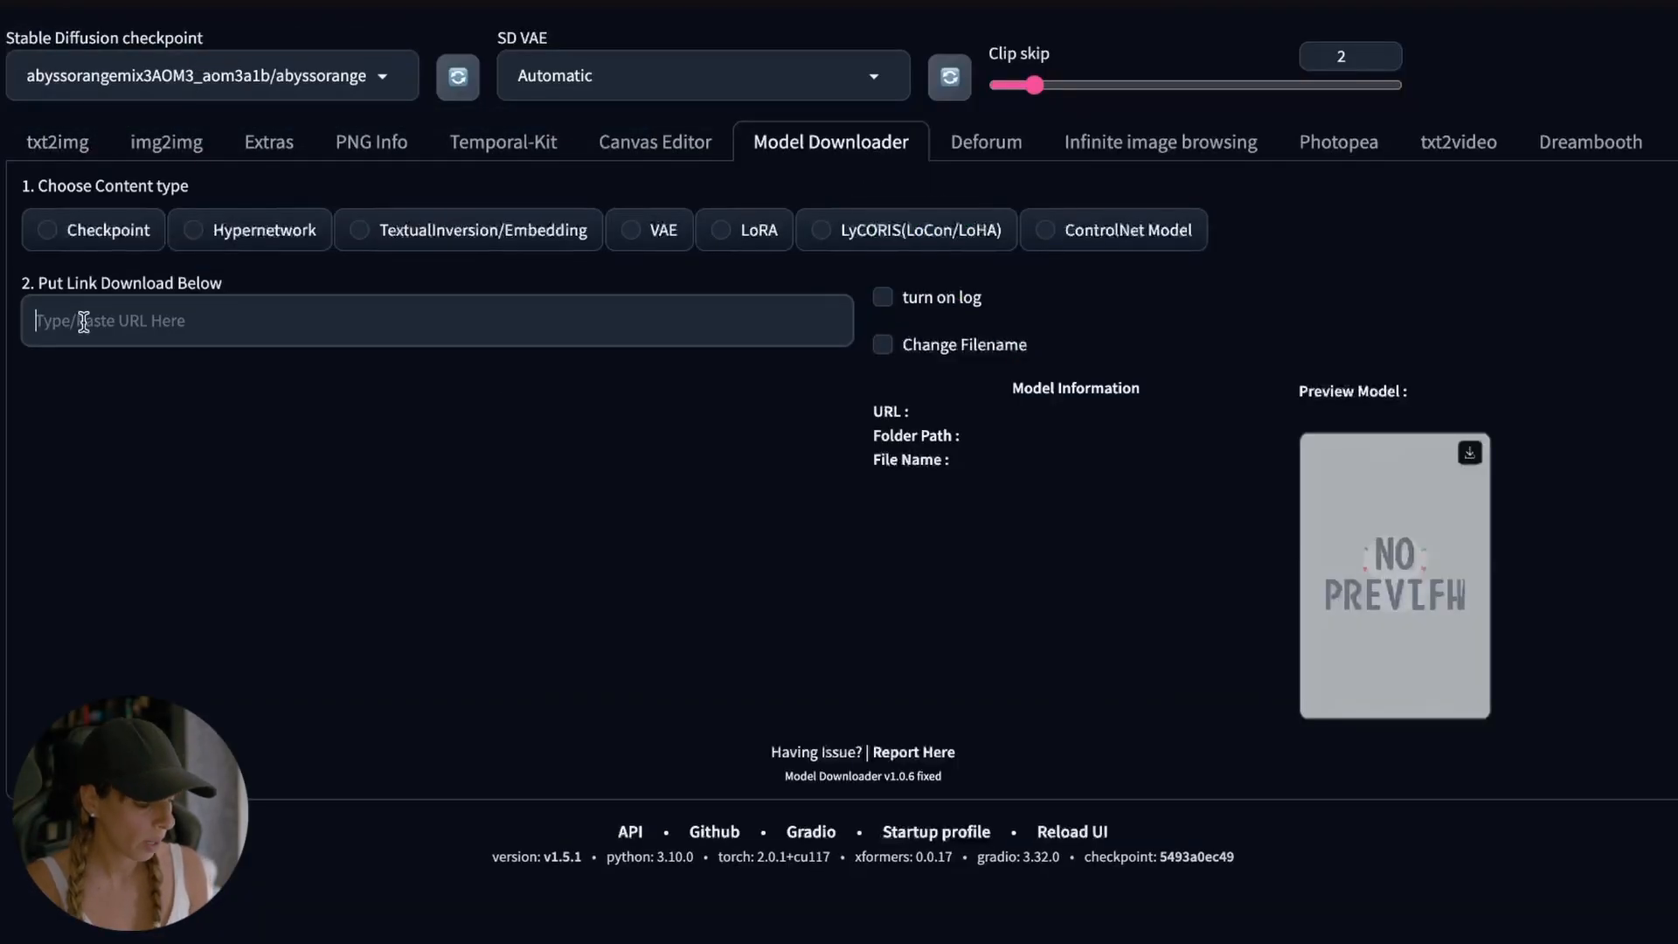
{"action": "type", "text": "https://civitai.com/api/download/models/128713"}
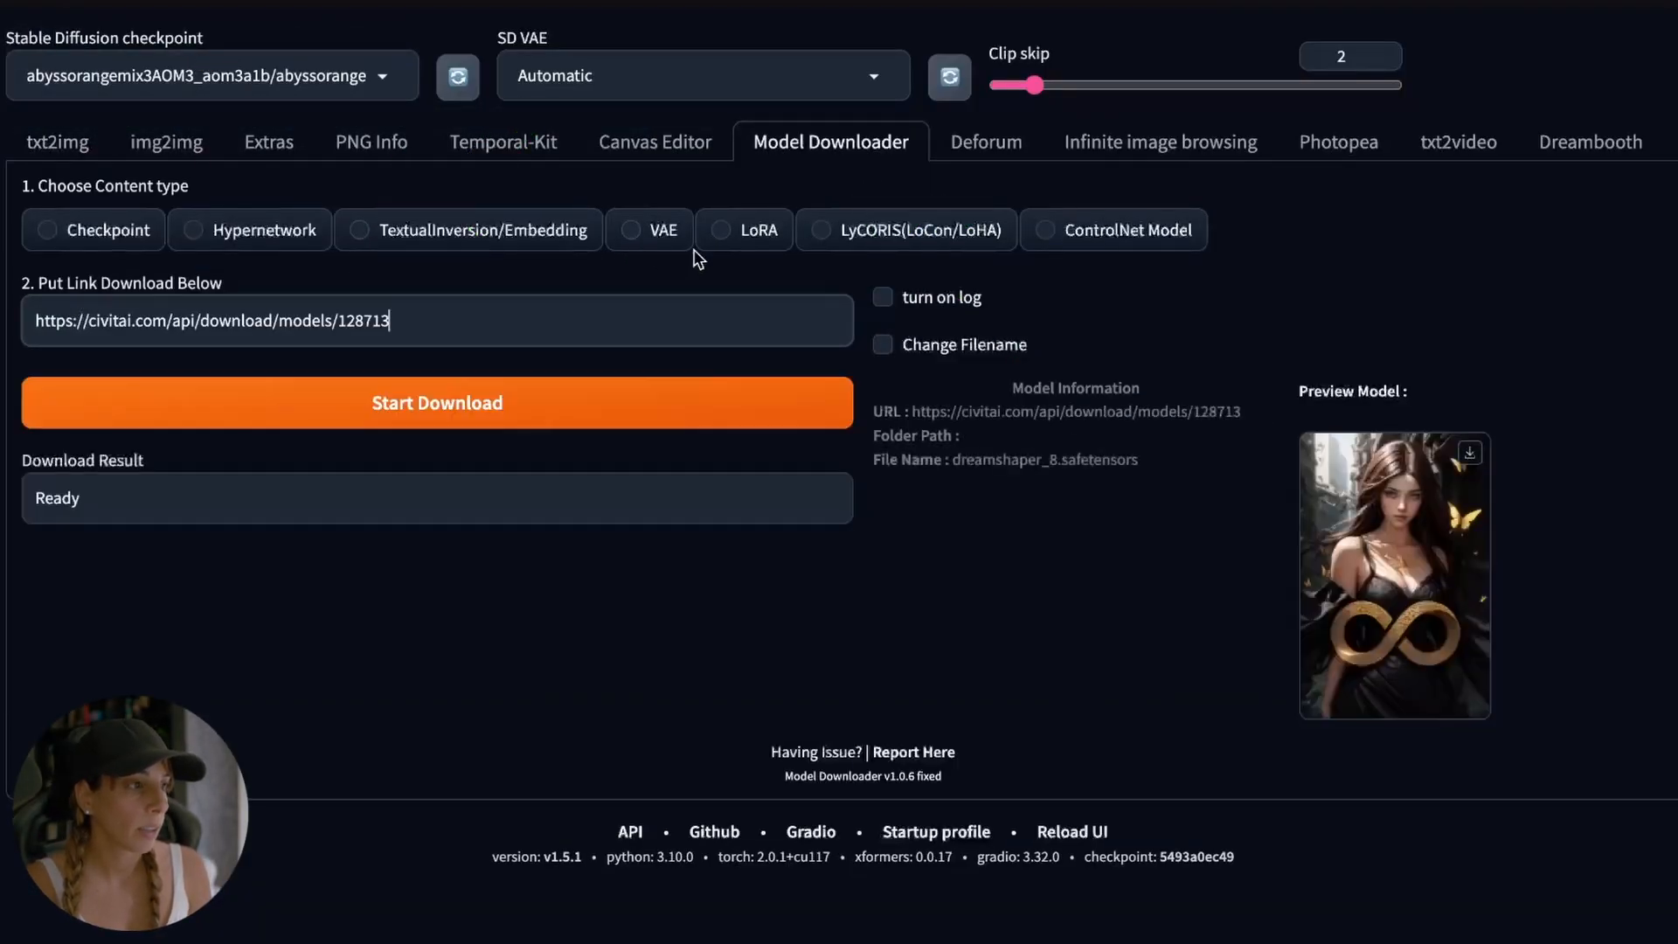
{"action": "left_click", "coordinate": [83, 230]}
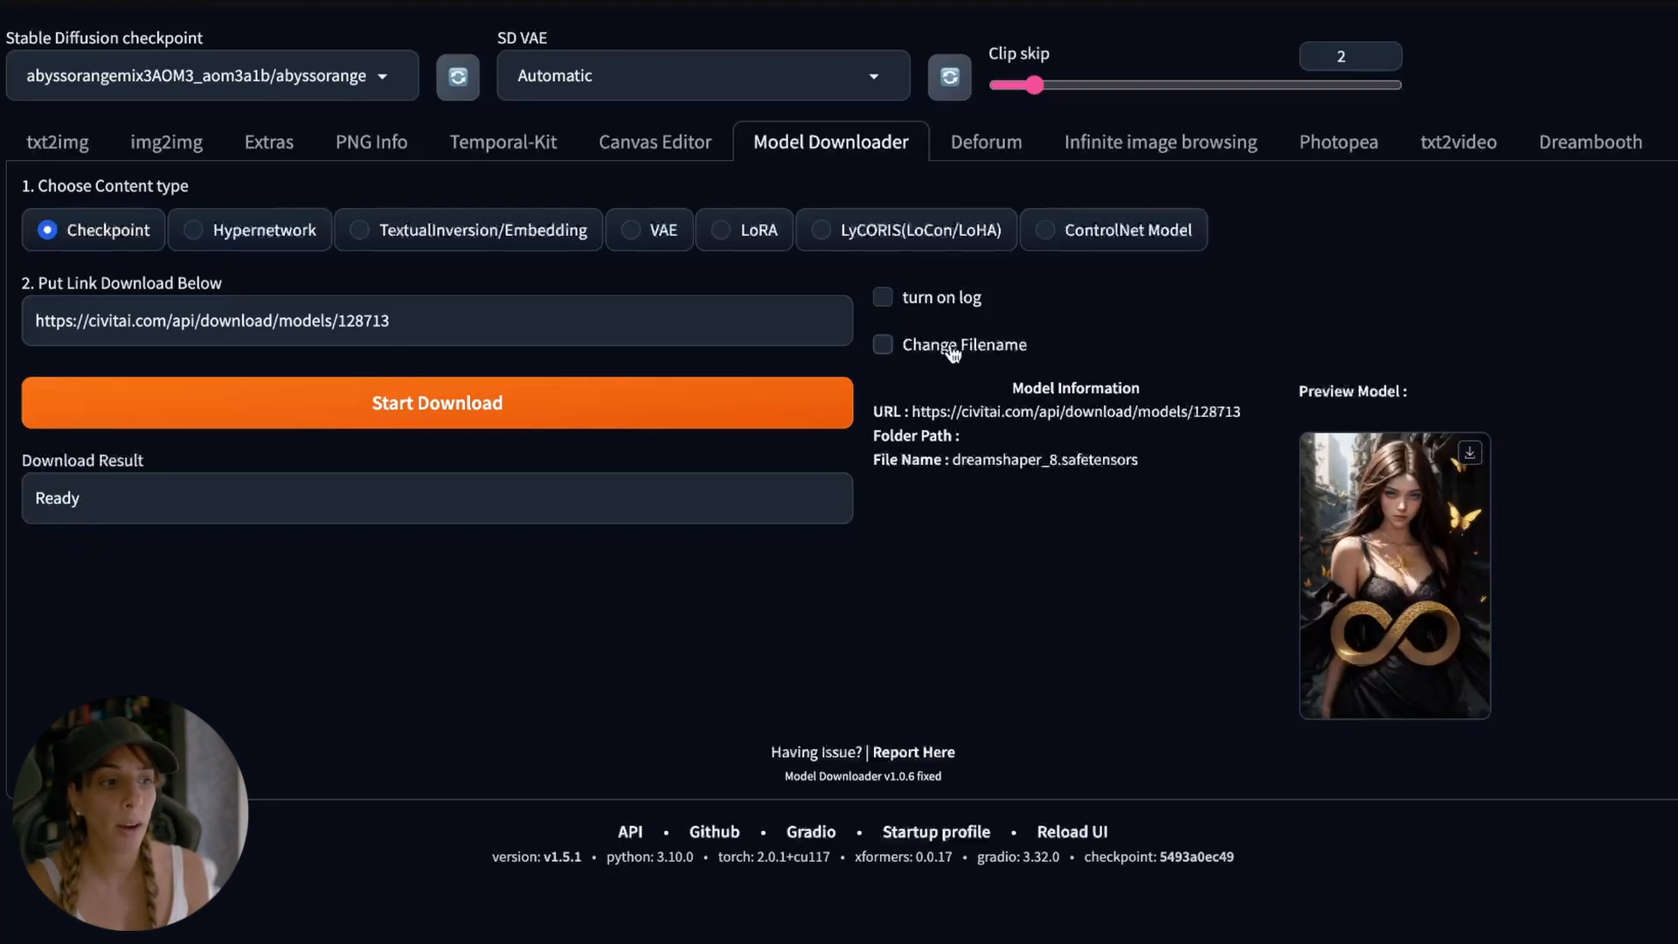
{"action": "left_click", "coordinate": [547, 406]}
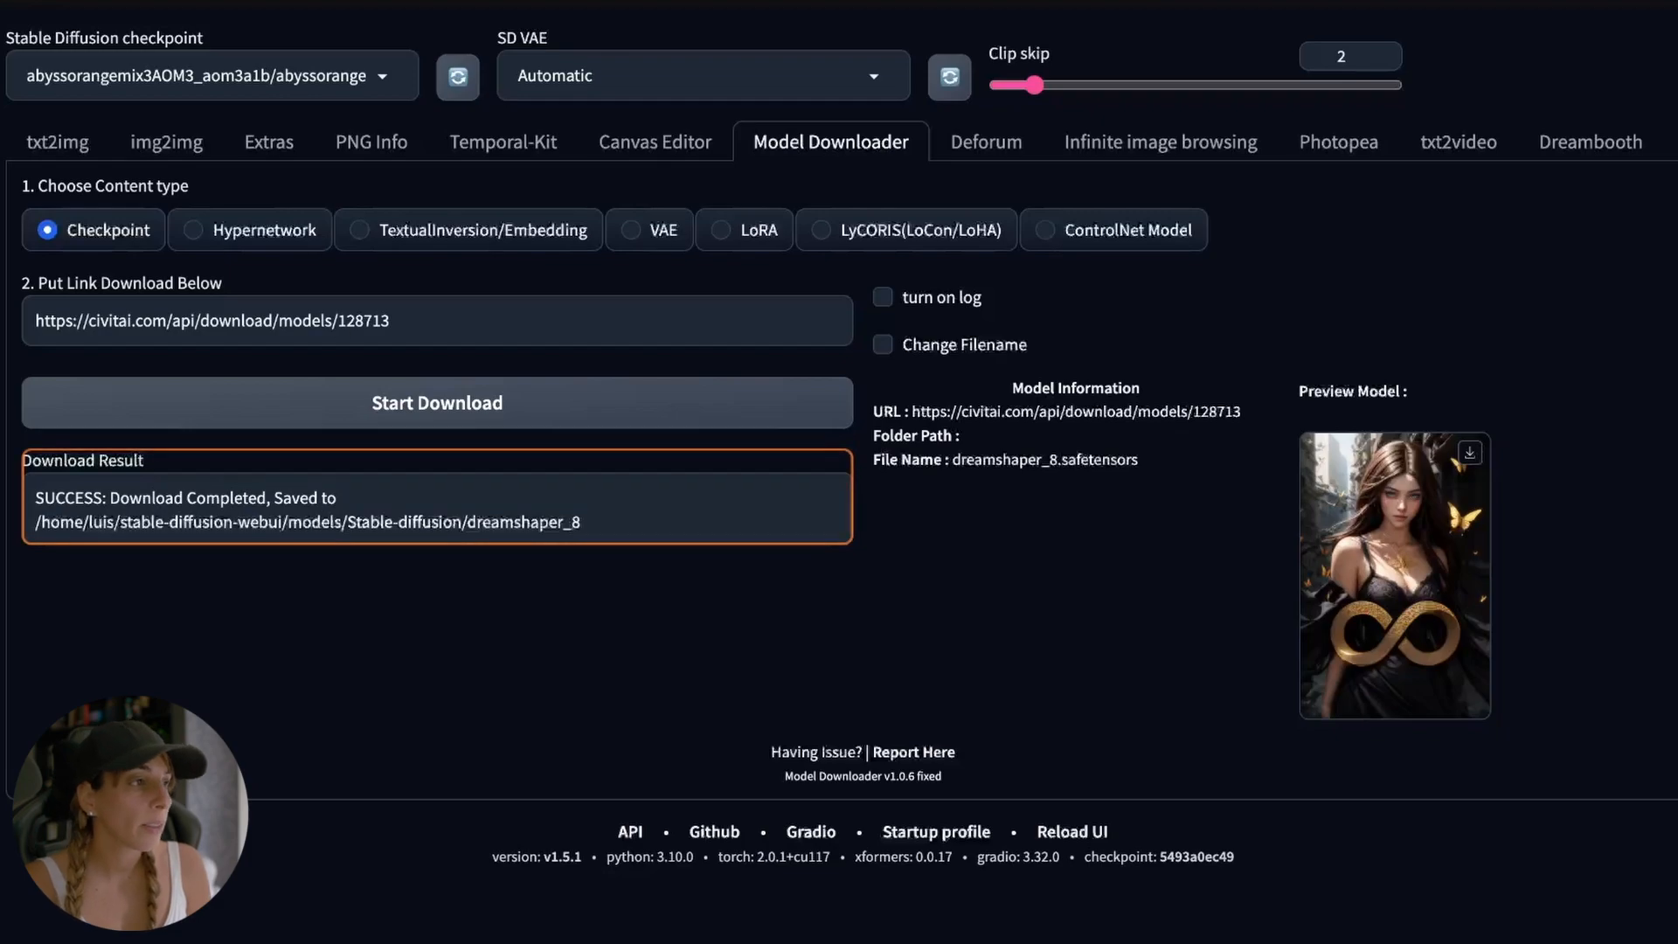
Refresh the checkpoint list in txt2img and load dreamshaper_8.safetensors as the Stable Diffusion checkpoint.
{"action": "left_click", "coordinate": [87, 151]}
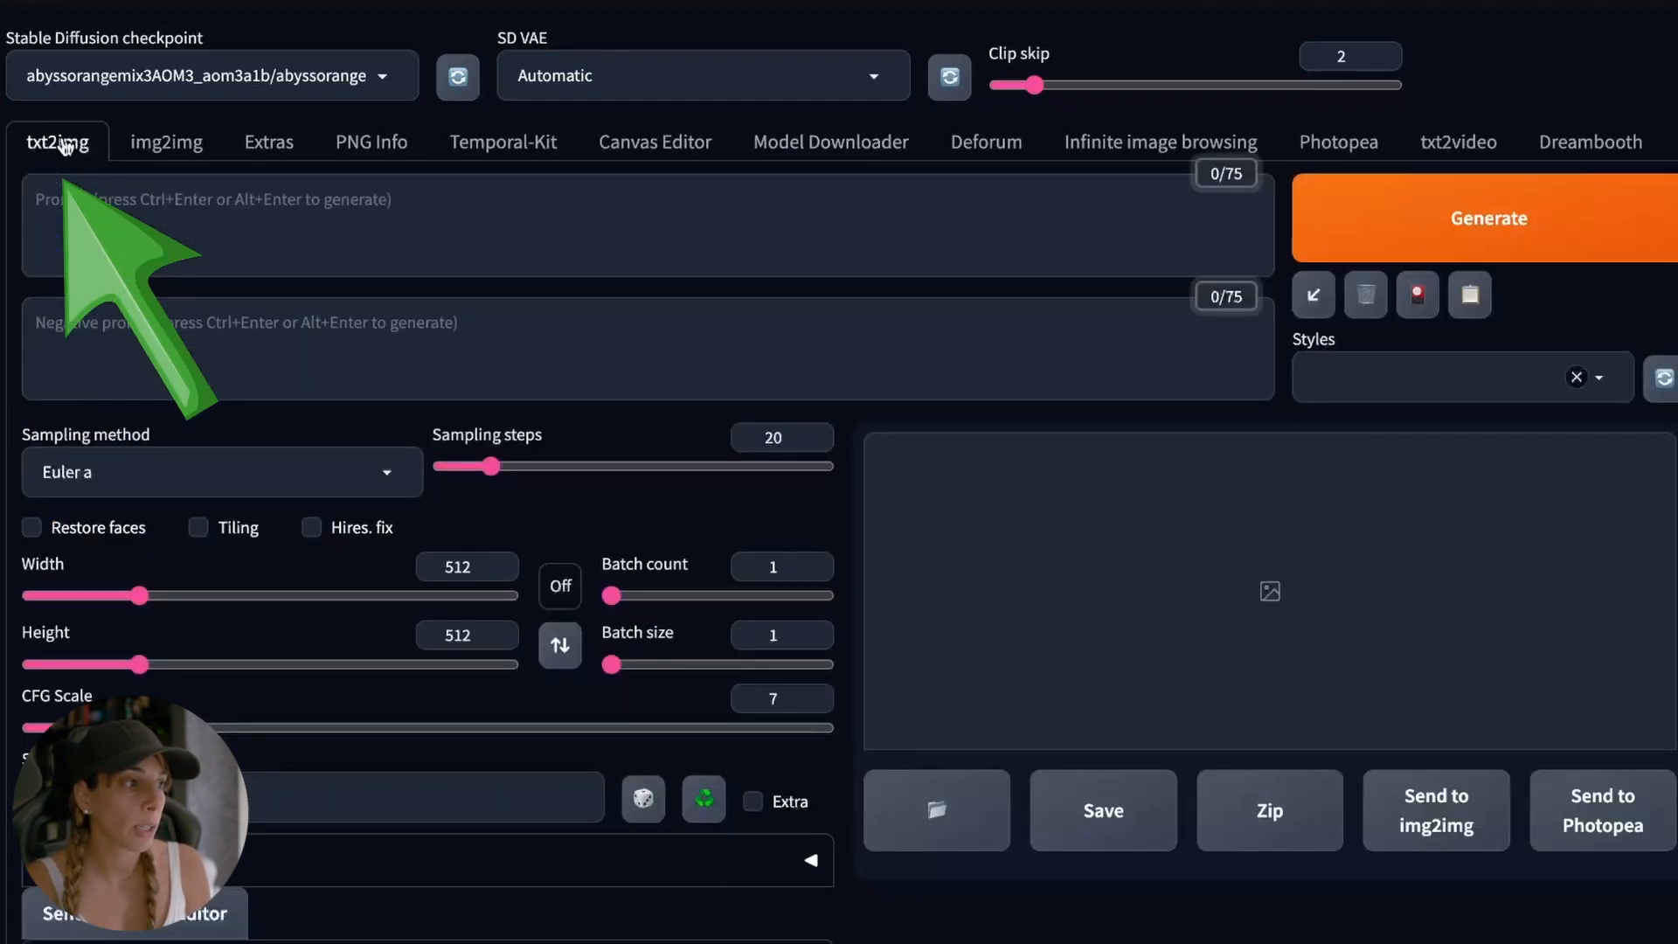
{"action": "left_click", "coordinate": [365, 77]}
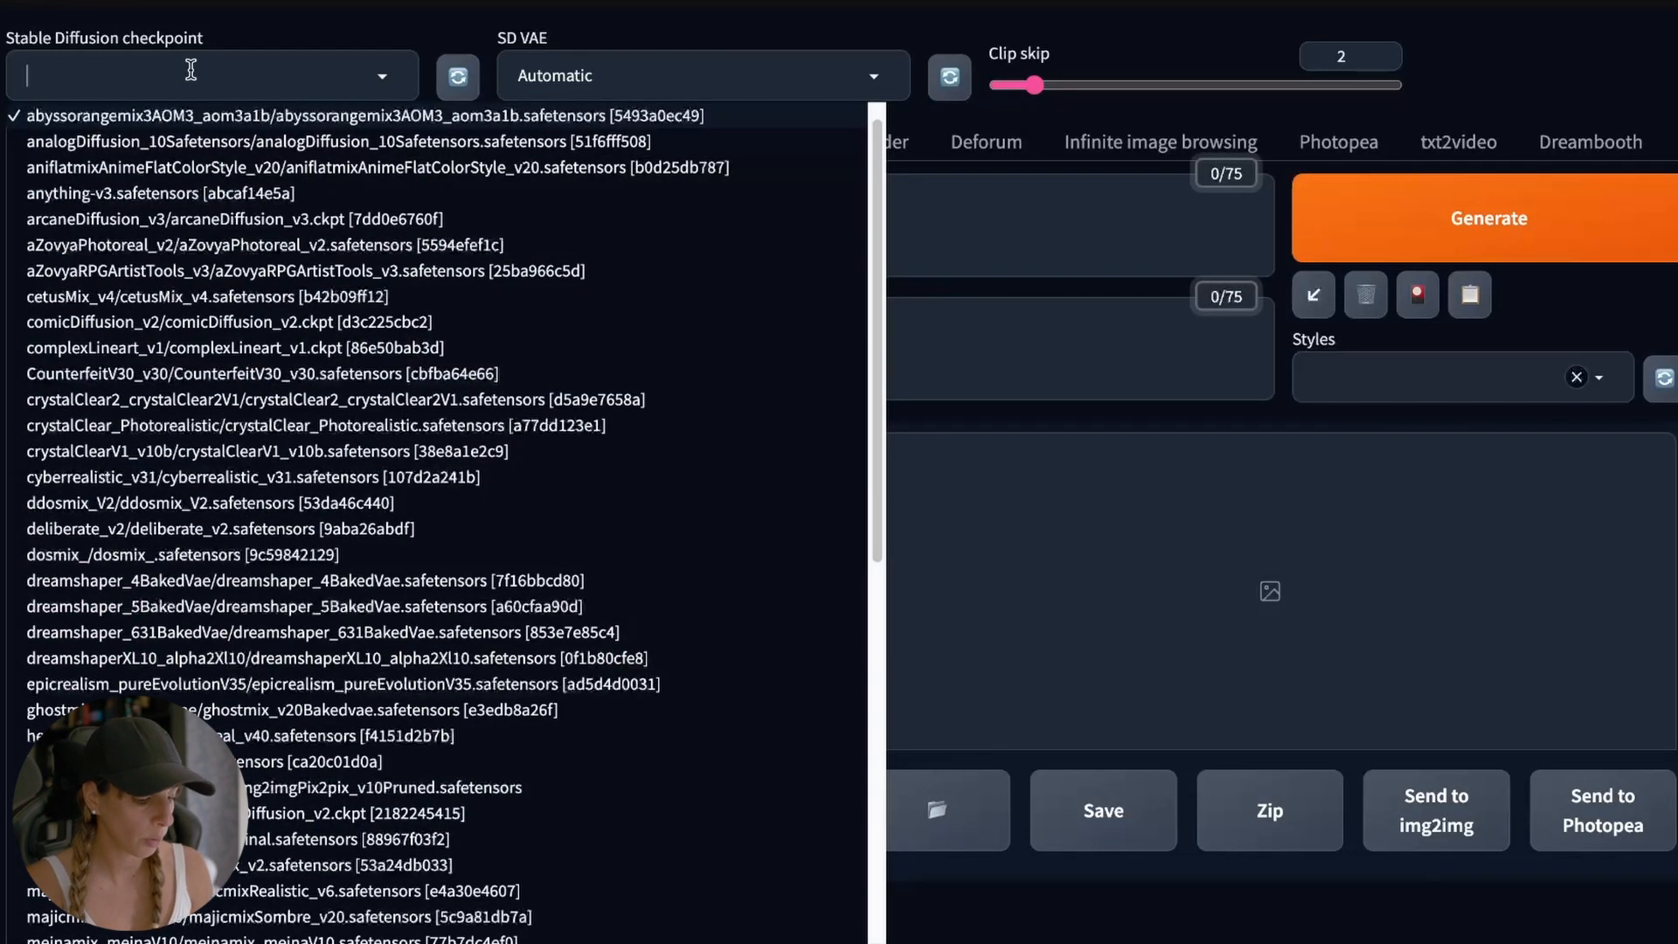
{"action": "type", "text": "dream"}
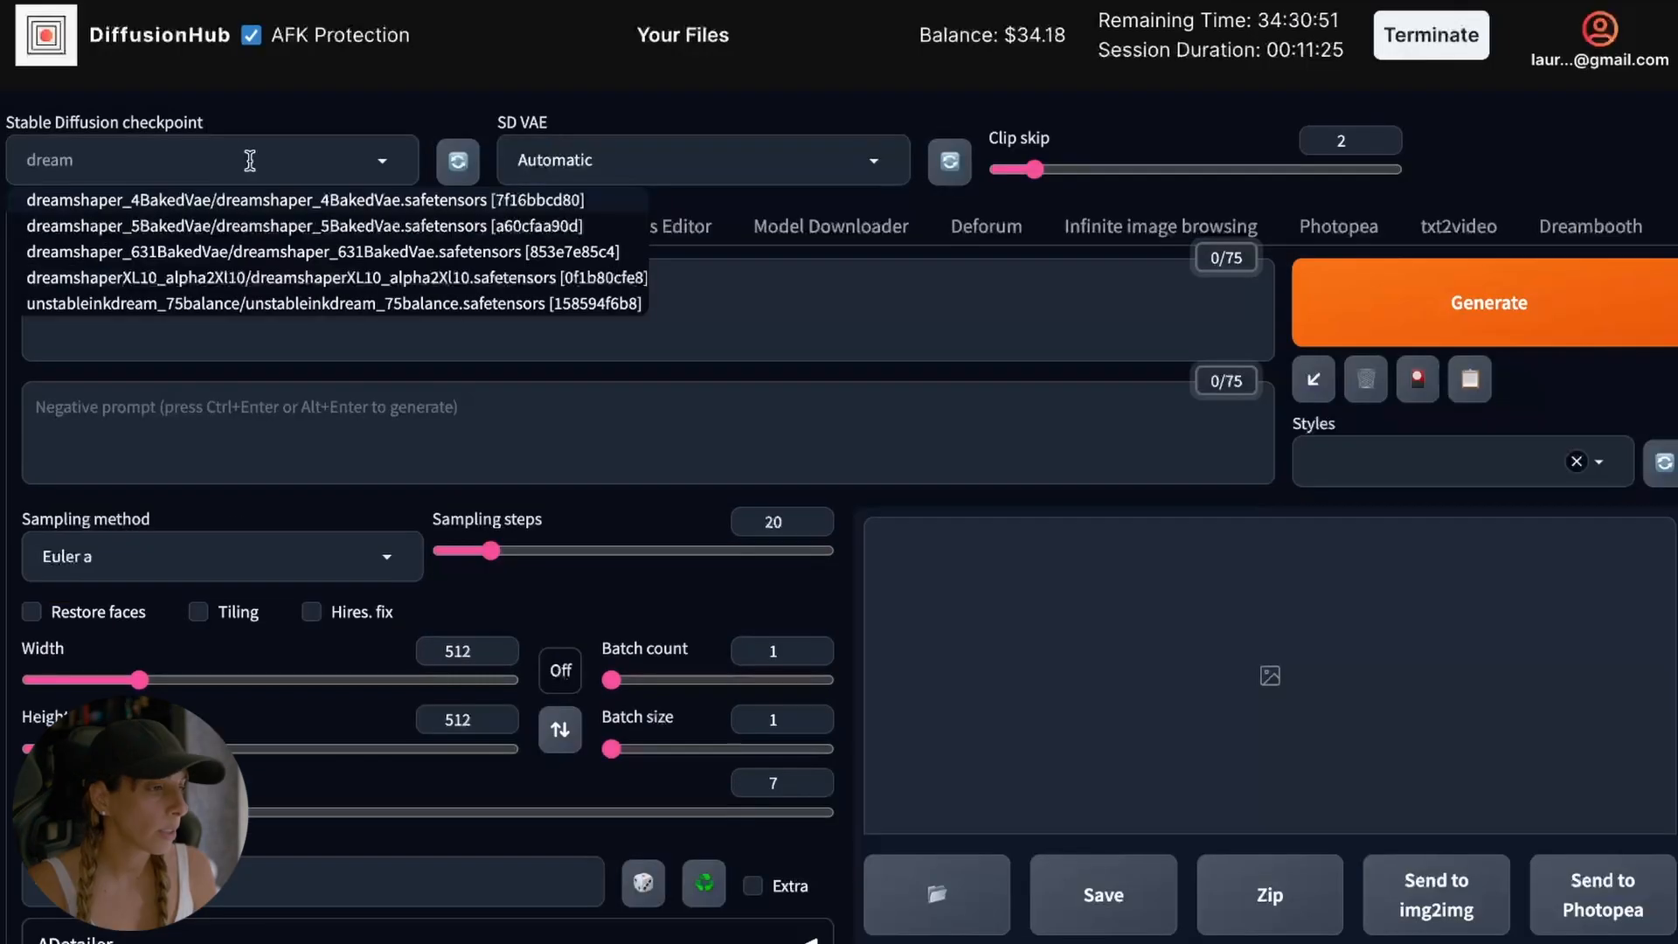
{"action": "left_click", "coordinate": [483, 114]}
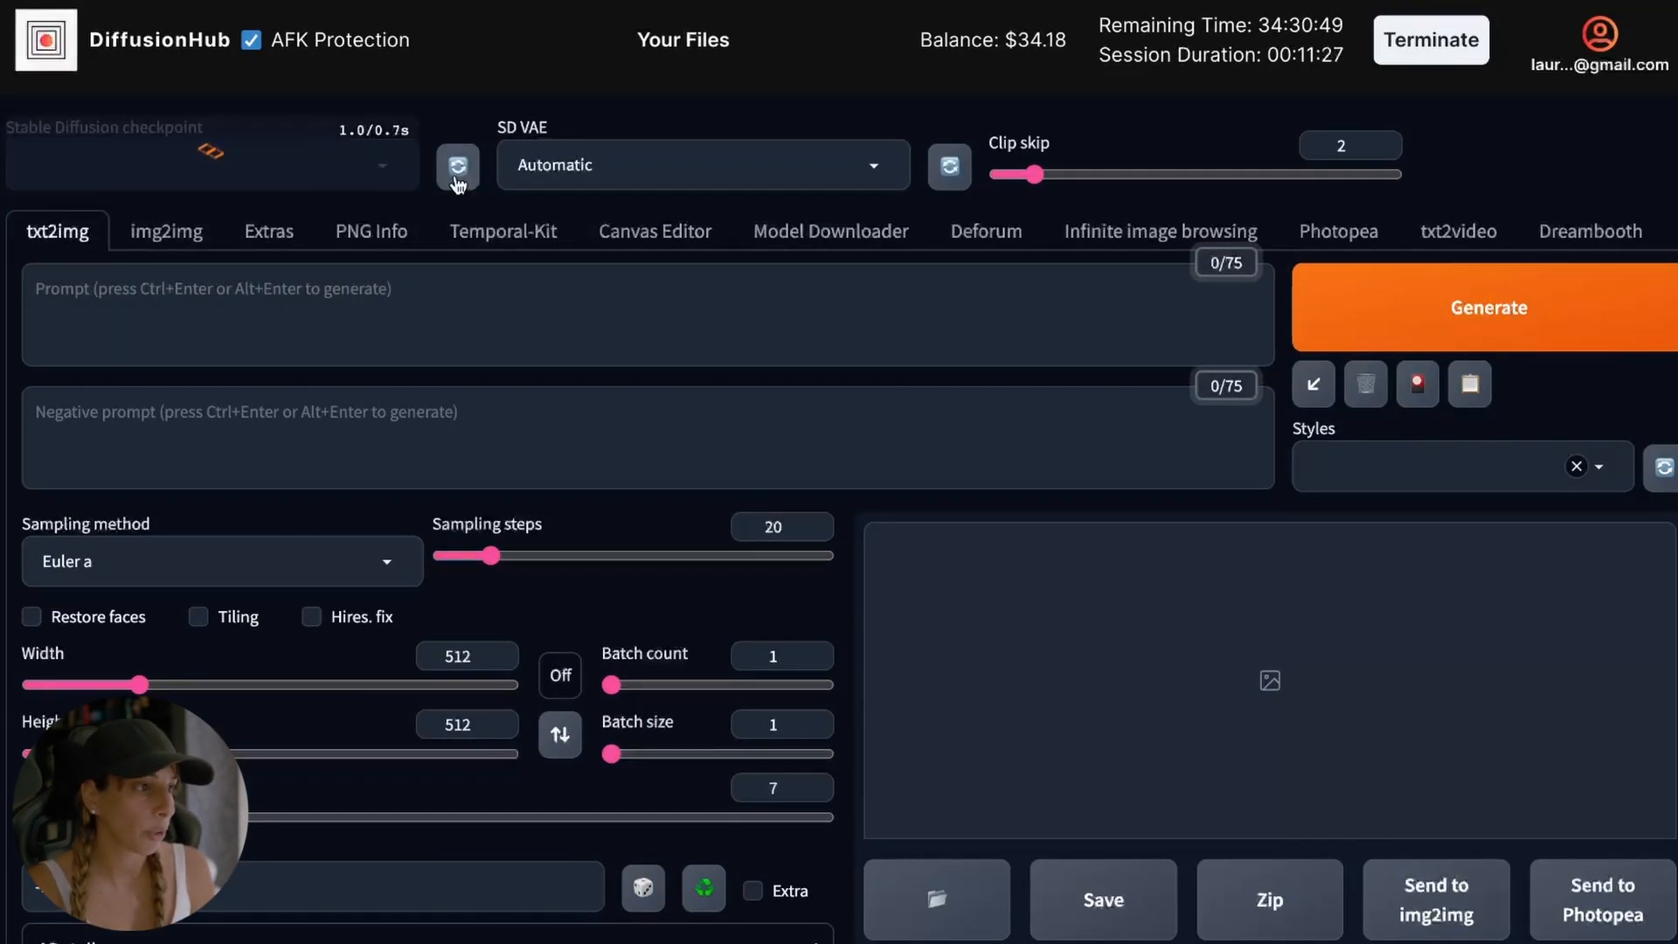
{"action": "left_click", "coordinate": [385, 168]}
{"action": "type", "text": "dream"}
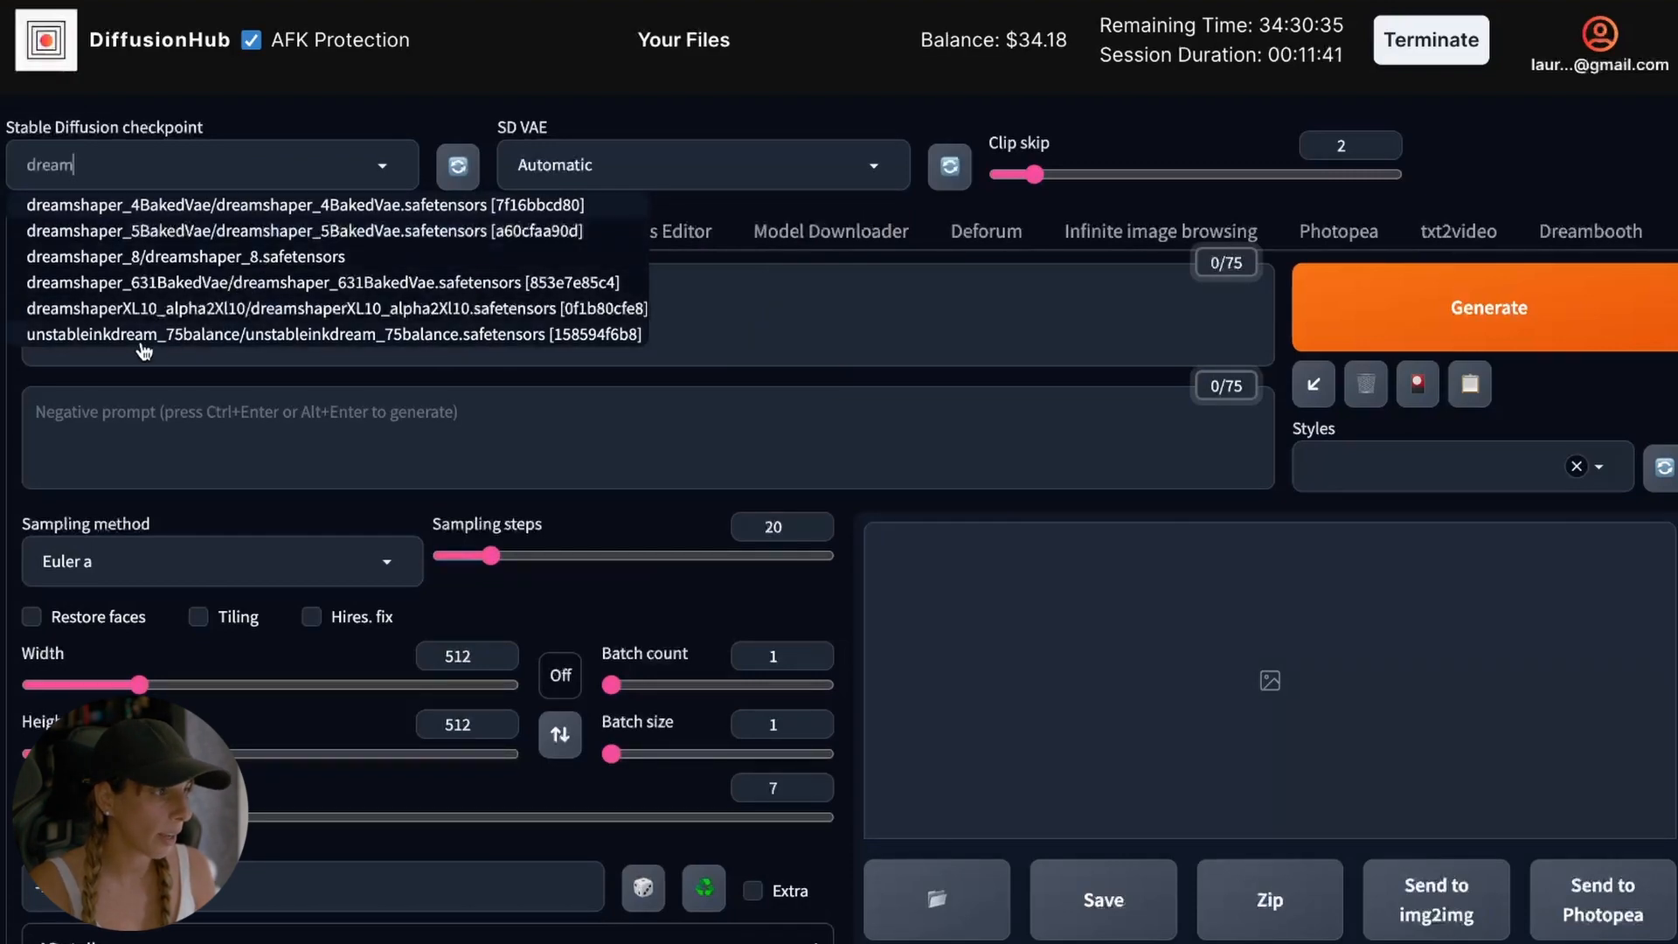
{"action": "left_click", "coordinate": [175, 256]}
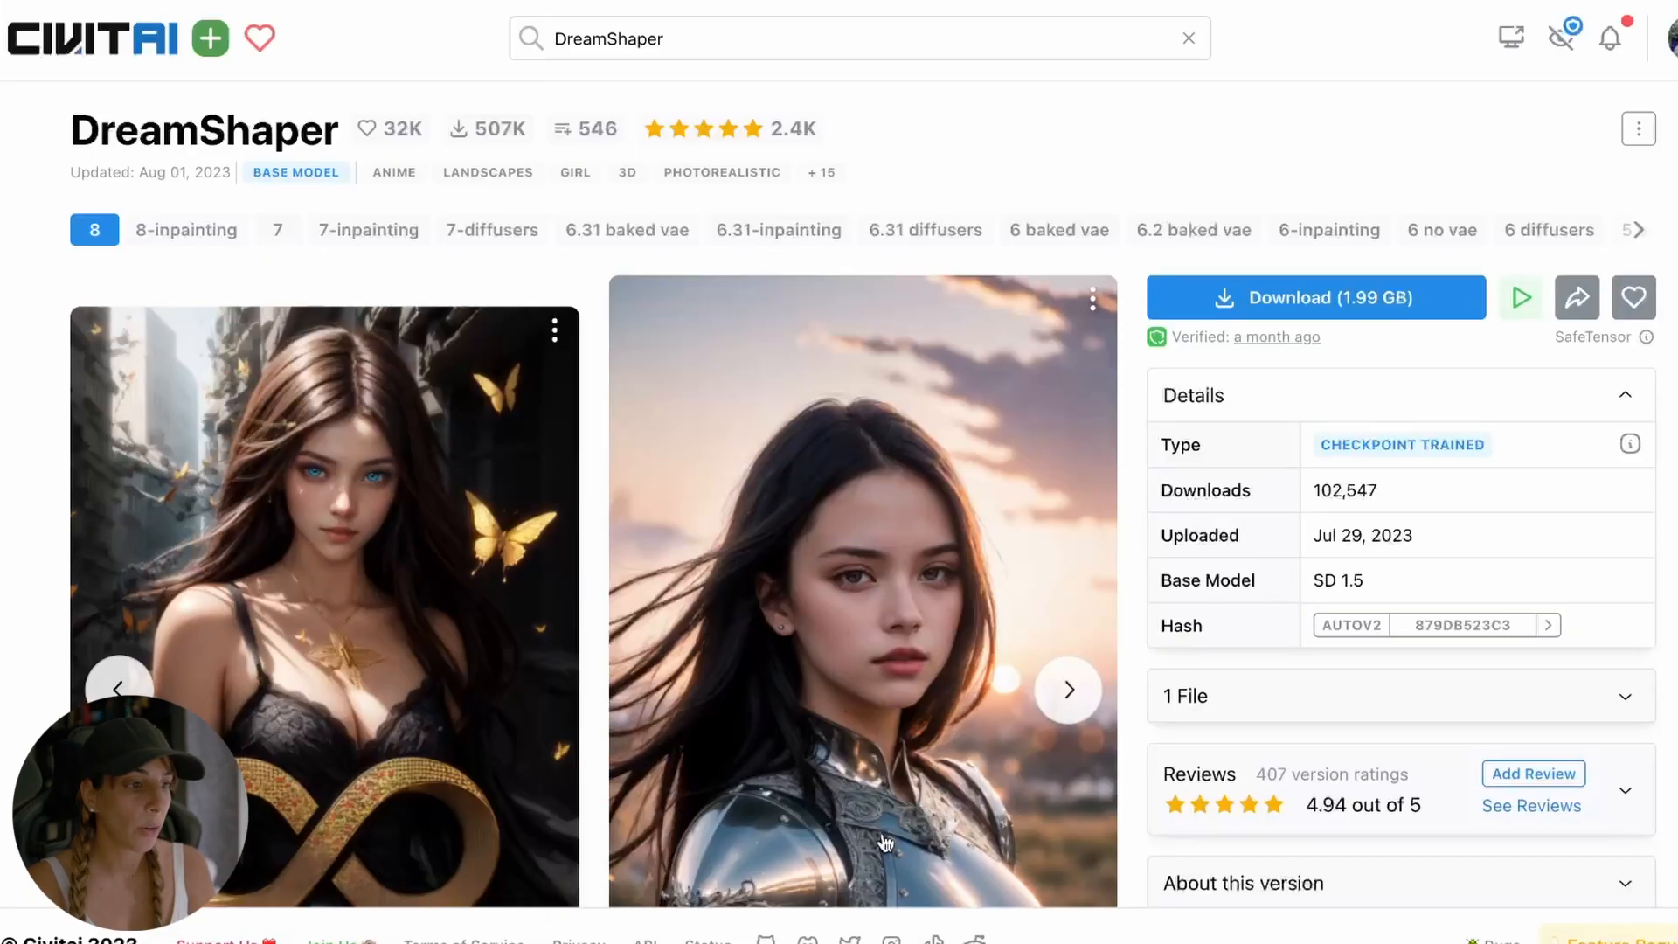
Copy the generation data of the armored woman image on DreamShaper's Civitai page and apply it to the txt2img prompt and settings.
{"action": "scroll", "coordinate": [924, 444], "scroll_direction": "down", "scroll_amount": 4}
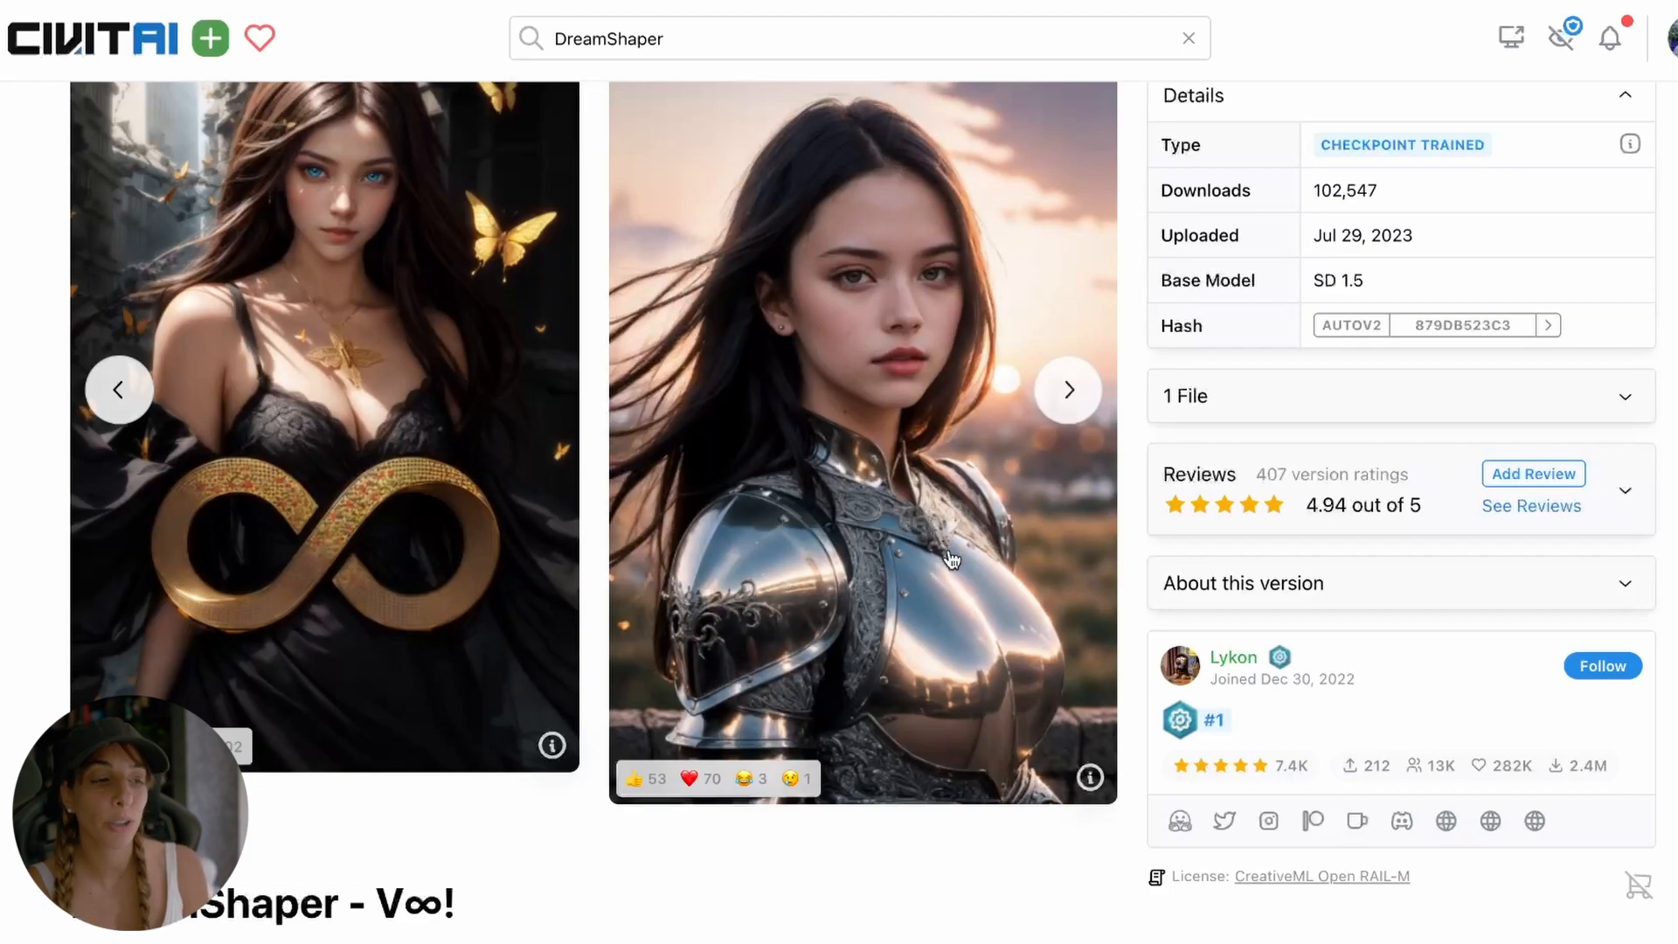
{"action": "left_click", "coordinate": [1088, 776]}
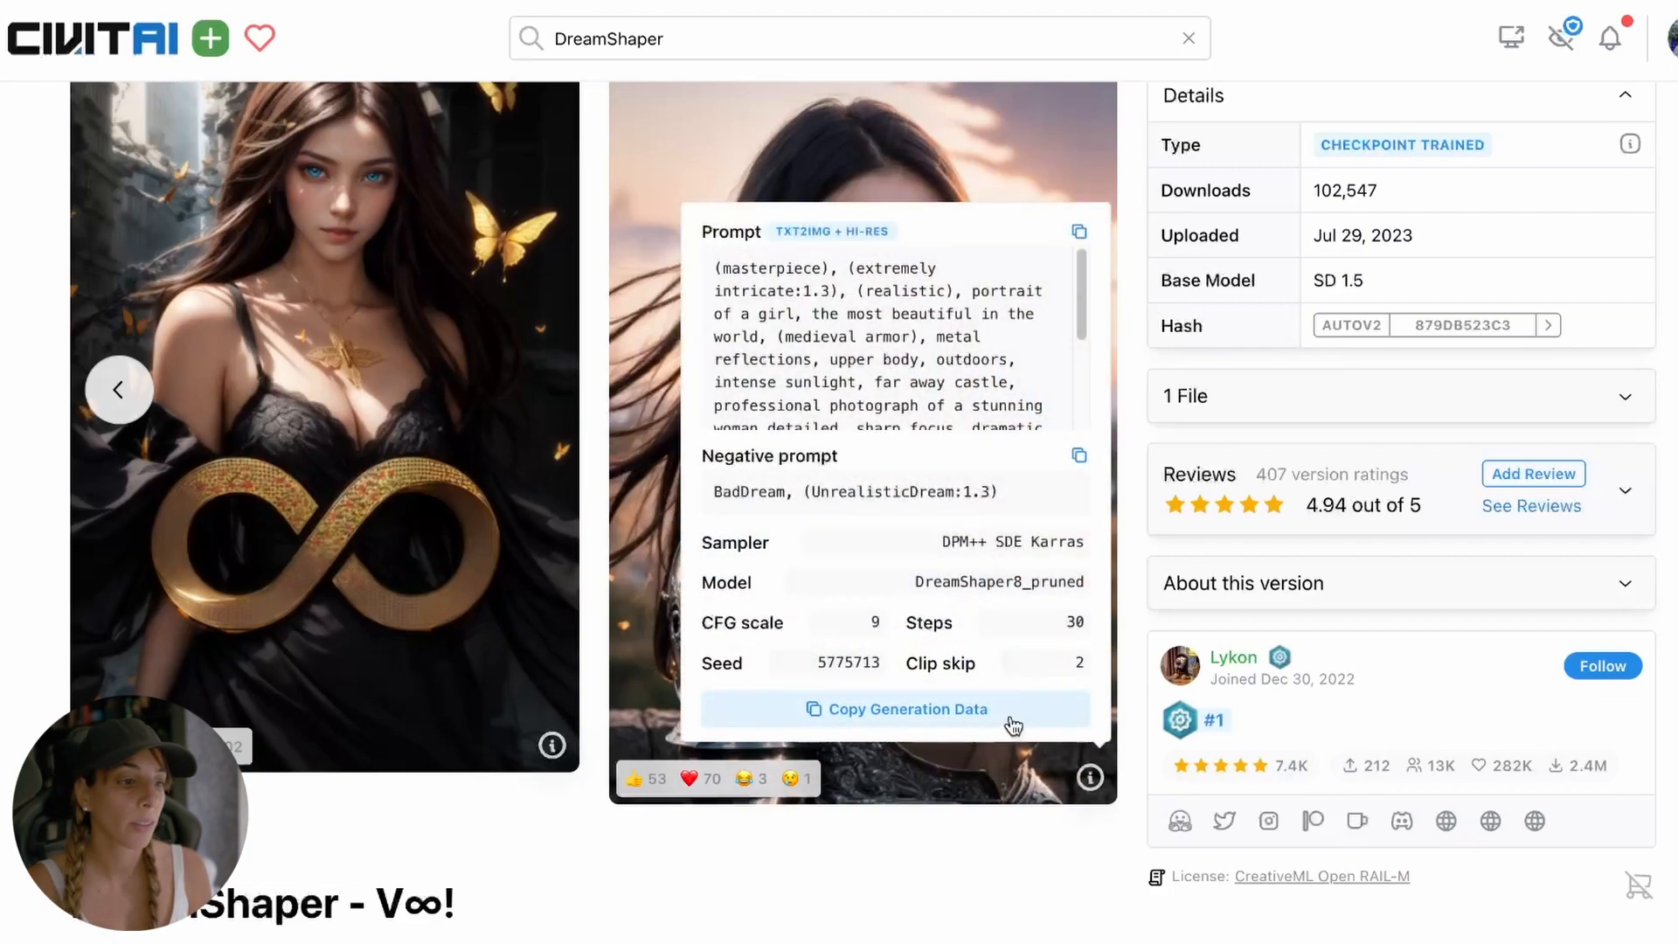
{"action": "left_click", "coordinate": [1005, 708]}
{"action": "key", "text": "ctrl+v"}
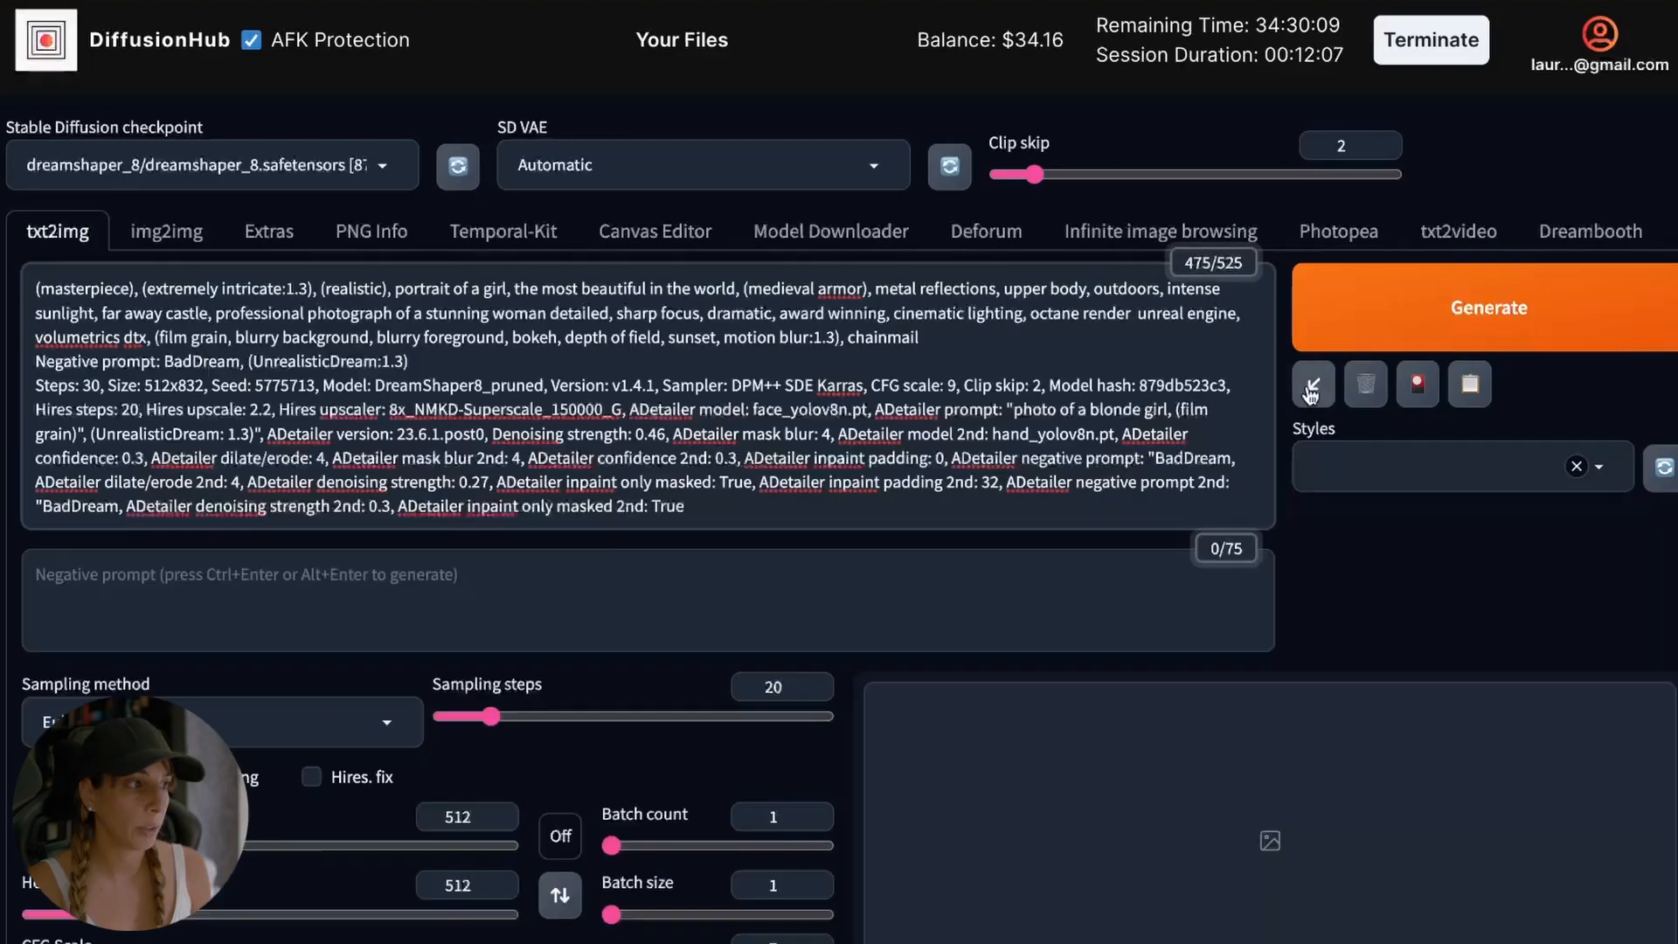
{"action": "left_click", "coordinate": [1311, 388]}
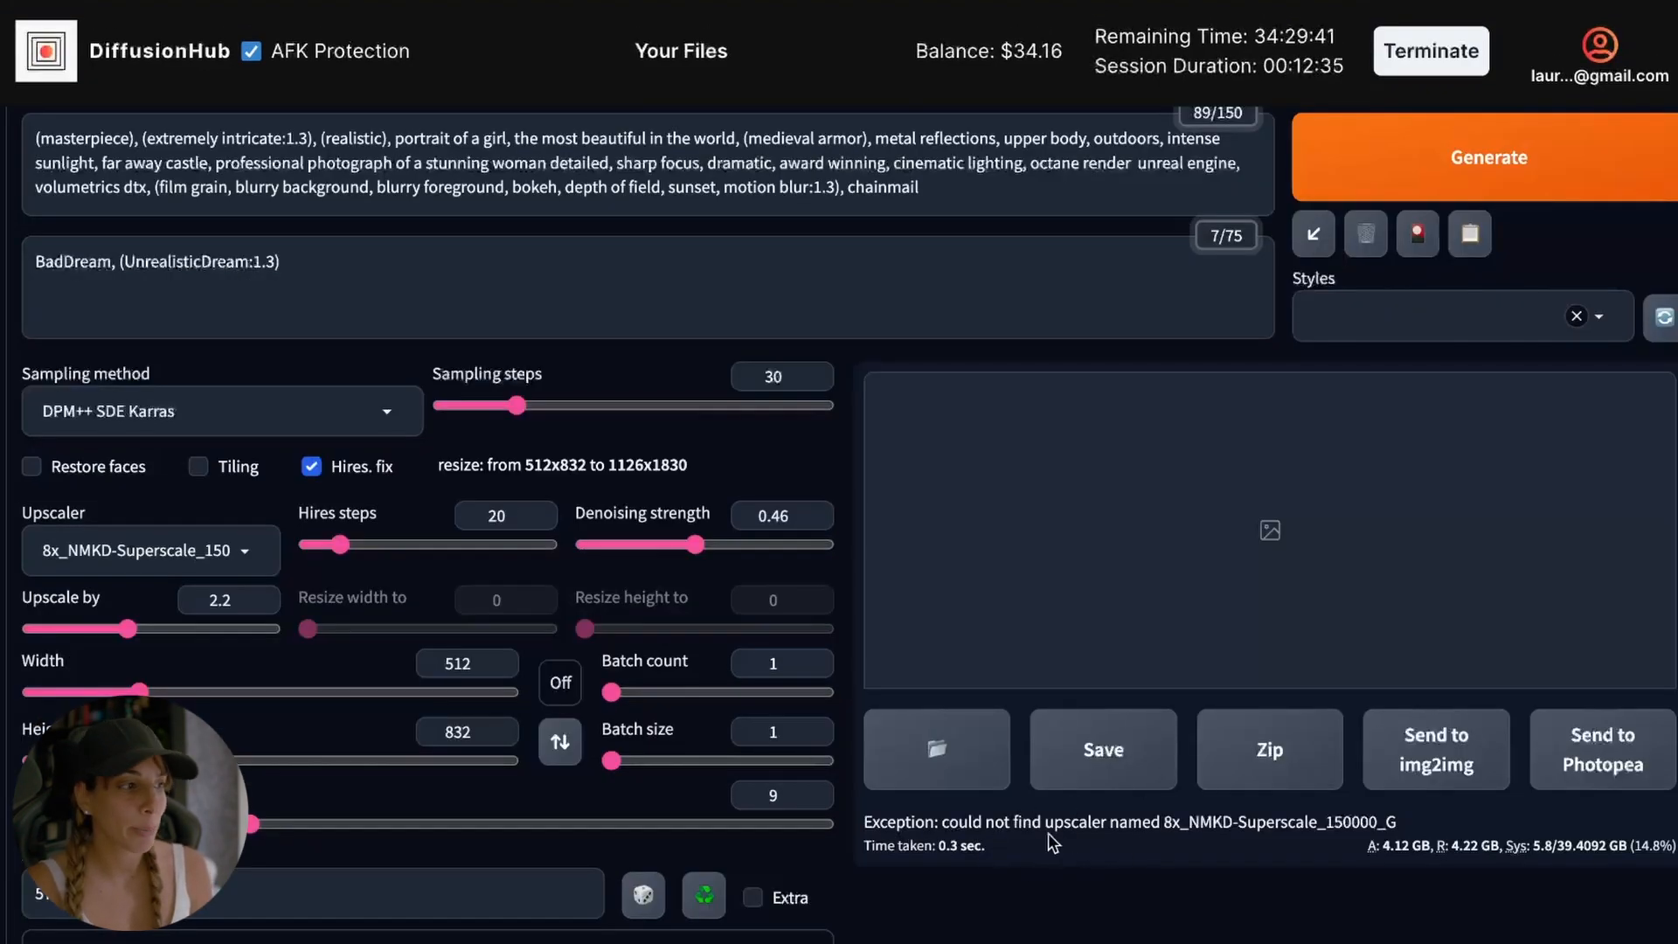
Turn off Hires. fix, generate the image and view the result at full size.
{"action": "left_click", "coordinate": [309, 469]}
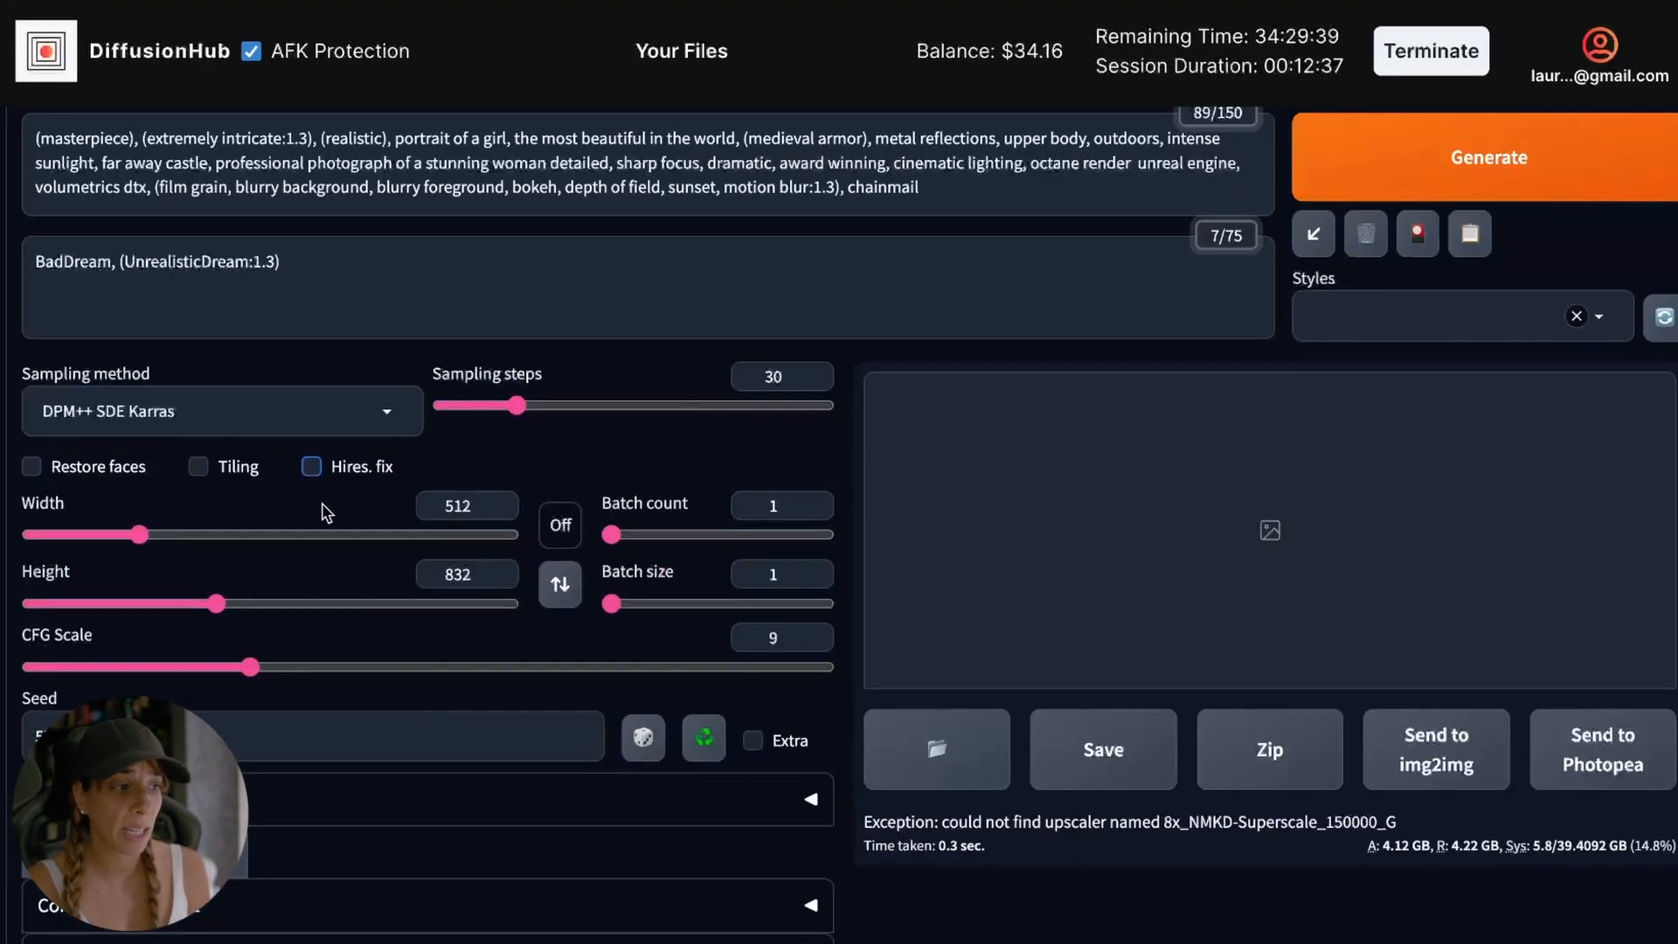
{"action": "left_click", "coordinate": [1453, 196]}
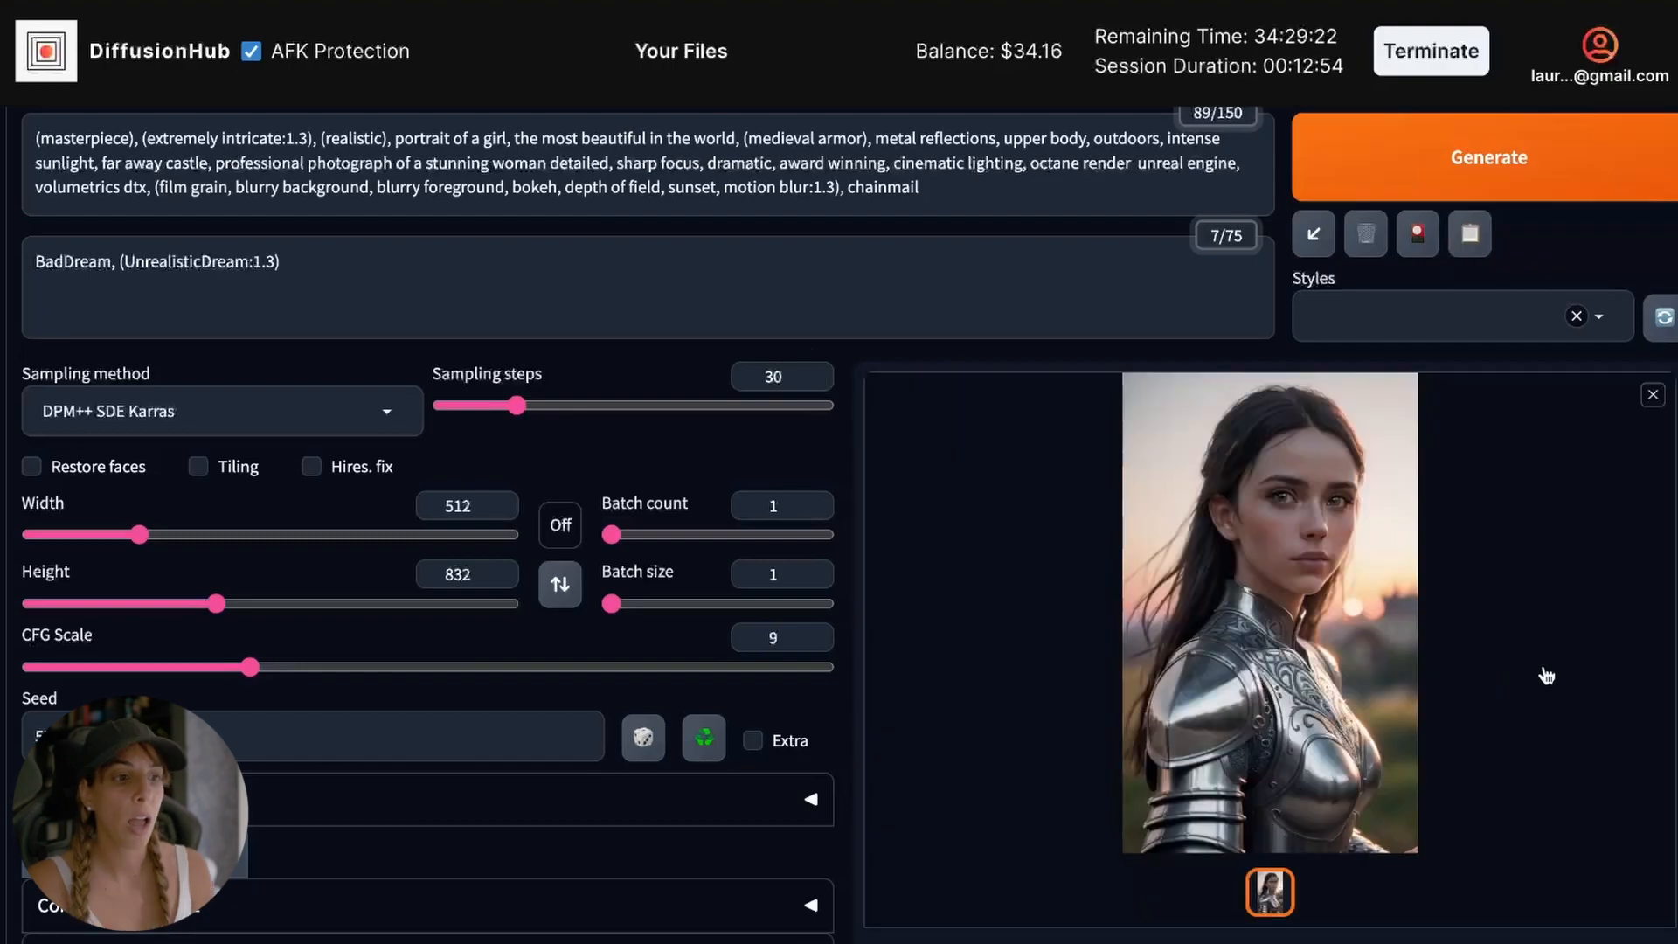
{"action": "left_click", "coordinate": [1206, 486]}
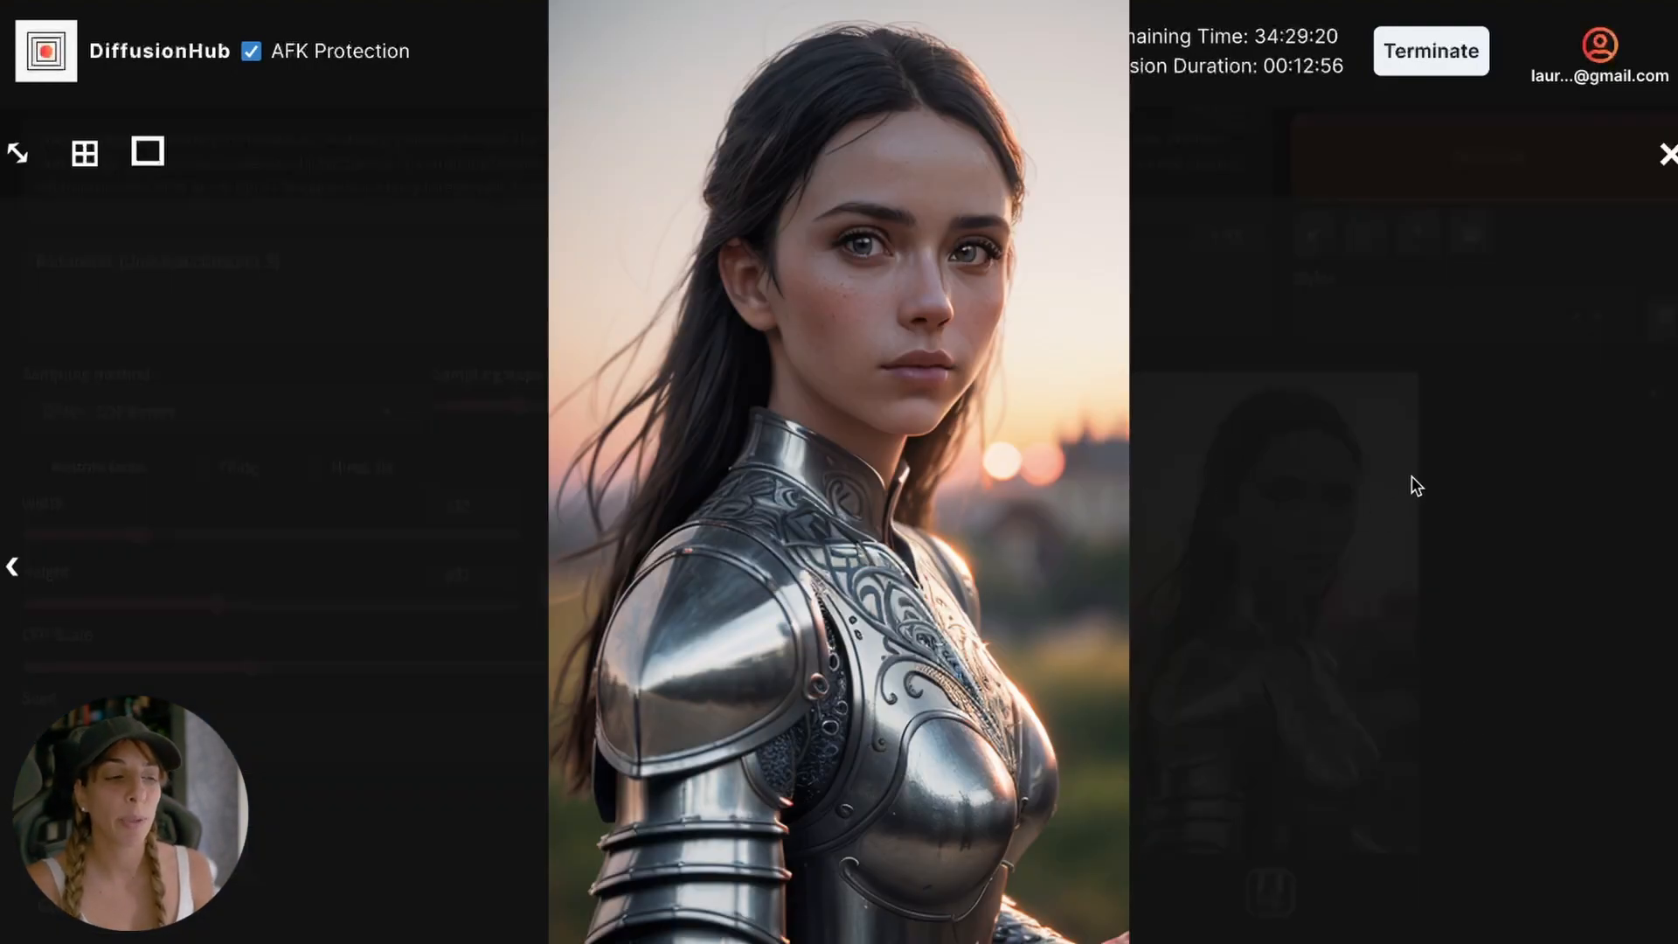
{"action": "left_click", "coordinate": [1465, 506]}
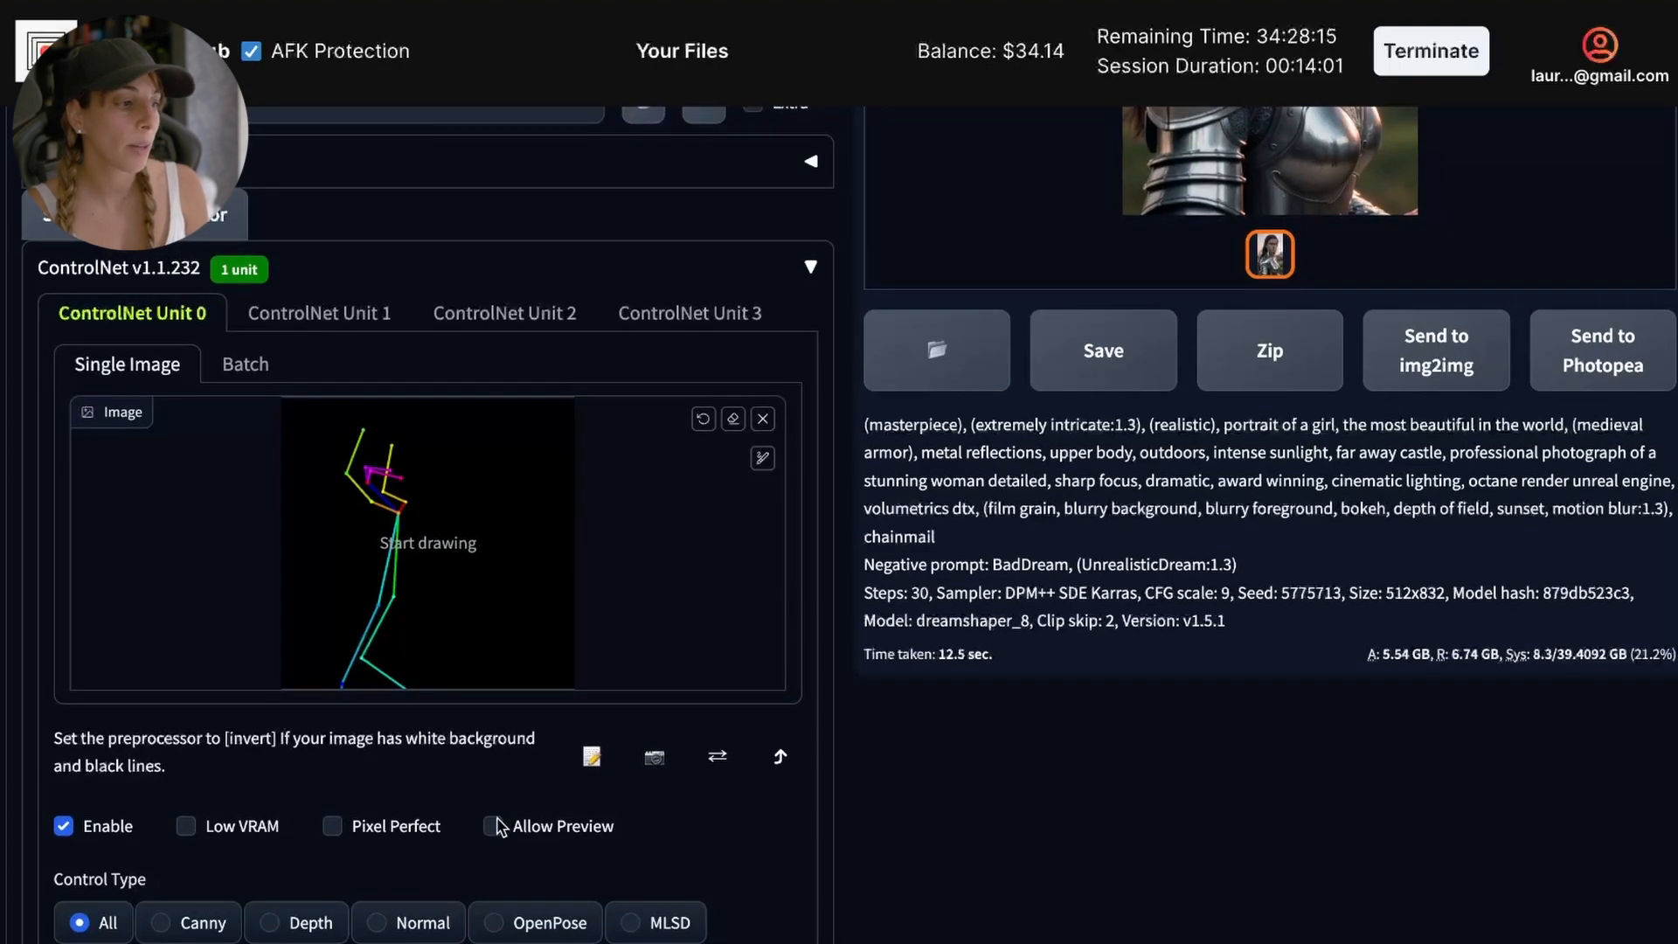
Enable Pixel Perfect in ControlNet Unit 0 and set the control type to OpenPose with the preprocessor none.
{"action": "left_click", "coordinate": [349, 837]}
{"action": "scroll", "coordinate": [533, 840], "scroll_direction": "down", "scroll_amount": 1}
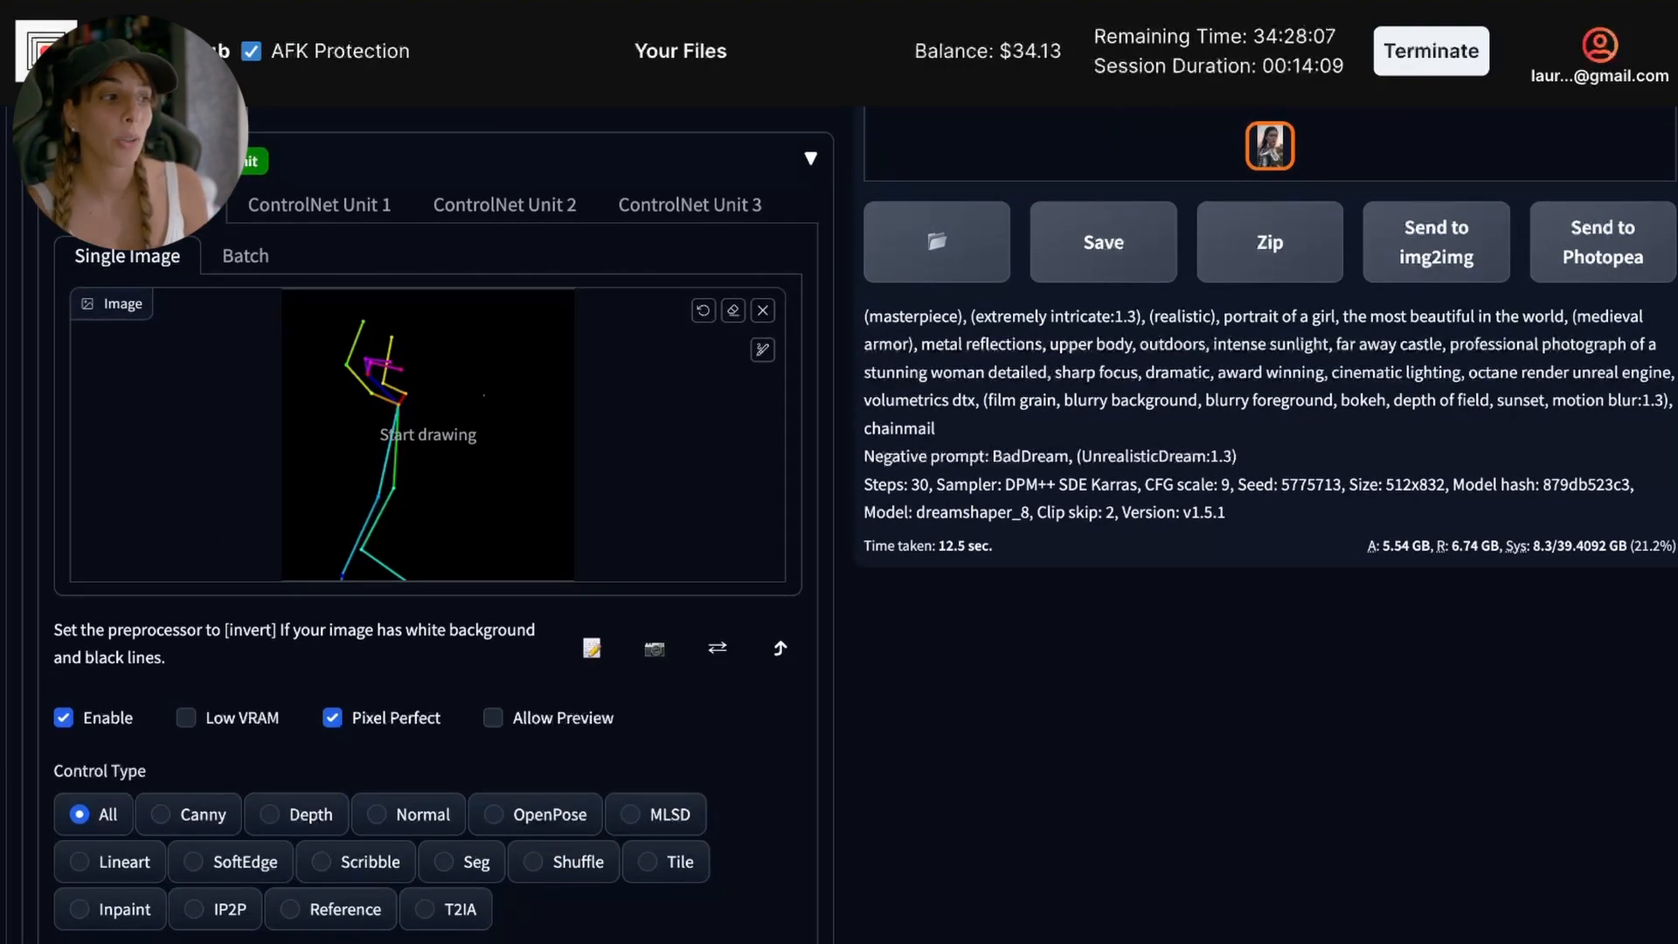
{"action": "scroll", "coordinate": [119, 835], "scroll_direction": "down", "scroll_amount": 2}
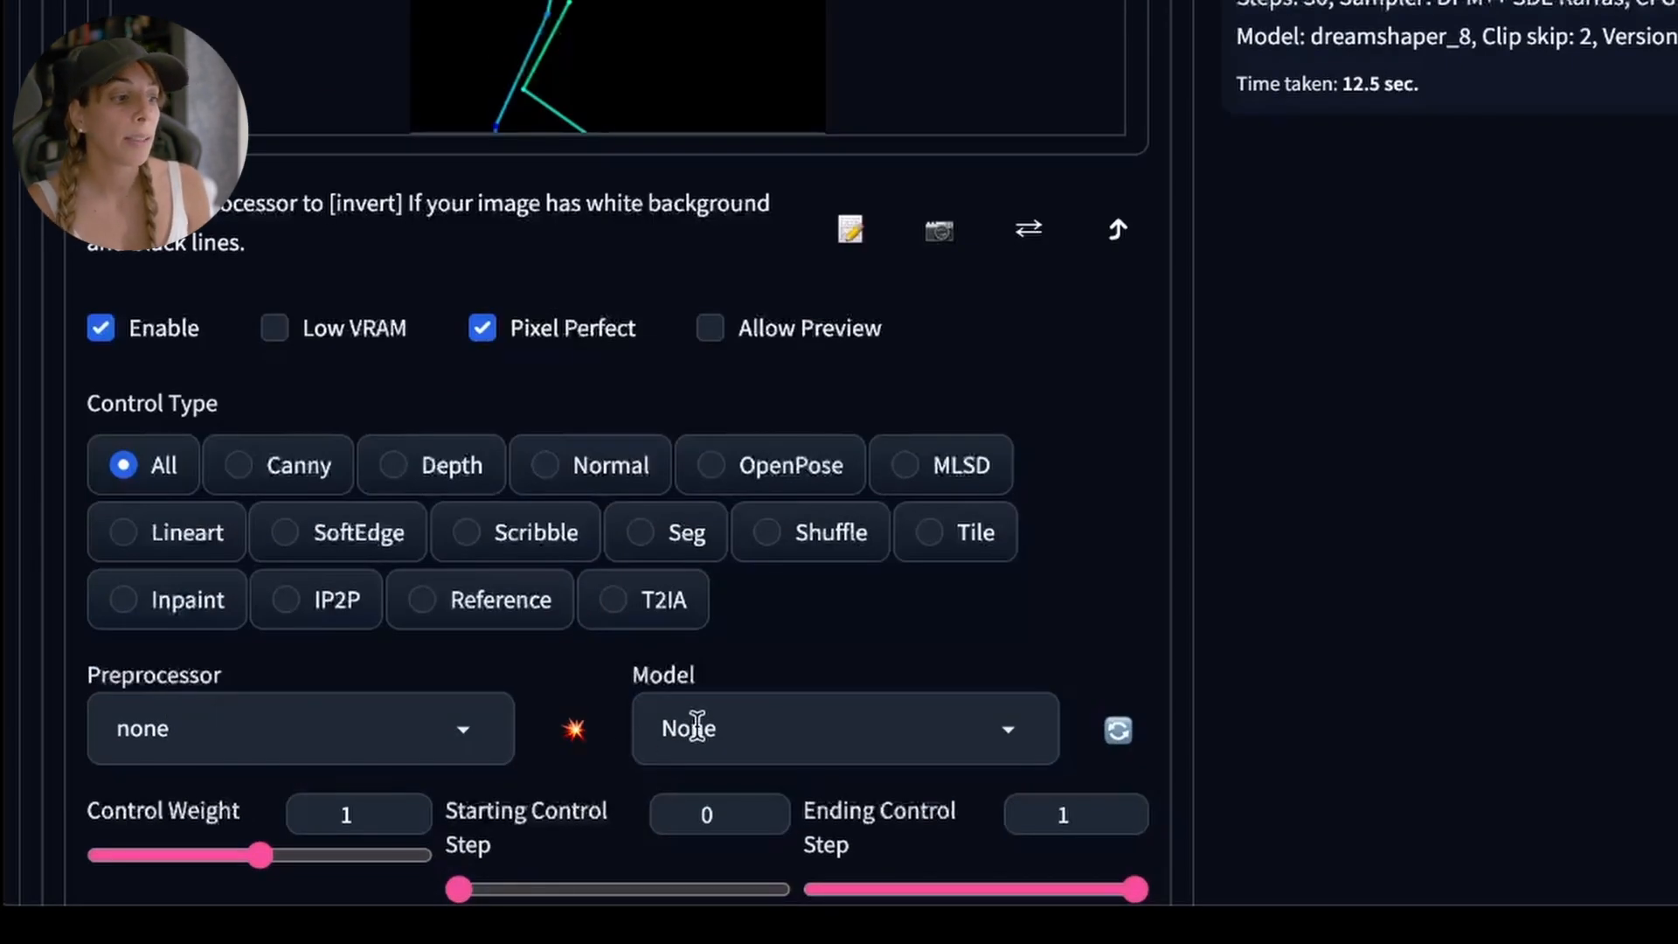
{"action": "left_click", "coordinate": [776, 476]}
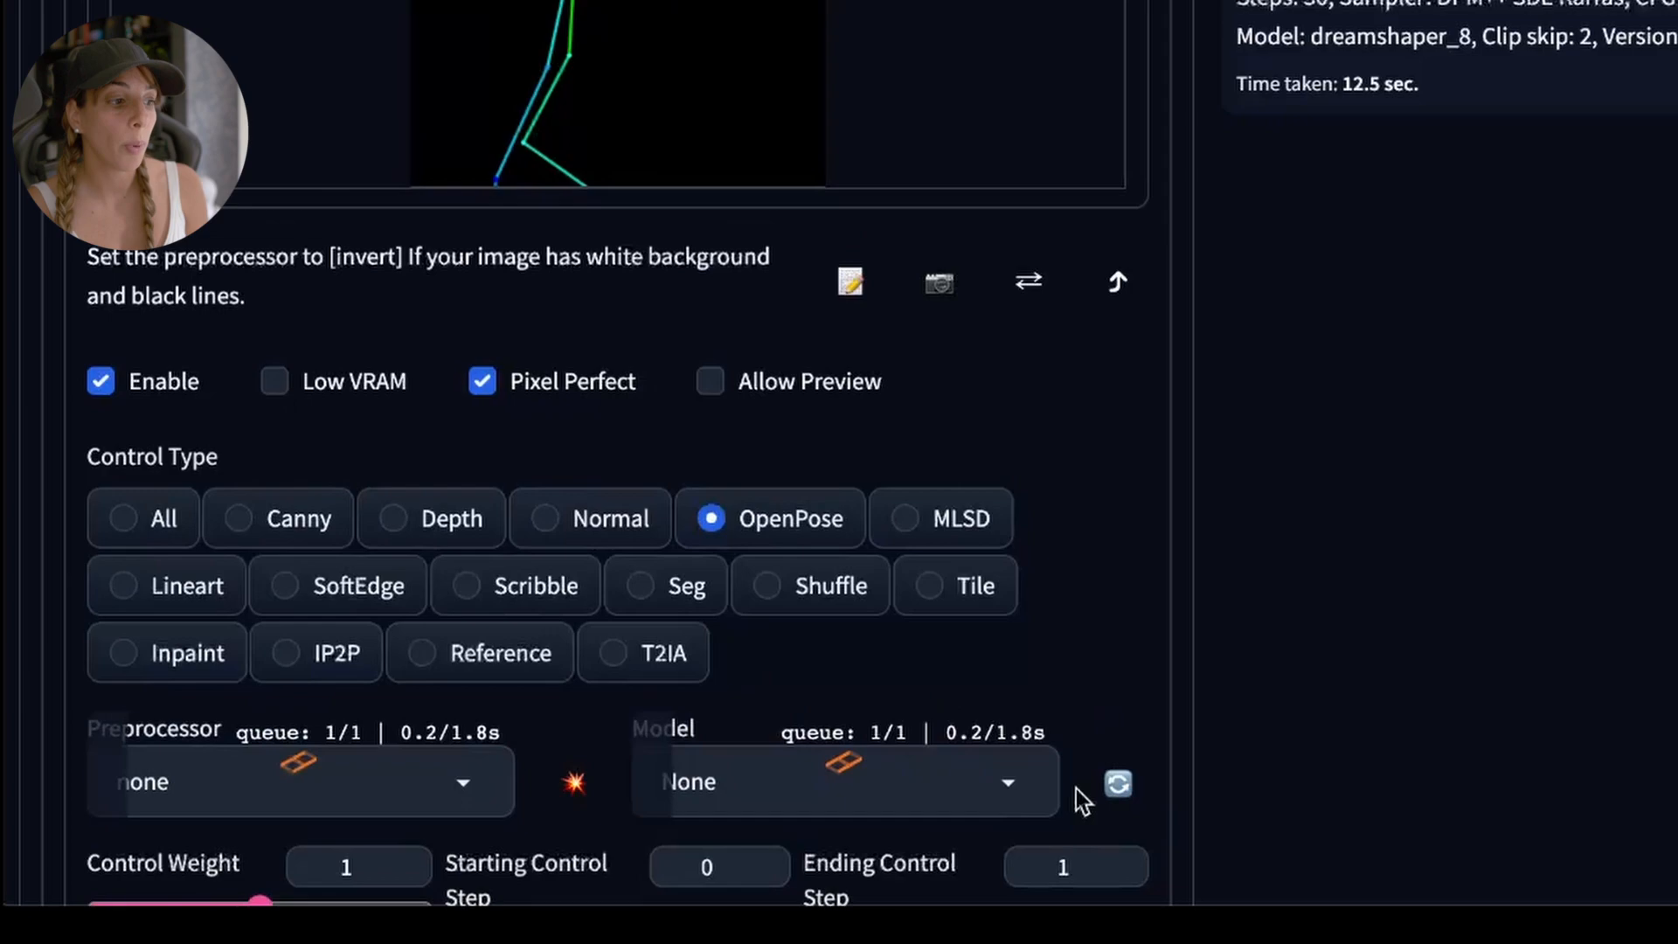
{"action": "left_click", "coordinate": [469, 802]}
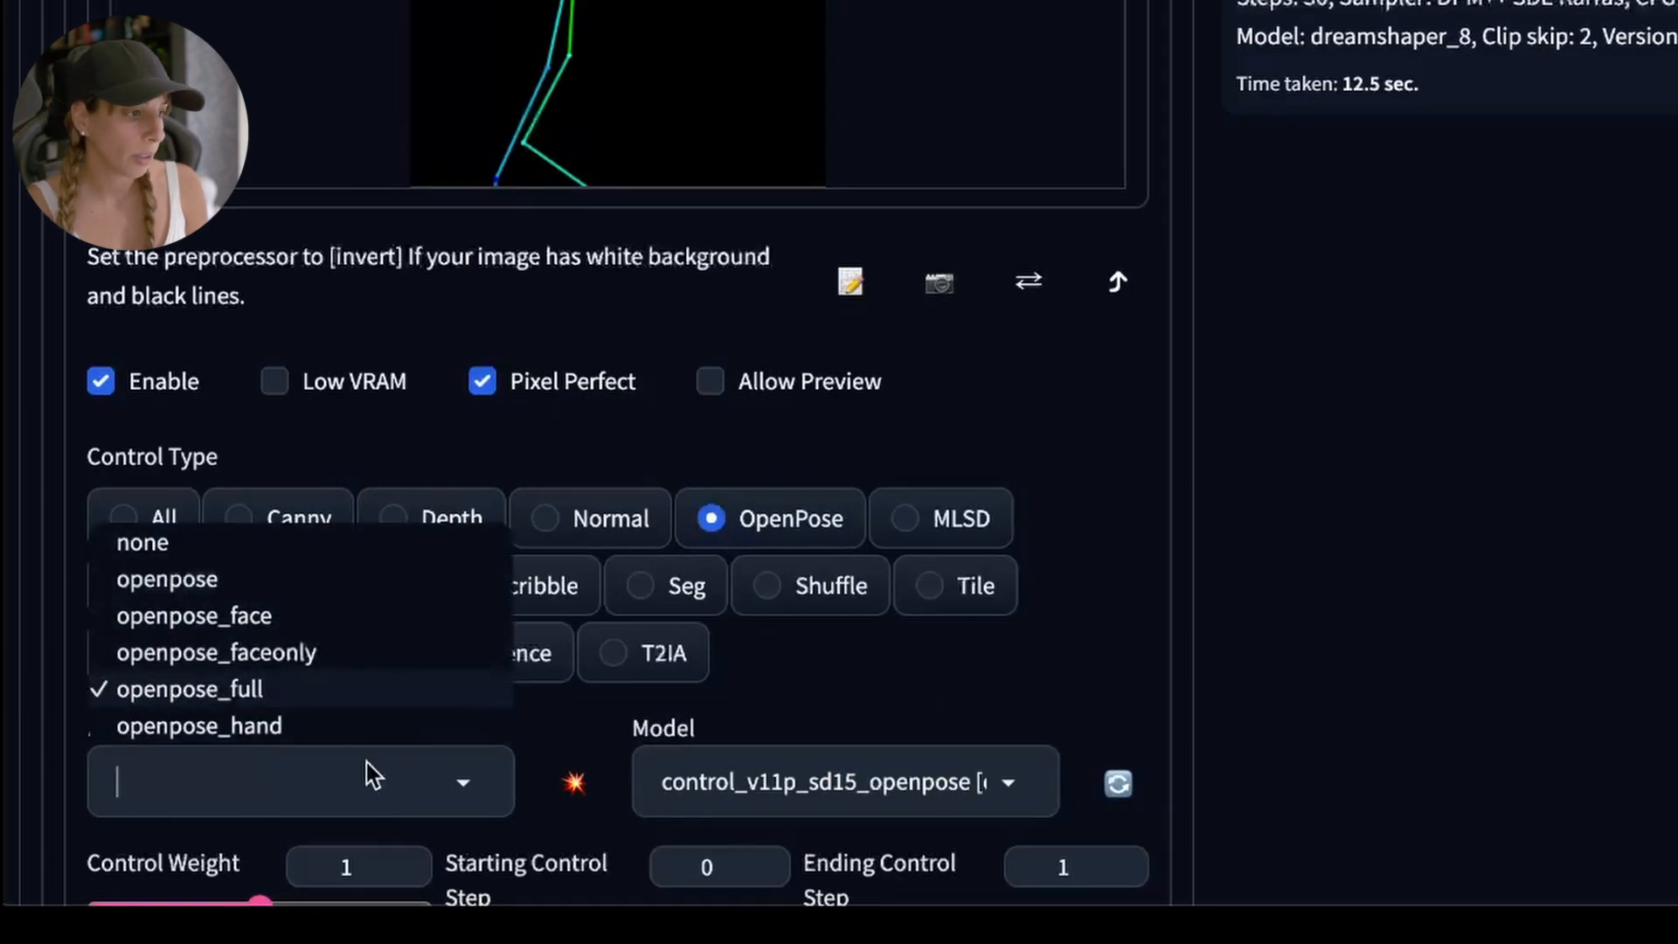
{"action": "left_click", "coordinate": [187, 554]}
Set the ControlNet unit's control mode to "ControlNet is more important".
{"action": "scroll", "coordinate": [839, 681], "scroll_direction": "down", "scroll_amount": 2}
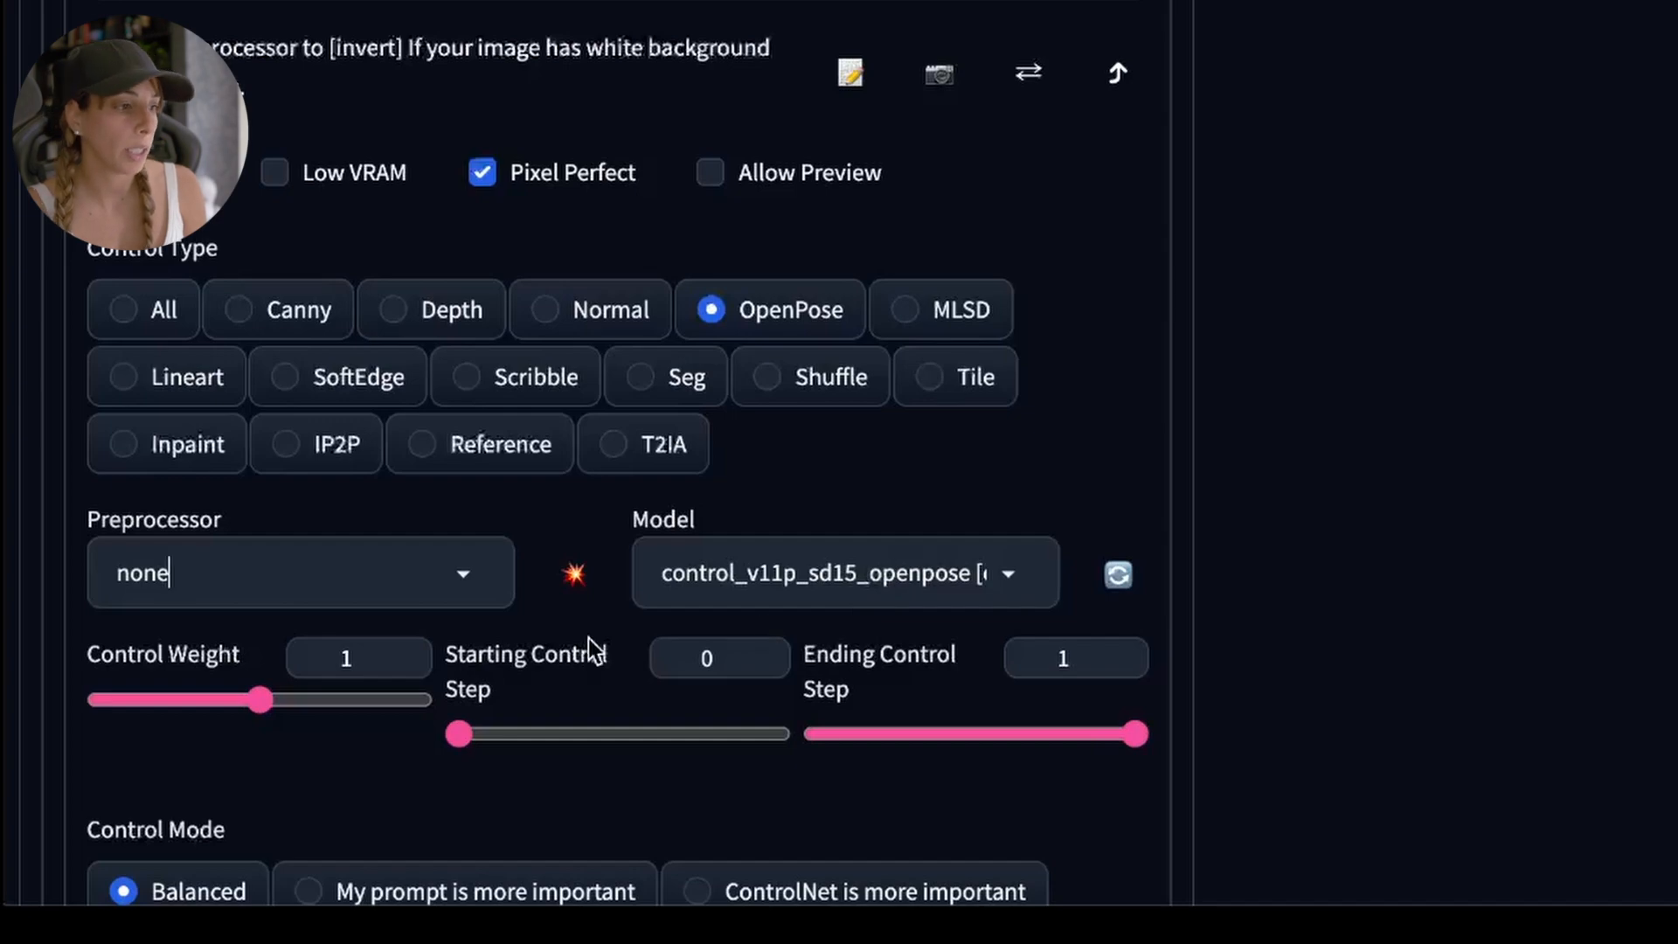
{"action": "scroll", "coordinate": [512, 690], "scroll_direction": "down", "scroll_amount": 1}
{"action": "scroll", "coordinate": [512, 695], "scroll_direction": "down", "scroll_amount": 2}
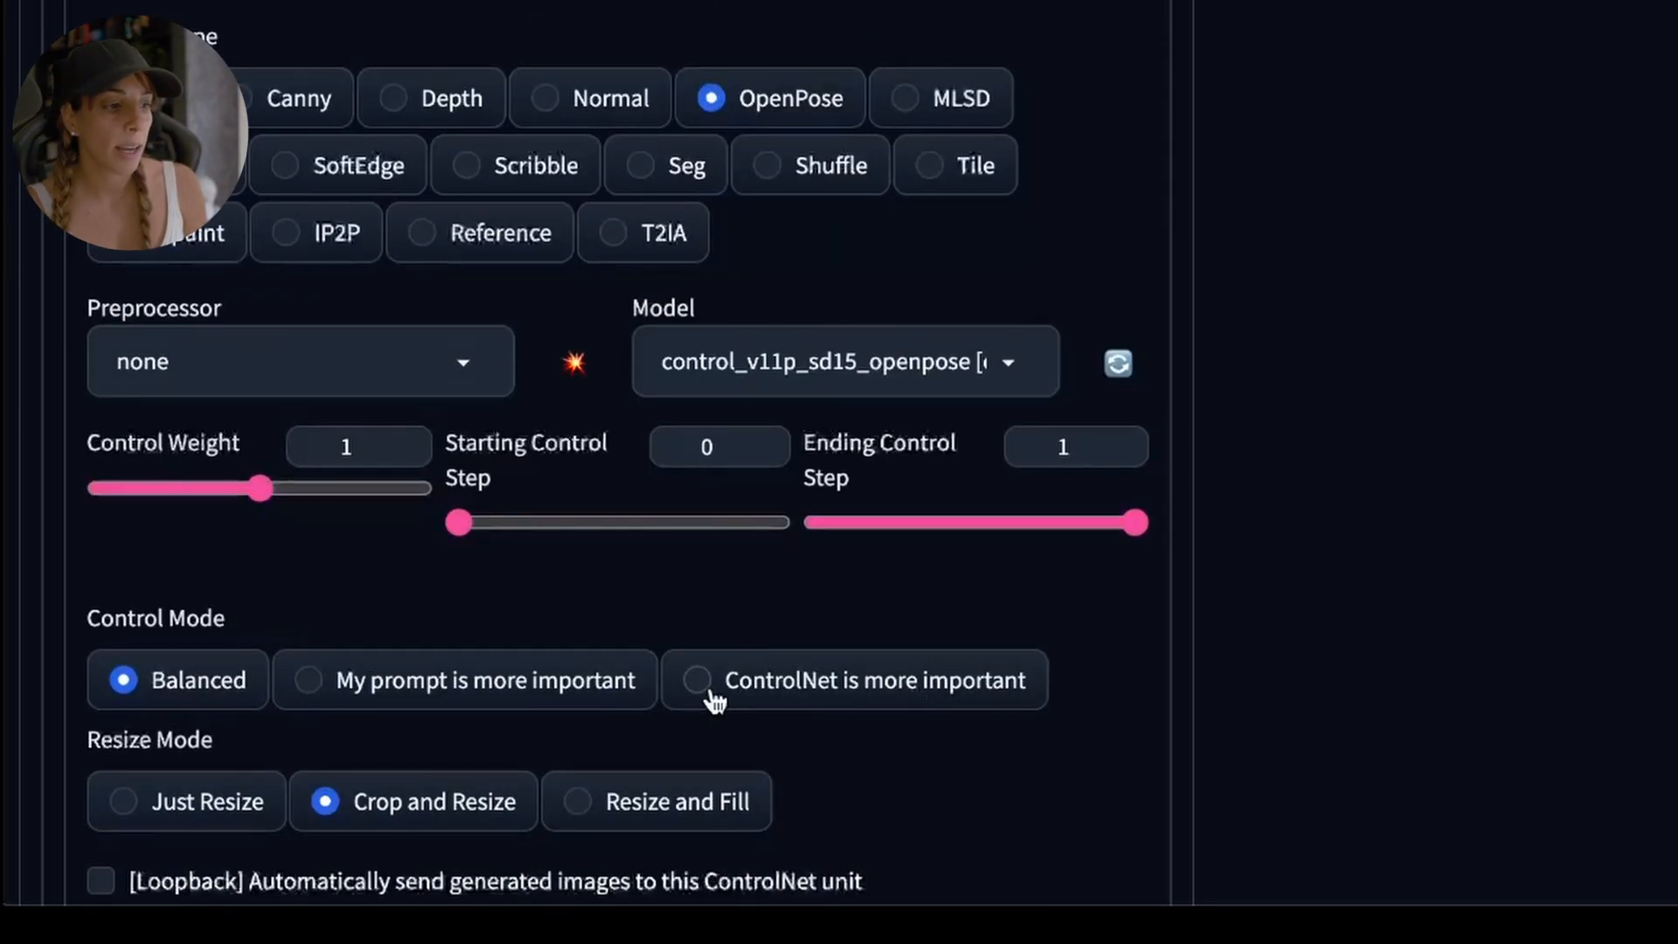
{"action": "left_click", "coordinate": [766, 695]}
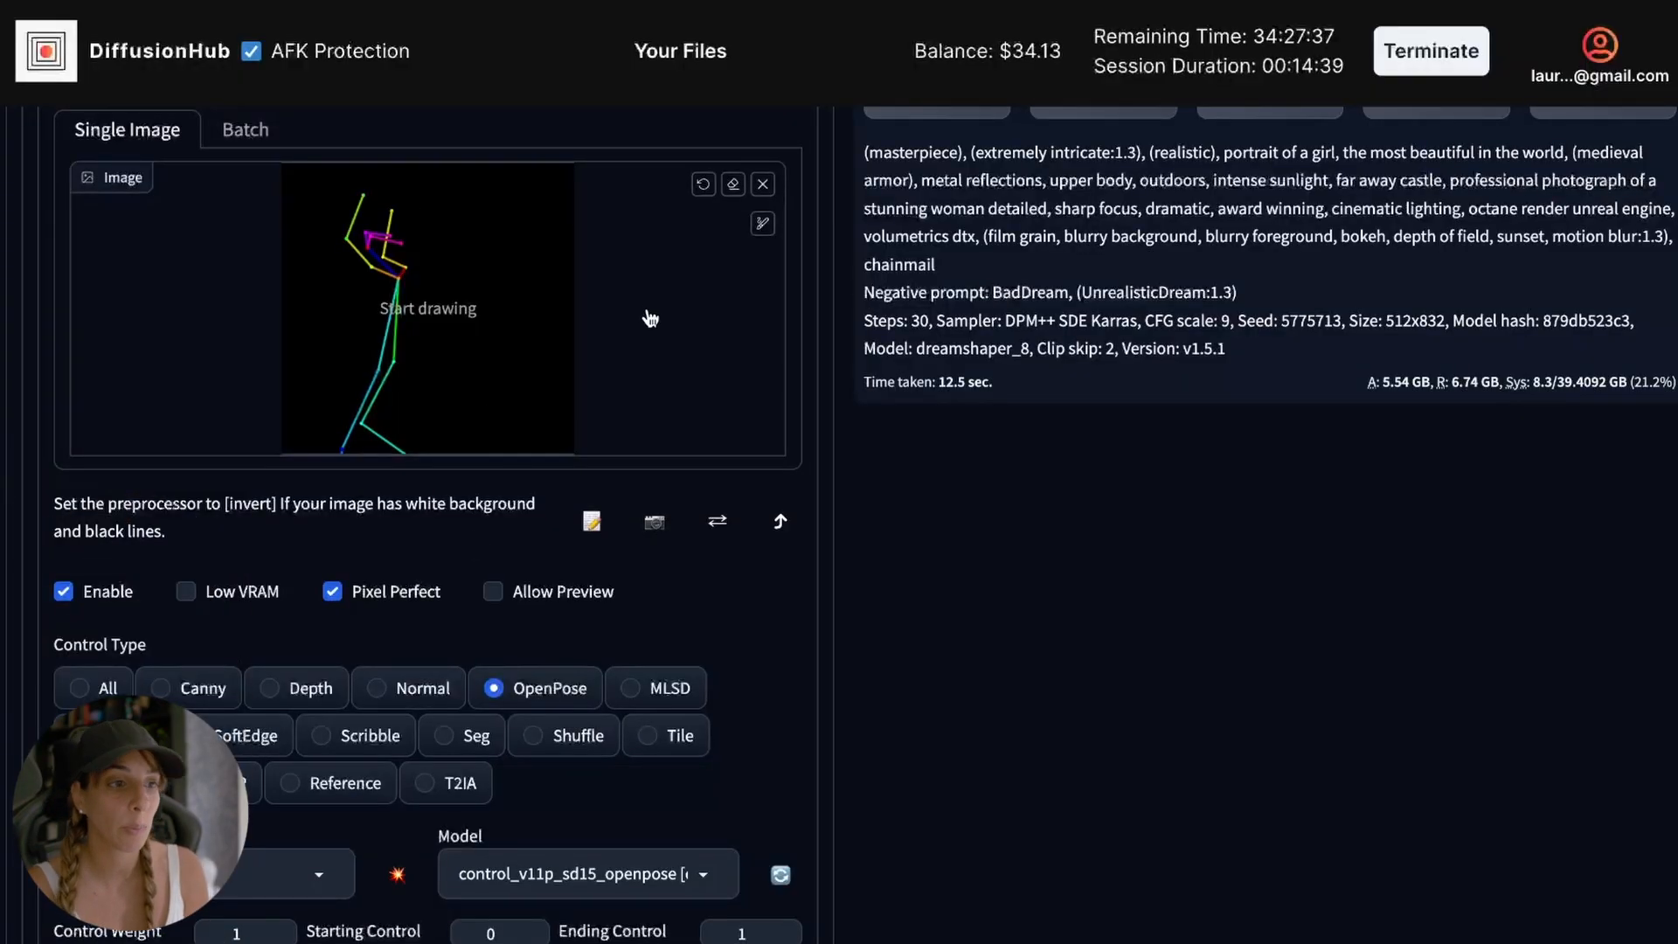
Revise the prompt by removing "portrait of a girl, the most beautiful in the world" and "upper body" and adding "holding a sword".
{"action": "scroll", "coordinate": [650, 318], "scroll_direction": "up", "scroll_amount": 10}
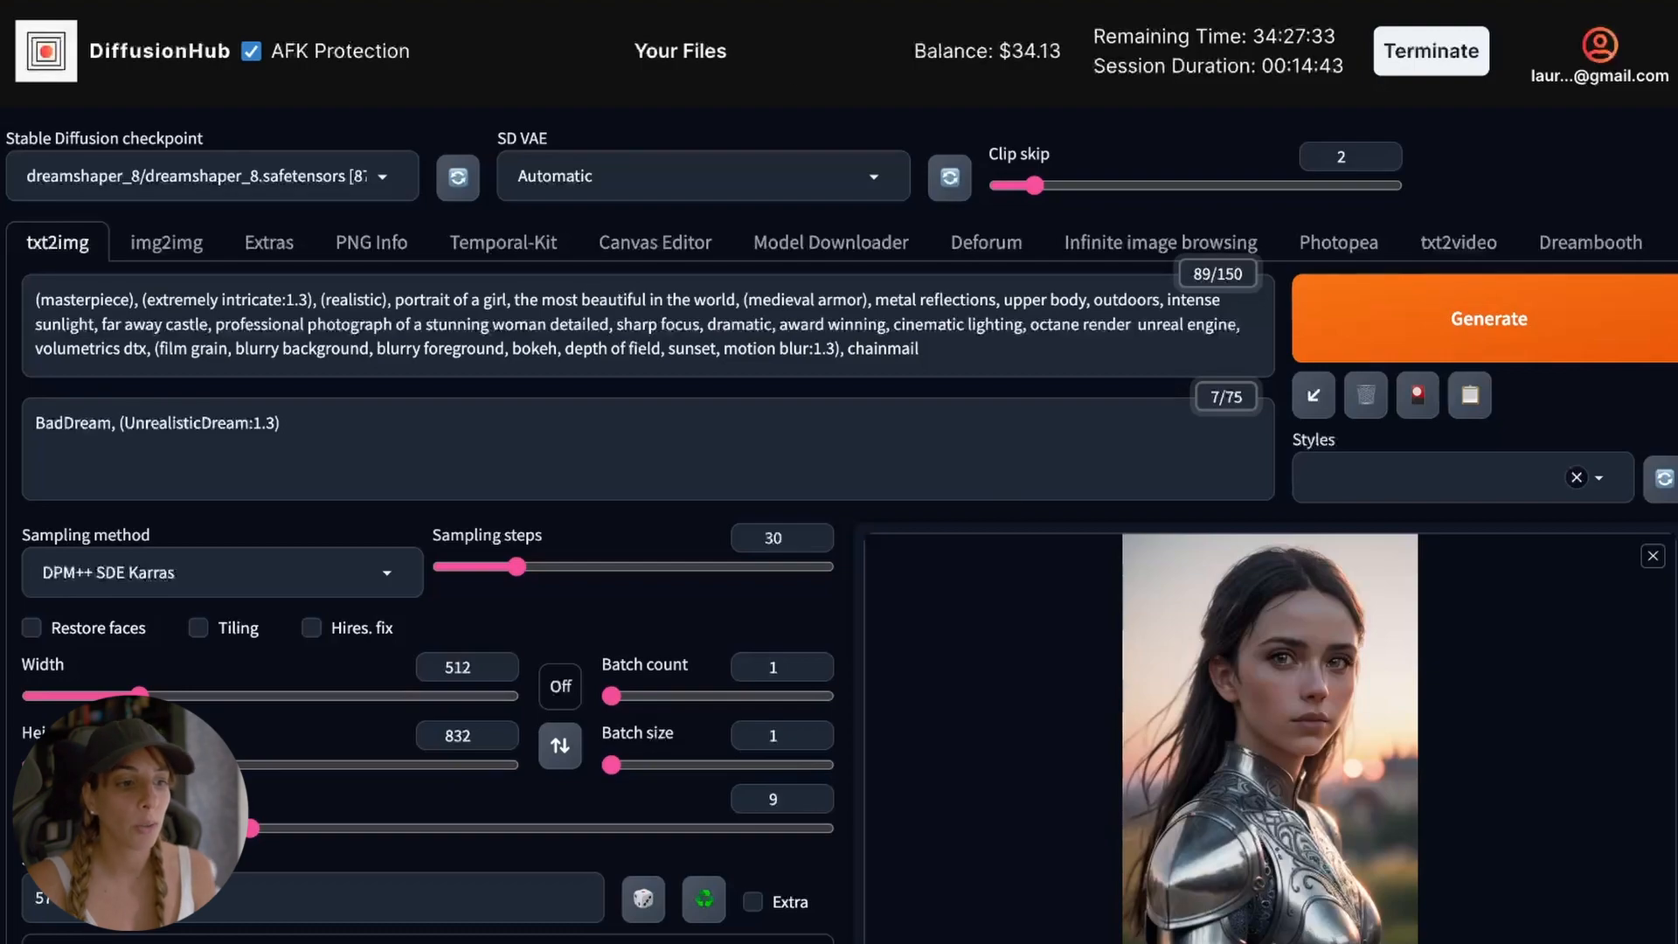
{"action": "scroll", "coordinate": [1136, 717], "scroll_direction": "down", "scroll_amount": 1}
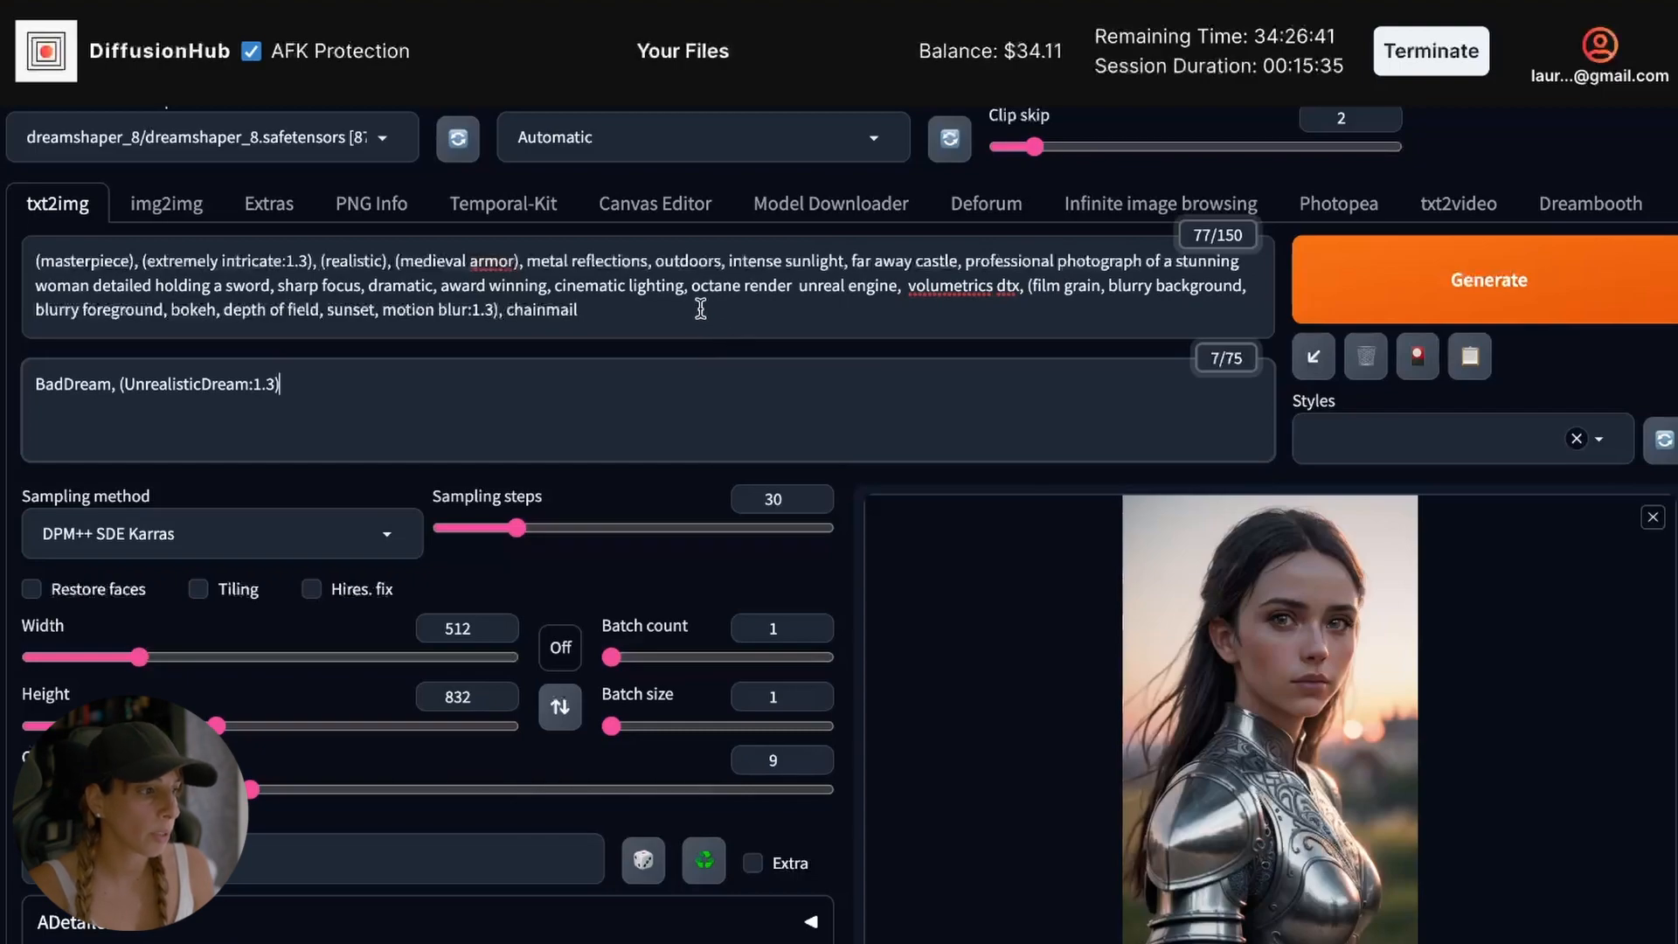
{"action": "scroll", "coordinate": [647, 454], "scroll_direction": "down", "scroll_amount": 5}
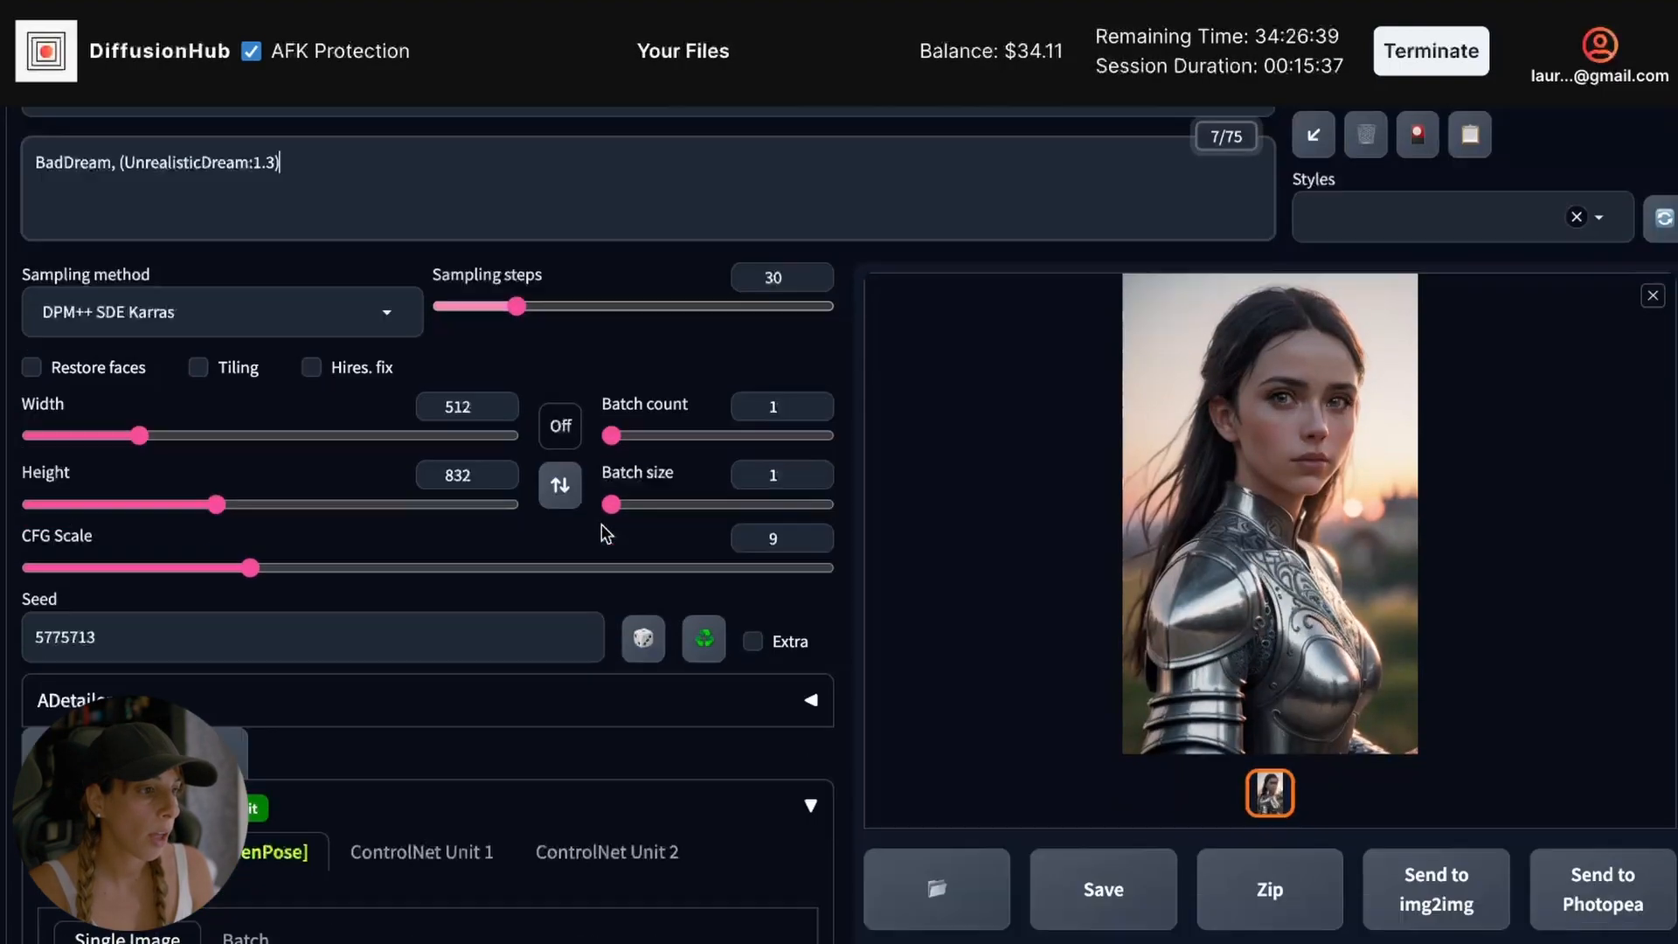
Send the pose image's dimensions to the generation settings as 512 × 512 and generate the image.
{"action": "scroll", "coordinate": [794, 870], "scroll_direction": "down", "scroll_amount": 4}
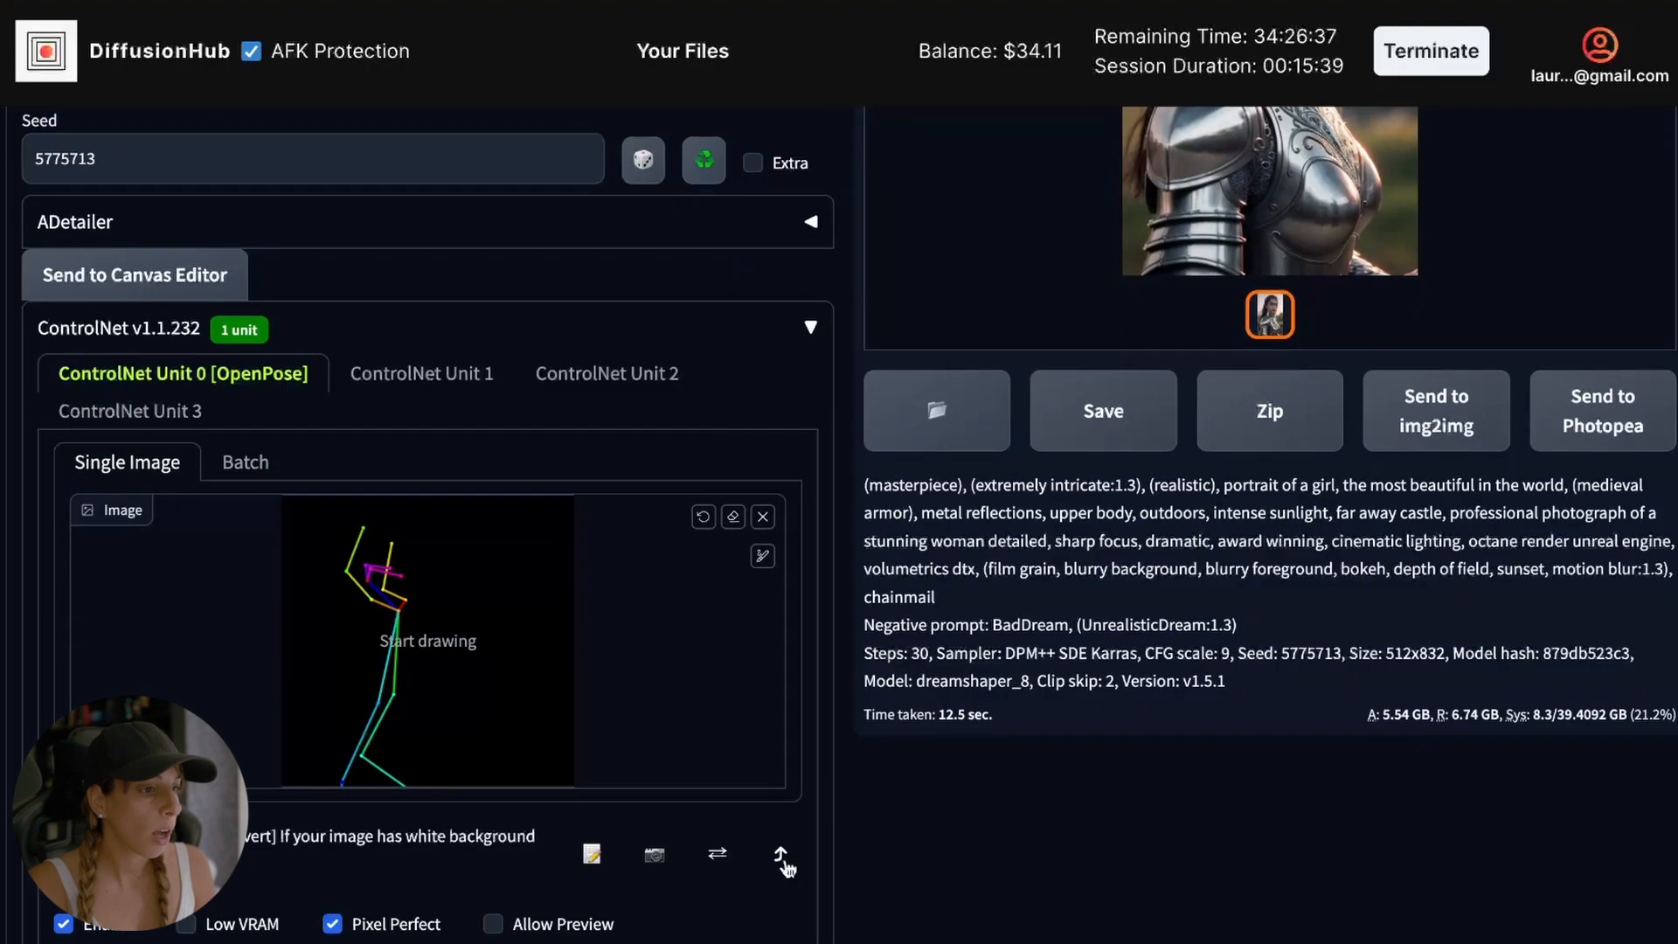
{"action": "left_click", "coordinate": [779, 856]}
{"action": "scroll", "coordinate": [597, 546], "scroll_direction": "up", "scroll_amount": 6}
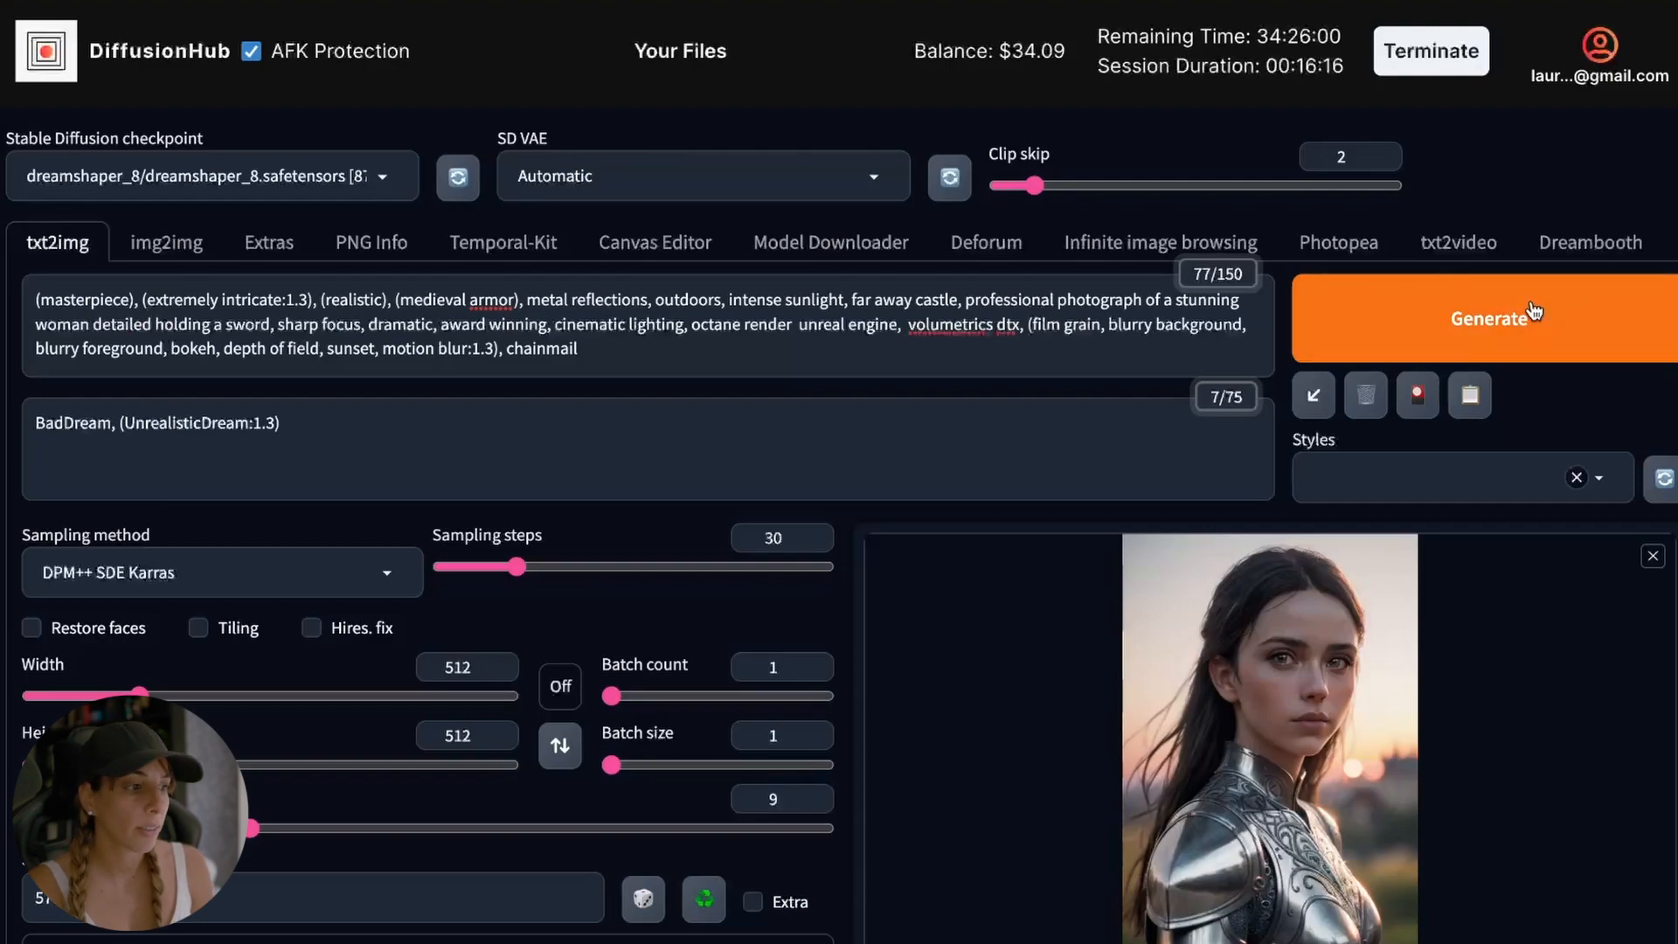
{"action": "left_click", "coordinate": [1544, 305]}
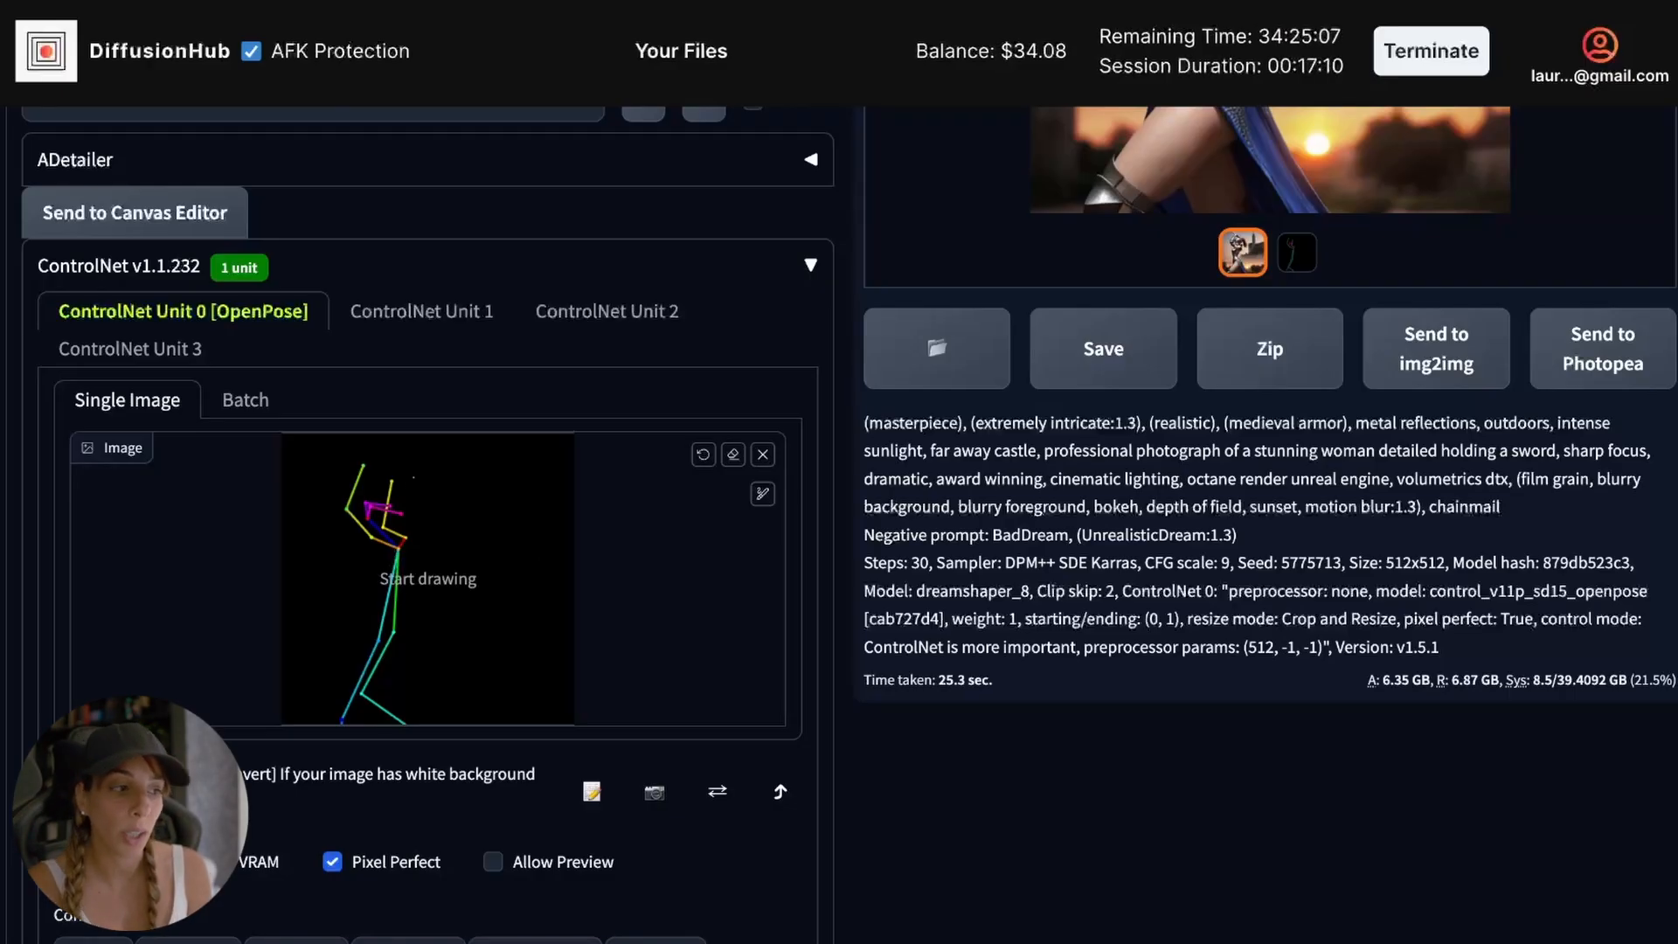
Load depth.png as the control image in ControlNet Unit 1 and enable that unit.
{"action": "left_click", "coordinate": [421, 312]}
{"action": "left_click", "coordinate": [430, 599]}
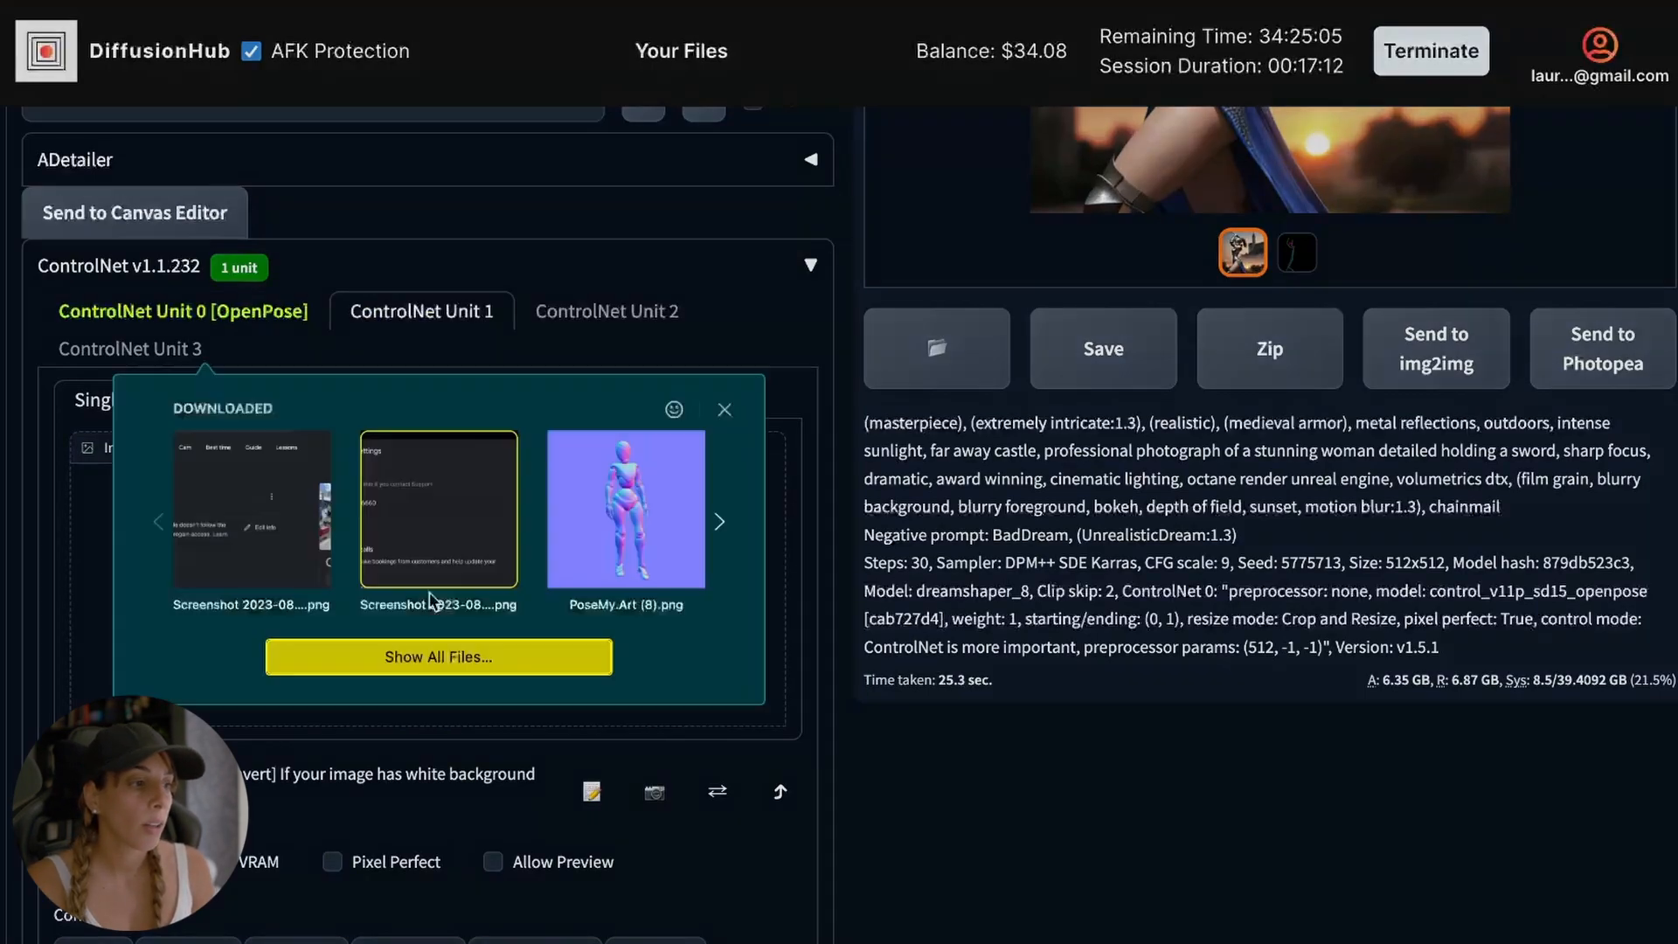
{"action": "left_click", "coordinate": [400, 658]}
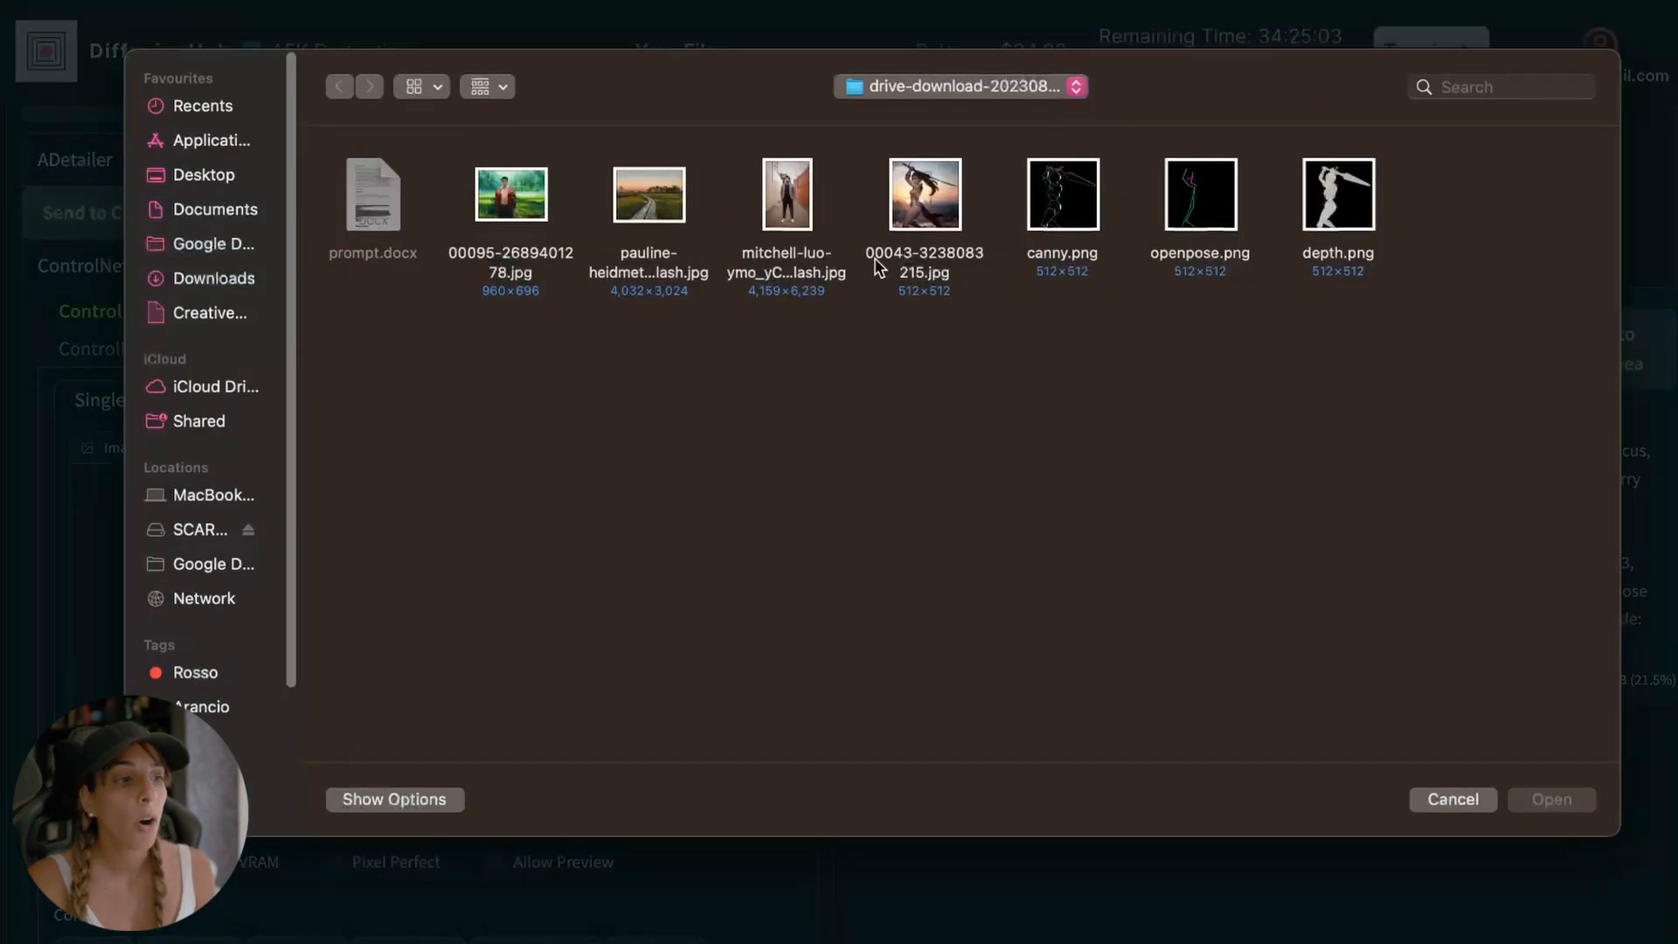
{"action": "double_click", "coordinate": [1335, 215]}
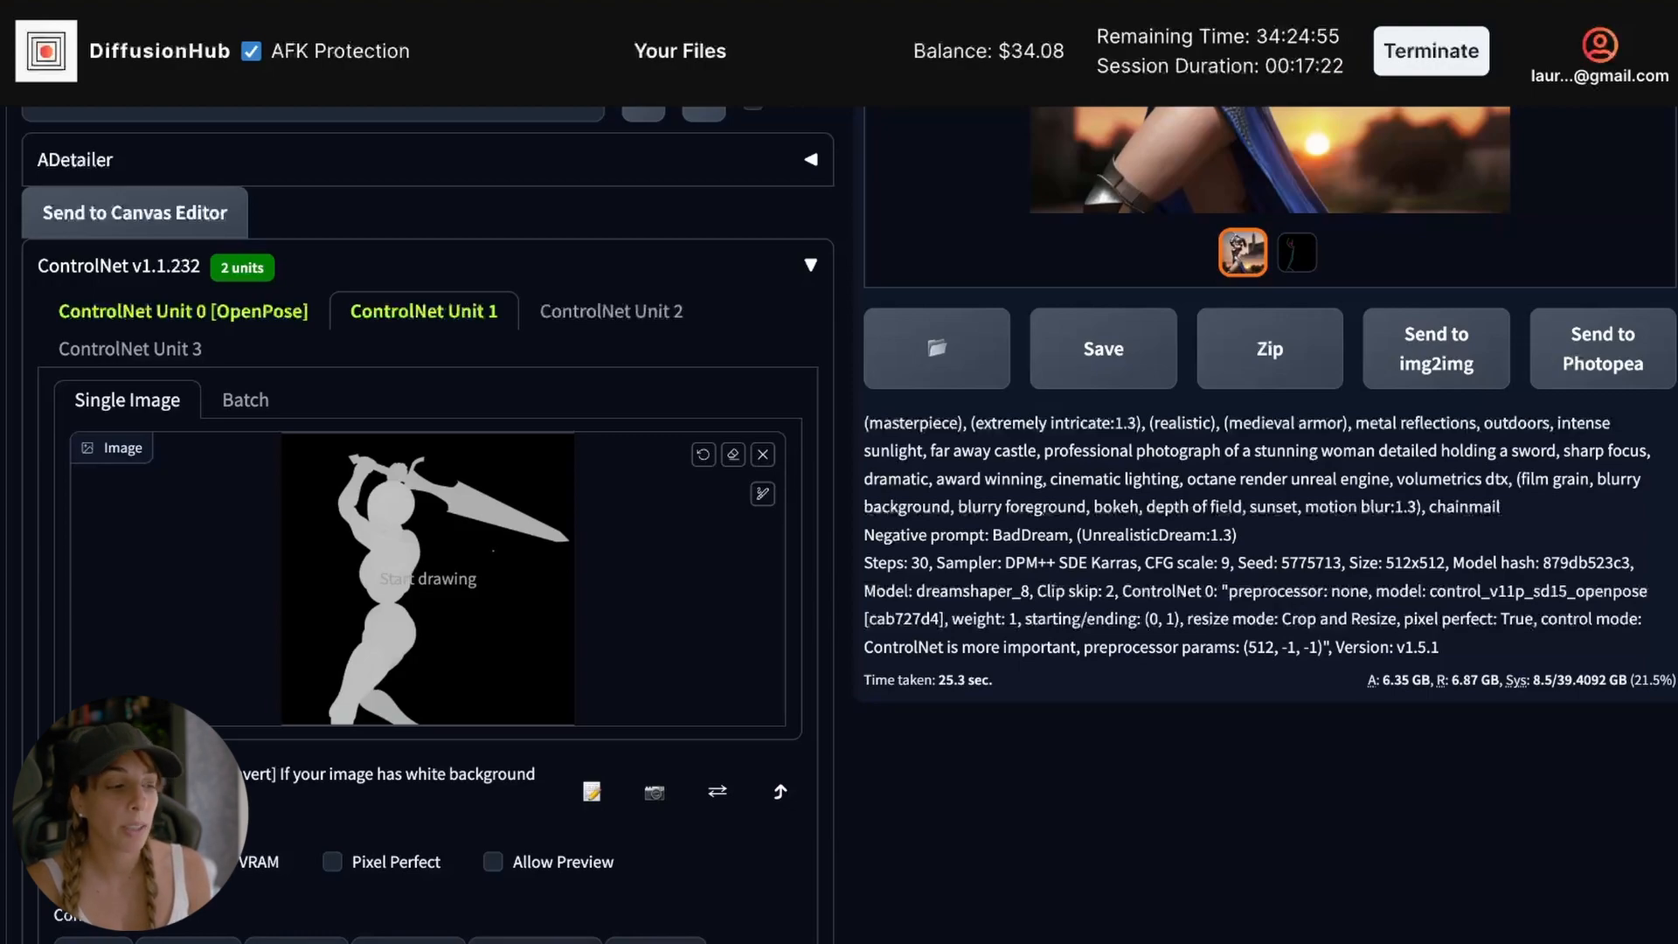
Set ControlNet Unit 1's control type to Depth with the preprocessor none.
{"action": "scroll", "coordinate": [391, 737], "scroll_direction": "down", "scroll_amount": 1}
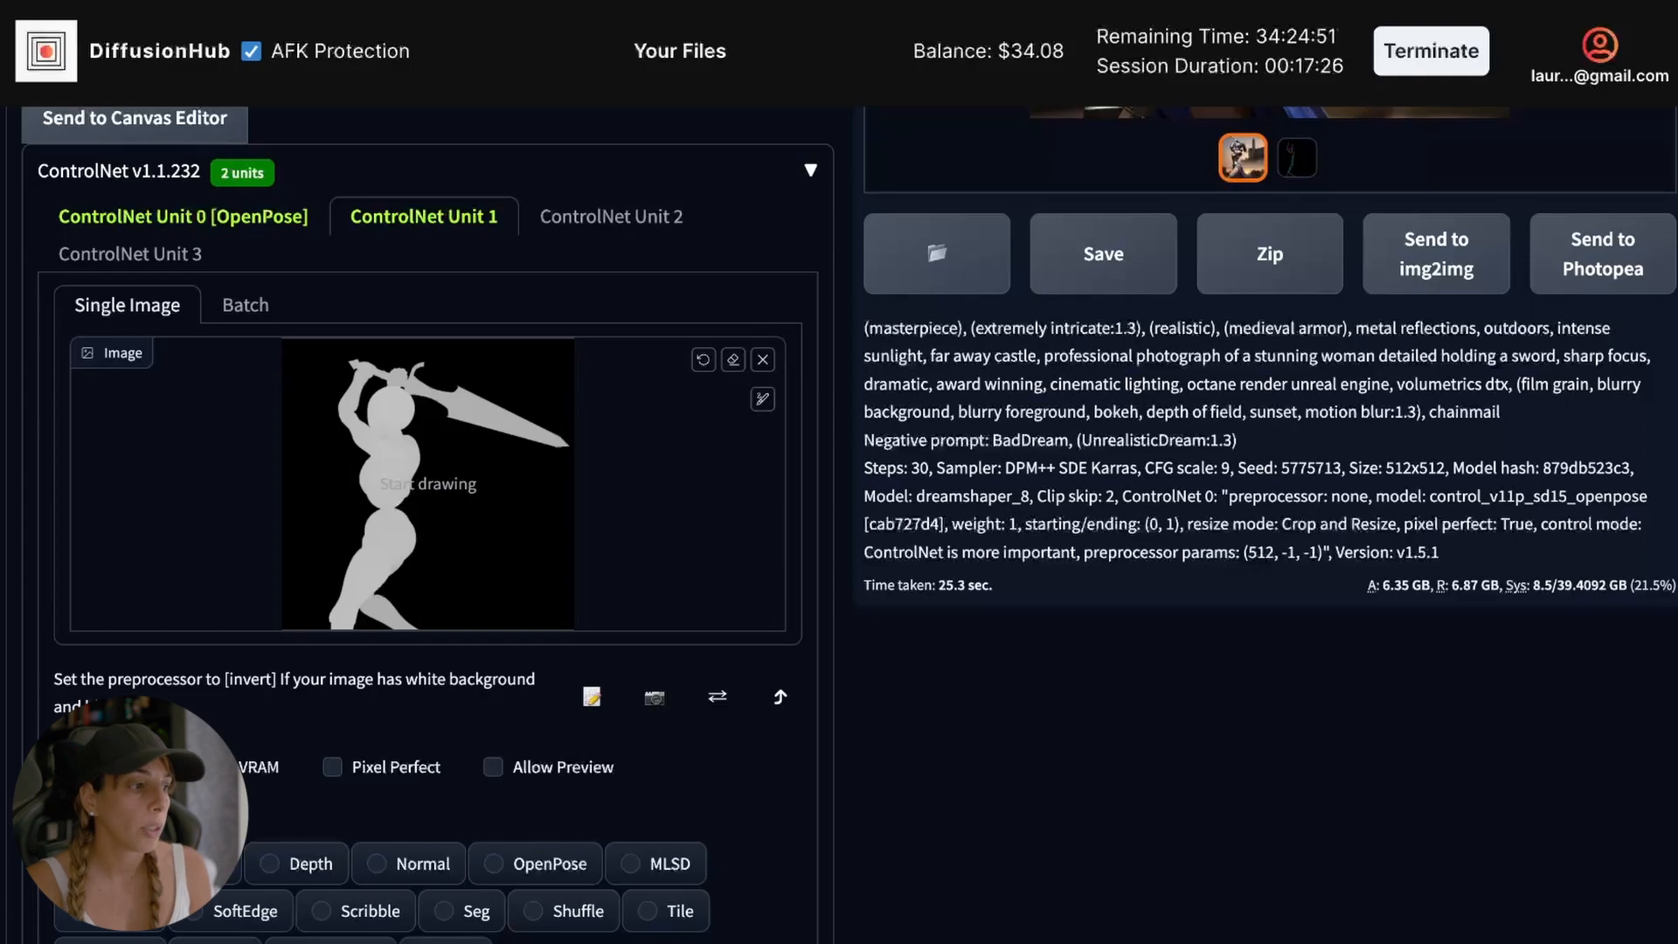
{"action": "scroll", "coordinate": [163, 865], "scroll_direction": "down", "scroll_amount": 2}
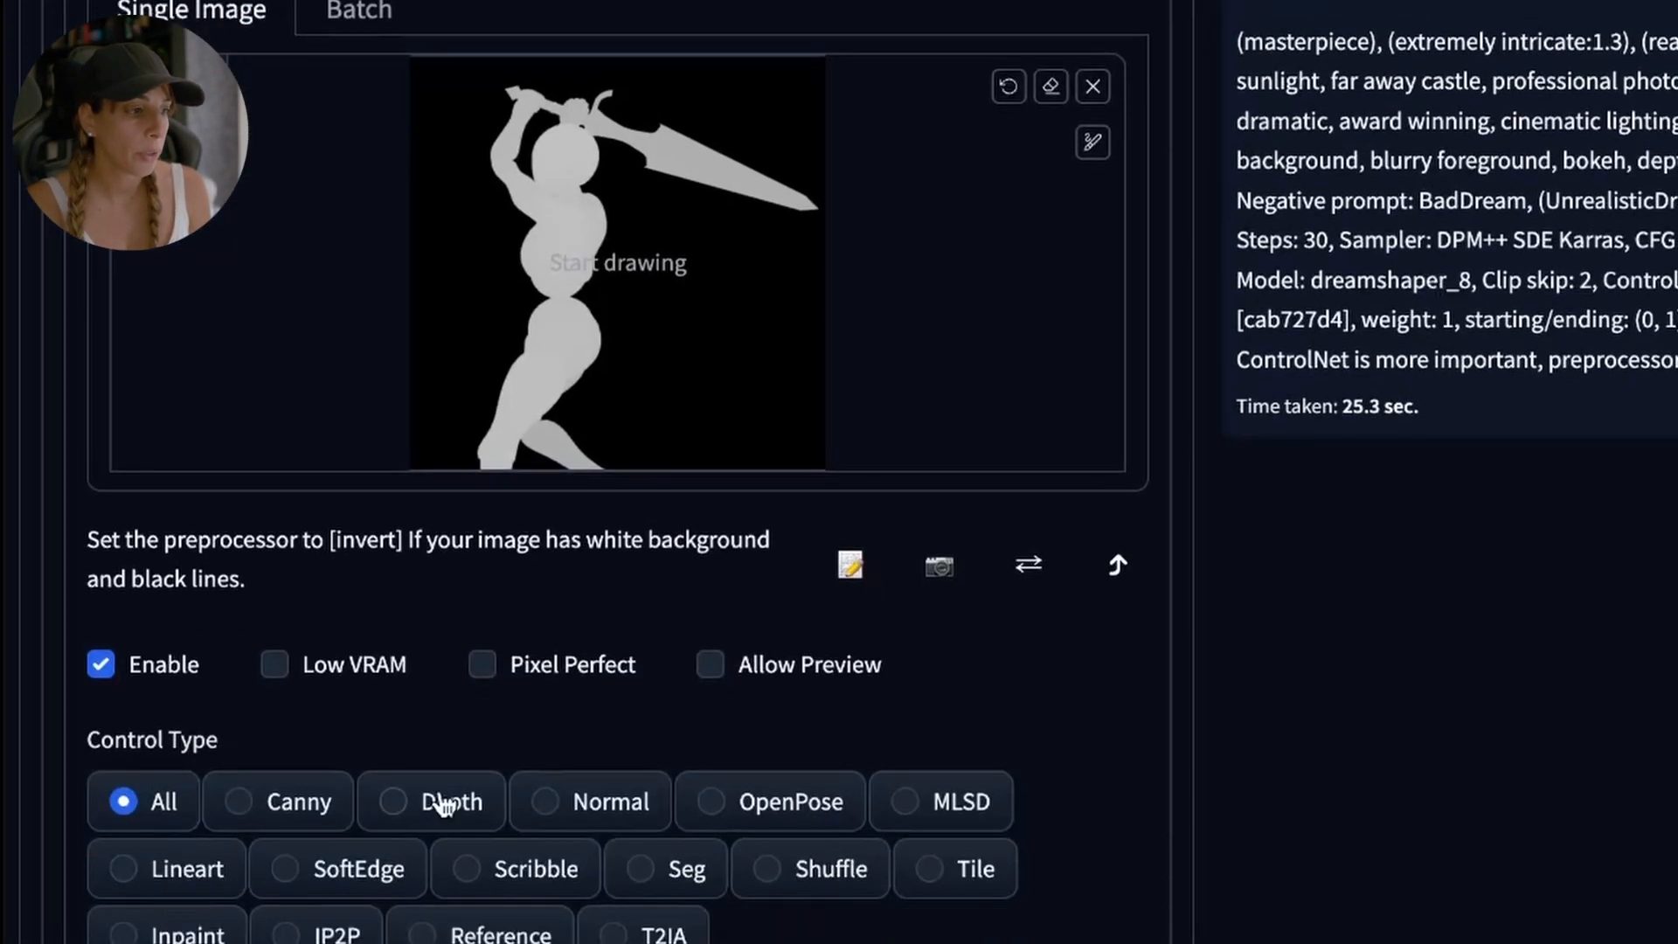
{"action": "left_click", "coordinate": [450, 798]}
{"action": "scroll", "coordinate": [1272, 802], "scroll_direction": "down", "scroll_amount": 1}
{"action": "scroll", "coordinate": [1272, 802], "scroll_direction": "down", "scroll_amount": 4}
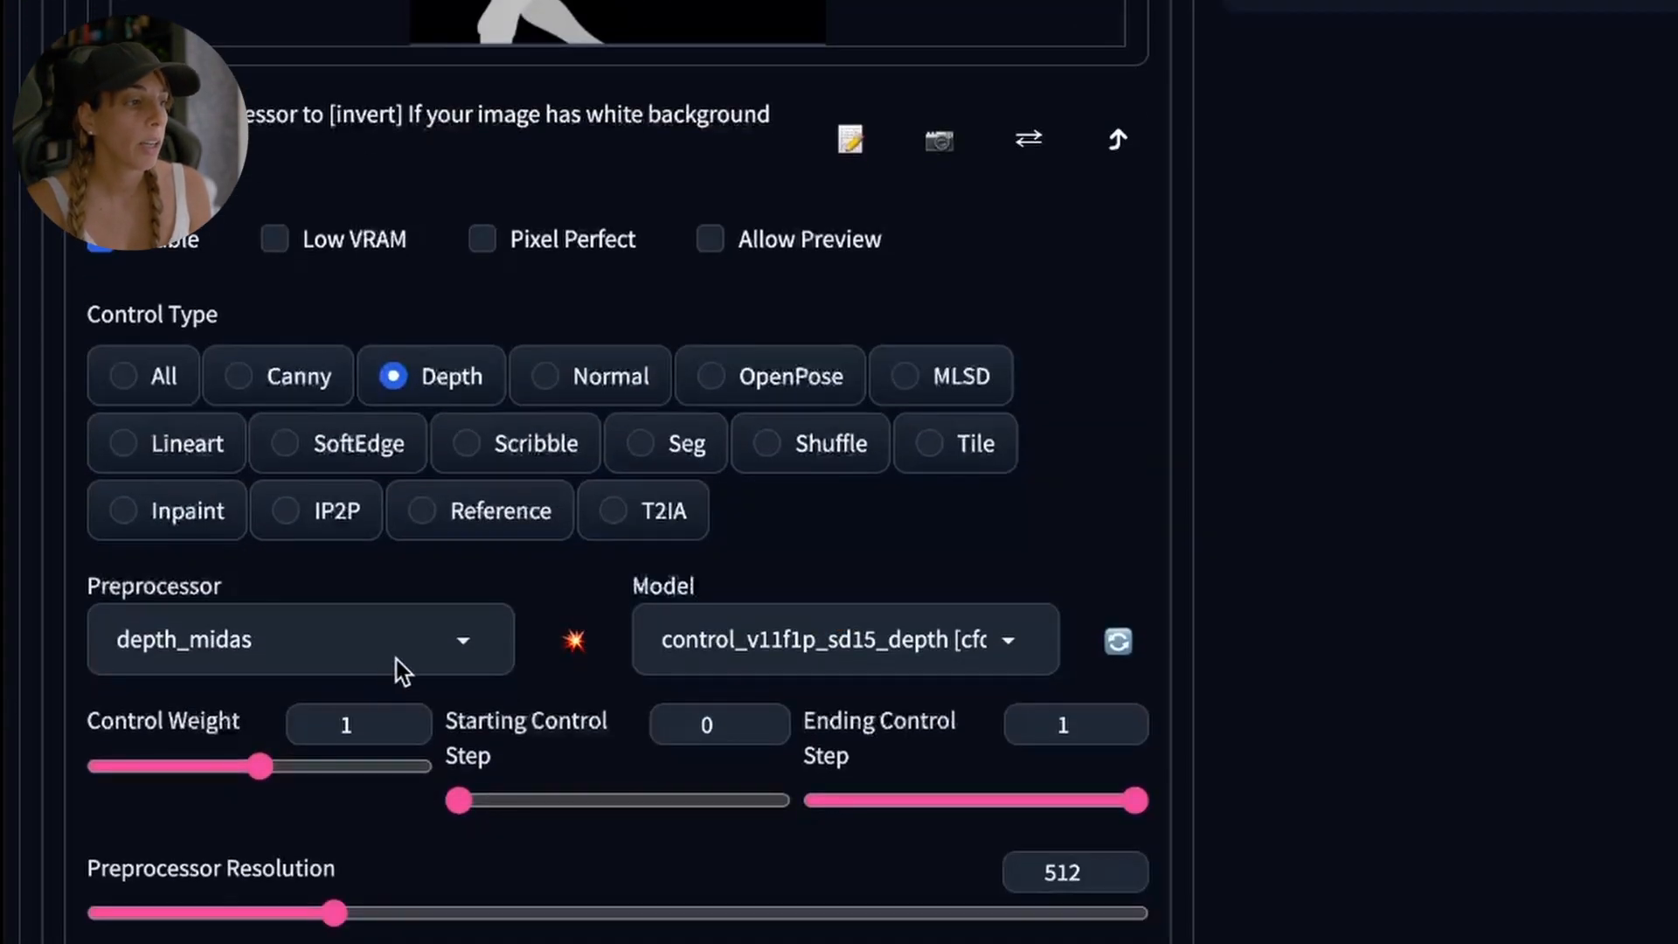
{"action": "left_click", "coordinate": [474, 643]}
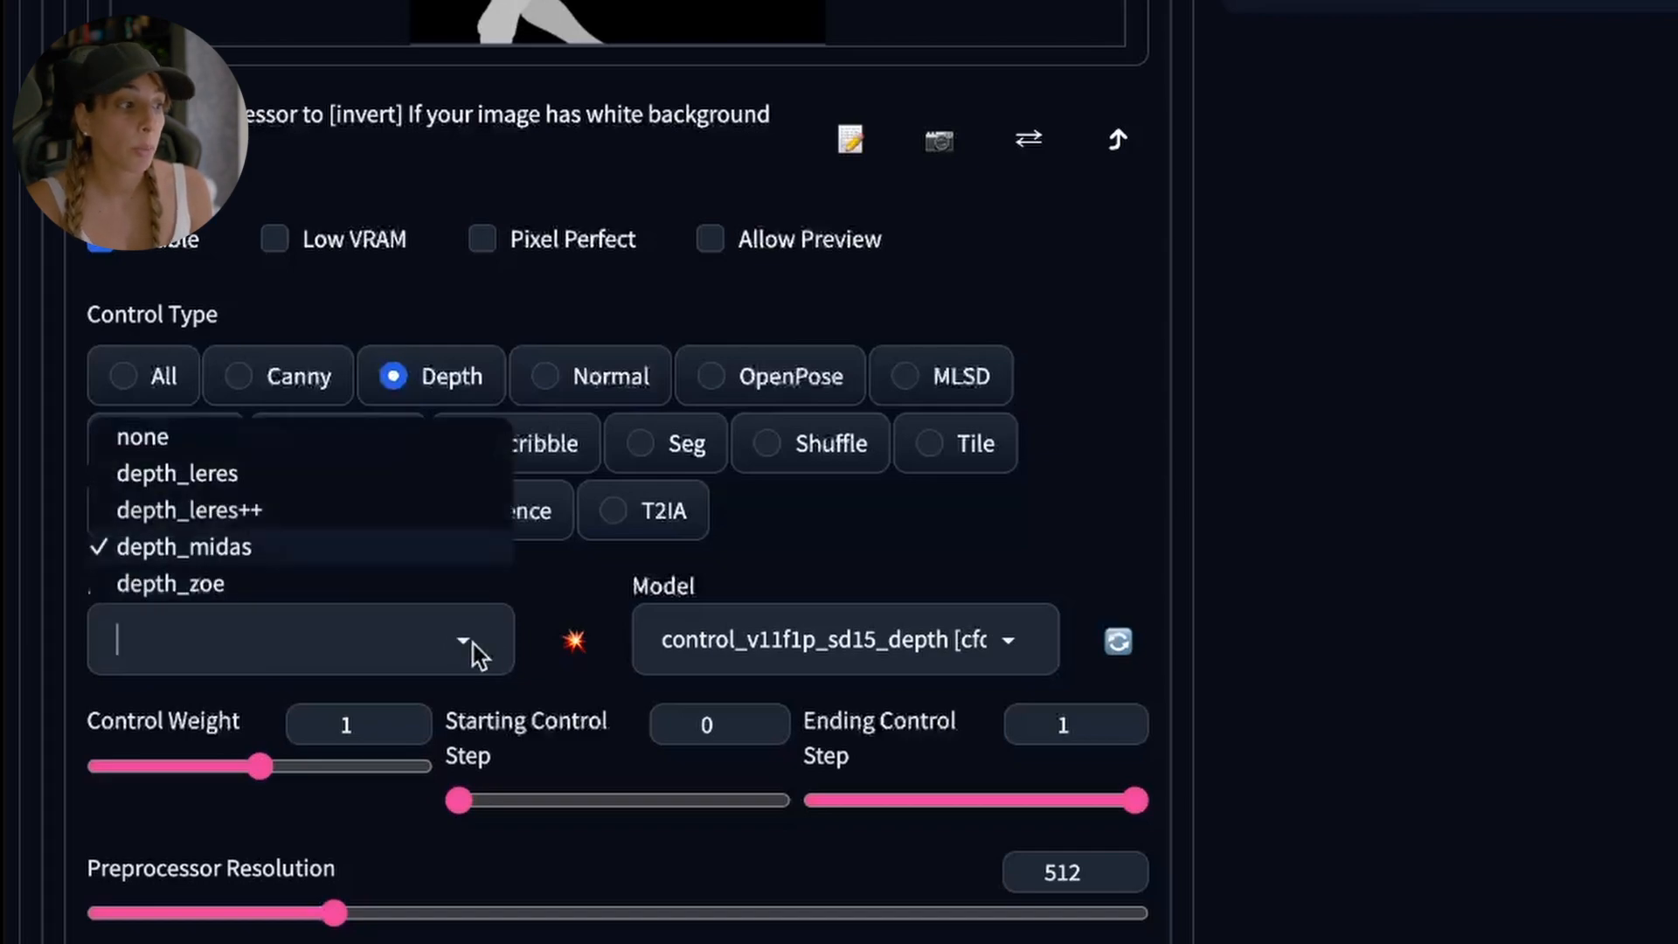
{"action": "left_click", "coordinate": [307, 434]}
Set the control mode of ControlNet Unit 1 to "ControlNet is more important".
{"action": "scroll", "coordinate": [1150, 550], "scroll_direction": "up", "scroll_amount": 5}
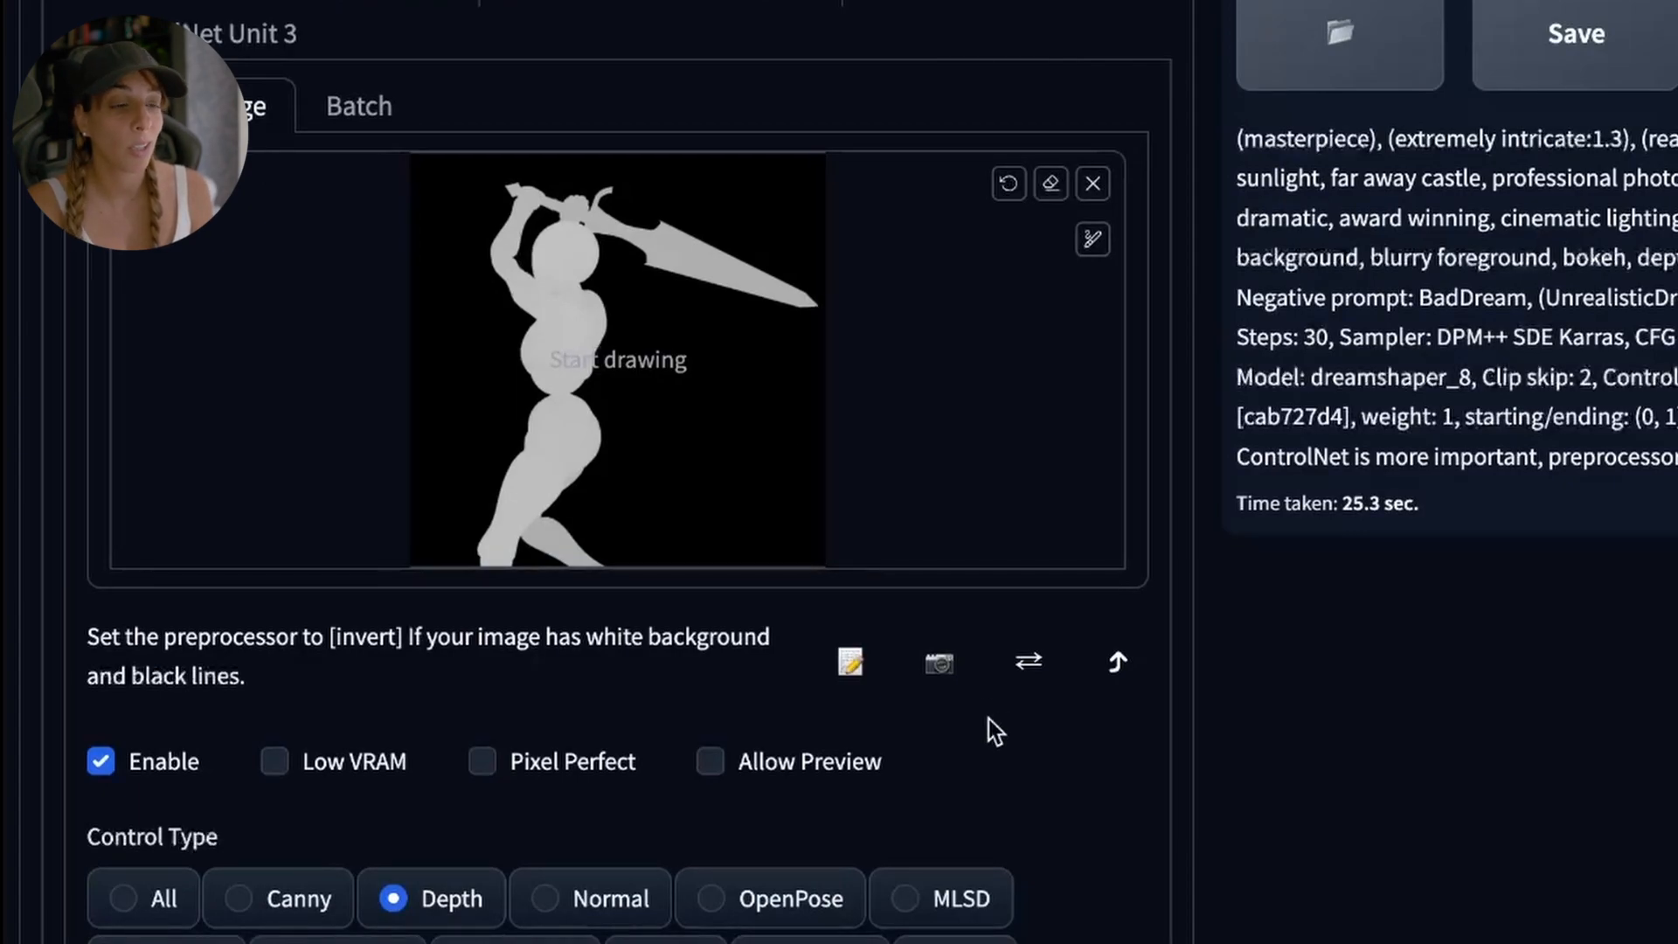
{"action": "scroll", "coordinate": [1020, 800], "scroll_direction": "down", "scroll_amount": 7}
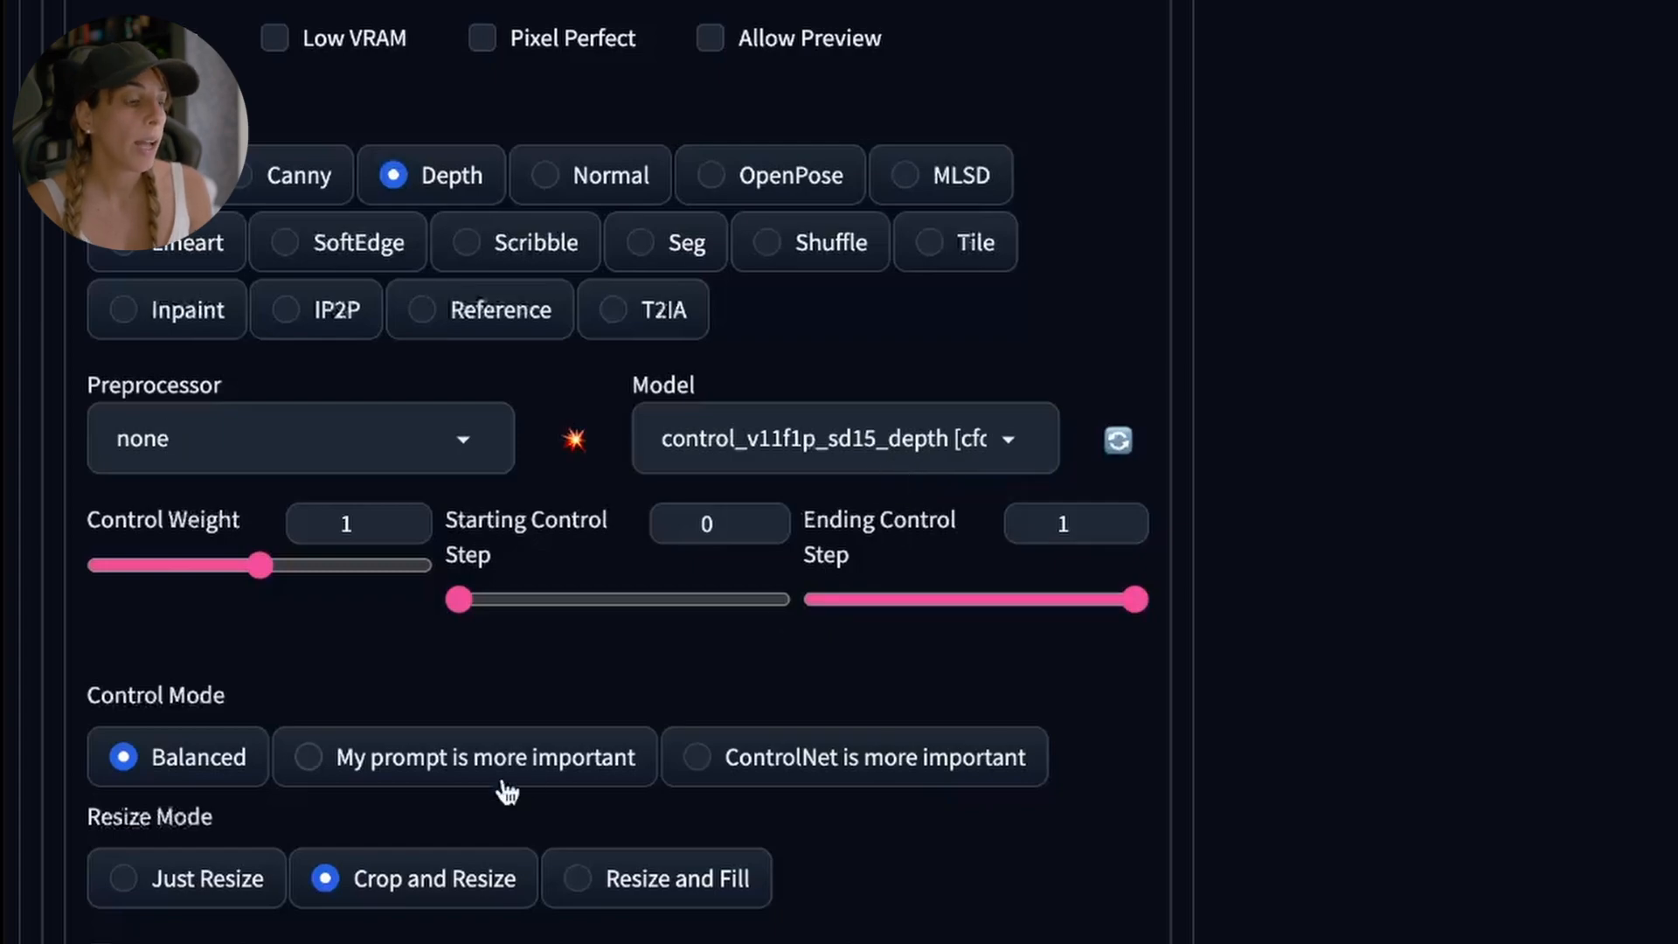
{"action": "left_click", "coordinate": [786, 757]}
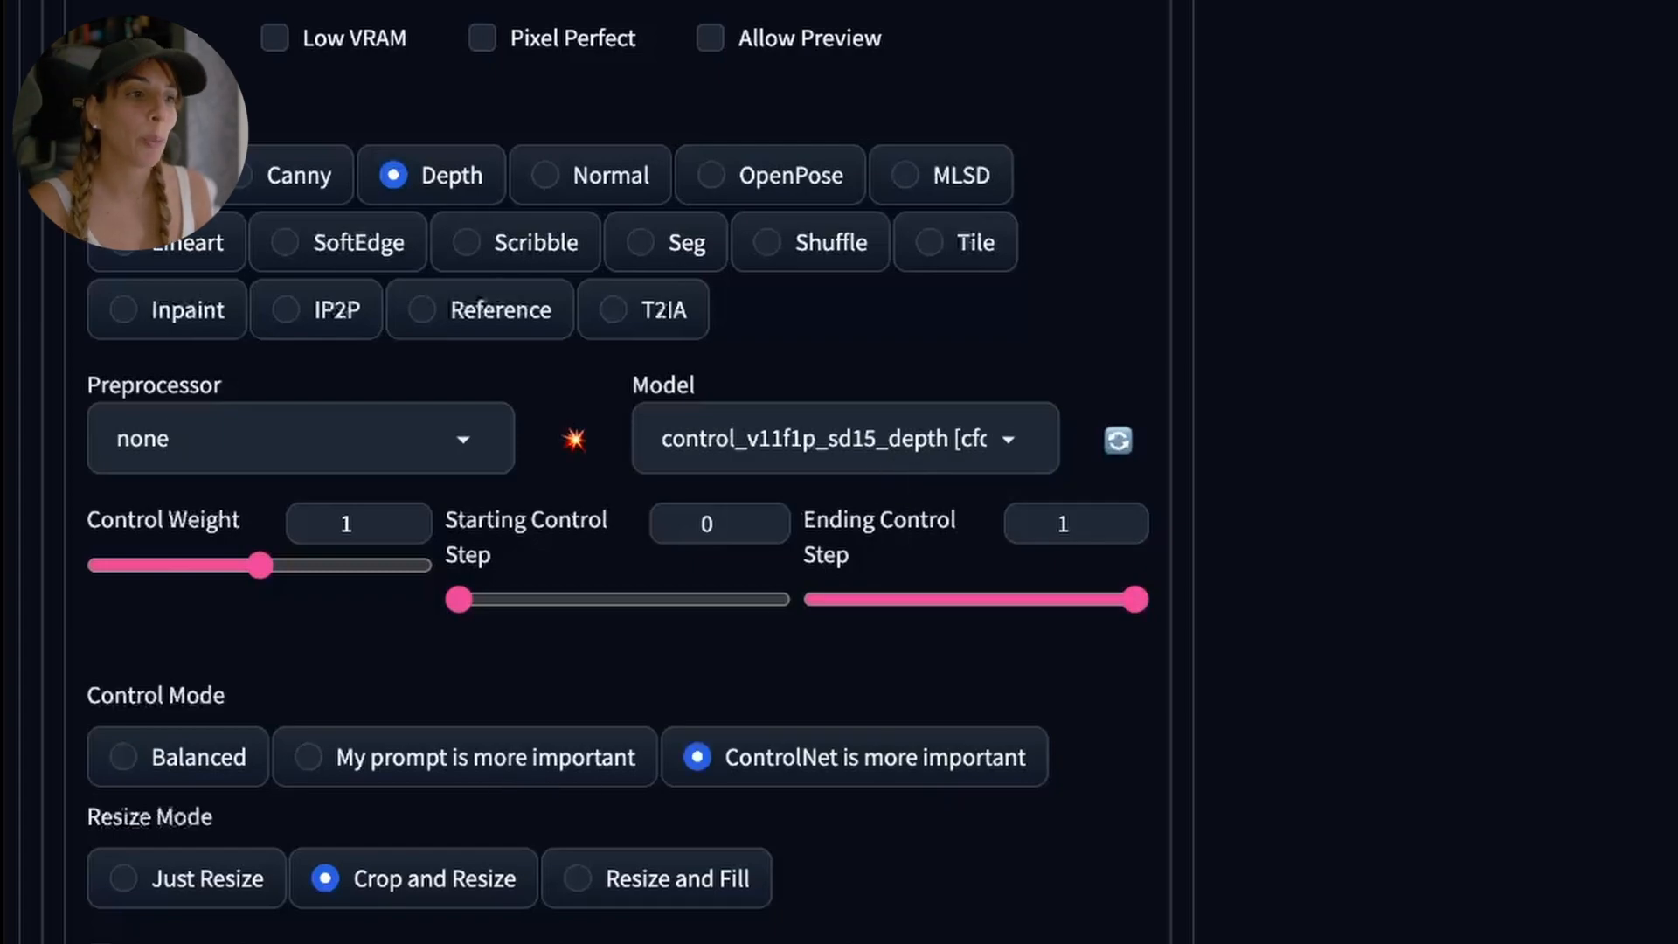
Generate the image with the OpenPose and Depth units, view the result at full size and close the view.
{"action": "scroll", "coordinate": [1624, 524], "scroll_direction": "up", "scroll_amount": 10}
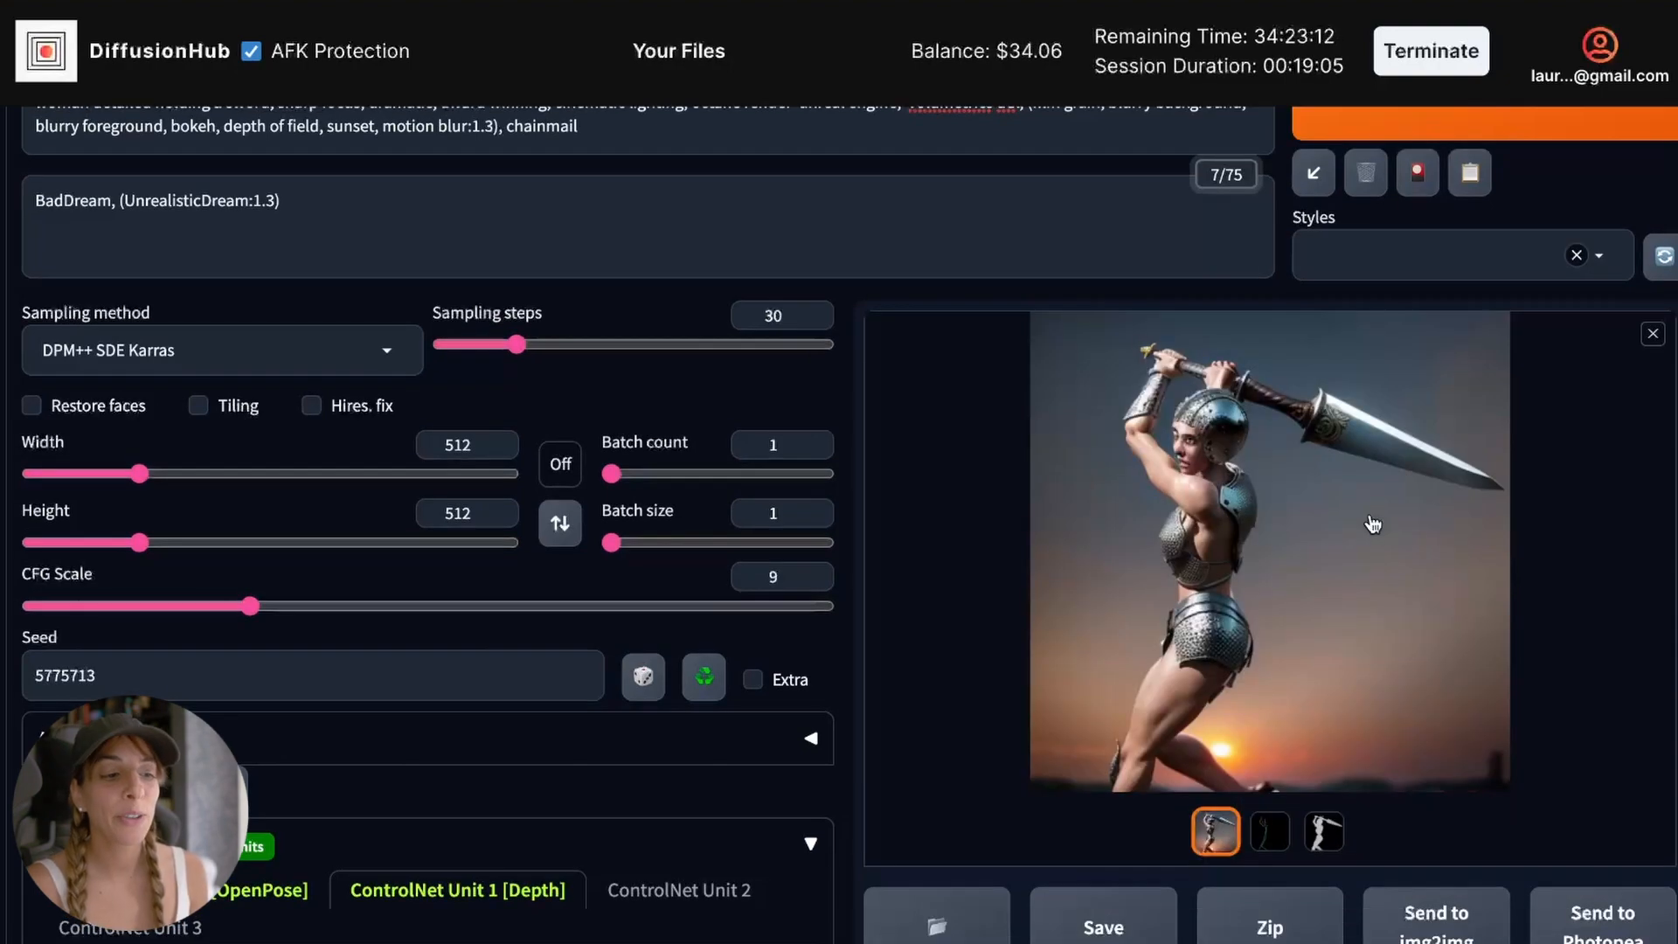
{"action": "left_click", "coordinate": [1374, 525]}
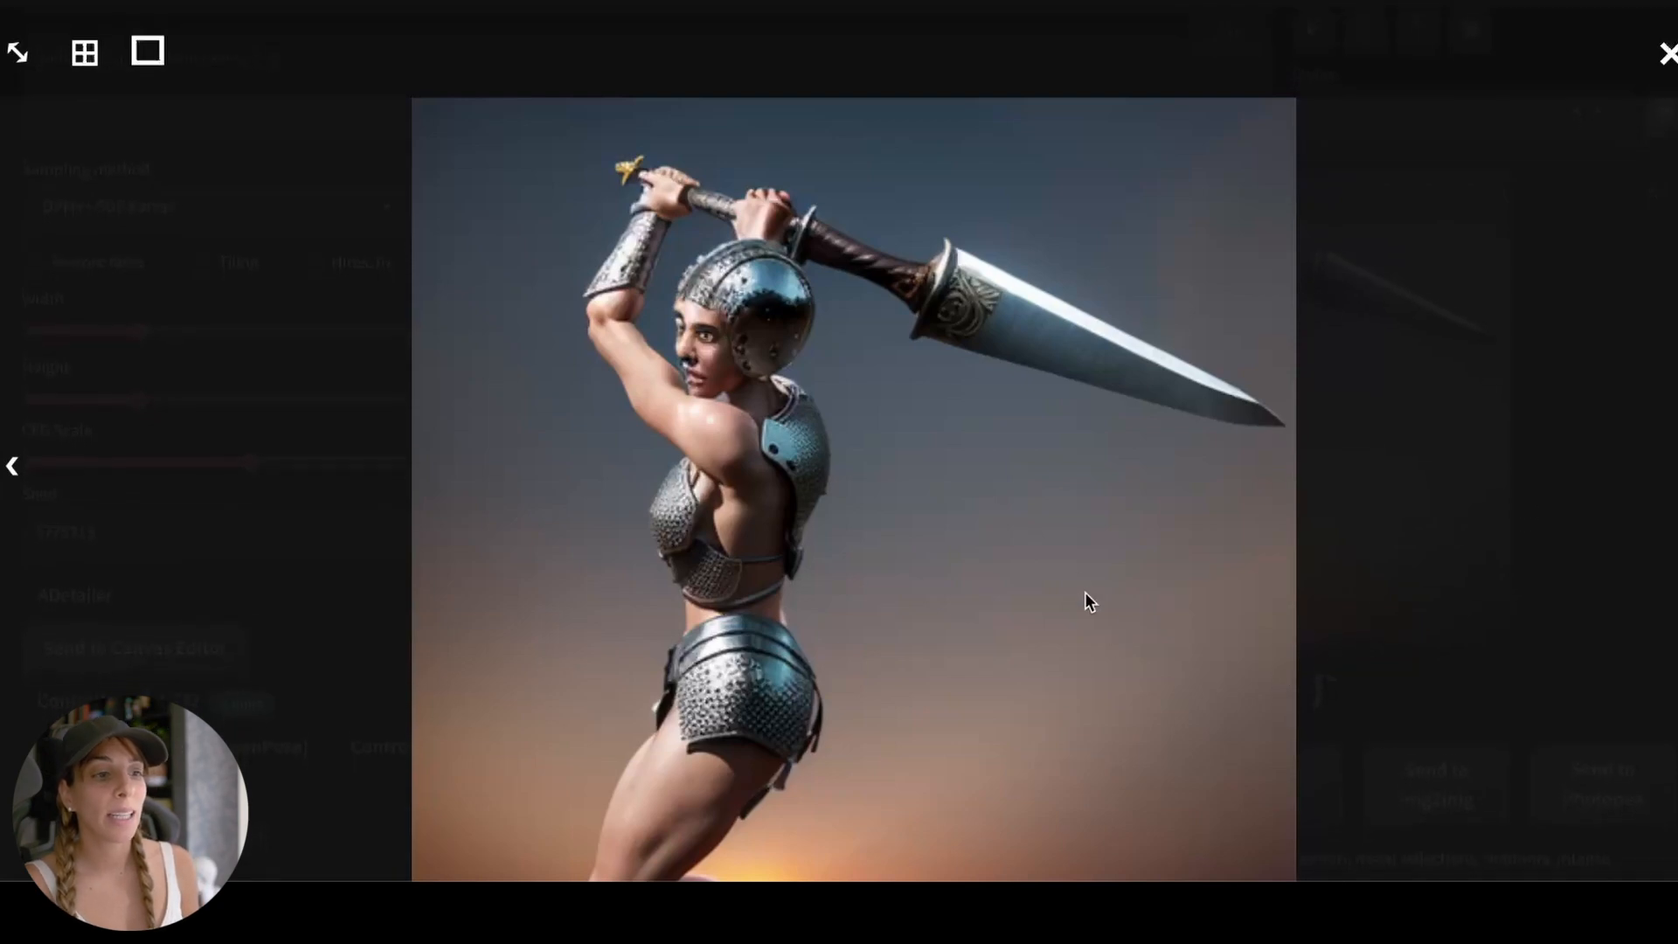
{"action": "scroll", "coordinate": [958, 598], "scroll_direction": "down", "scroll_amount": 1}
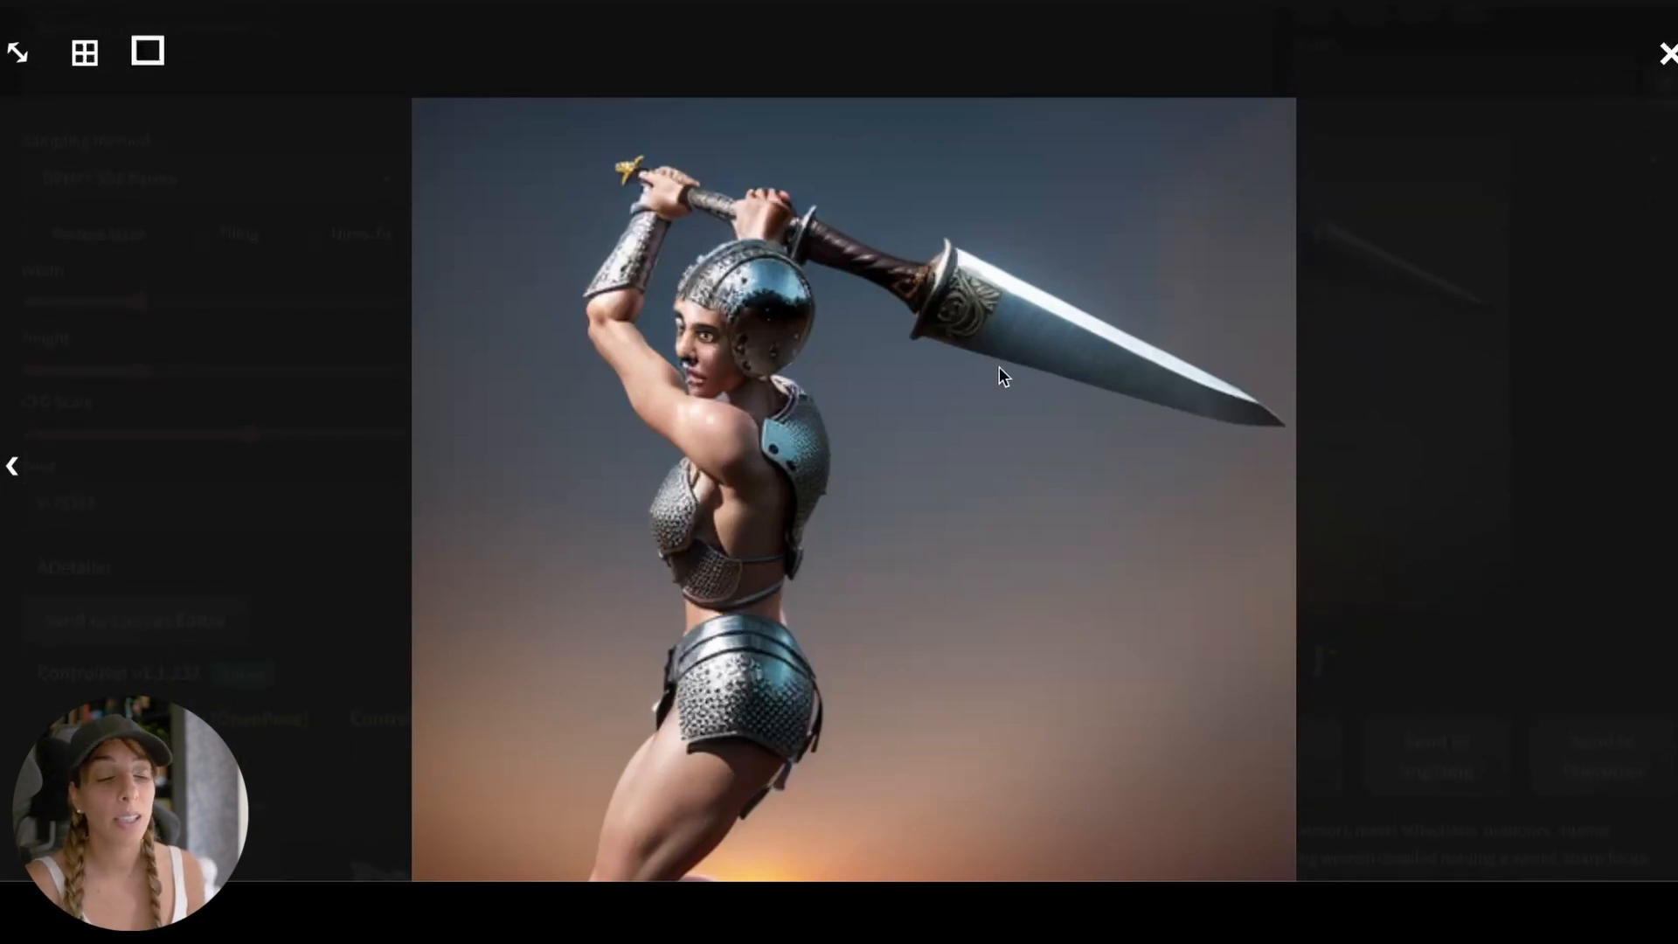
{"action": "left_click", "coordinate": [1549, 389]}
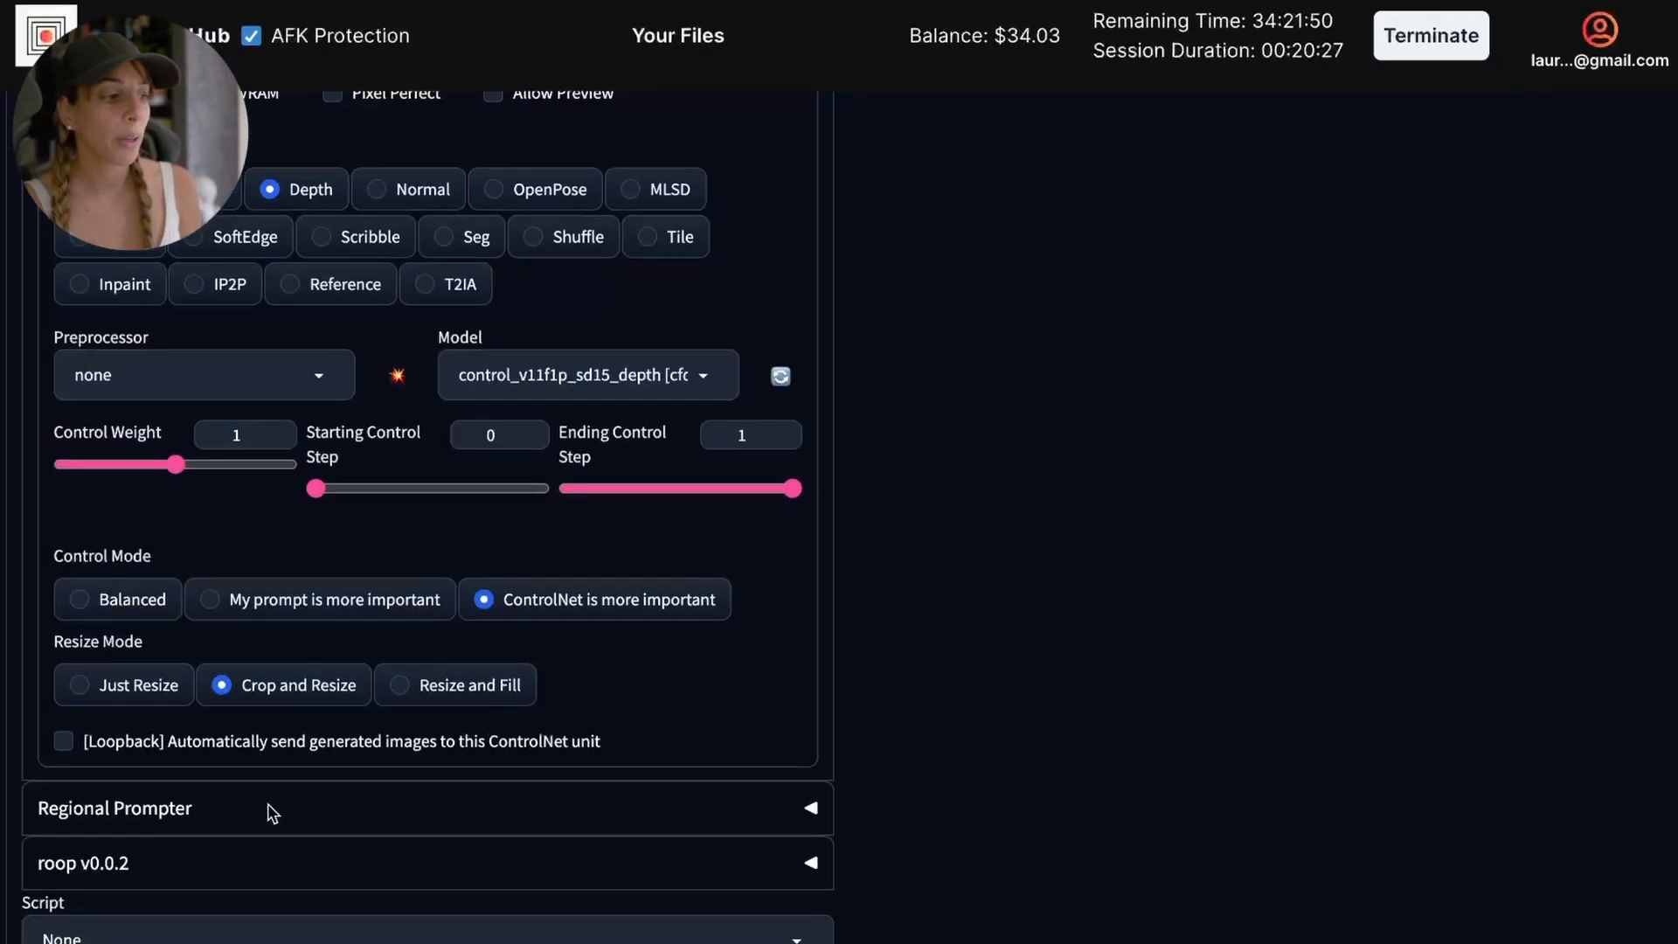
Expand the ADetailer settings, look through the available detection models and enable ADetailer.
{"action": "scroll", "coordinate": [267, 804], "scroll_direction": "down", "scroll_amount": 1}
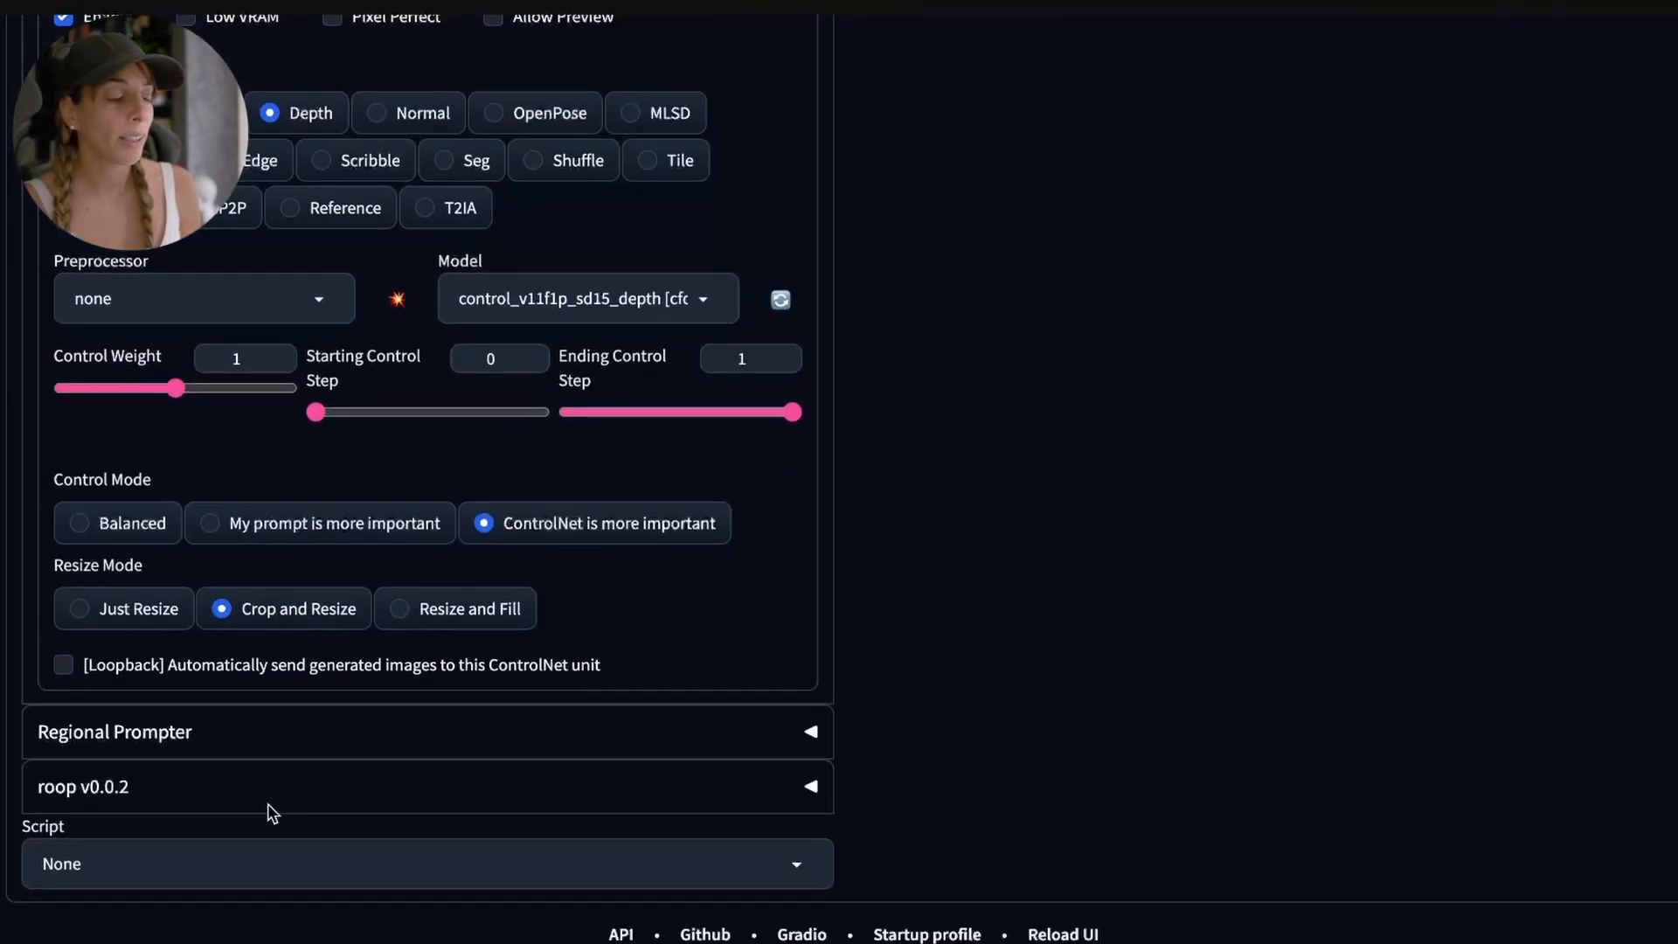
{"action": "scroll", "coordinate": [267, 803], "scroll_direction": "up", "scroll_amount": 1}
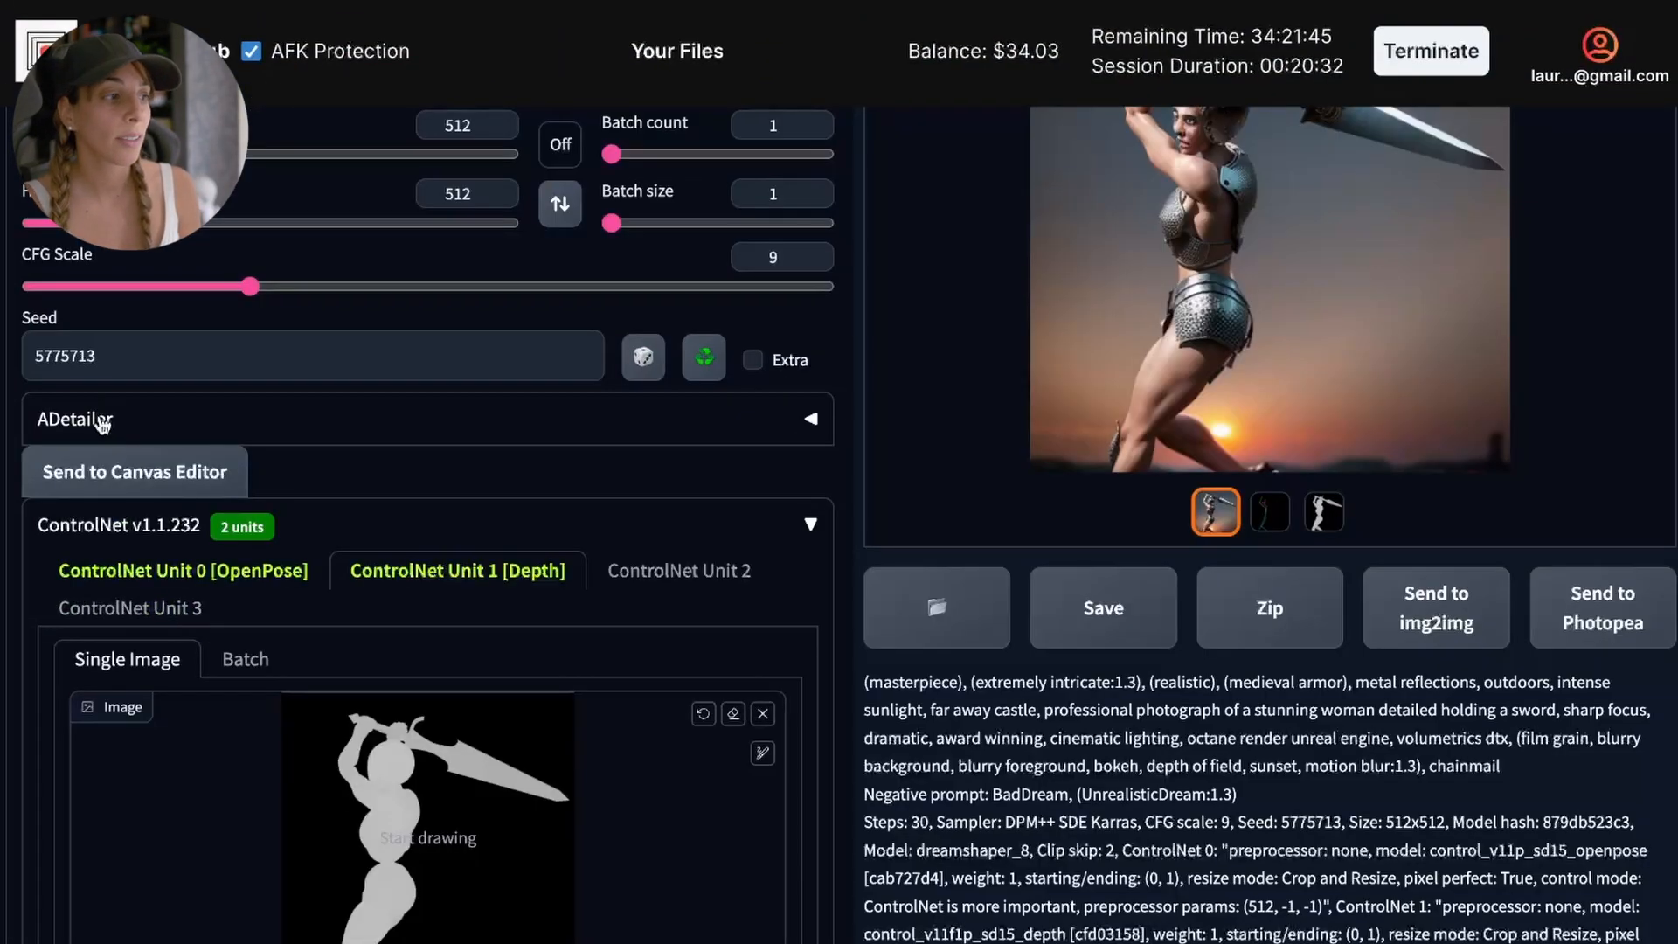
{"action": "left_click", "coordinate": [103, 421]}
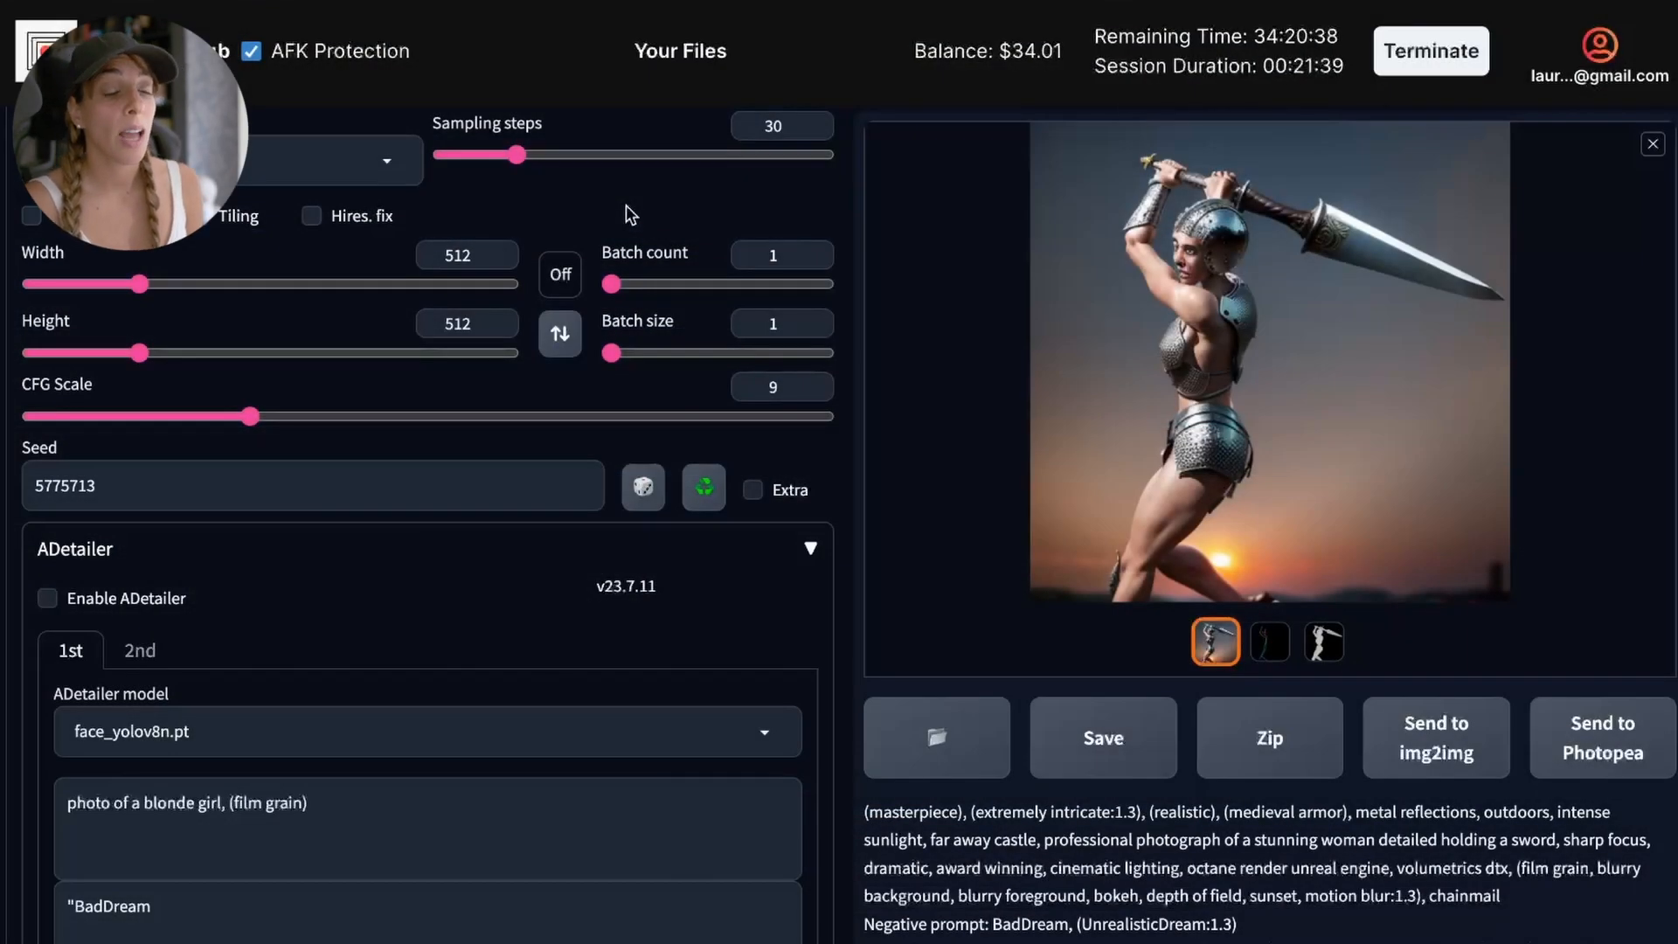
{"action": "left_click", "coordinate": [279, 729]}
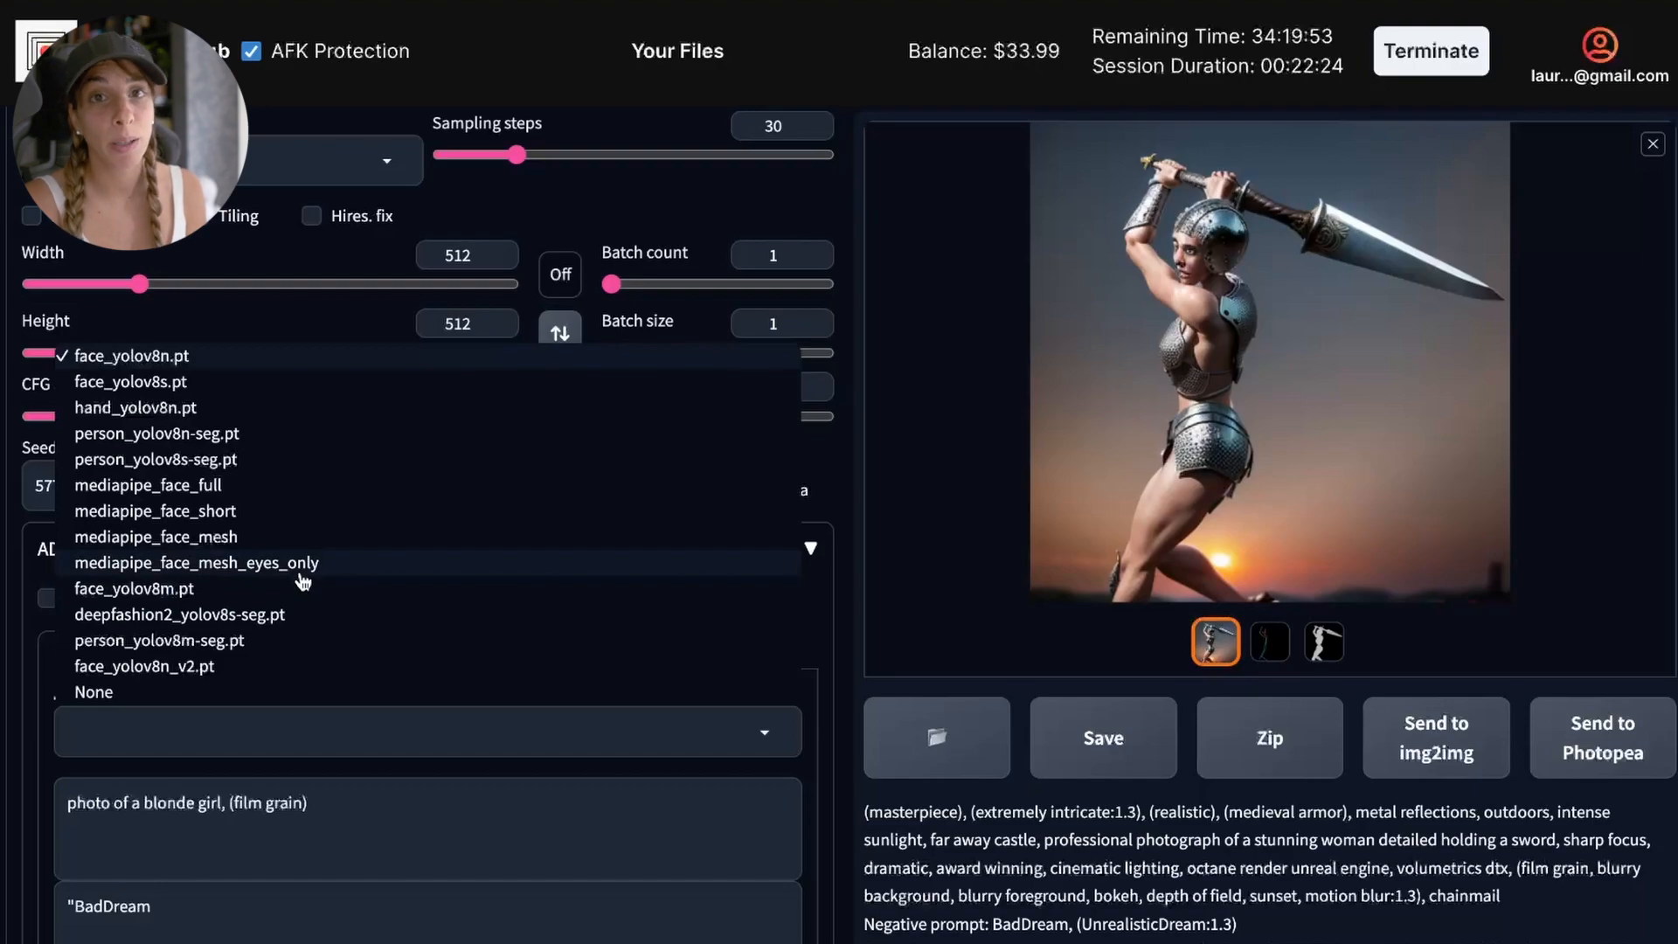
{"action": "left_click", "coordinate": [362, 804]}
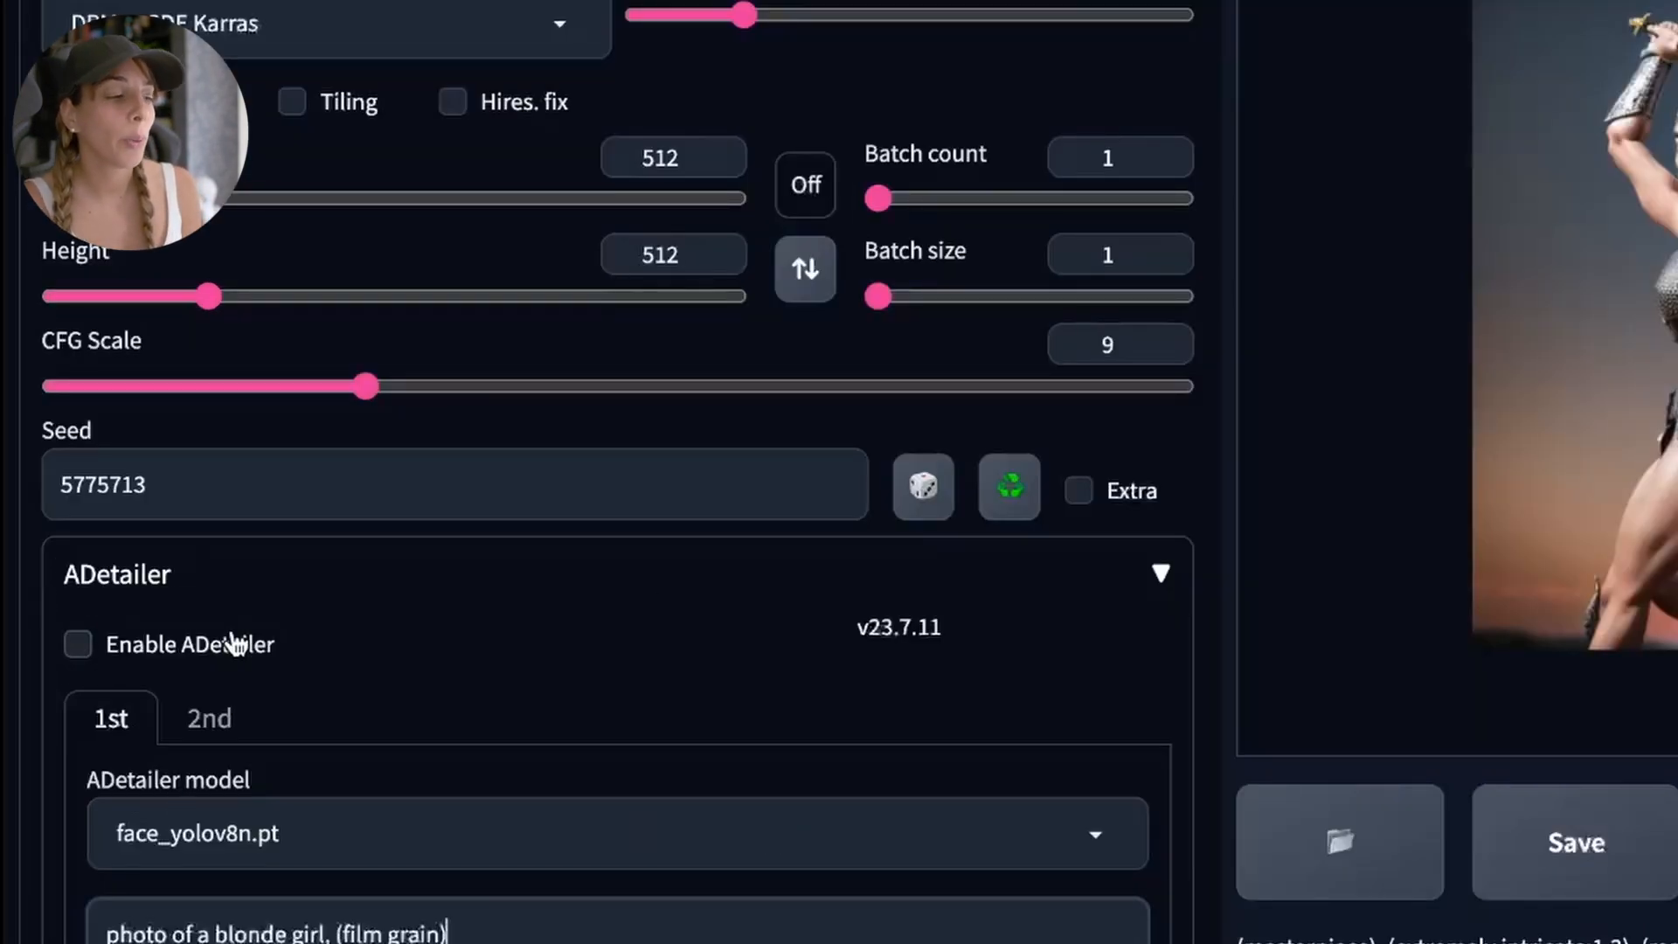
{"action": "left_click", "coordinate": [235, 644]}
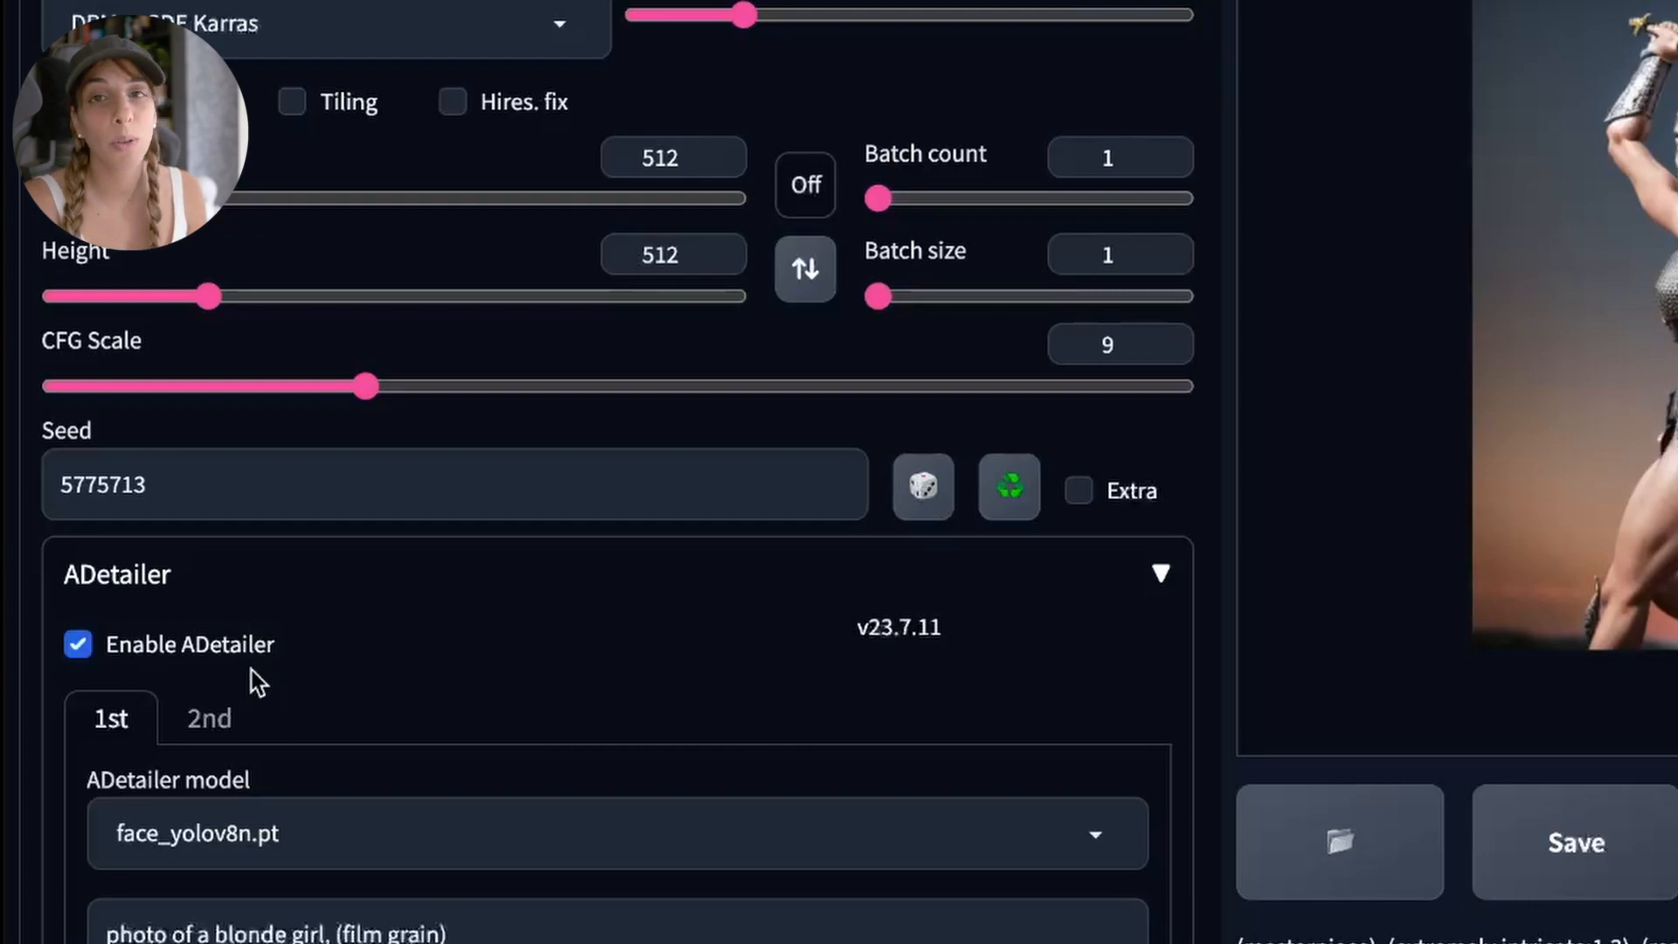
Compare the detection models and prompts of the first and second ADetailer units.
{"action": "scroll", "coordinate": [288, 795], "scroll_direction": "down", "scroll_amount": 1}
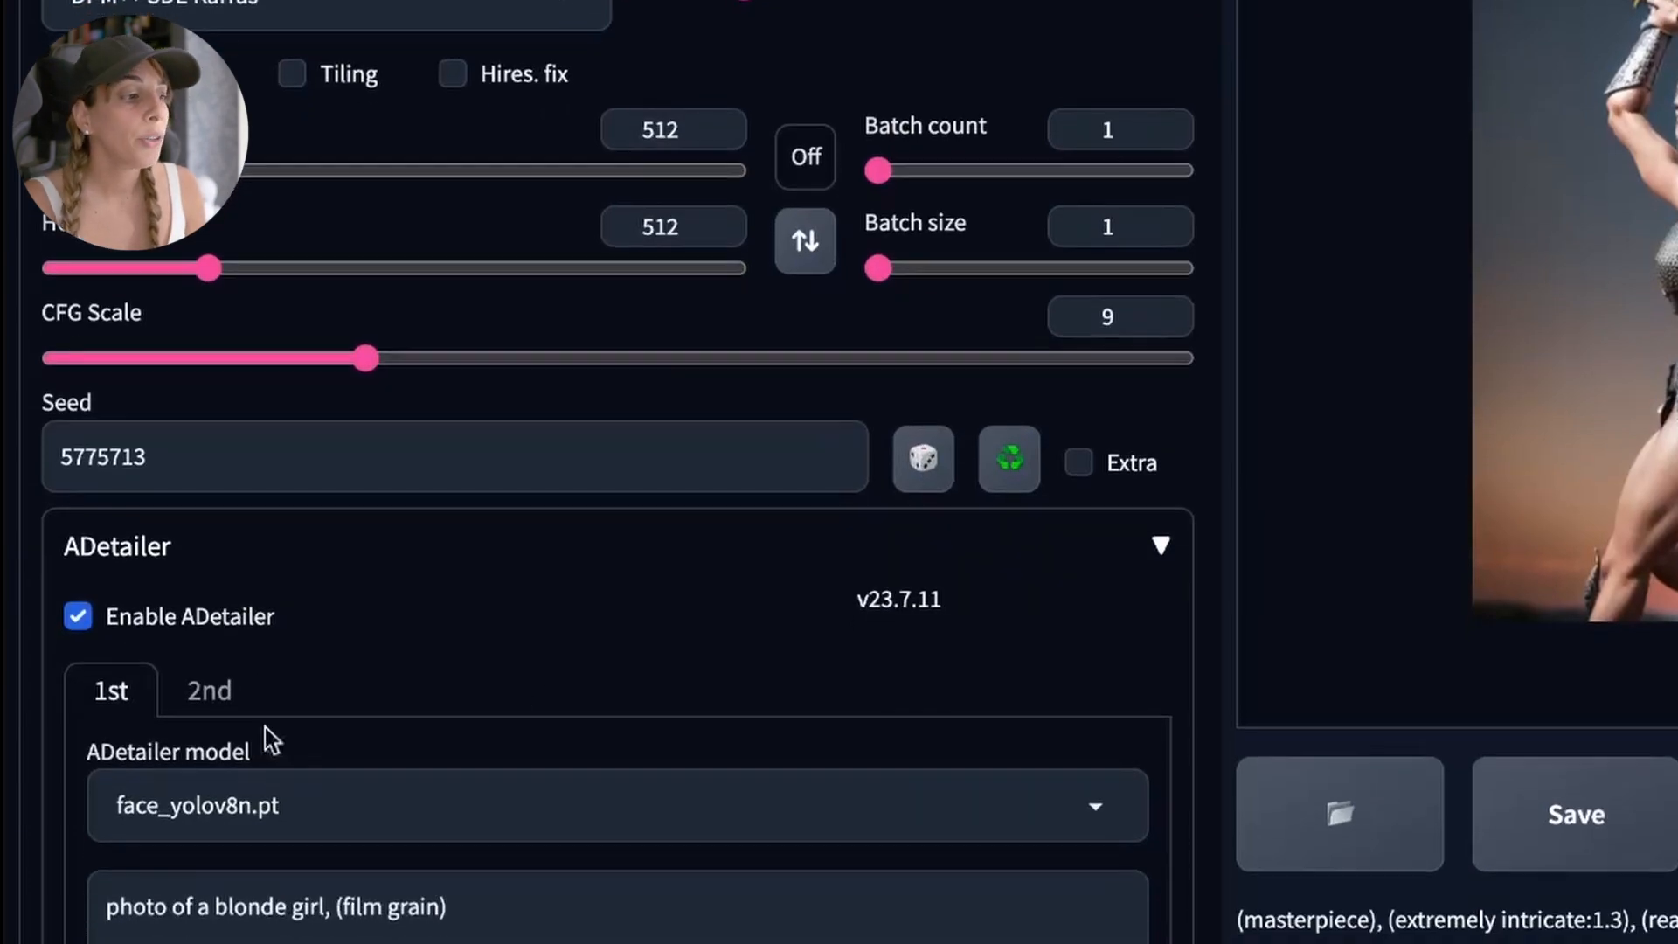
{"action": "left_click", "coordinate": [209, 691]}
{"action": "left_click", "coordinate": [125, 699]}
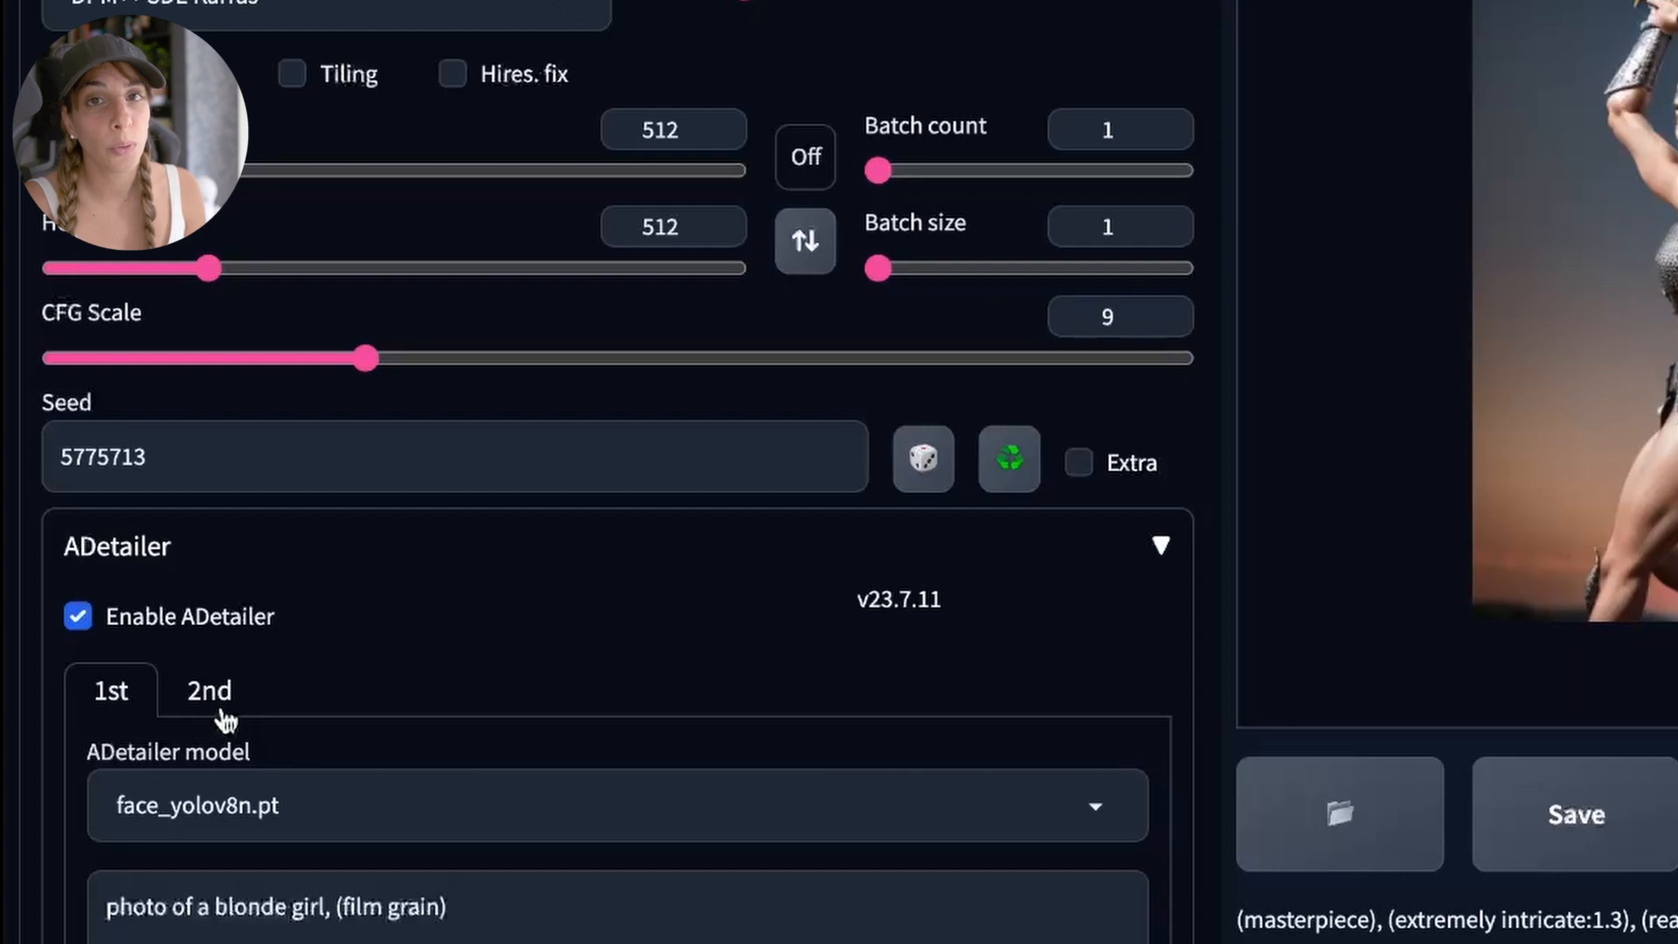
{"action": "left_click", "coordinate": [223, 710]}
{"action": "left_click", "coordinate": [133, 696]}
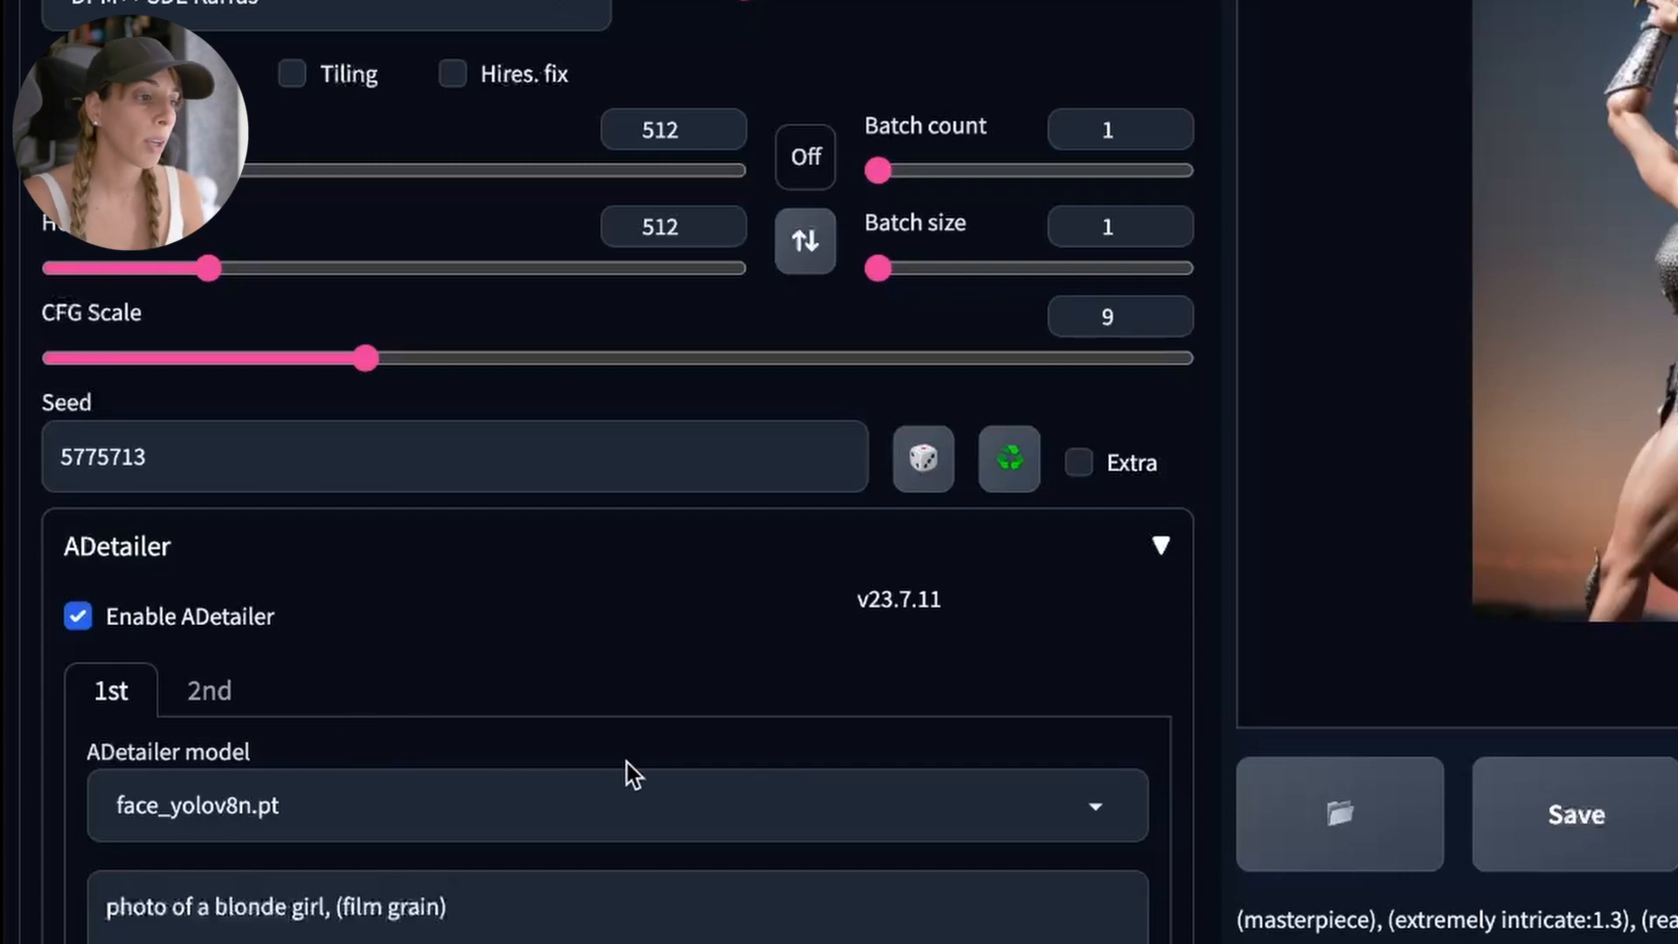
{"action": "scroll", "coordinate": [627, 762], "scroll_direction": "down", "scroll_amount": 1}
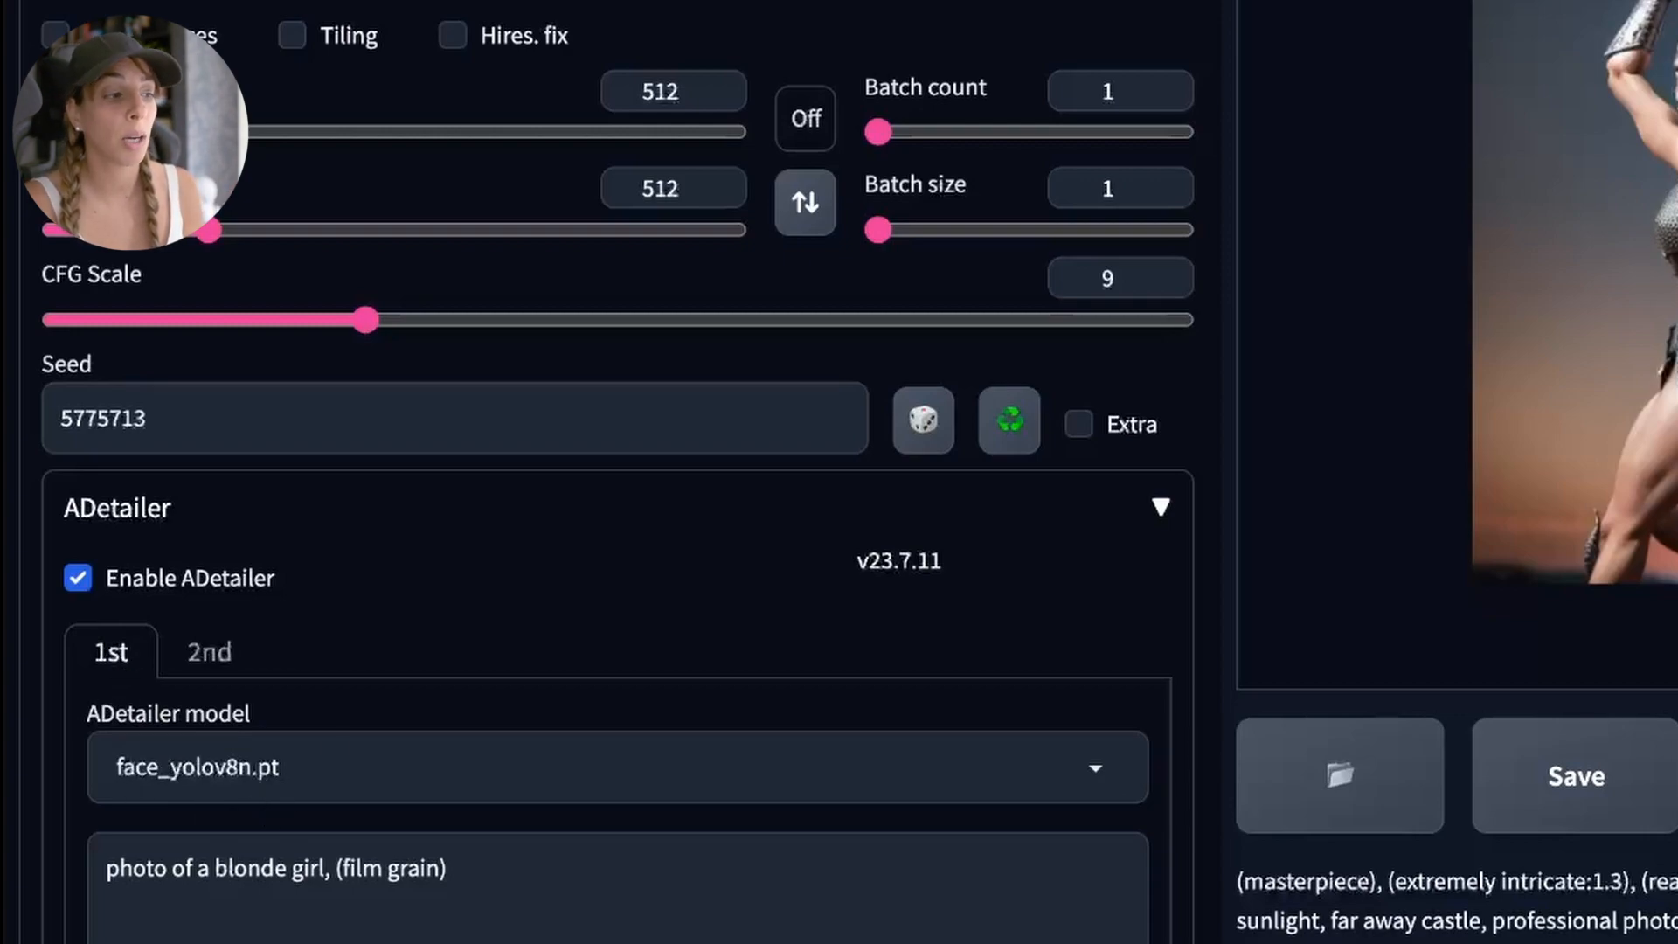
{"action": "left_click", "coordinate": [219, 647]}
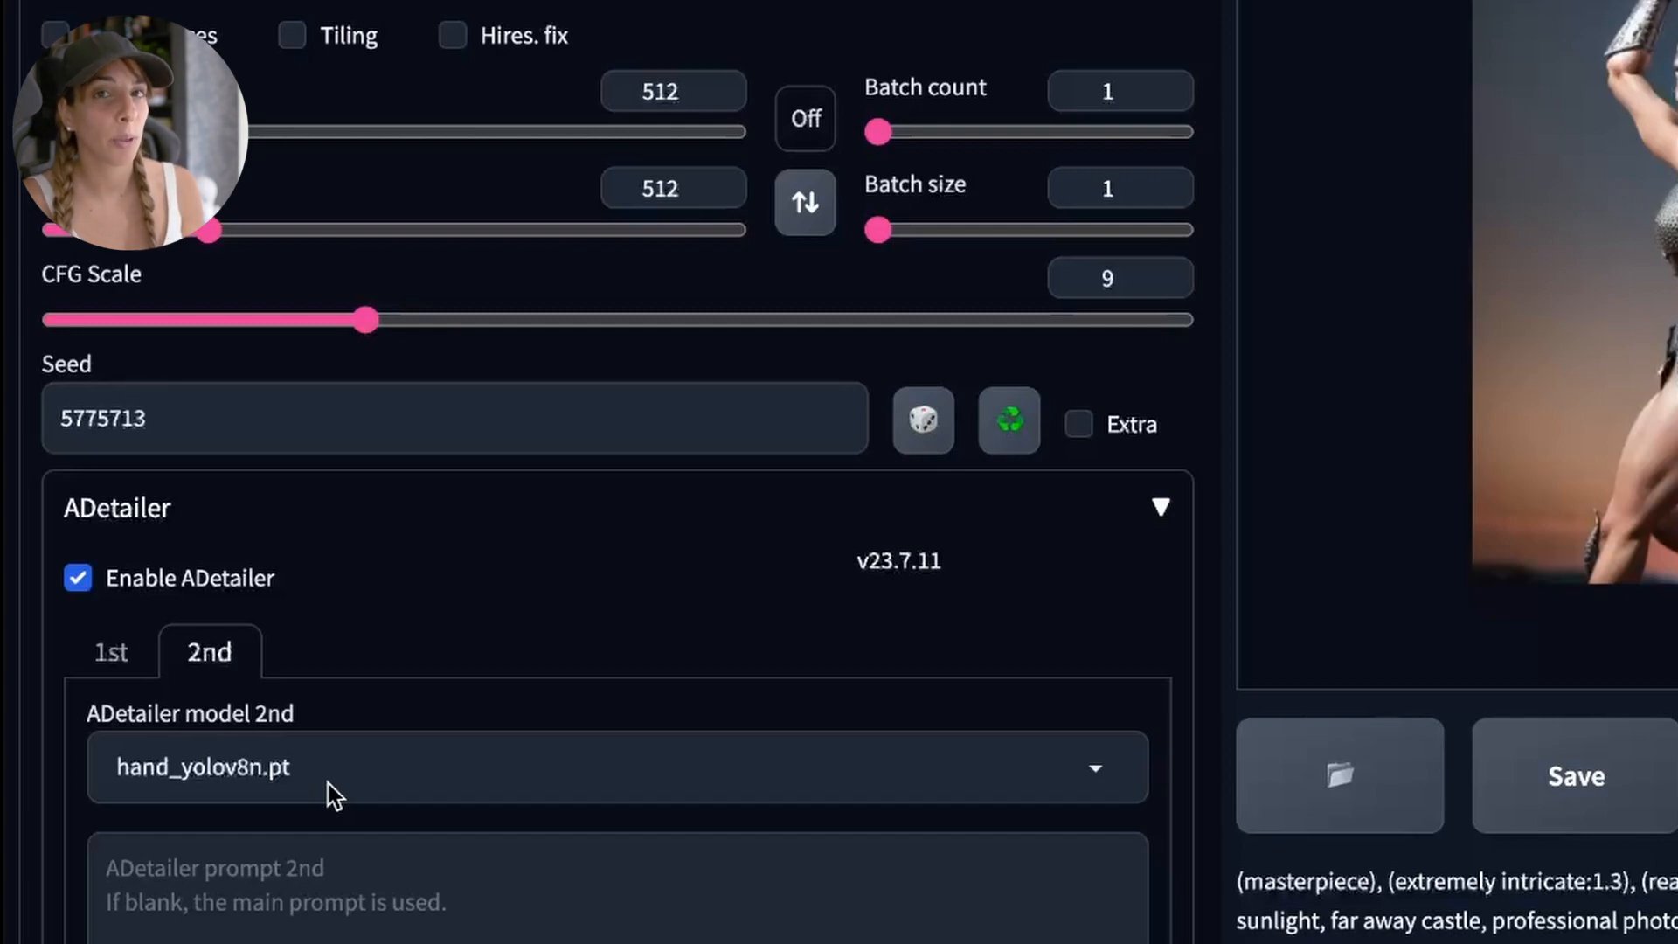
{"action": "left_click", "coordinate": [112, 652]}
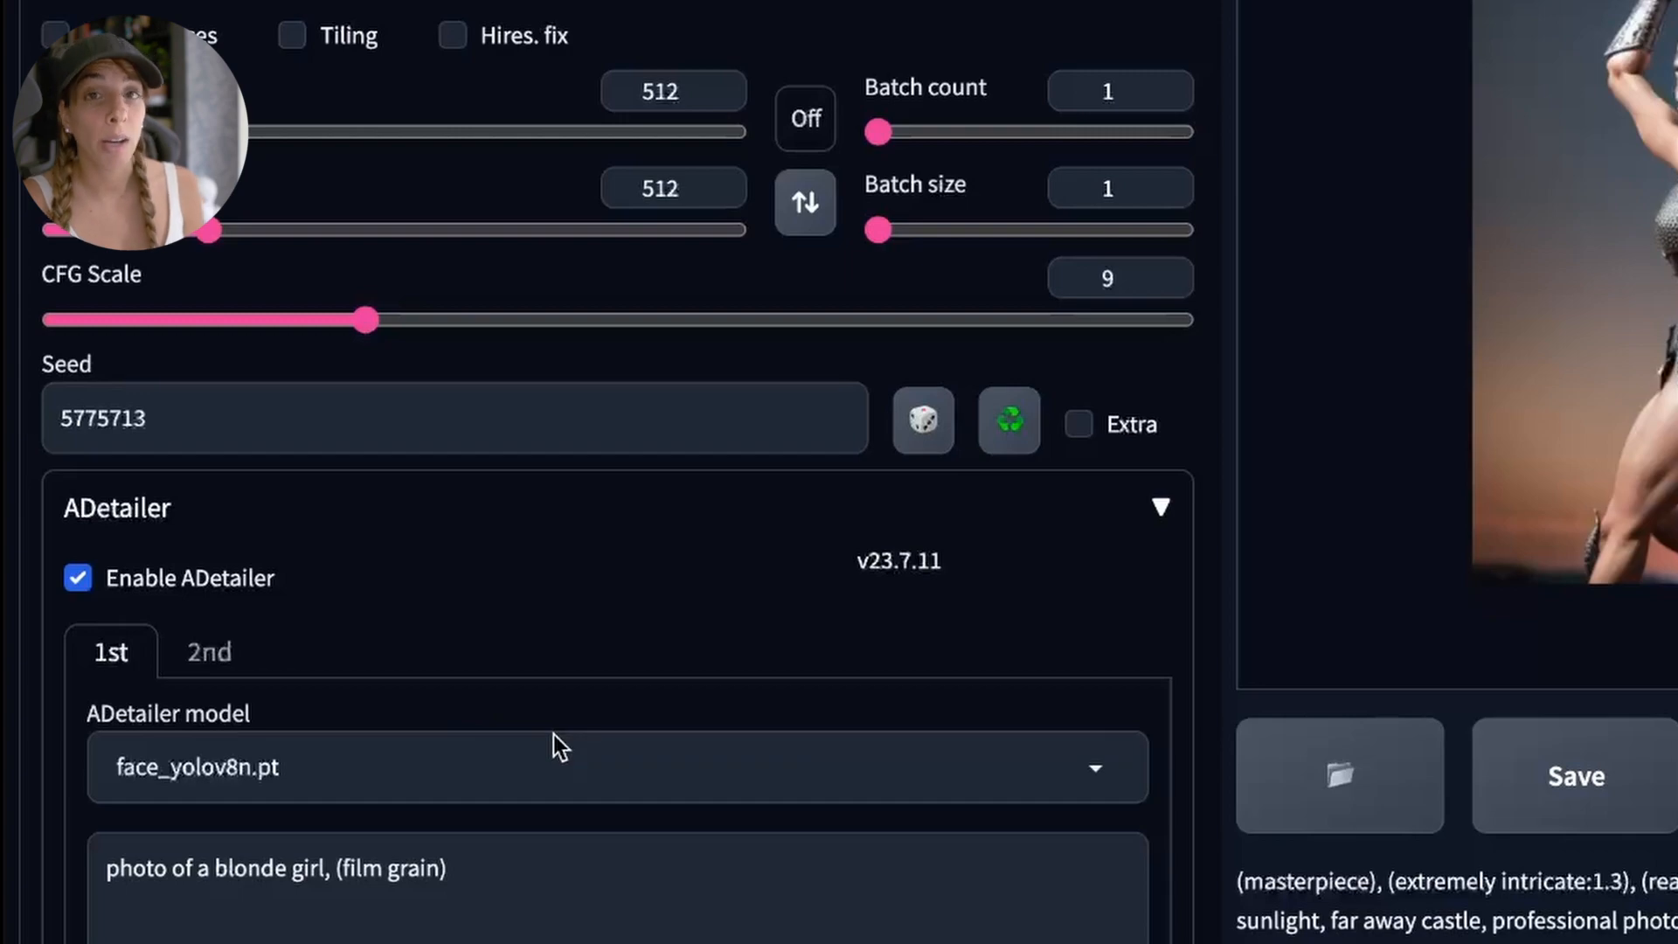
{"action": "left_click", "coordinate": [502, 865]}
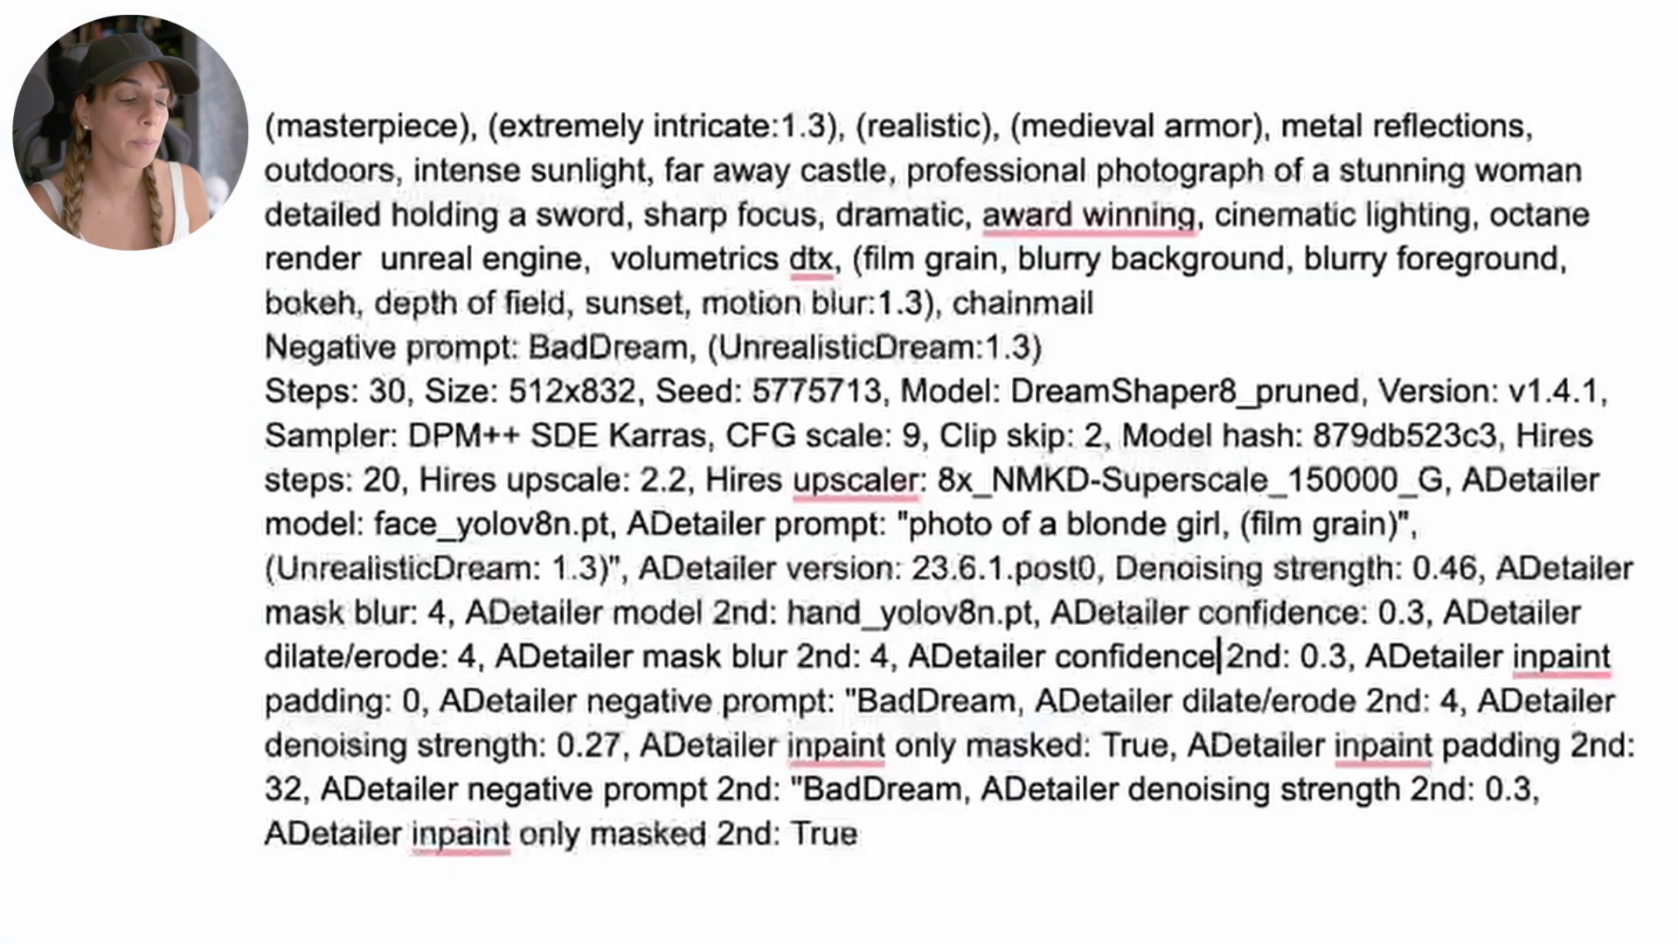
Switch to the prompt document and highlight the ADetailer parameters to review them.
{"action": "key", "text": "ctrl+a"}
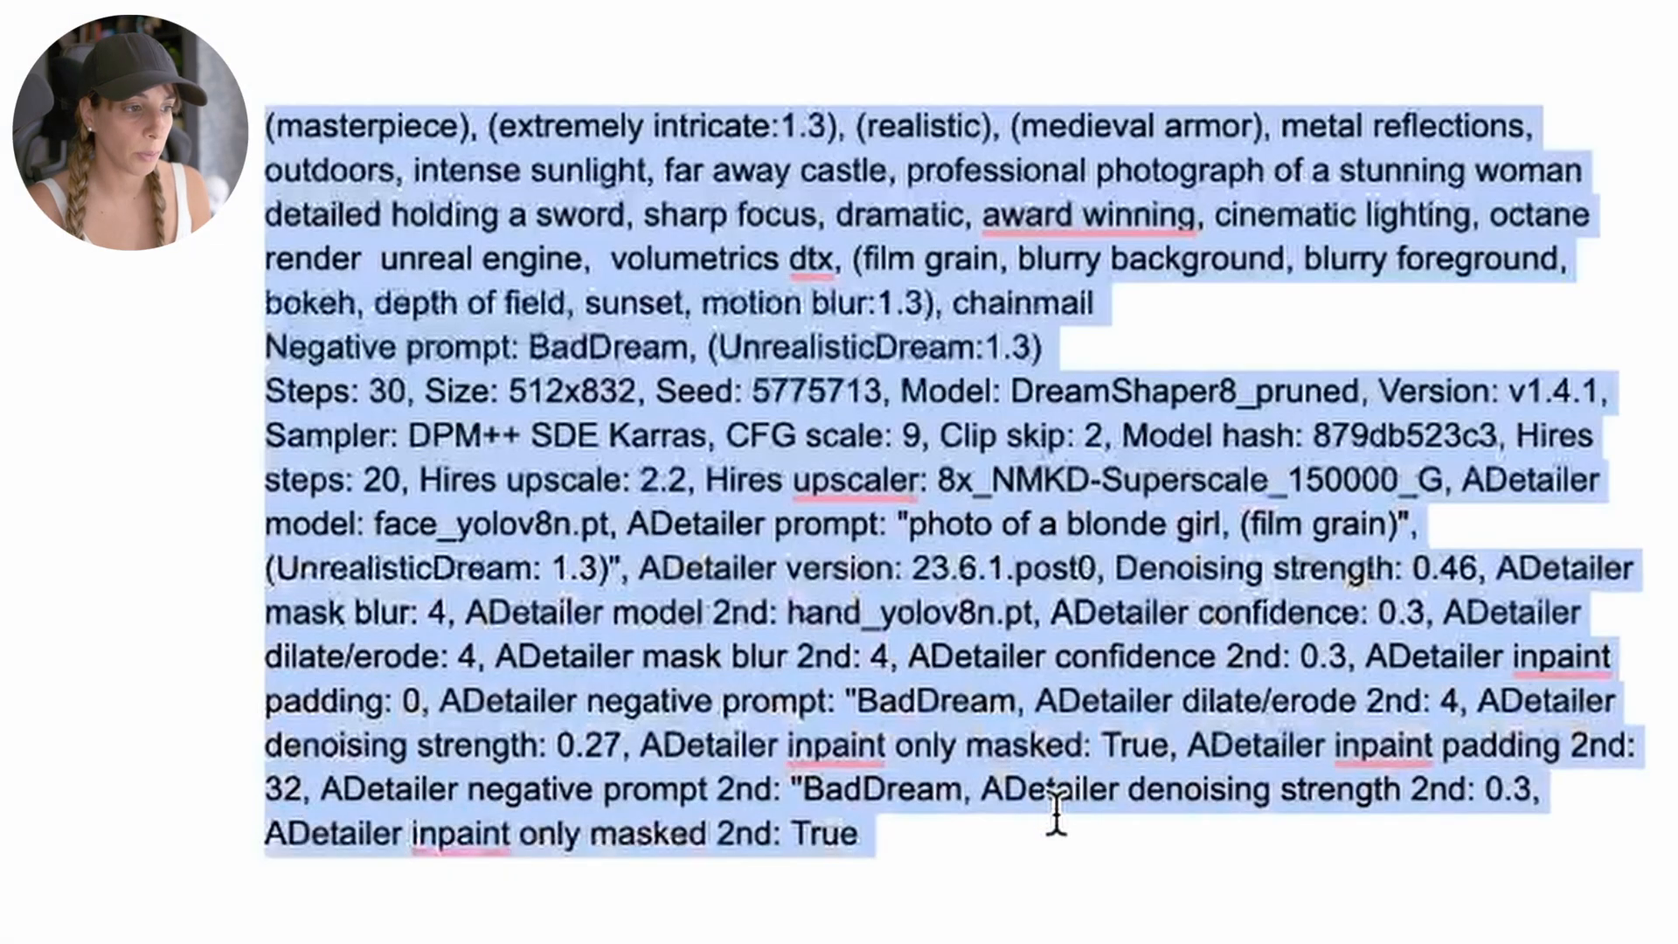
{"action": "left_click", "coordinate": [900, 852]}
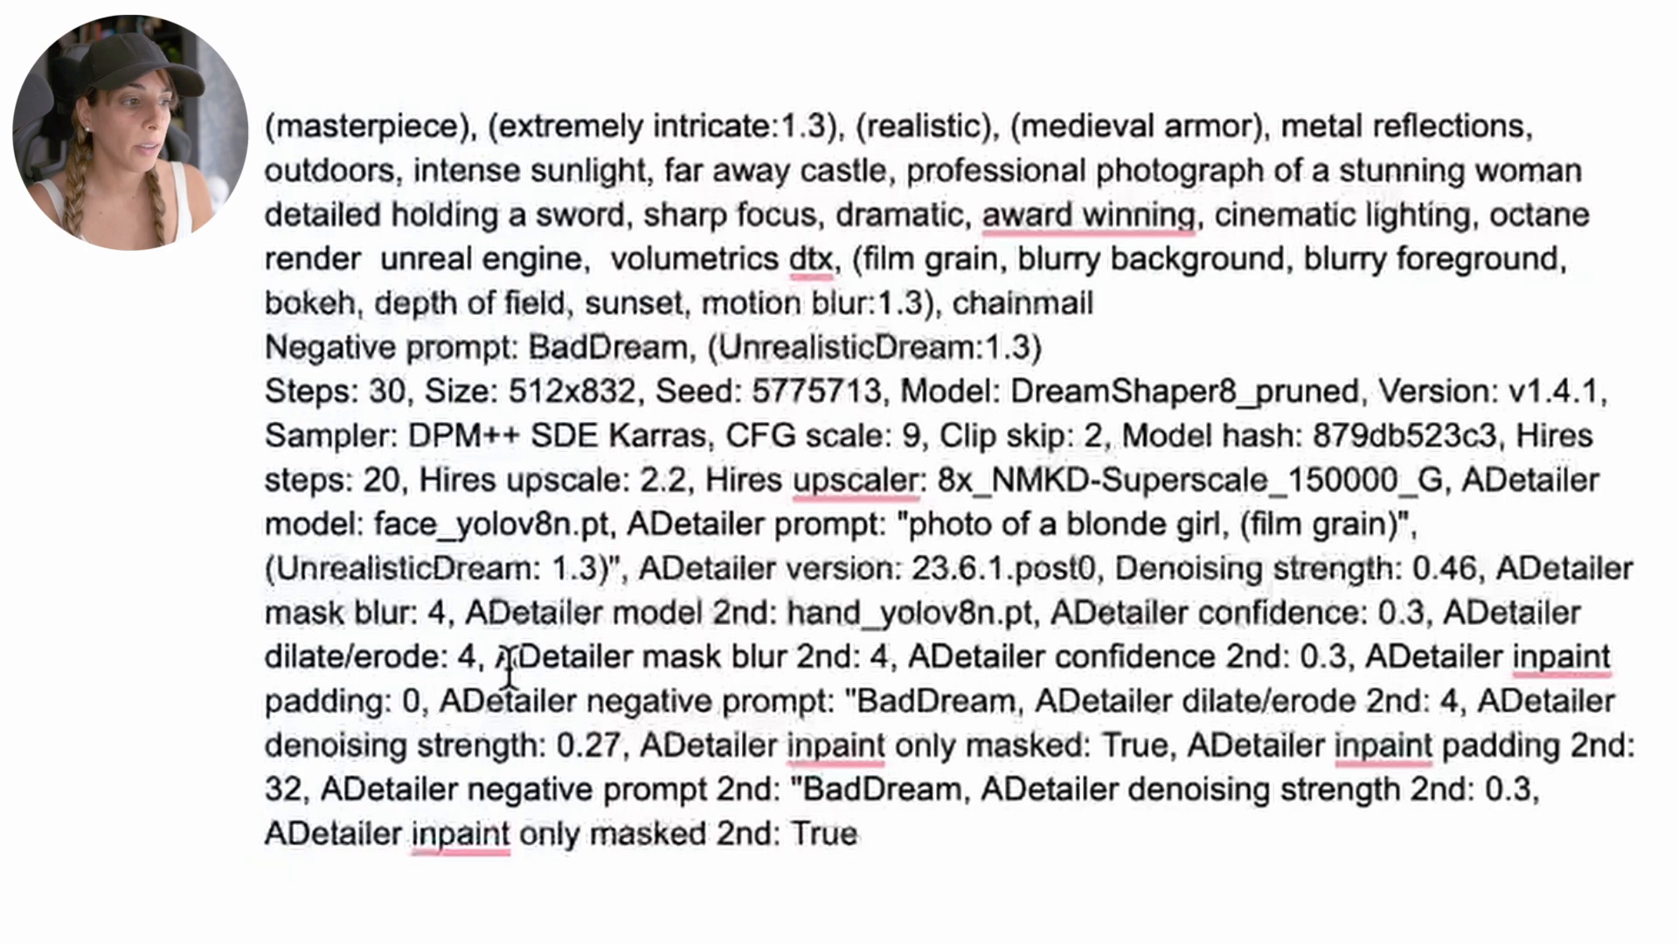
{"action": "left_click_drag", "start_coordinate": [448, 611], "coordinate": [979, 728]}
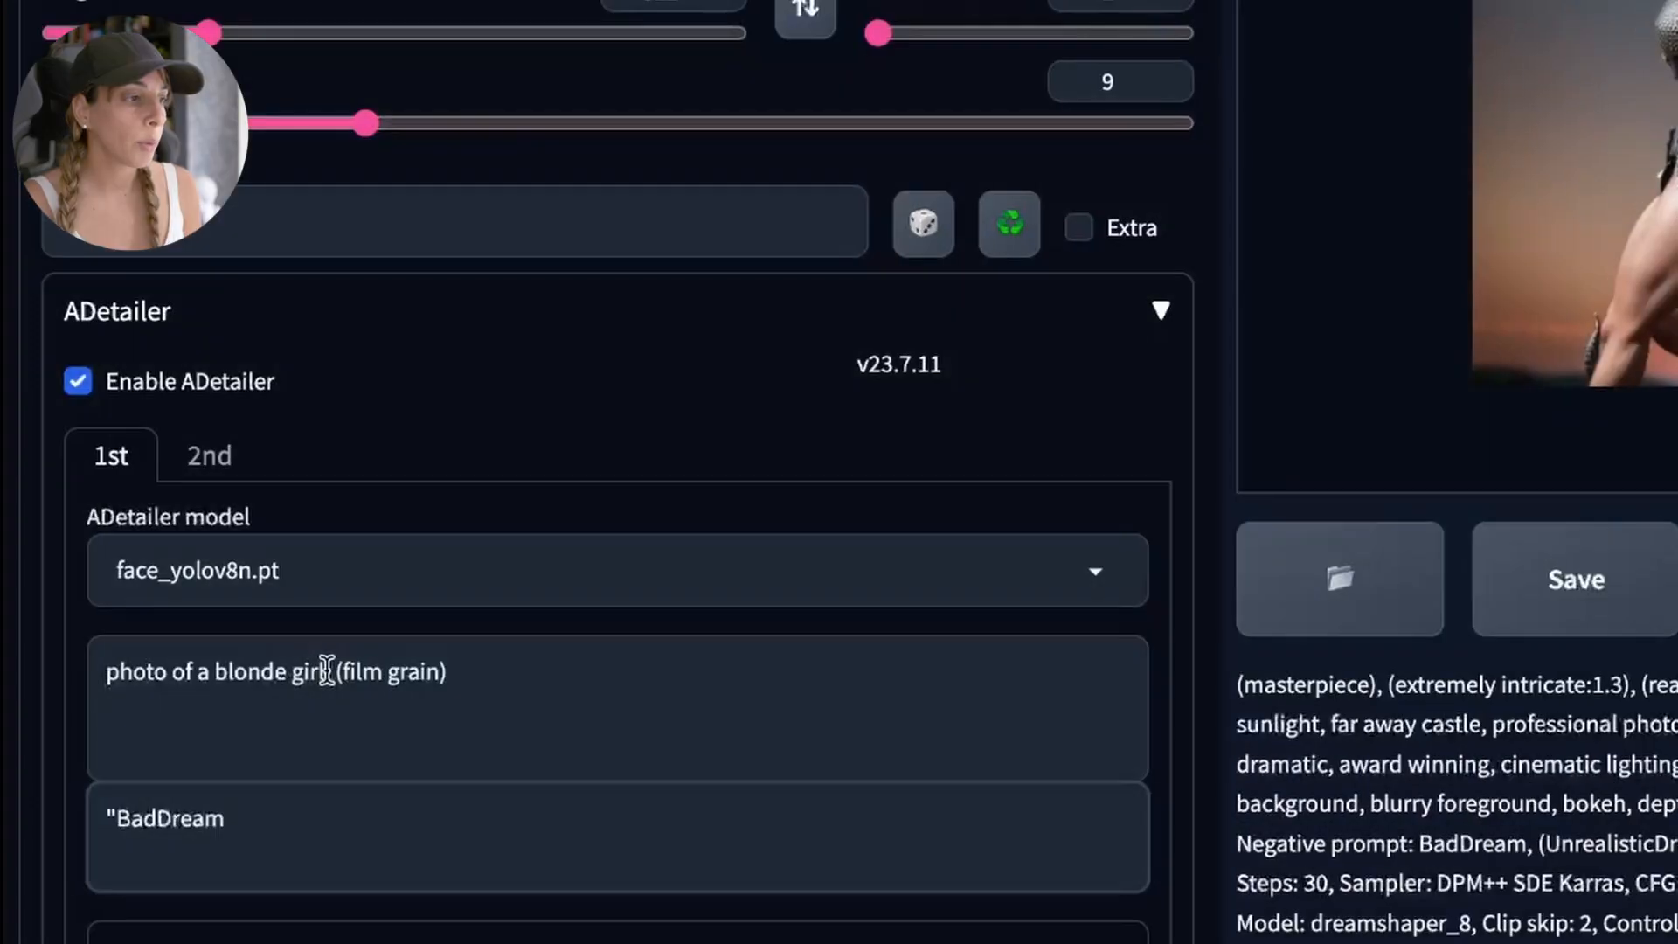
Remove "photo of a blonde girl," from the first ADetailer unit's prompt, keeping only "(film grain)".
{"action": "left_click_drag", "start_coordinate": [341, 671], "coordinate": [53, 676]}
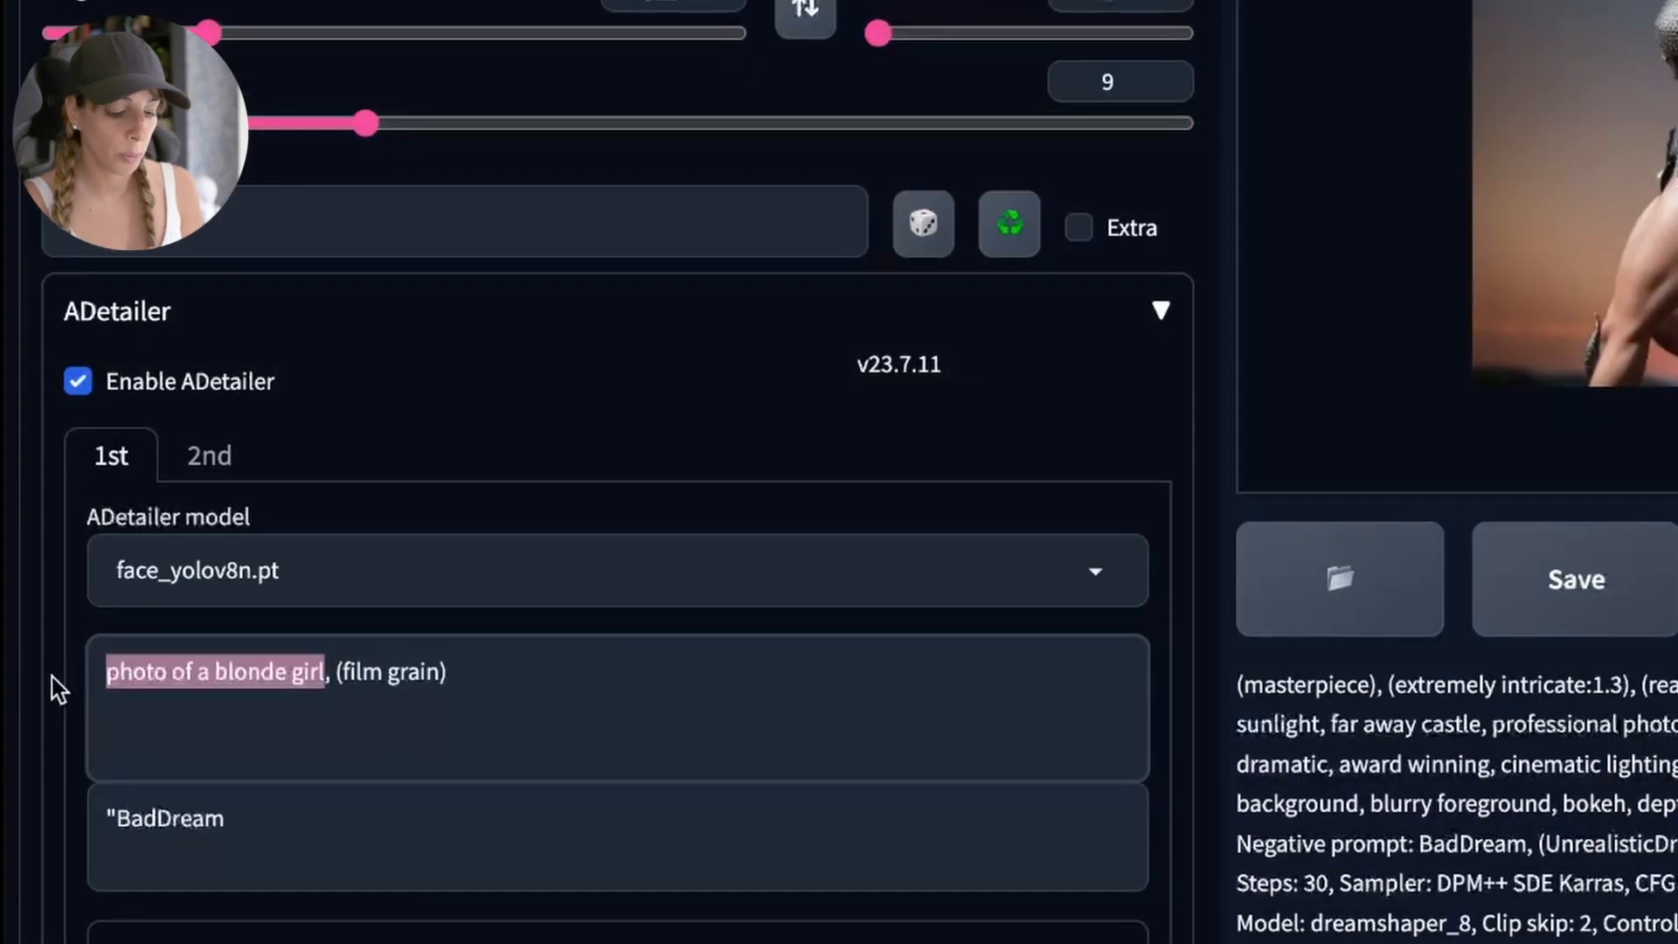
{"action": "key", "text": "BackSpace"}
{"action": "left_click", "coordinate": [116, 673]}
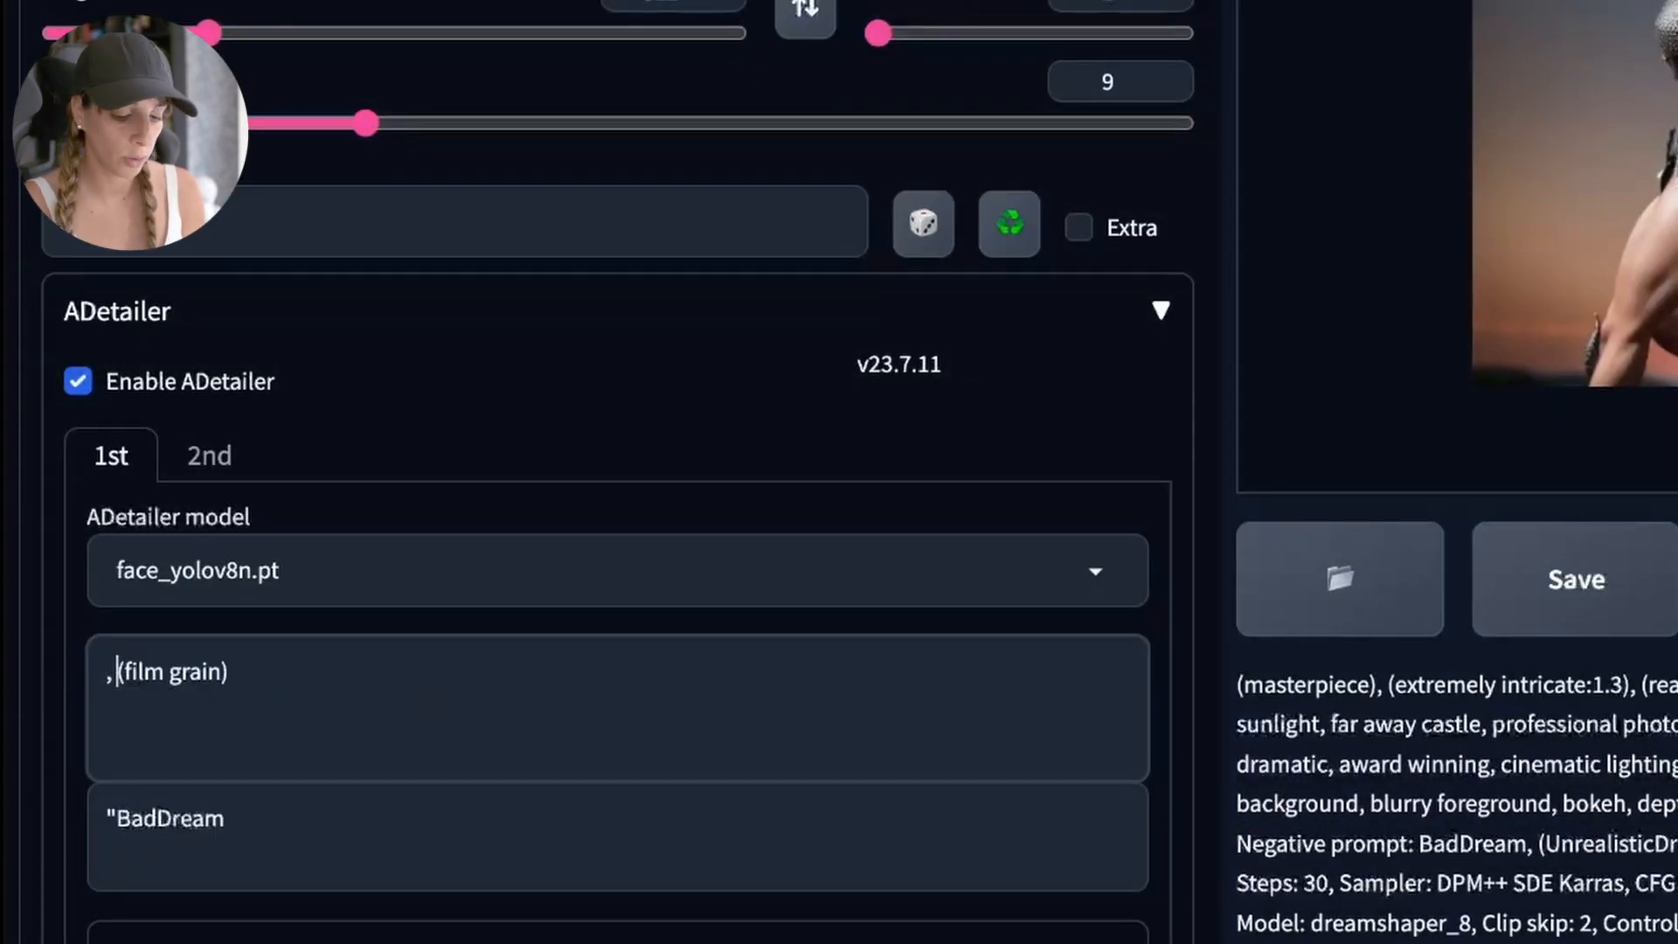
{"action": "key", "text": "BackSpace"}
{"action": "key", "text": "BackSpace"}
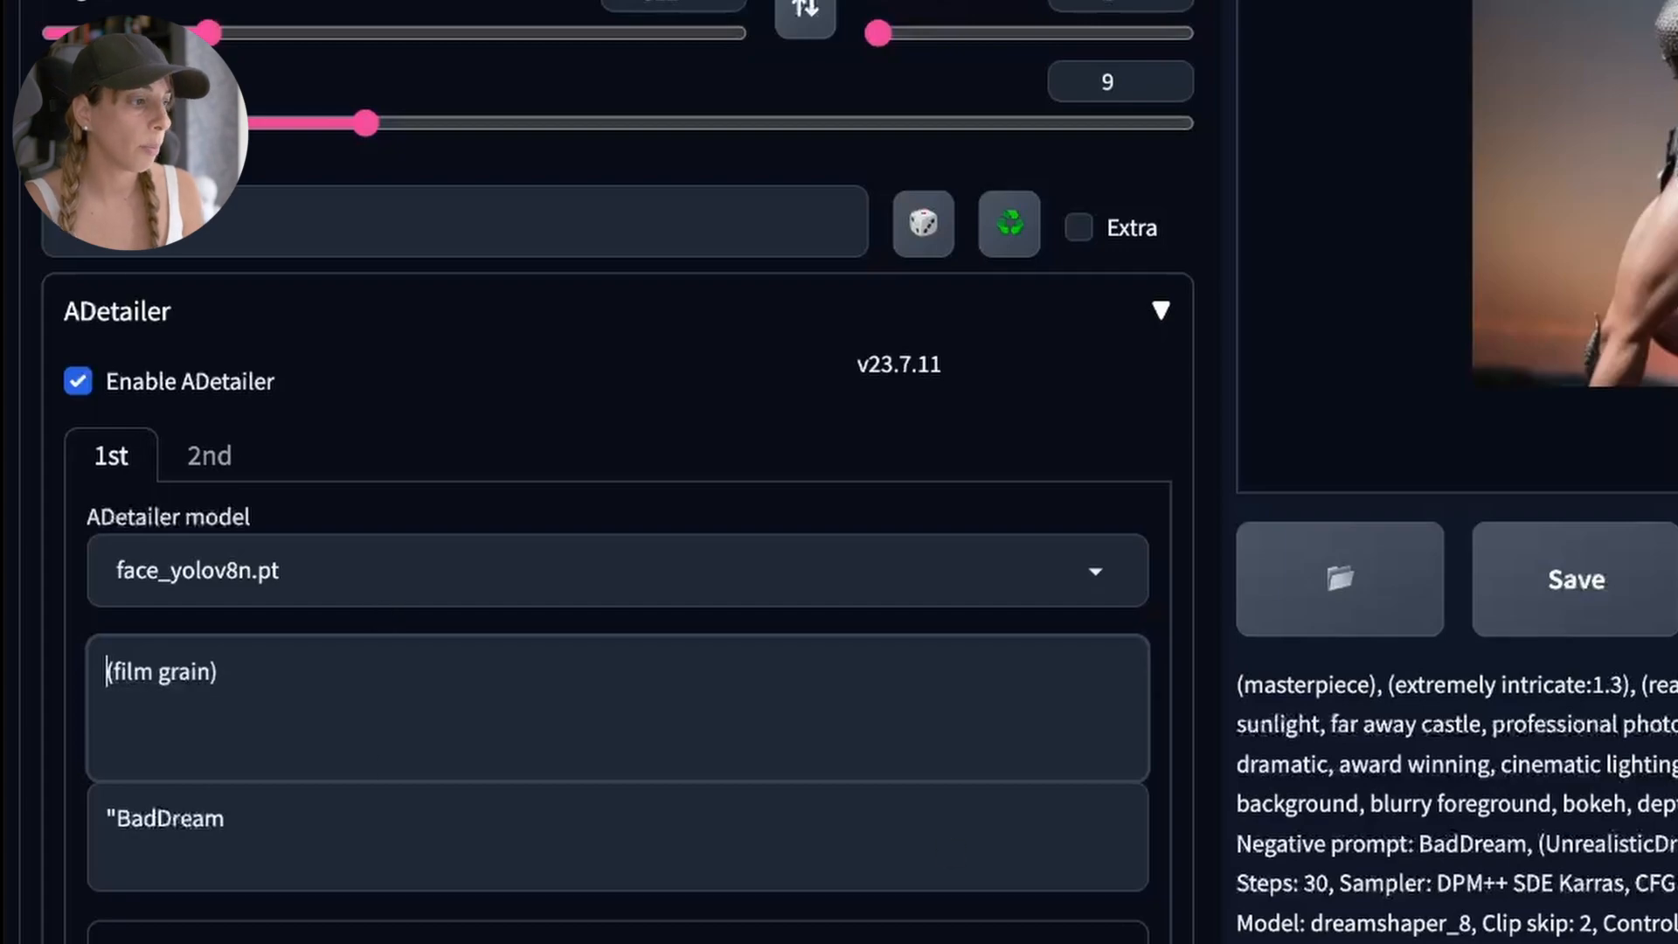
Expand the first ADetailer unit's Detection settings and look through them and the ControlNet options below.
{"action": "scroll", "coordinate": [574, 839], "scroll_direction": "down", "scroll_amount": 1}
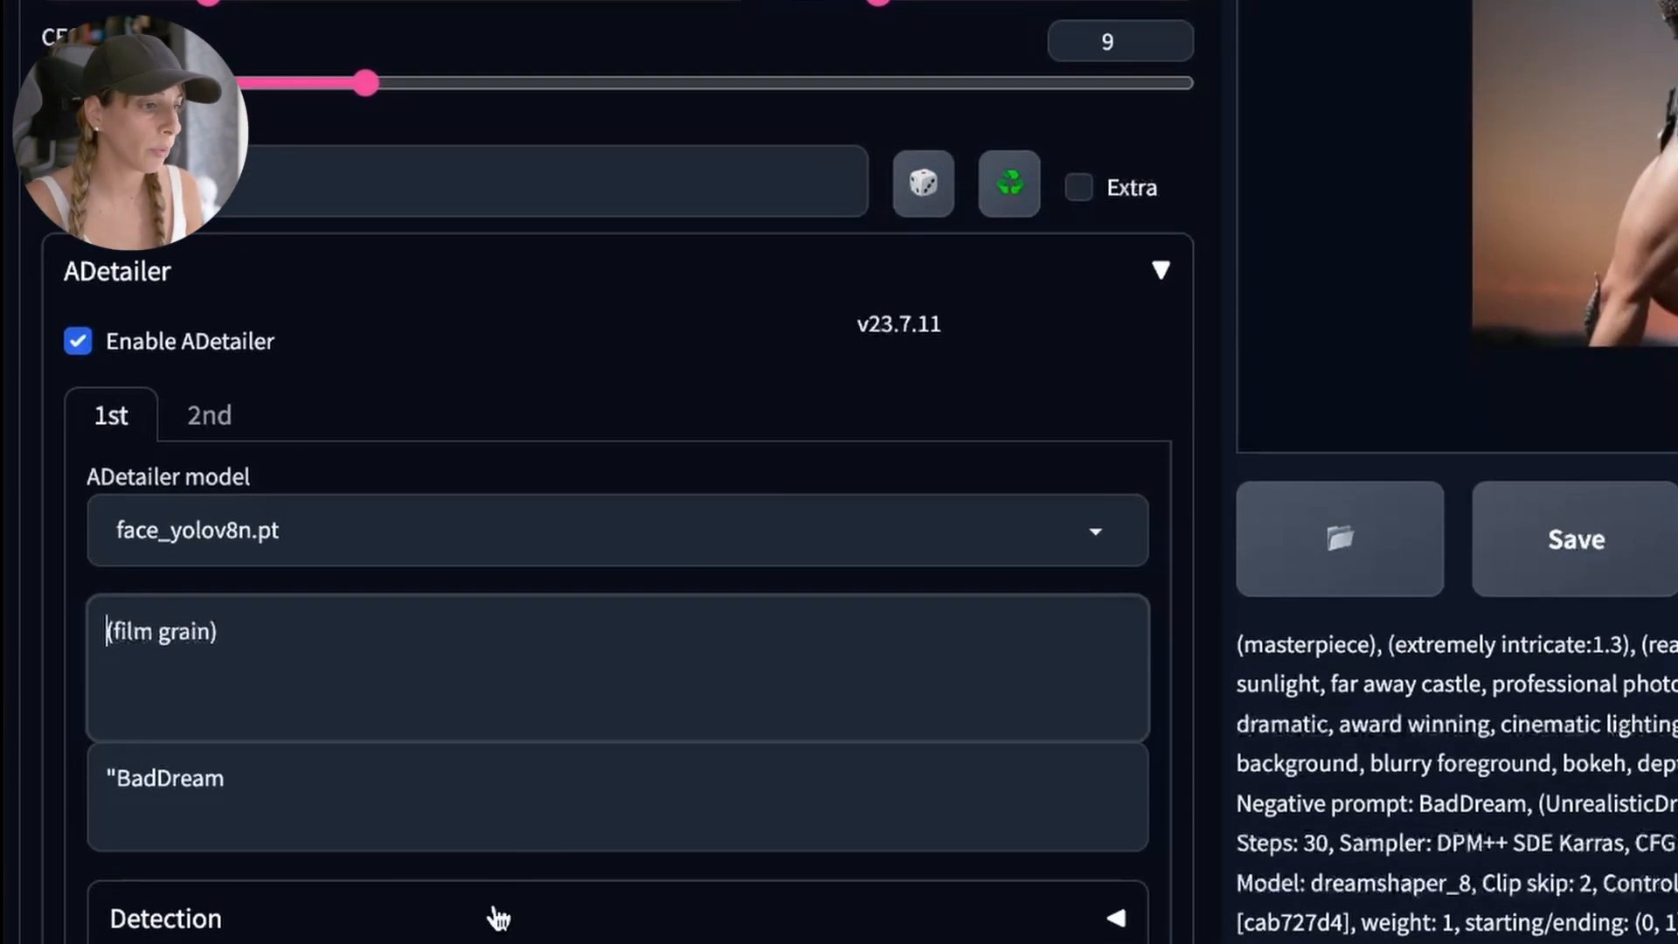
{"action": "left_click", "coordinate": [494, 913]}
{"action": "scroll", "coordinate": [961, 821], "scroll_direction": "down", "scroll_amount": 5}
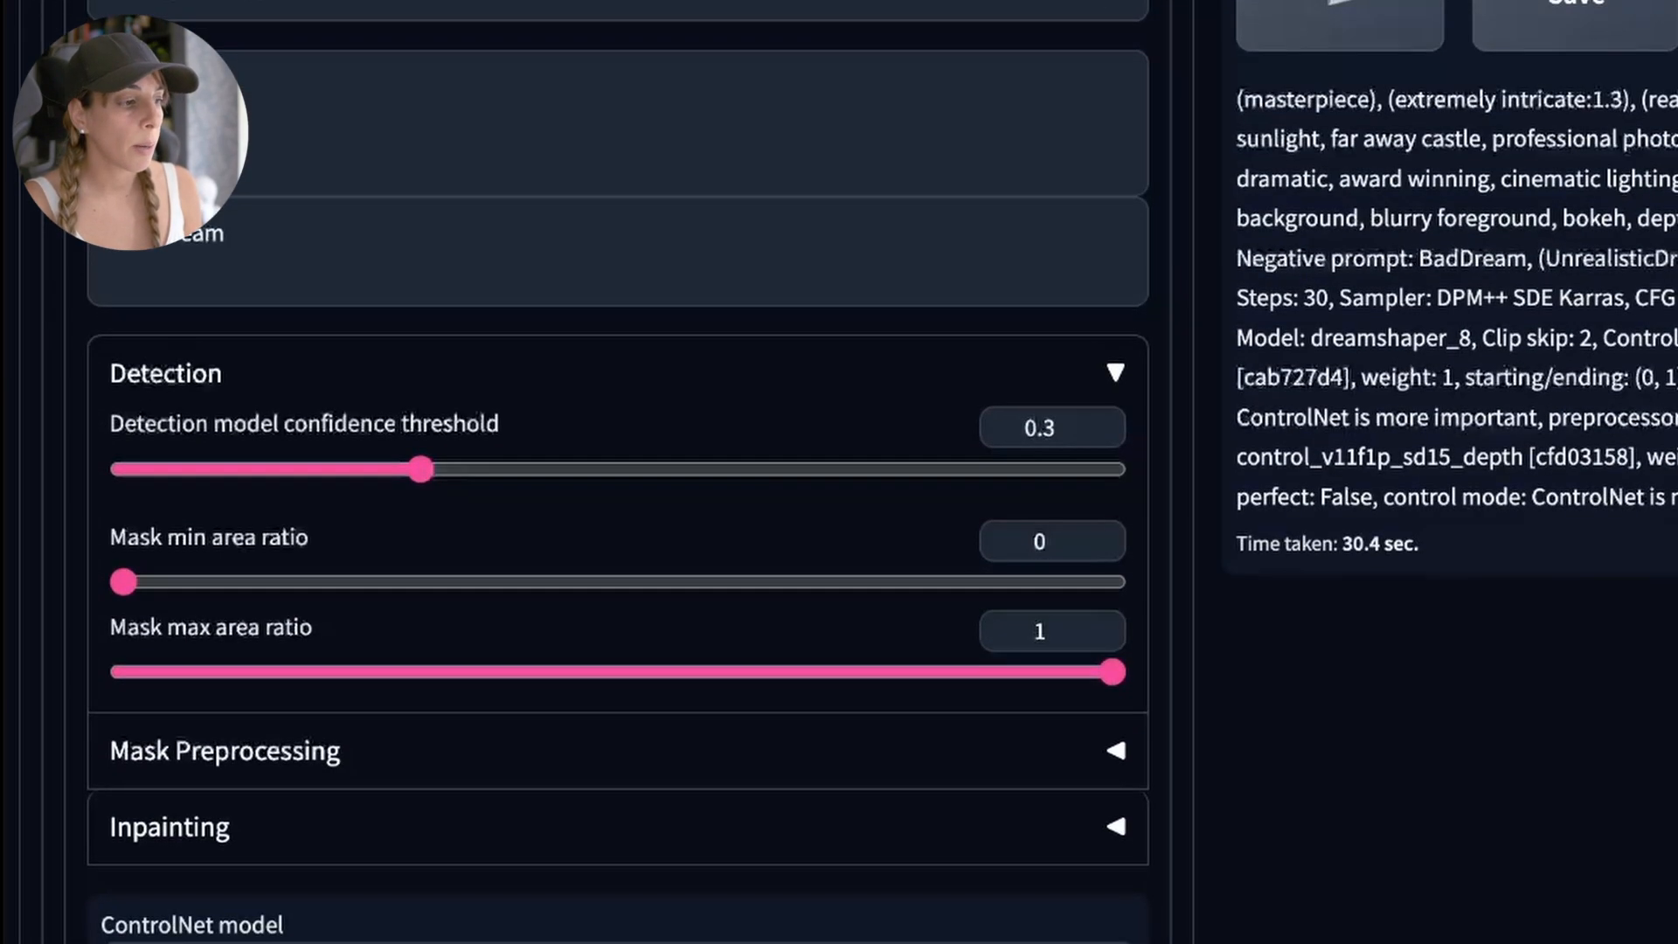
{"action": "scroll", "coordinate": [612, 524], "scroll_direction": "down", "scroll_amount": 5}
{"action": "scroll", "coordinate": [612, 524], "scroll_direction": "up", "scroll_amount": 3}
{"action": "scroll", "coordinate": [1349, 664], "scroll_direction": "up", "scroll_amount": 1}
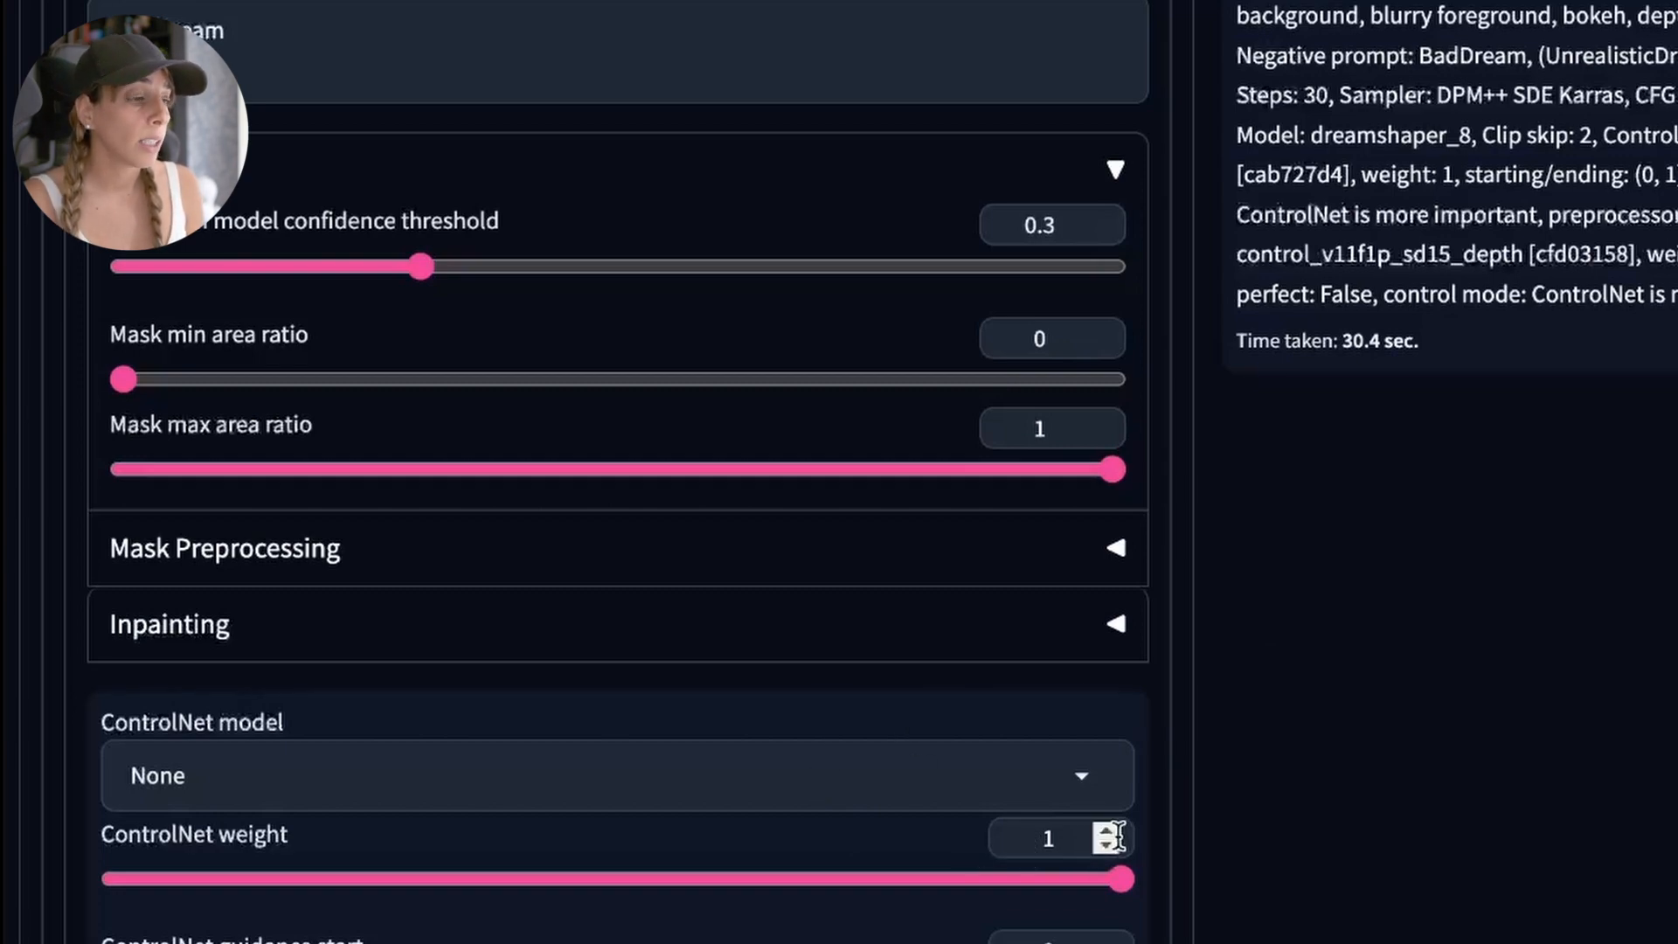
{"action": "scroll", "coordinate": [790, 887], "scroll_direction": "down", "scroll_amount": 1}
Expand the first ADetailer unit's Inpainting settings, try several inpaint denoising strengths and set the value to 0.76.
{"action": "left_click", "coordinate": [636, 565]}
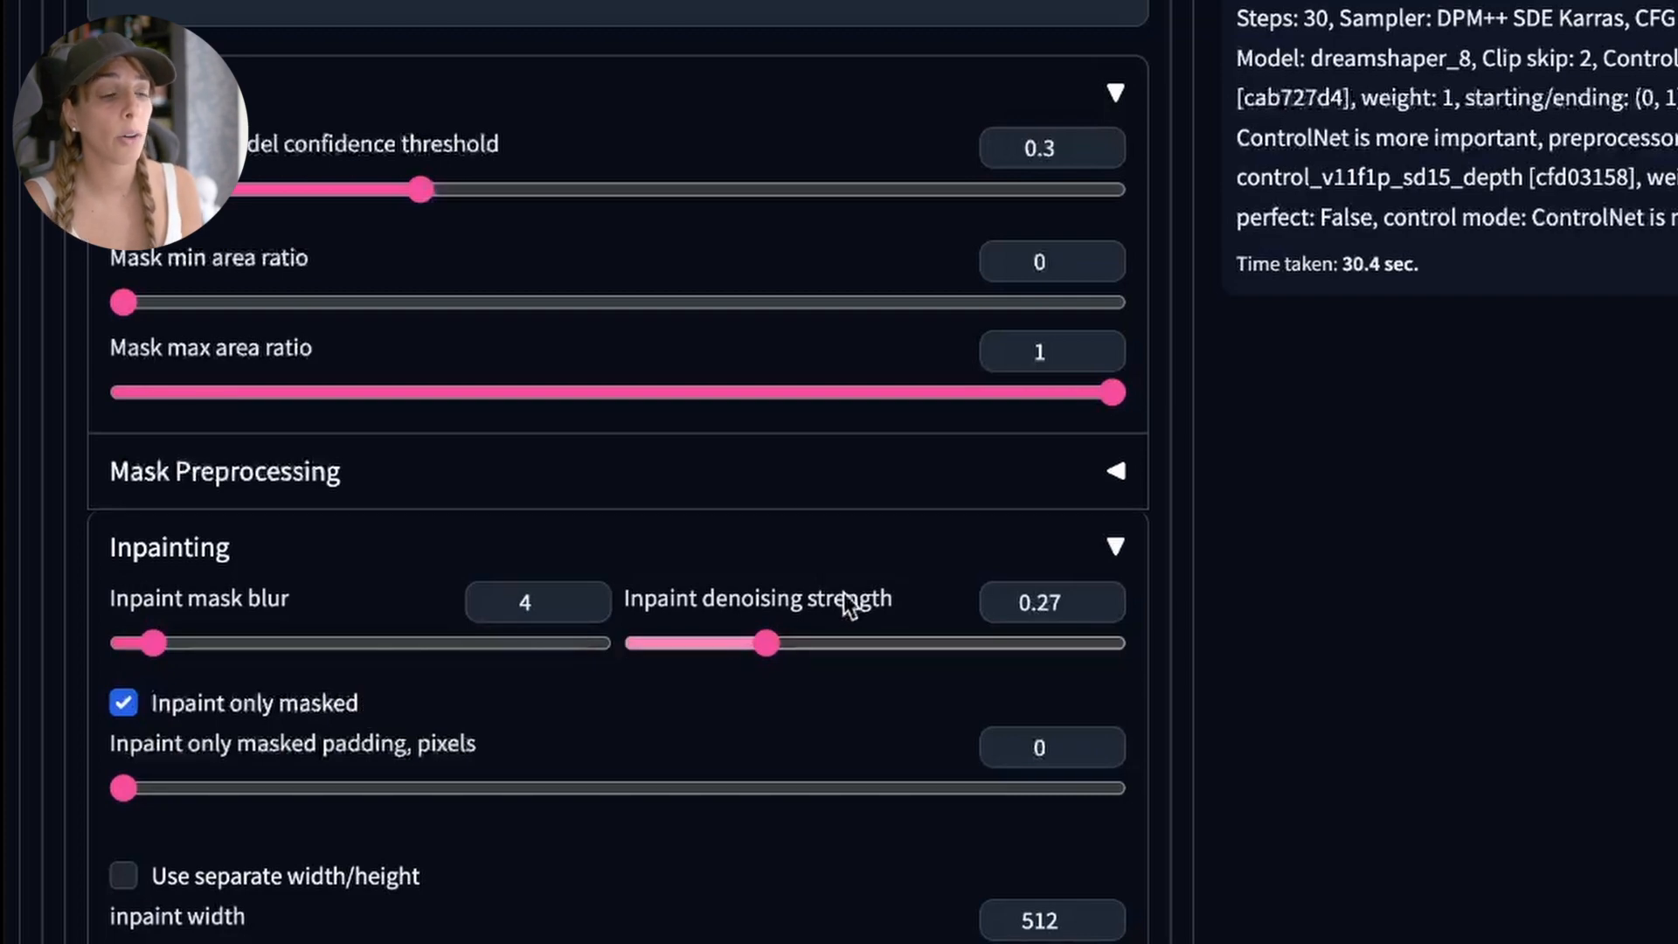
{"action": "left_click_drag", "start_coordinate": [767, 643], "coordinate": [883, 666]}
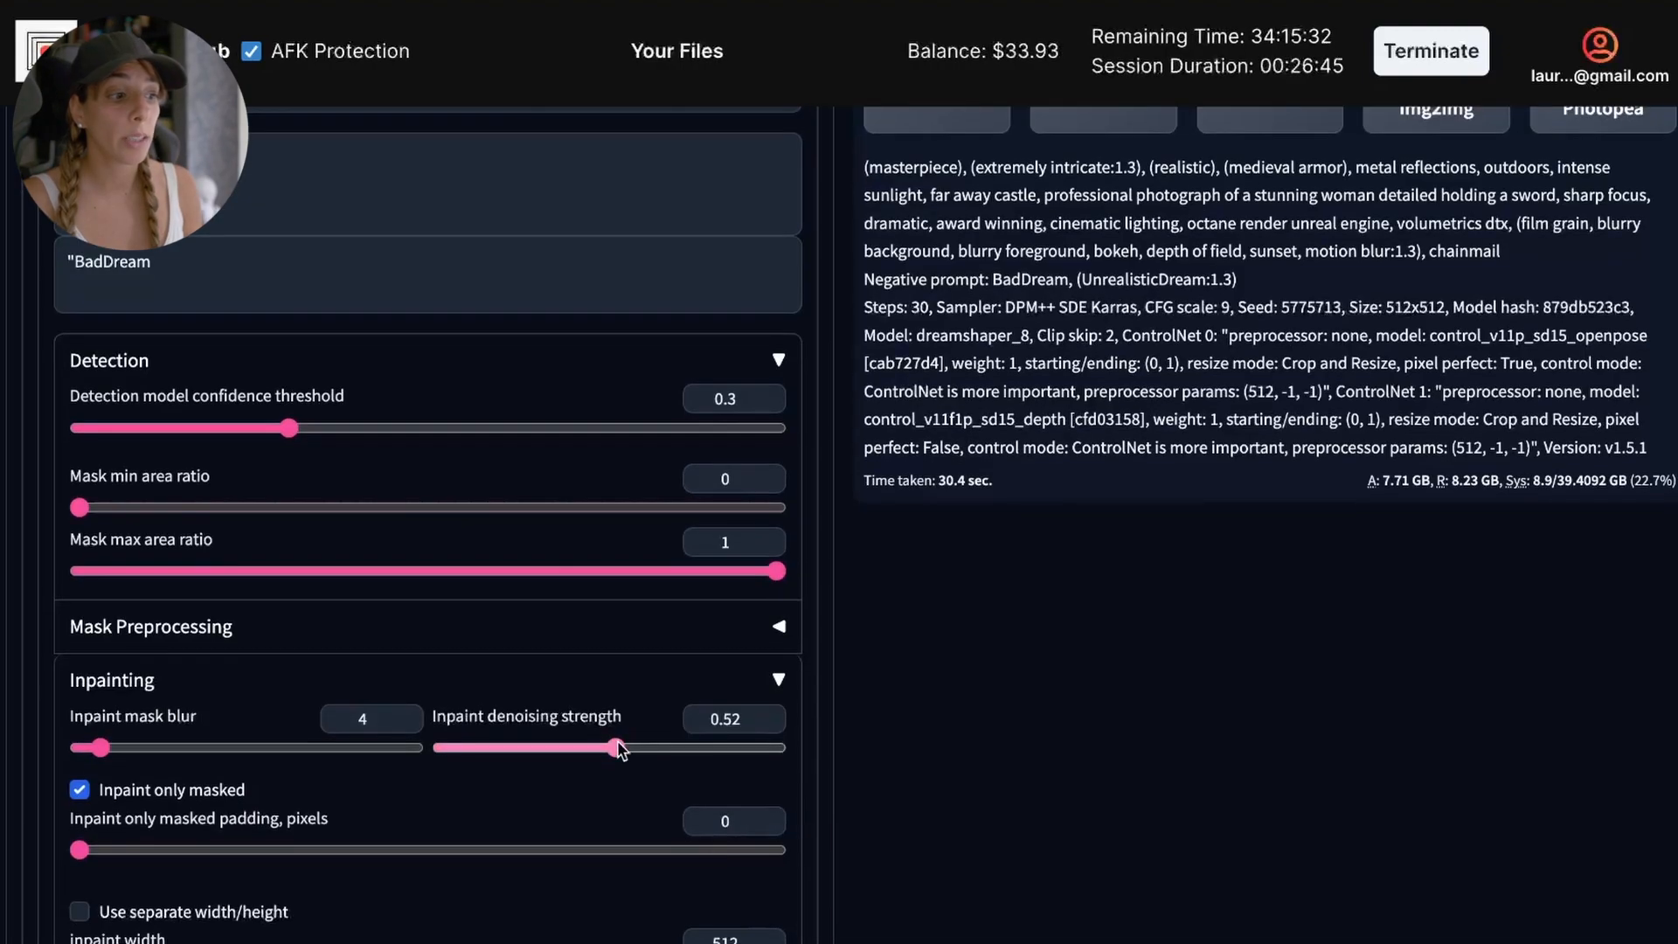
{"action": "left_click_drag", "start_coordinate": [616, 748], "coordinate": [517, 750]}
{"action": "scroll", "coordinate": [1004, 621], "scroll_direction": "up", "scroll_amount": 10}
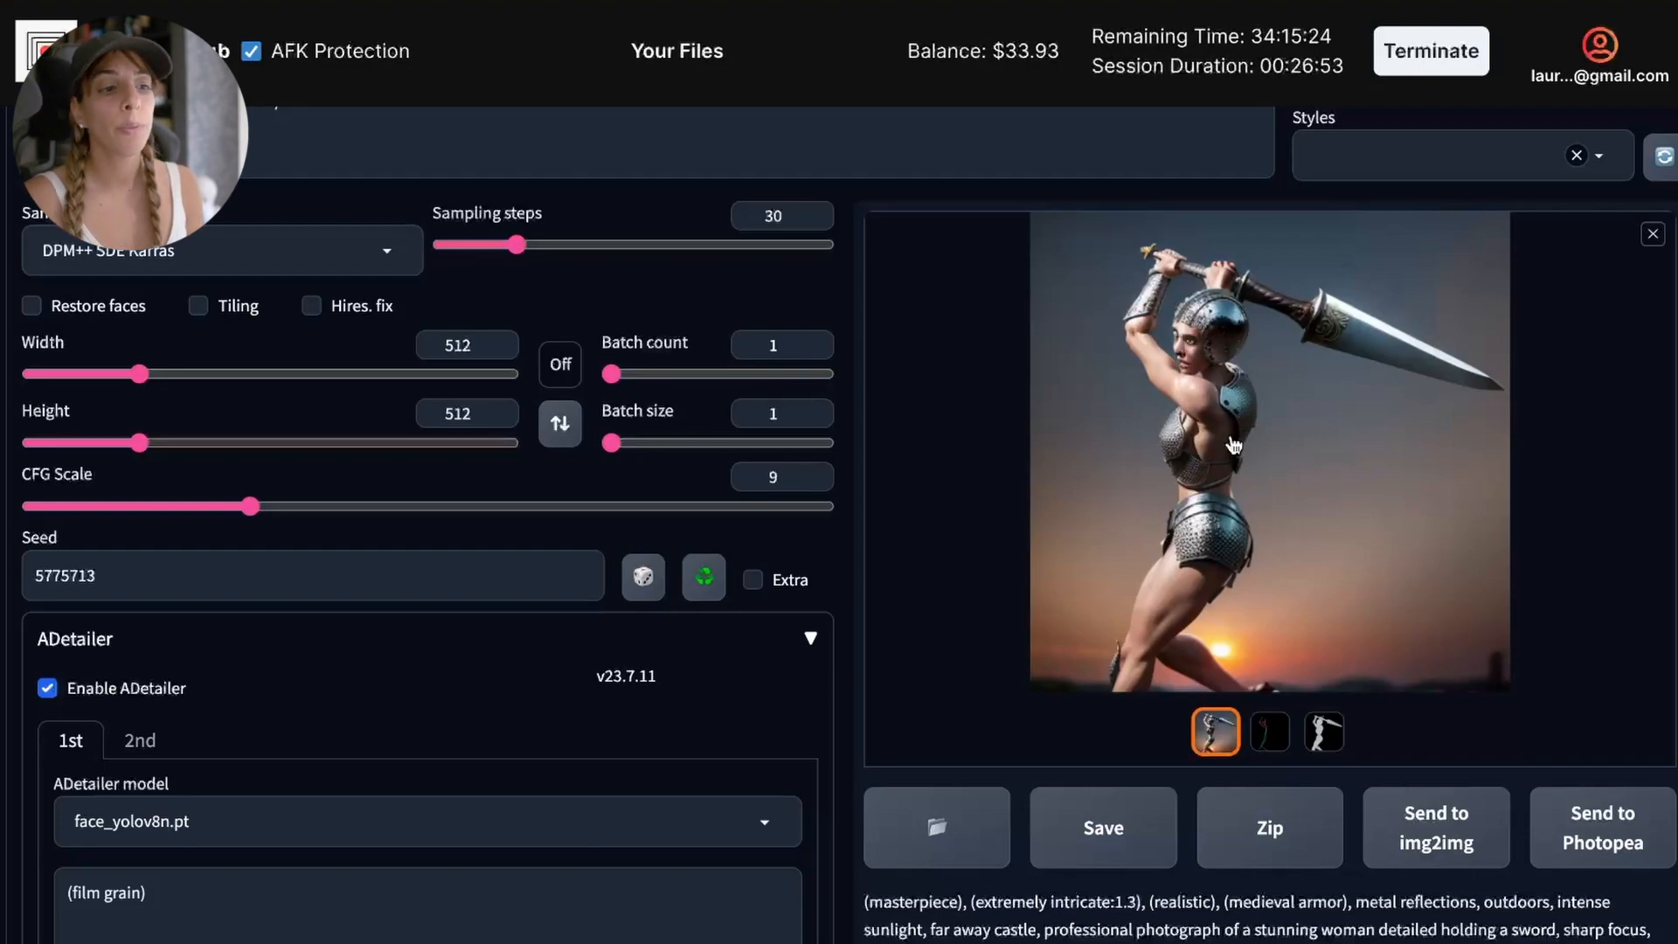
{"action": "scroll", "coordinate": [668, 876], "scroll_direction": "down", "scroll_amount": 5}
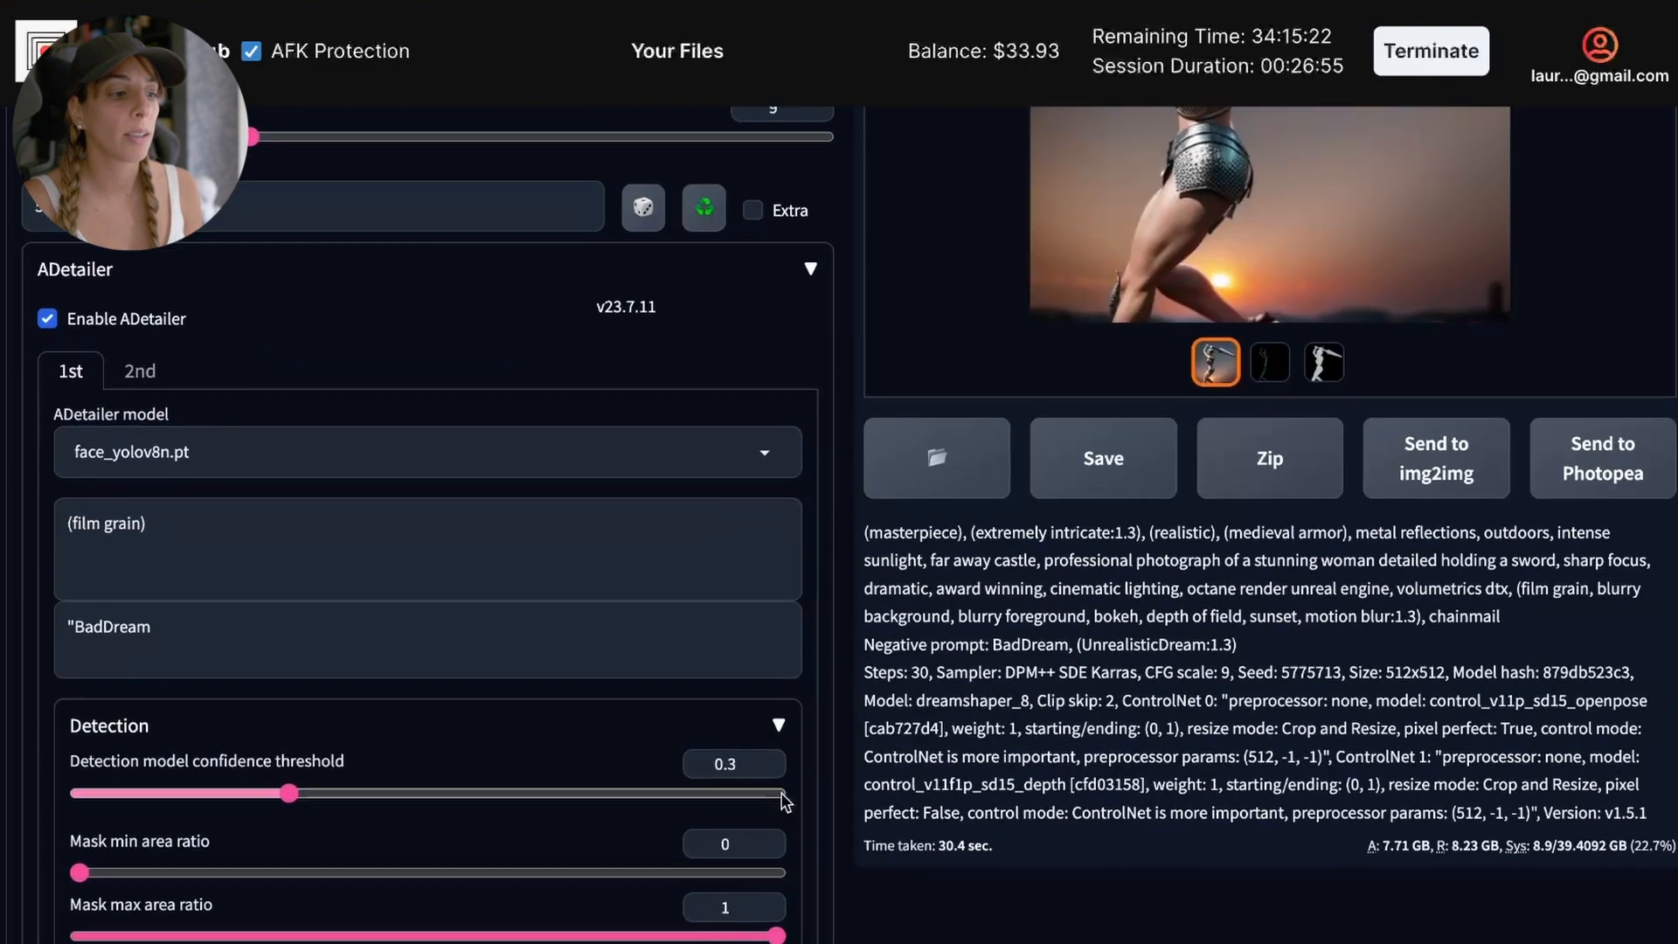
{"action": "scroll", "coordinate": [668, 869], "scroll_direction": "down", "scroll_amount": 2}
{"action": "left_click", "coordinate": [679, 876]}
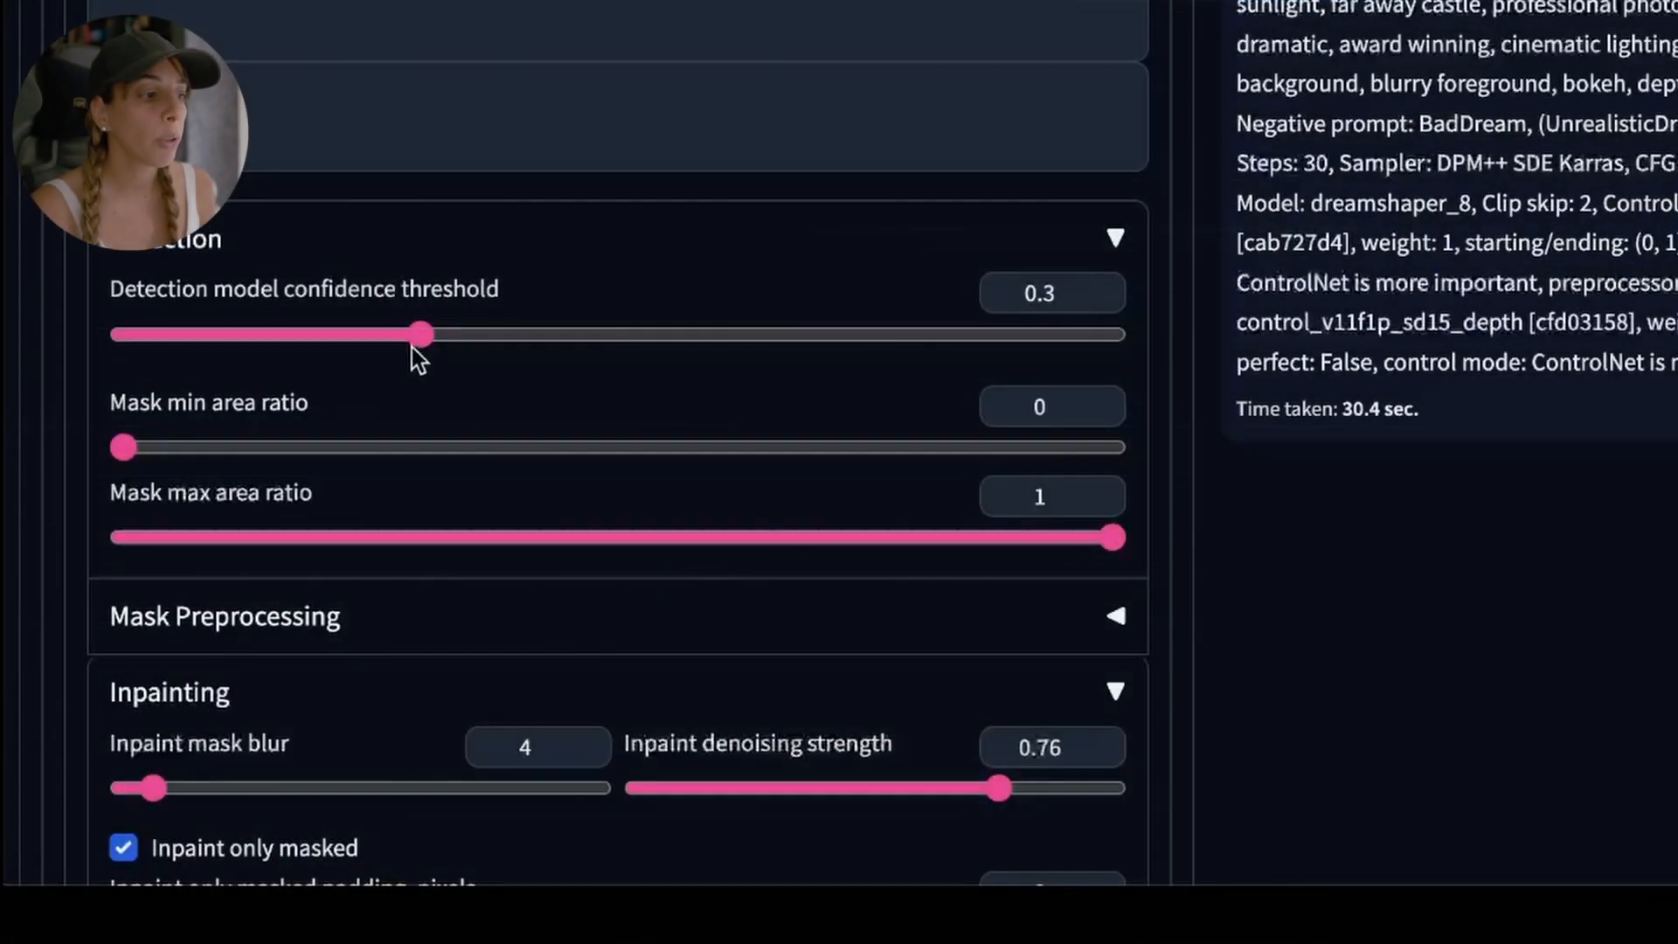
Try low and high detection model confidence thresholds for the face unit and set the value to 0.4.
{"action": "left_click_drag", "start_coordinate": [412, 347], "coordinate": [1112, 337]}
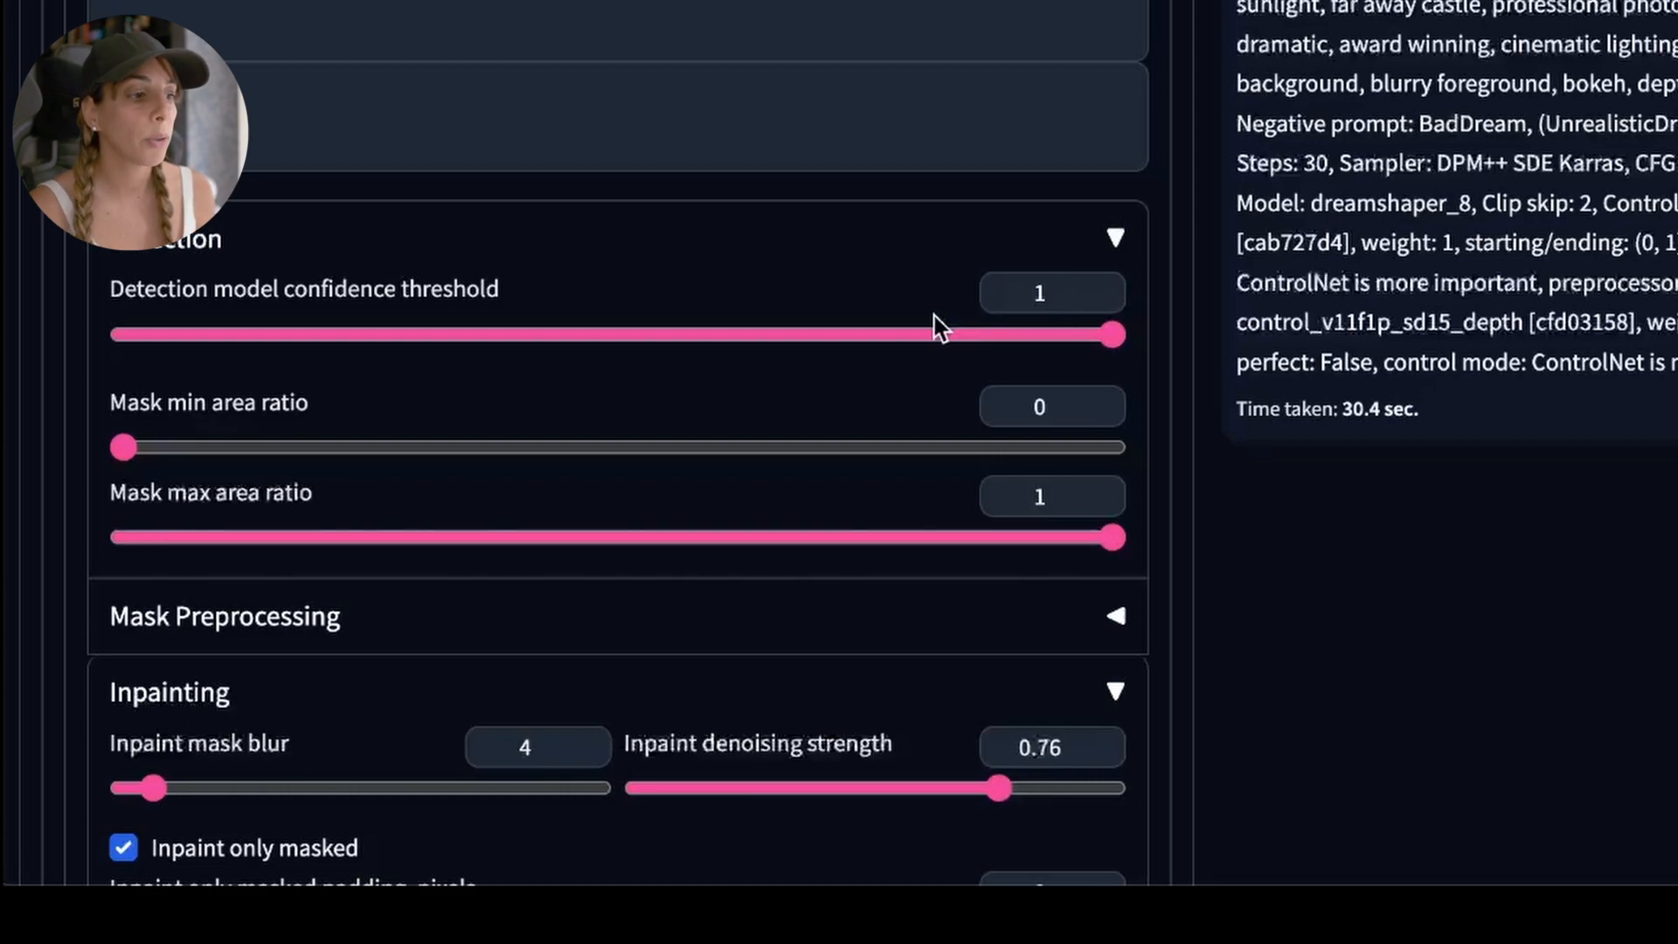
{"action": "left_click_drag", "start_coordinate": [935, 328], "coordinate": [480, 339]}
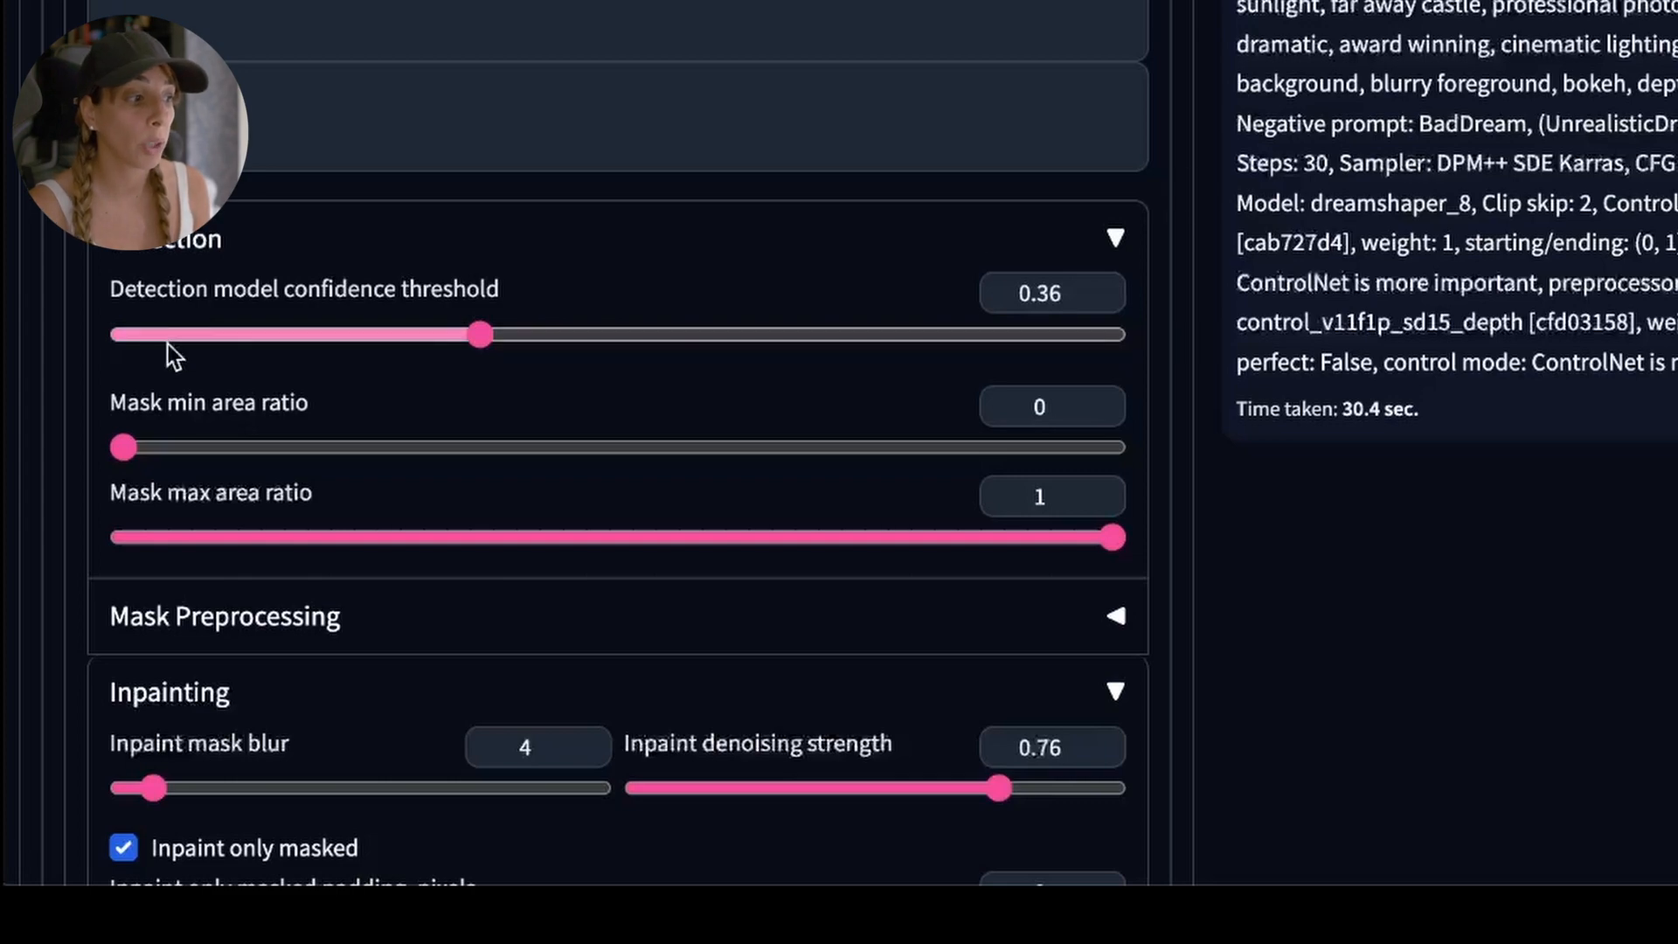
{"action": "left_click_drag", "start_coordinate": [458, 328], "coordinate": [353, 339]}
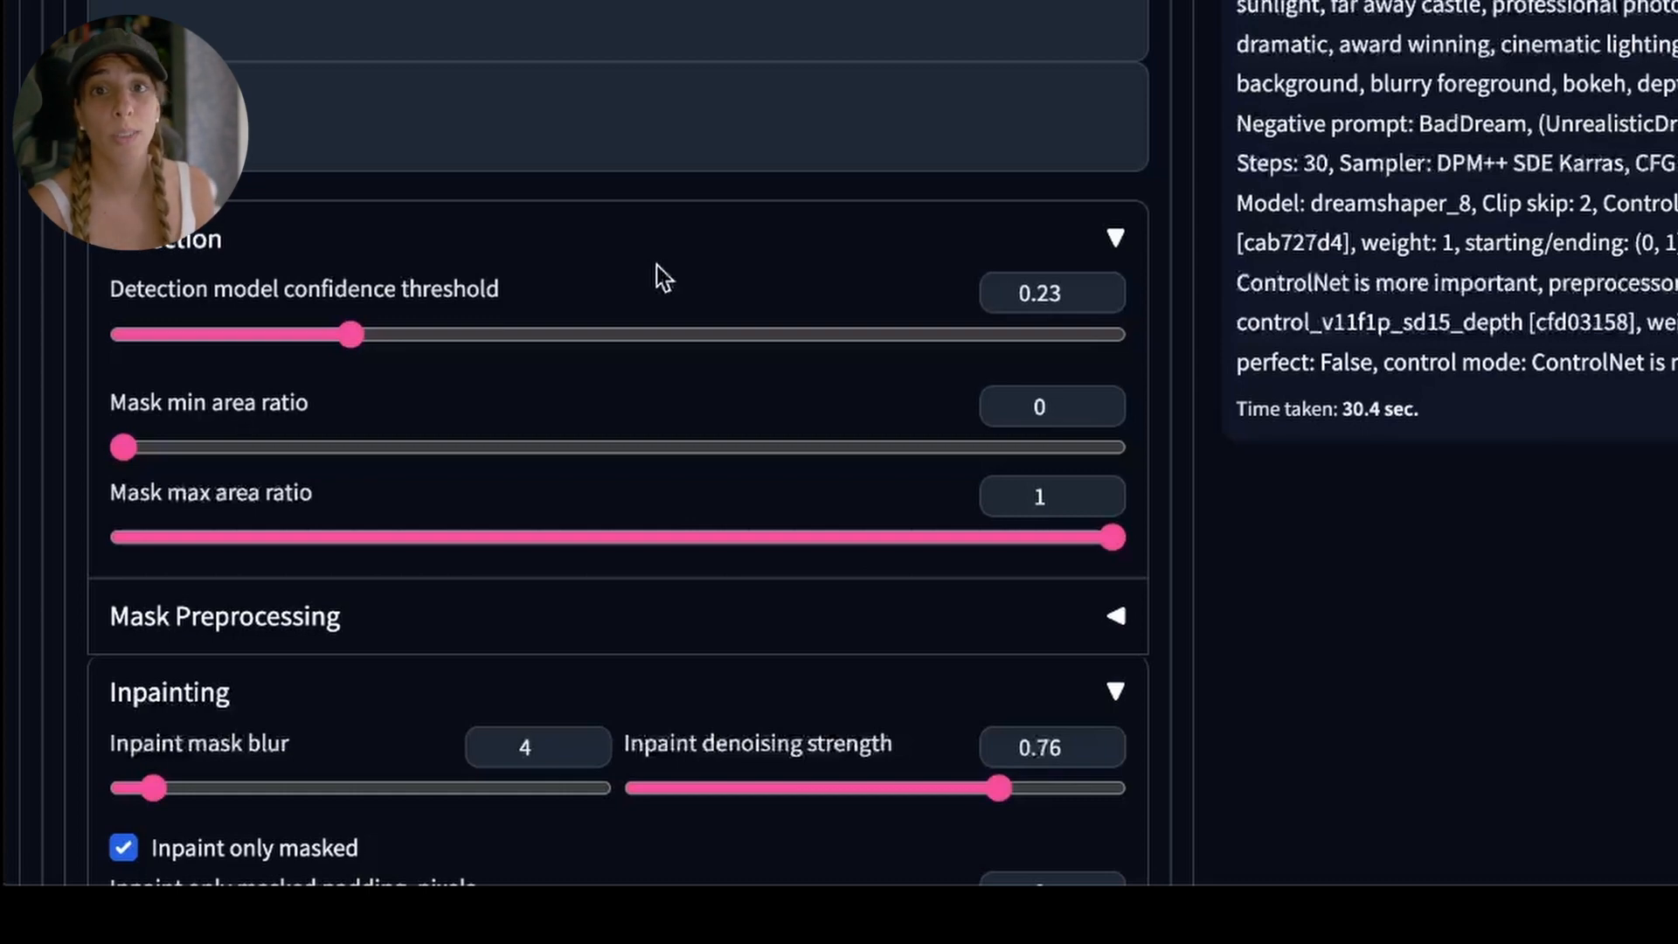
{"action": "left_click", "coordinate": [775, 334]}
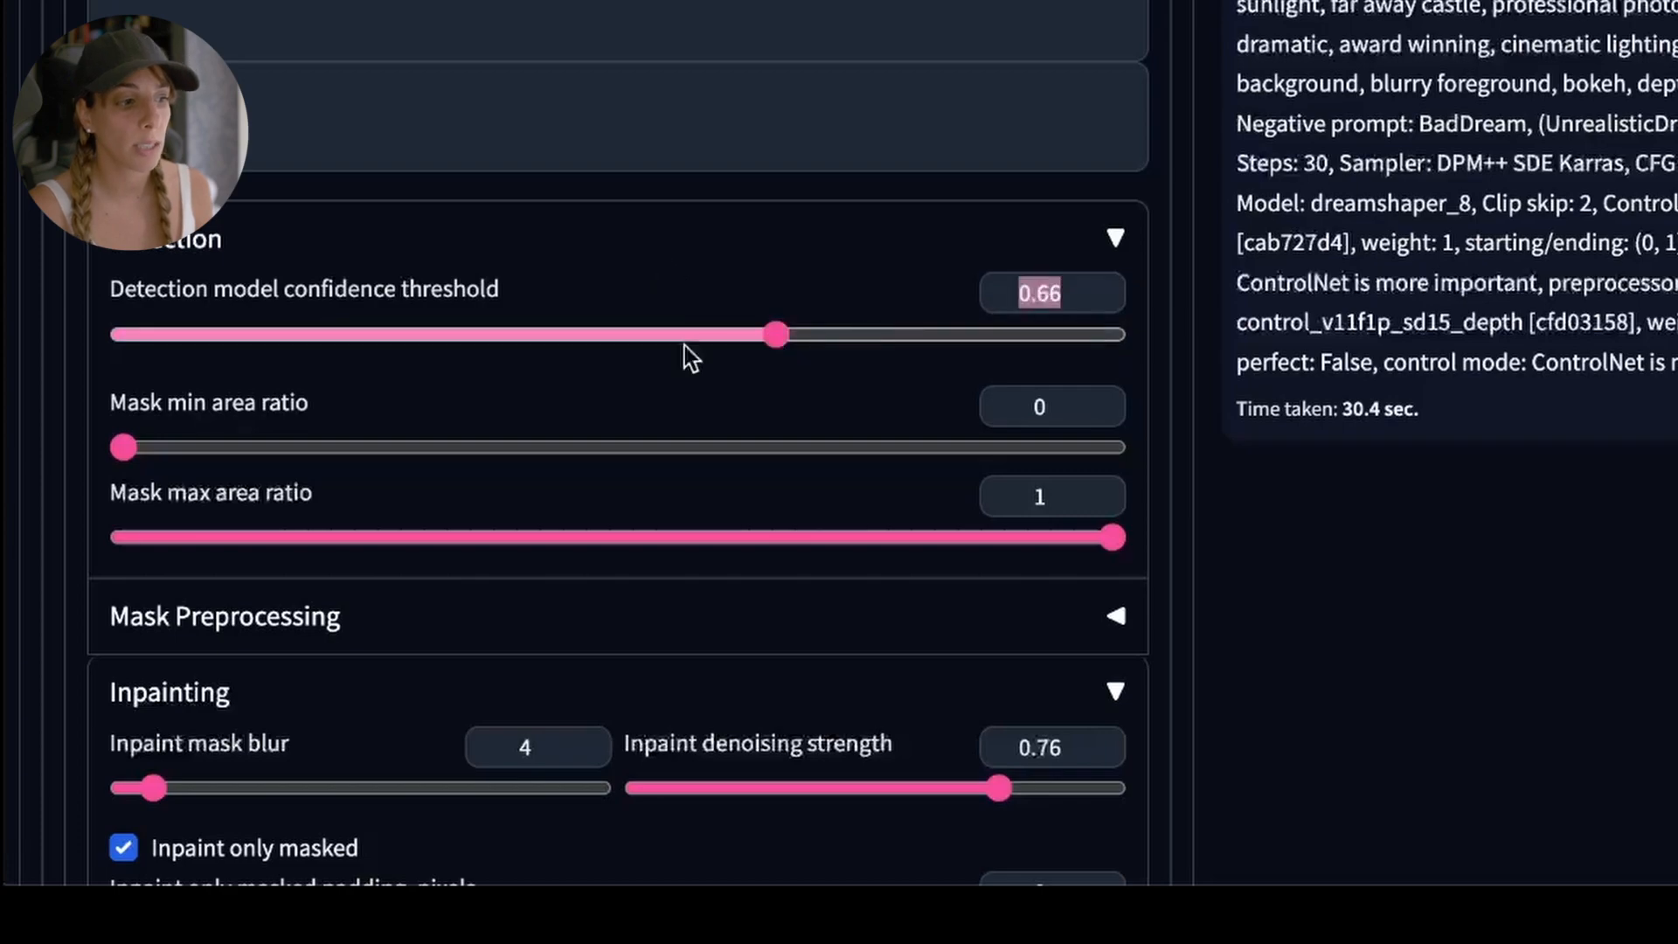
{"action": "left_click_drag", "start_coordinate": [689, 343], "coordinate": [492, 346]}
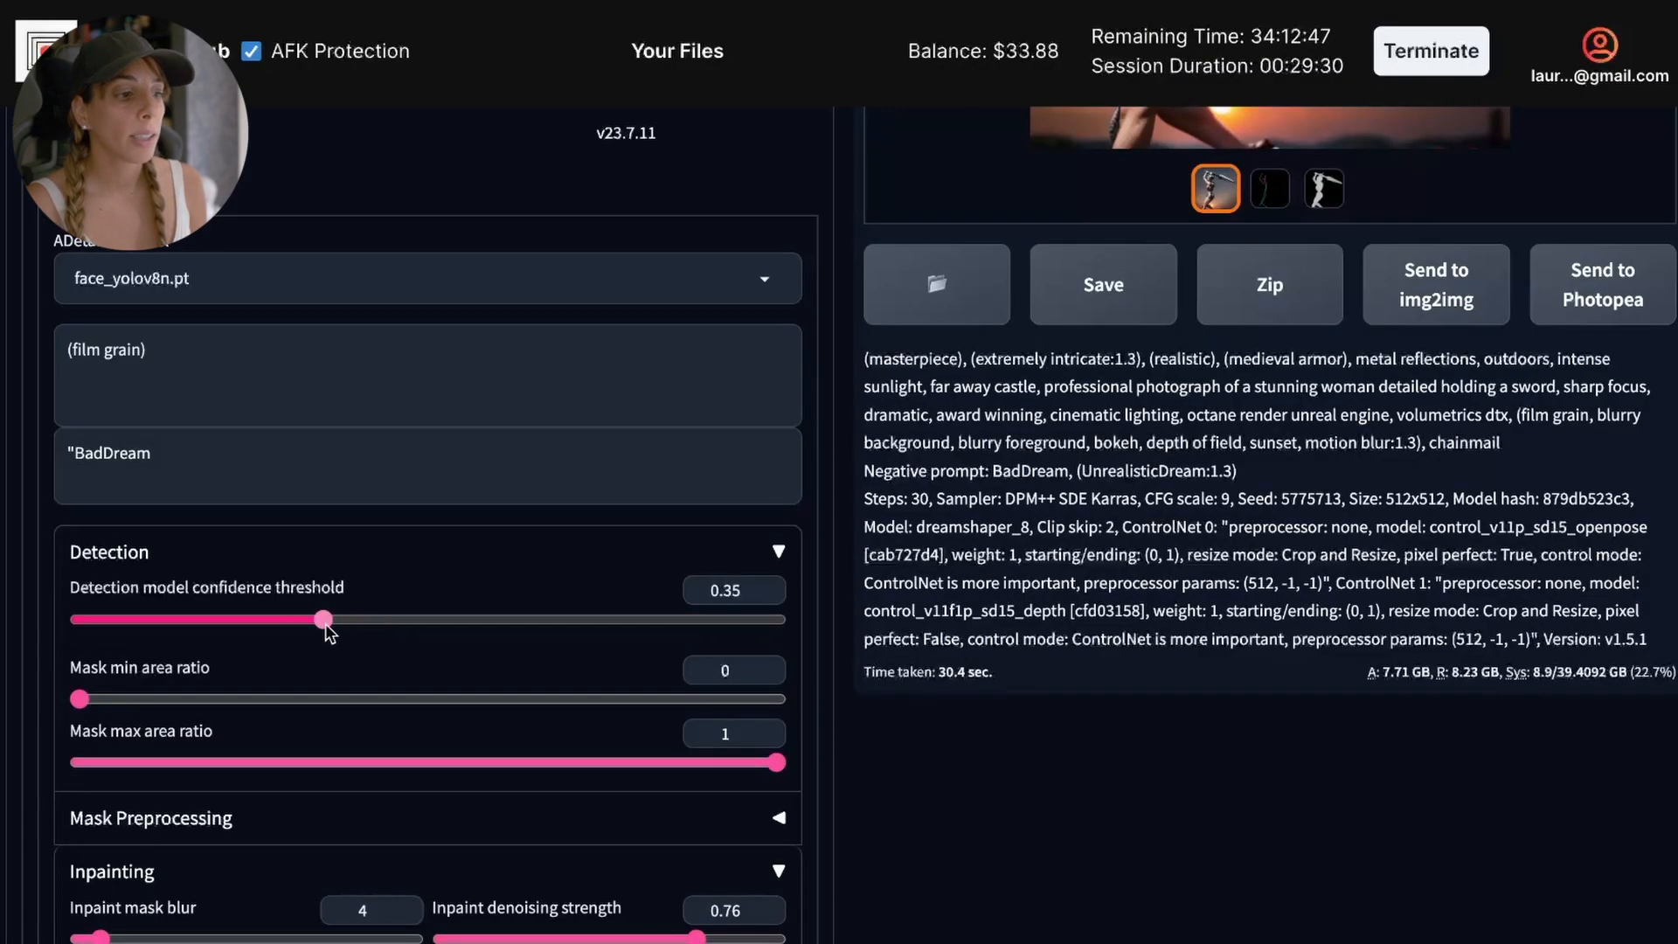
{"action": "left_click_drag", "start_coordinate": [337, 625], "coordinate": [357, 622]}
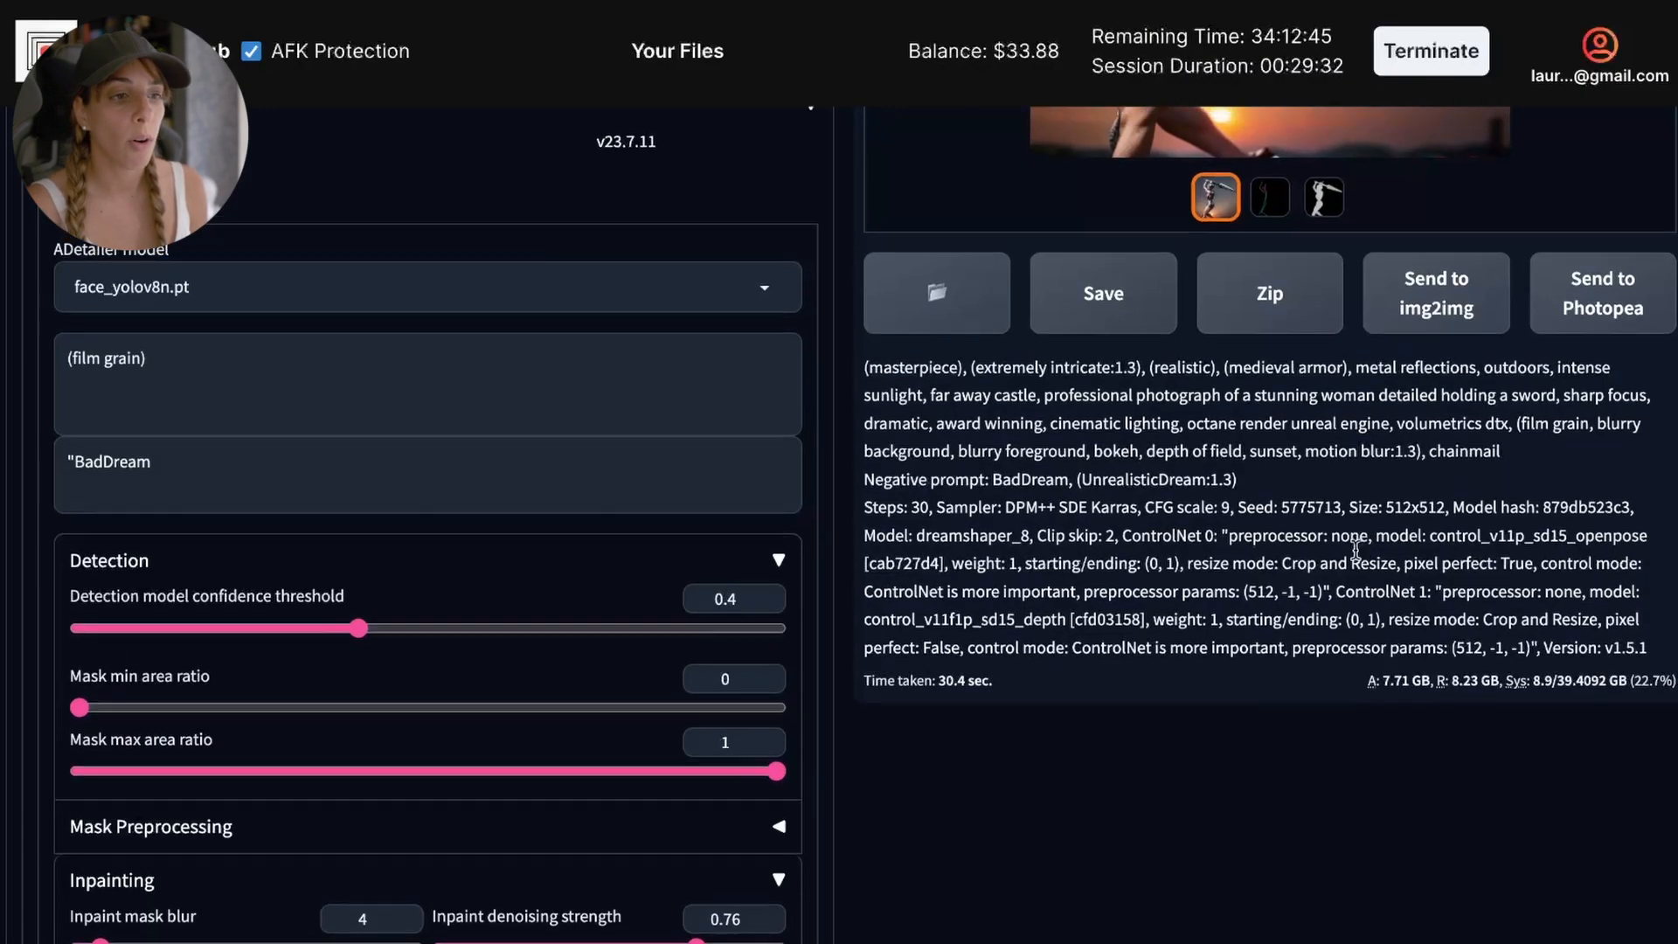
Generate the image with the ADetailer settings, inspect the face at full size and close the view.
{"action": "scroll", "coordinate": [1262, 554], "scroll_direction": "up", "scroll_amount": 8}
{"action": "scroll", "coordinate": [1262, 553], "scroll_direction": "up", "scroll_amount": 3}
{"action": "left_click", "coordinate": [1541, 337]}
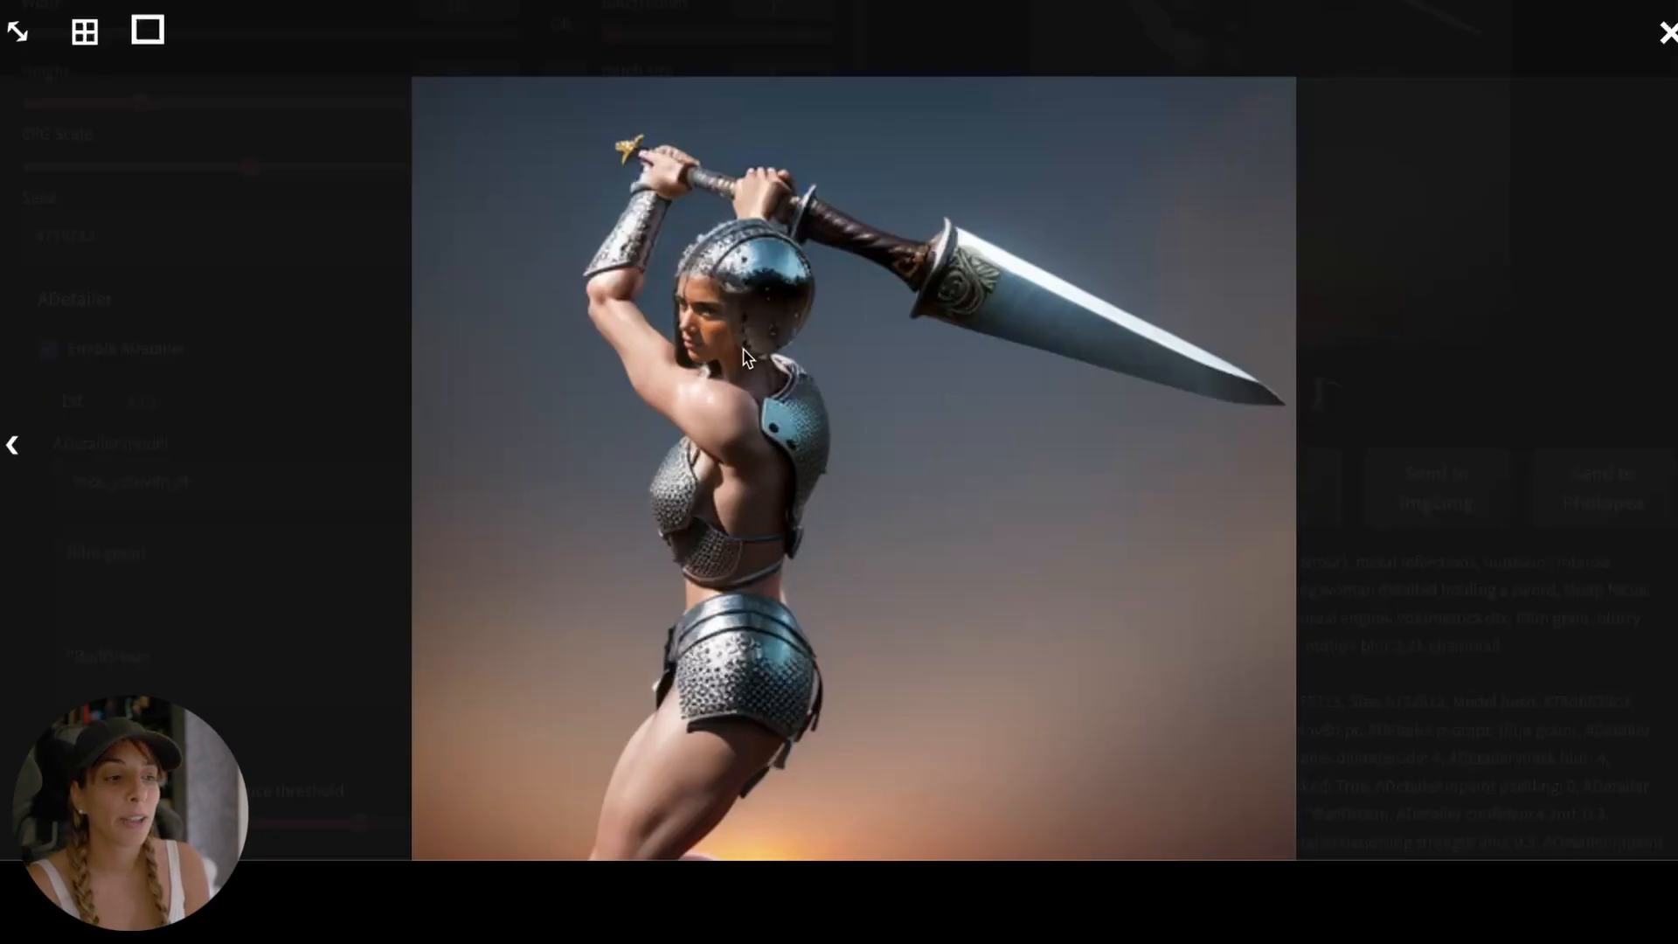
{"action": "left_click", "coordinate": [1513, 367]}
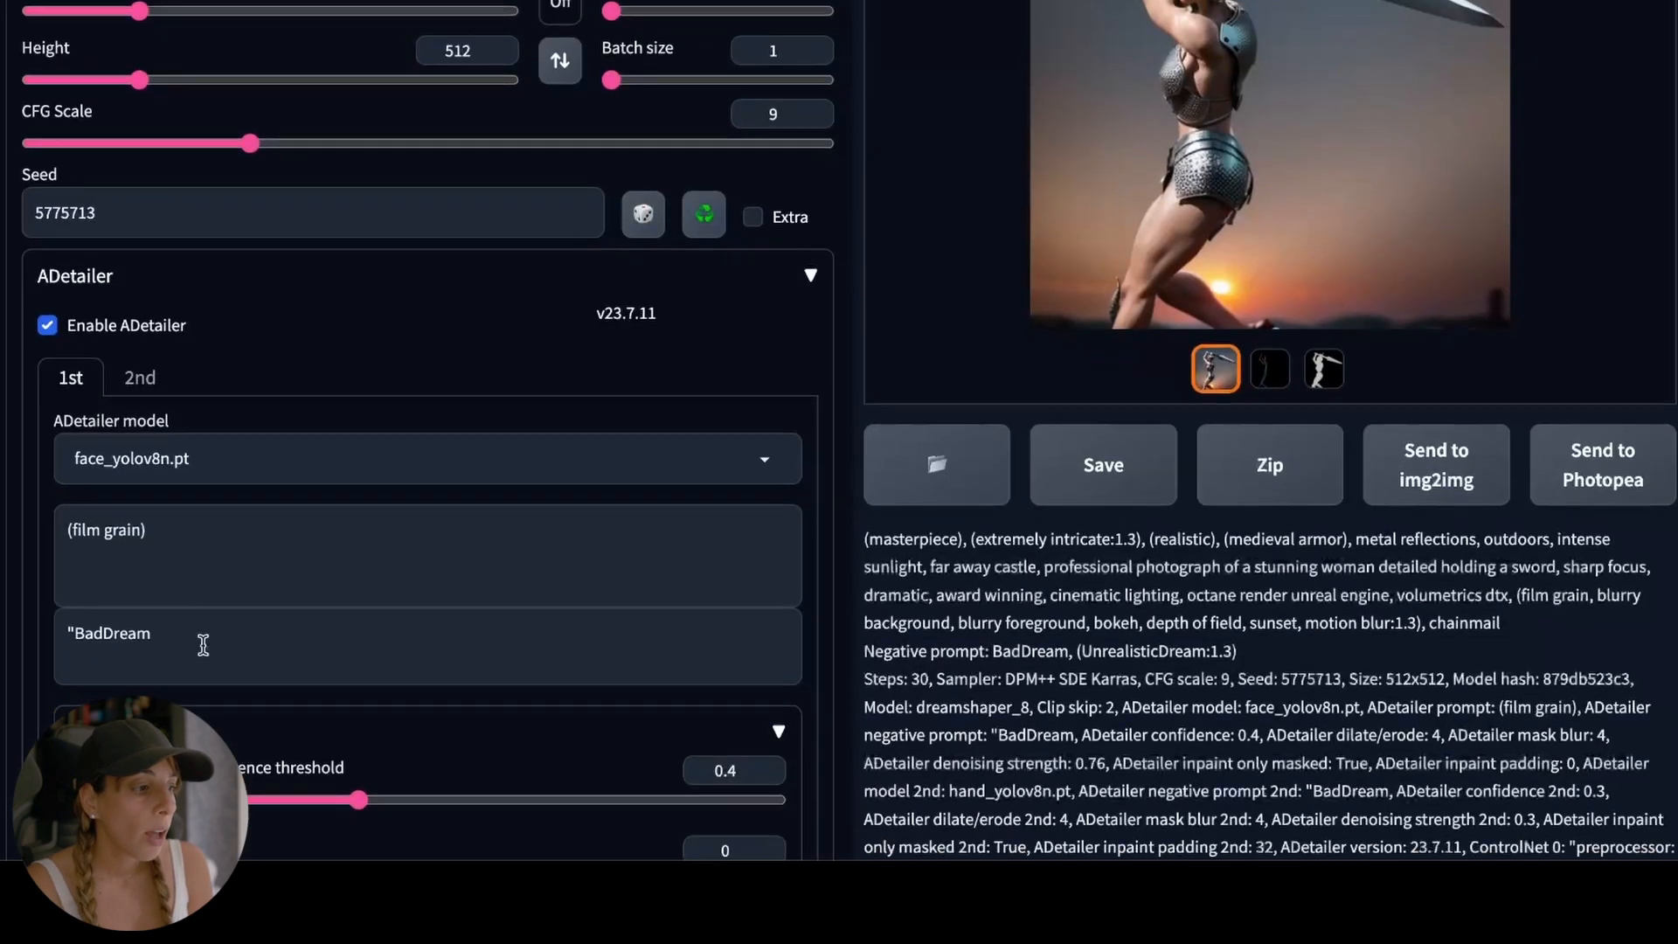
Lower the face unit's inpaint denoising strength to 0.5, regenerate the image and inspect the face at full size.
{"action": "scroll", "coordinate": [349, 638], "scroll_direction": "down", "scroll_amount": 9}
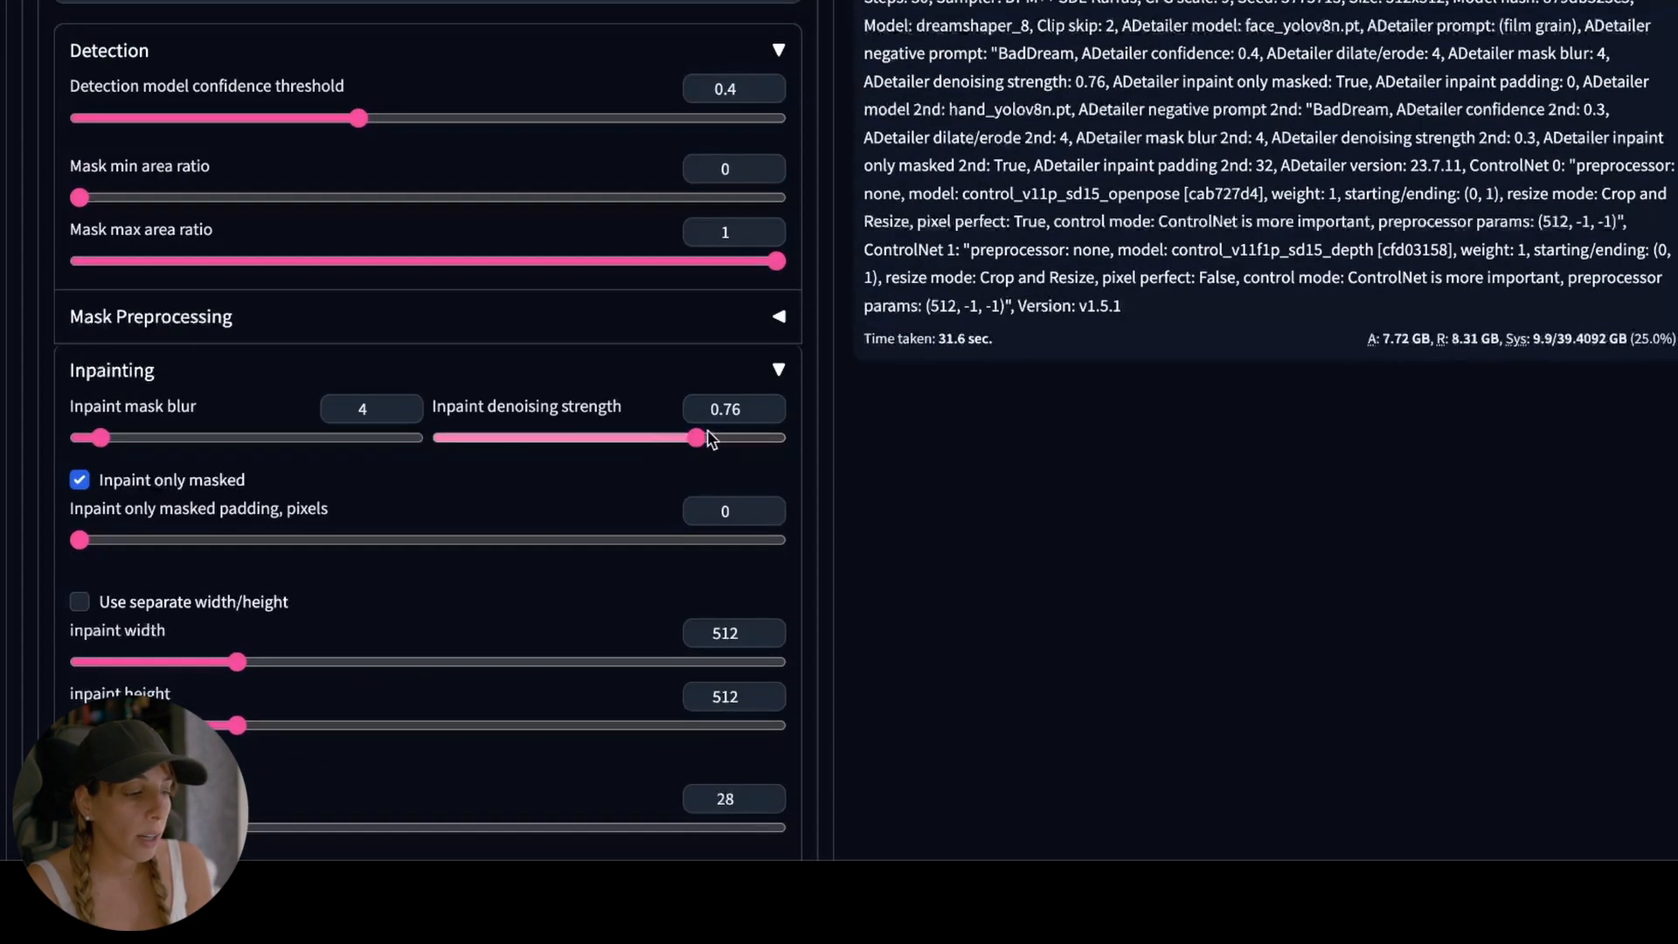
{"action": "left_click_drag", "start_coordinate": [690, 437], "coordinate": [609, 437]}
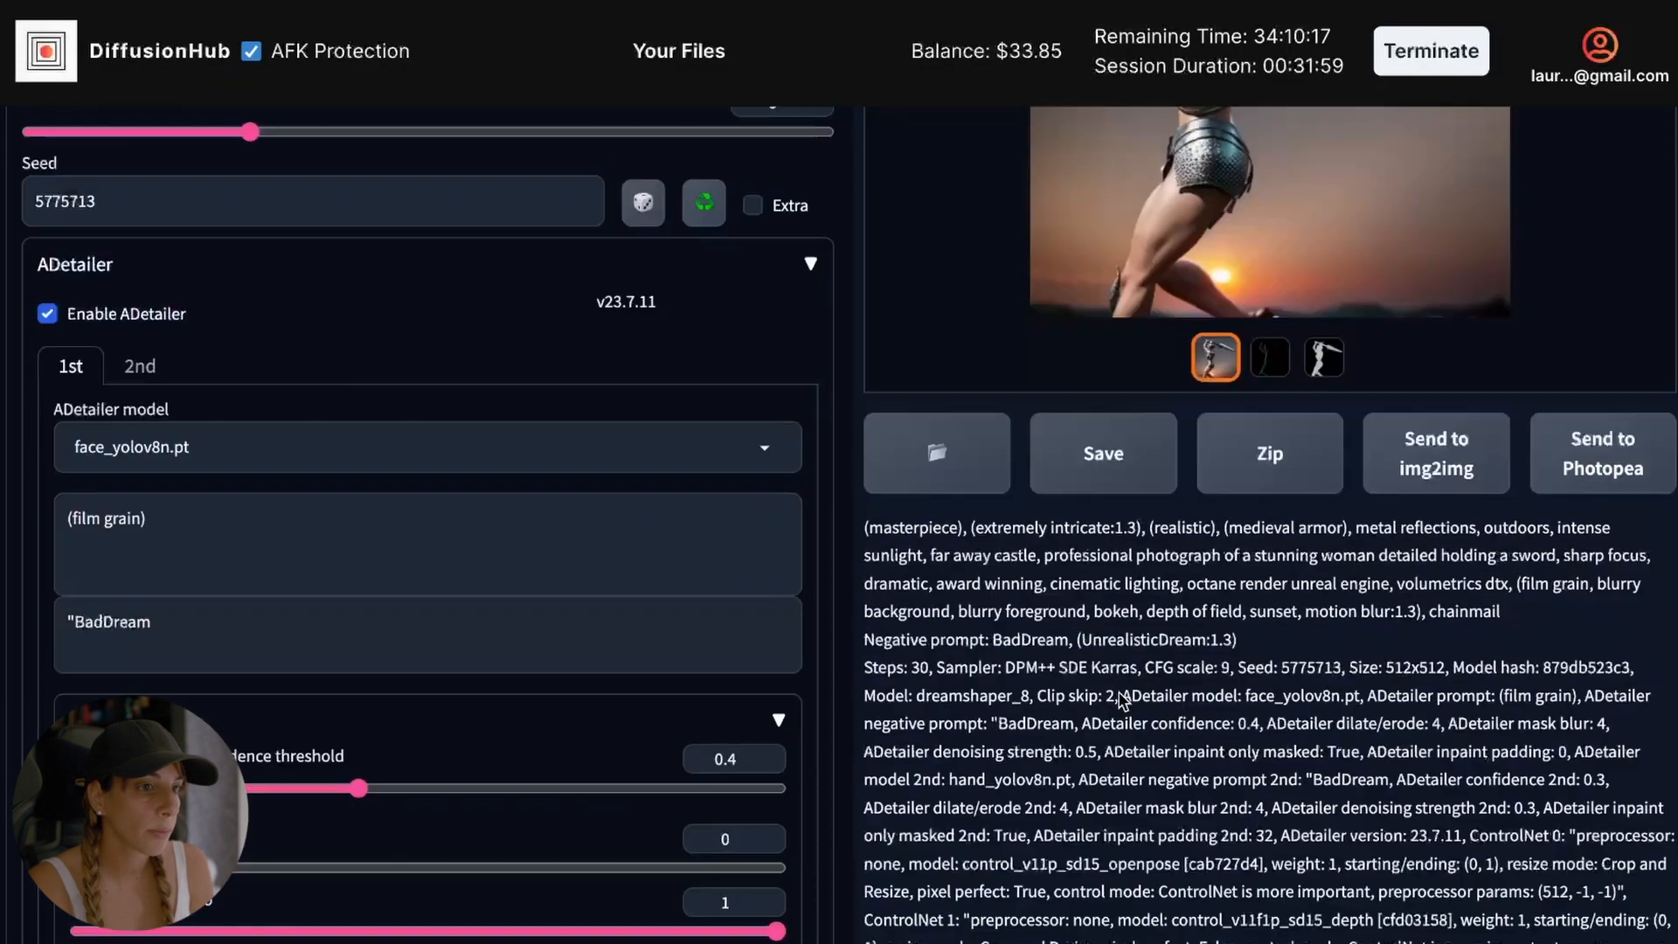
{"action": "scroll", "coordinate": [1121, 699], "scroll_direction": "up", "scroll_amount": 7}
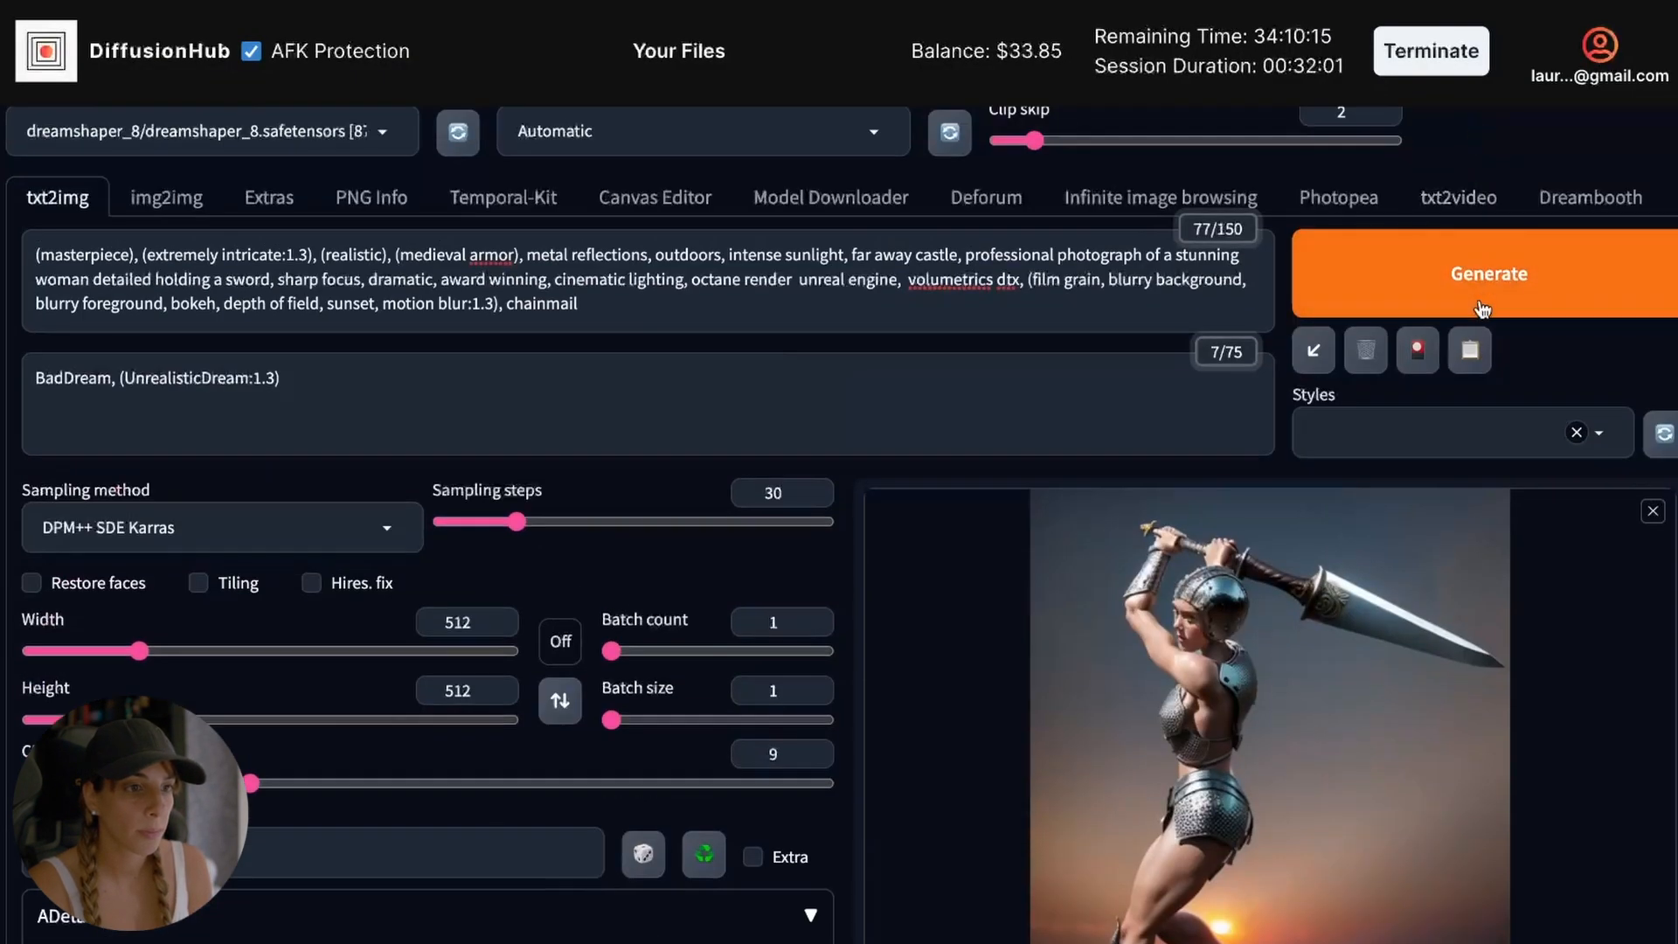
{"action": "left_click", "coordinate": [1658, 313]}
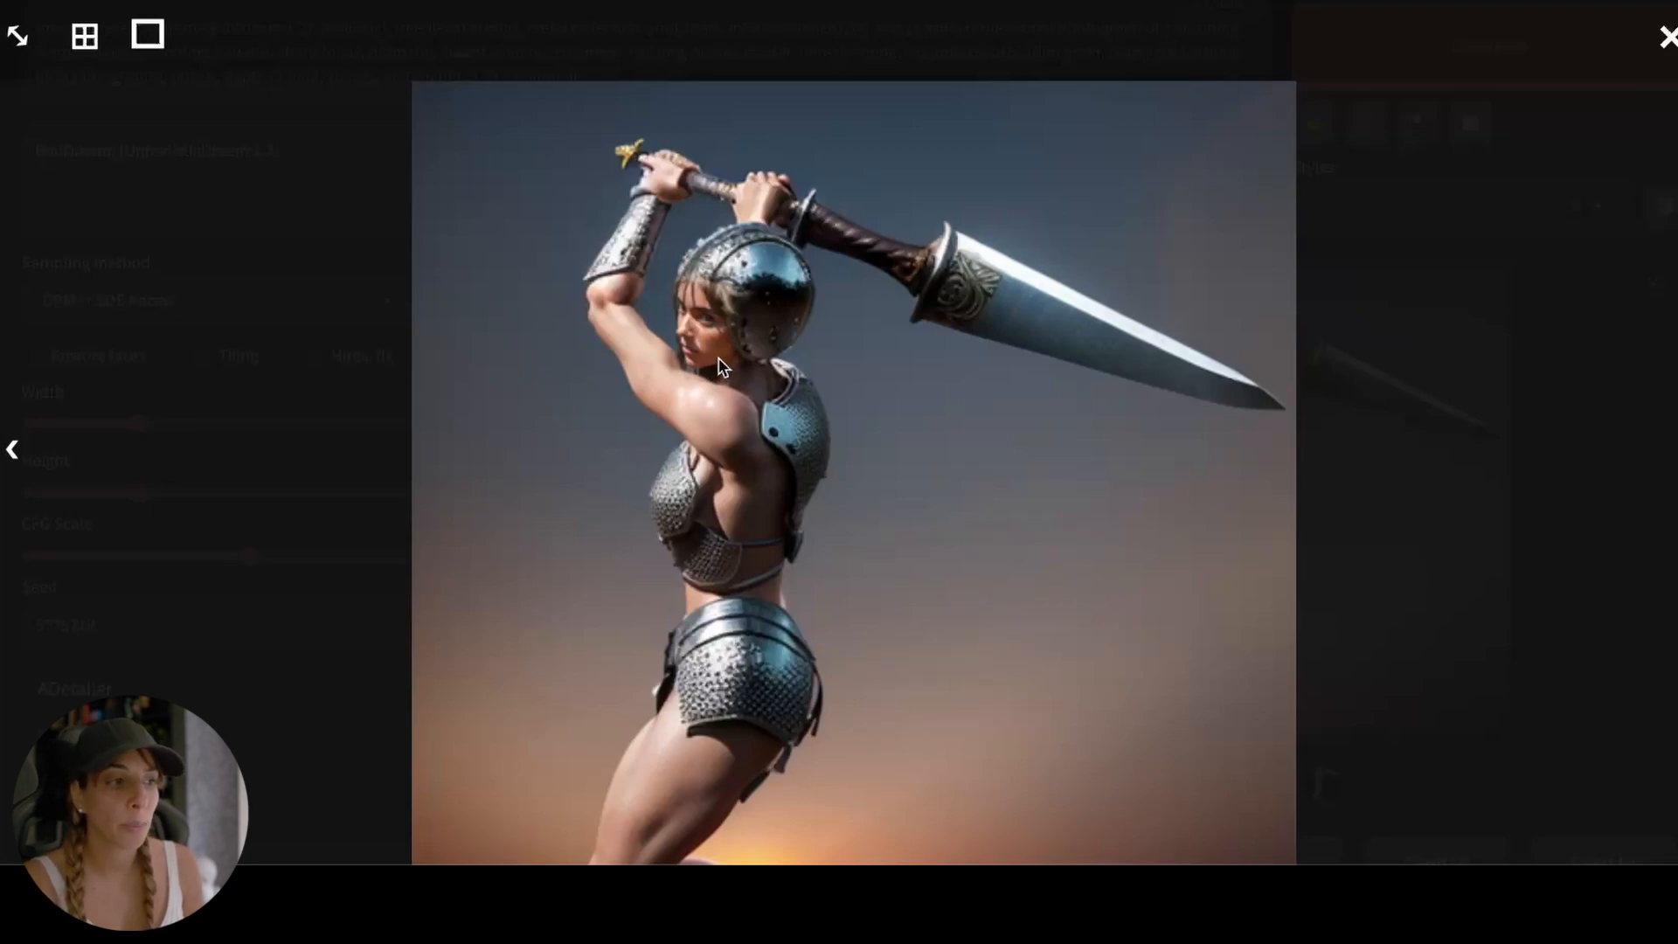
{"action": "scroll", "coordinate": [1130, 501], "scroll_direction": "down", "scroll_amount": 1}
{"action": "left_click", "coordinate": [1601, 171]}
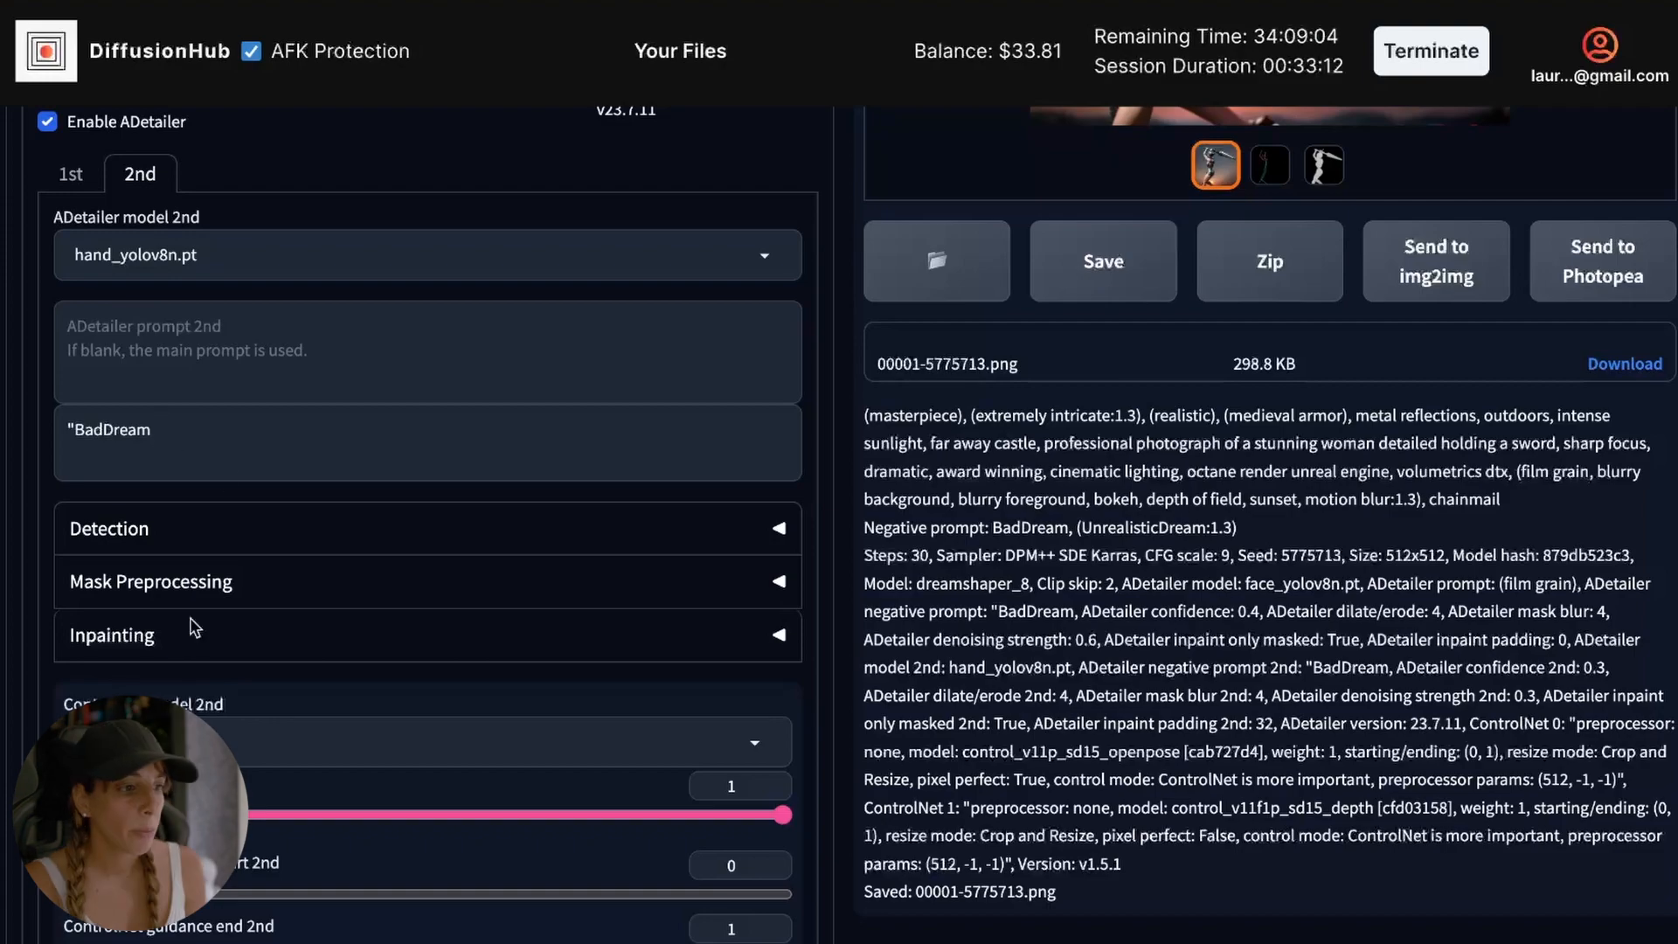
Set the second ADetailer unit's inpaint denoising strength for the hands to 0.57 and regenerate the image.
{"action": "scroll", "coordinate": [606, 706], "scroll_direction": "down", "scroll_amount": 1}
{"action": "scroll", "coordinate": [607, 708], "scroll_direction": "down", "scroll_amount": 1}
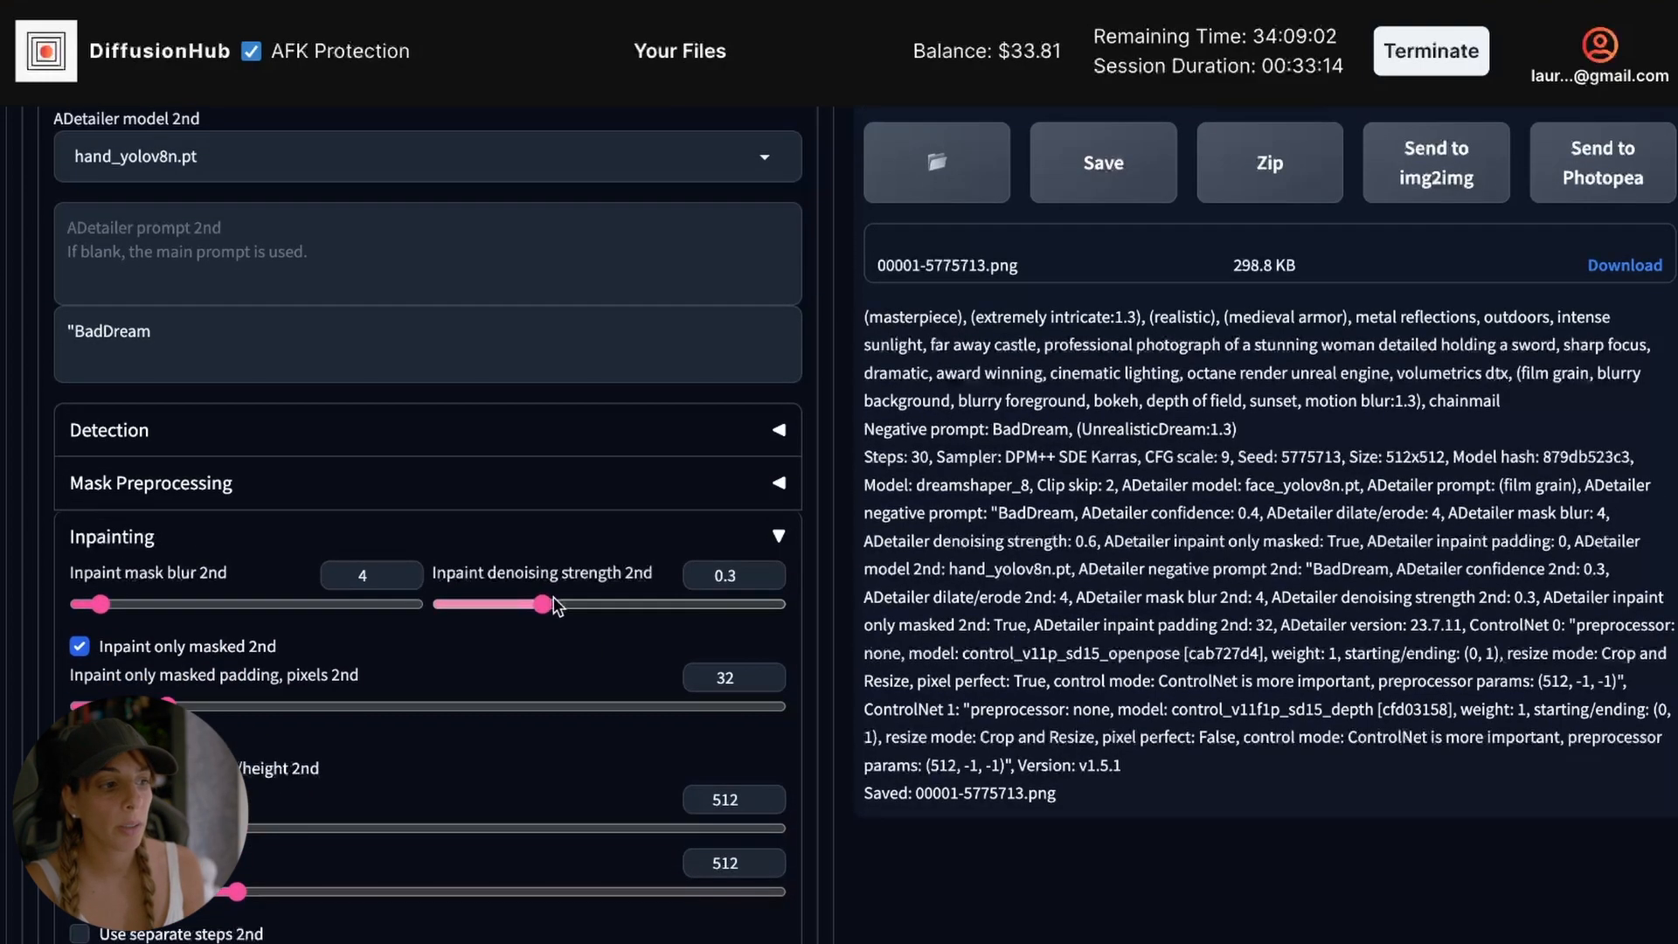
{"action": "left_click_drag", "start_coordinate": [542, 603], "coordinate": [633, 603]}
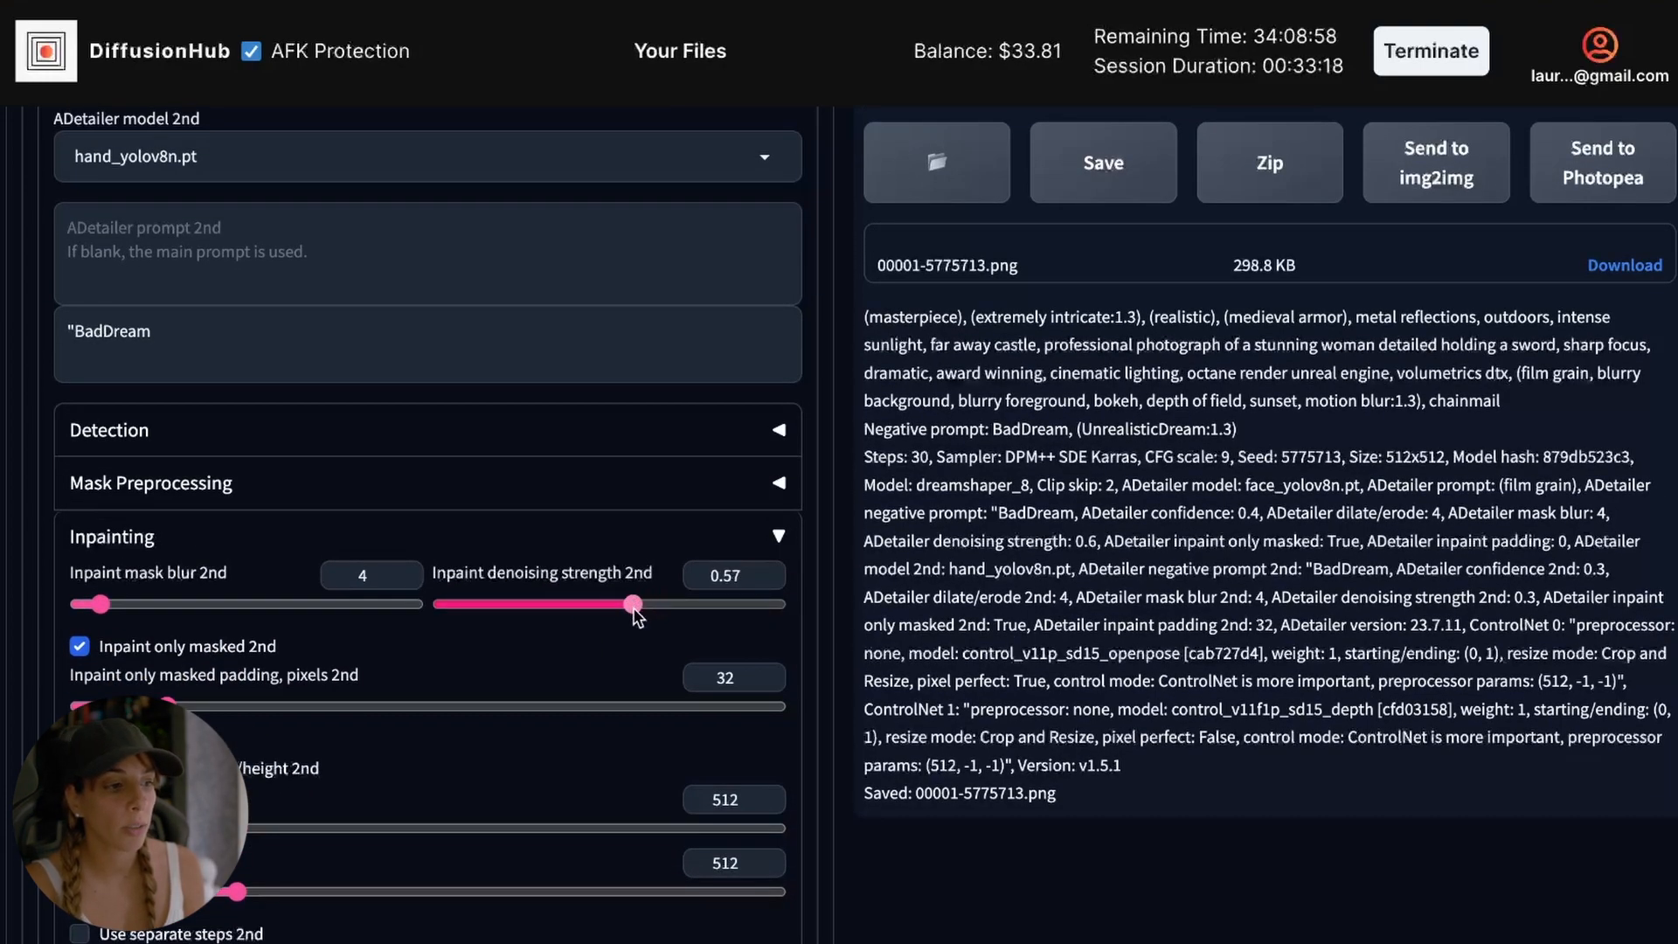
{"action": "scroll", "coordinate": [1445, 619], "scroll_direction": "up", "scroll_amount": 10}
{"action": "left_click", "coordinate": [1488, 191]}
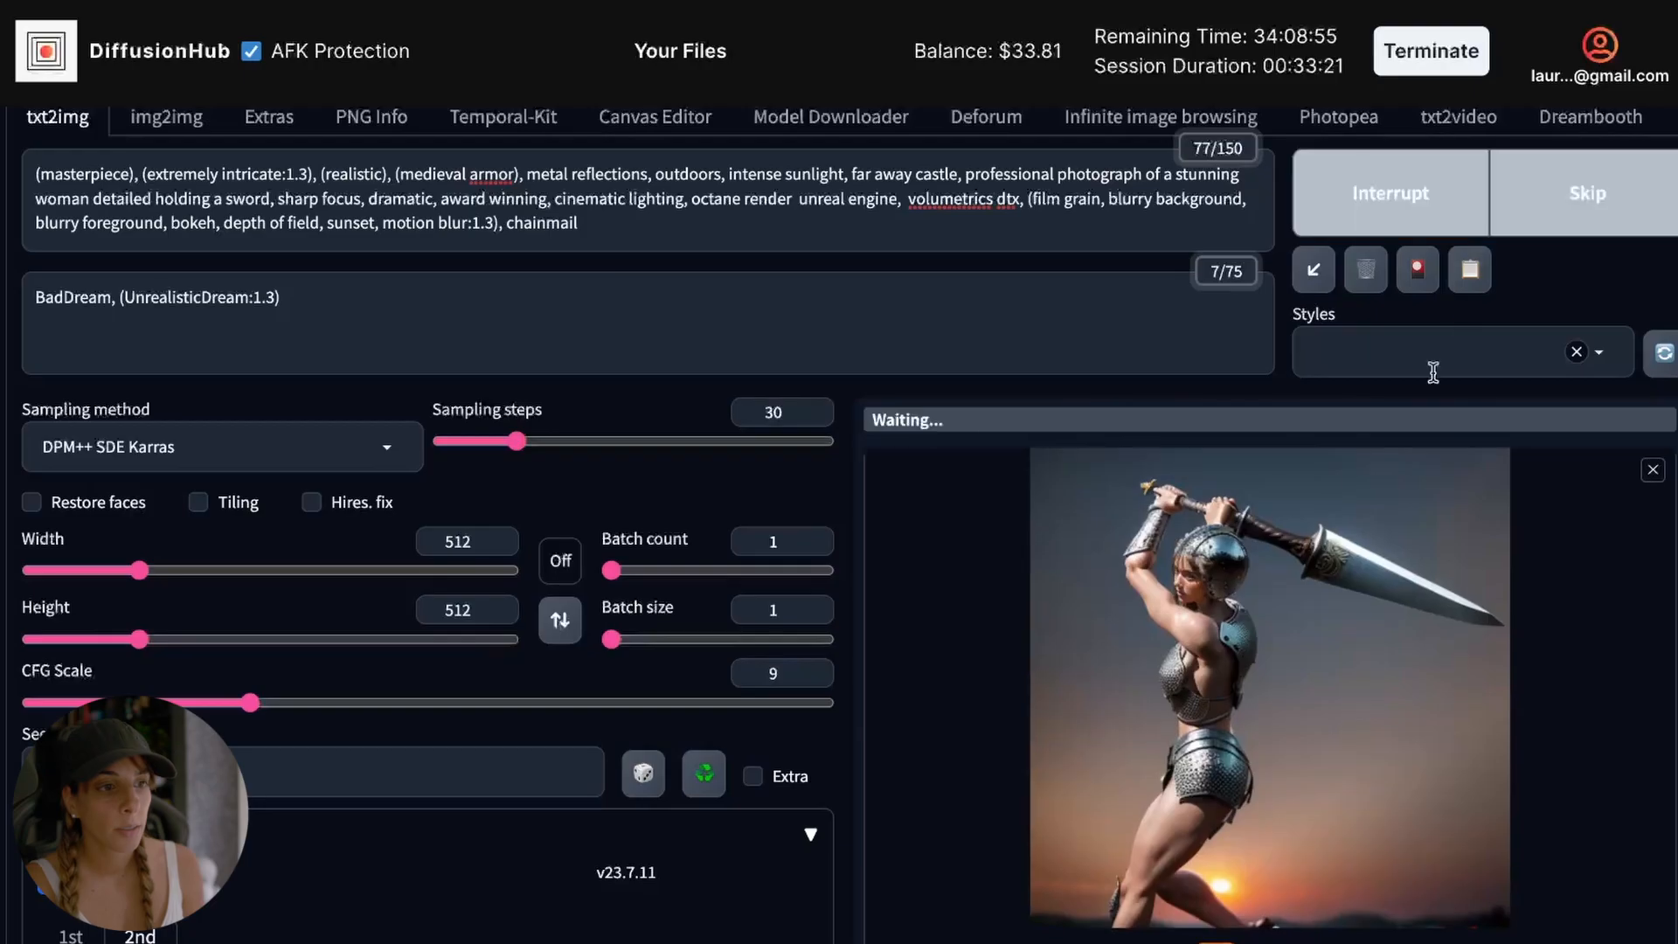
{"action": "scroll", "coordinate": [1497, 168], "scroll_direction": "down", "scroll_amount": 1}
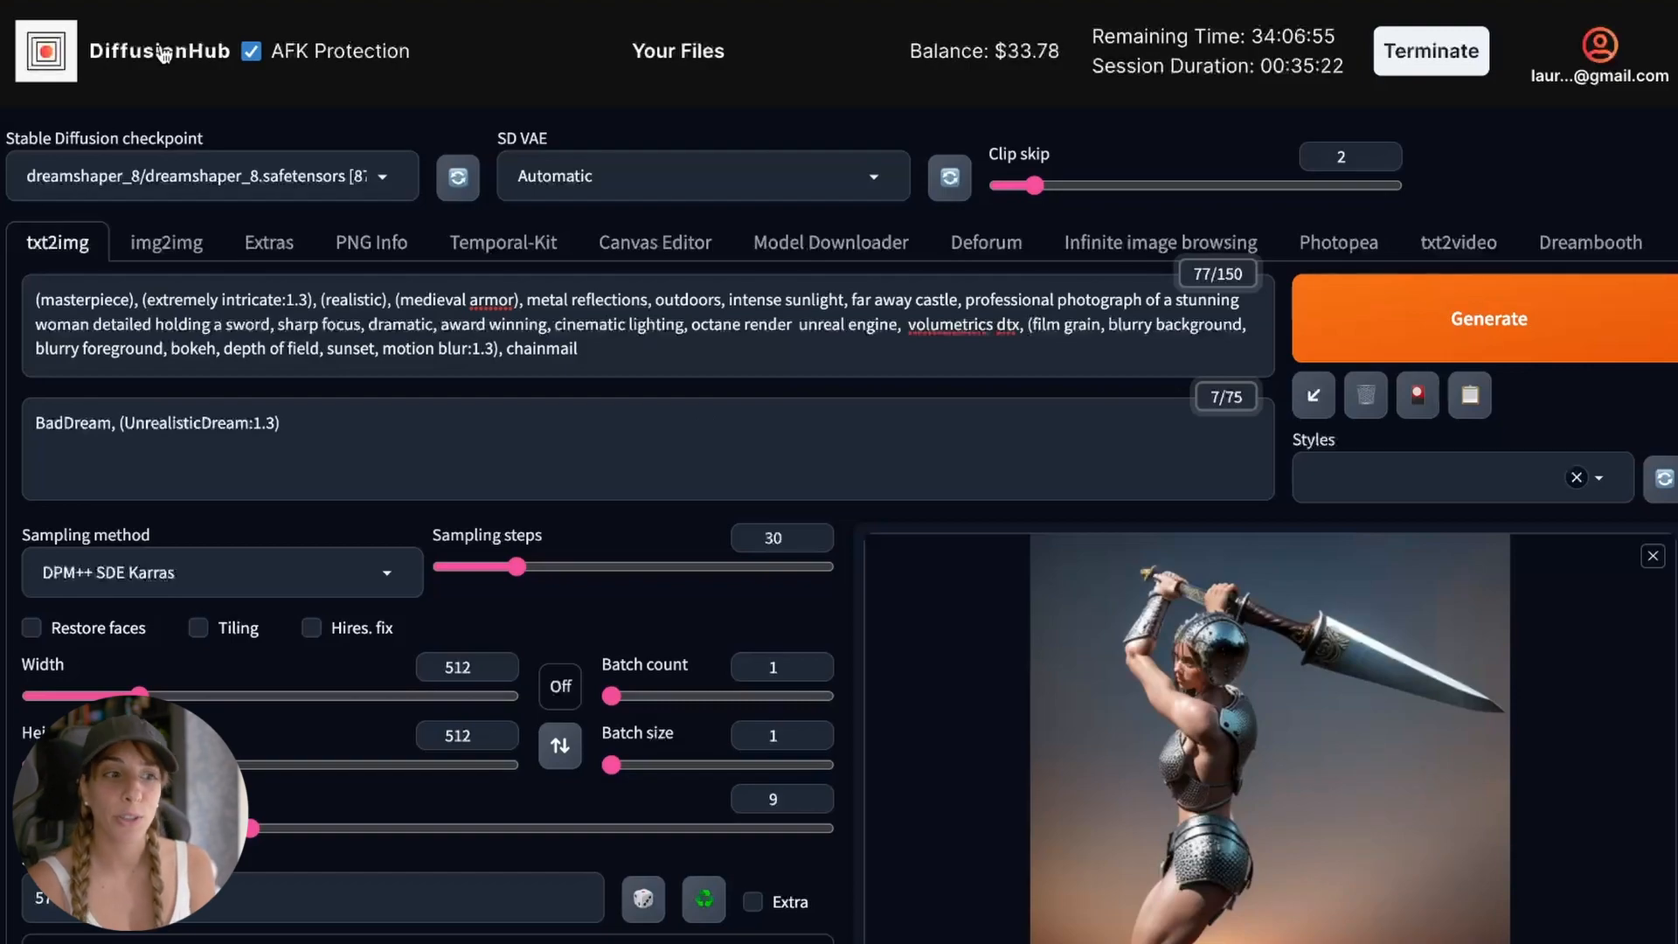
{"action": "left_click", "coordinate": [163, 54]}
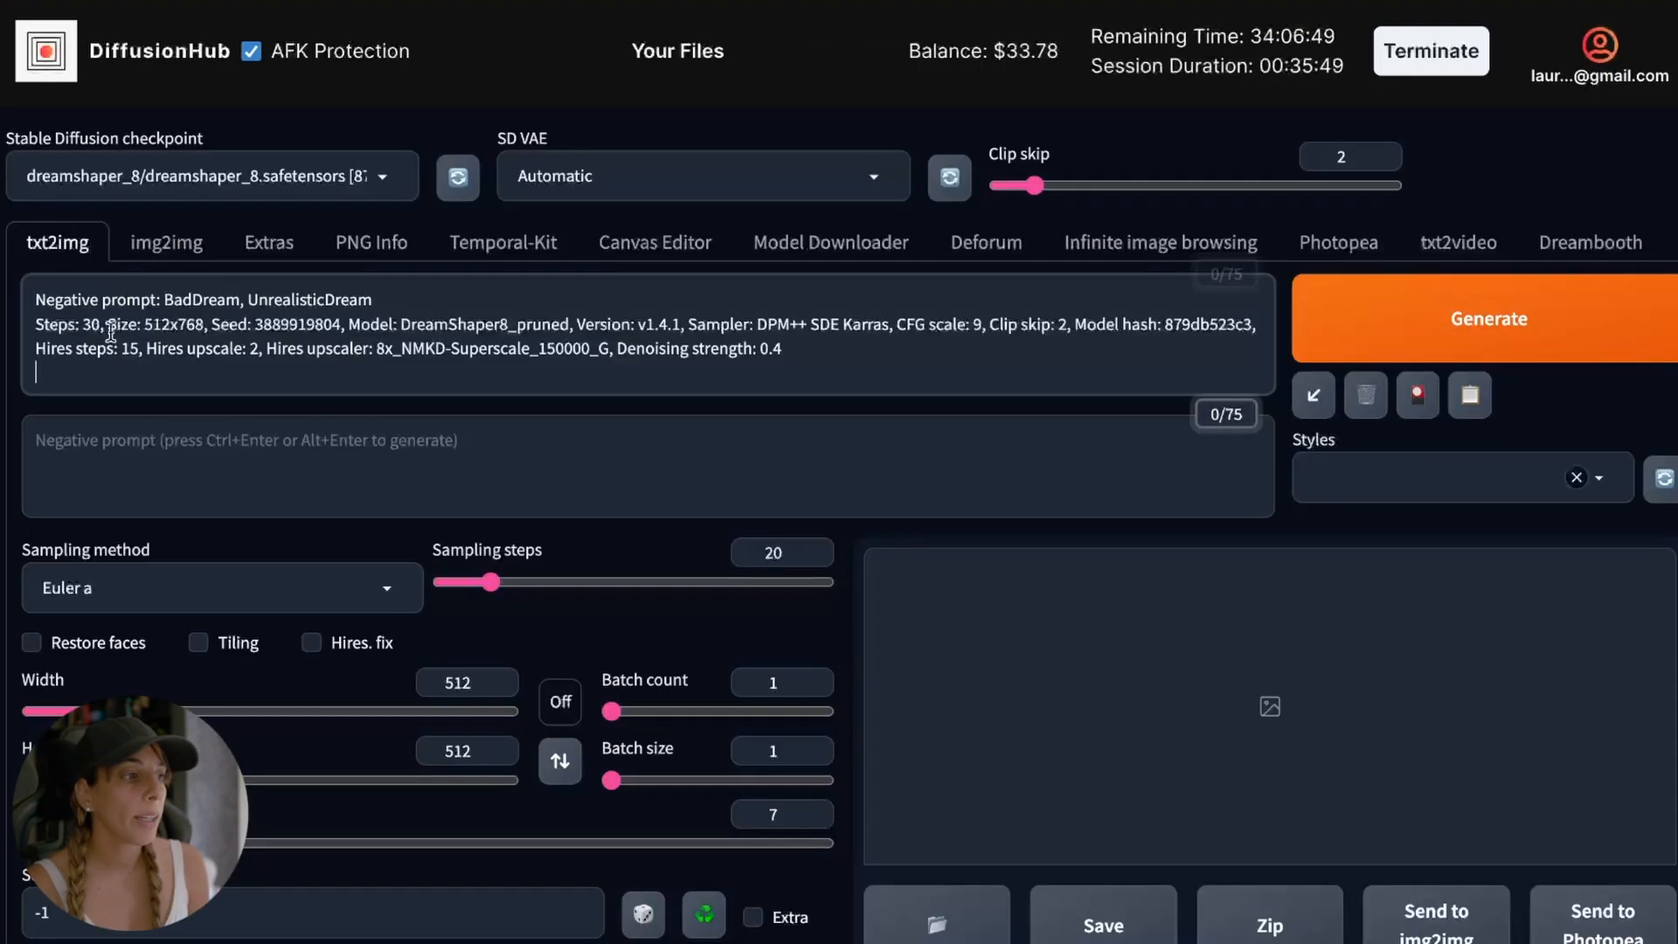
{"action": "left_click", "coordinate": [1313, 395]}
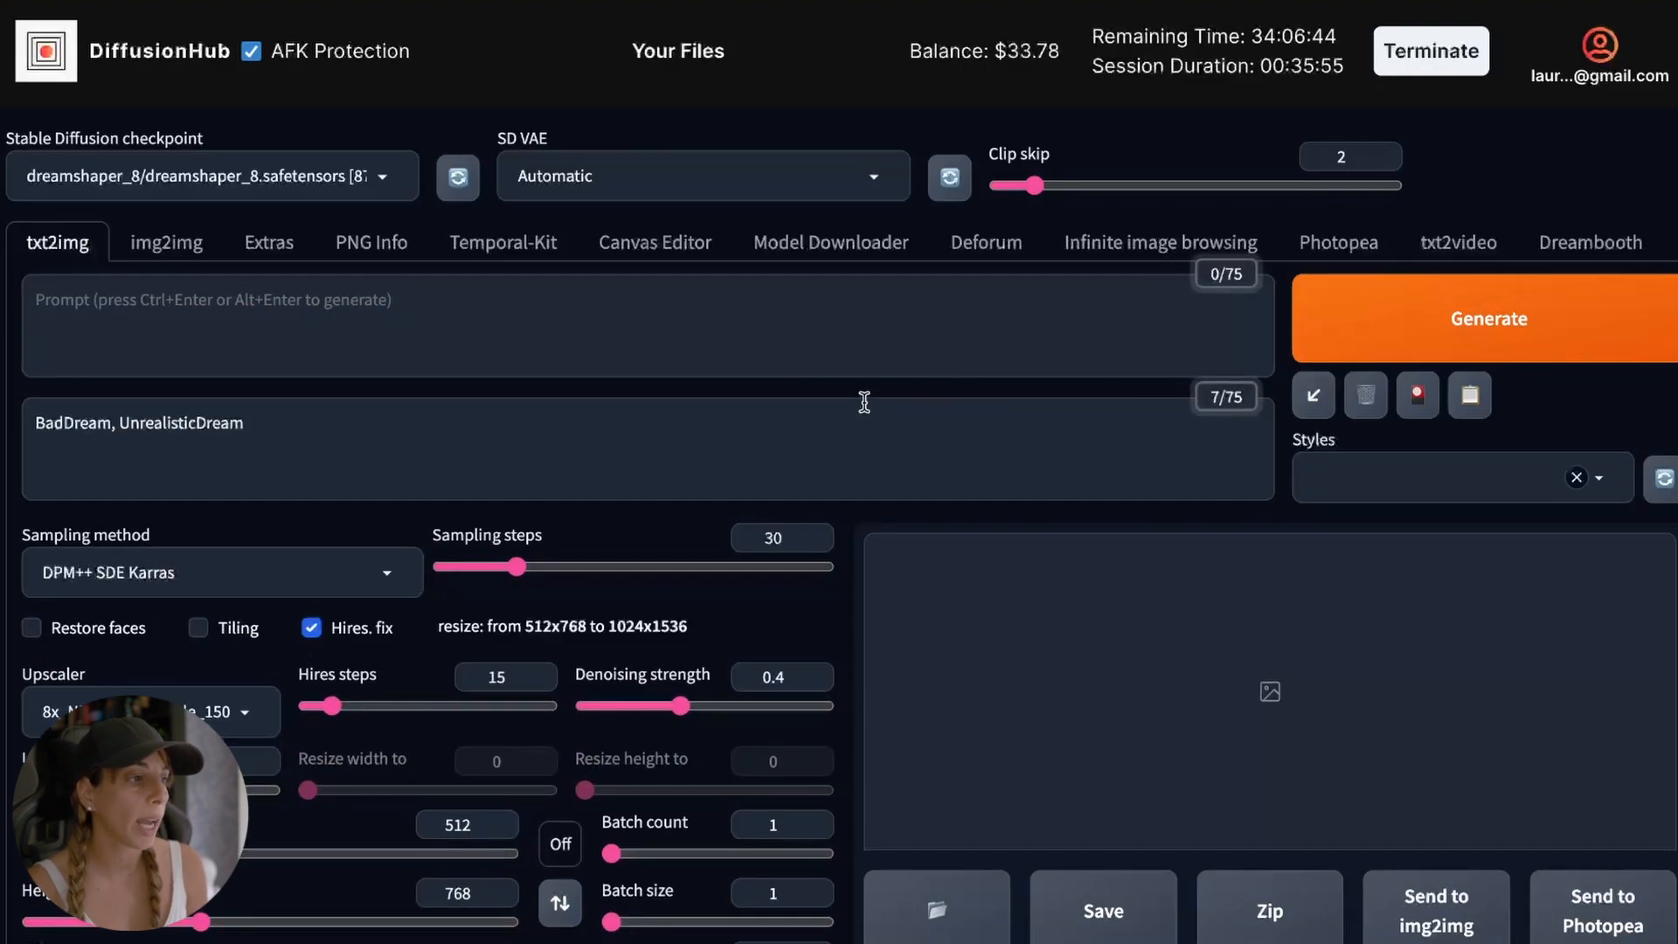
{"action": "scroll", "coordinate": [376, 594], "scroll_direction": "down", "scroll_amount": 1}
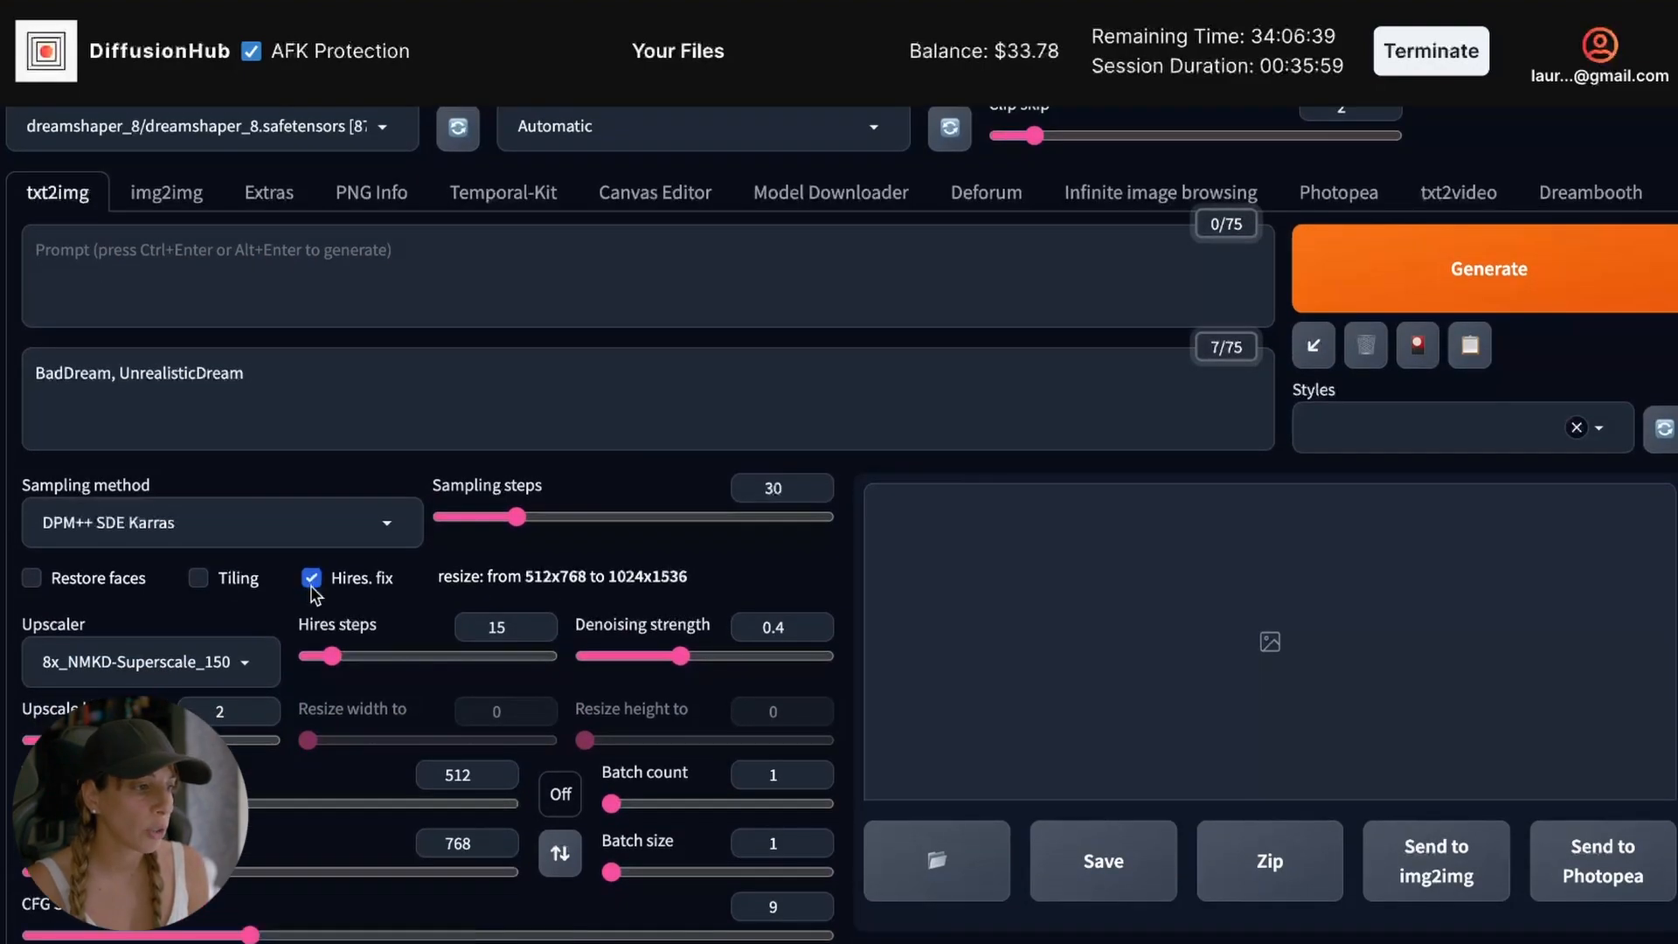
{"action": "left_click", "coordinate": [311, 578]}
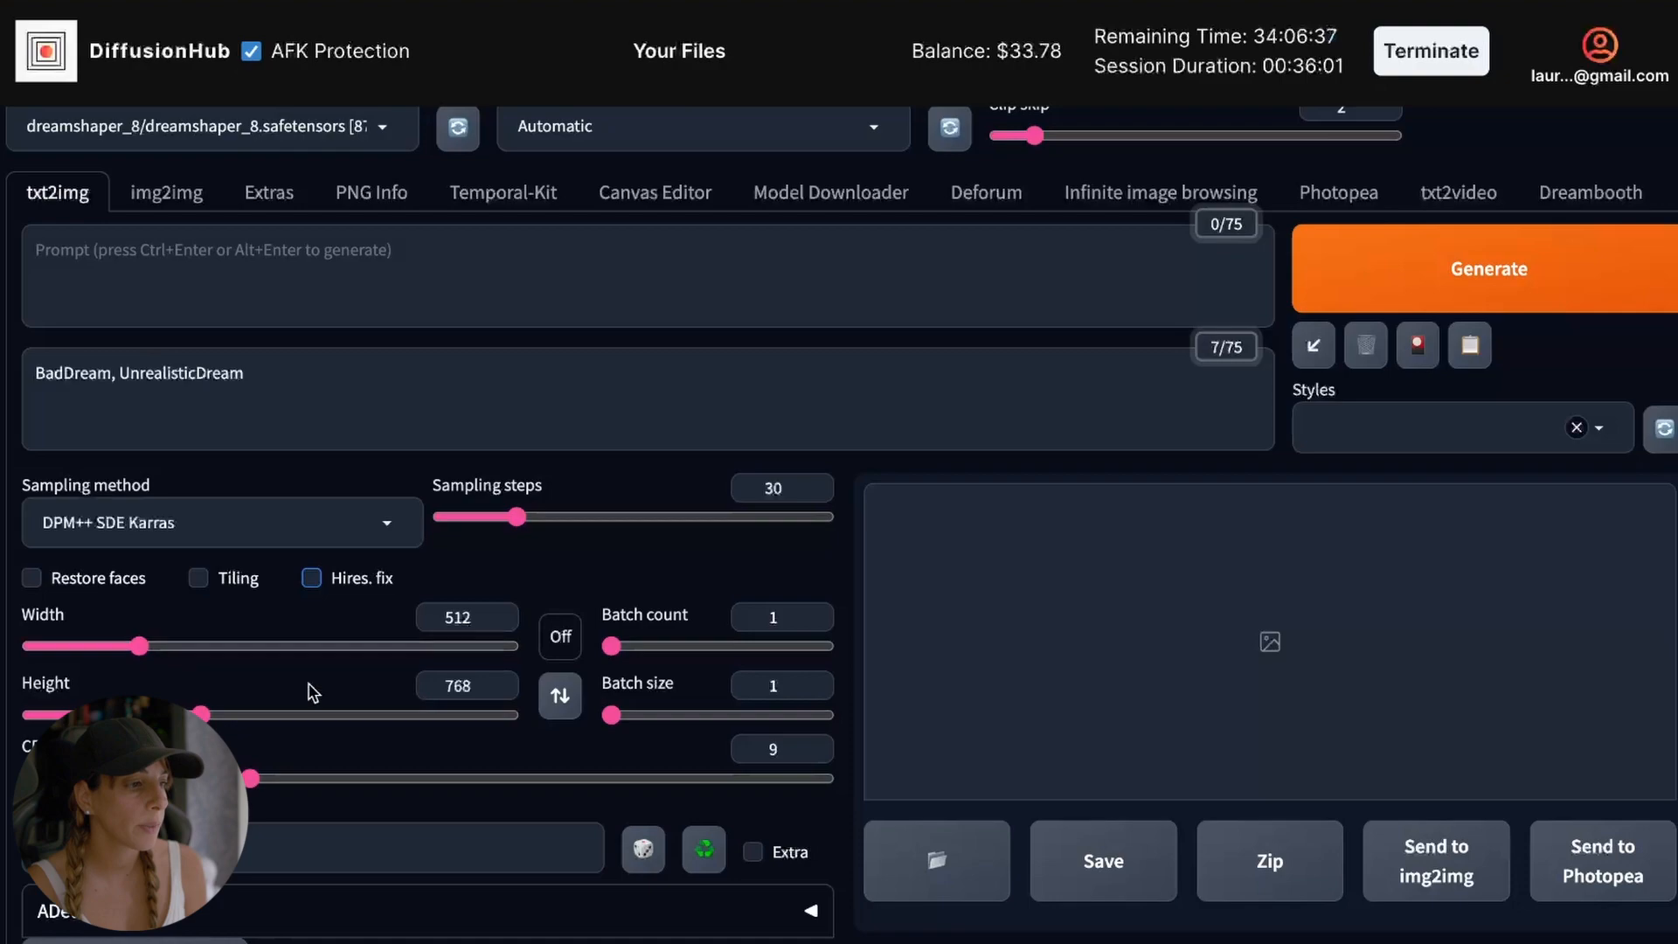
Expand the Regional Prompter settings and activate the extension.
{"action": "scroll", "coordinate": [400, 706], "scroll_direction": "down", "scroll_amount": 1}
{"action": "scroll", "coordinate": [400, 706], "scroll_direction": "down", "scroll_amount": 2}
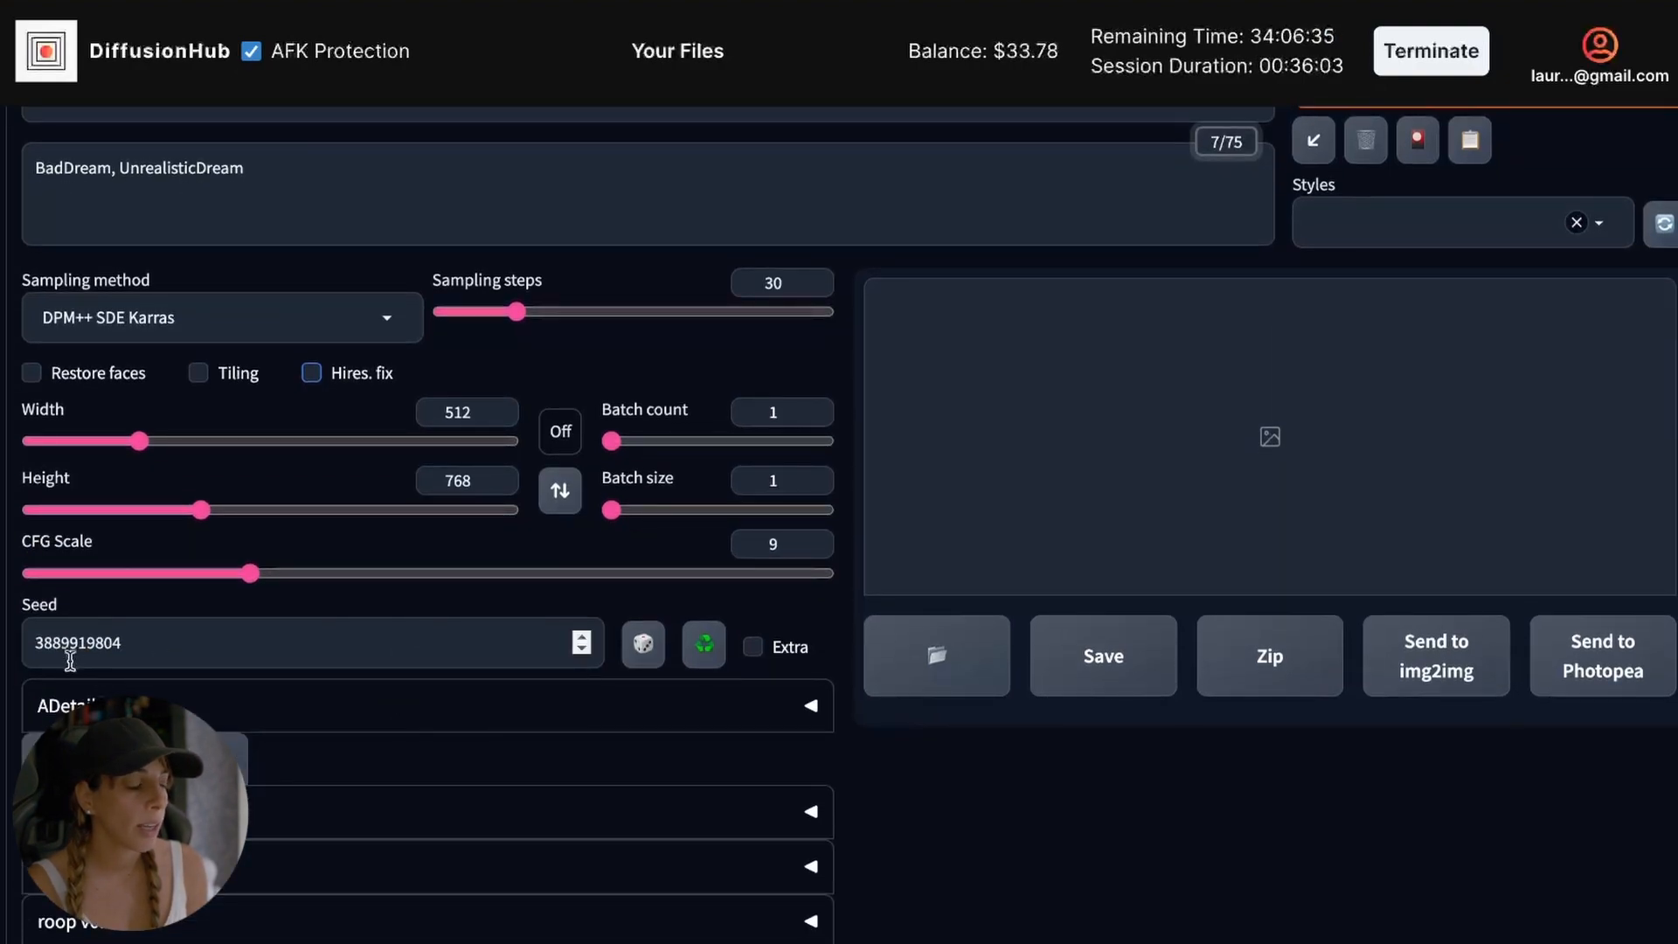
{"action": "scroll", "coordinate": [308, 730], "scroll_direction": "down", "scroll_amount": 1}
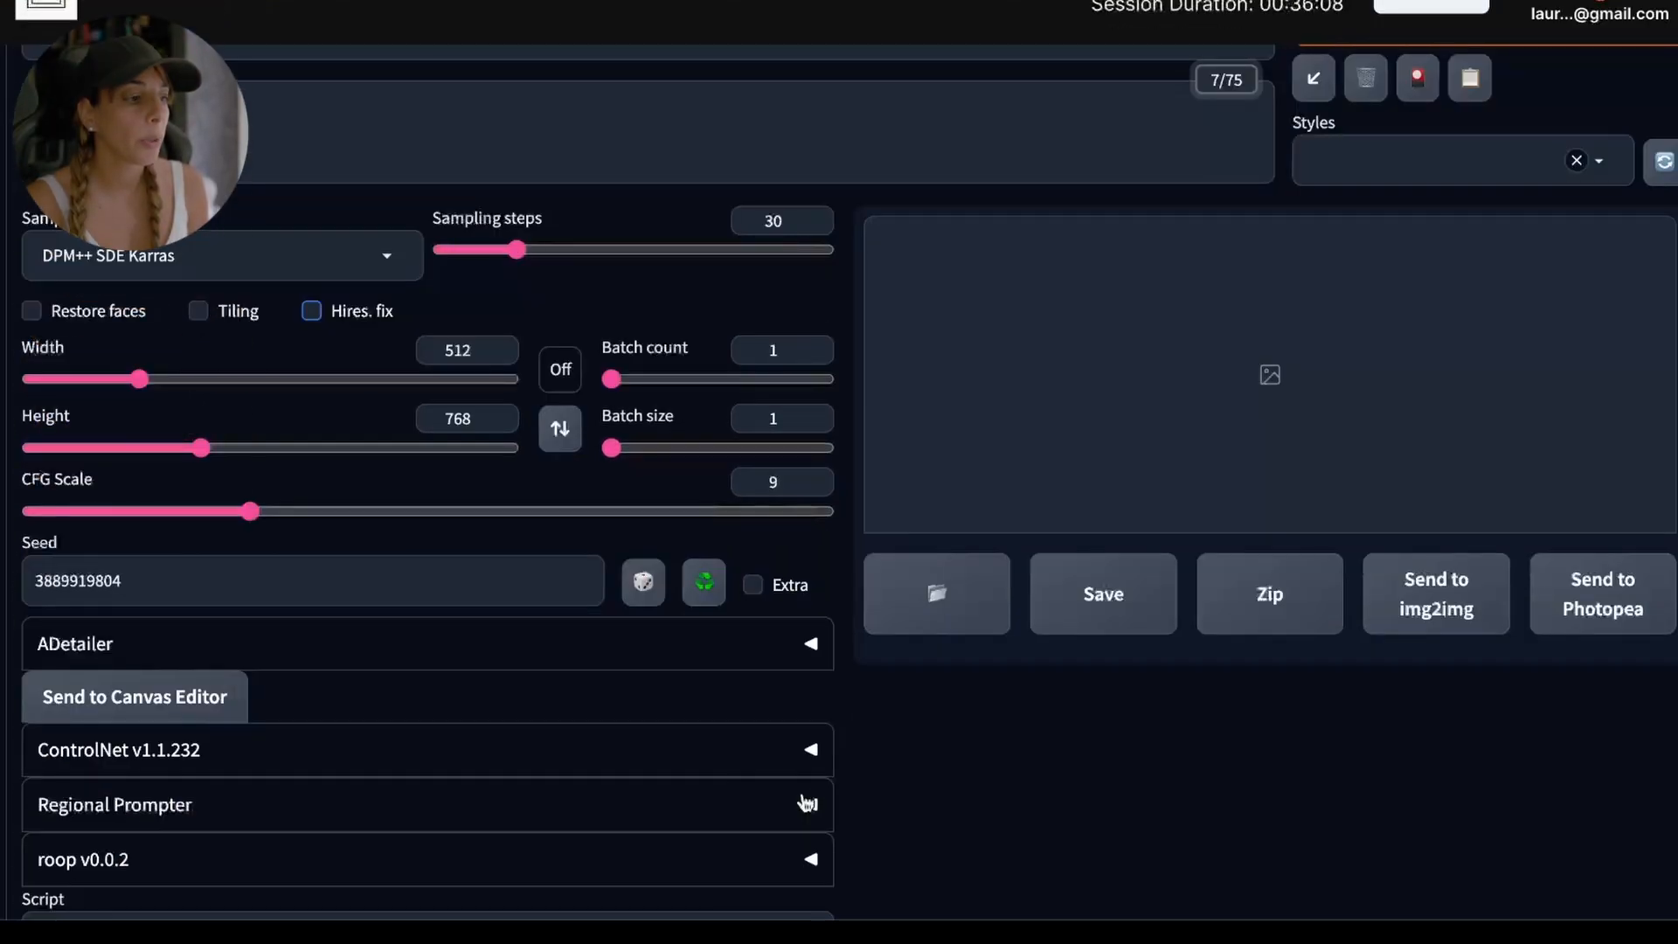
{"action": "left_click", "coordinate": [810, 803]}
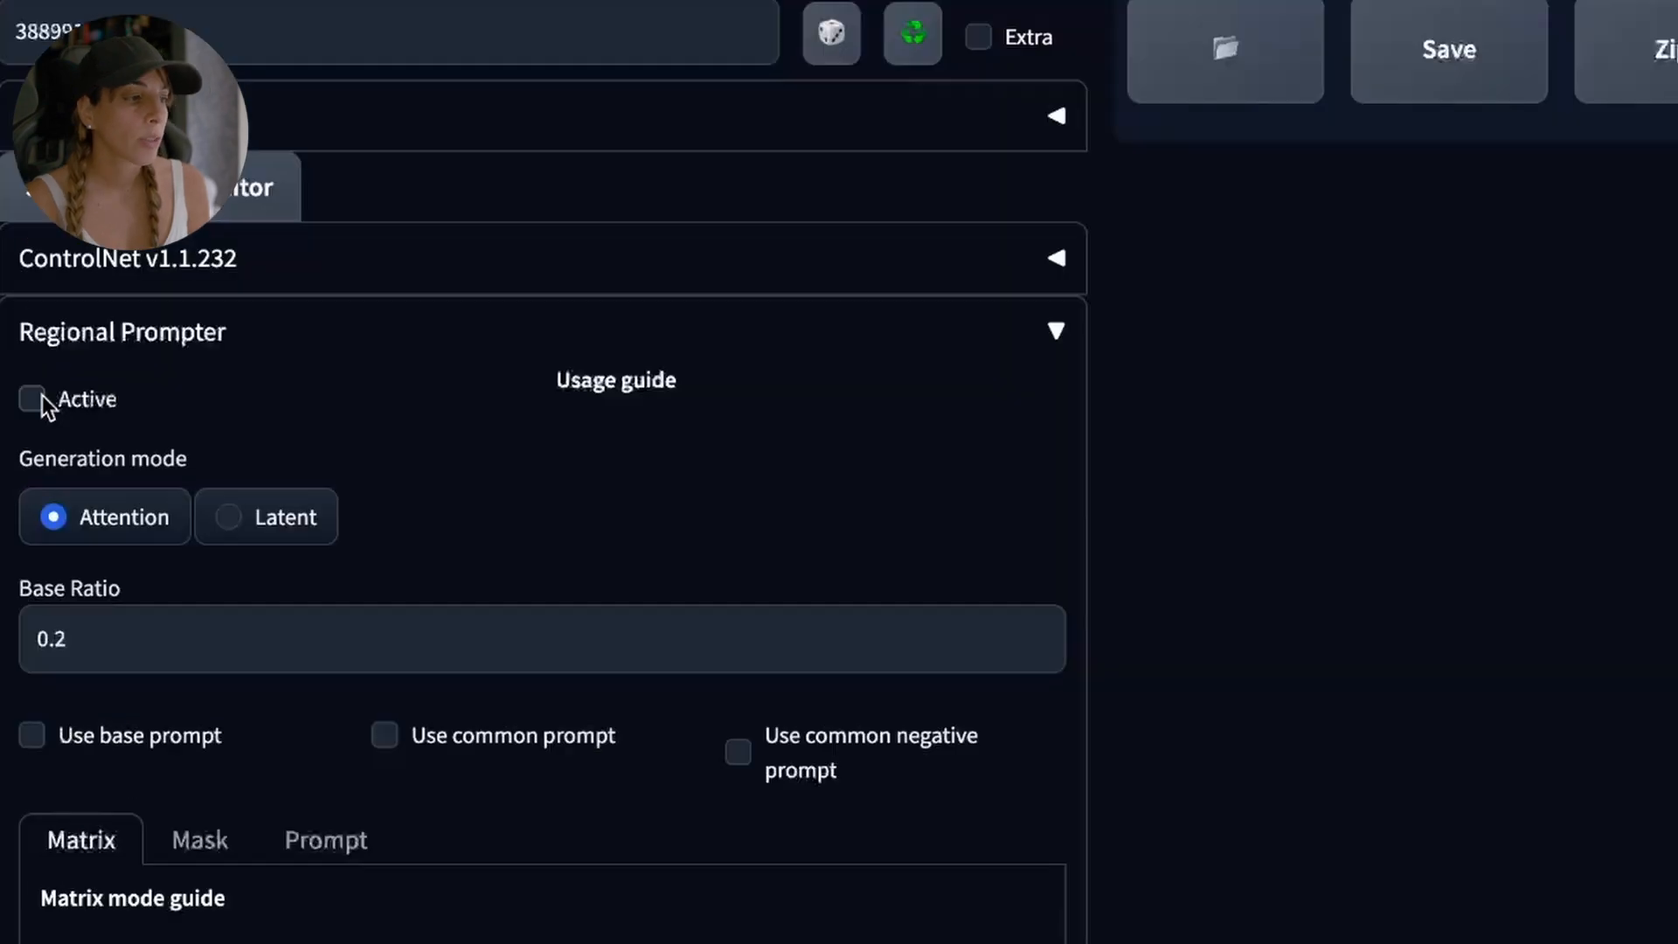
{"action": "left_click", "coordinate": [47, 855]}
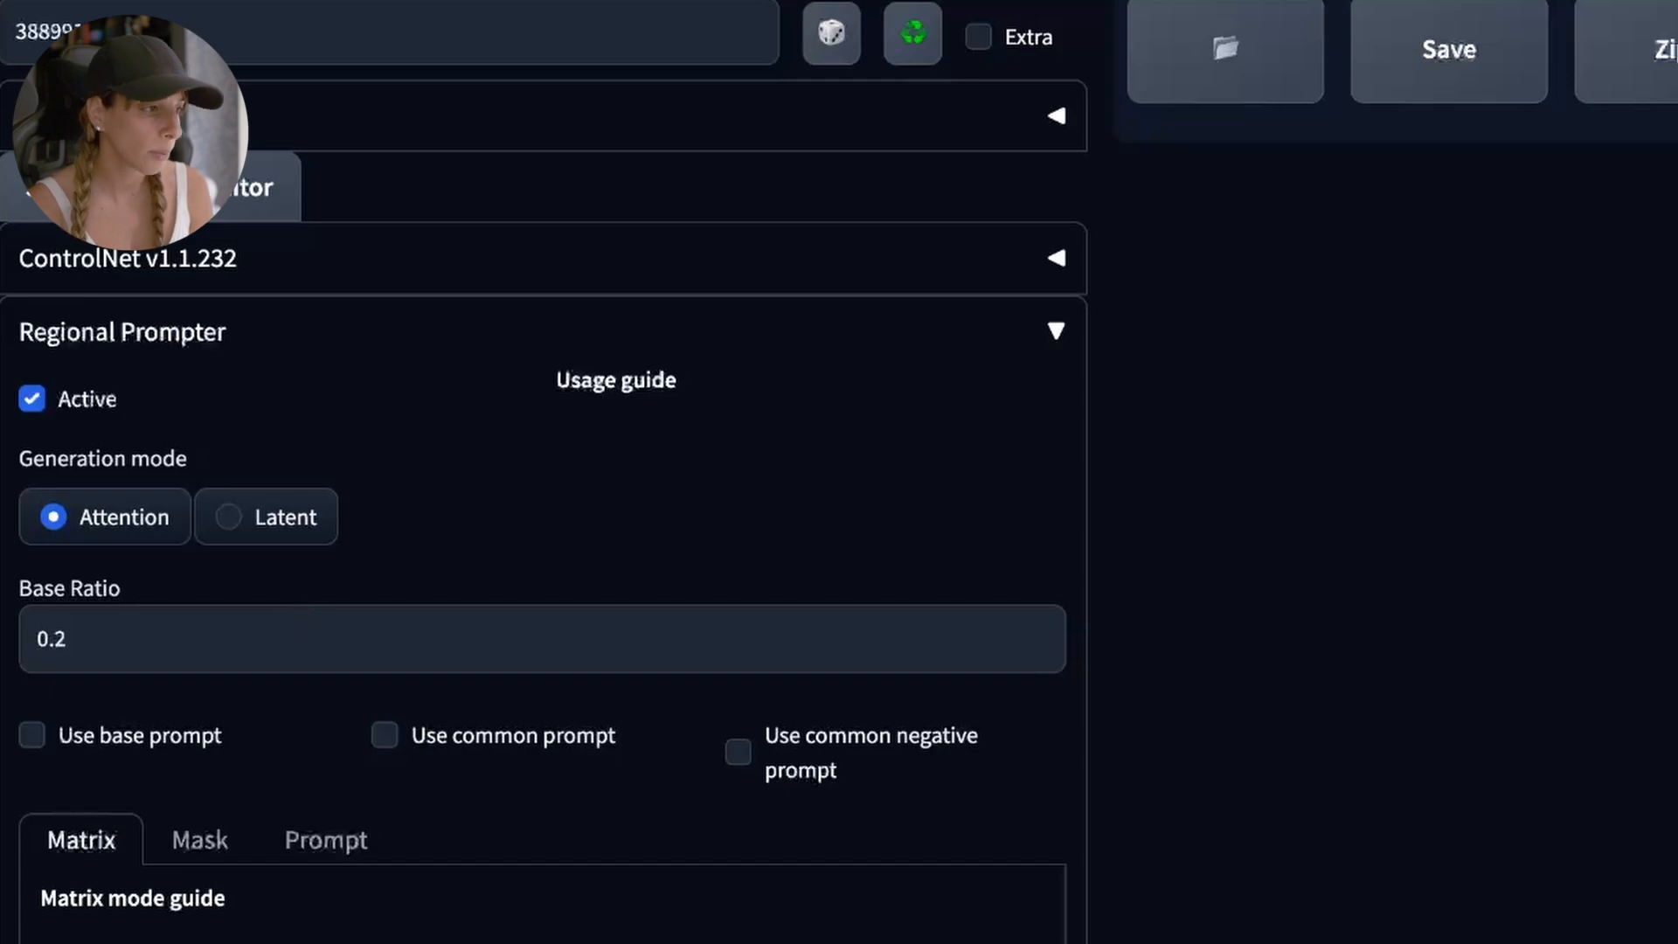
Visualize the horizontal split template with a divide ratio of 1;1;1 and view its regions.
{"action": "scroll", "coordinate": [678, 658], "scroll_direction": "down", "scroll_amount": 4}
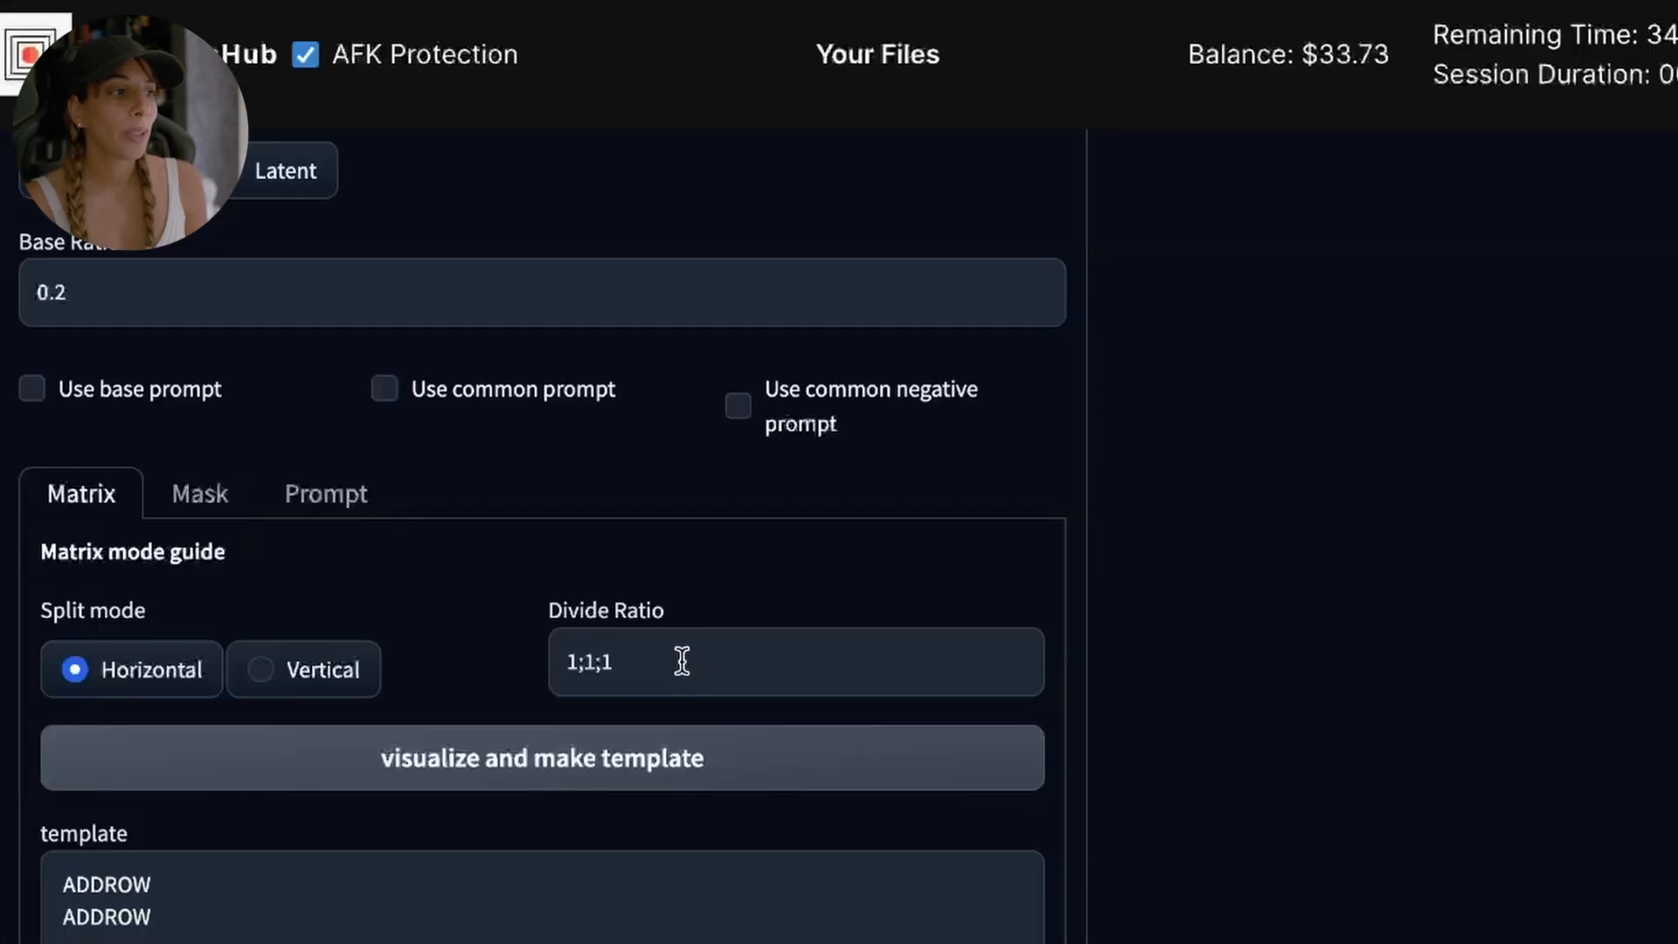
{"action": "left_click", "coordinate": [427, 734]}
{"action": "scroll", "coordinate": [424, 737], "scroll_direction": "down", "scroll_amount": 3}
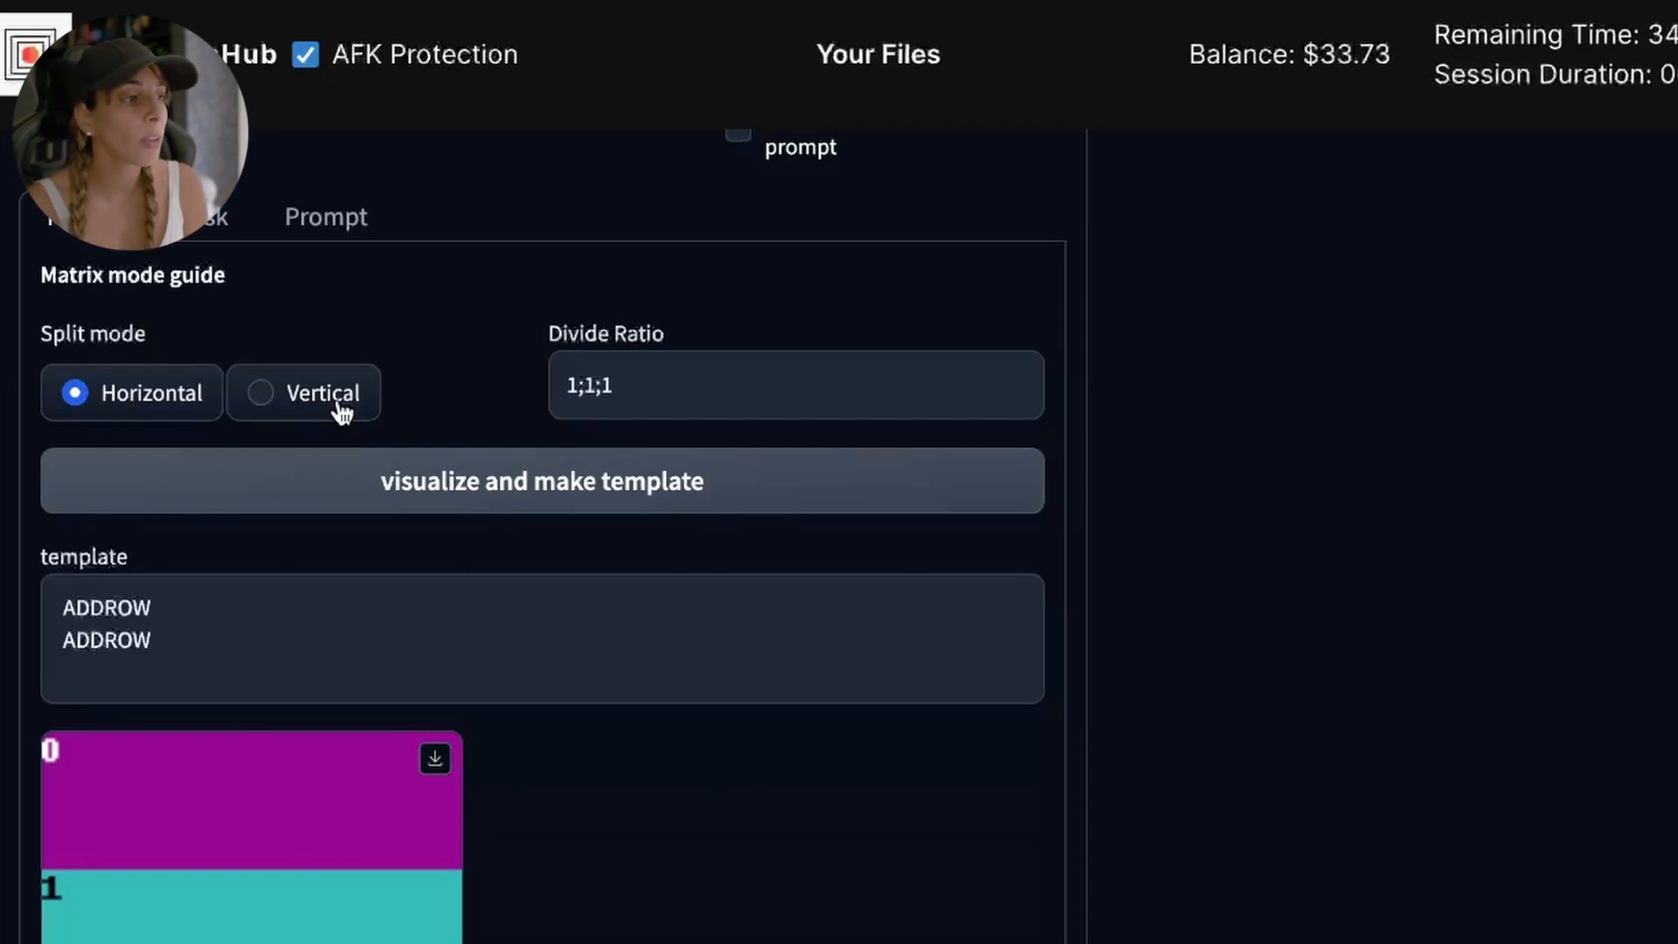
{"action": "left_click", "coordinate": [666, 393]}
{"action": "left_click_drag", "start_coordinate": [667, 392], "coordinate": [536, 374]}
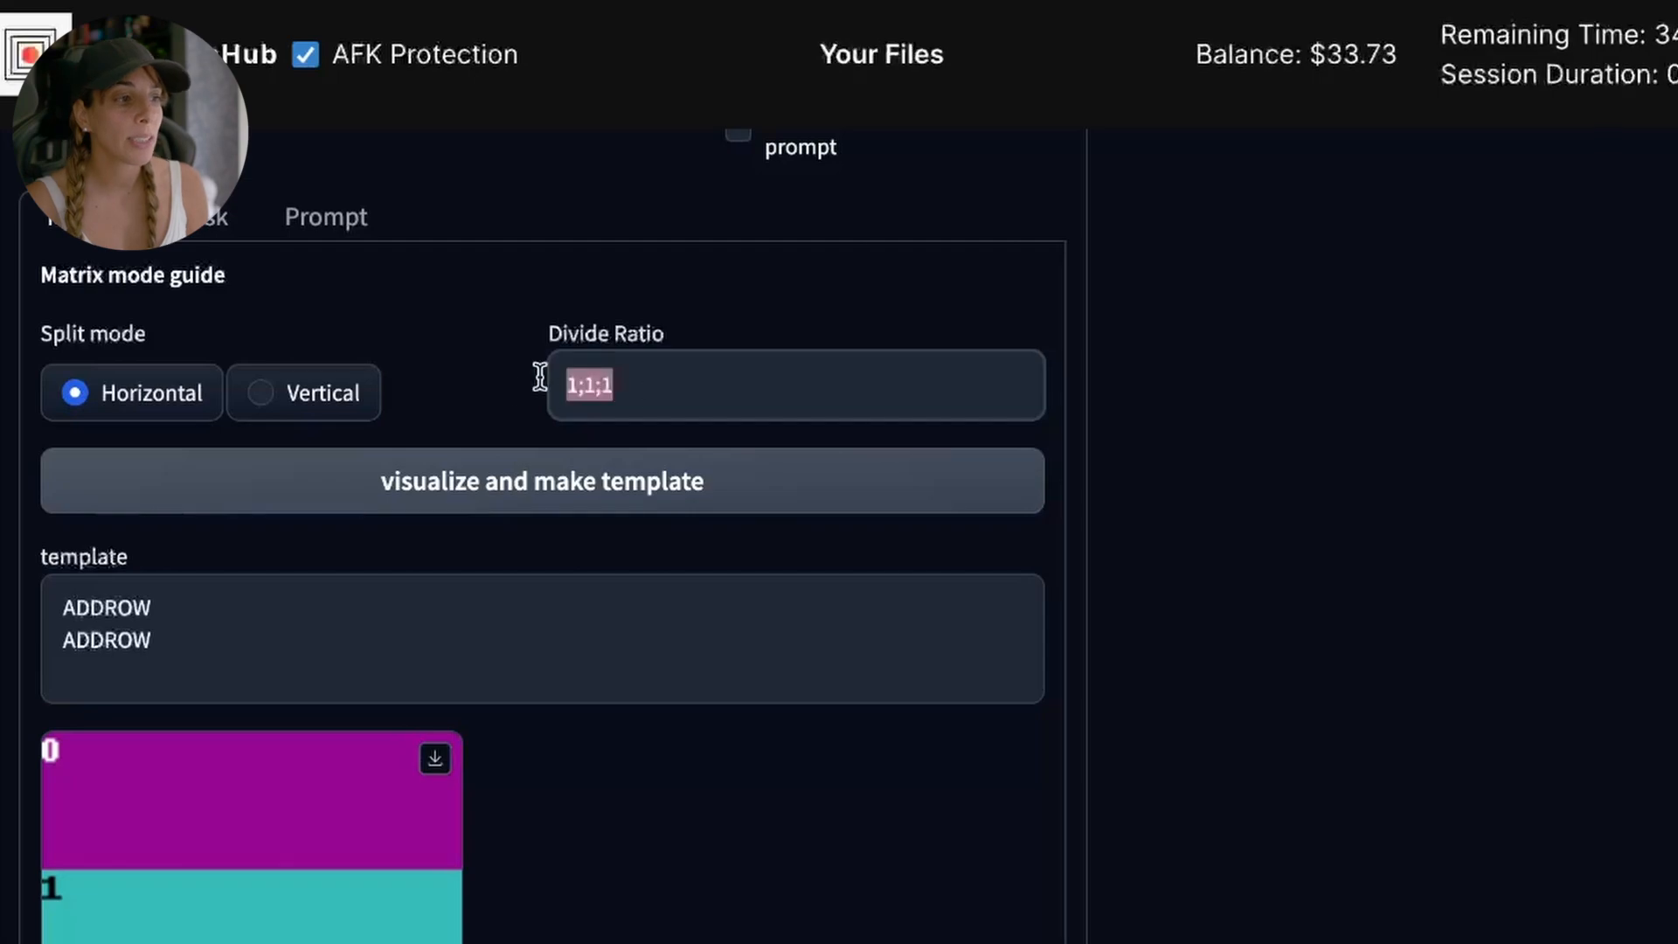
{"action": "left_click", "coordinate": [688, 390]}
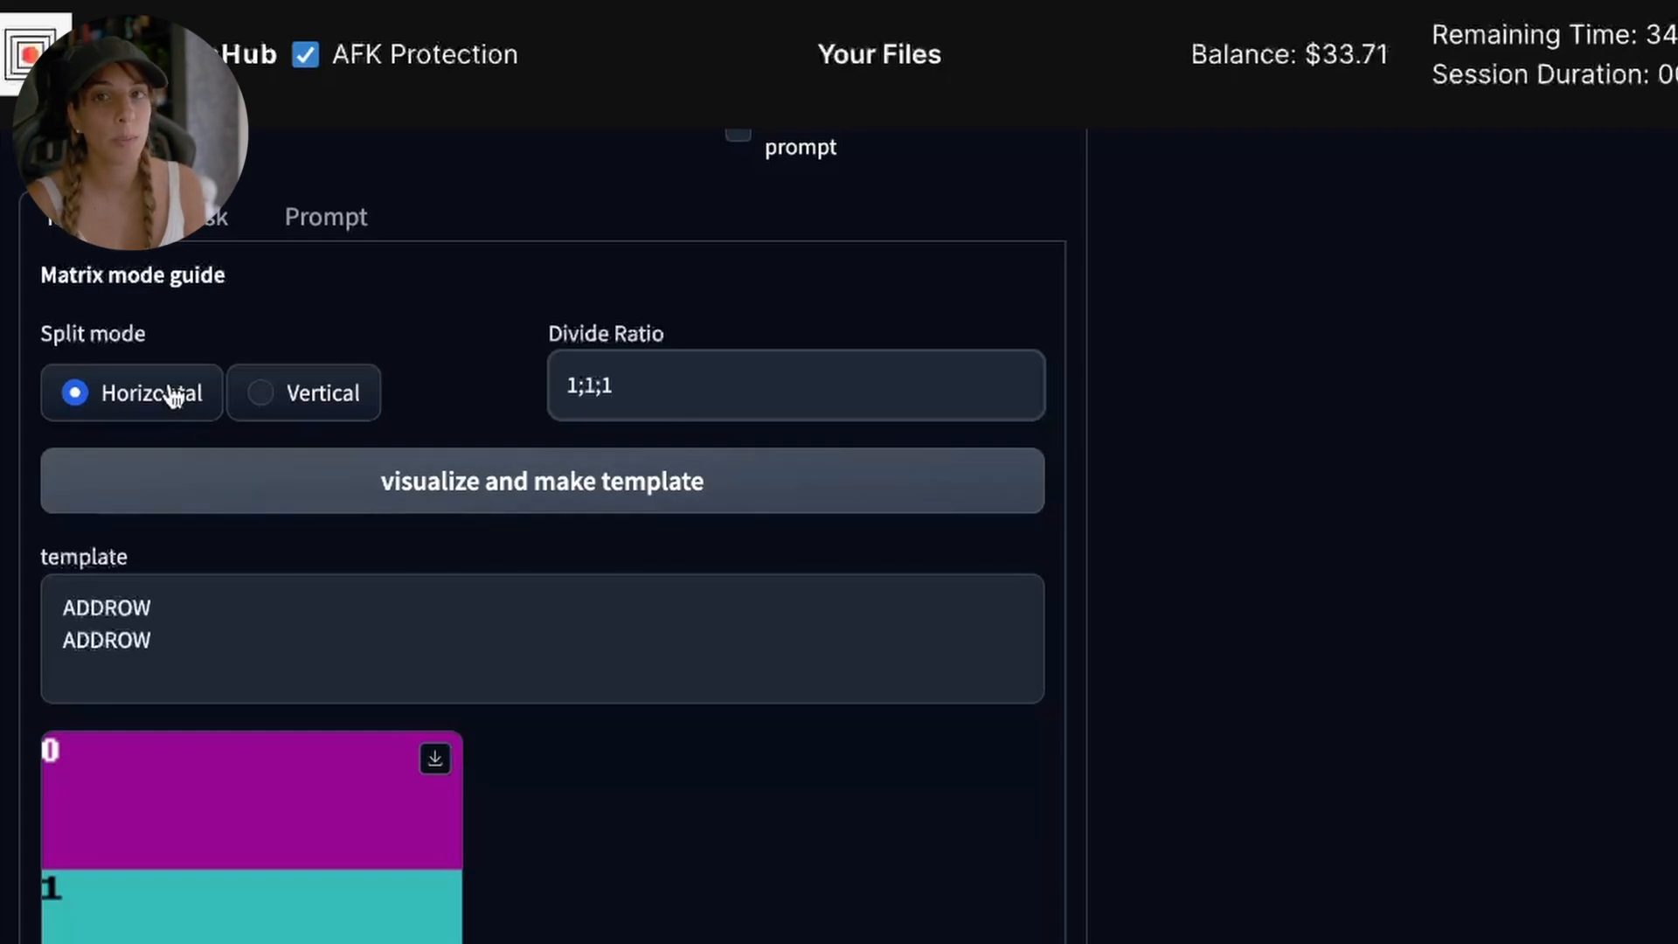
{"action": "left_click", "coordinate": [500, 479]}
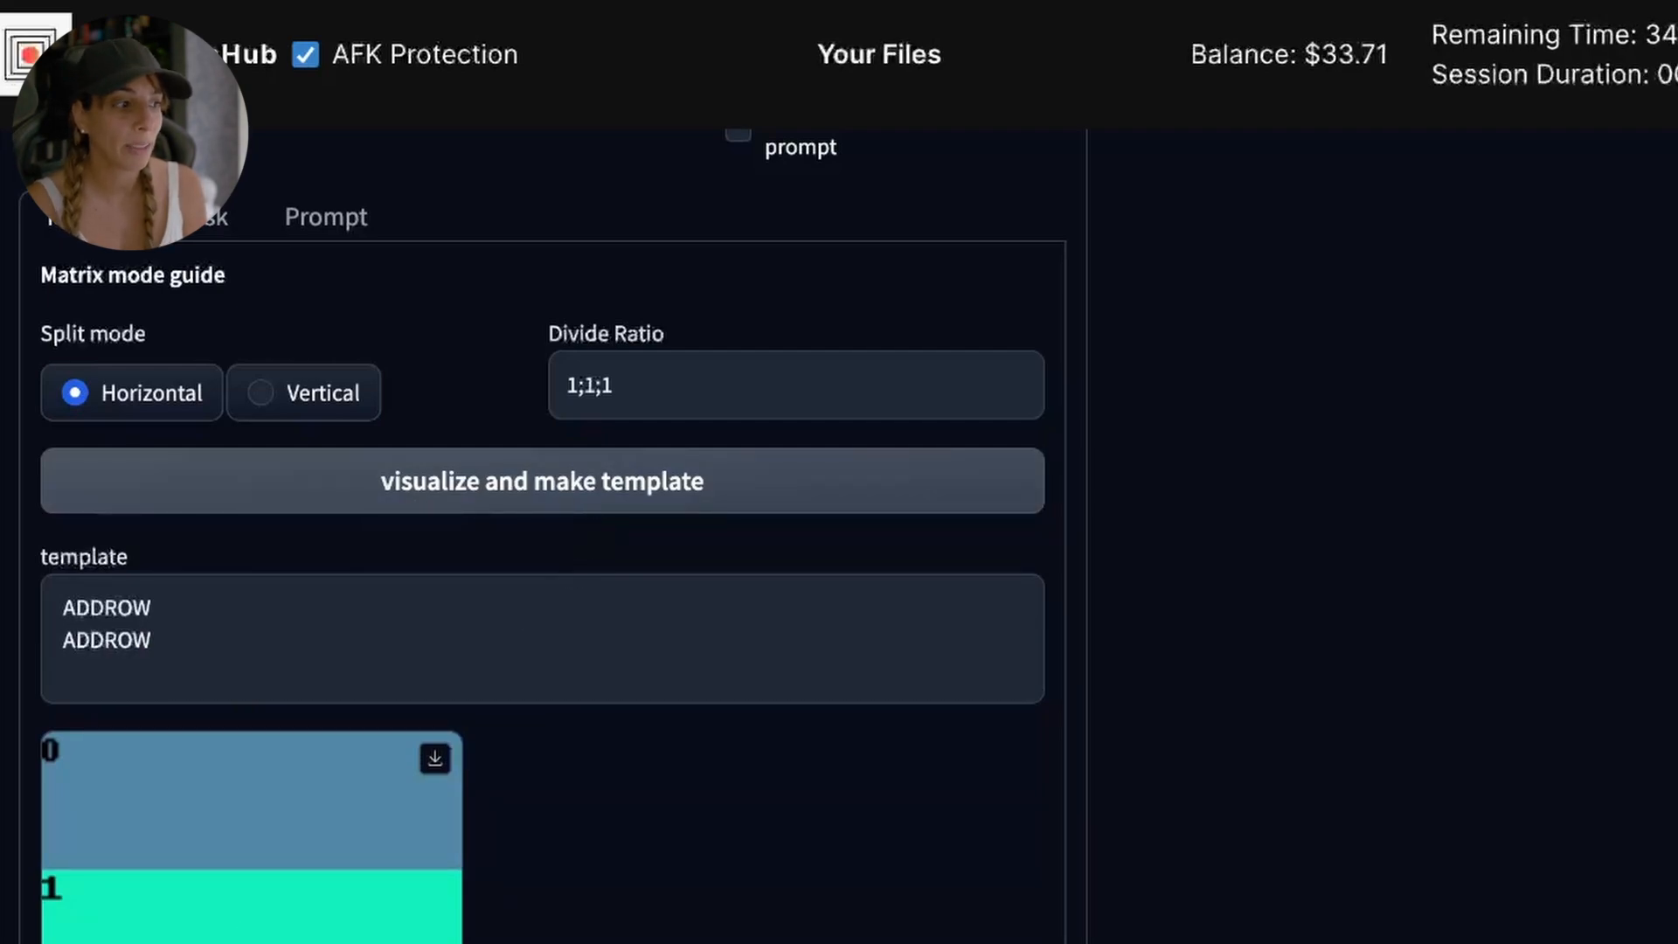
{"action": "scroll", "coordinate": [282, 739], "scroll_direction": "down", "scroll_amount": 3}
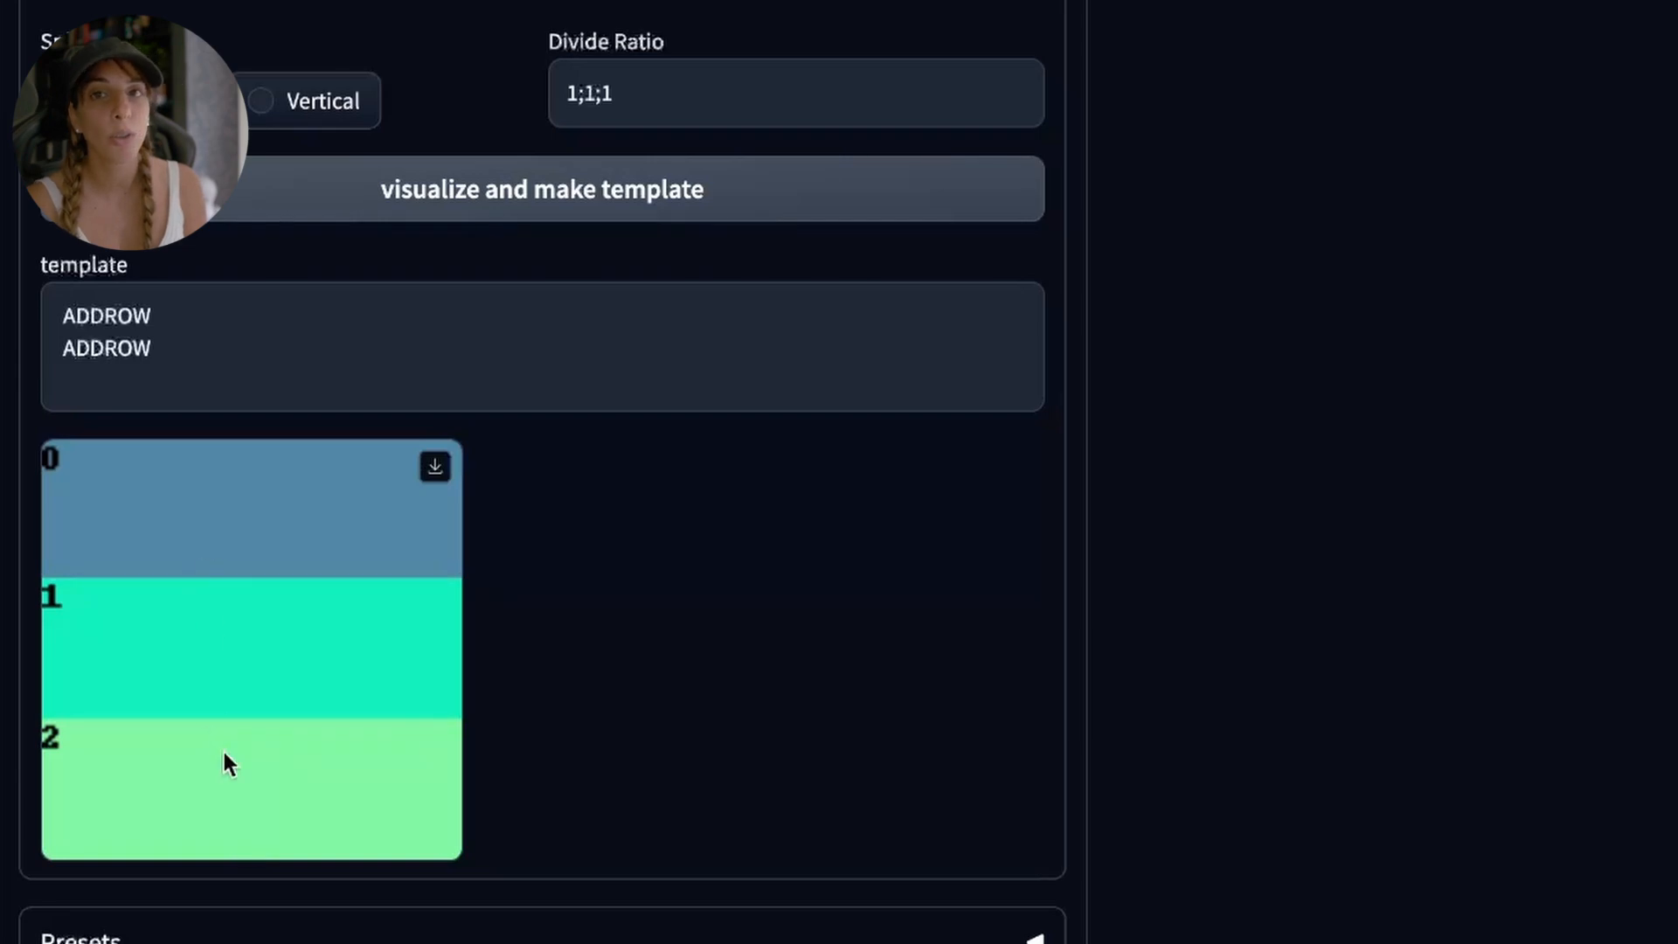
Set the divide ratio to 1;1;2 and regenerate the region template.
{"action": "scroll", "coordinate": [323, 738], "scroll_direction": "up", "scroll_amount": 3}
{"action": "left_click", "coordinate": [689, 386]}
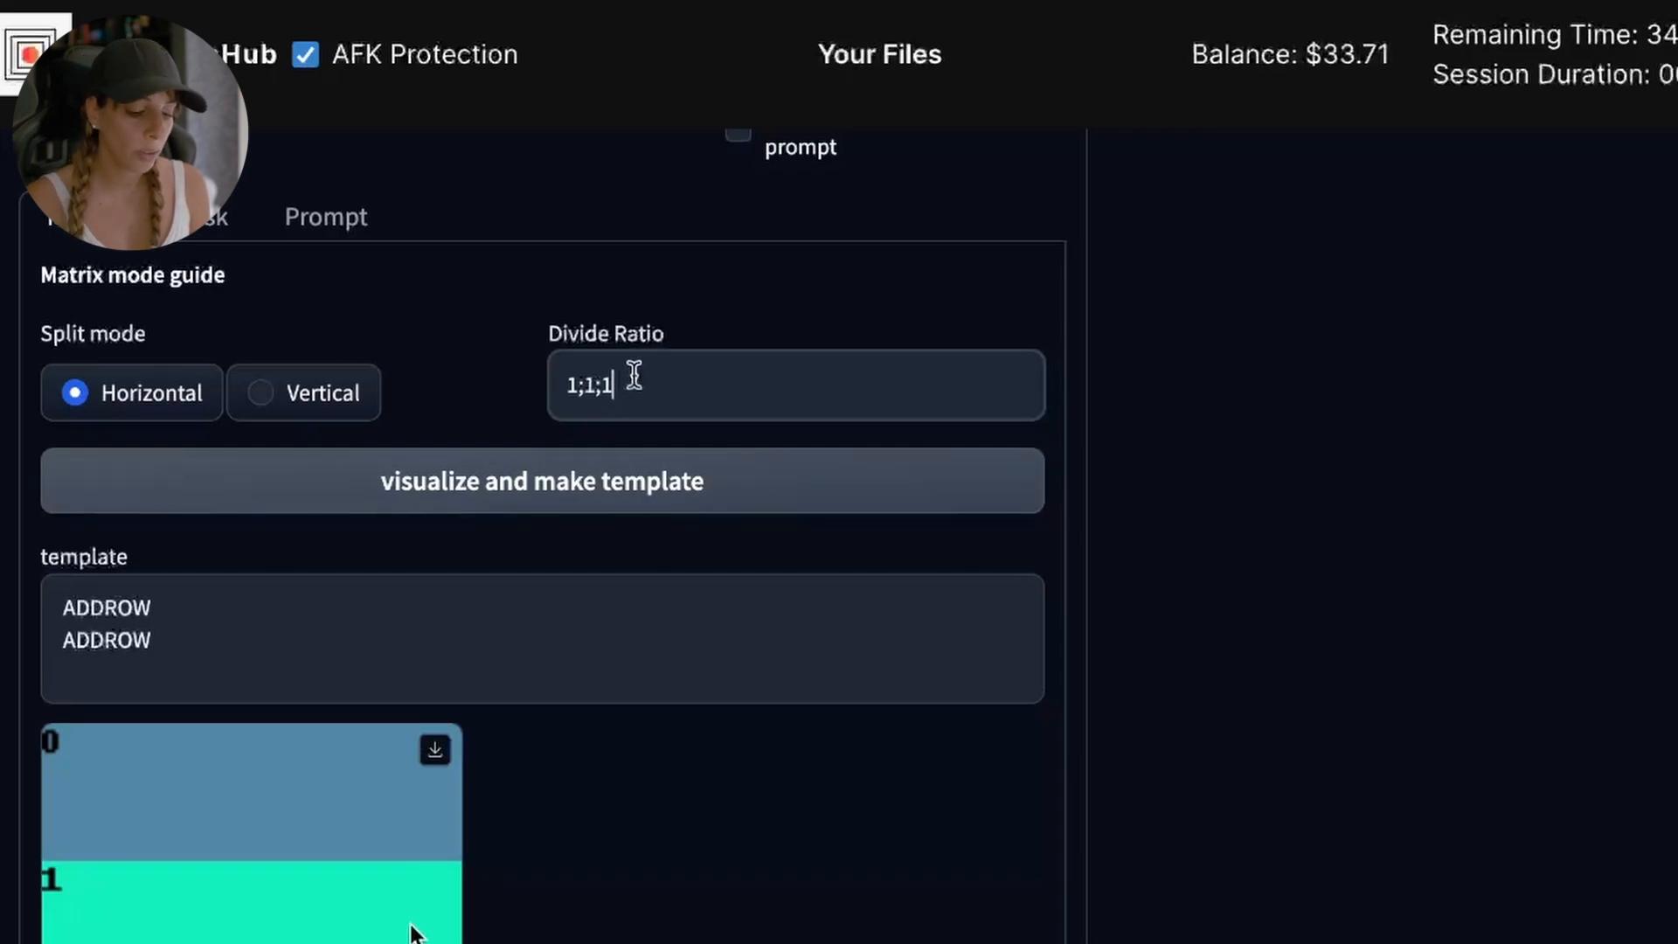
{"action": "key", "text": "BackSpace"}
{"action": "type", "text": "2"}
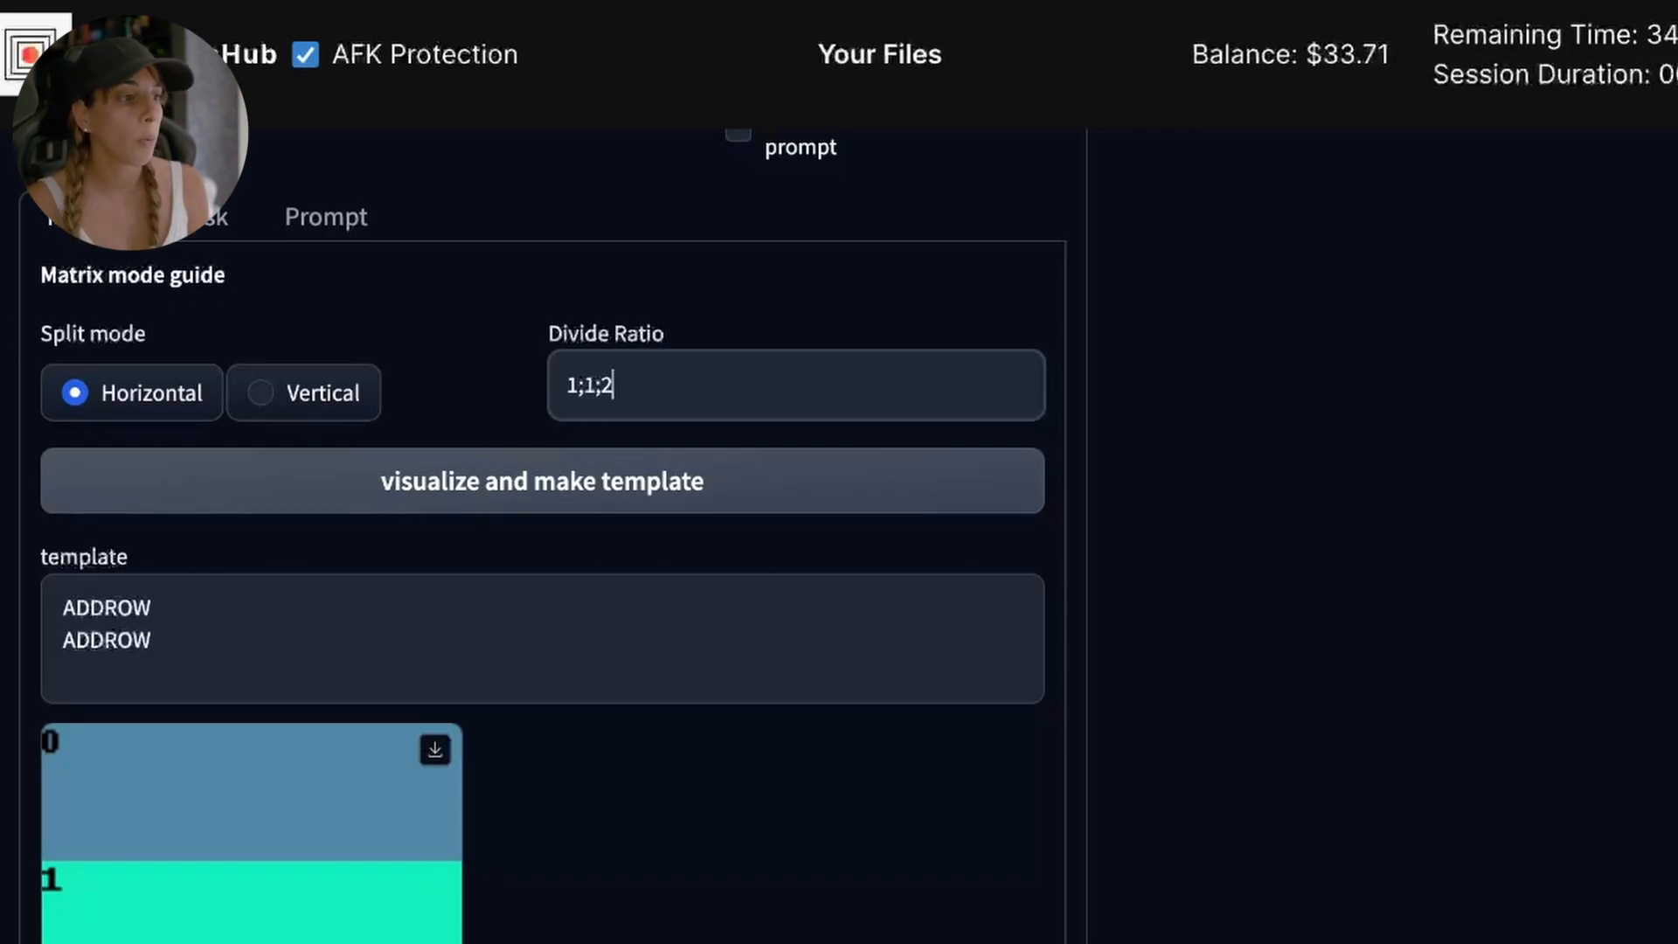
{"action": "left_click", "coordinate": [551, 489]}
{"action": "scroll", "coordinate": [551, 489], "scroll_direction": "down", "scroll_amount": 3}
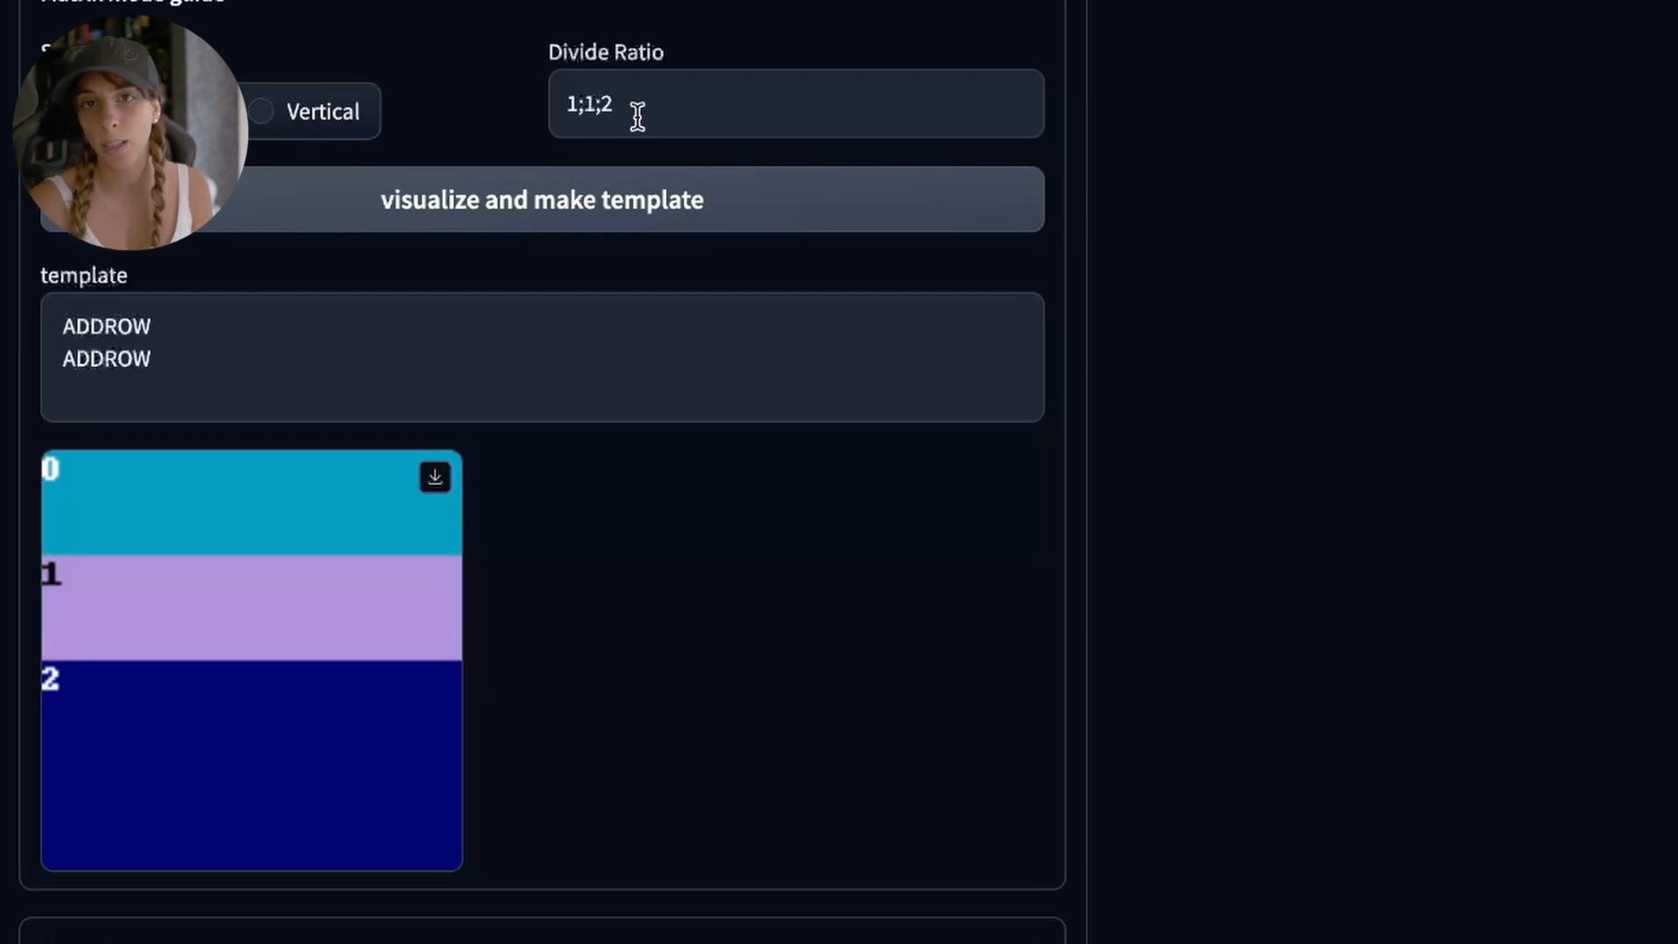
Extend the divide ratio to 1;1;2,1,1 to split the last row into two equal columns and regenerate the template.
{"action": "left_click", "coordinate": [708, 103]}
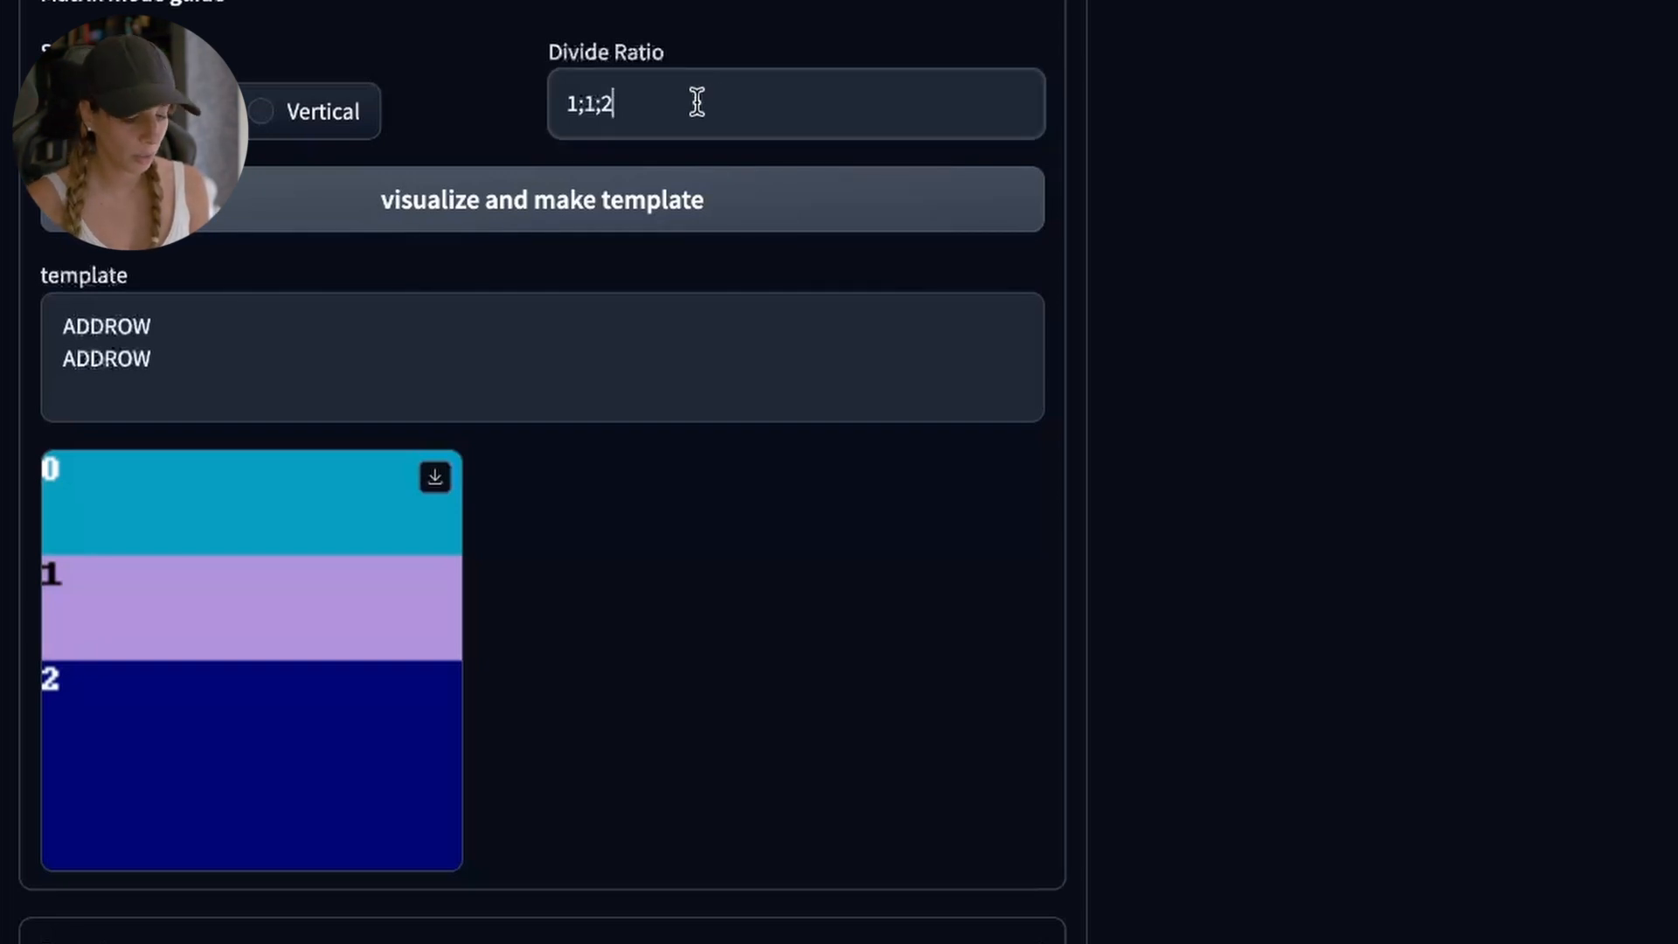
{"action": "type", "text": ",1"}
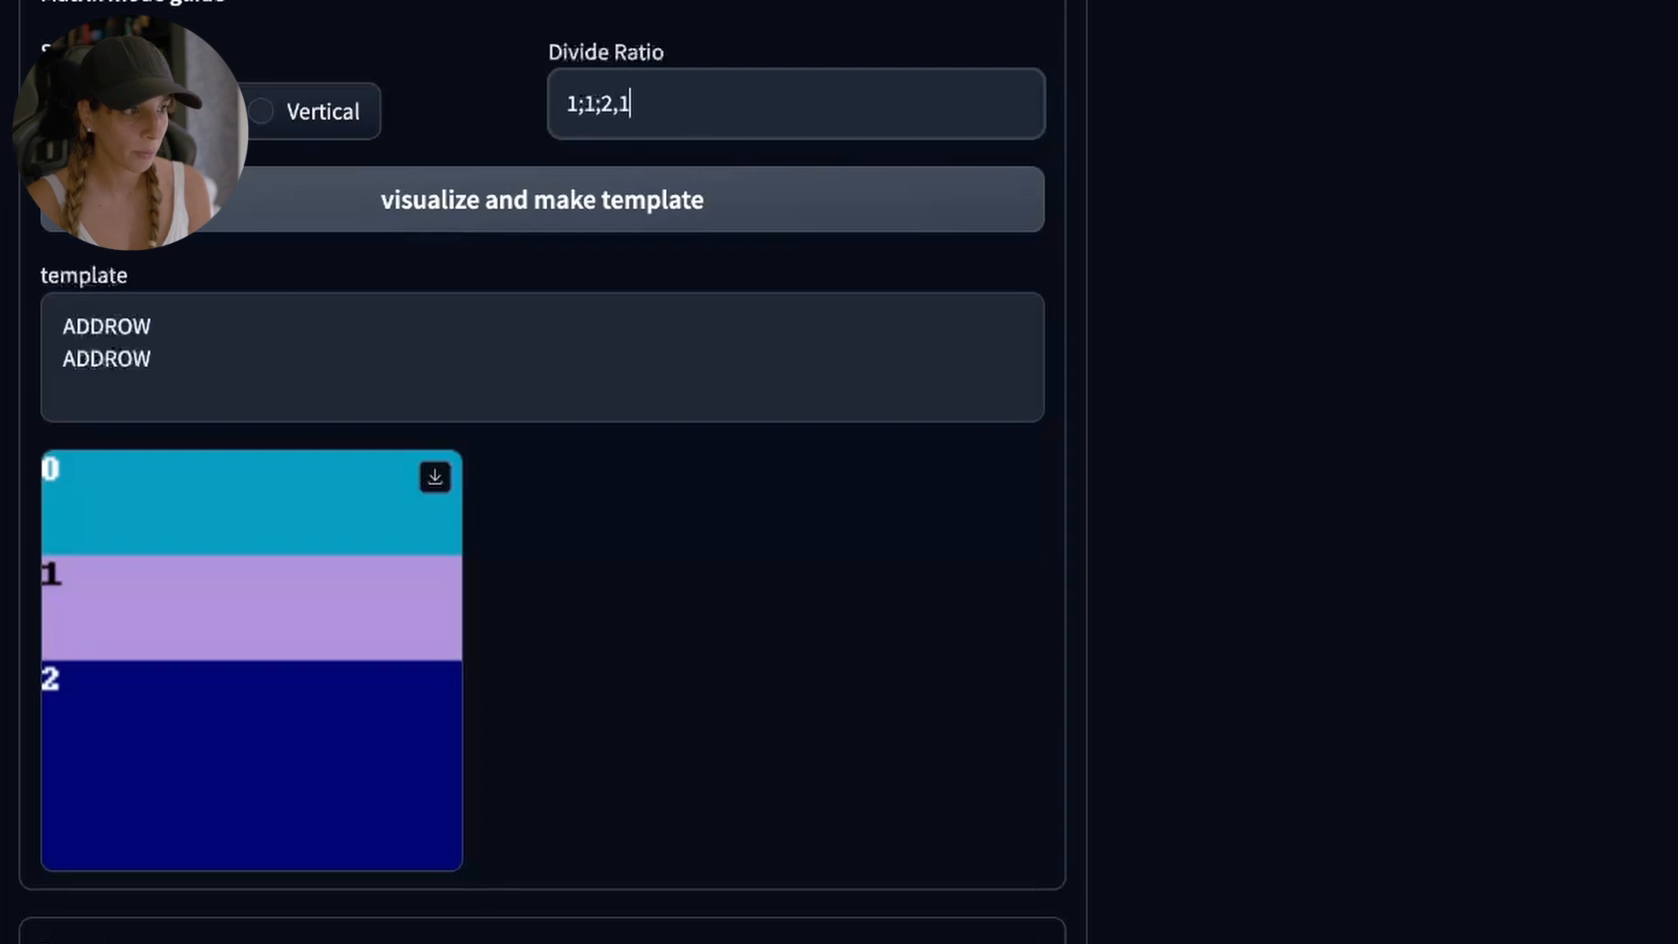
{"action": "type", "text": ",1"}
{"action": "left_click", "coordinate": [693, 218]}
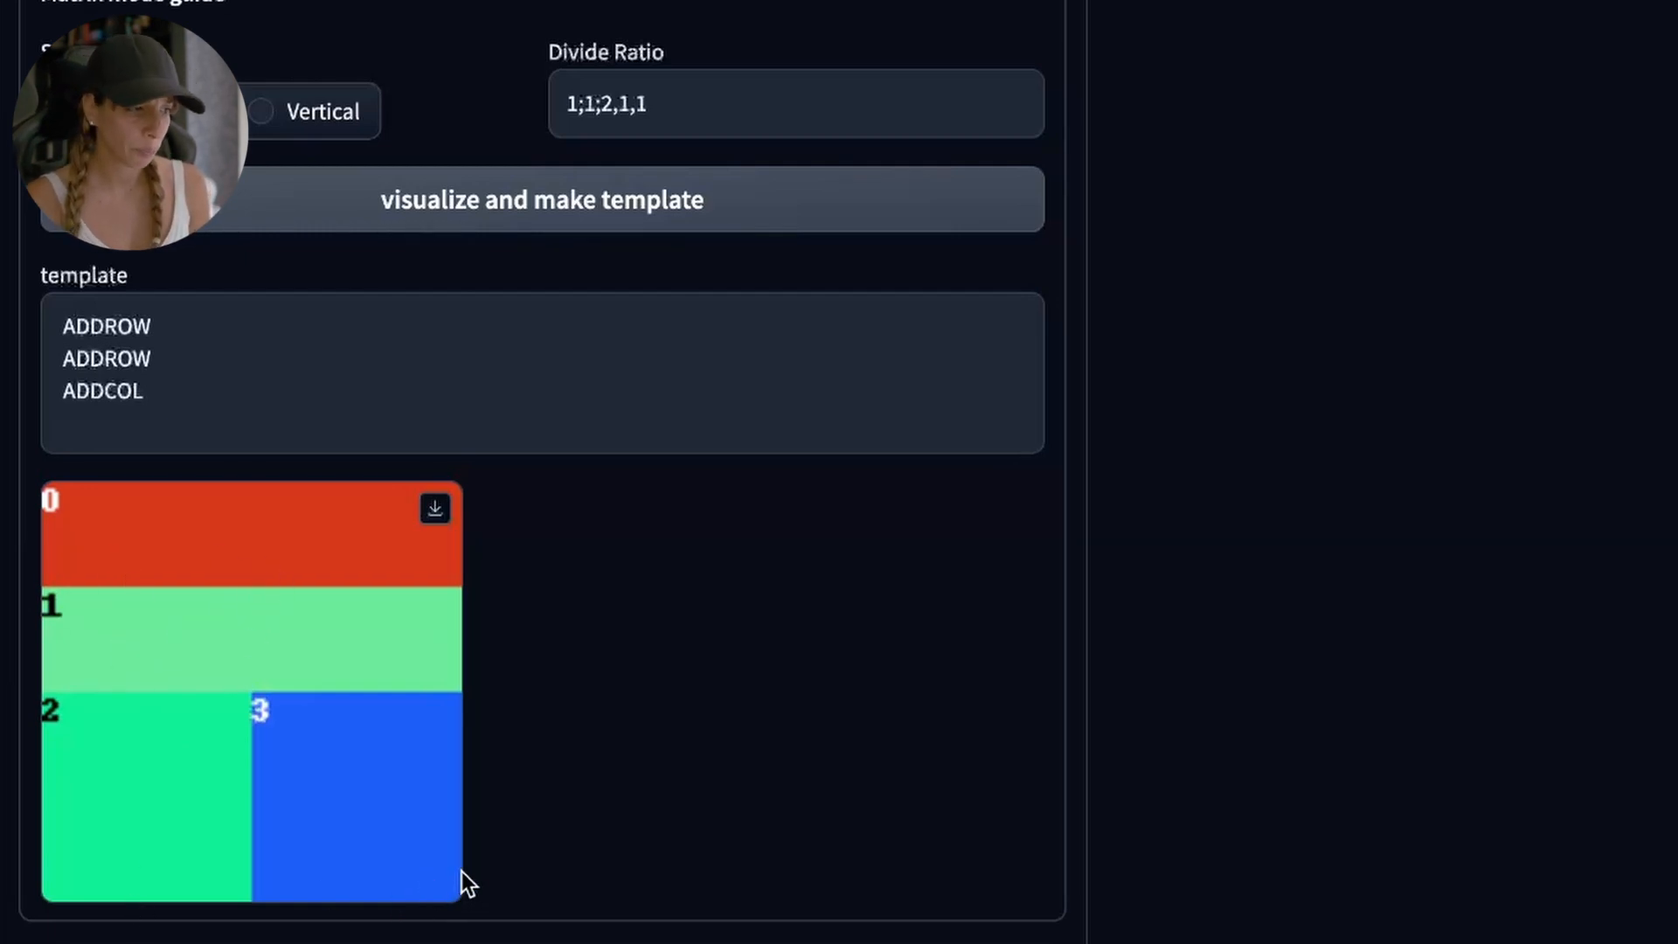
{"action": "left_click_drag", "start_coordinate": [286, 409], "coordinate": [66, 308]}
{"action": "left_click", "coordinate": [510, 425]}
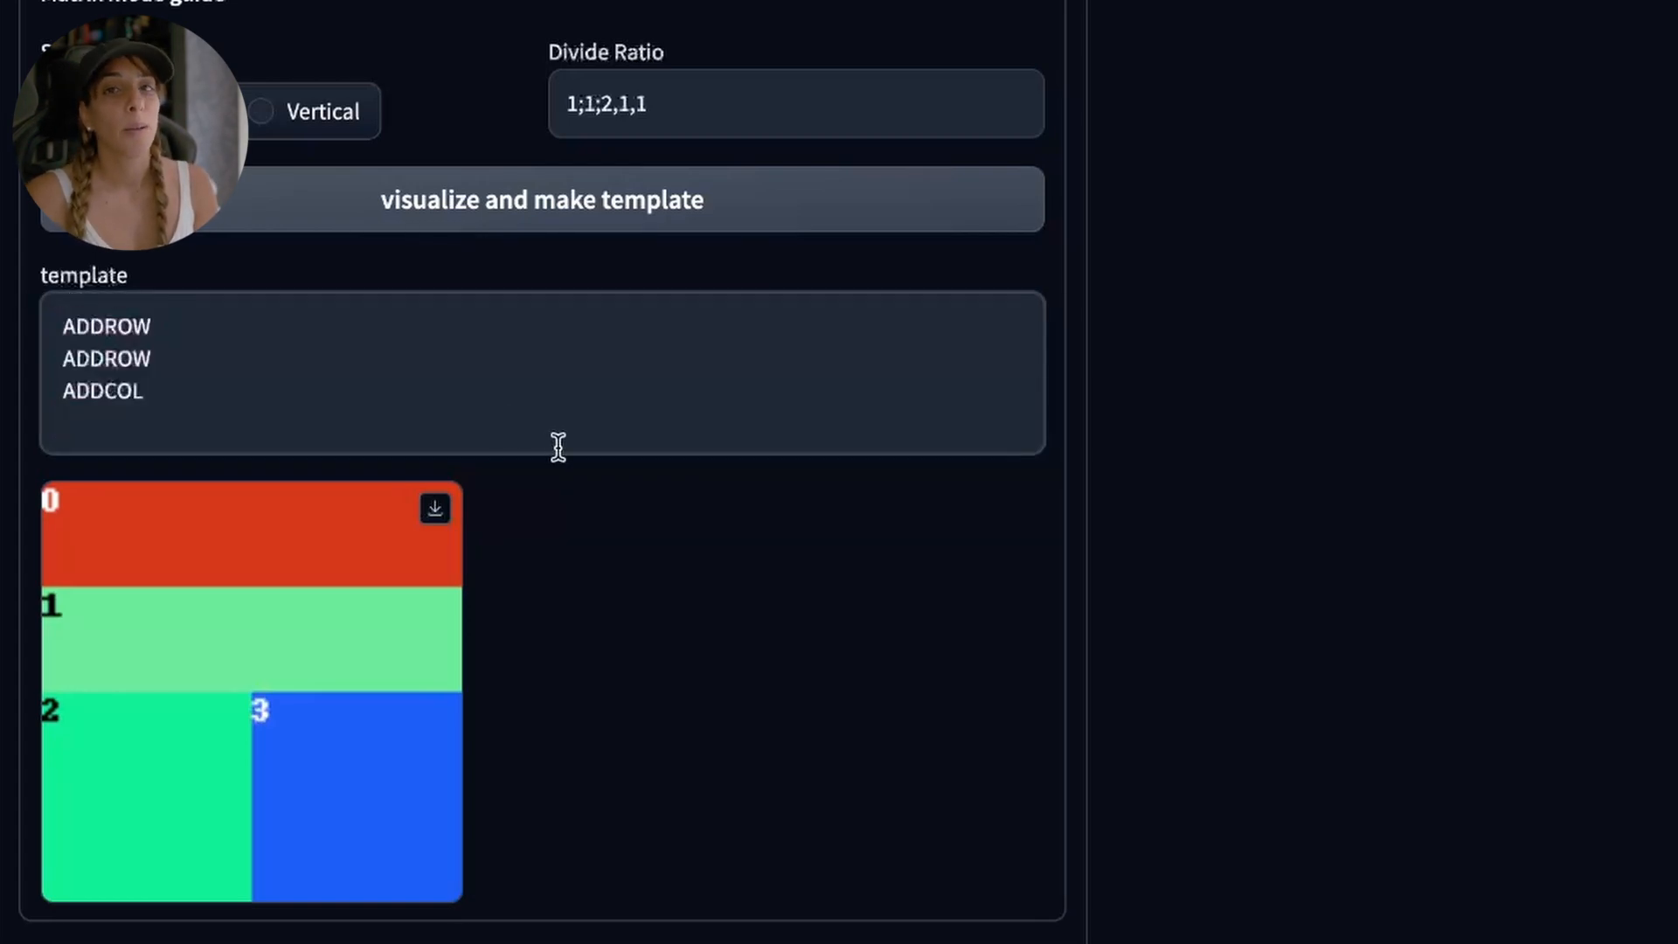
Use the regional prompt "A blonde BREAK blue shirt BREAK red skirt", one region per line, and generate the image.
{"action": "scroll", "coordinate": [612, 481], "scroll_direction": "up", "scroll_amount": 2}
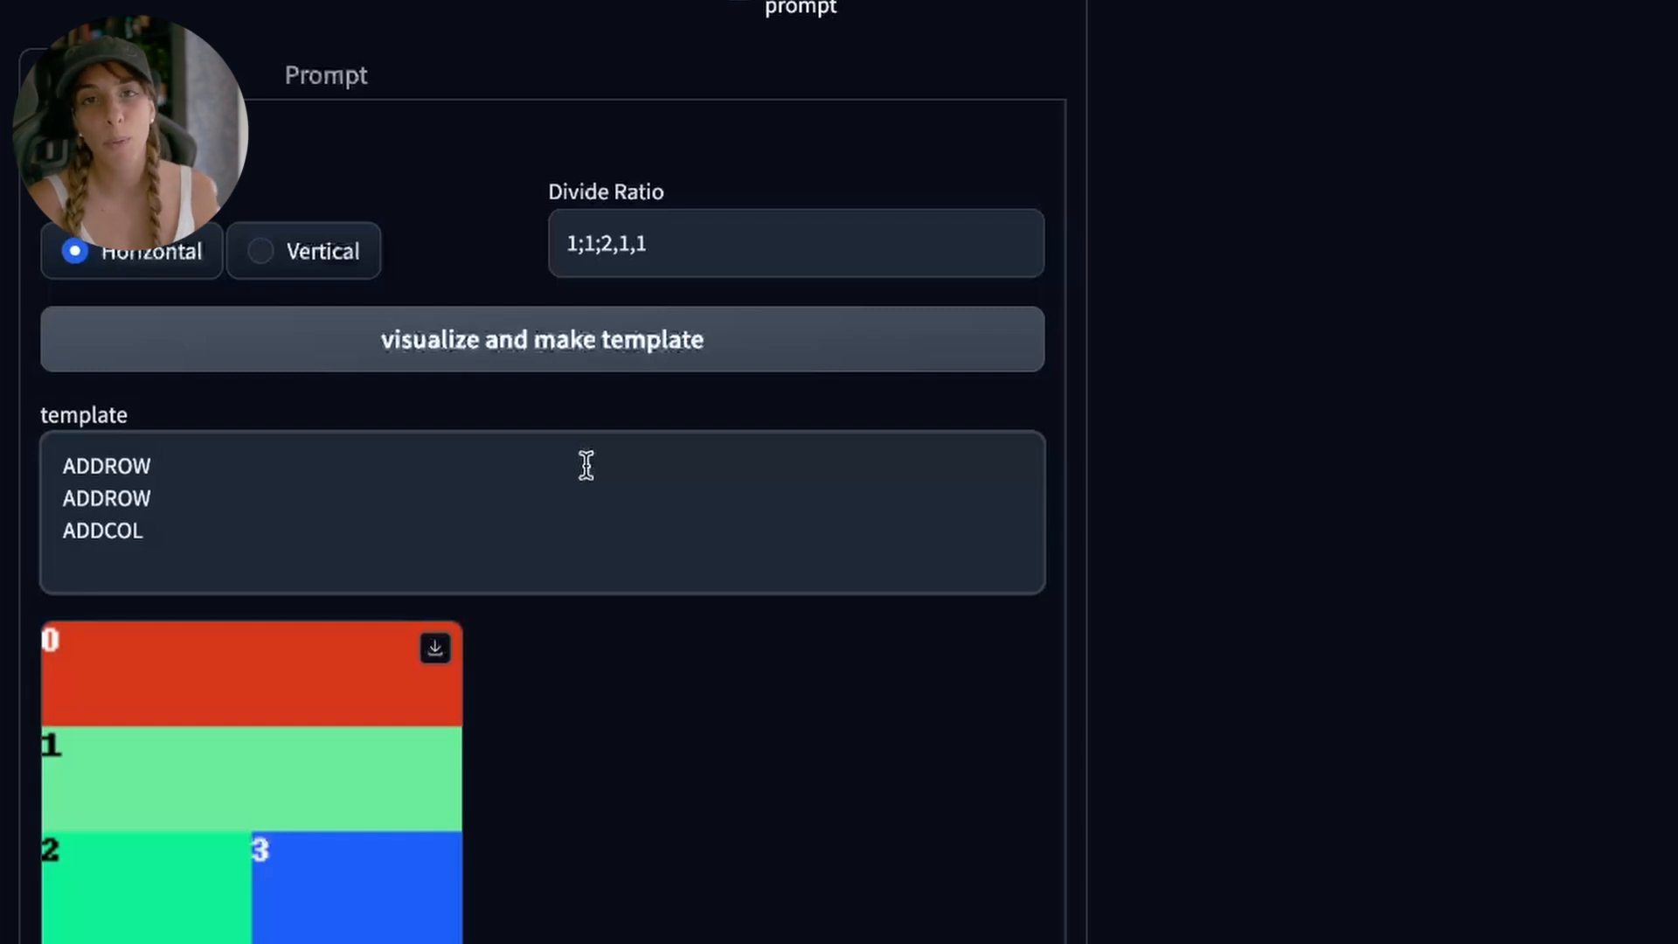
{"action": "scroll", "coordinate": [586, 465], "scroll_direction": "up", "scroll_amount": 12}
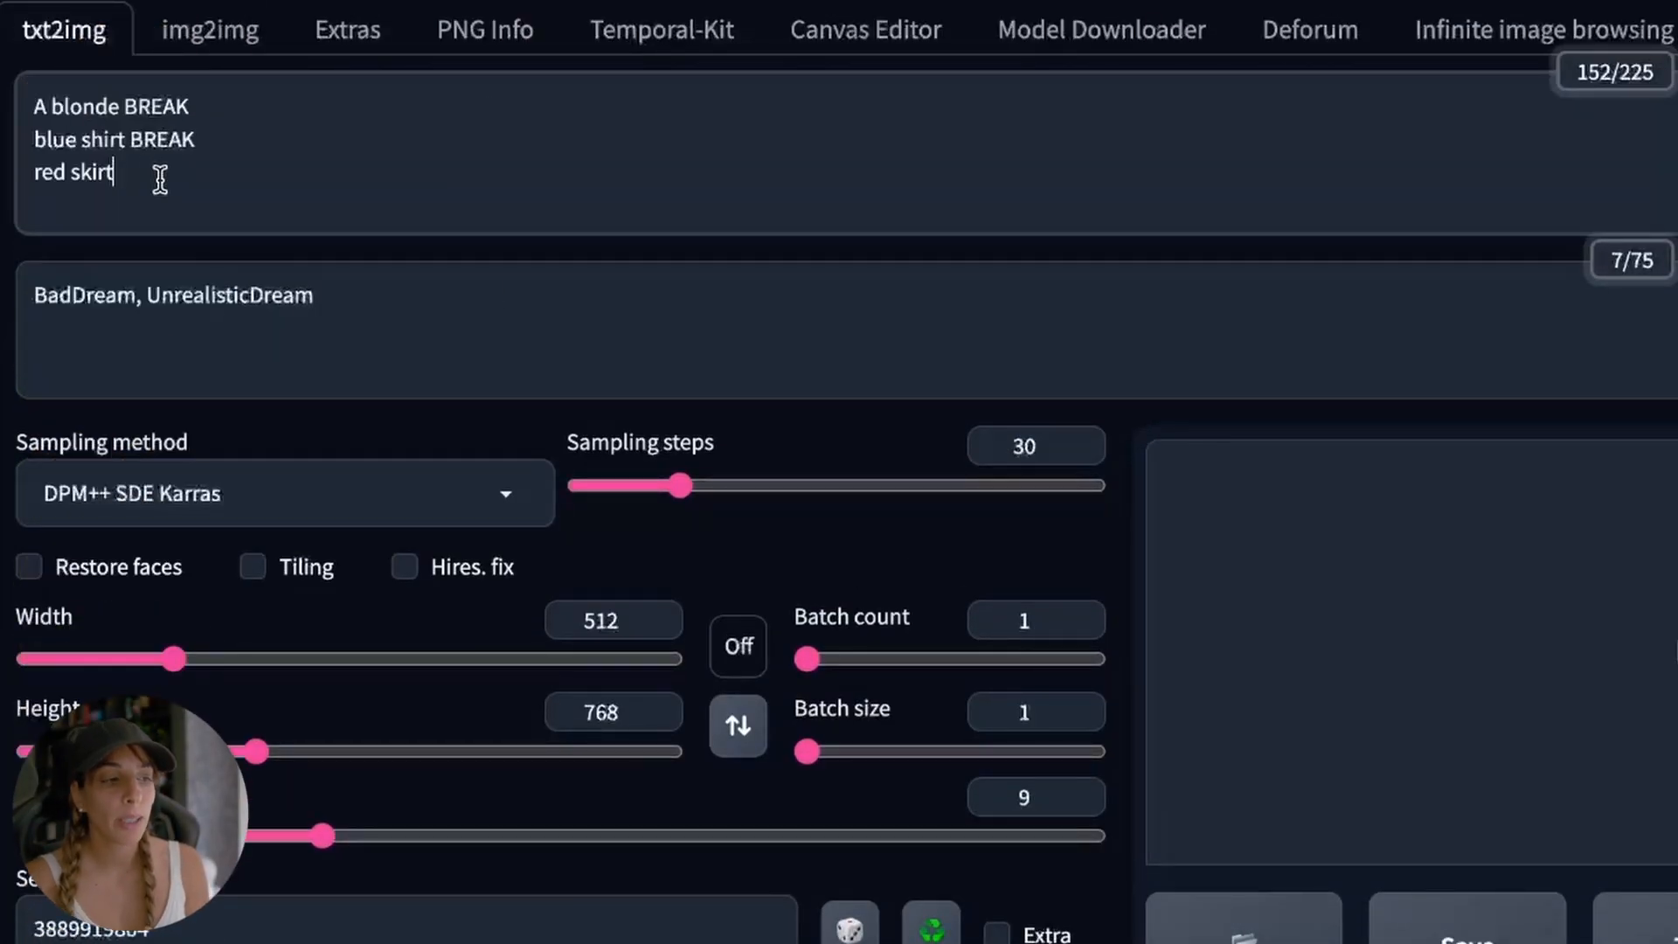
{"action": "left_click_drag", "start_coordinate": [213, 108], "coordinate": [17, 99]}
{"action": "left_click", "coordinate": [213, 140]}
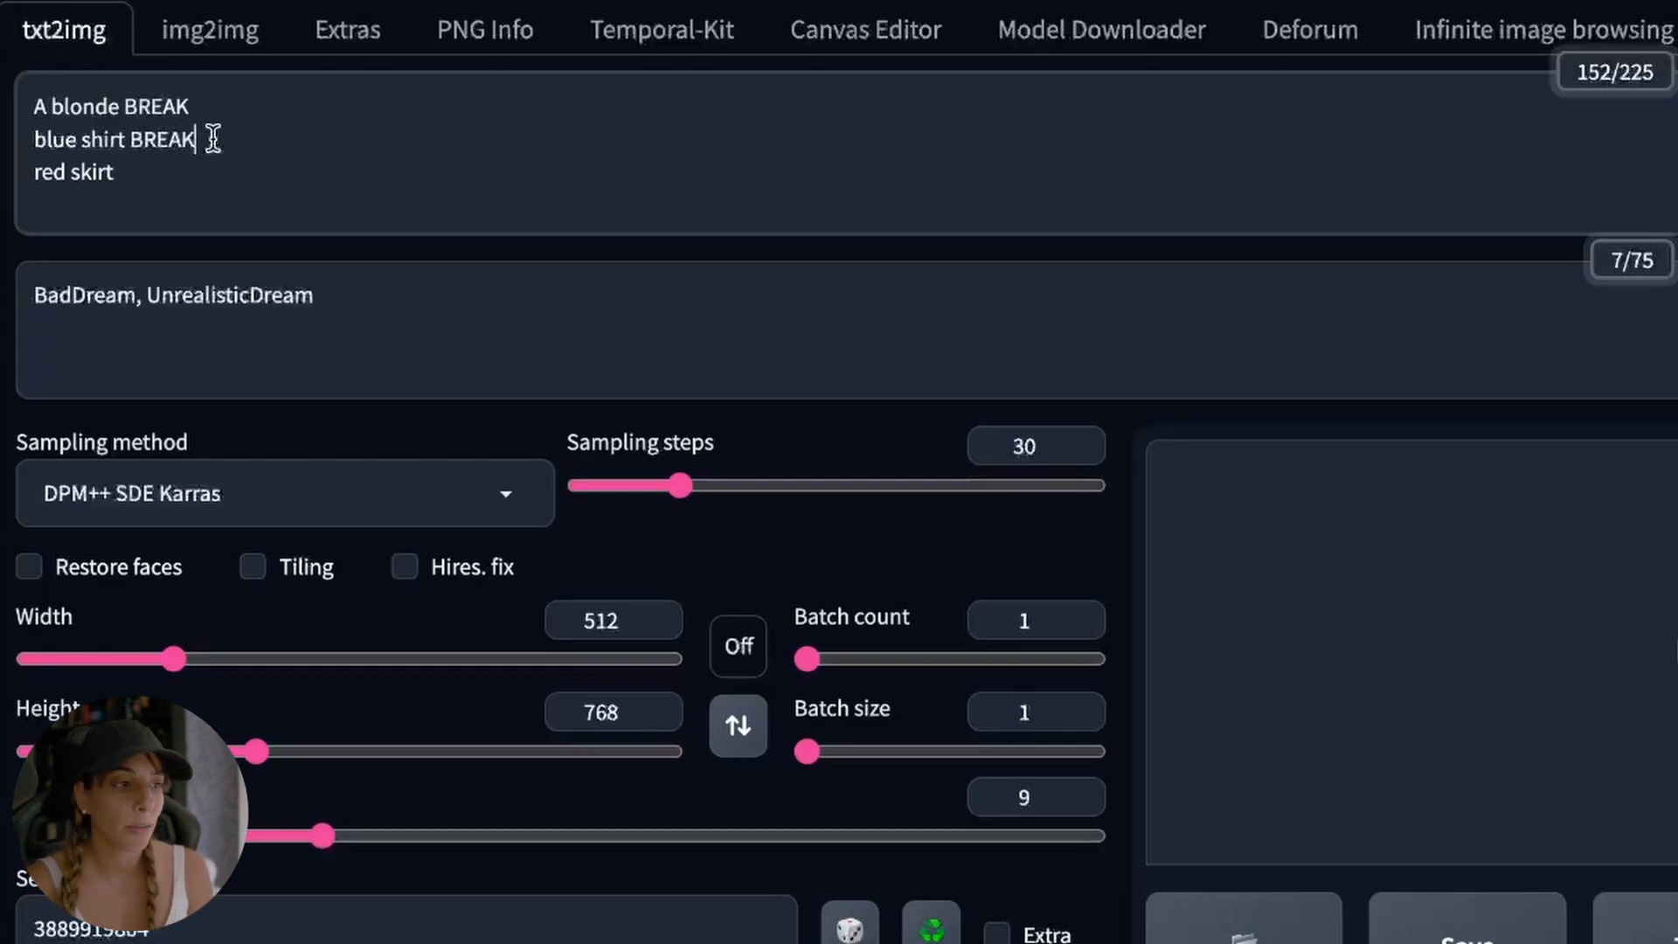
{"action": "left_click_drag", "start_coordinate": [213, 140], "coordinate": [28, 140]}
{"action": "left_click", "coordinate": [140, 196]}
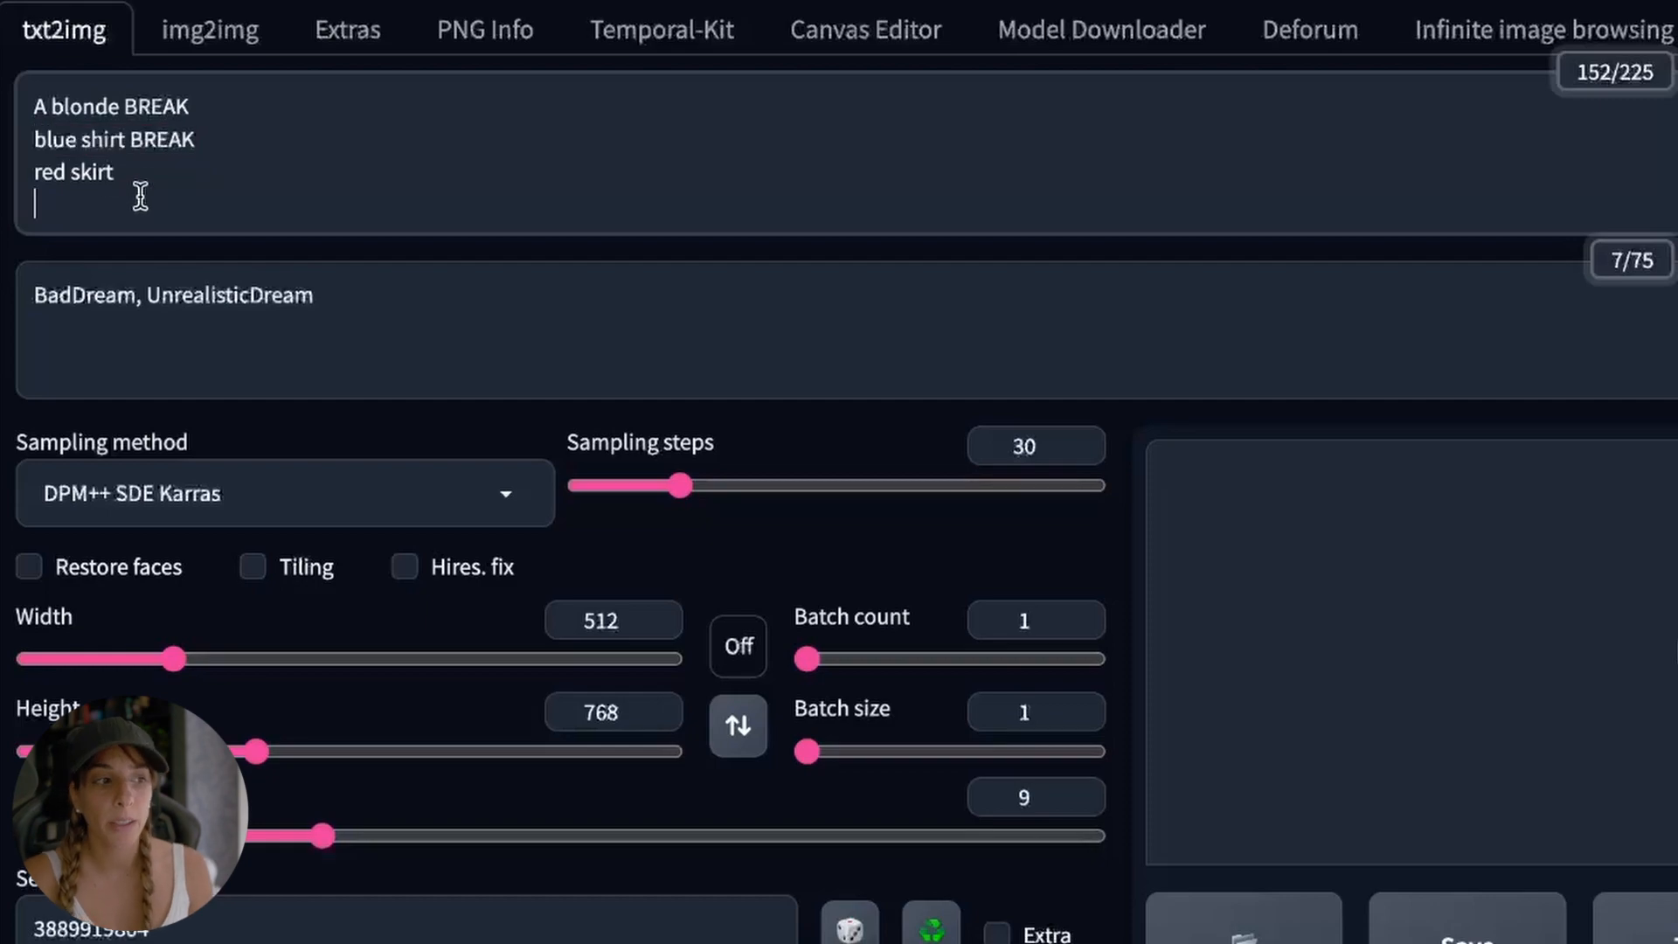
{"action": "left_click_drag", "start_coordinate": [120, 173], "coordinate": [28, 140]}
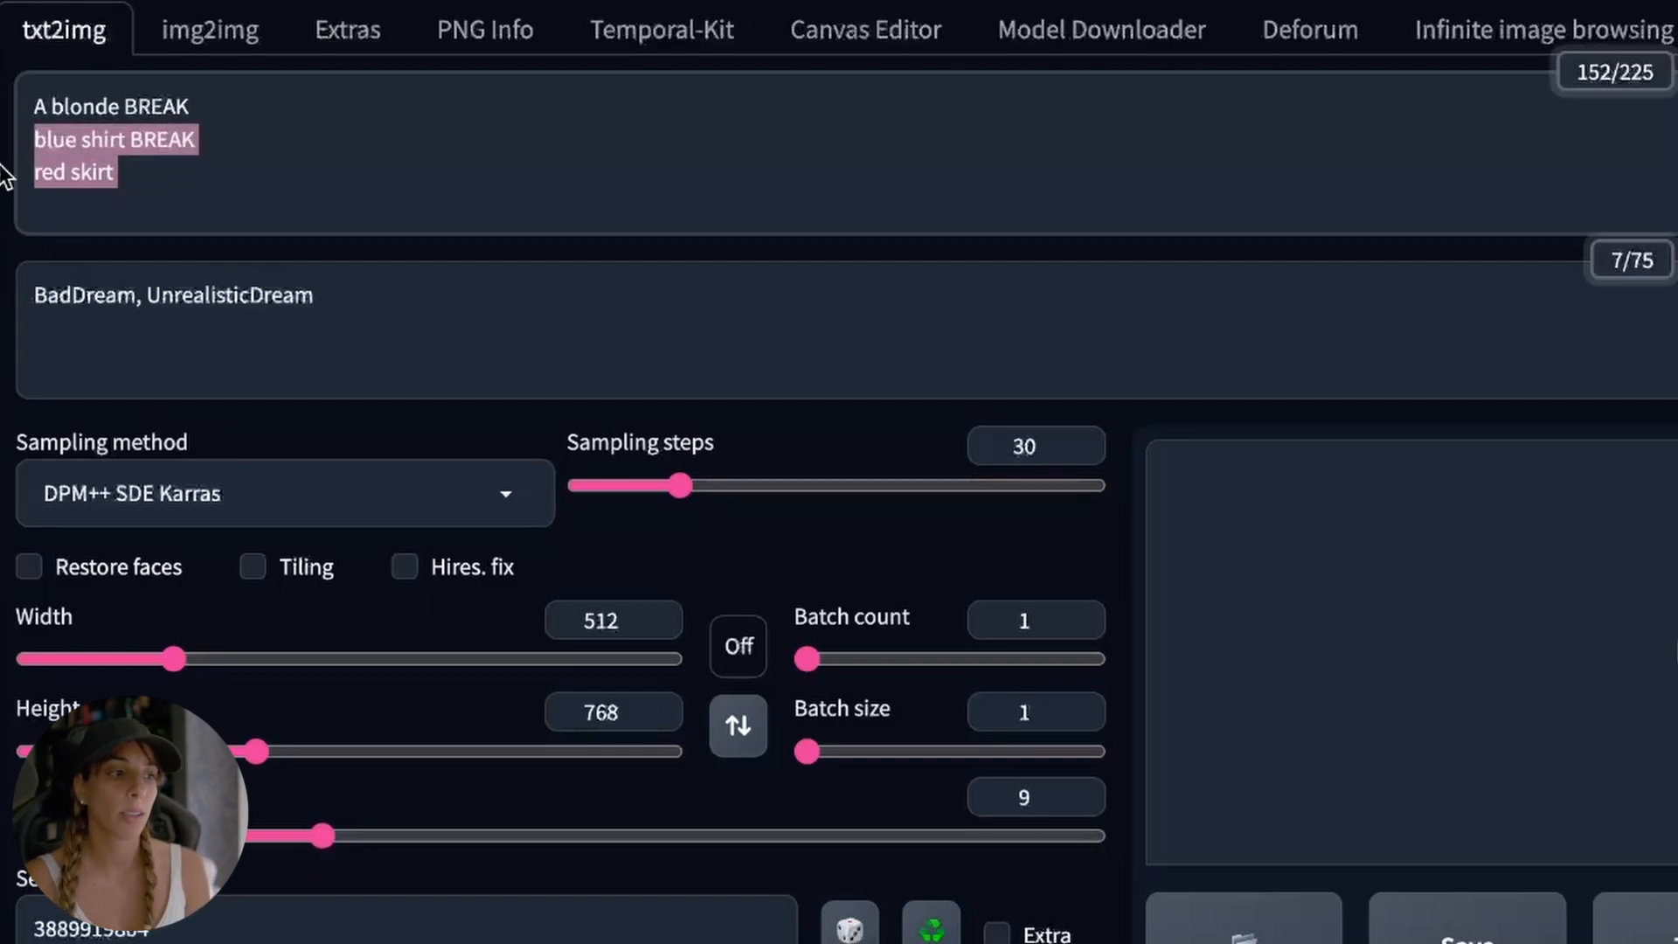
{"action": "left_click", "coordinate": [187, 176]}
{"action": "key", "text": "ctrl+Return"}
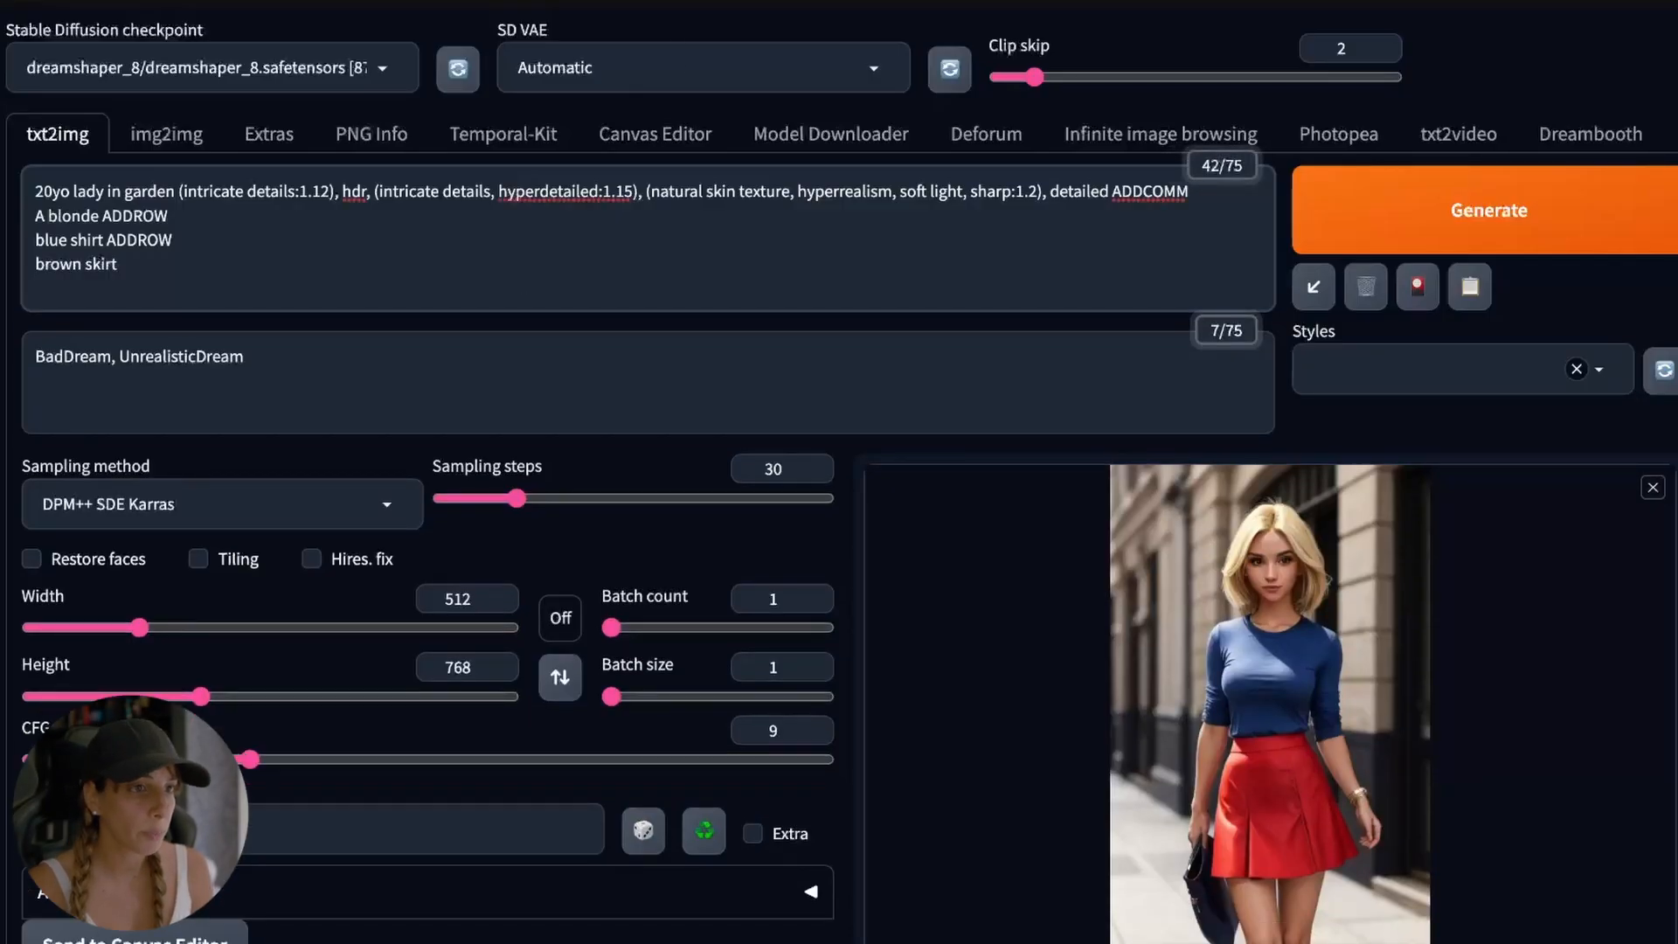
Set the Regional Prompter divide ratio to 1;1;1 with horizontal split and regenerate the template.
{"action": "scroll", "coordinate": [701, 769], "scroll_direction": "down", "scroll_amount": 1}
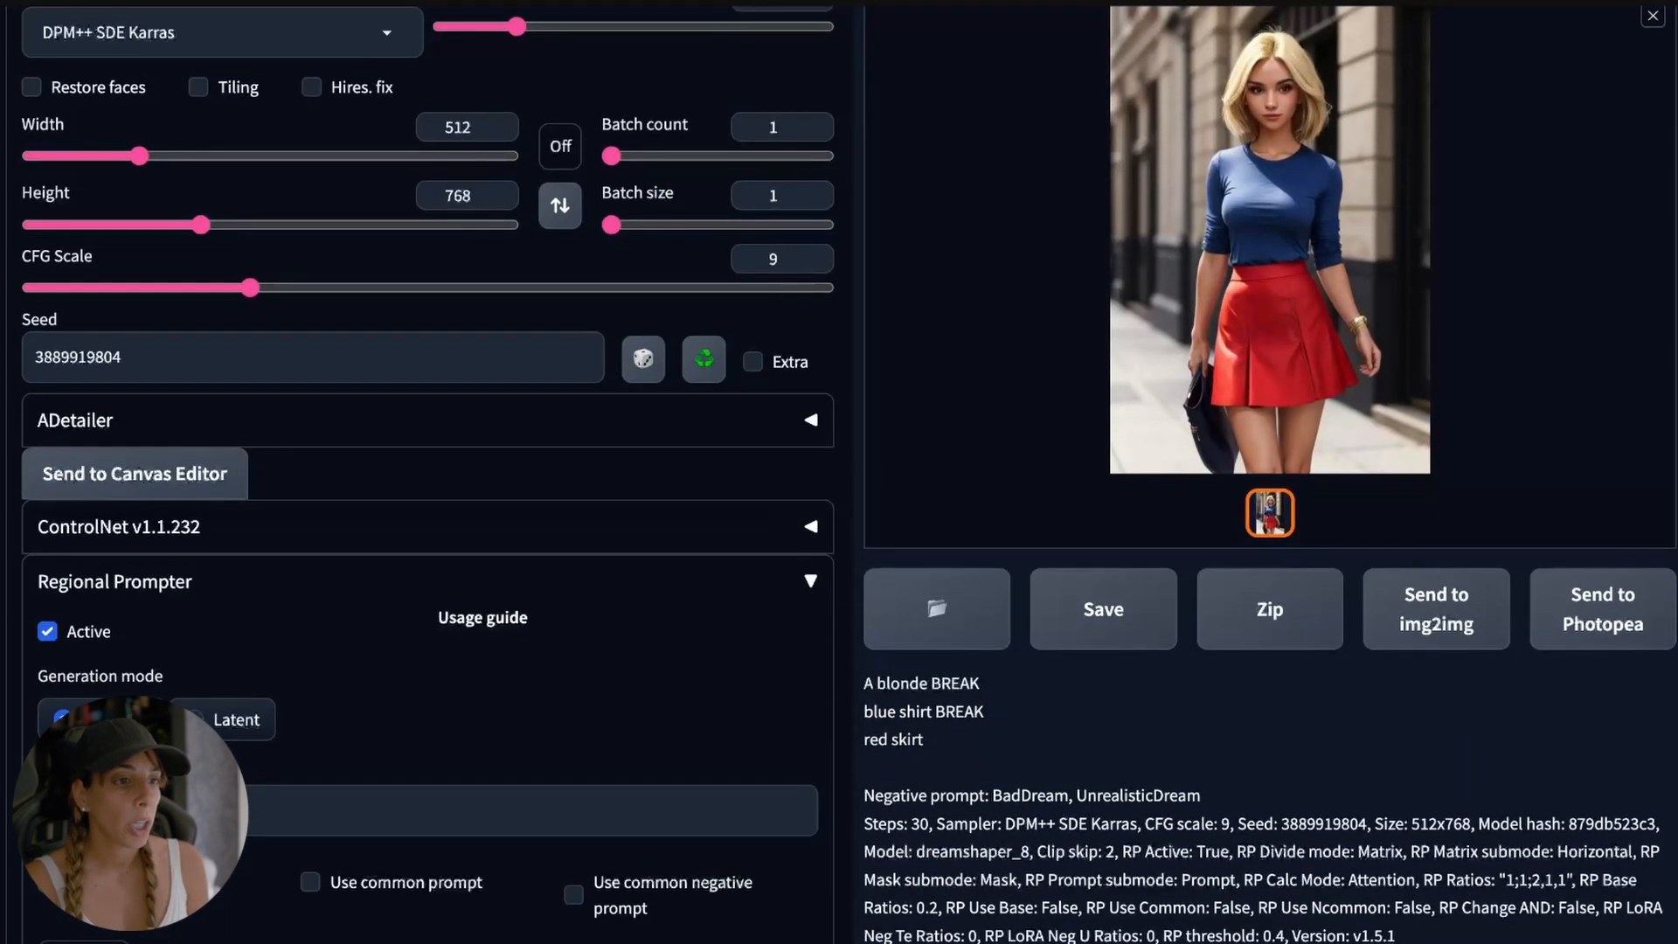
{"action": "scroll", "coordinate": [319, 805], "scroll_direction": "down", "scroll_amount": 1}
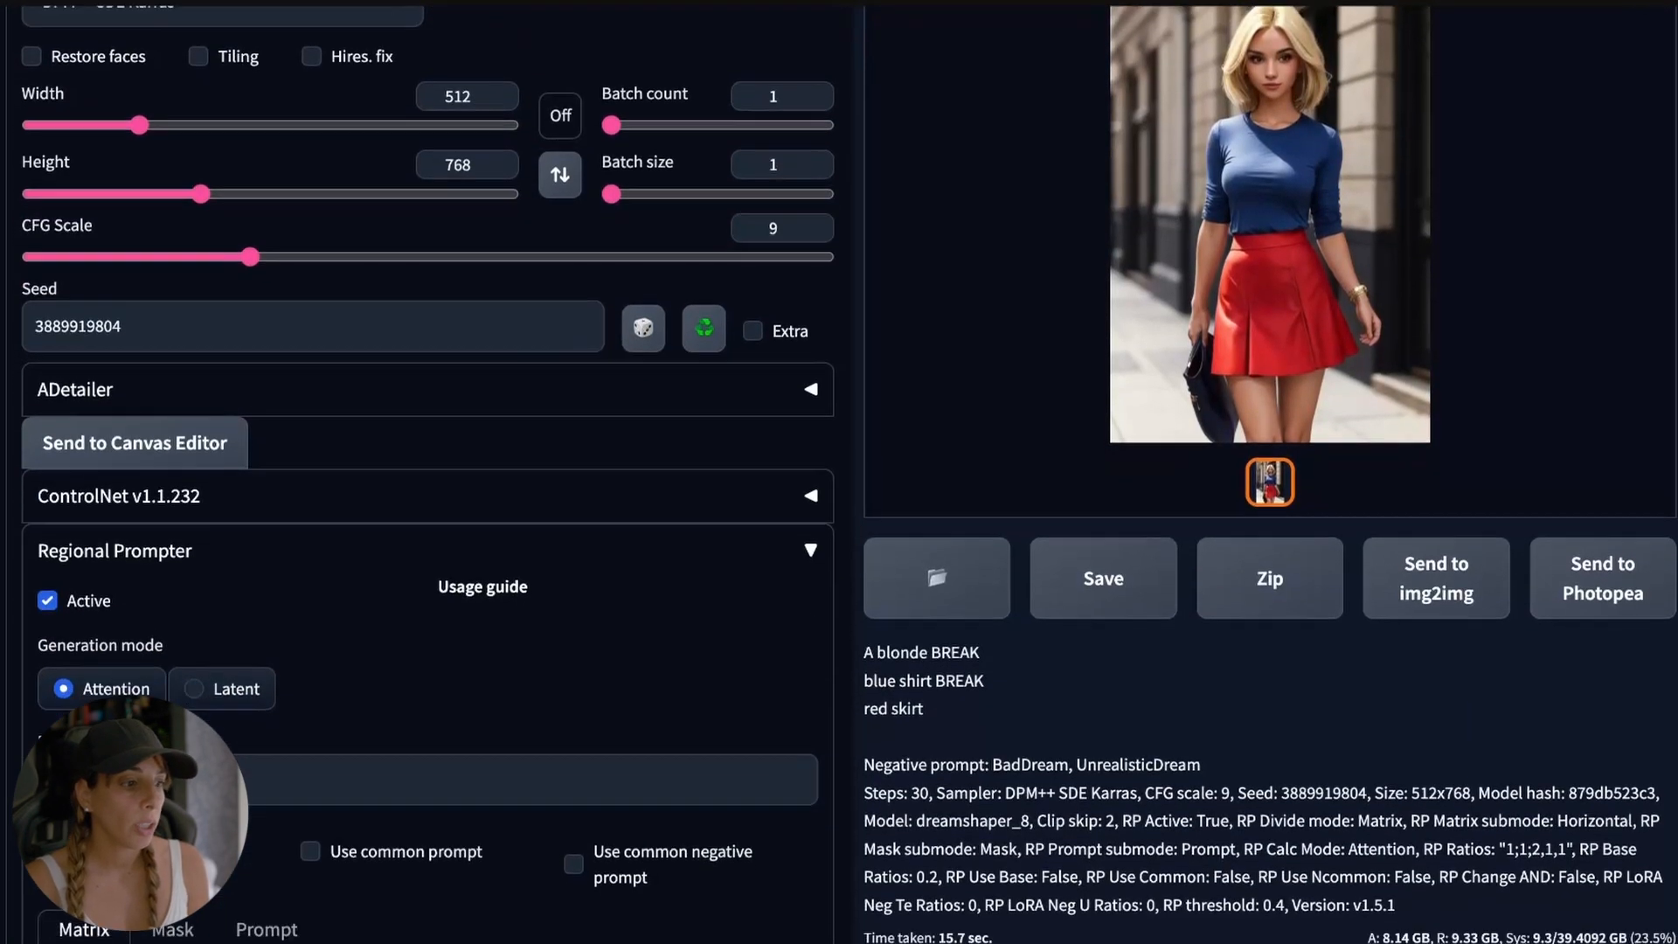
{"action": "scroll", "coordinate": [175, 514], "scroll_direction": "down", "scroll_amount": 6}
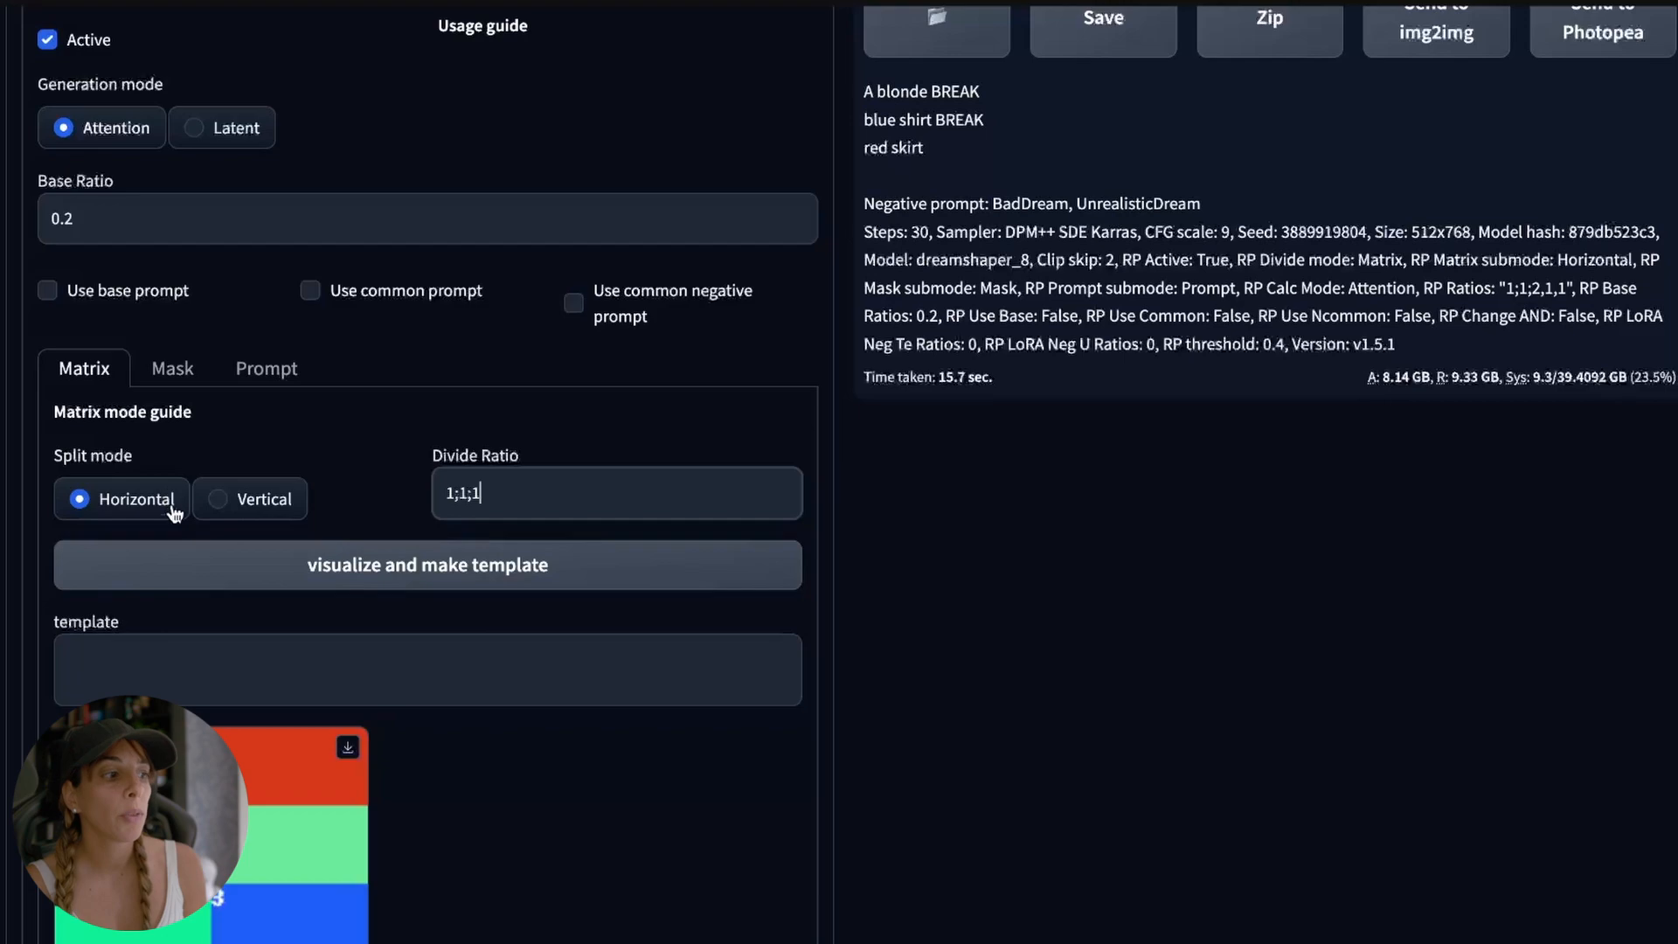
{"action": "left_click", "coordinate": [431, 584]}
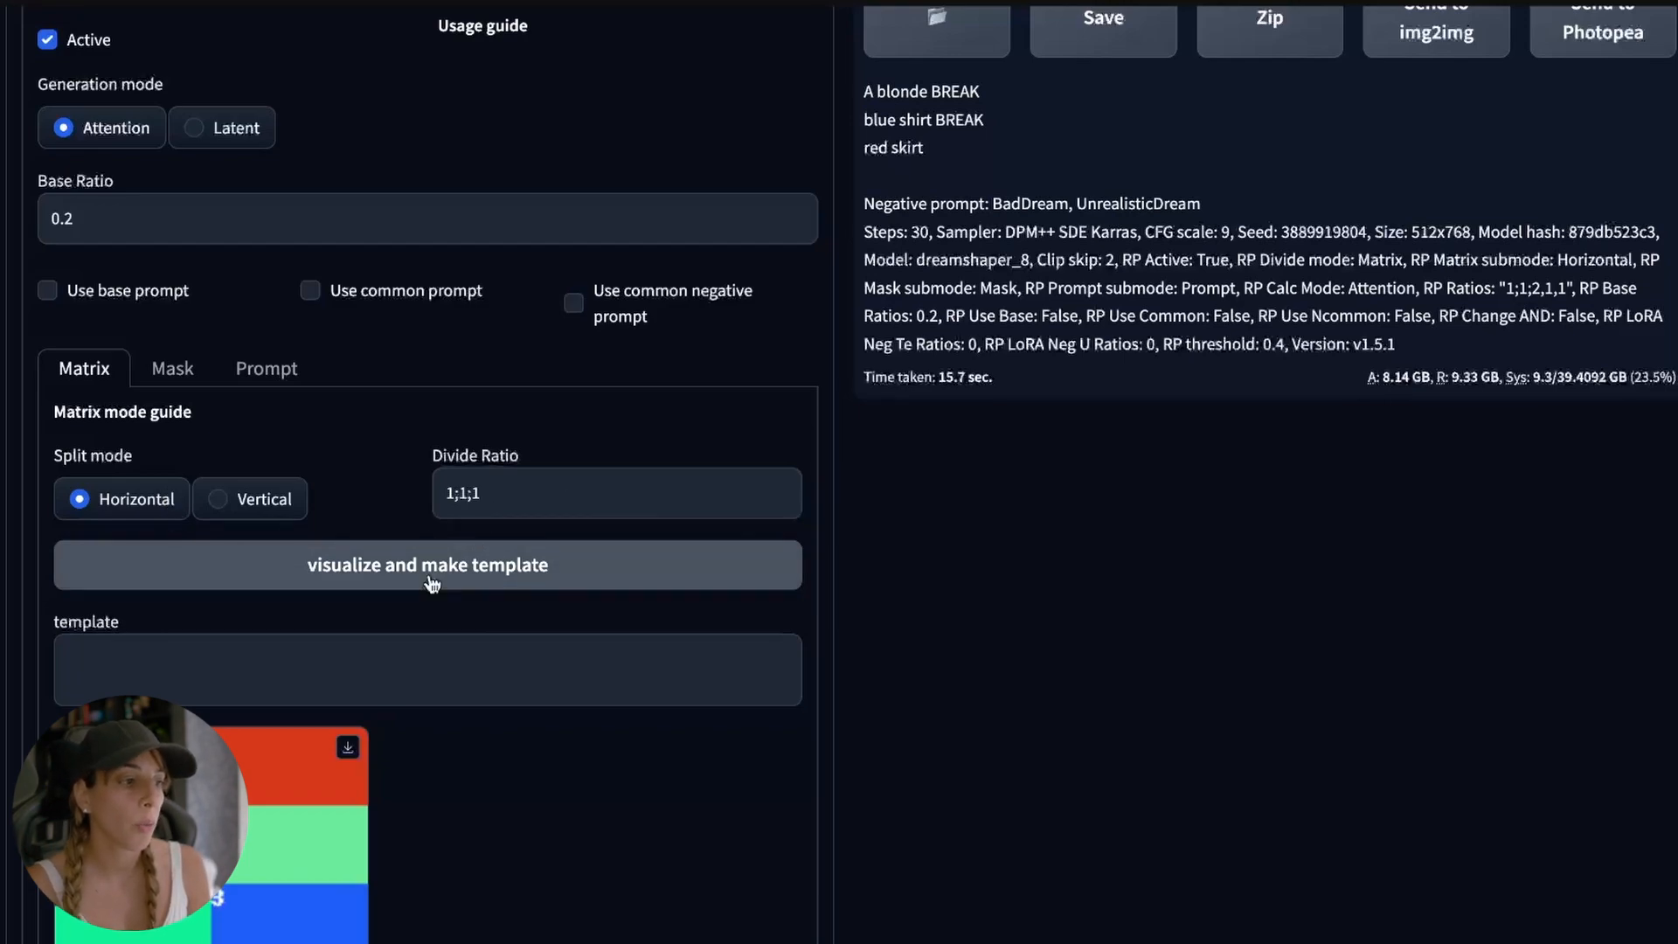
{"action": "scroll", "coordinate": [398, 865], "scroll_direction": "down", "scroll_amount": 3}
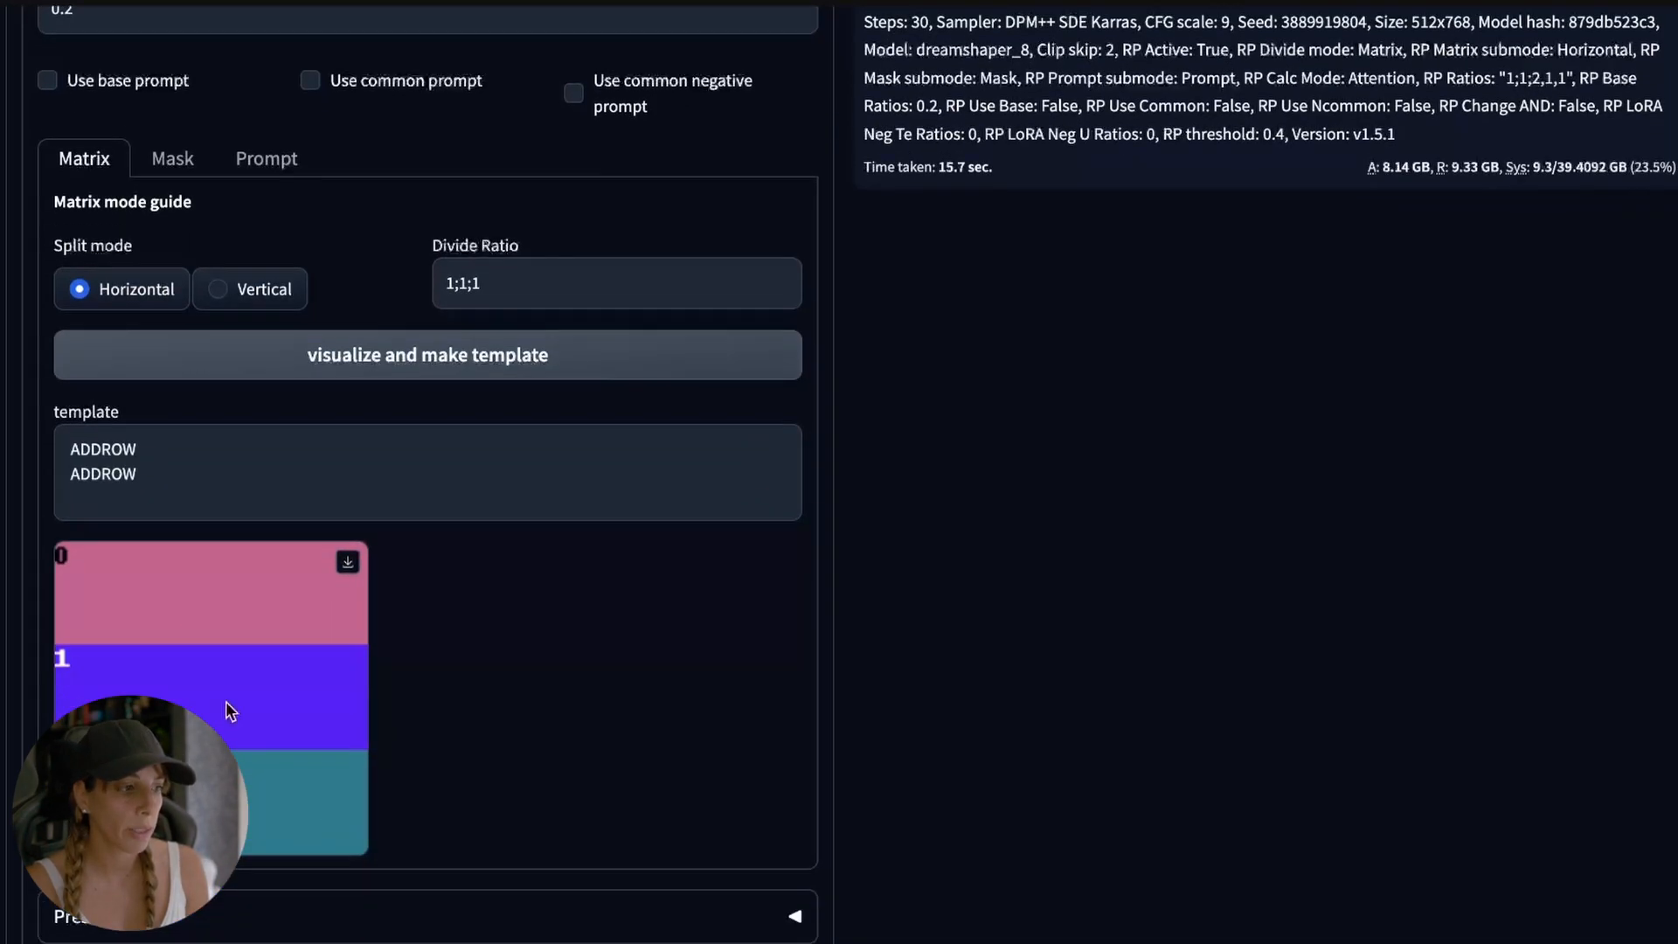
Enable the common prompt option in Regional Prompter and regenerate the template.
{"action": "scroll", "coordinate": [379, 338], "scroll_direction": "up", "scroll_amount": 1}
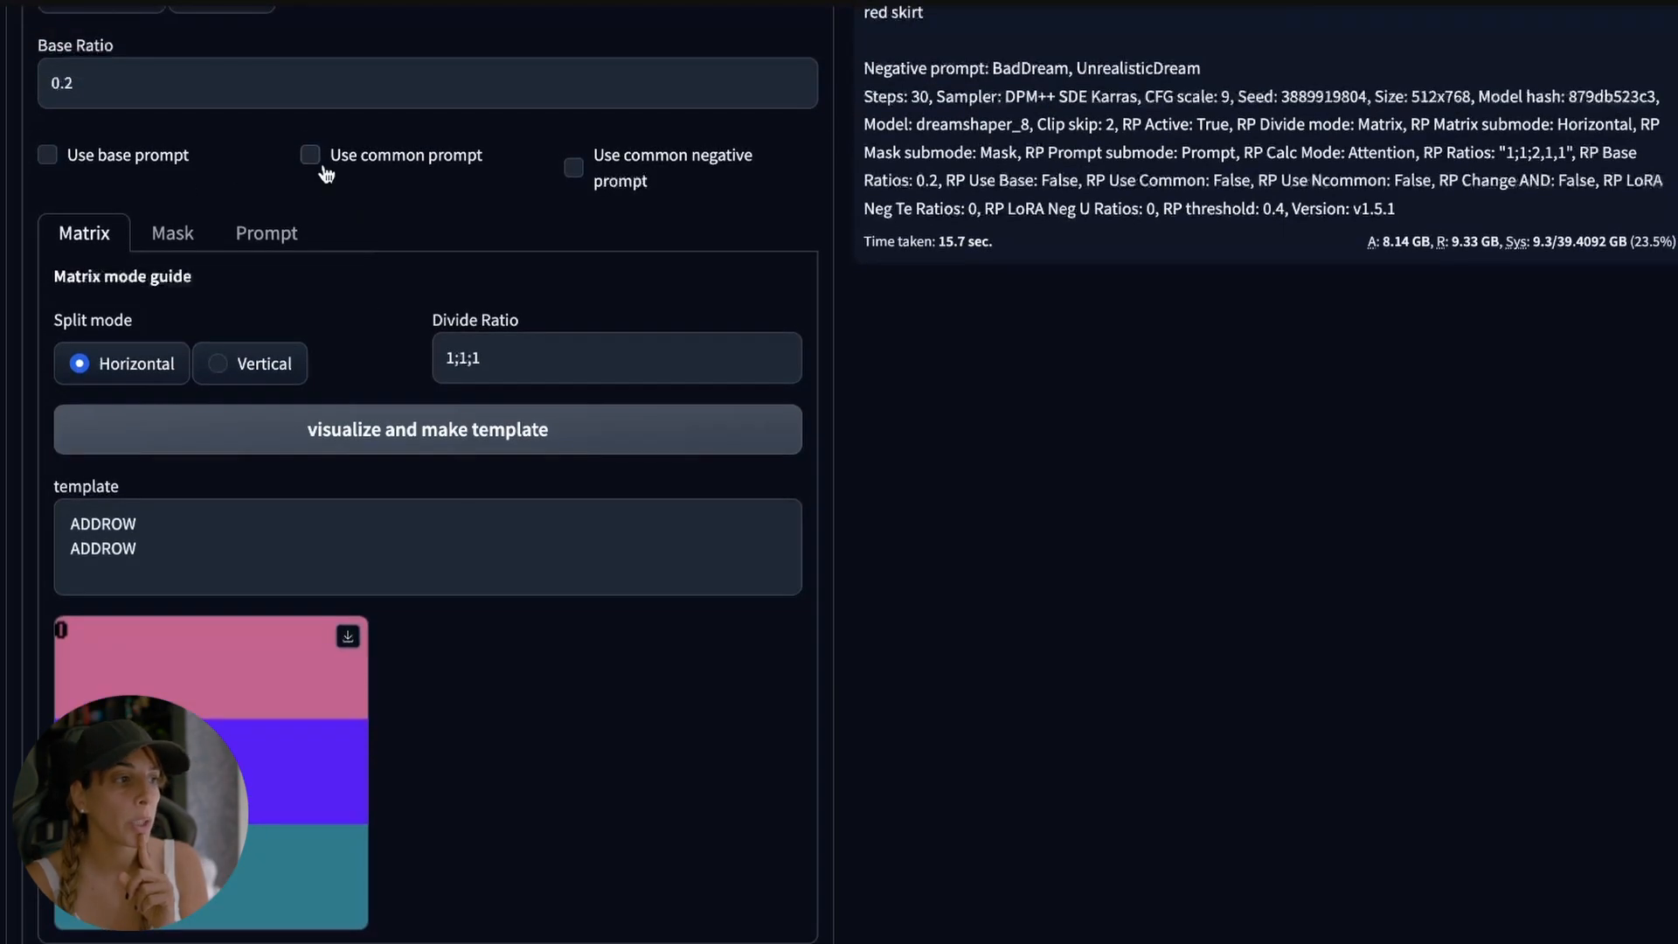
{"action": "left_click", "coordinate": [311, 156]}
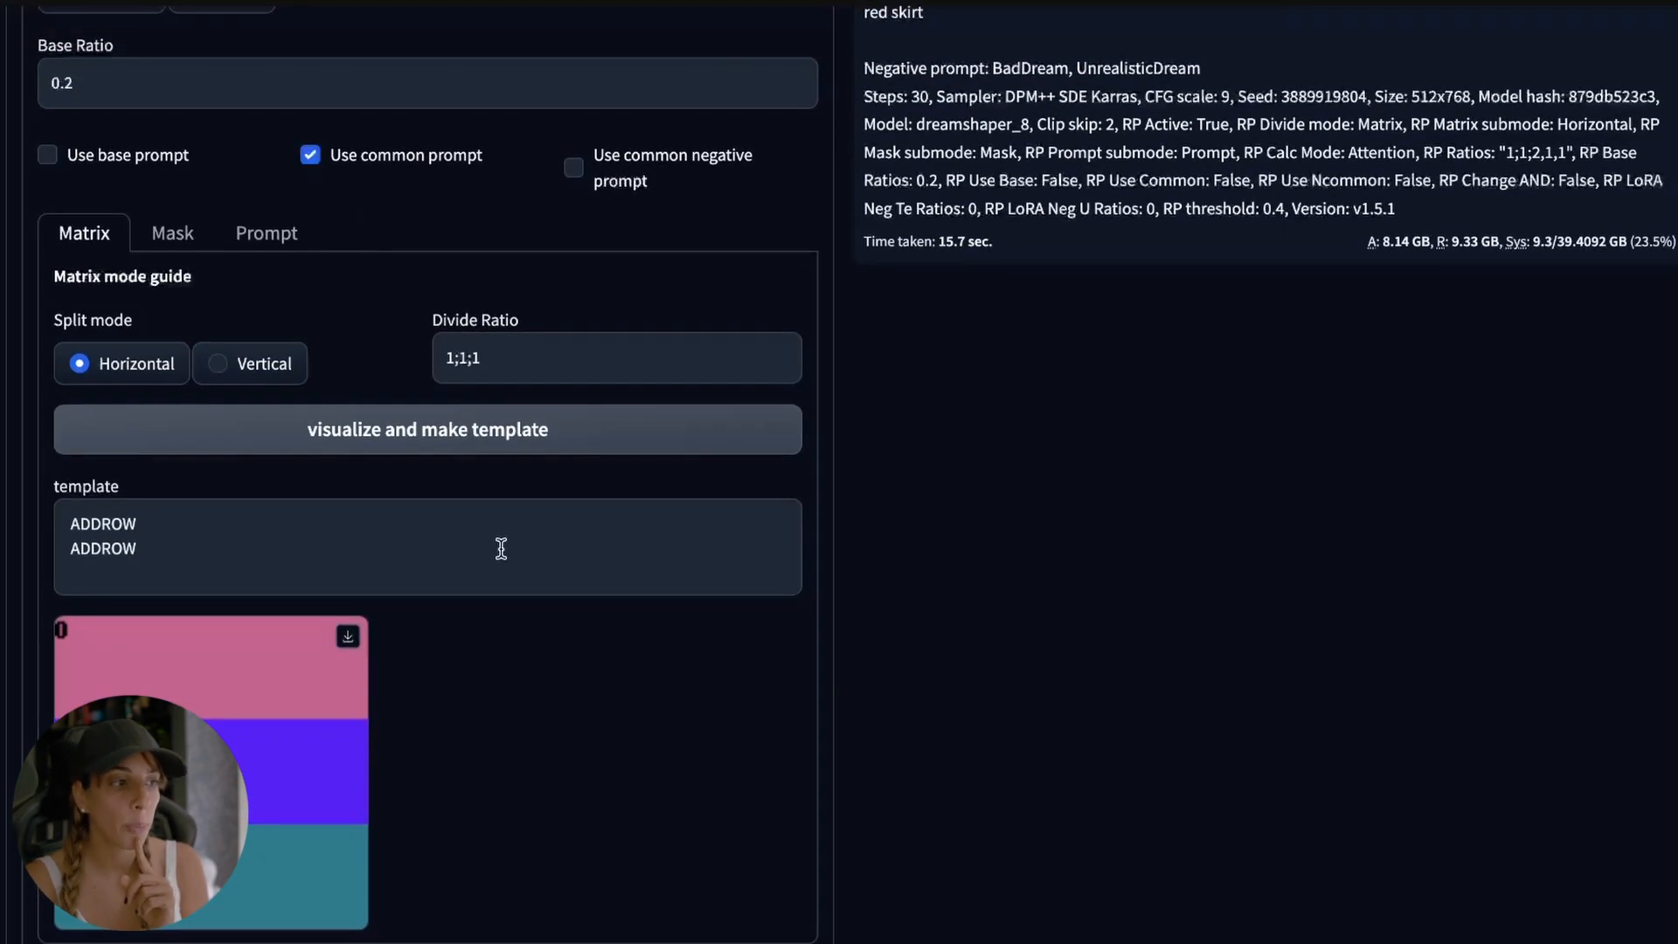
{"action": "left_click", "coordinate": [290, 426]}
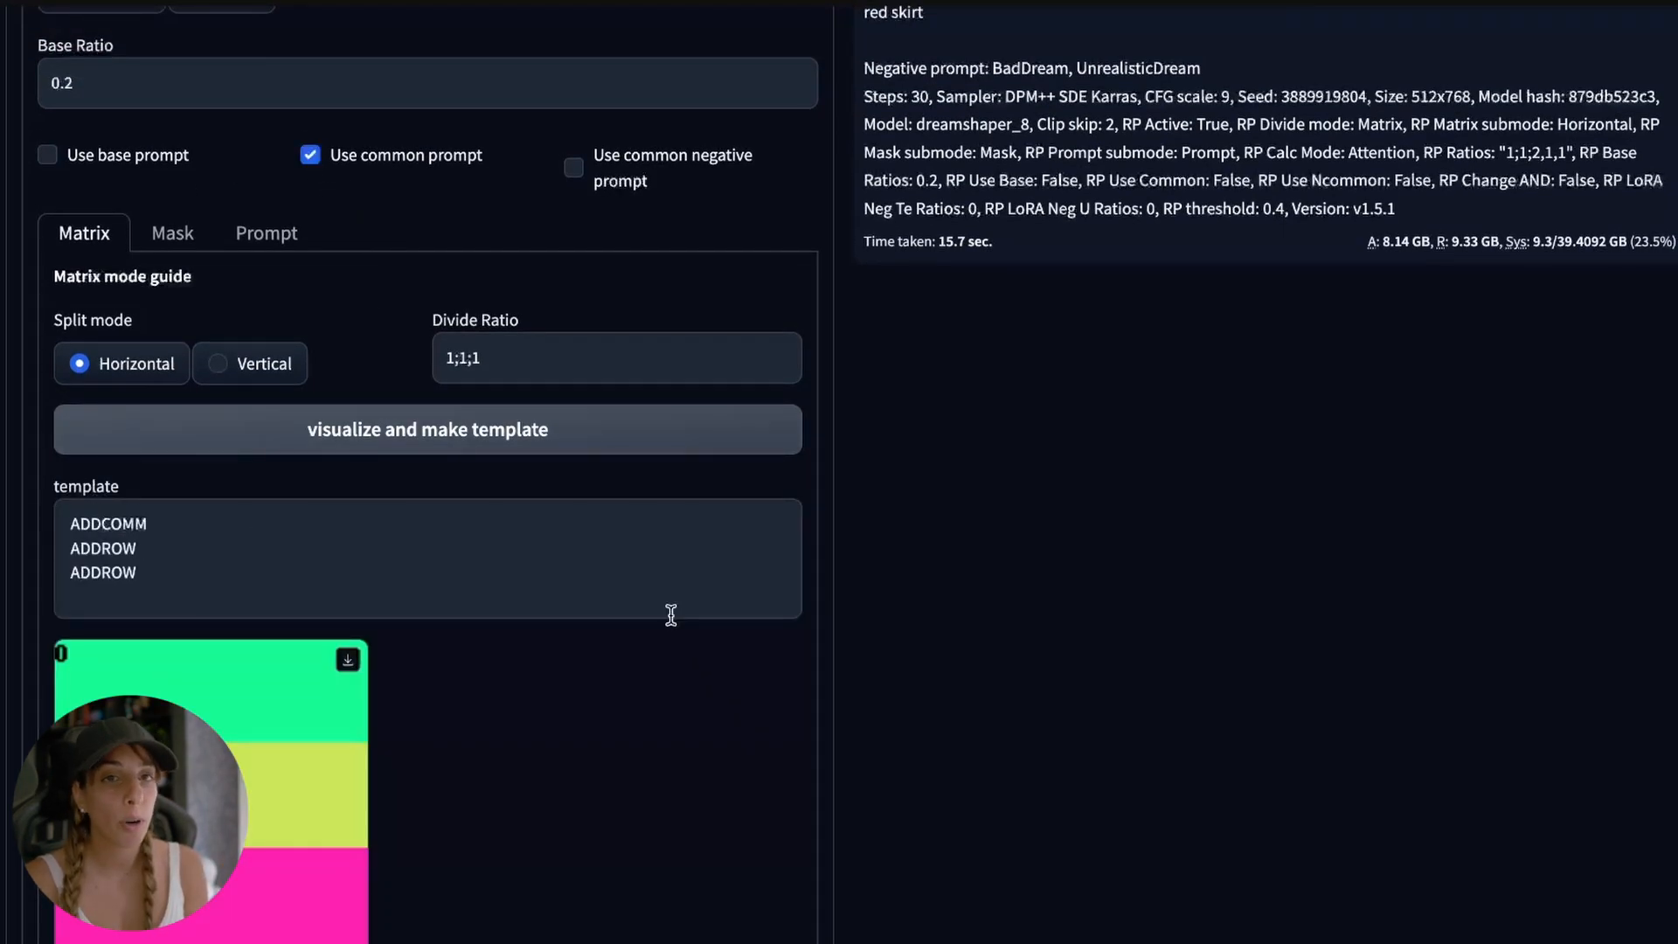
Review the common prompt text before ADDCOMM and compare the row prompts with the Regional Prompter settings.
{"action": "scroll", "coordinate": [671, 614], "scroll_direction": "up", "scroll_amount": 10}
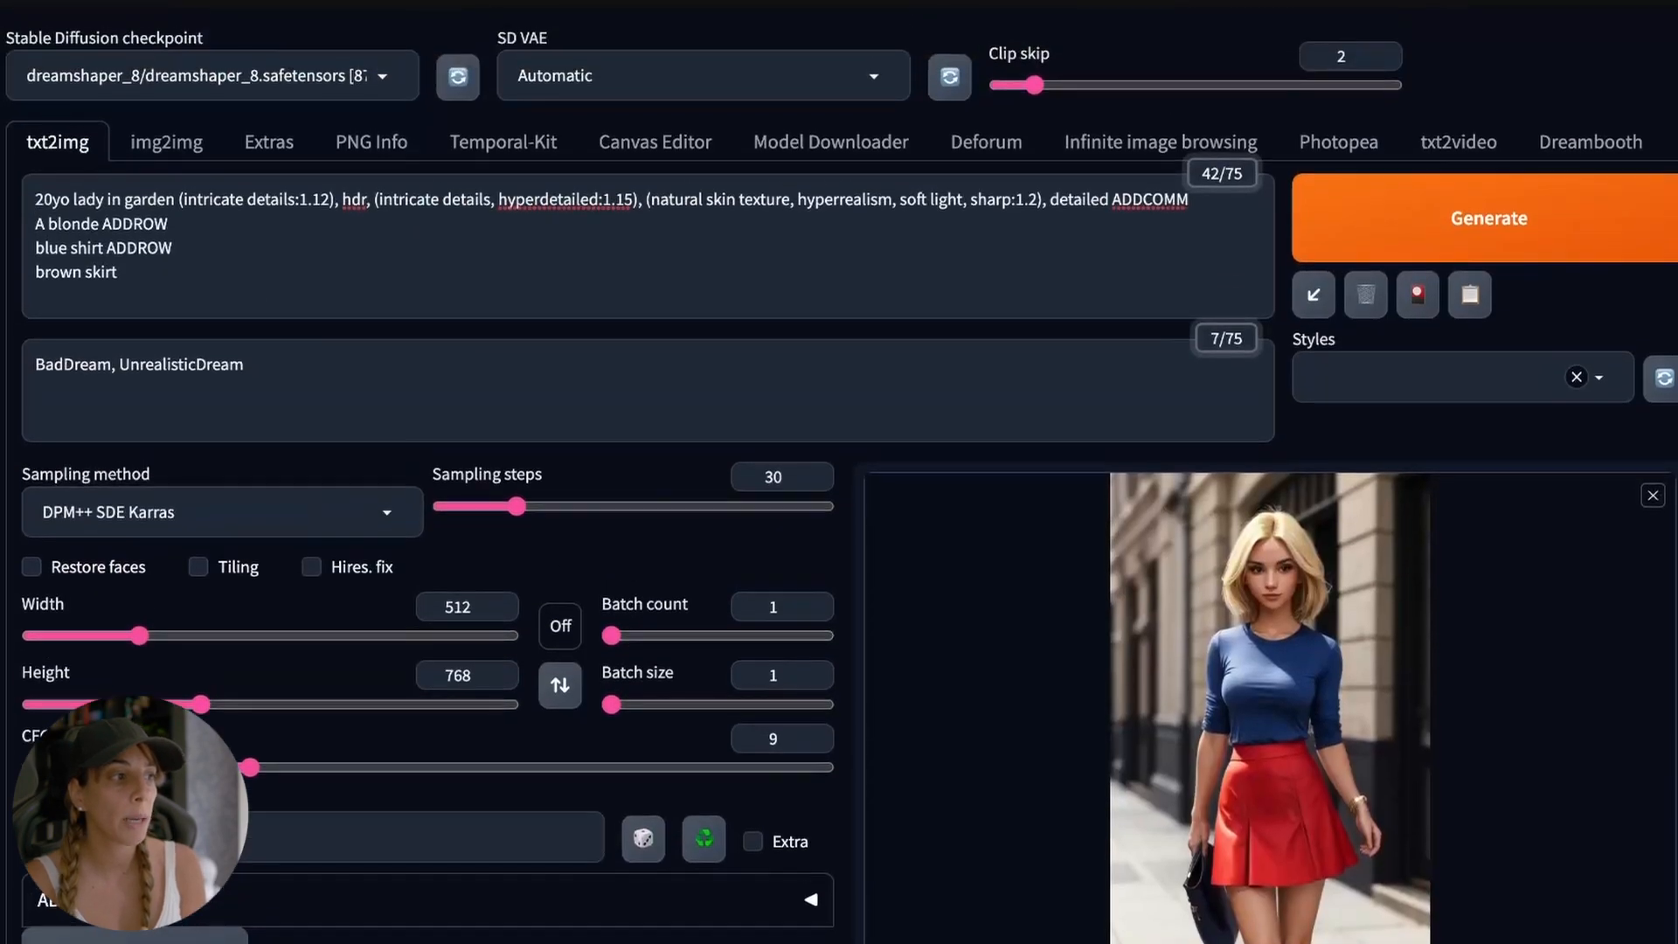
{"action": "left_click_drag", "start_coordinate": [35, 199], "coordinate": [1120, 208]}
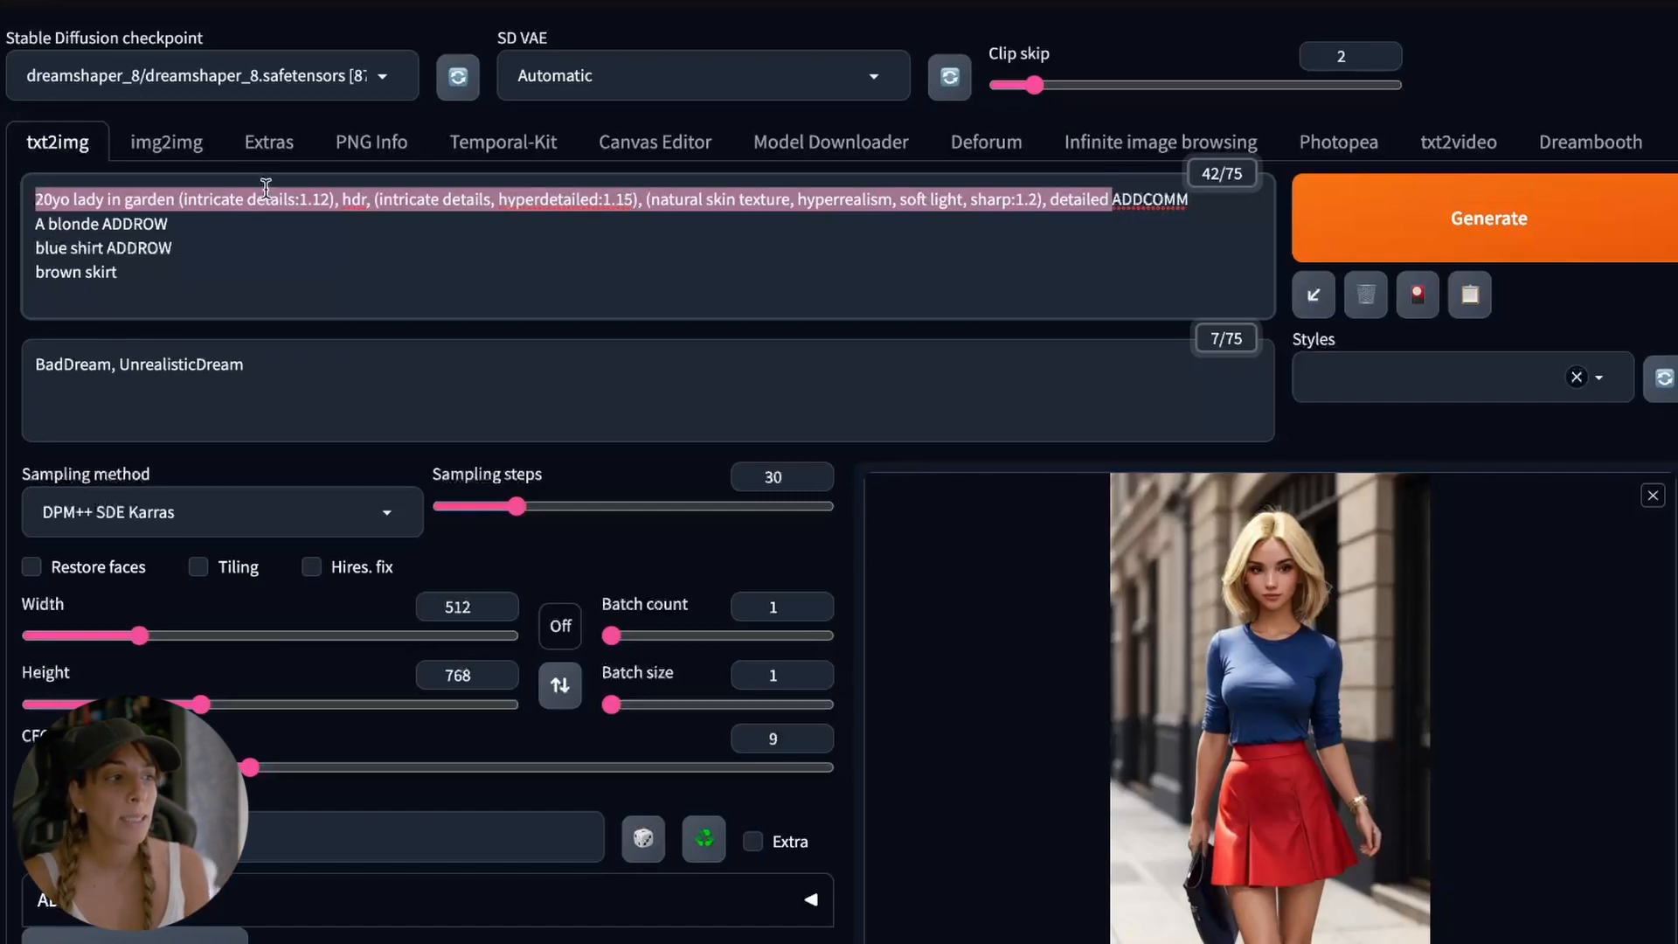
{"action": "scroll", "coordinate": [472, 760], "scroll_direction": "down", "scroll_amount": 8}
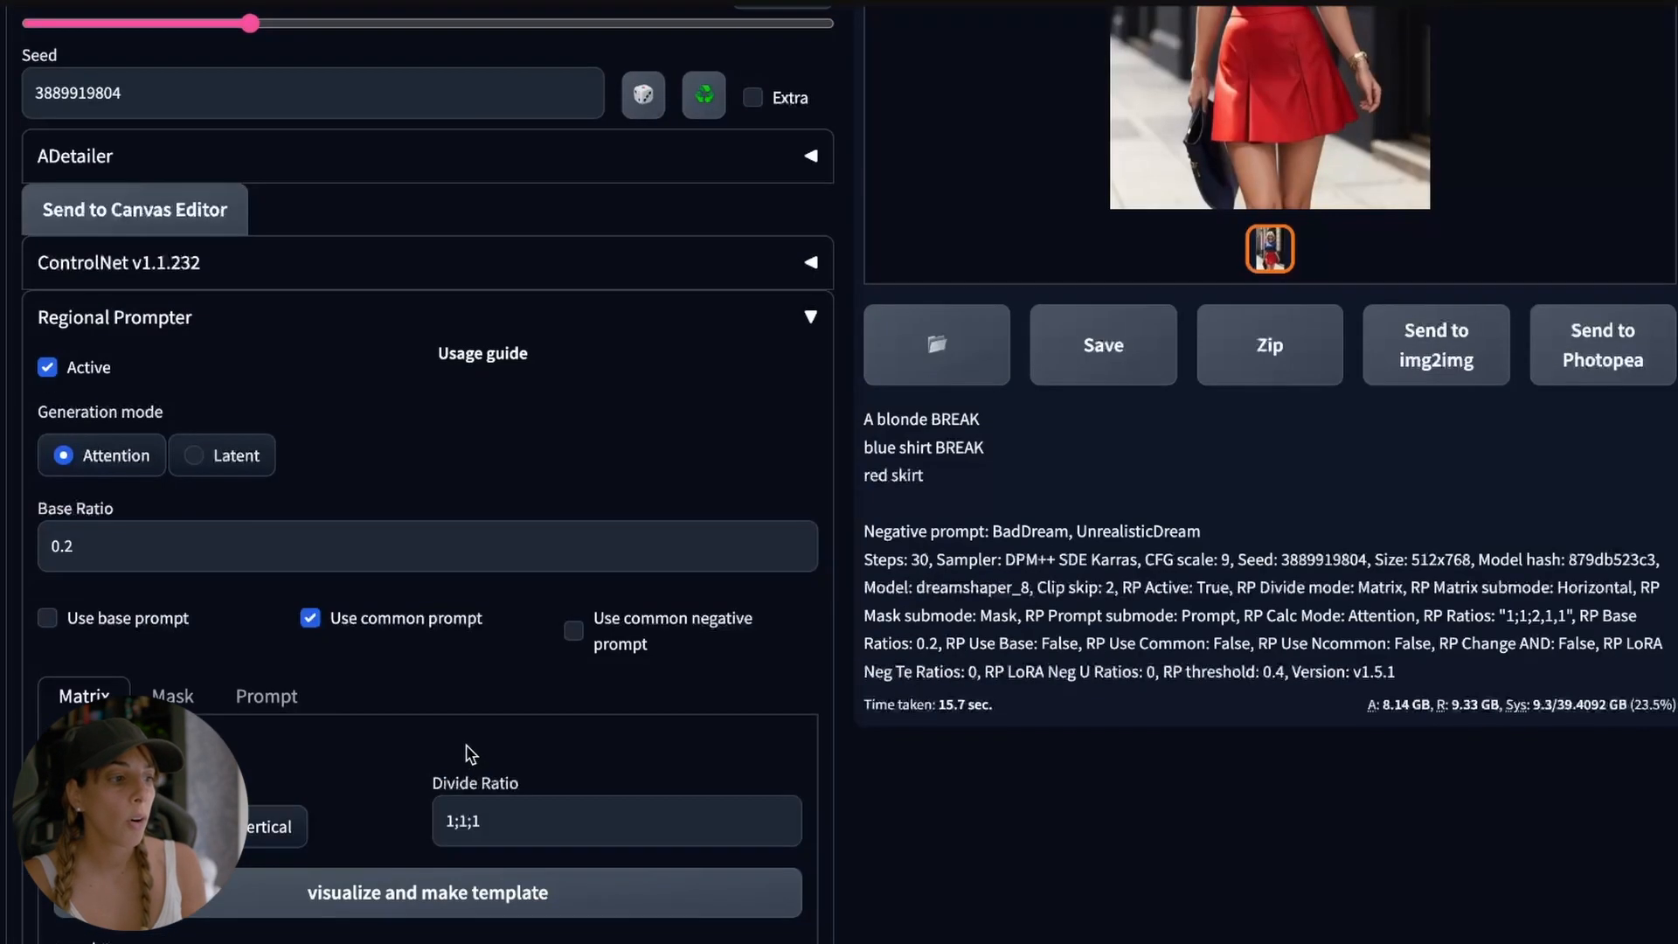
{"action": "scroll", "coordinate": [473, 753], "scroll_direction": "down", "scroll_amount": 6}
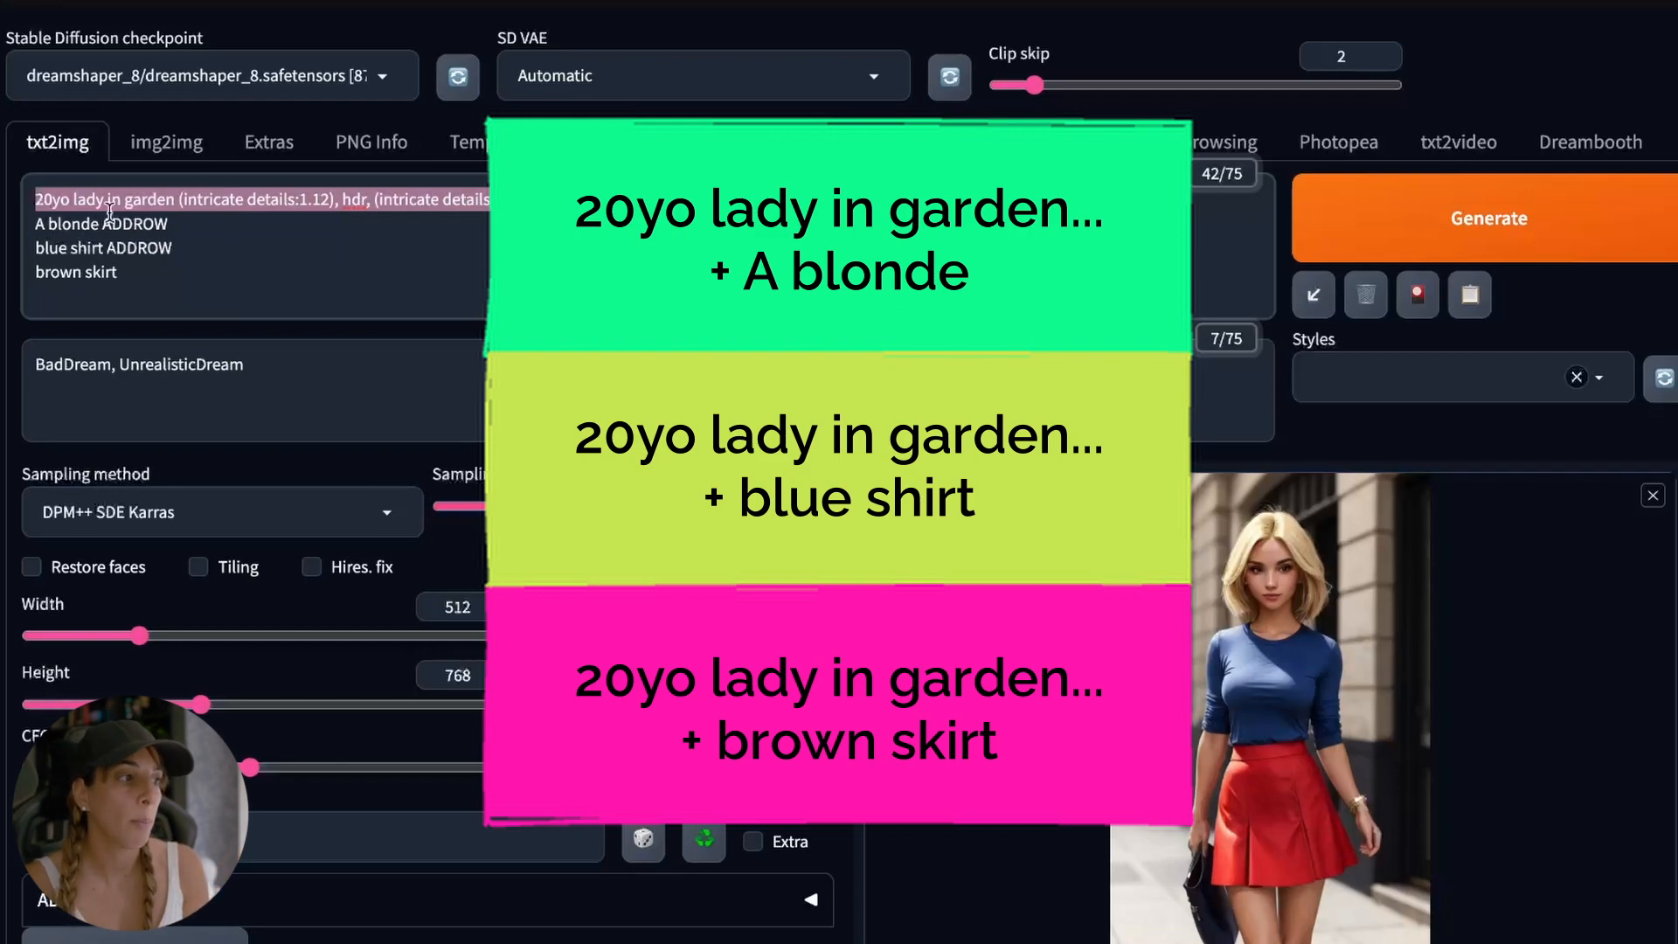
Examine how the common prompt combines with each row prompt: A blonde, blue shirt and brown skirt.
{"action": "left_click", "coordinate": [145, 225]}
{"action": "left_click_drag", "start_coordinate": [208, 219], "coordinate": [11, 192]}
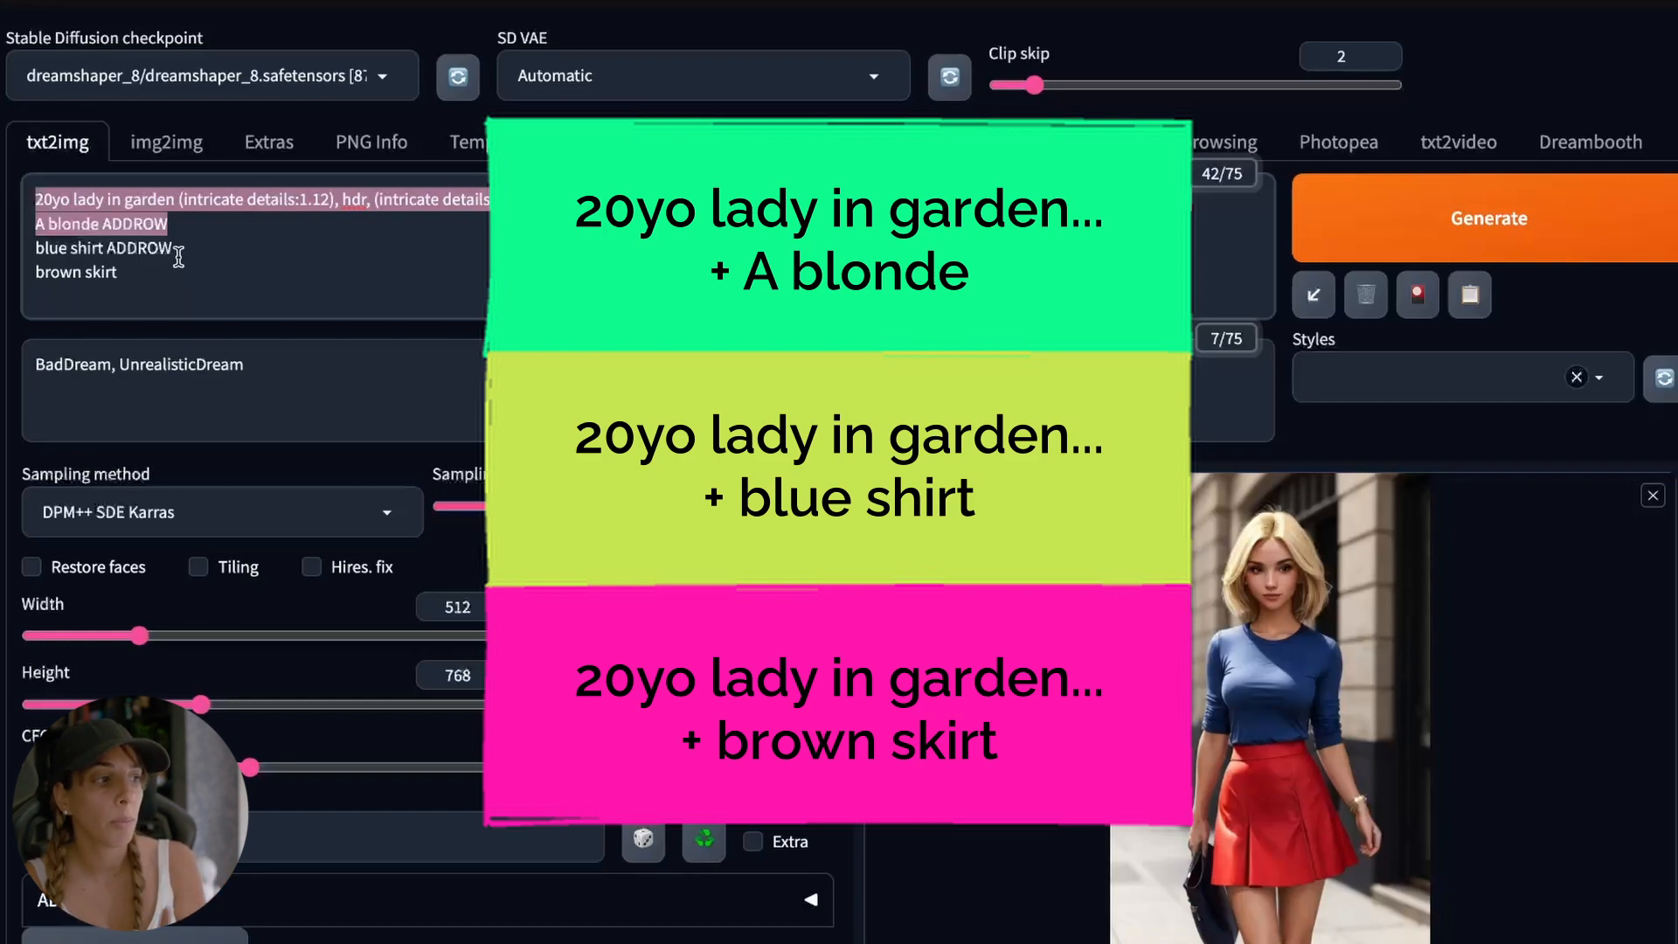
{"action": "left_click_drag", "start_coordinate": [173, 248], "coordinate": [19, 250]}
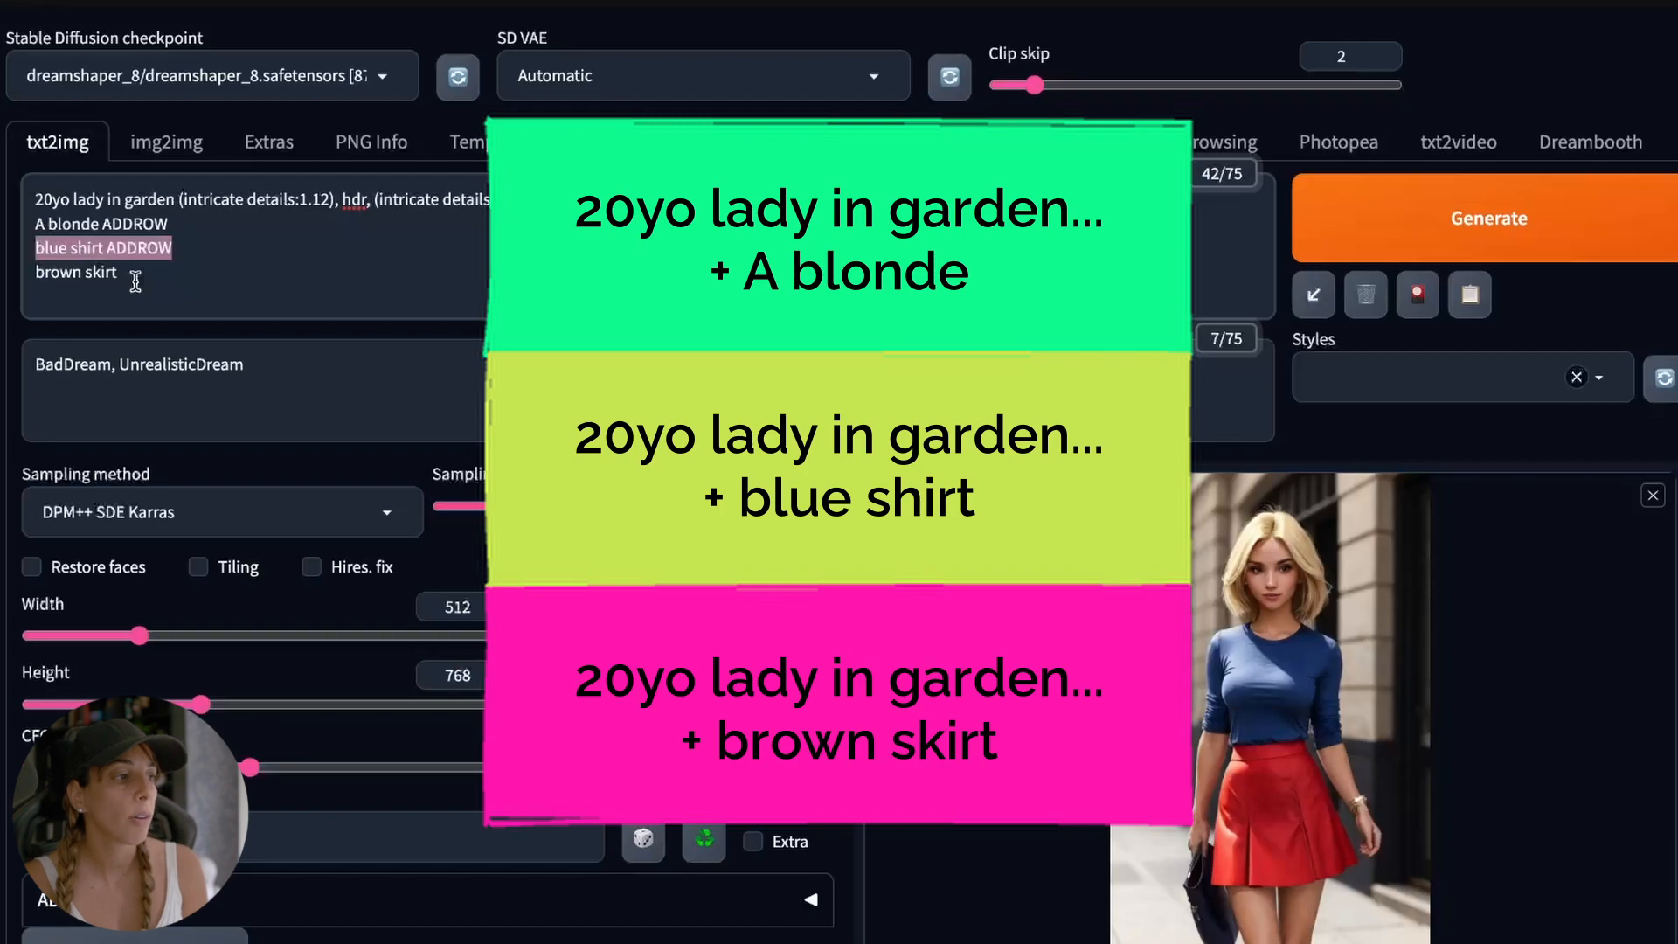
{"action": "left_click_drag", "start_coordinate": [131, 274], "coordinate": [16, 278]}
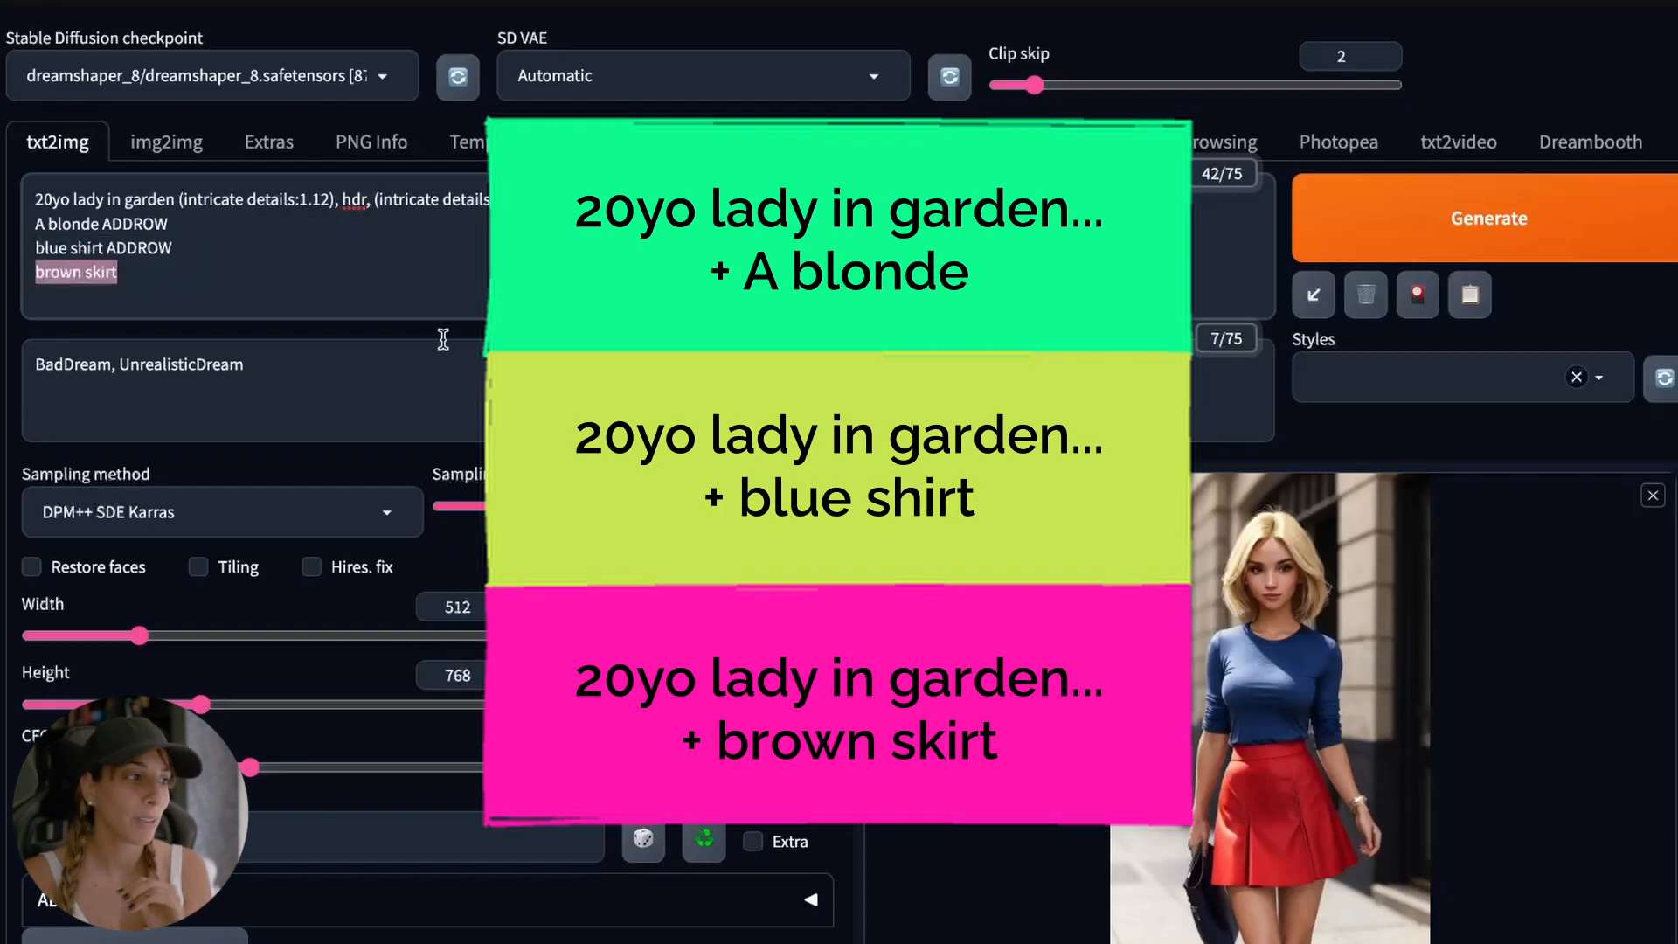
{"action": "left_click", "coordinate": [486, 281]}
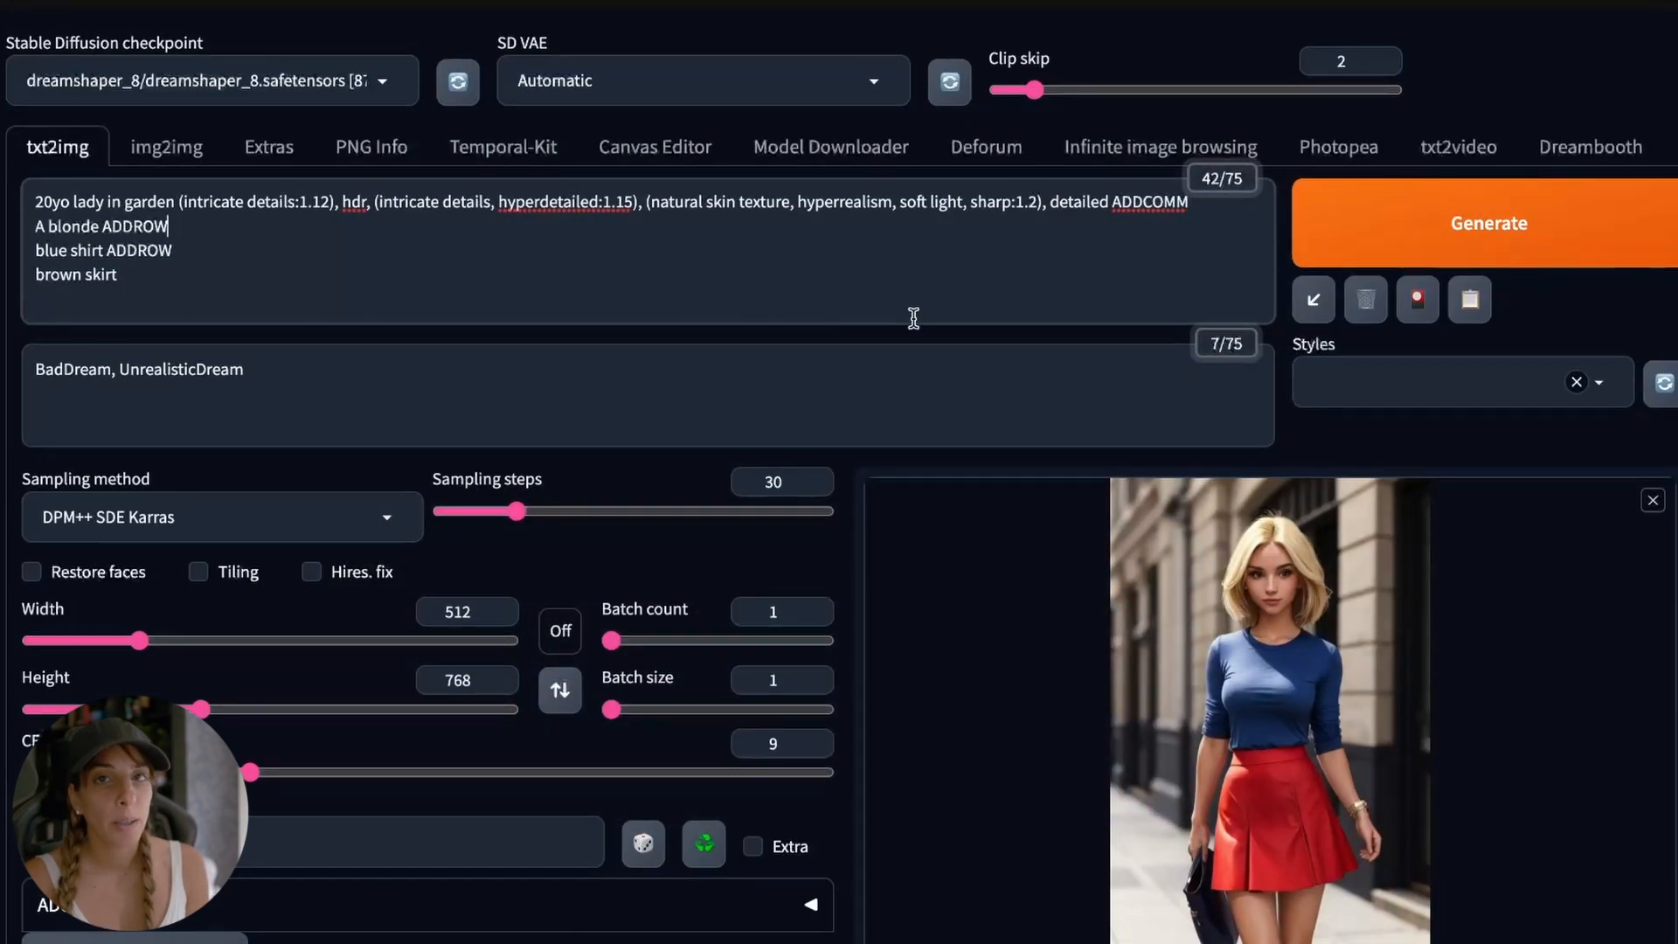
Copy the ADDCOMM, ADDROW, ADDROW template from Regional Prompter and paste it below the brown skirt line of the prompt.
{"action": "scroll", "coordinate": [571, 460], "scroll_direction": "down", "scroll_amount": 15}
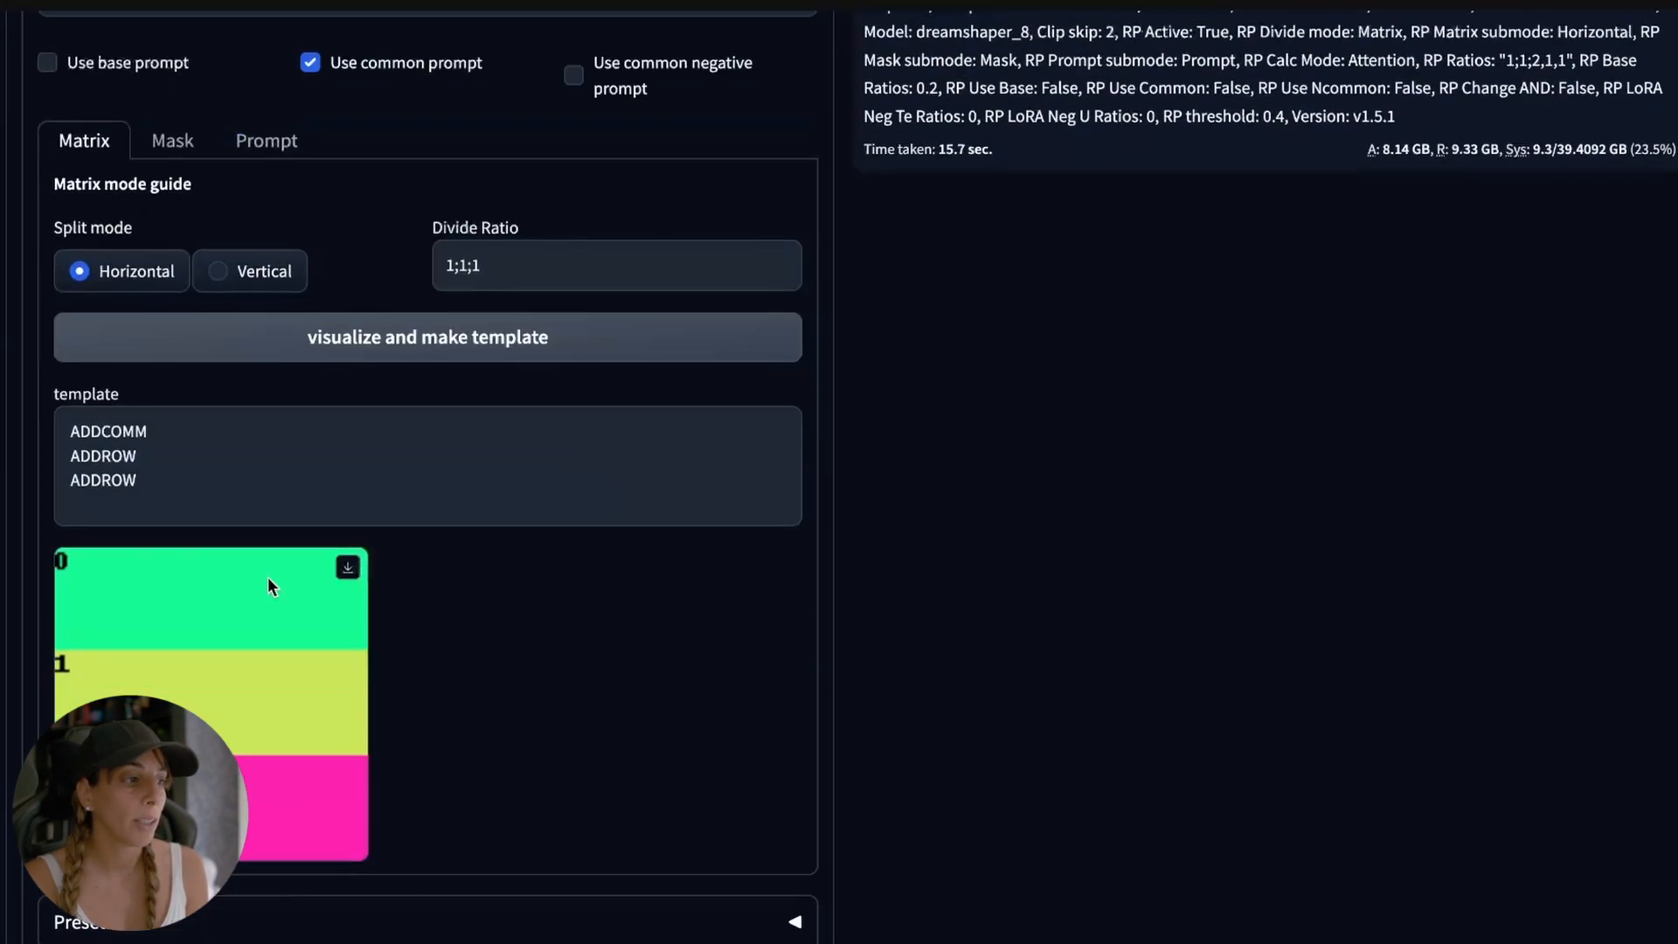
{"action": "left_click", "coordinate": [168, 491]}
{"action": "left_click_drag", "start_coordinate": [168, 491], "coordinate": [39, 428]}
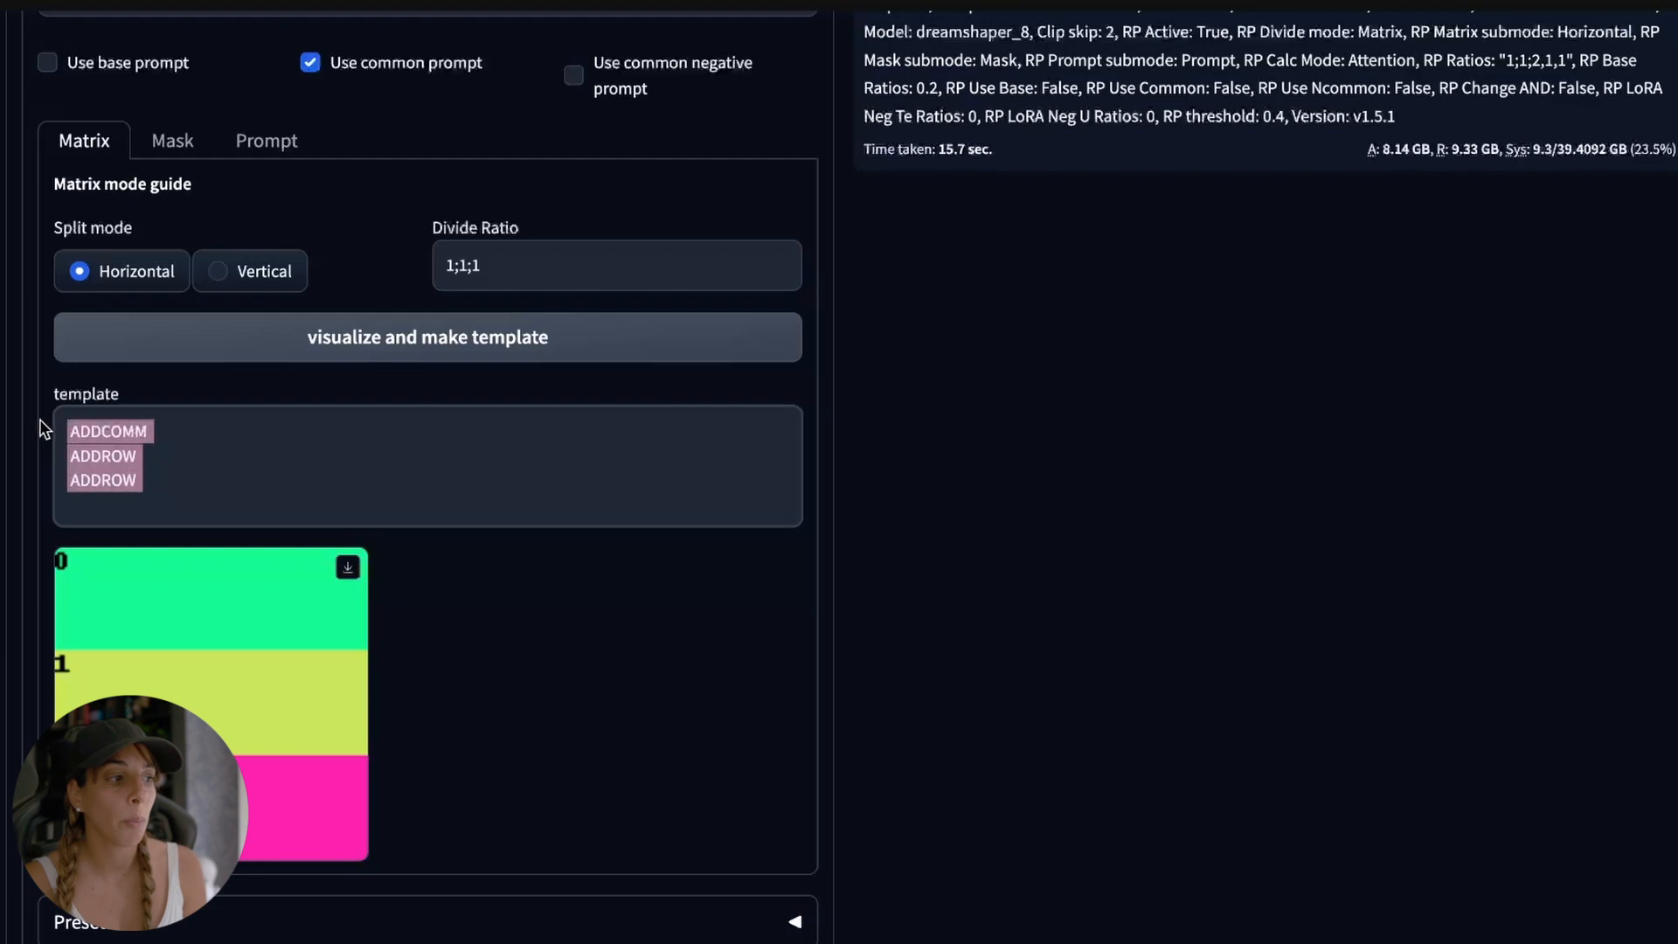
{"action": "left_click", "coordinate": [418, 487]}
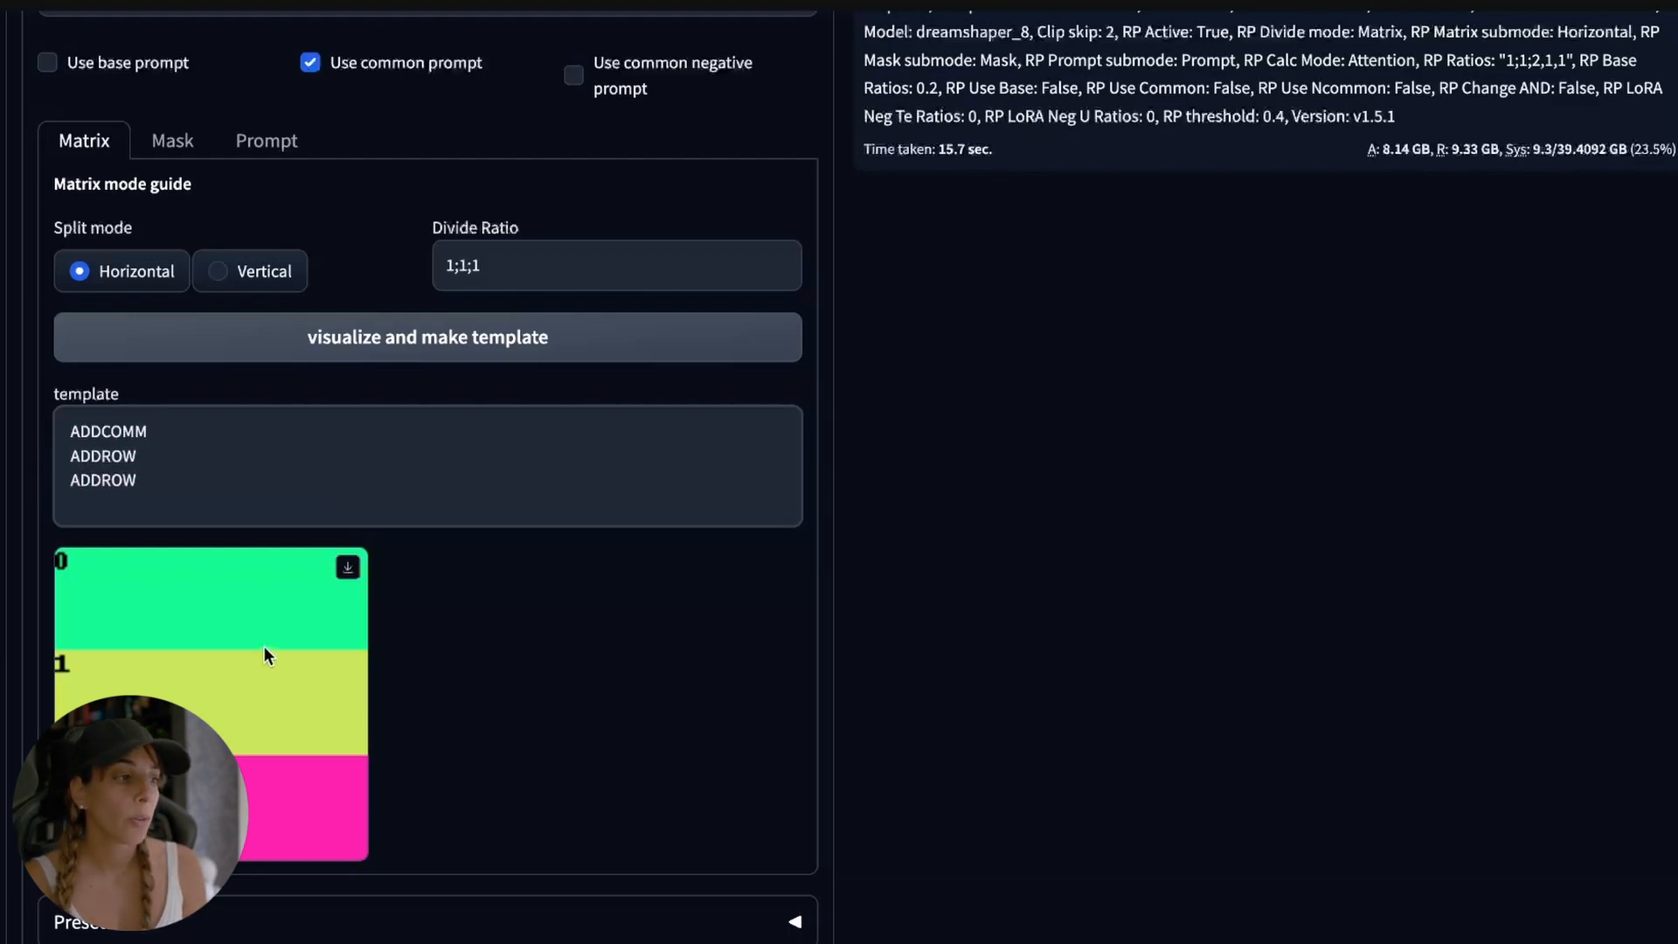
{"action": "left_click_drag", "start_coordinate": [66, 426], "coordinate": [187, 520]}
{"action": "key", "text": "ctrl+c"}
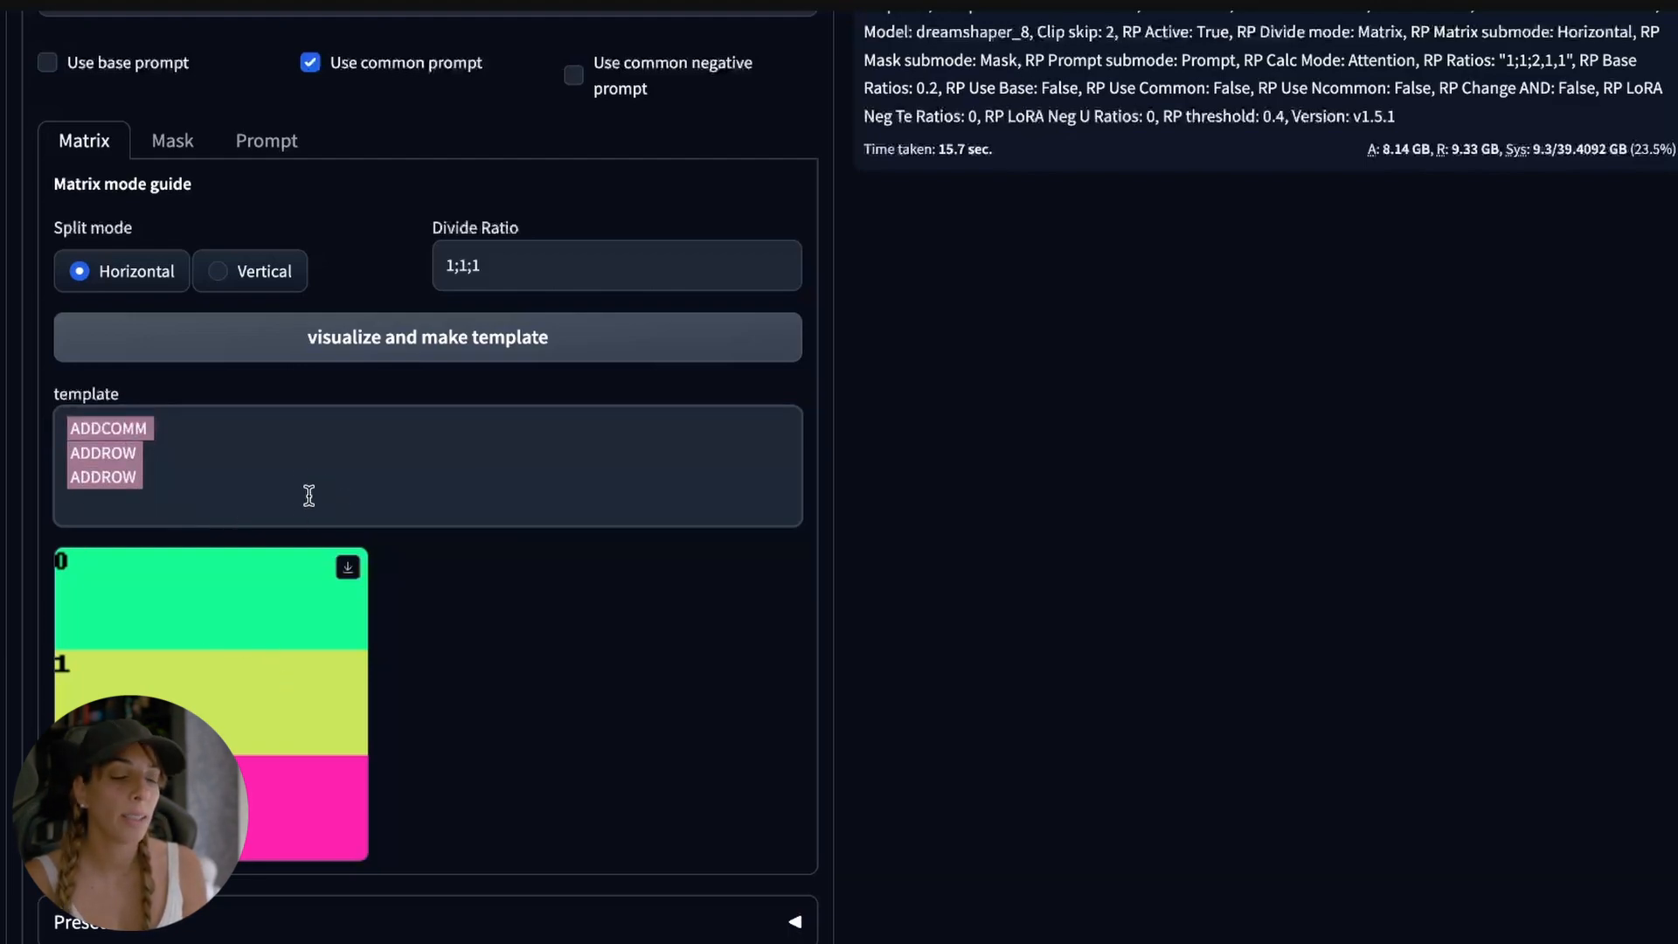
{"action": "scroll", "coordinate": [914, 345], "scroll_direction": "down", "scroll_amount": 1}
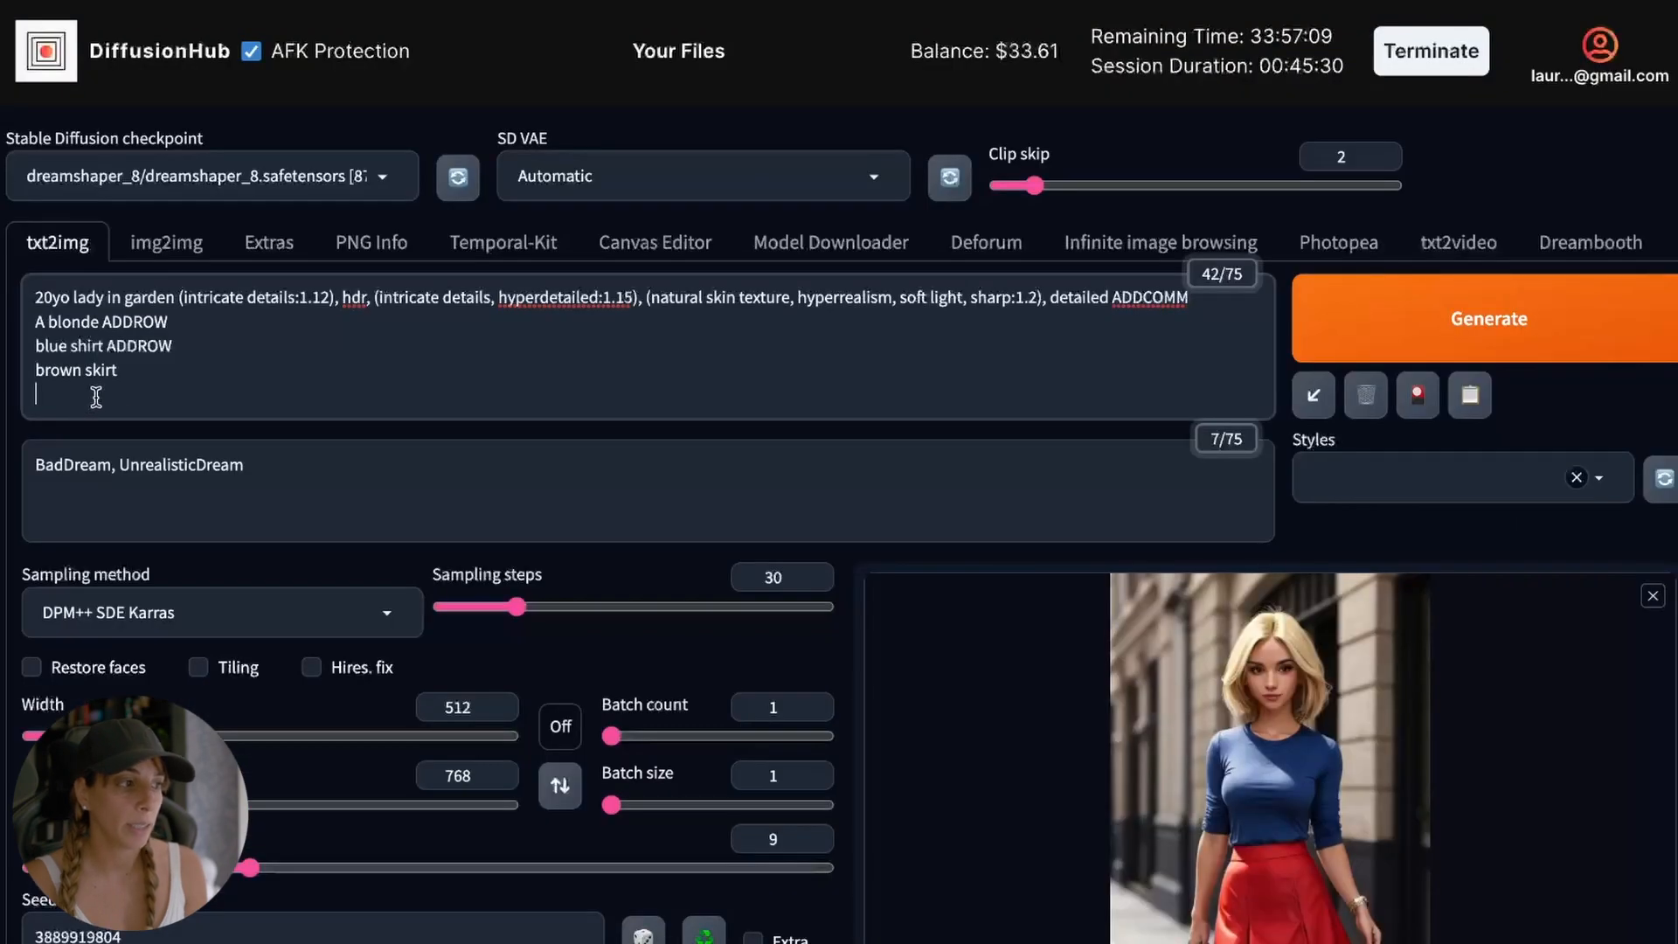
{"action": "key", "text": "ctrl+v"}
{"action": "key", "text": "BackSpace"}
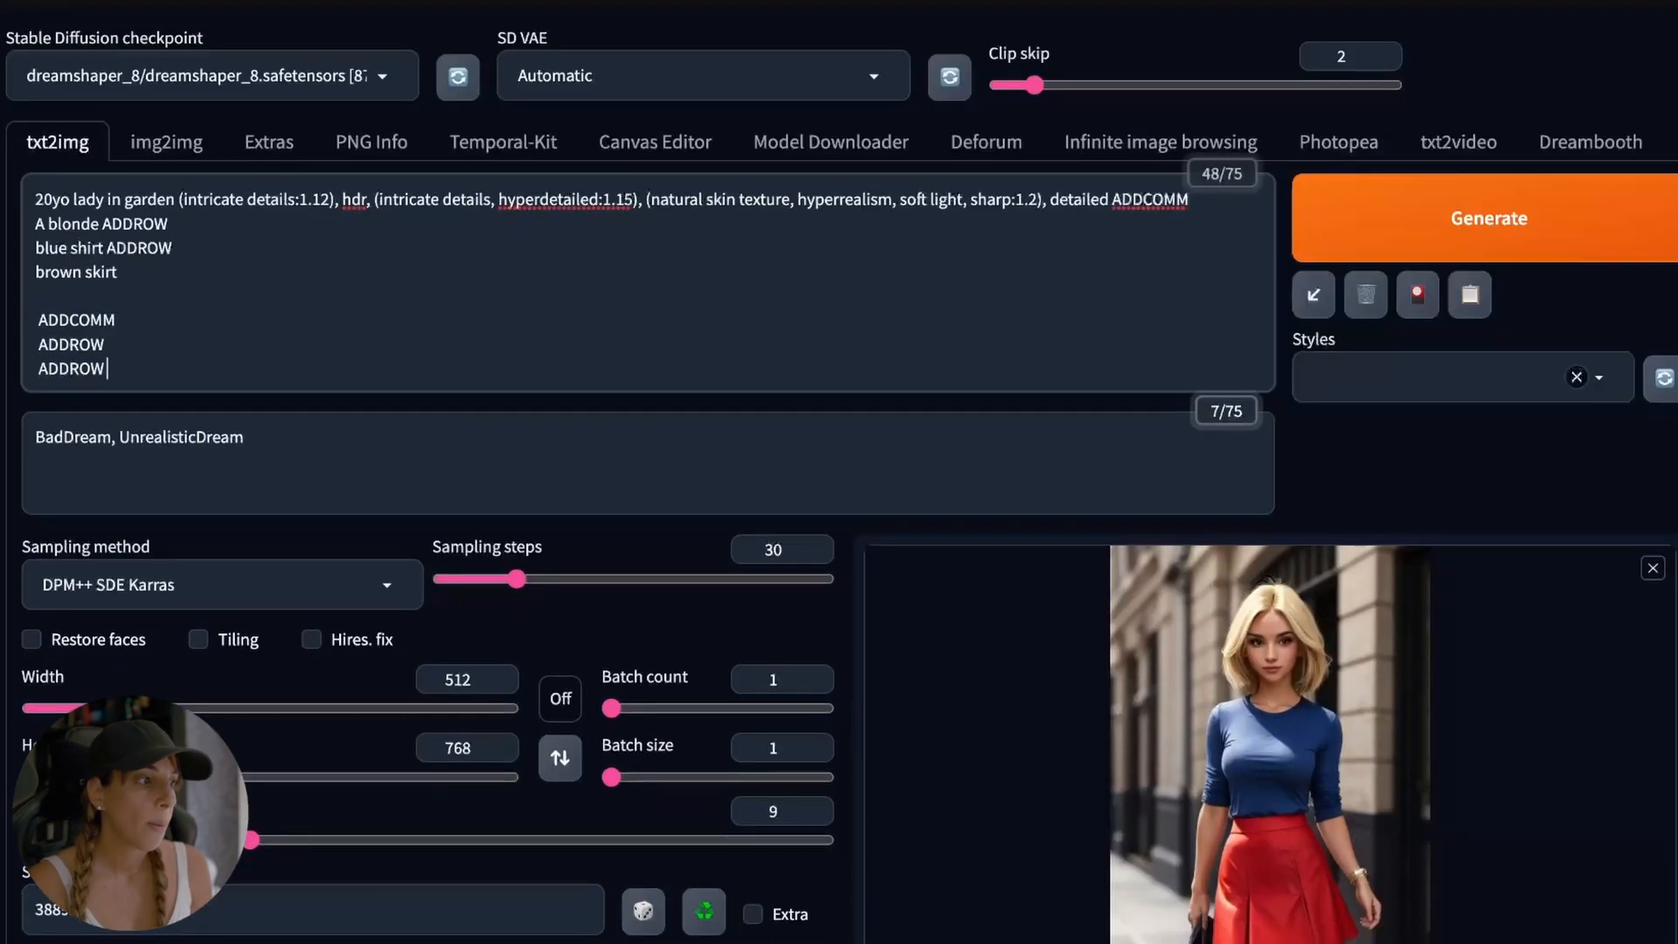
Compare the pasted template's ADDCOMM and ADDROW keywords with those in the prompt's common, blonde and blue shirt lines.
{"action": "left_click", "coordinate": [39, 320]}
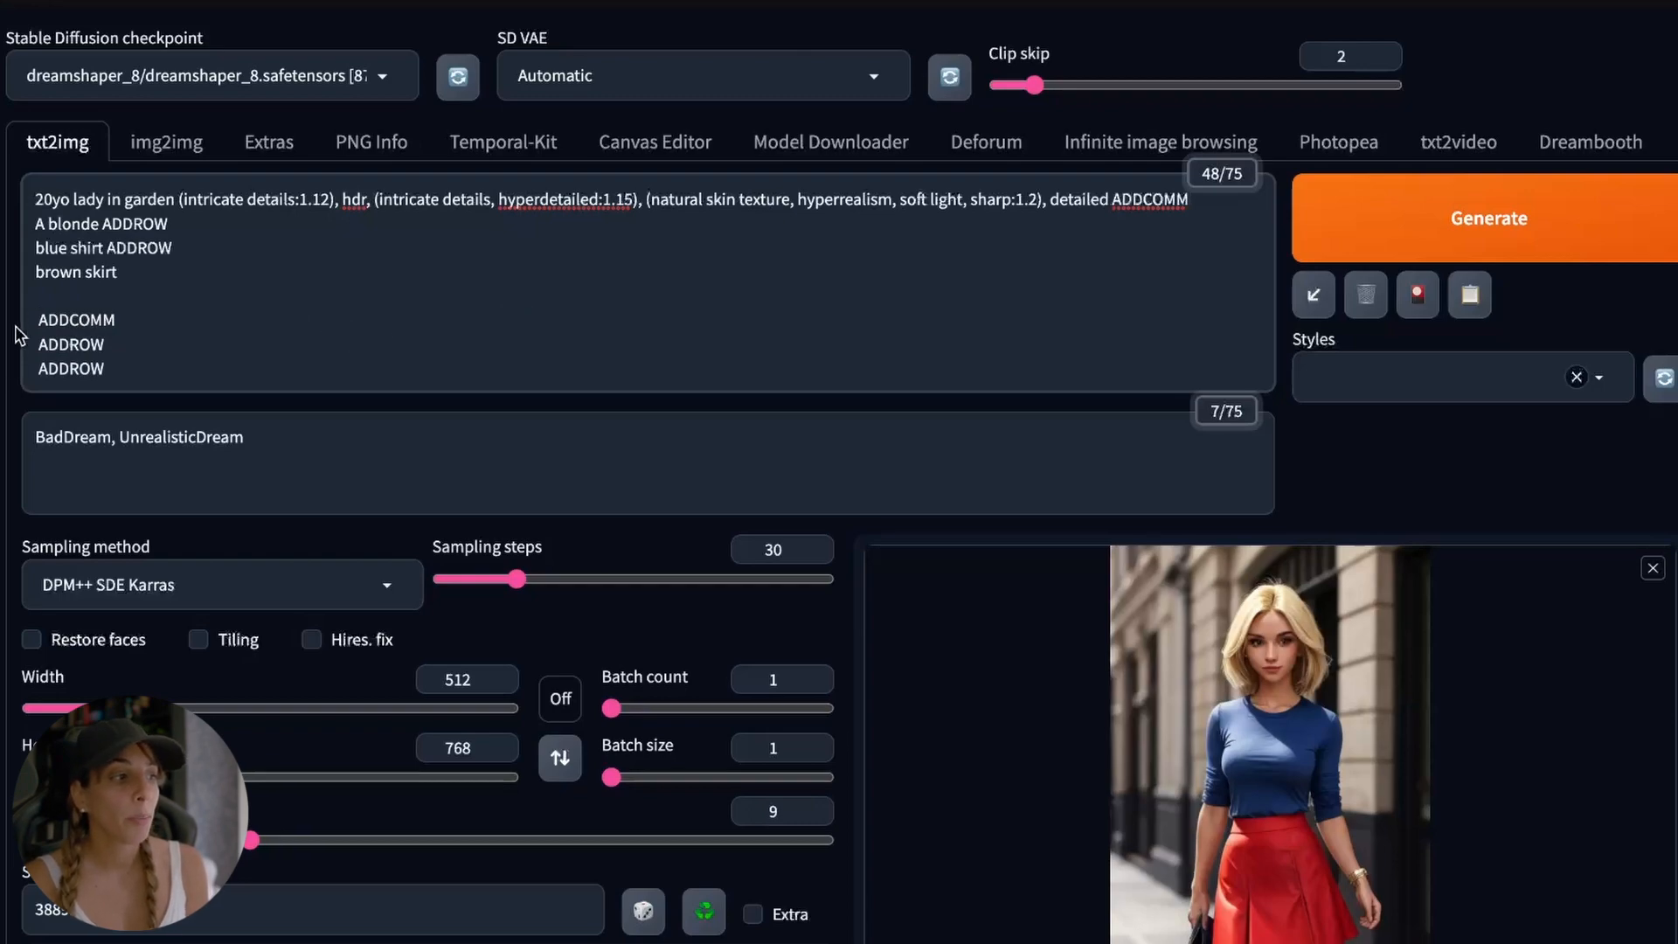
{"action": "left_click_drag", "start_coordinate": [37, 320], "coordinate": [171, 325]}
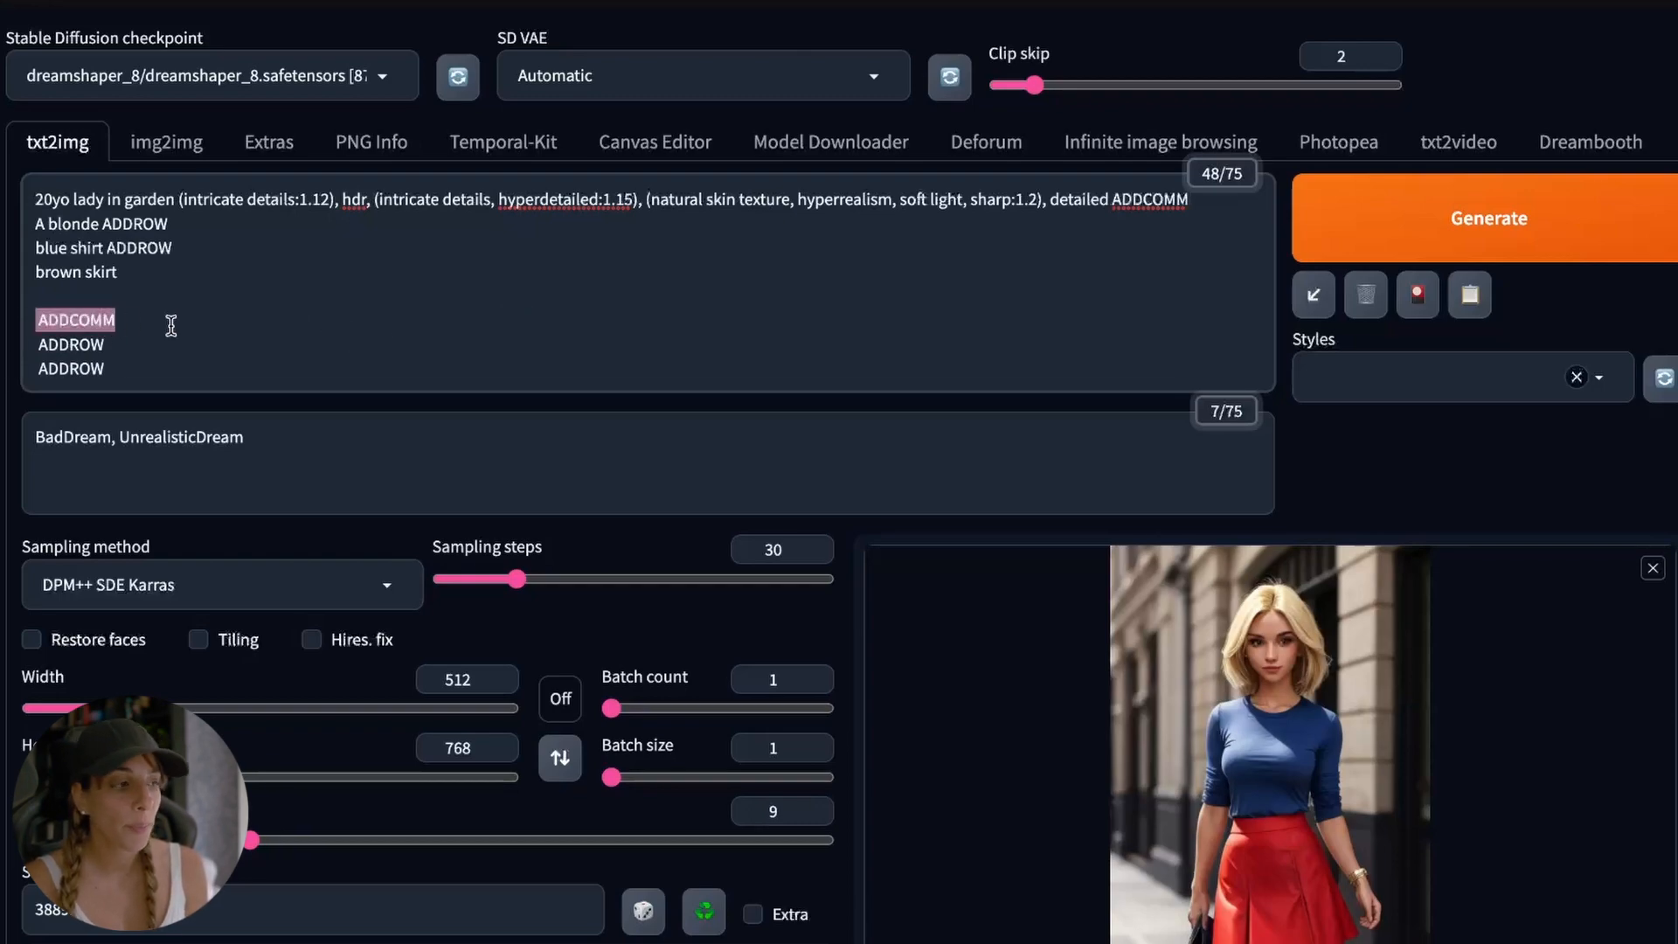
{"action": "left_click", "coordinate": [48, 340]}
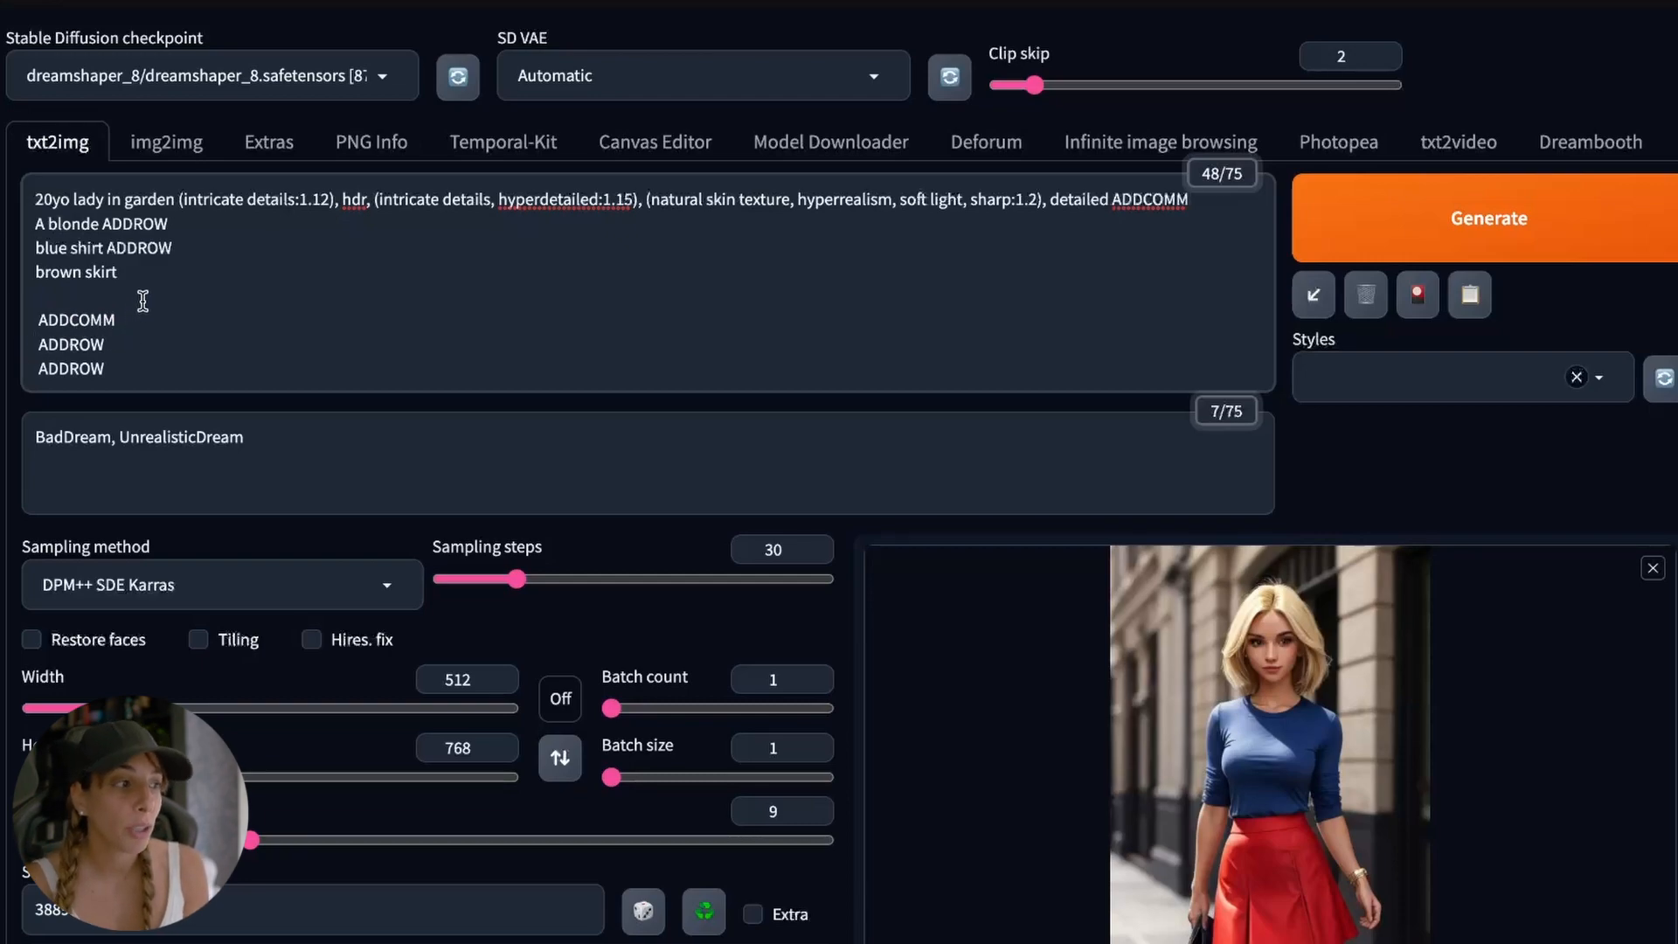
{"action": "left_click_drag", "start_coordinate": [90, 223], "coordinate": [185, 221]}
{"action": "left_click", "coordinate": [185, 221]}
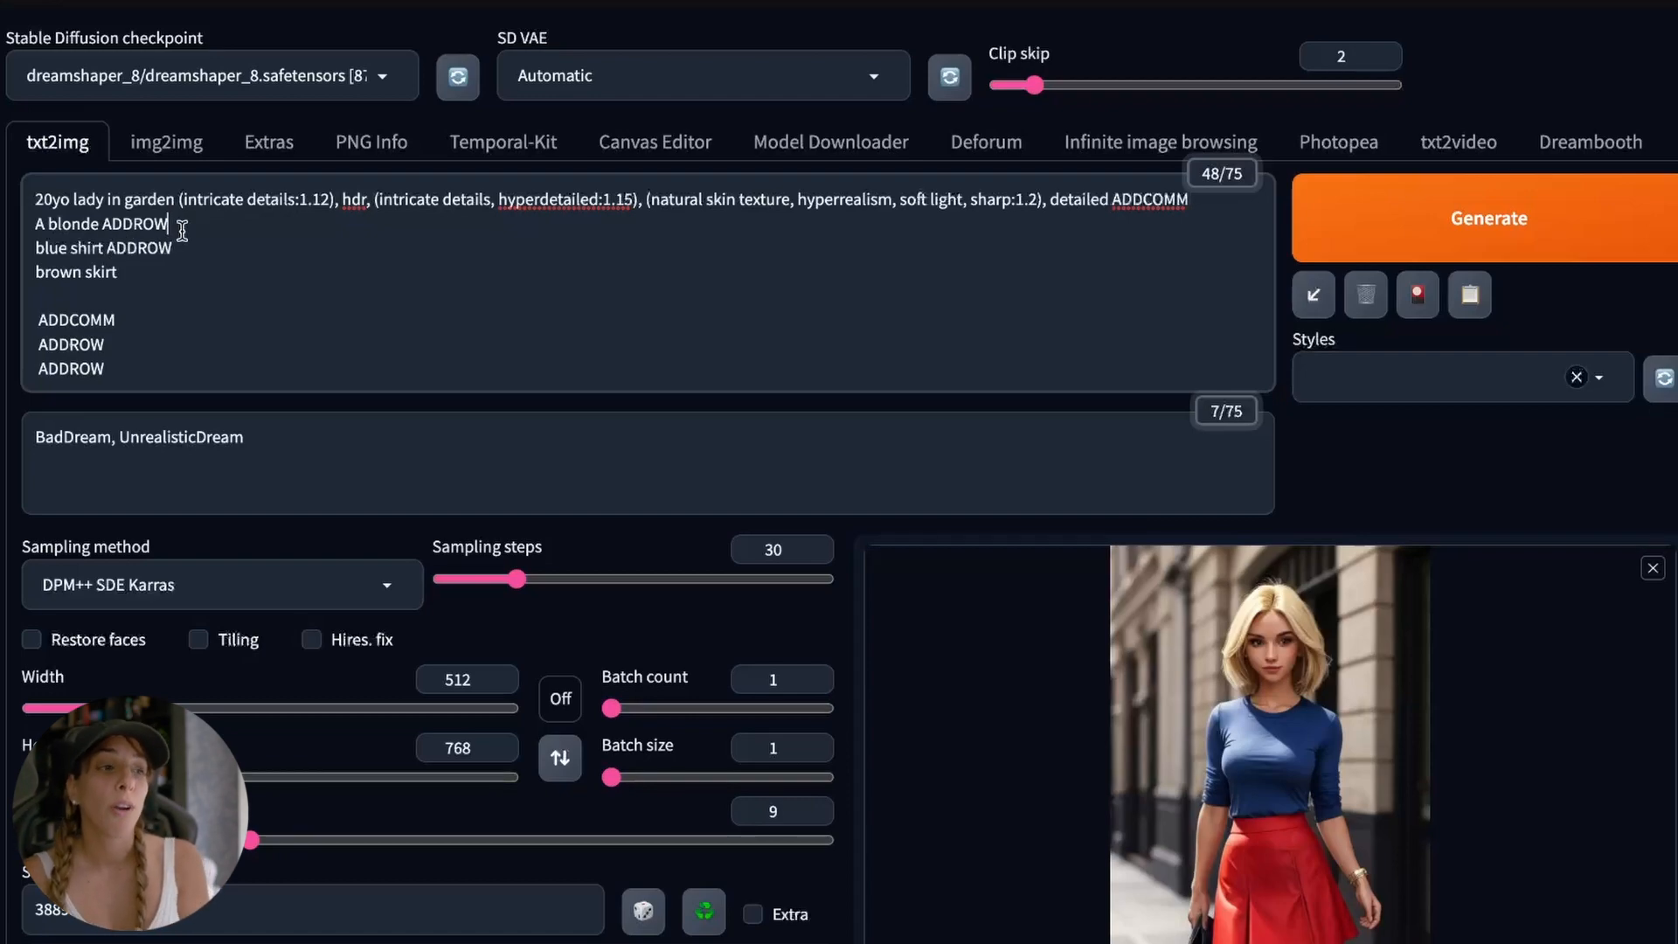
{"action": "left_click_drag", "start_coordinate": [186, 251], "coordinate": [86, 224]}
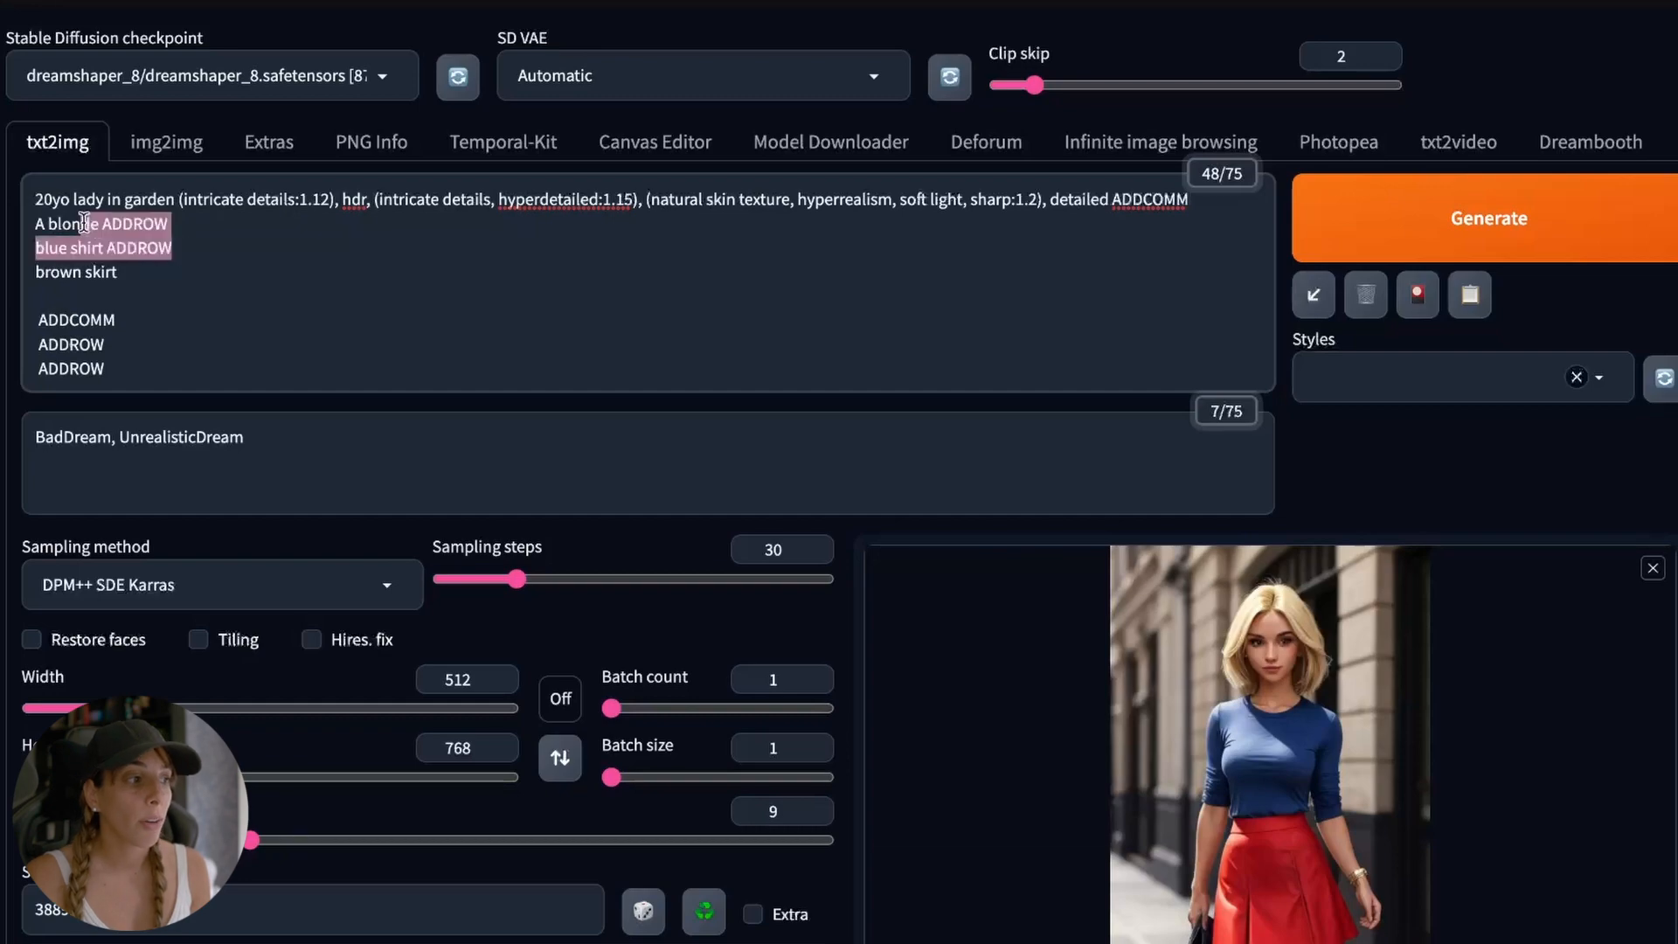
{"action": "left_click", "coordinate": [110, 271]}
Remove the pasted template from below the brown skirt line and generate the image with the common prompt.
{"action": "triple_click", "coordinate": [156, 273]}
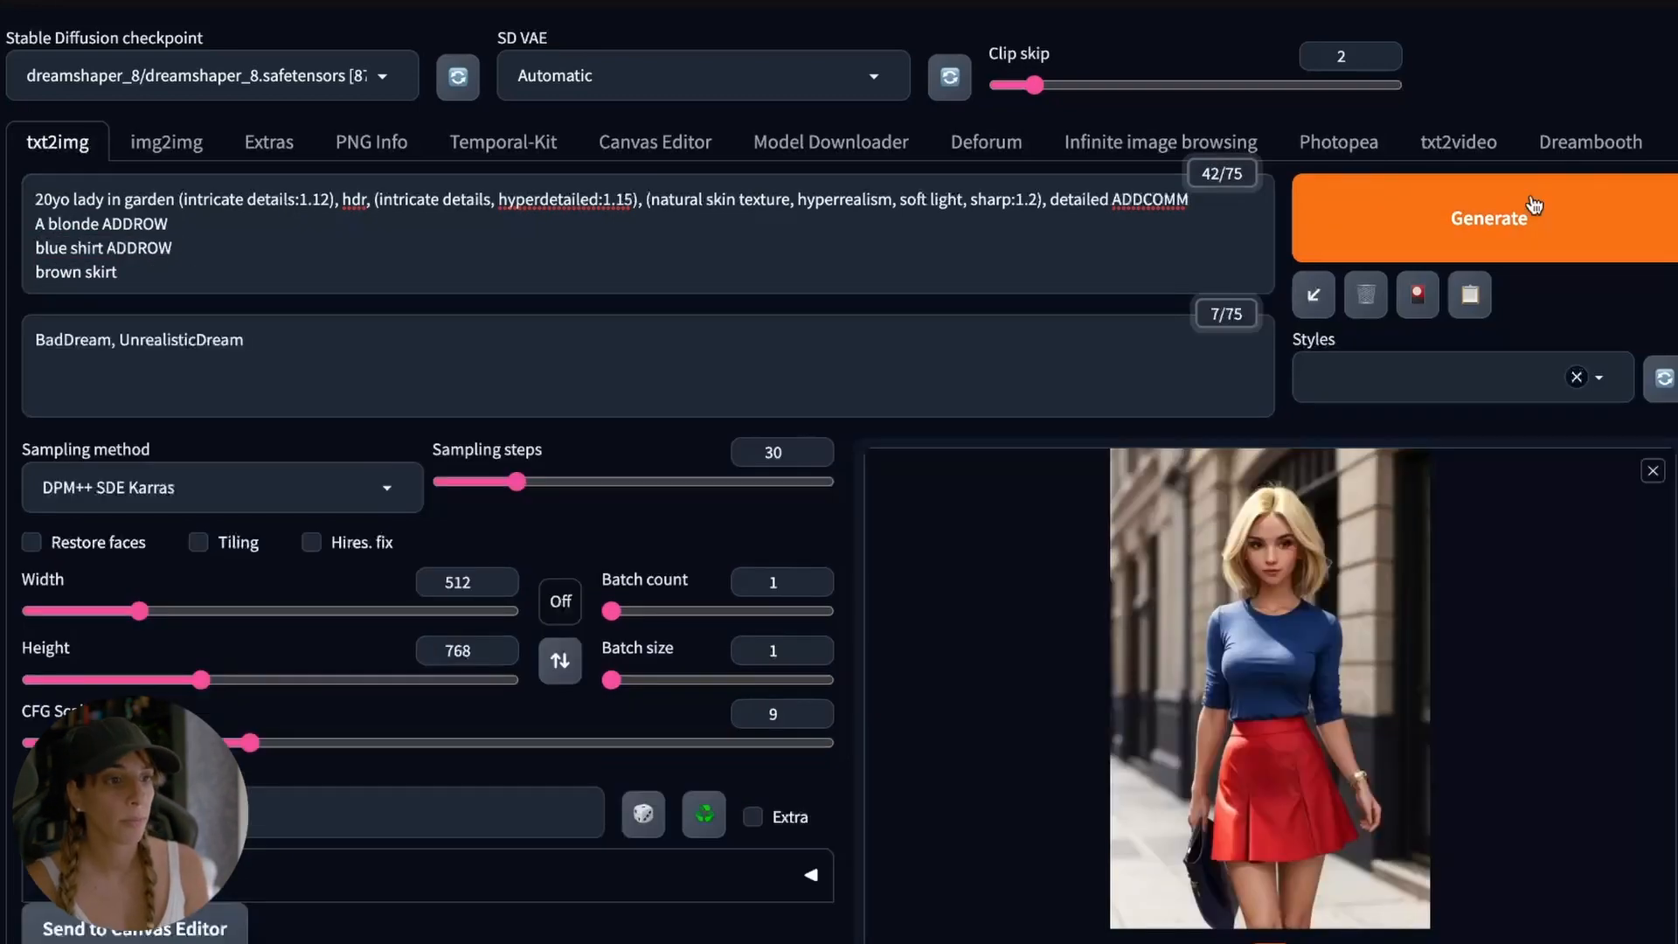
{"action": "left_click", "coordinate": [1534, 207]}
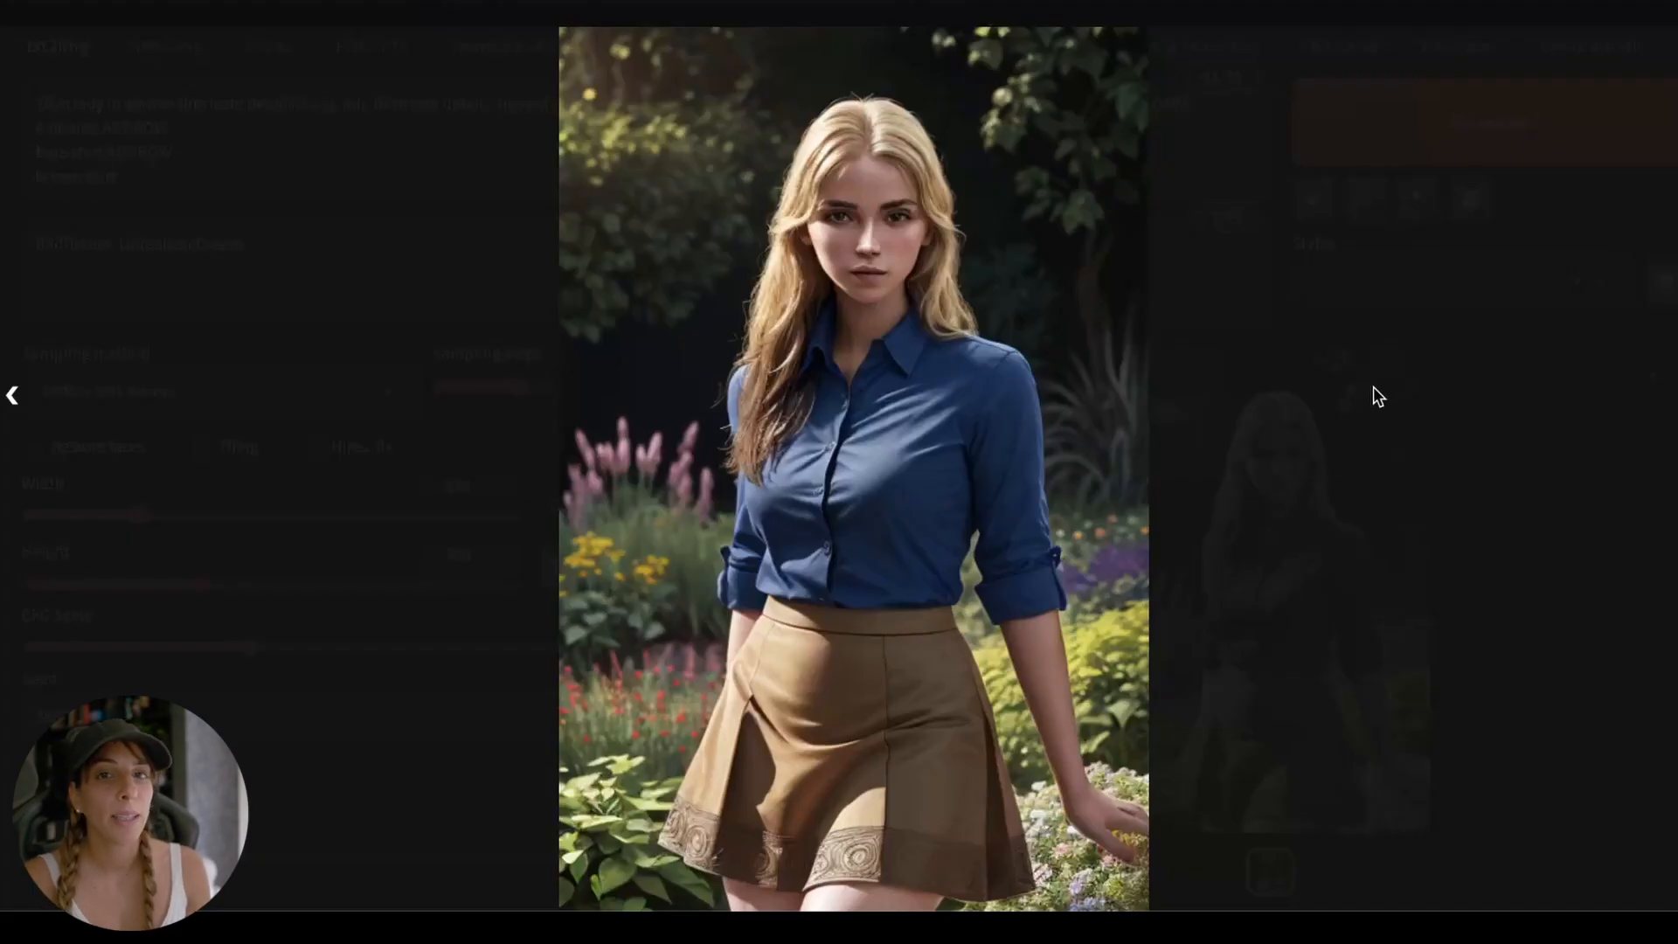
{"action": "left_click", "coordinate": [1433, 385]}
{"action": "scroll", "coordinate": [302, 335], "scroll_direction": "up", "scroll_amount": 1}
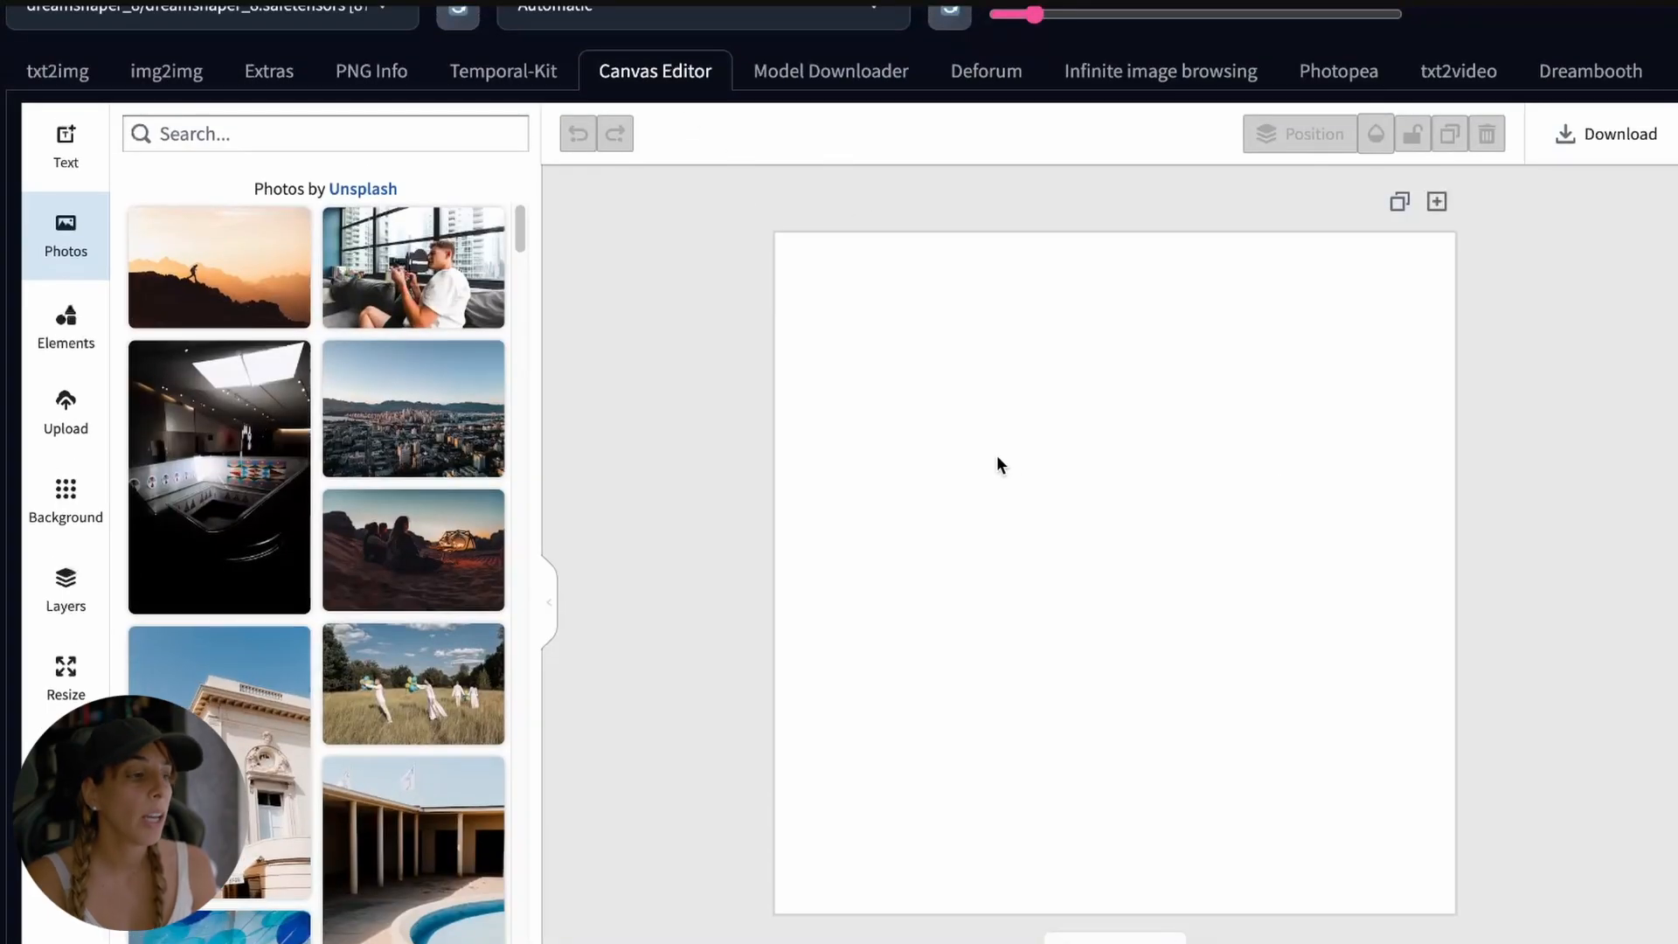
Browse the Canvas Editor's image sources: the Unsplash photos, own uploads and the txt2img library.
{"action": "scroll", "coordinate": [385, 675], "scroll_direction": "down", "scroll_amount": 1}
{"action": "scroll", "coordinate": [386, 676], "scroll_direction": "down", "scroll_amount": 10}
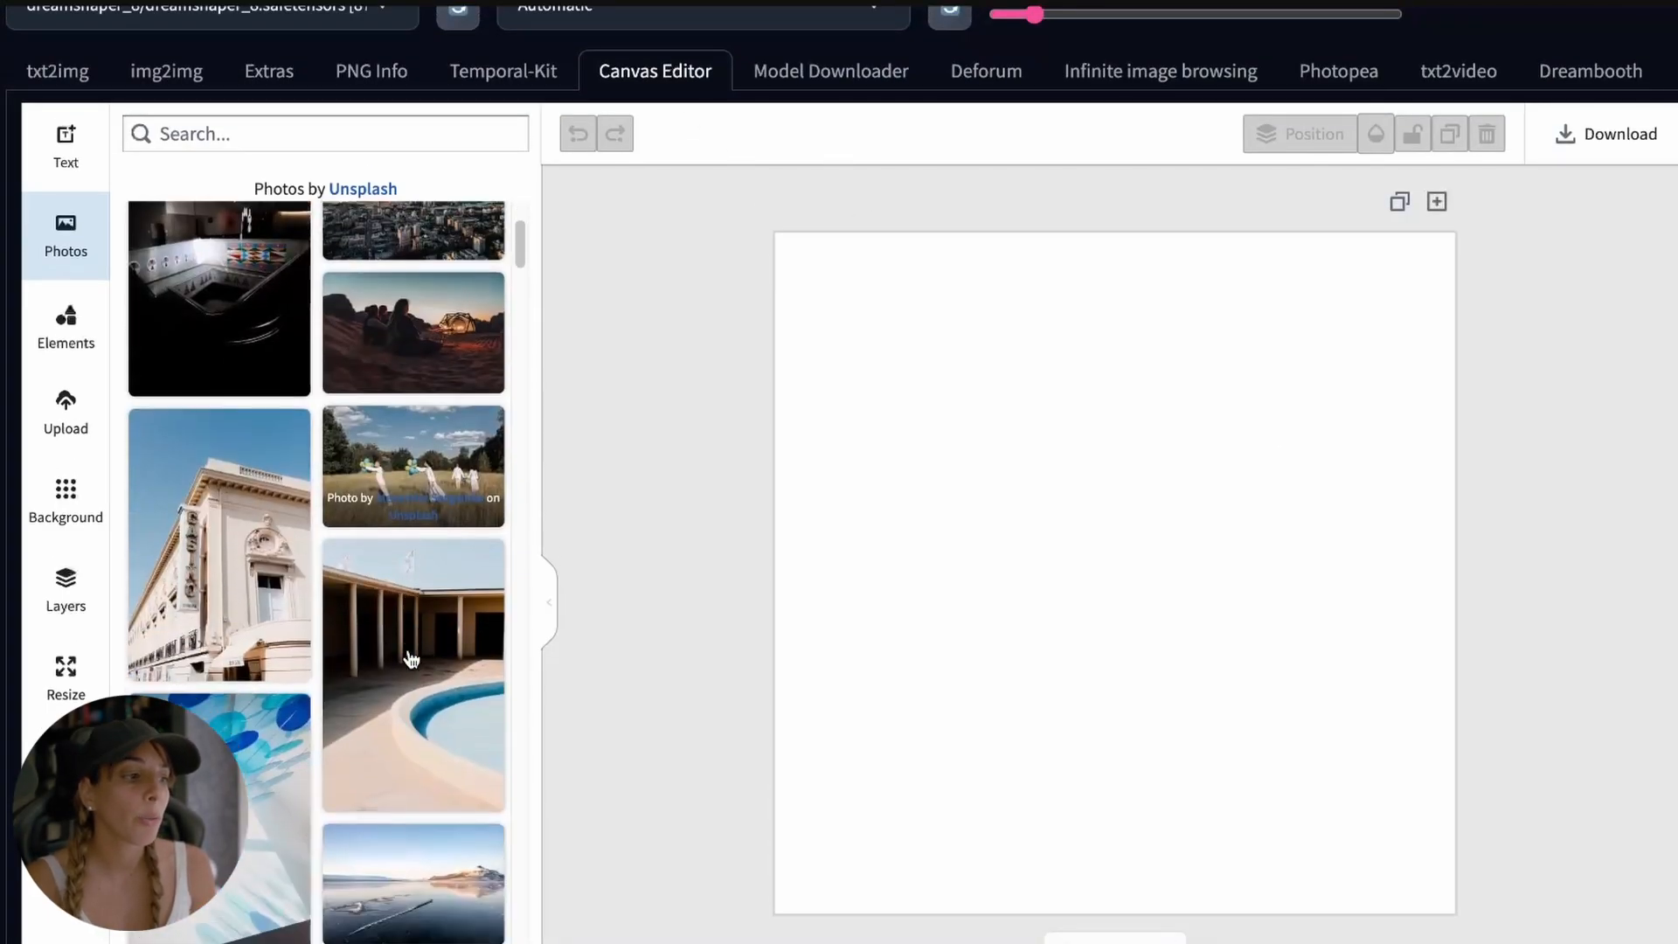
{"action": "scroll", "coordinate": [420, 669], "scroll_direction": "up", "scroll_amount": 10}
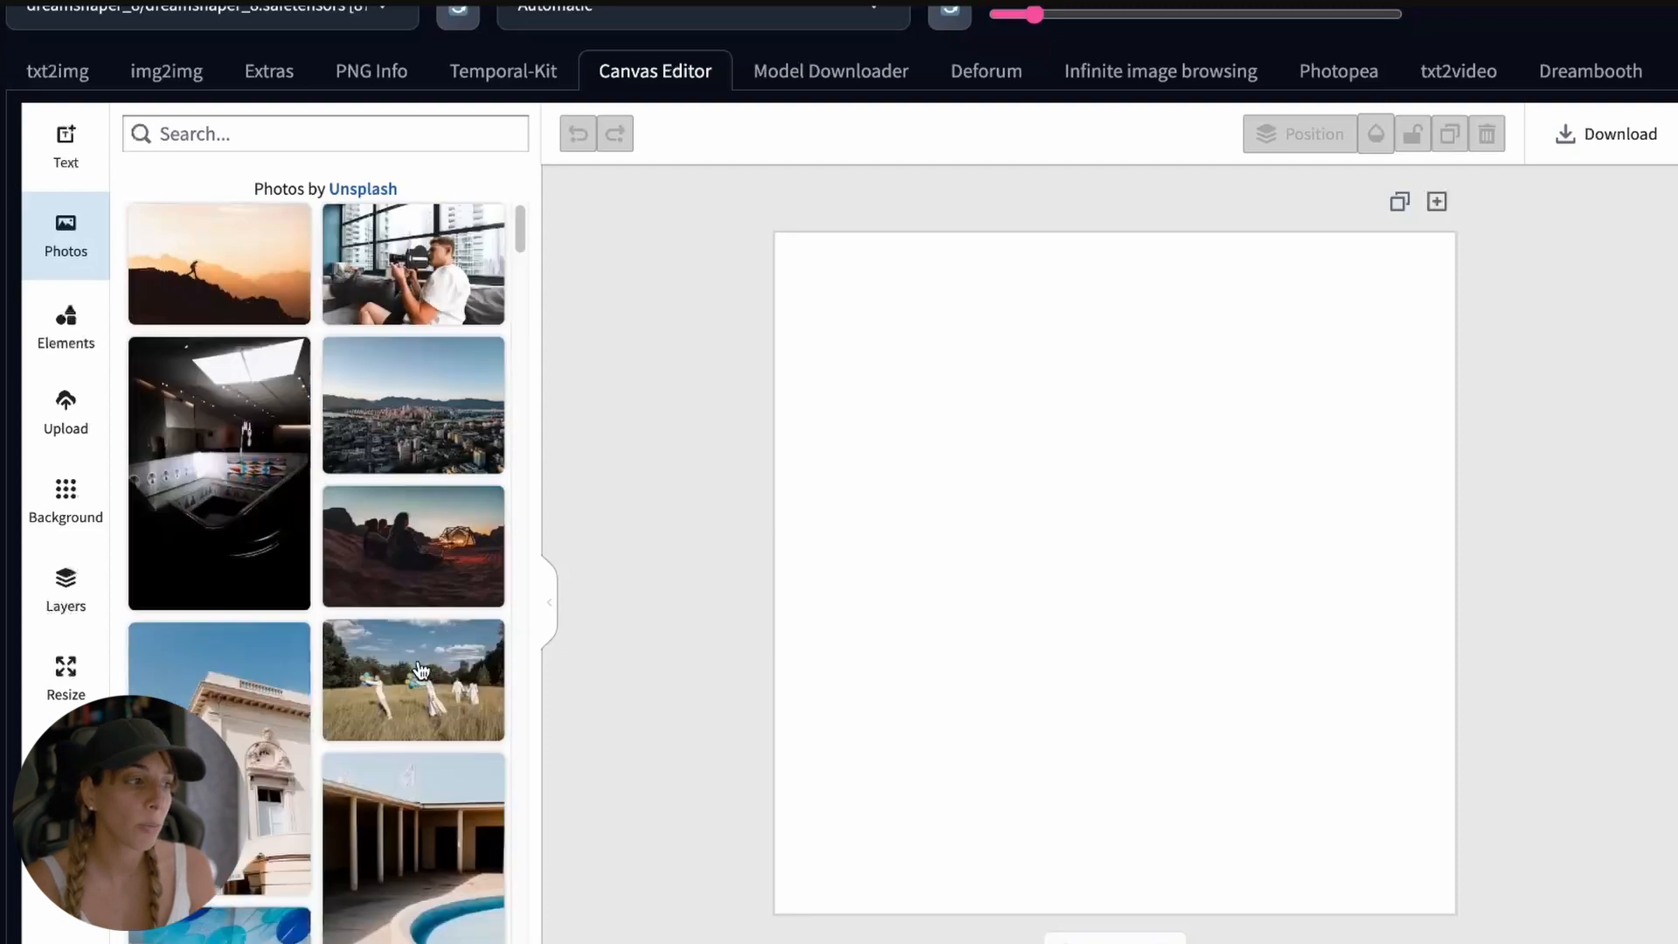
{"action": "left_click", "coordinate": [72, 418]}
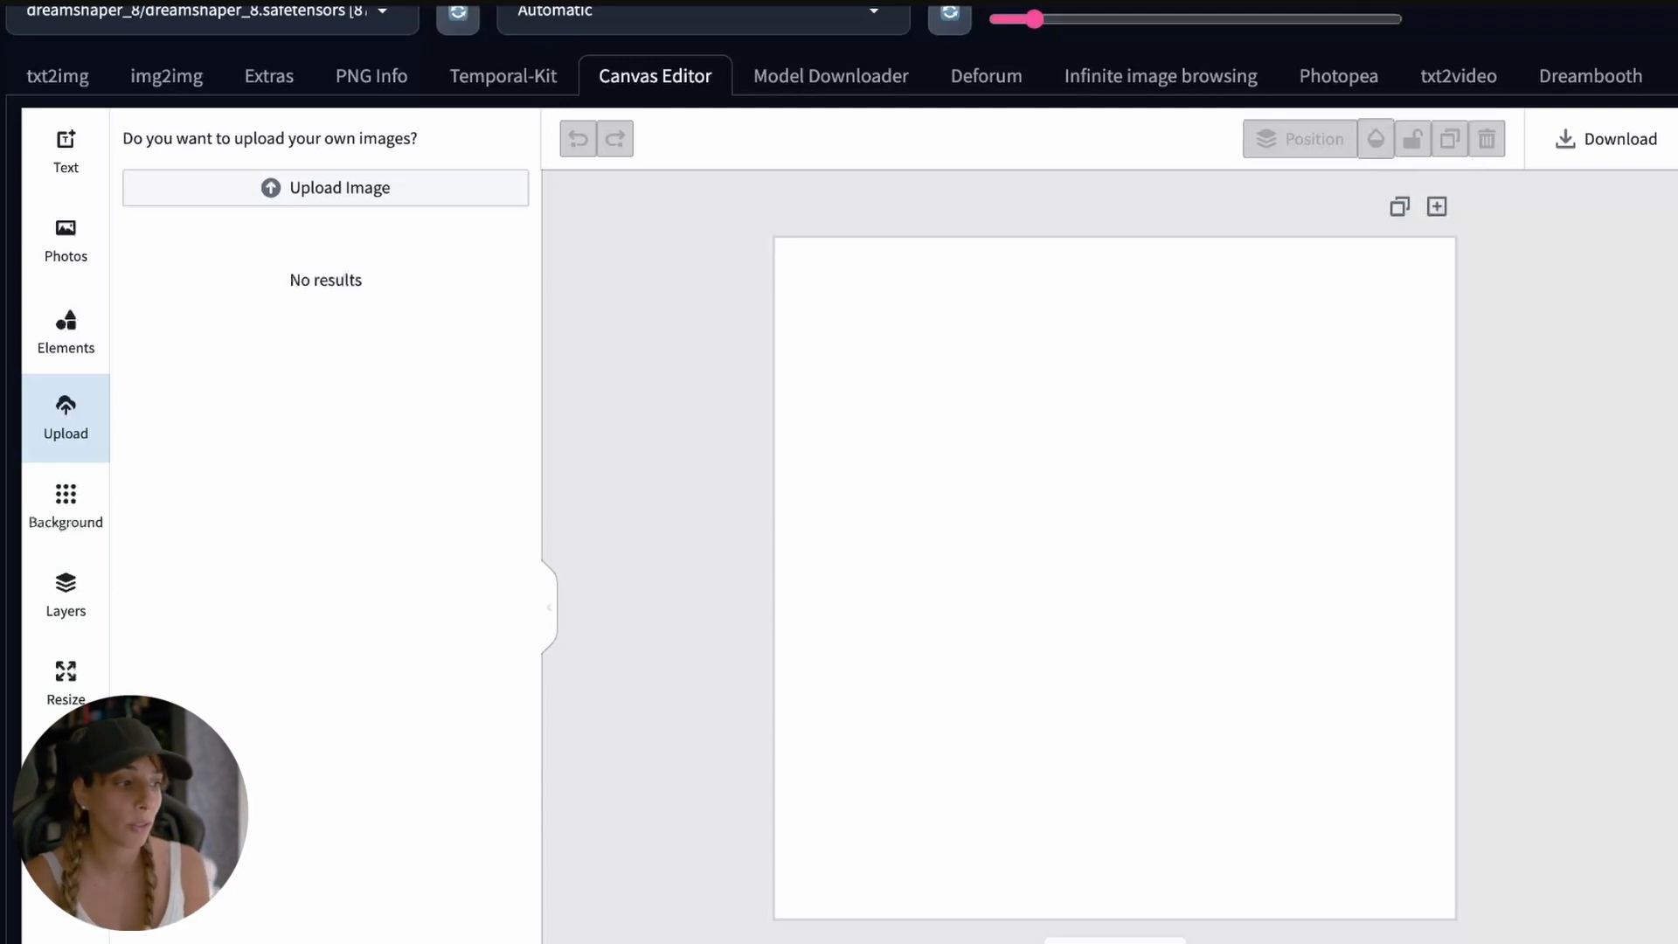
{"action": "left_click", "coordinate": [66, 772]}
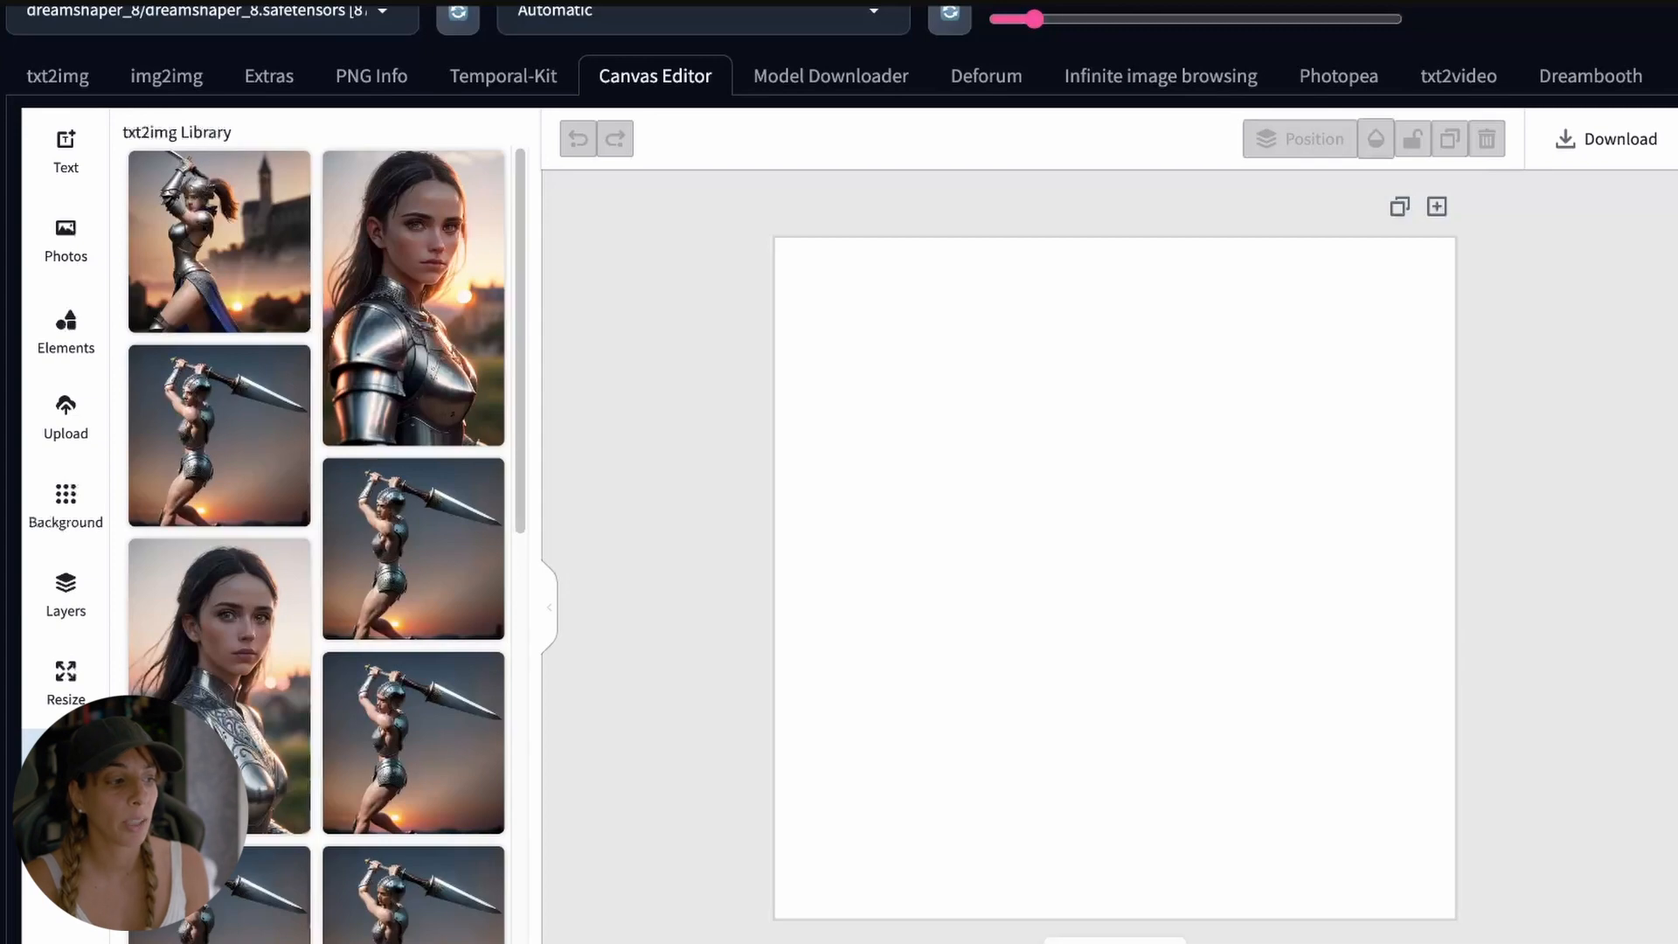
{"action": "scroll", "coordinate": [419, 679], "scroll_direction": "down", "scroll_amount": 3}
{"action": "scroll", "coordinate": [490, 610], "scroll_direction": "up", "scroll_amount": 3}
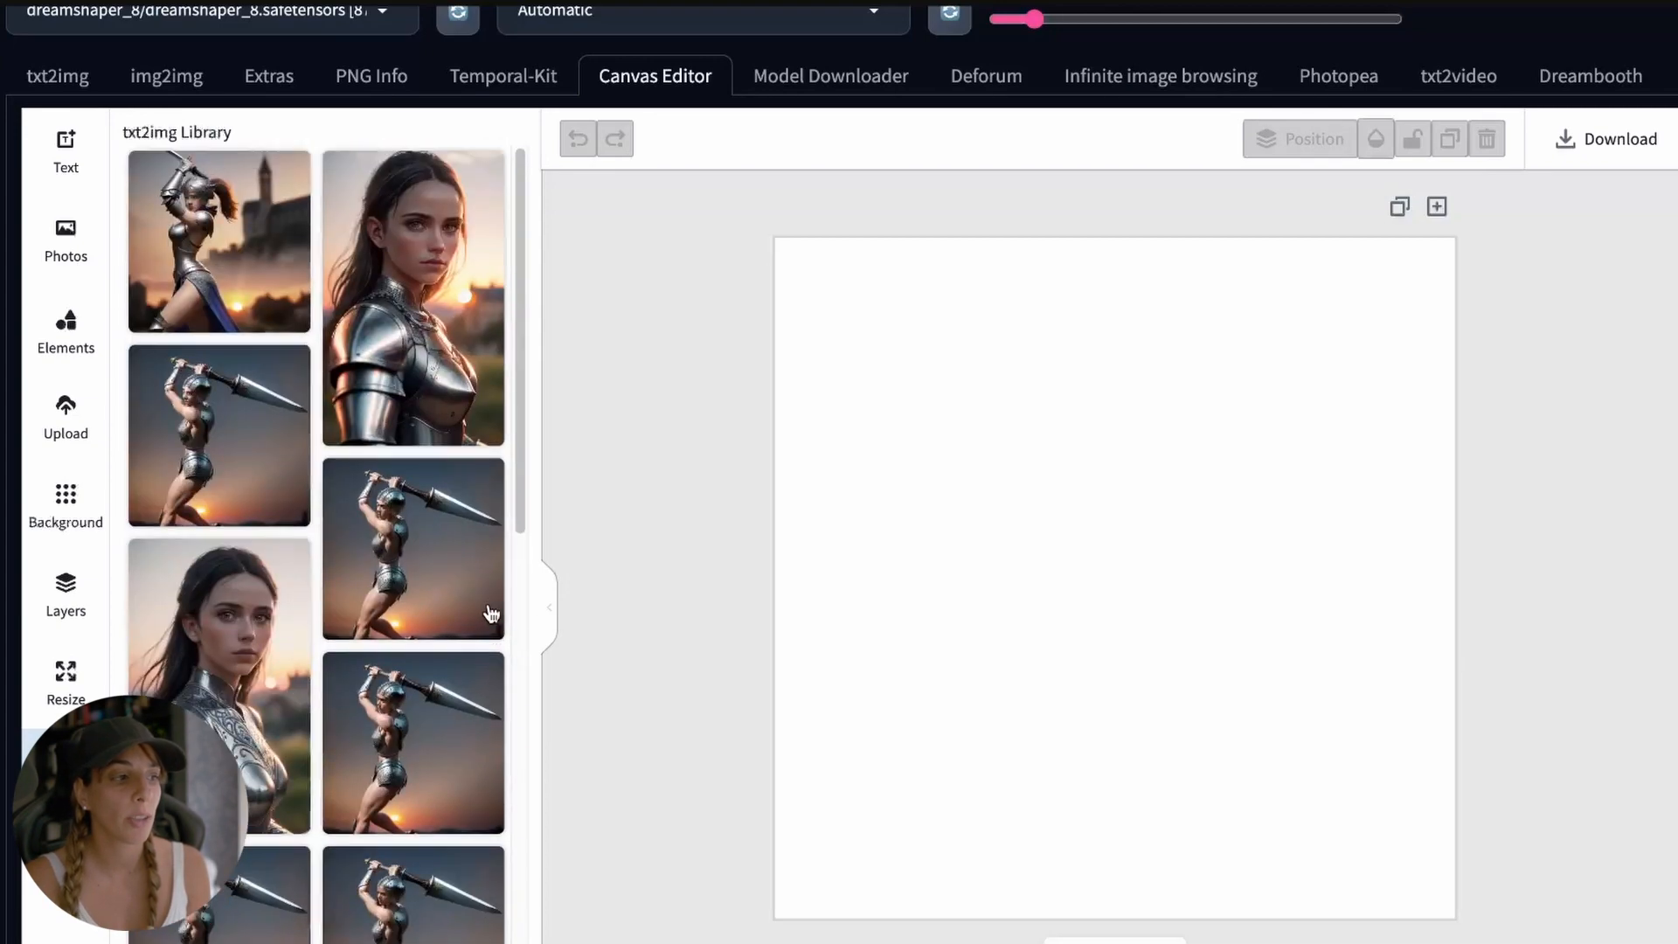
Add the Unsplash photo of the columned building with the pool and enlarge it to cover the whole canvas.
{"action": "left_click", "coordinate": [65, 241]}
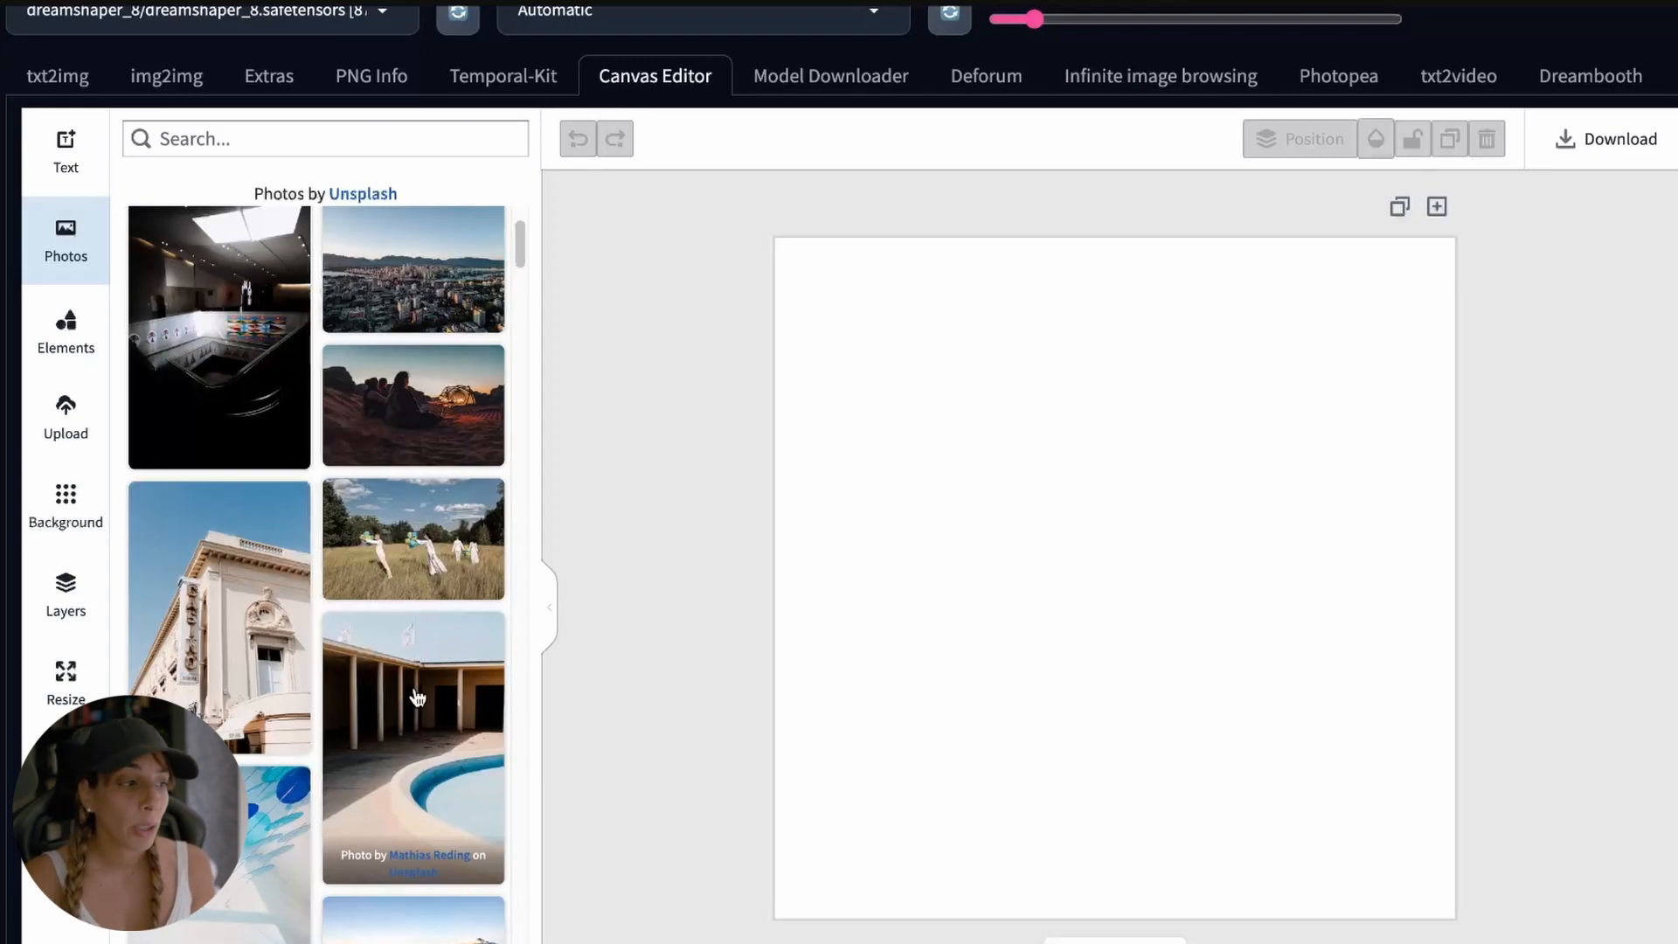
{"action": "scroll", "coordinate": [384, 738], "scroll_direction": "down", "scroll_amount": 2}
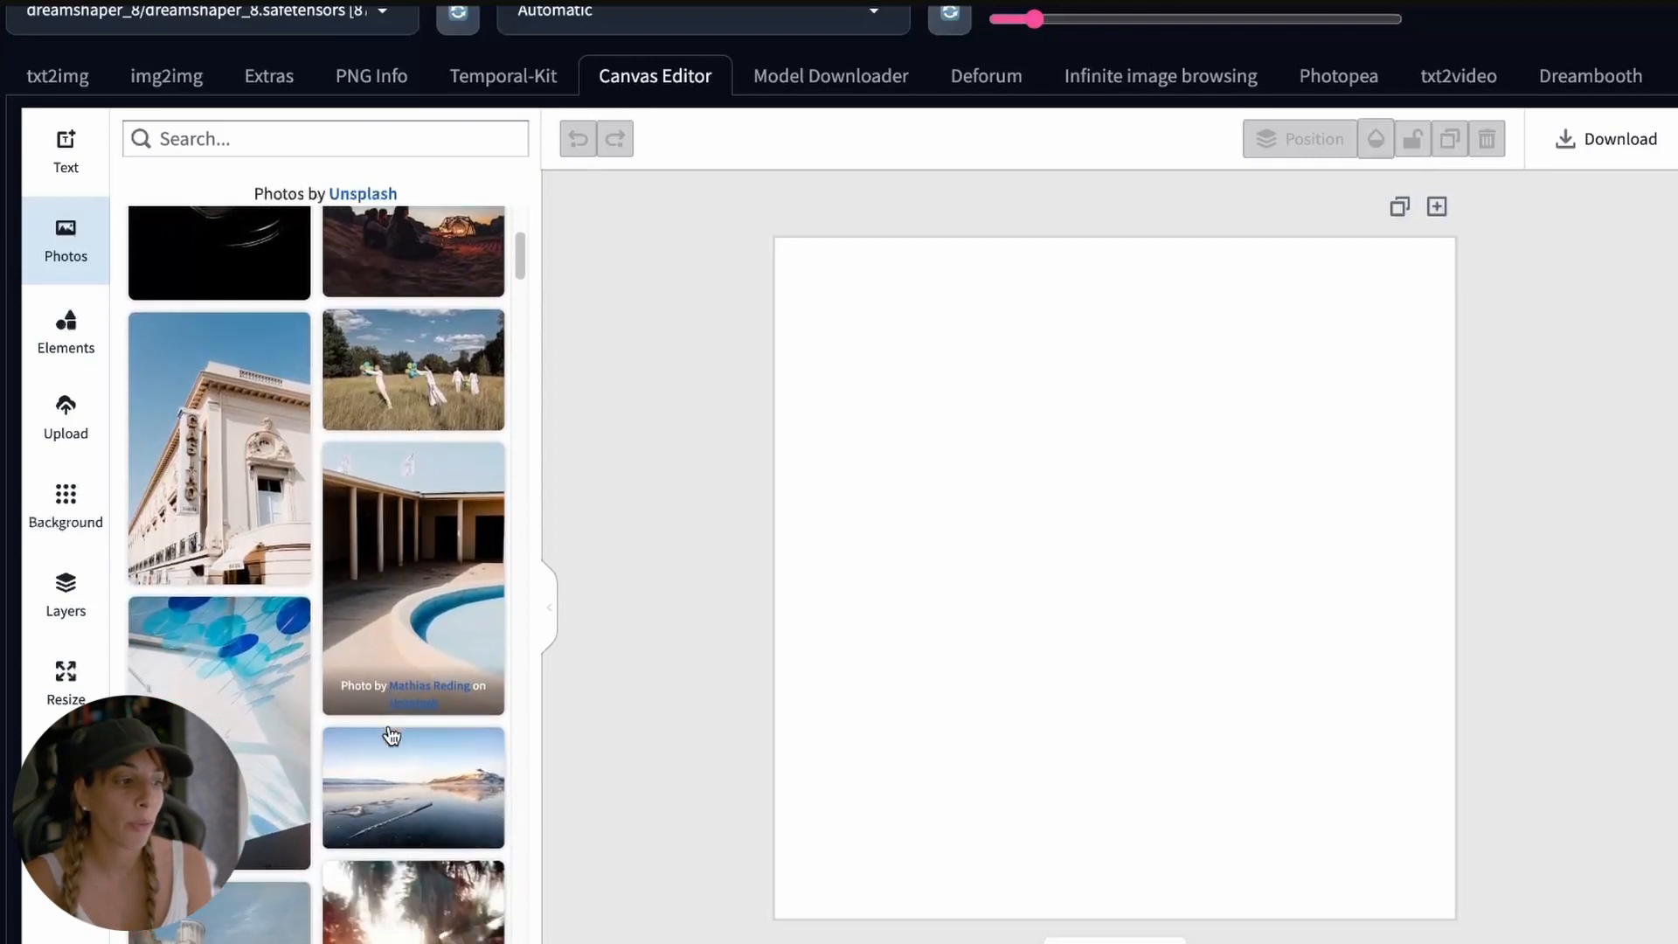
{"action": "left_click", "coordinate": [396, 591]}
{"action": "left_click_drag", "start_coordinate": [1127, 617], "coordinate": [936, 479]}
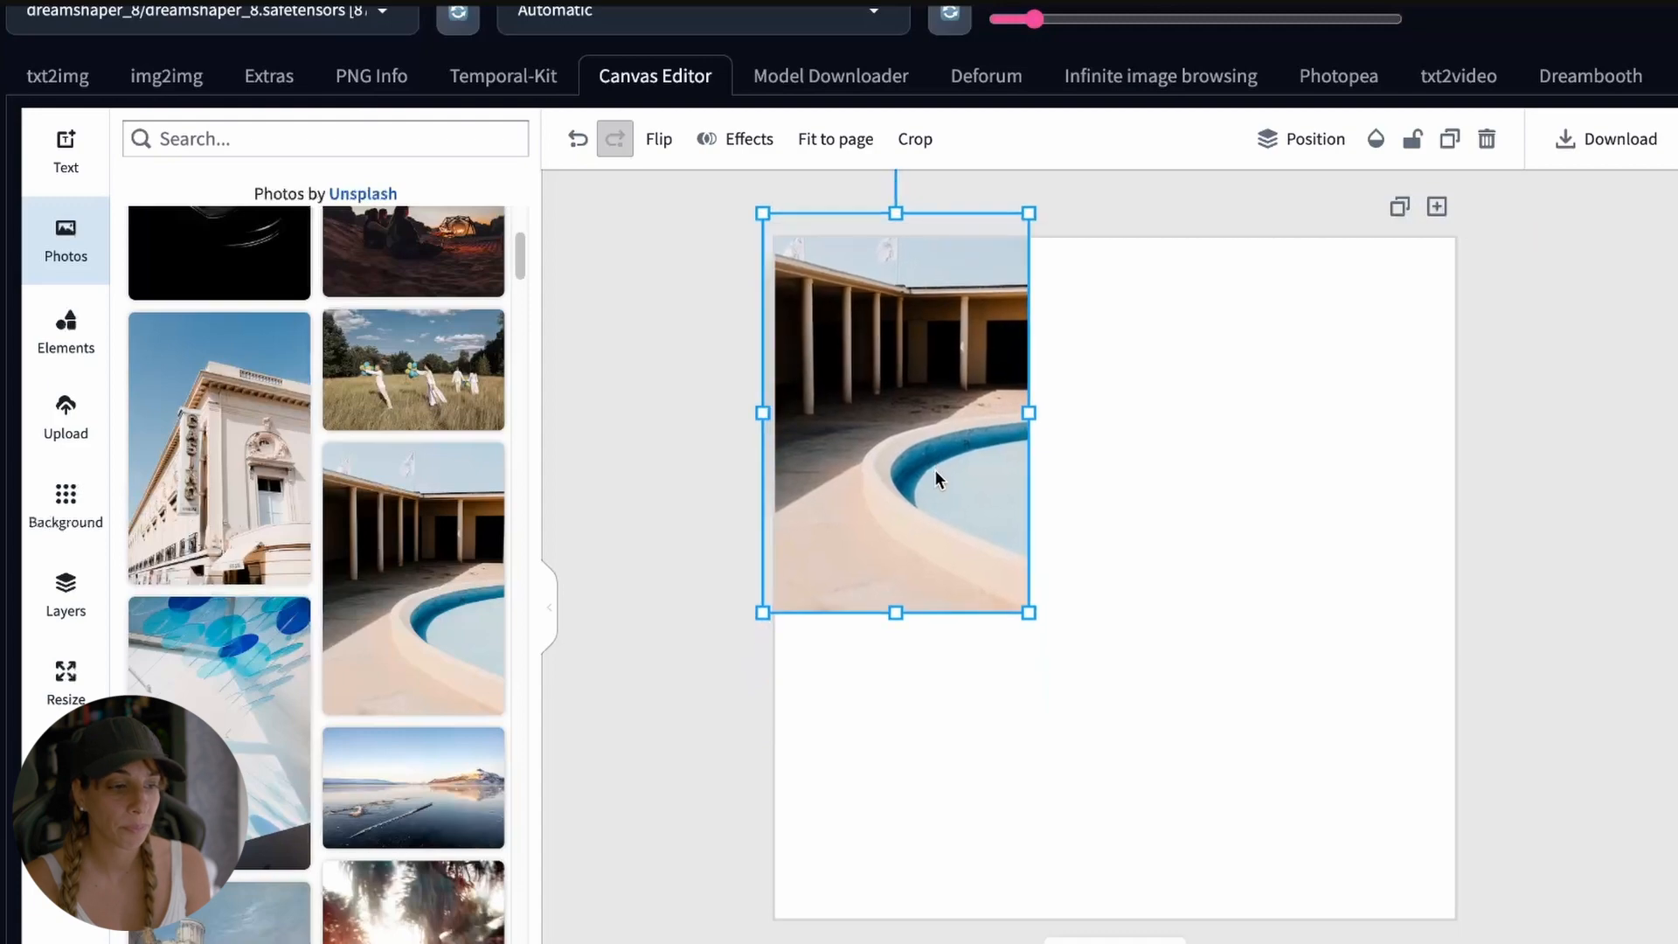
{"action": "left_click_drag", "start_coordinate": [1029, 612], "coordinate": [1255, 725]}
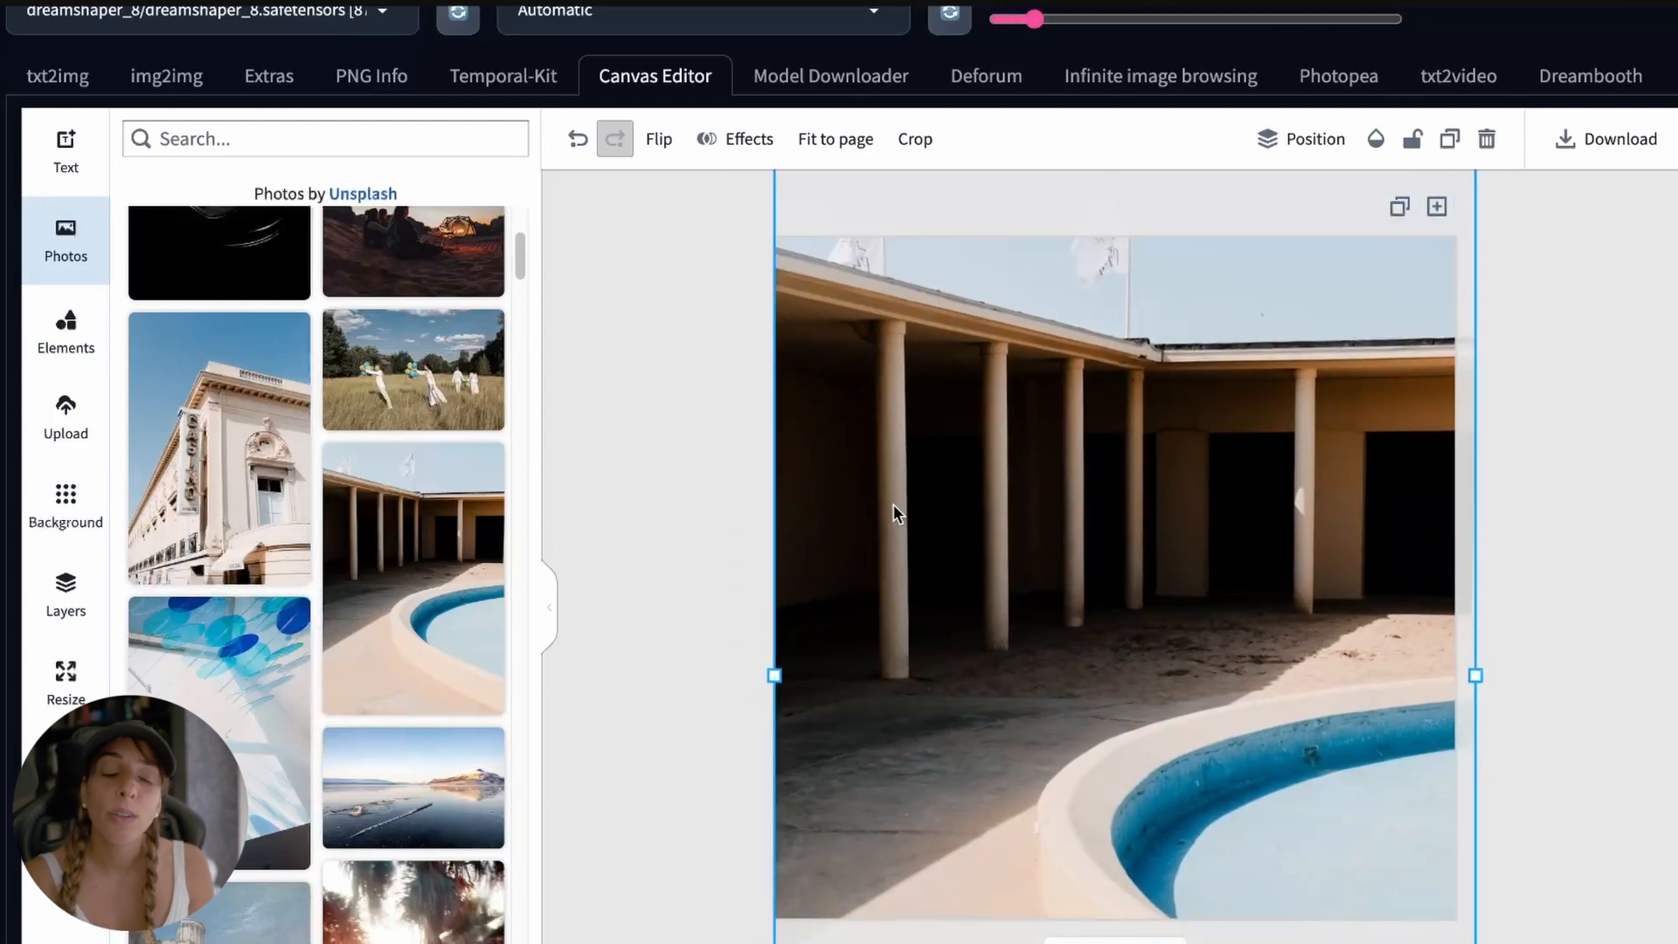
Add the photo of the woman in the turquoise shirt, enlarge it over the canvas and shift it upward.
{"action": "scroll", "coordinate": [411, 611], "scroll_direction": "down", "scroll_amount": 5}
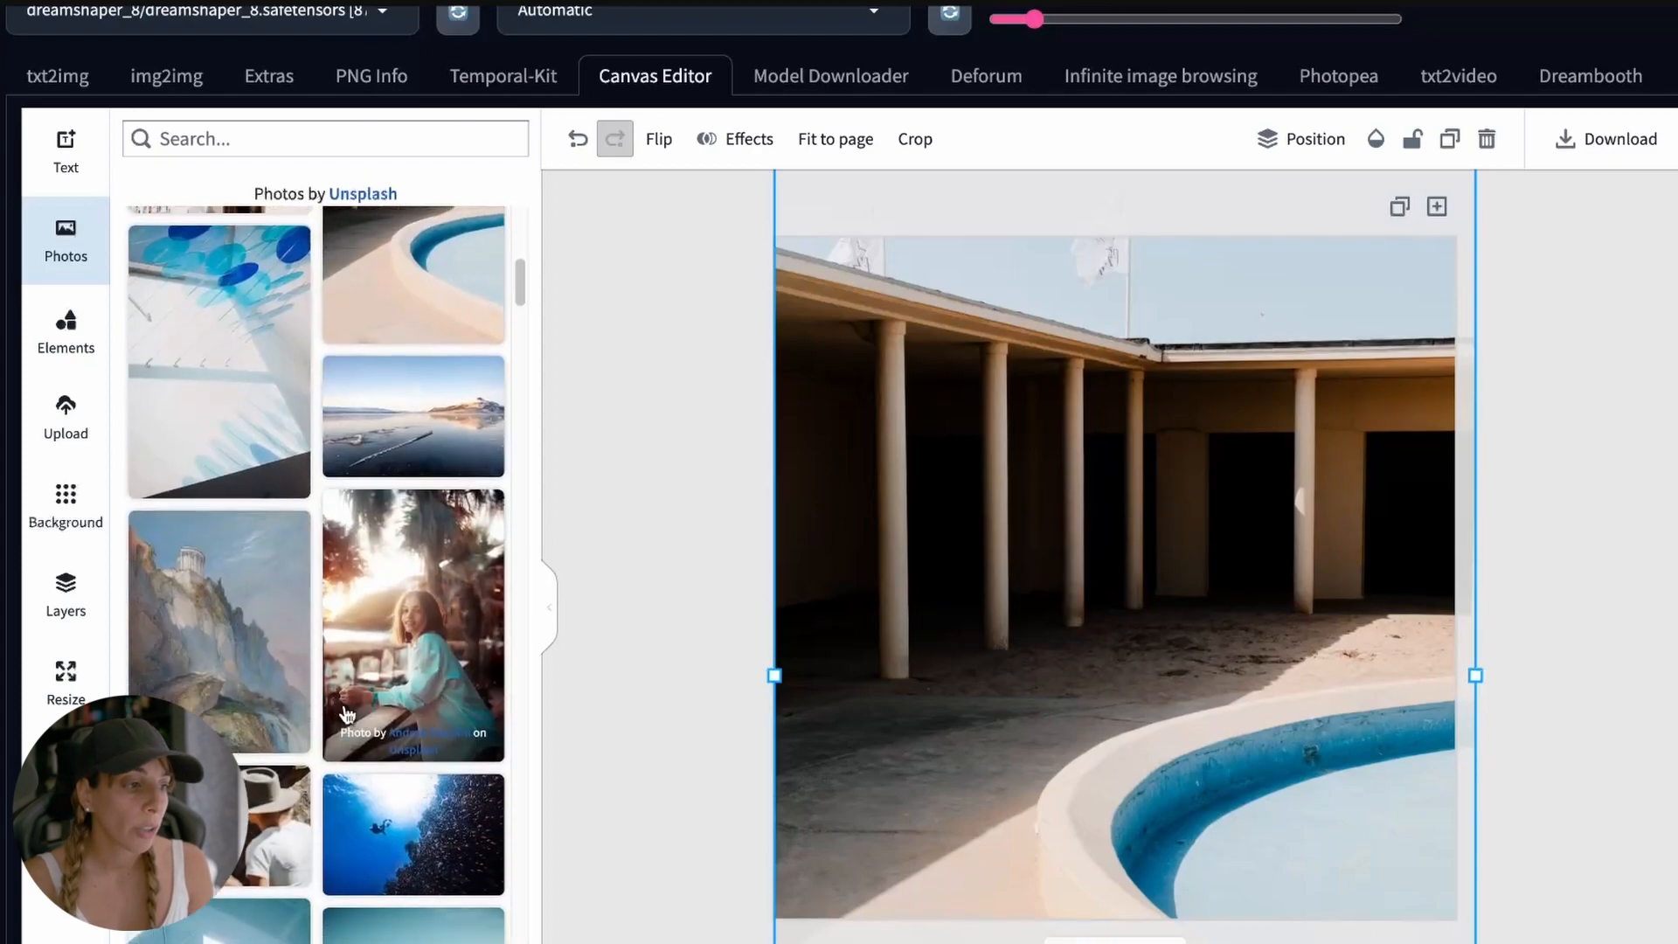
{"action": "left_click", "coordinate": [489, 625]}
{"action": "left_click_drag", "start_coordinate": [1052, 666], "coordinate": [808, 501]}
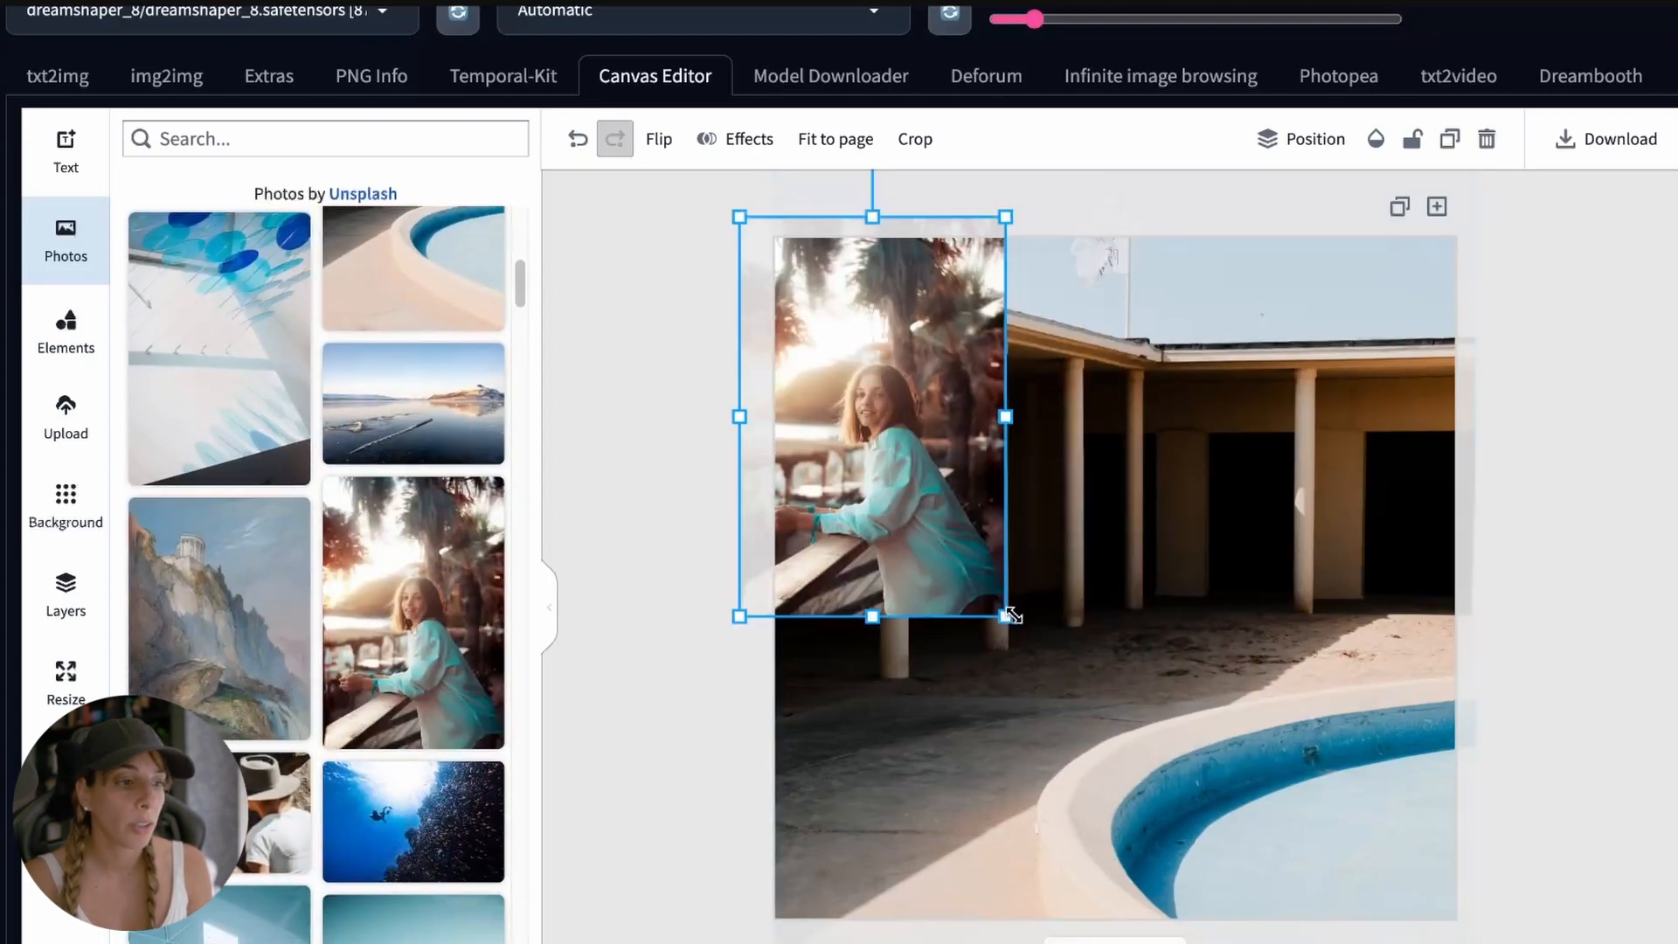
{"action": "left_click_drag", "start_coordinate": [1004, 617], "coordinate": [1444, 942]}
{"action": "left_click_drag", "start_coordinate": [1109, 750], "coordinate": [1138, 458]}
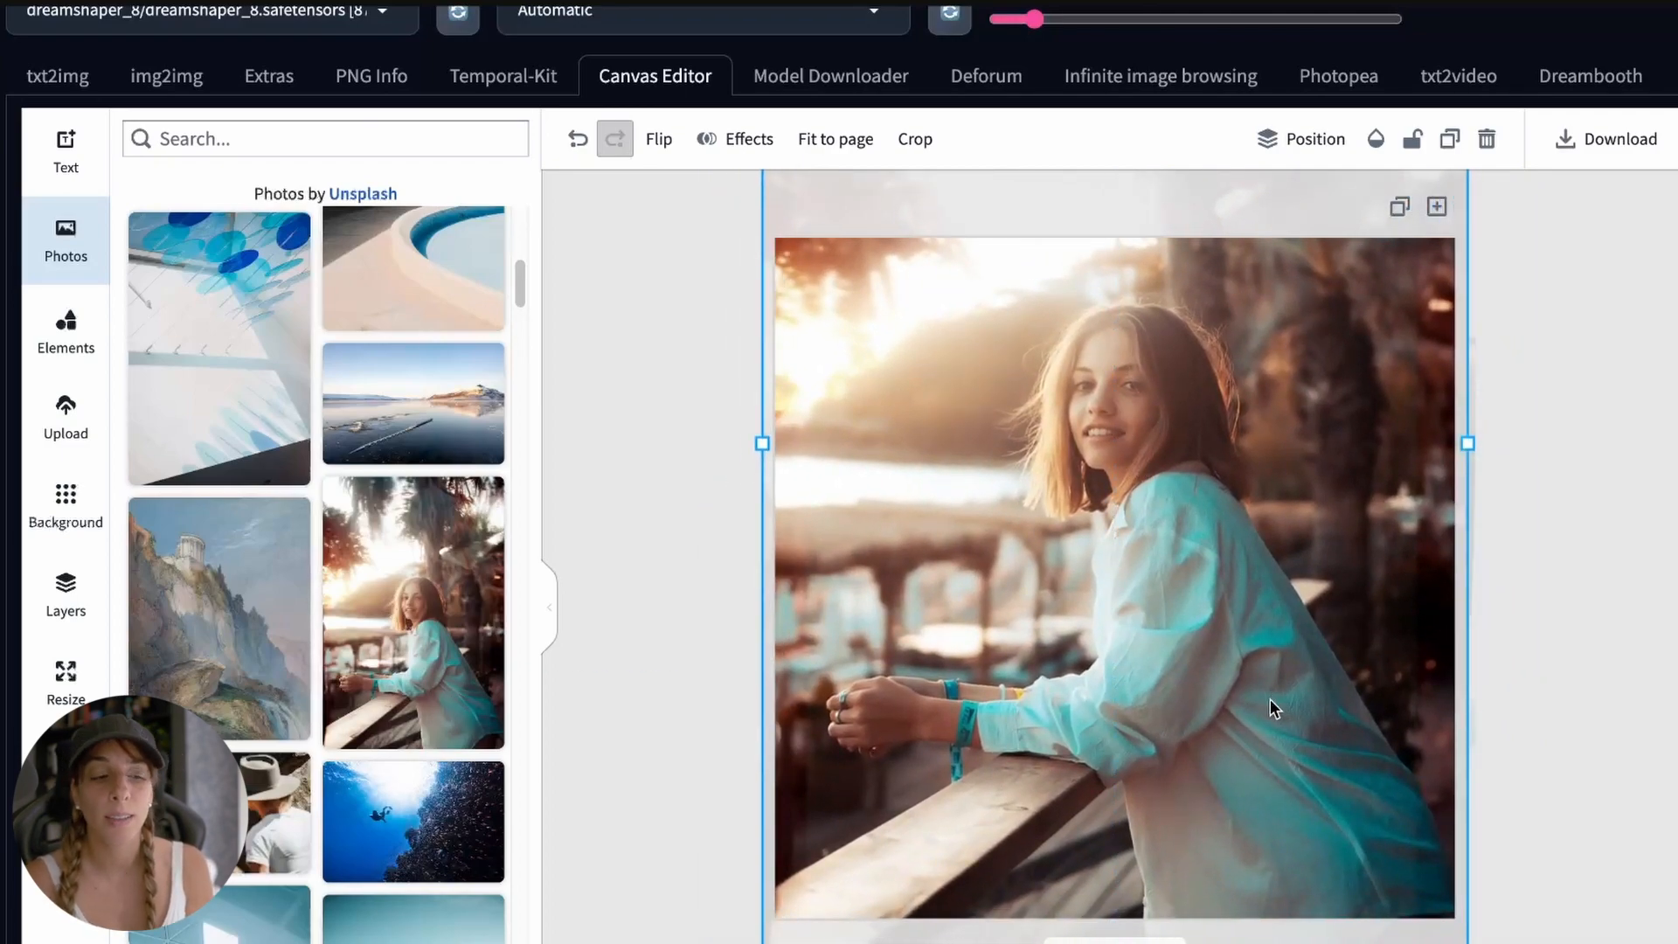
Reorder the layers so the pool photo lies above the woman's photo, and delete the woman's photo layer.
{"action": "scroll", "coordinate": [1254, 712], "scroll_direction": "down", "scroll_amount": 5}
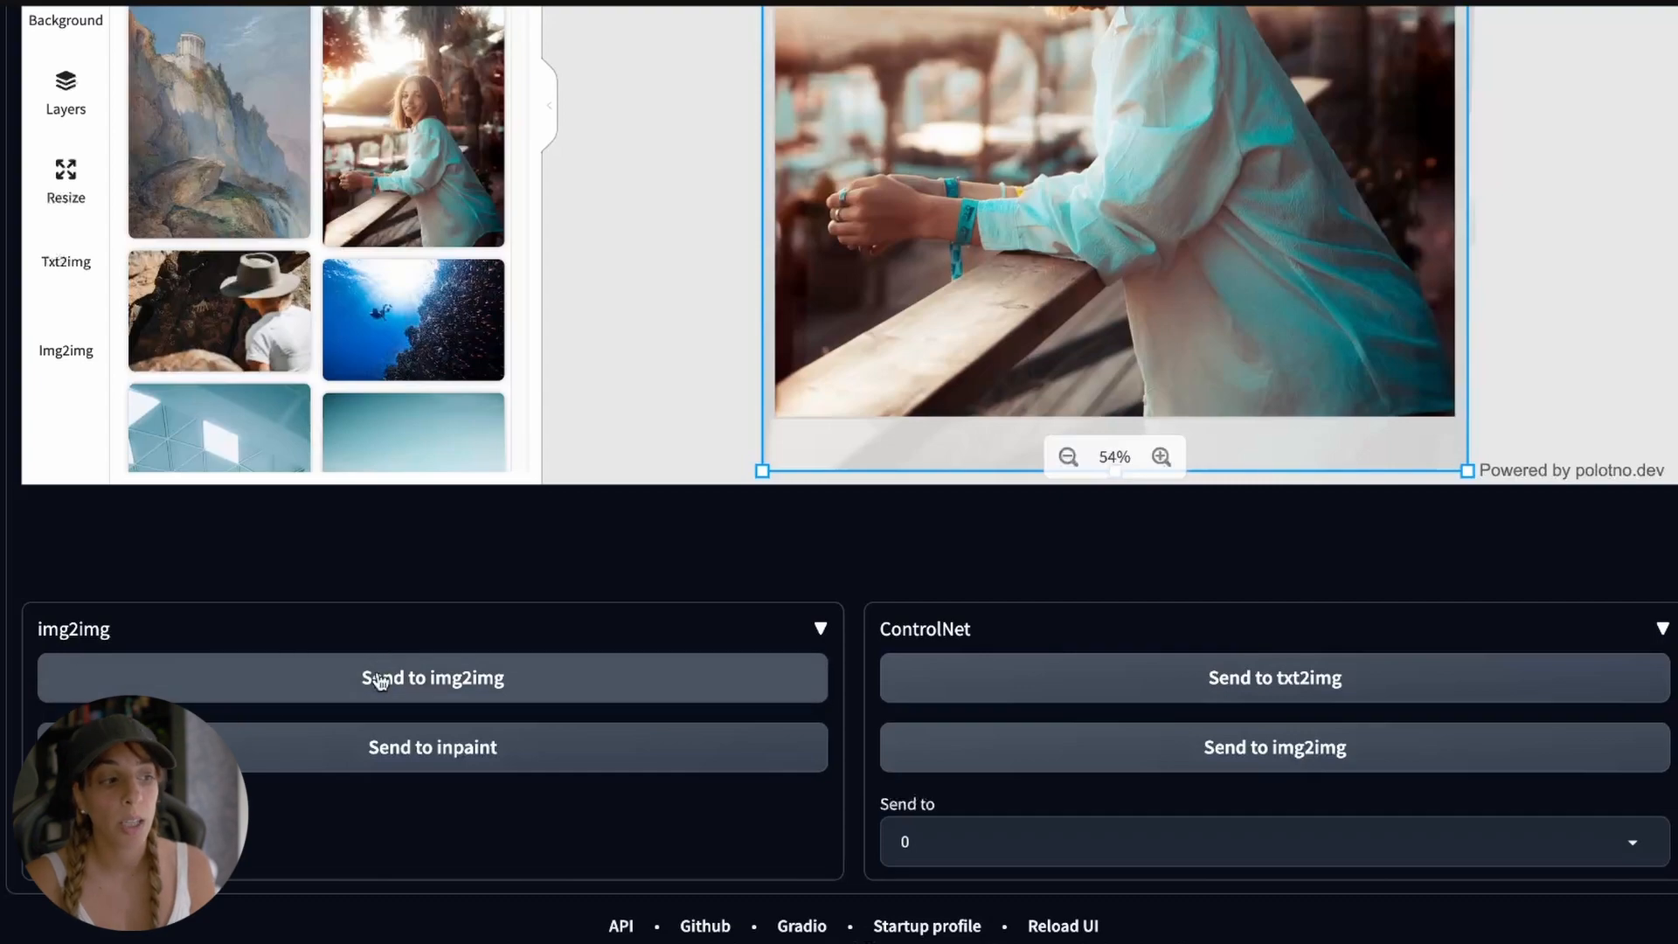
{"action": "scroll", "coordinate": [699, 742], "scroll_direction": "up", "scroll_amount": 10}
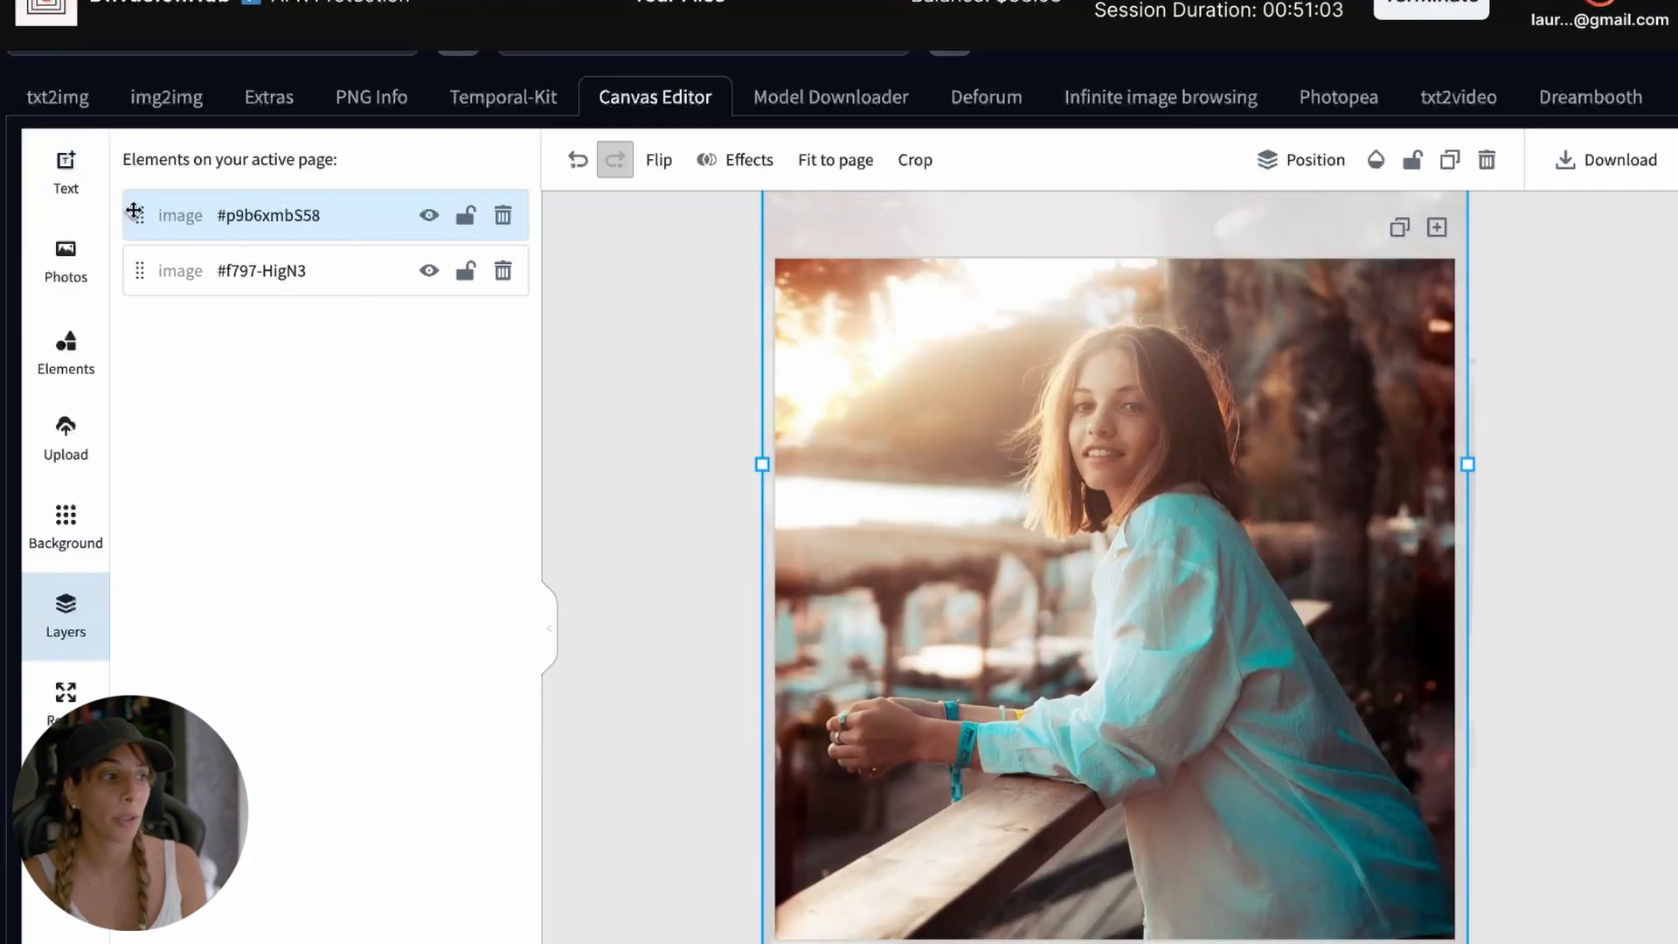
{"action": "left_click_drag", "start_coordinate": [139, 215], "coordinate": [124, 183]}
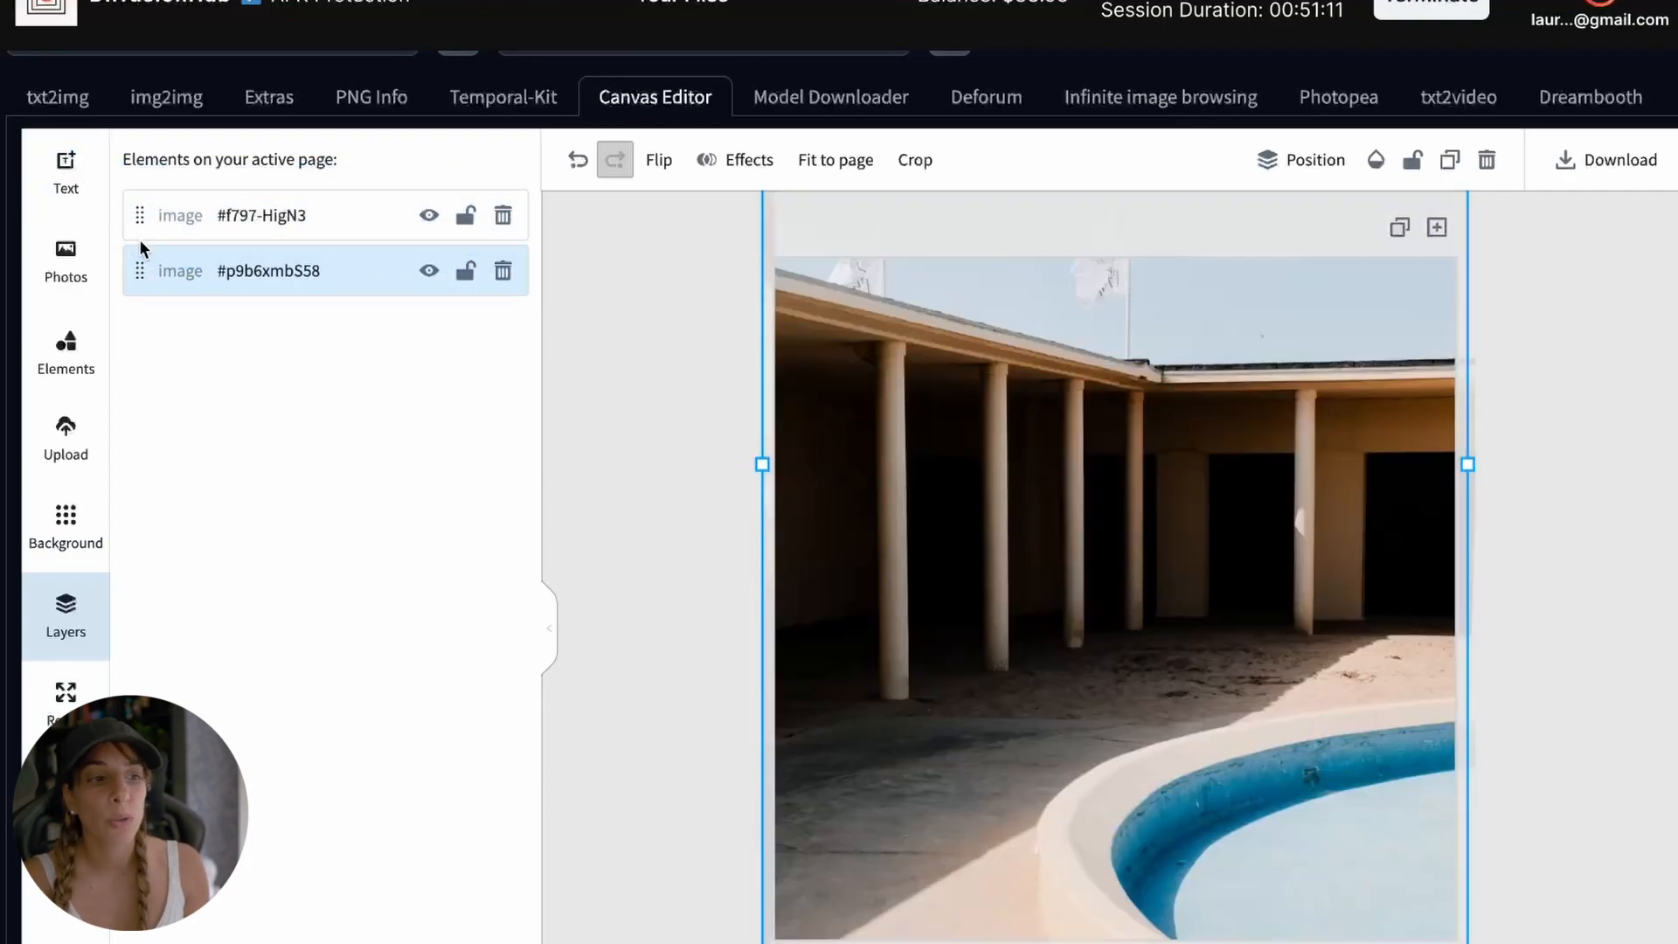
{"action": "left_click", "coordinate": [314, 265]}
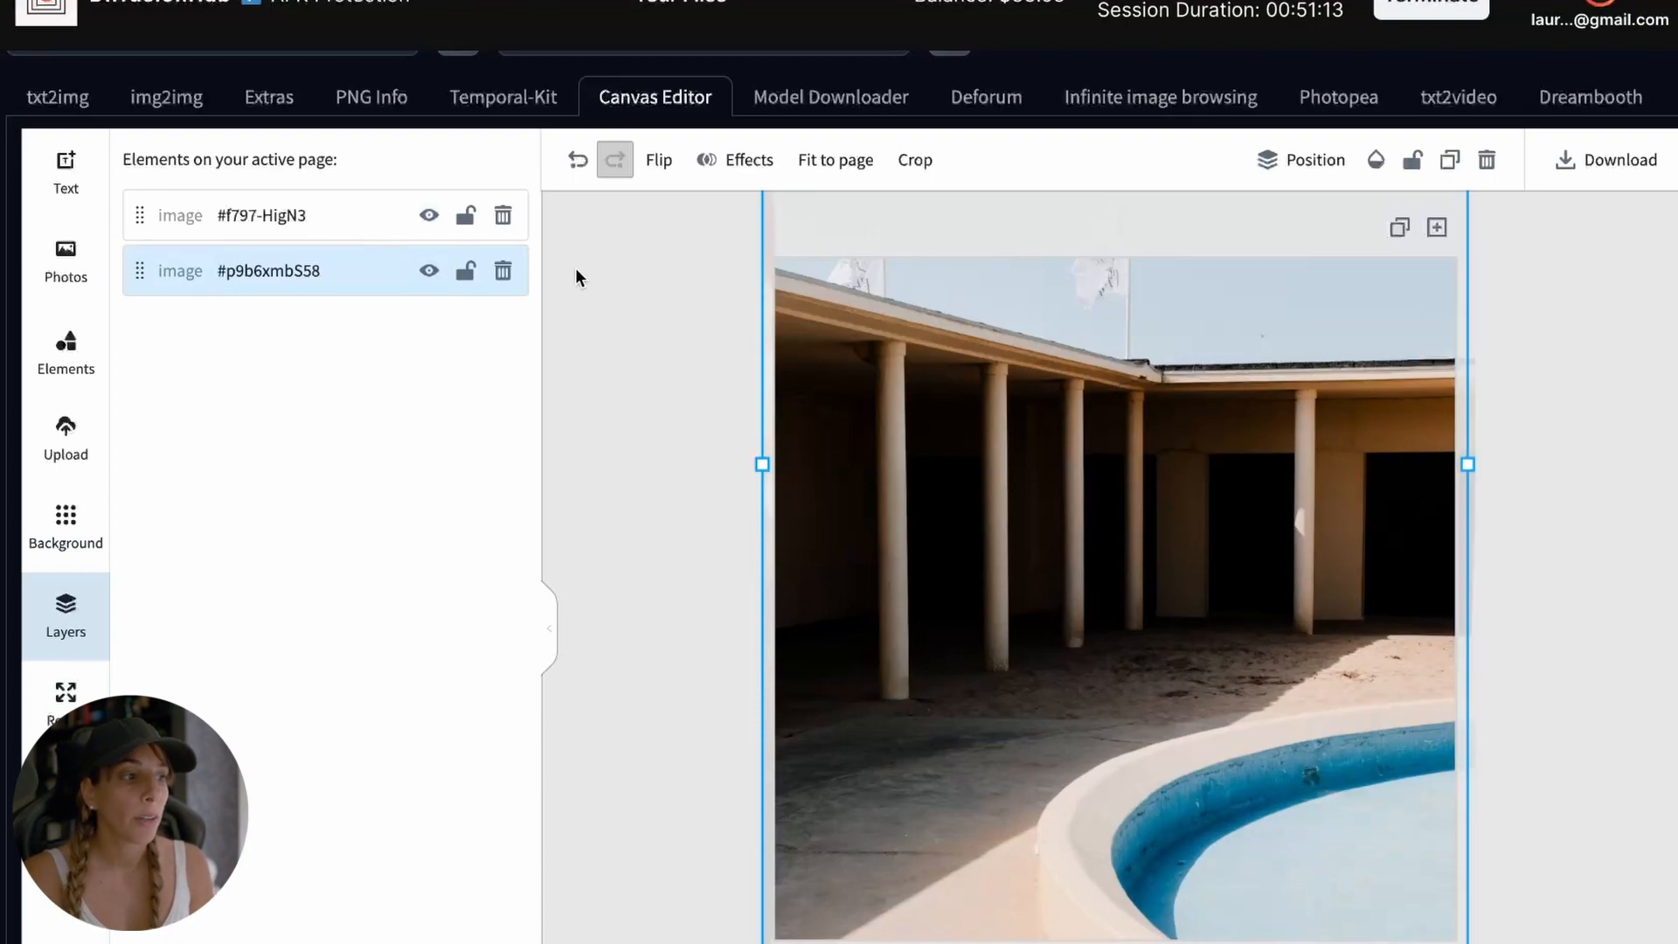
{"action": "left_click", "coordinate": [504, 273]}
{"action": "left_click", "coordinate": [468, 215]}
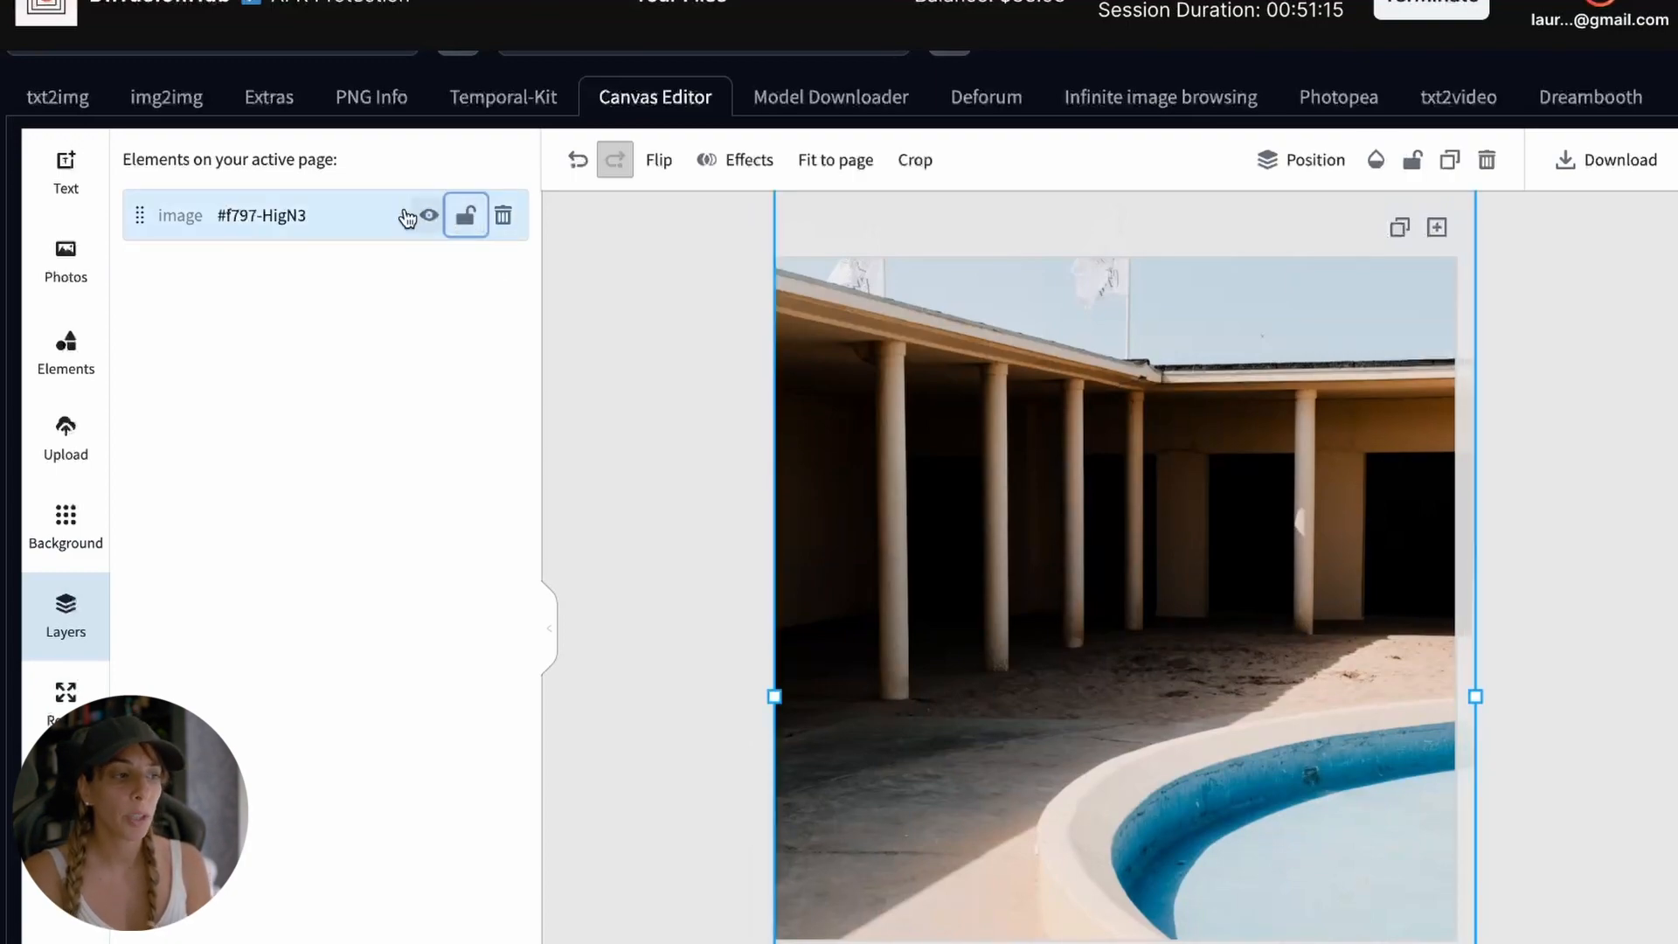
Hide the pool photo layer and delete it, leaving the canvas empty.
{"action": "left_click", "coordinate": [429, 218]}
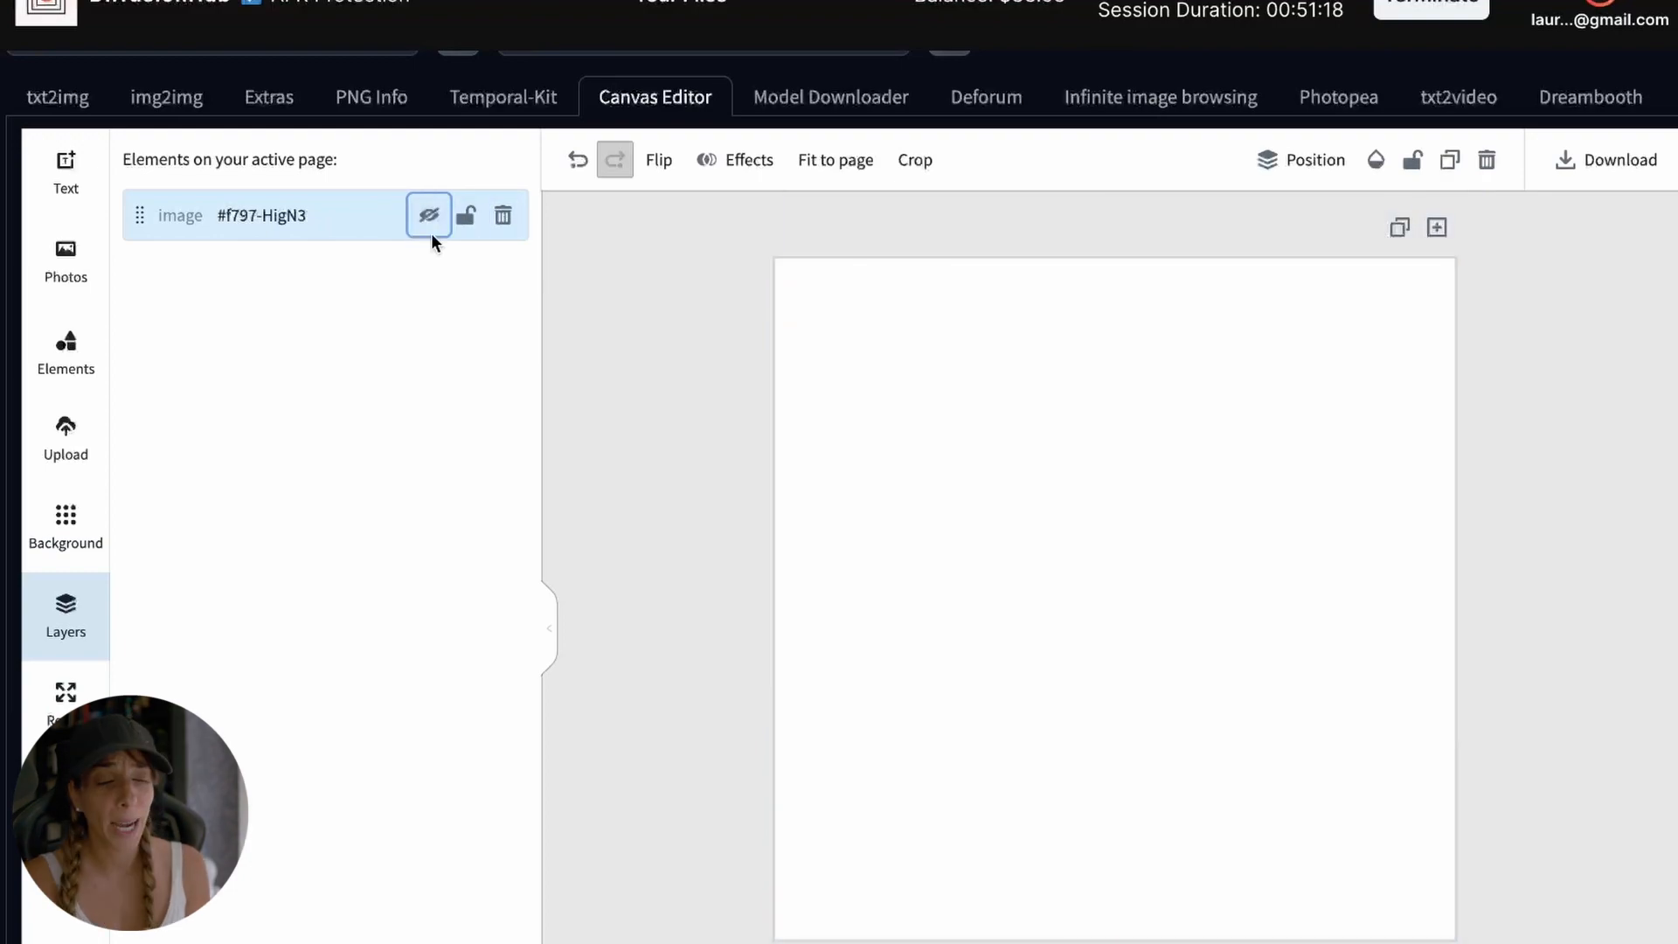
{"action": "left_click", "coordinate": [502, 215]}
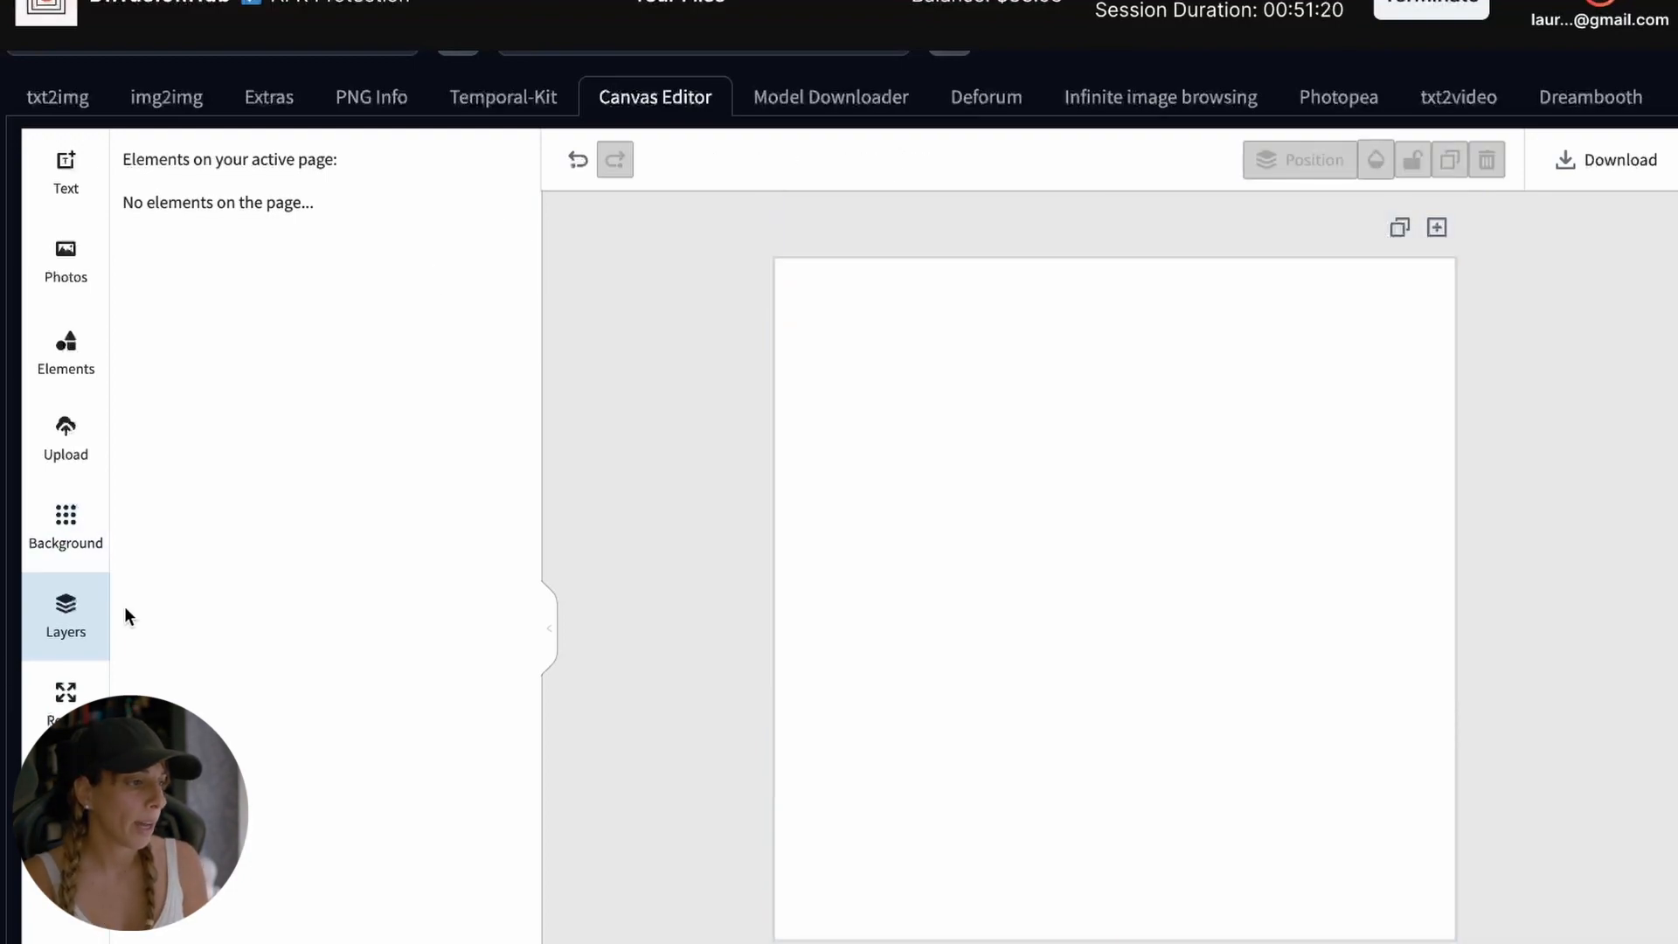
Resize the canvas to the Instagram Story preset of 1080 x 1920 px and raise its width slightly.
{"action": "left_click", "coordinate": [81, 697]}
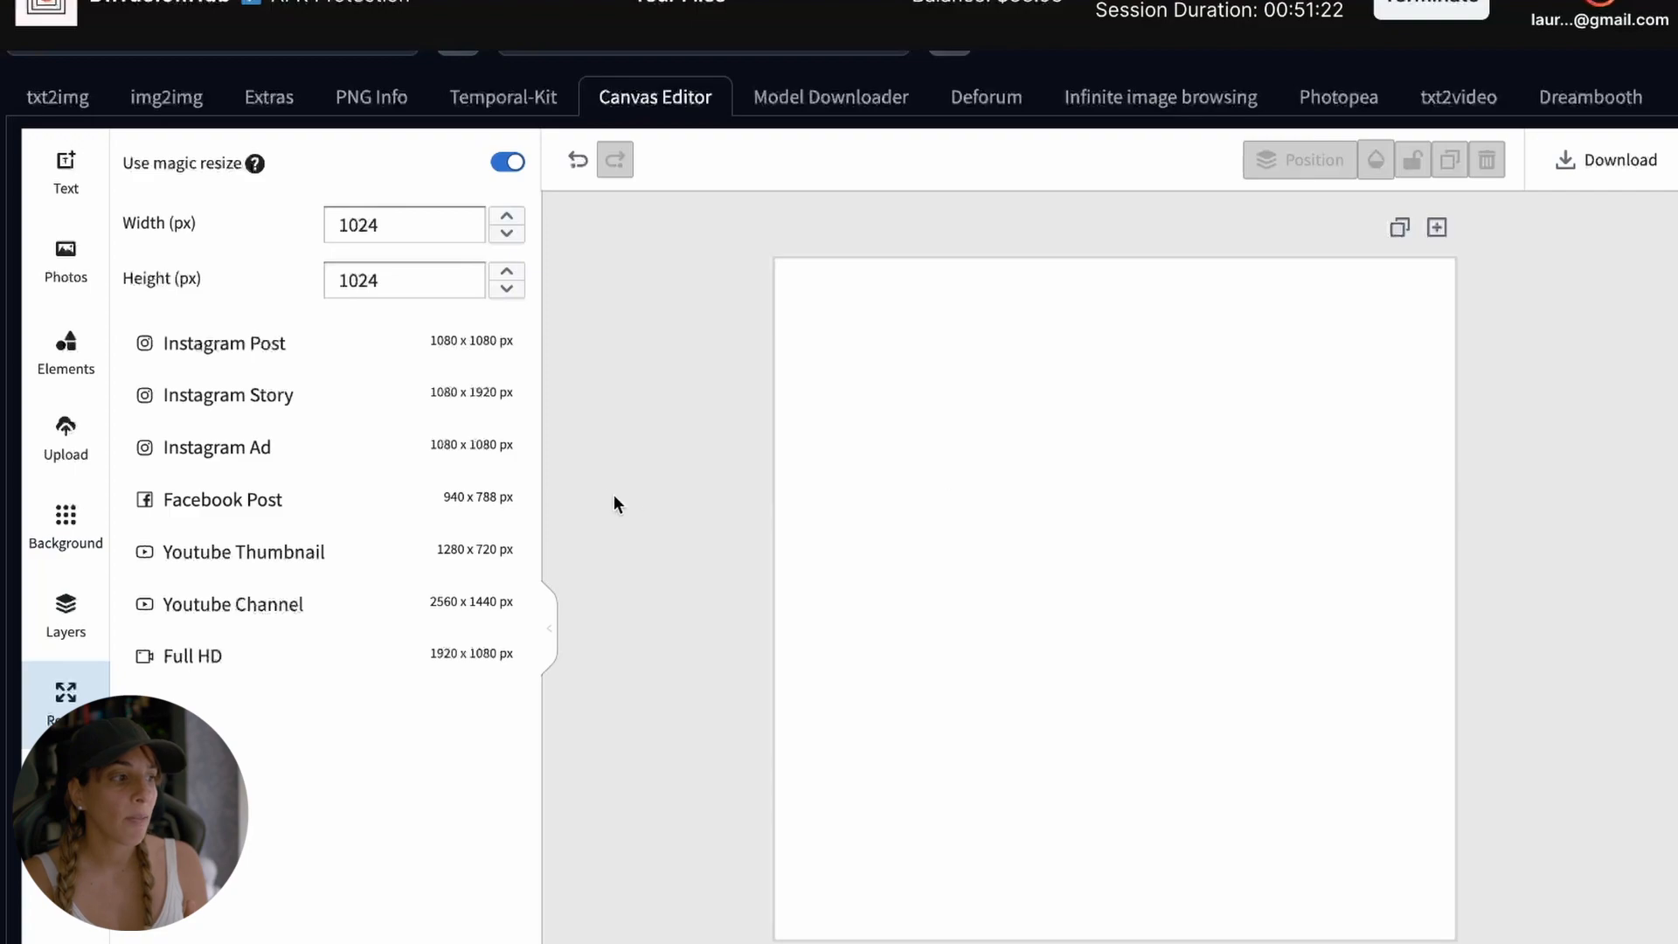
{"action": "left_click", "coordinate": [226, 409]}
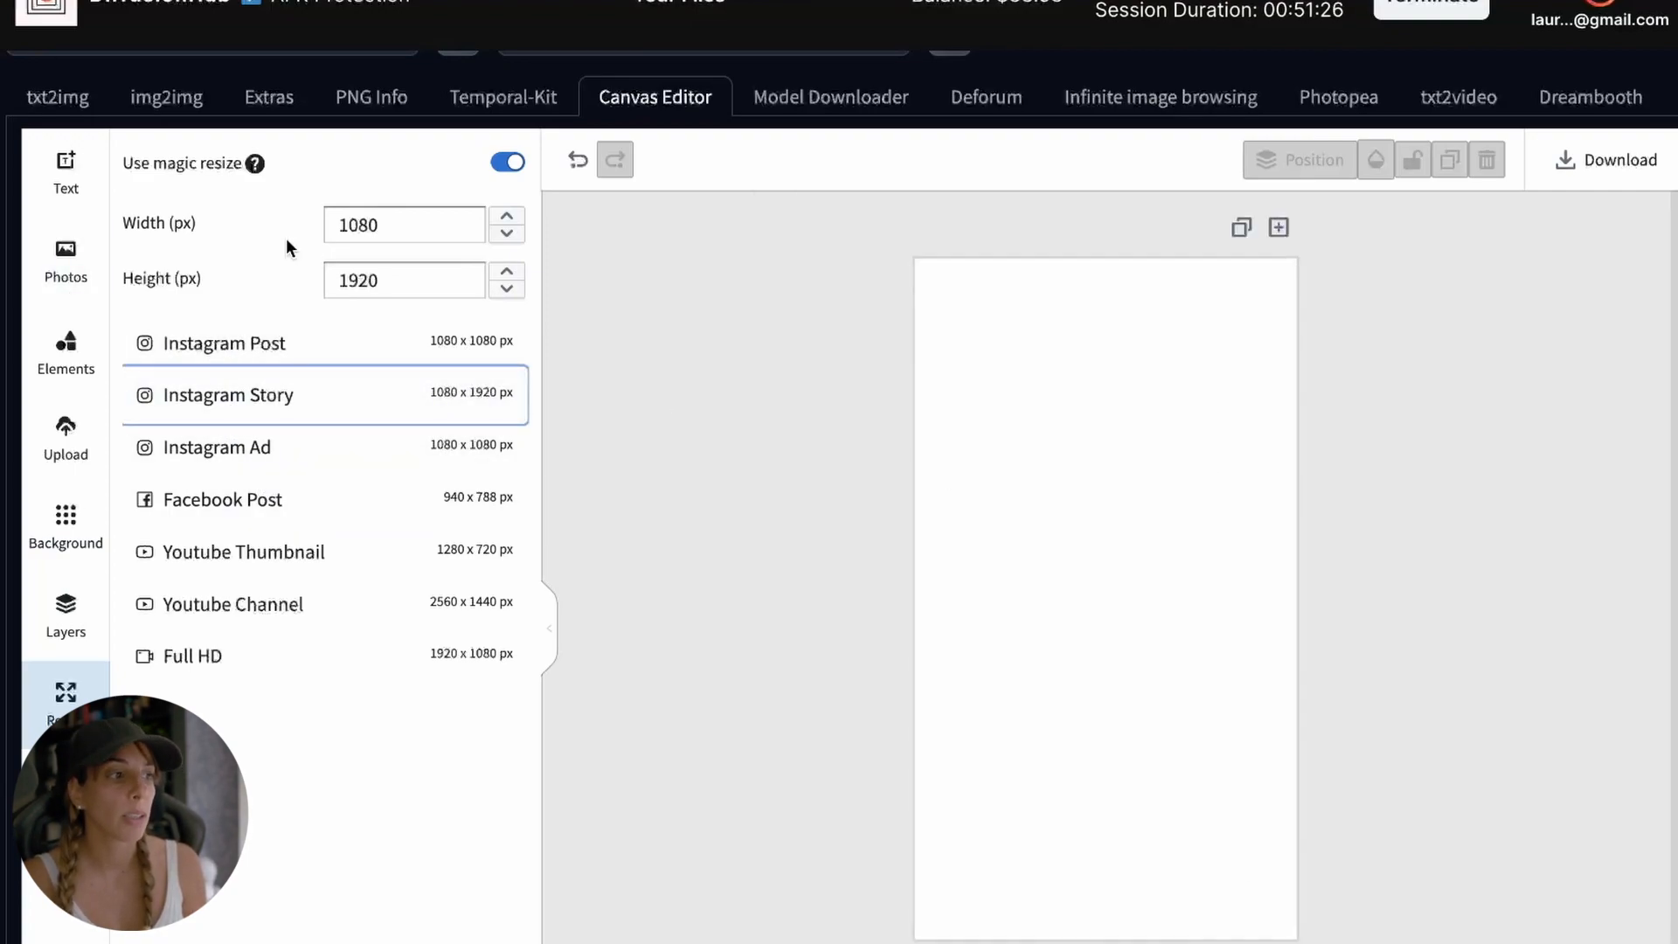
{"action": "double_click", "coordinate": [362, 224]}
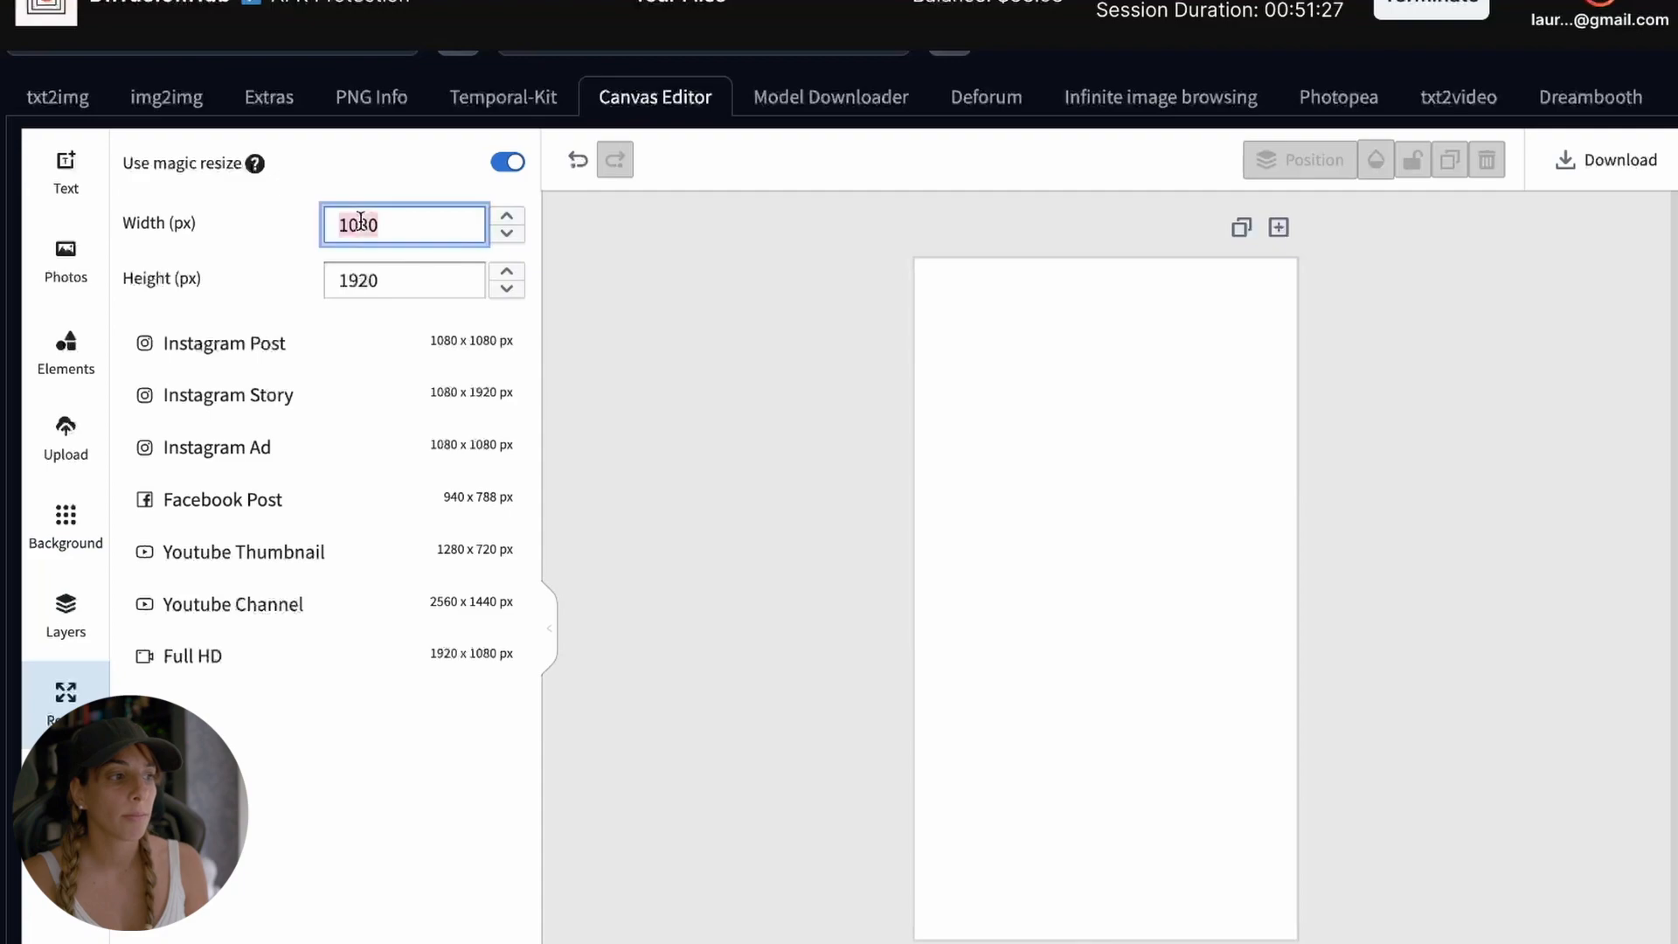
{"action": "left_click", "coordinate": [506, 218]}
{"action": "left_click", "coordinate": [507, 218]}
{"action": "left_click", "coordinate": [509, 218]}
{"action": "left_click", "coordinate": [509, 219]}
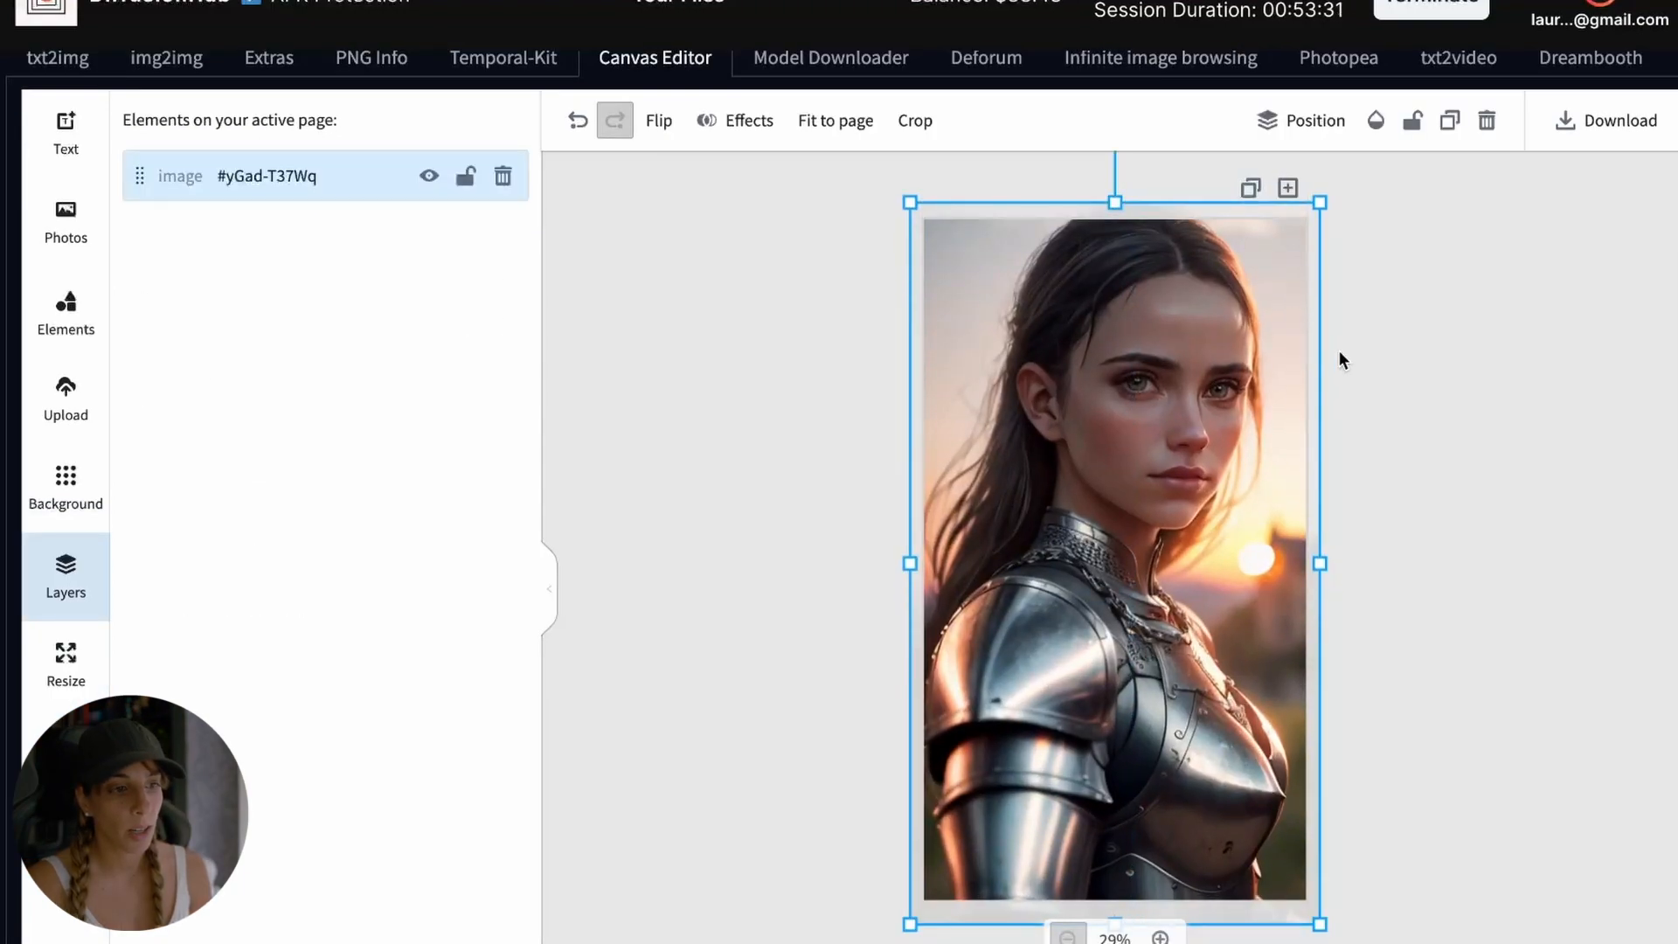
Apply a shadow and a text stroke to the "Happy Birthday!" text over the knight portrait and open its colour setting.
{"action": "left_click", "coordinate": [1340, 353]}
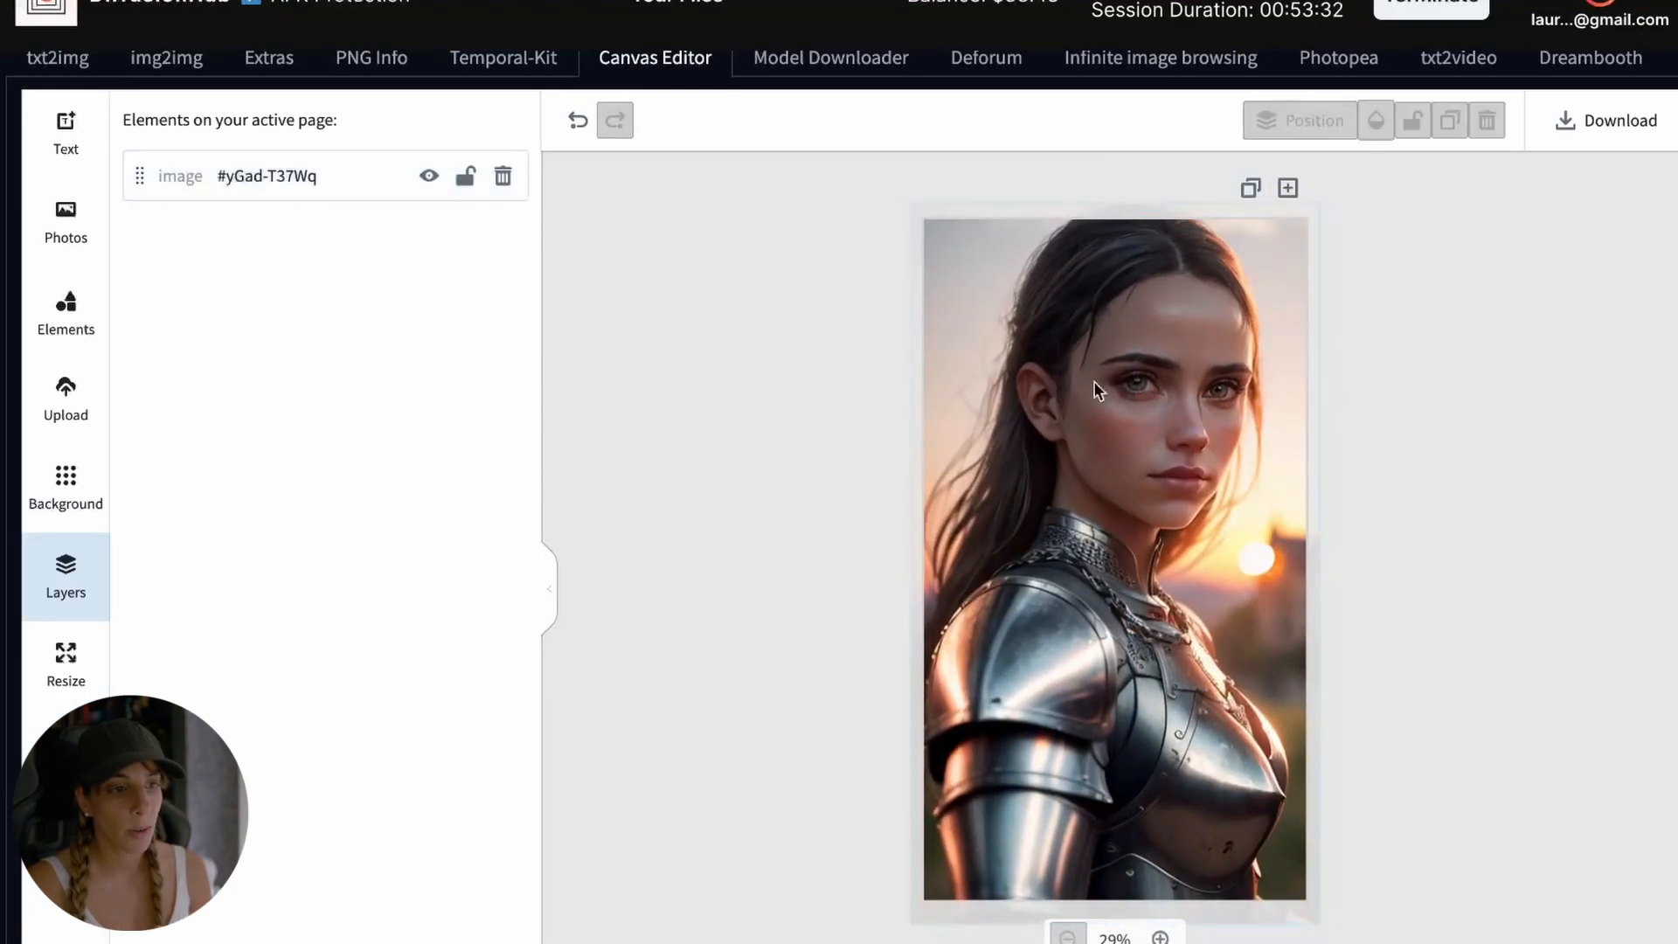
{"action": "left_click", "coordinate": [1082, 385]}
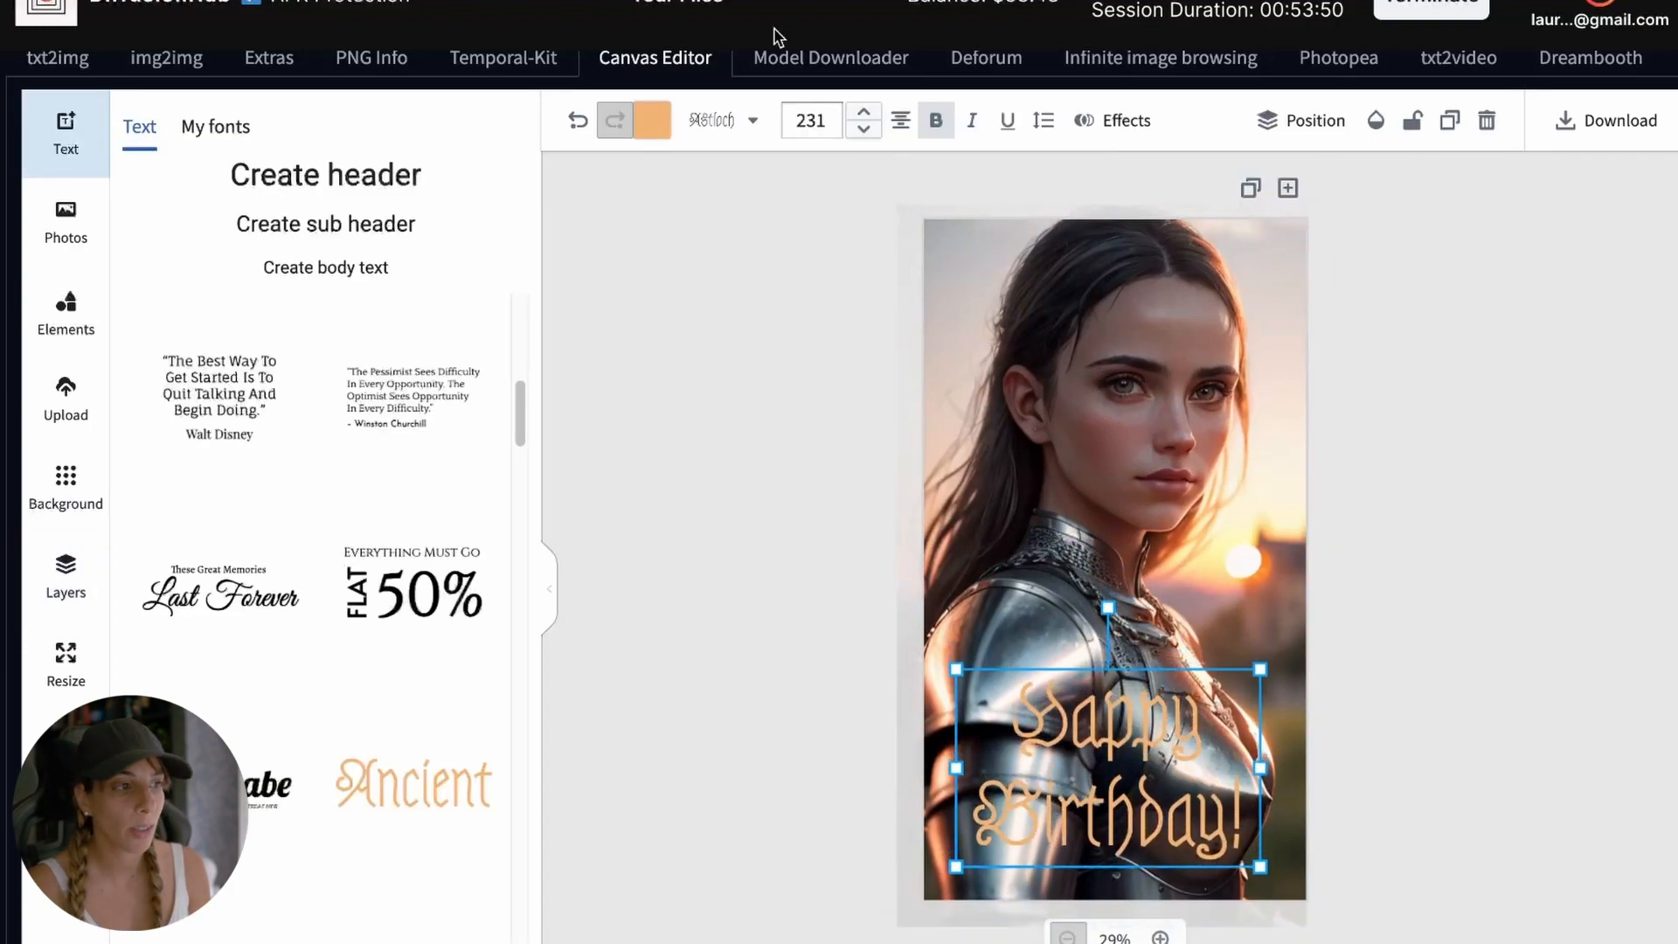
{"action": "left_click", "coordinate": [1103, 119]}
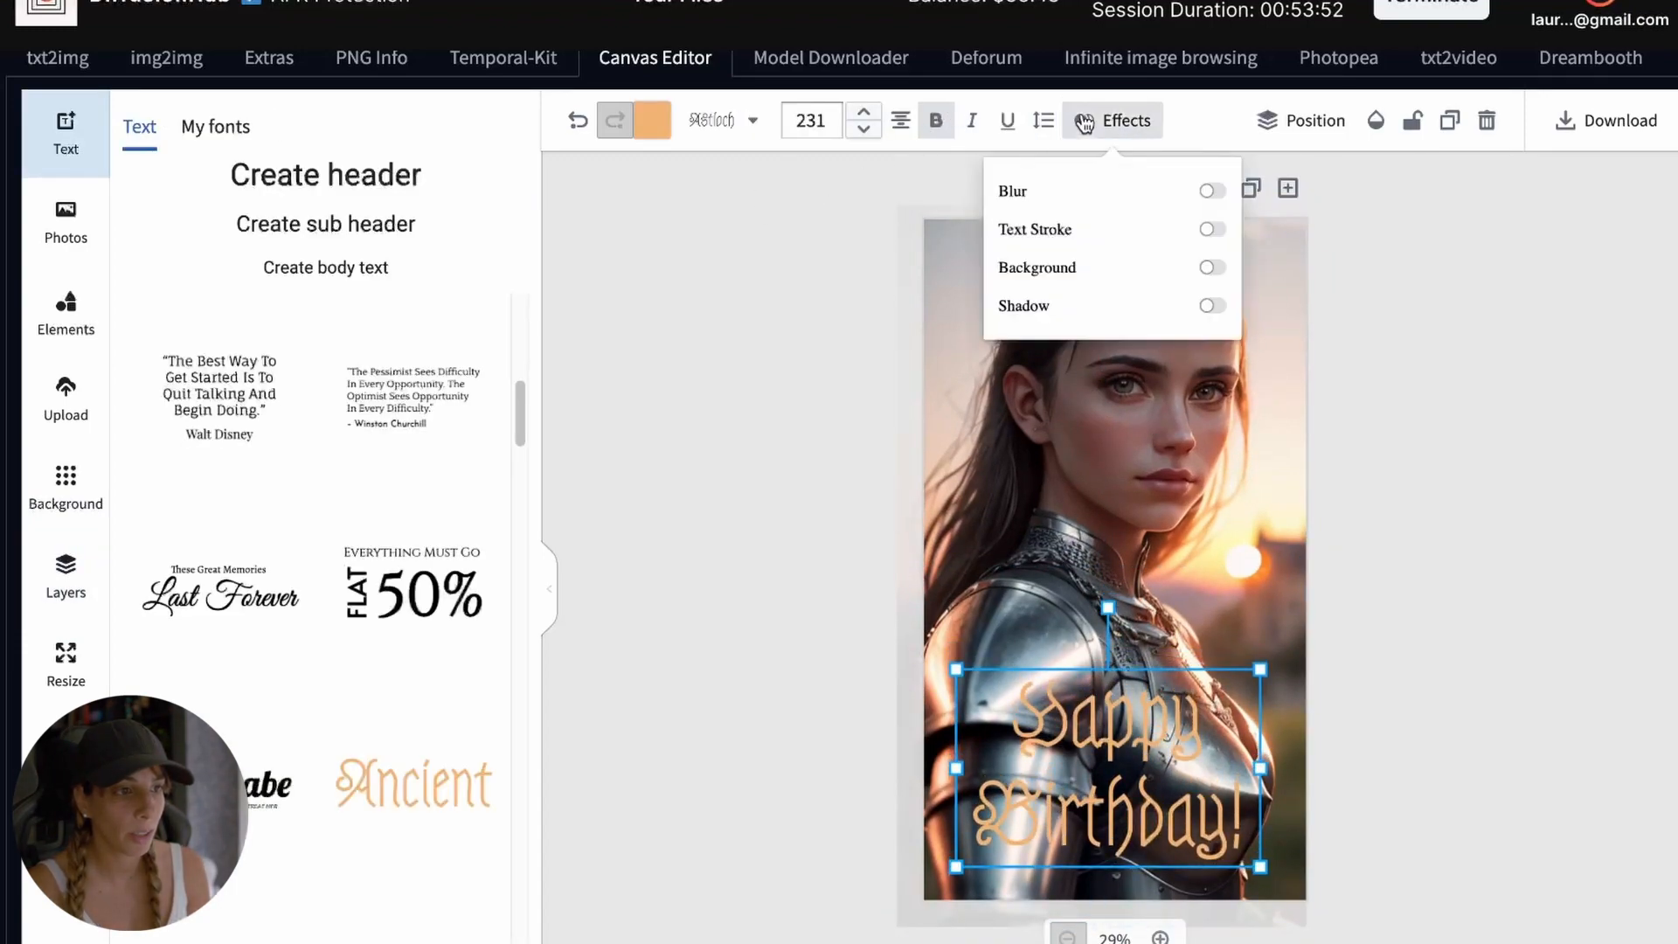
{"action": "left_click", "coordinate": [1235, 342]}
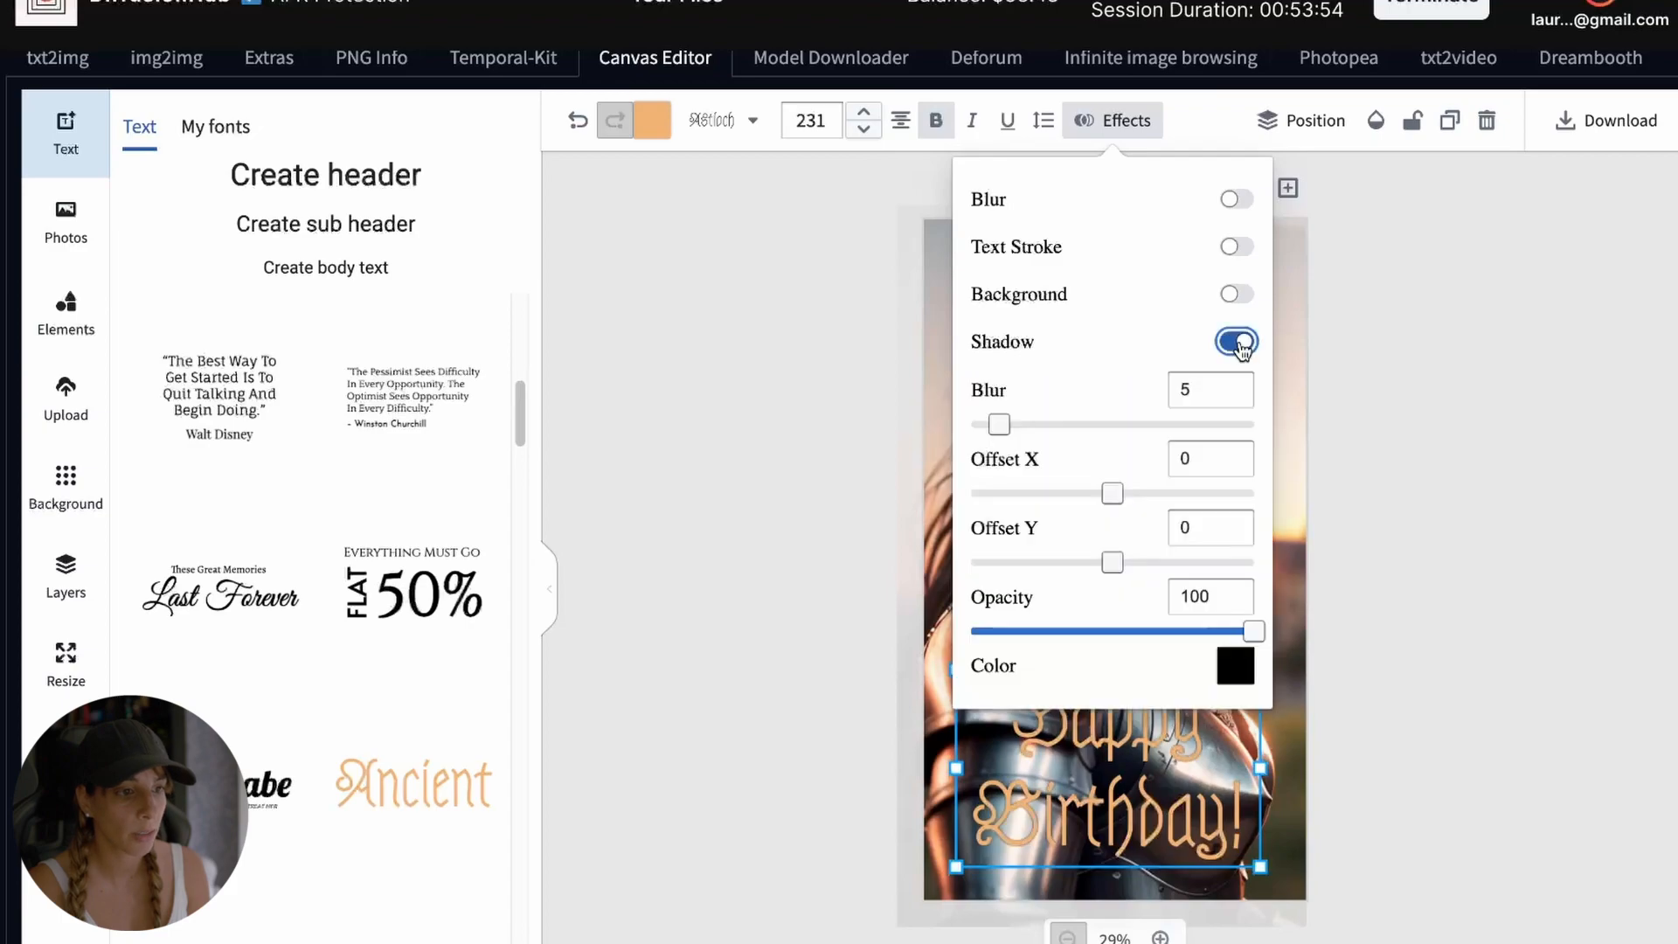
{"action": "left_click", "coordinate": [1235, 246]}
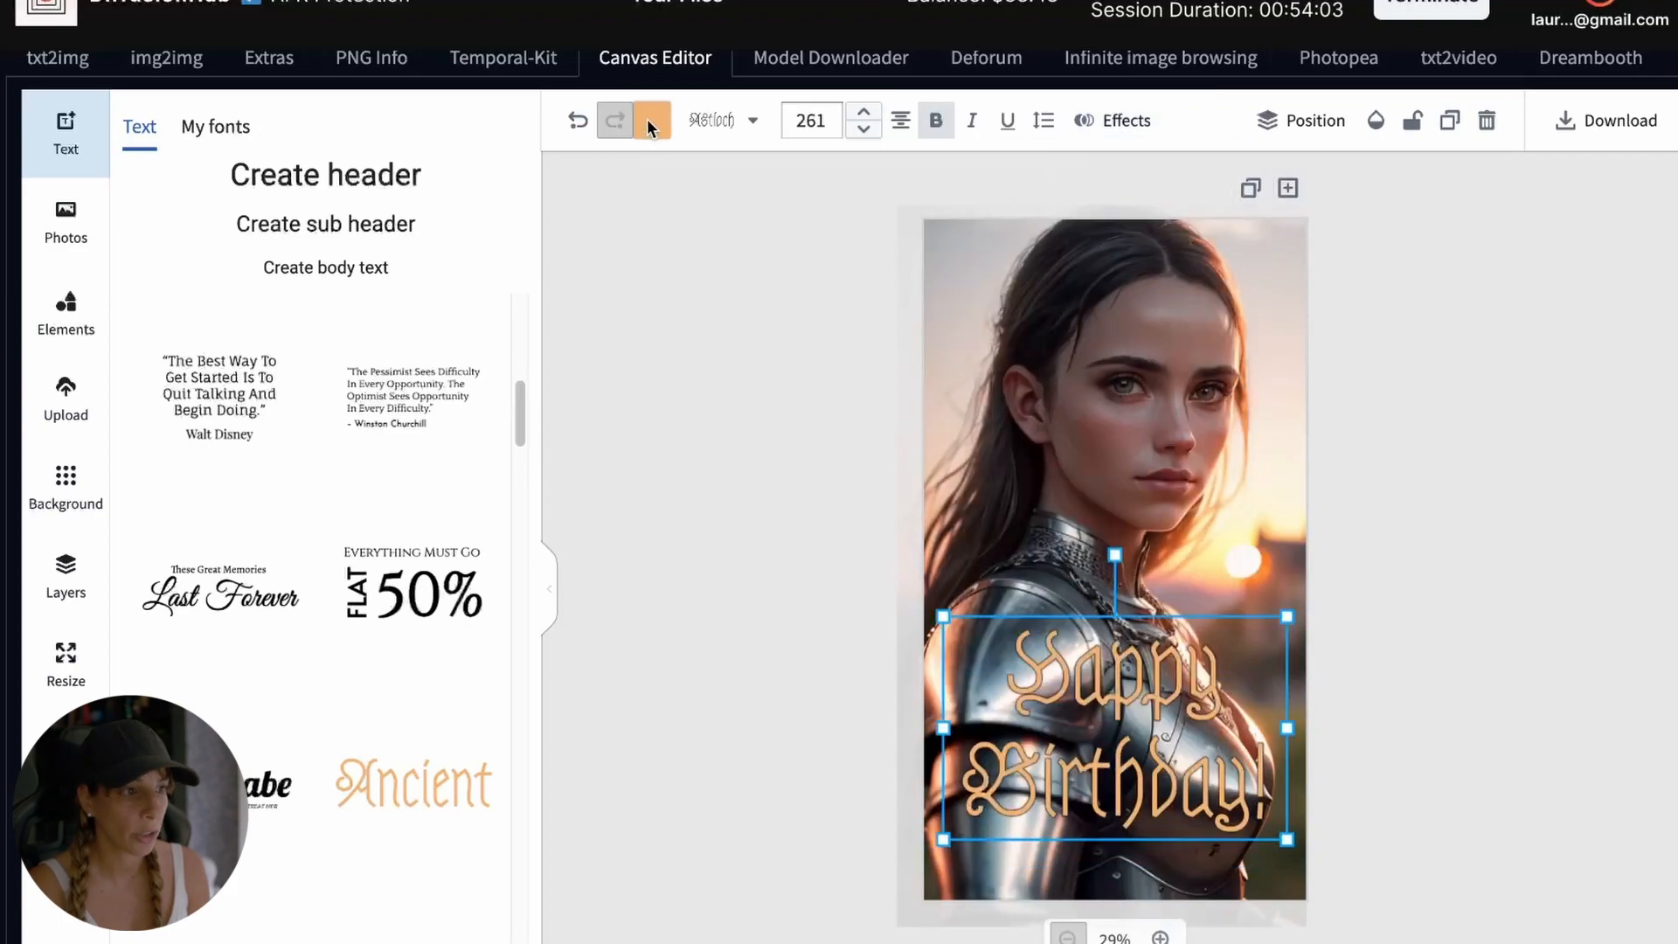
{"action": "left_click", "coordinate": [651, 120]}
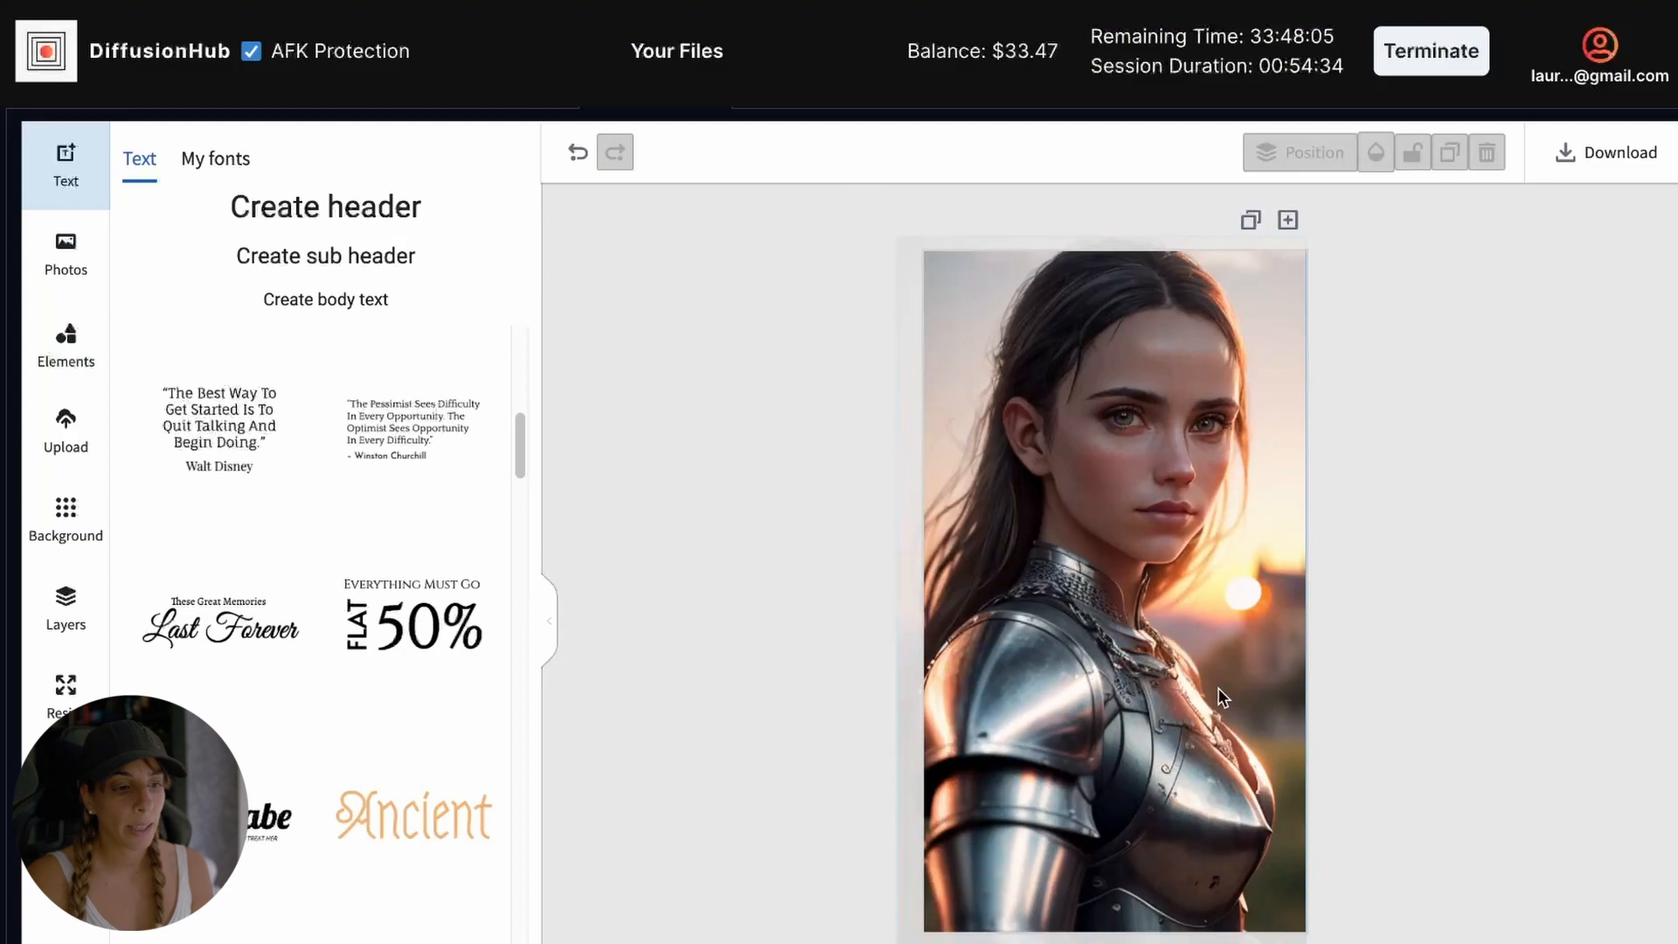
Send the knight portrait from the canvas to img2img and return to the Canvas Editor's send options.
{"action": "left_click", "coordinate": [1218, 690]}
{"action": "scroll", "coordinate": [1485, 789], "scroll_direction": "down", "scroll_amount": 2}
{"action": "left_click", "coordinate": [1485, 789]}
{"action": "scroll", "coordinate": [1186, 788], "scroll_direction": "down", "scroll_amount": 3}
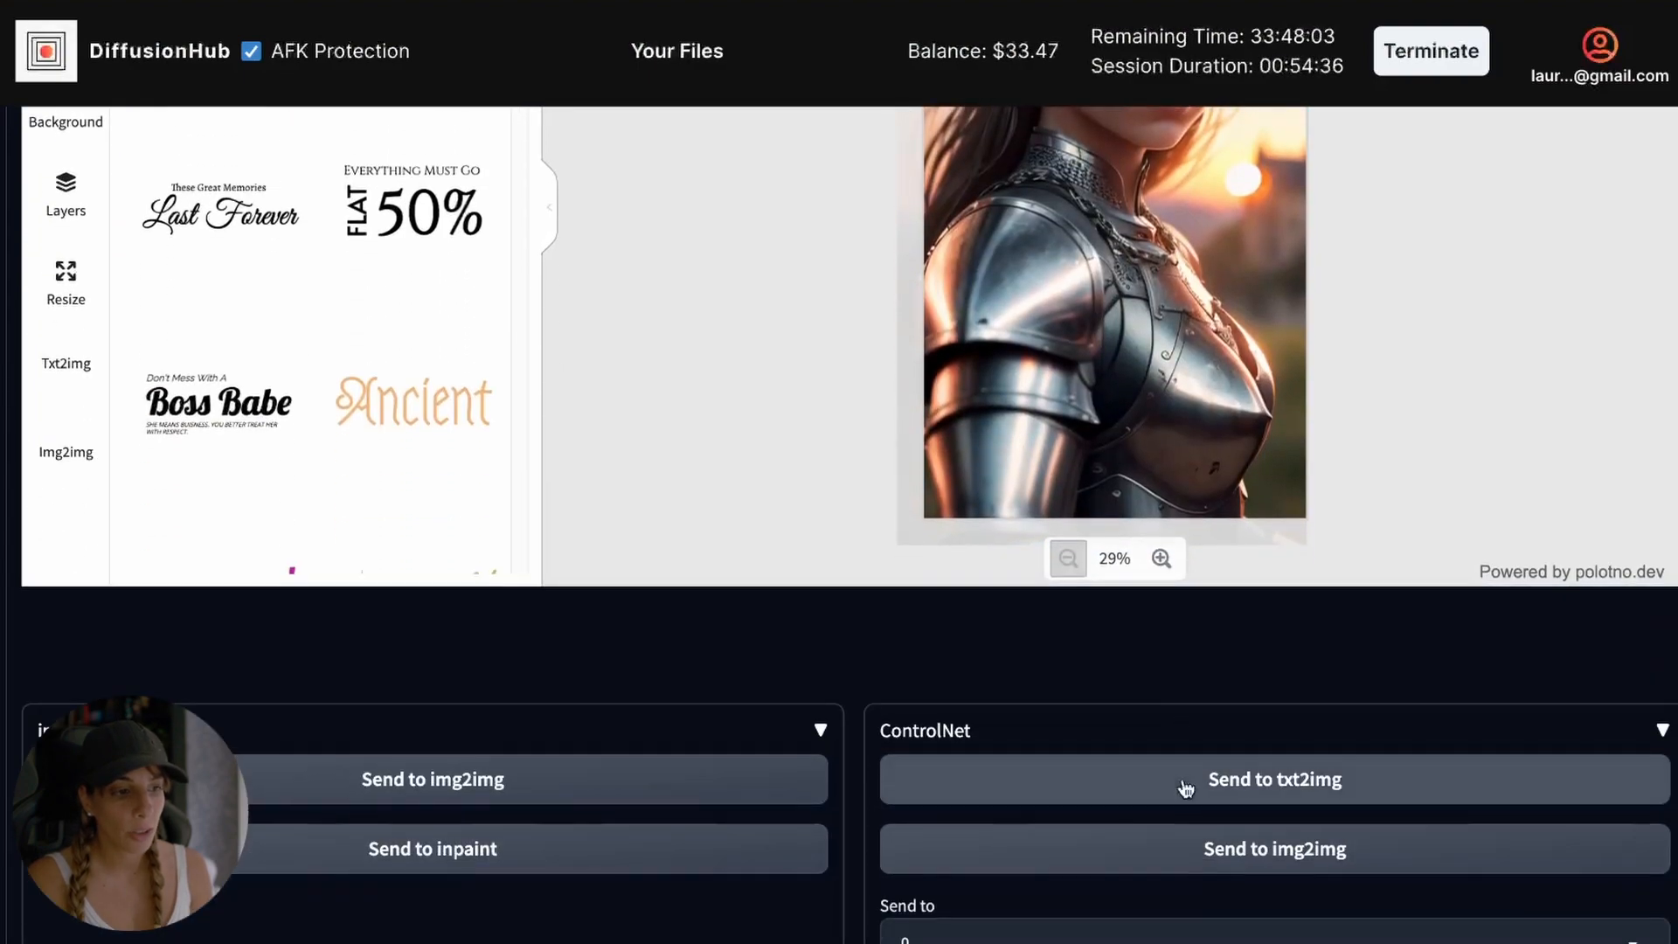
{"action": "scroll", "coordinate": [1266, 800], "scroll_direction": "down", "scroll_amount": 1}
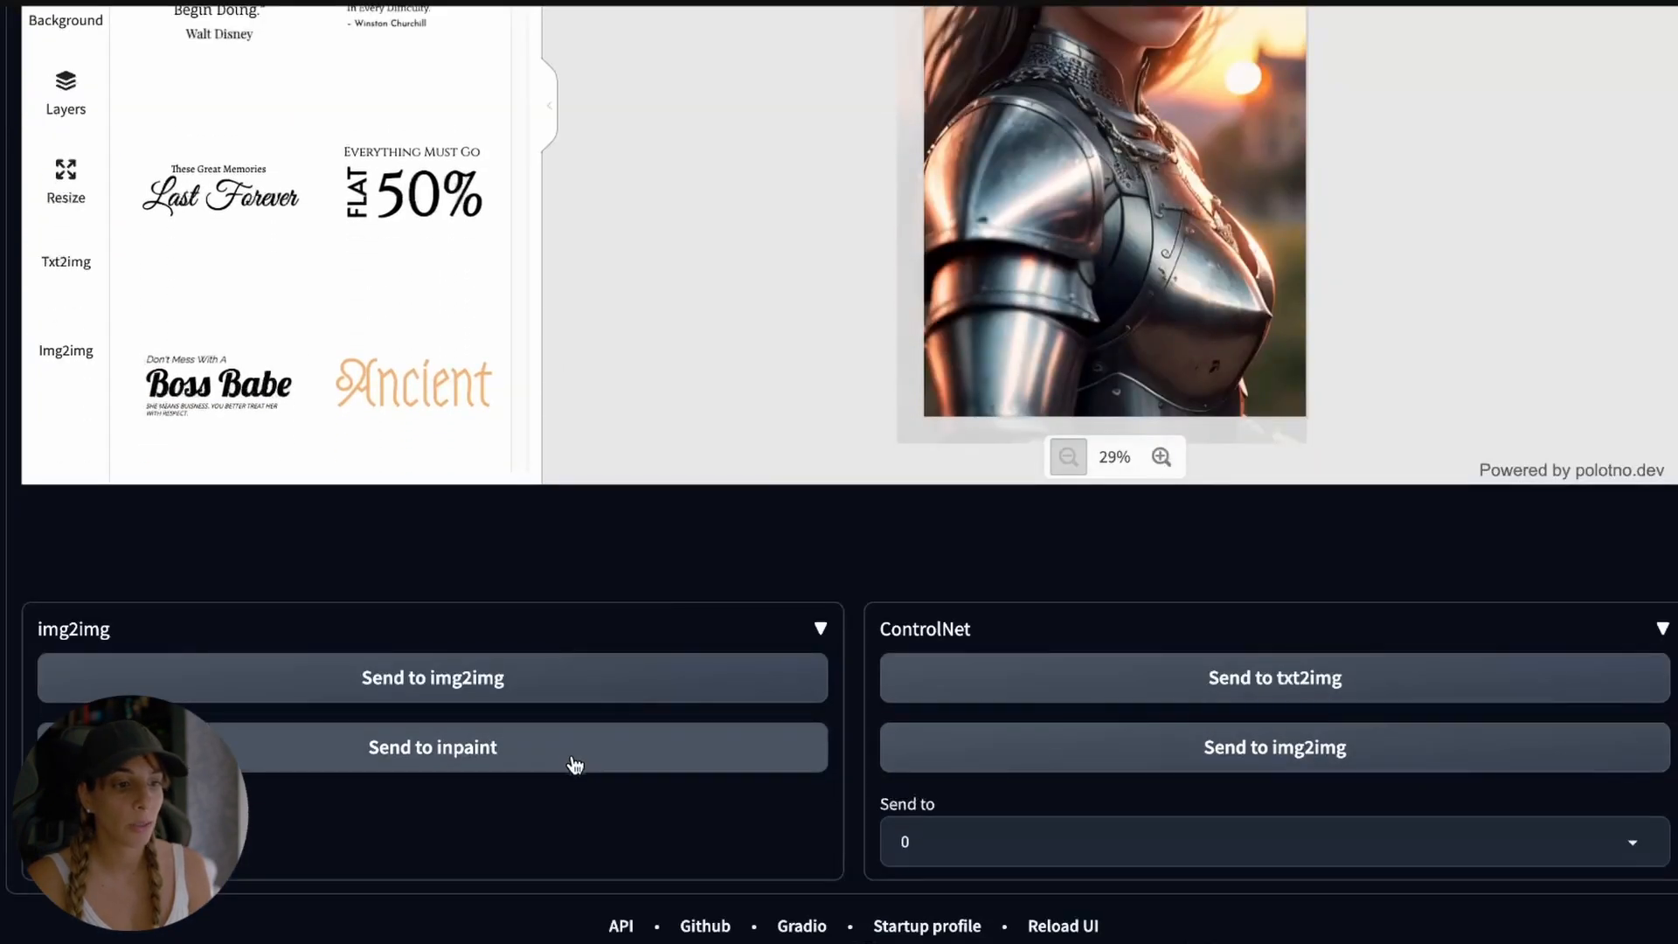
{"action": "left_click", "coordinate": [622, 686]}
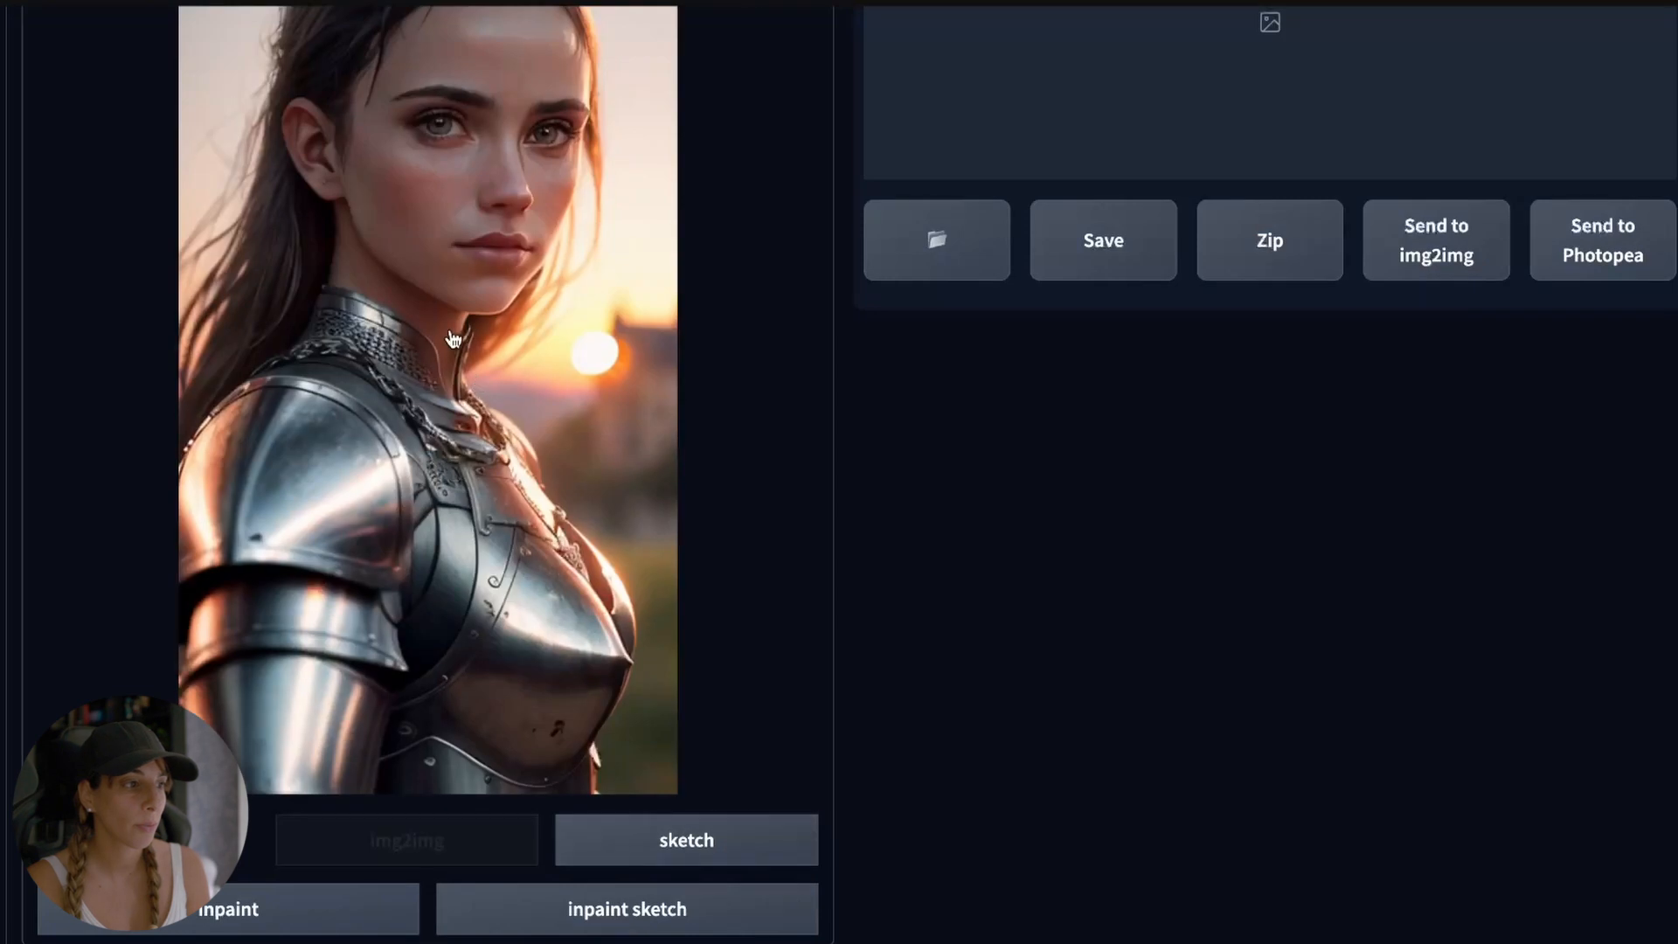
{"action": "scroll", "coordinate": [452, 339], "scroll_direction": "up", "scroll_amount": 3}
{"action": "scroll", "coordinate": [399, 472], "scroll_direction": "down", "scroll_amount": 7}
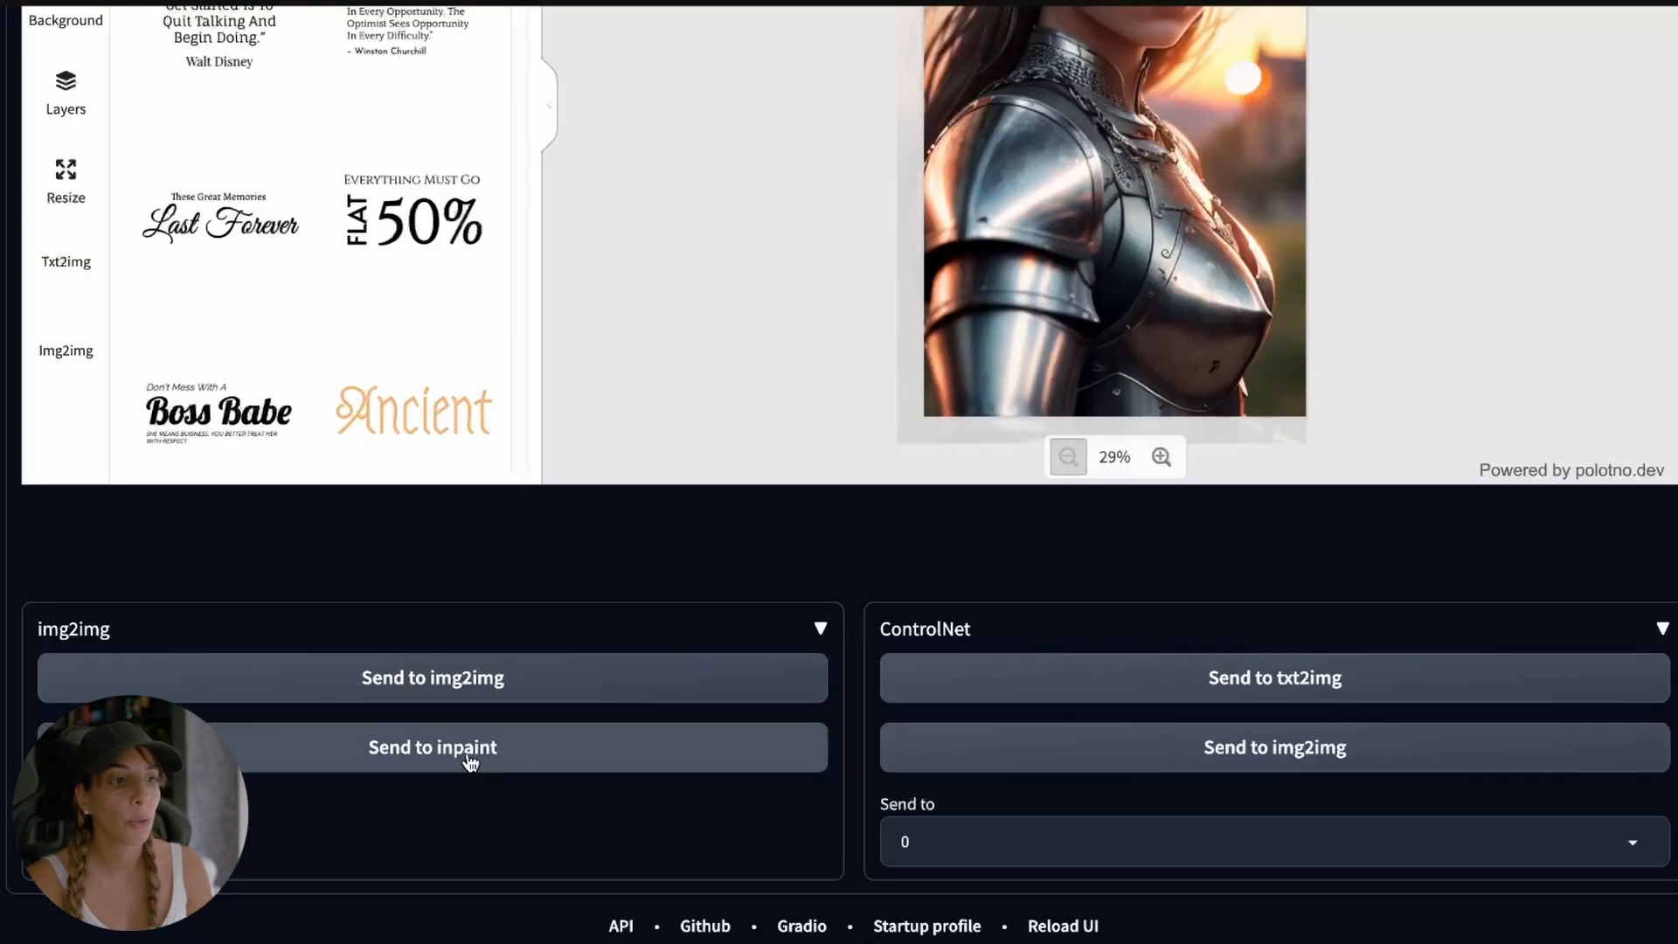
Send the knight portrait from the canvas to inpaint and paint a mask over the woman's lips.
{"action": "left_click", "coordinate": [469, 756]}
{"action": "scroll", "coordinate": [884, 273], "scroll_direction": "up", "scroll_amount": 2}
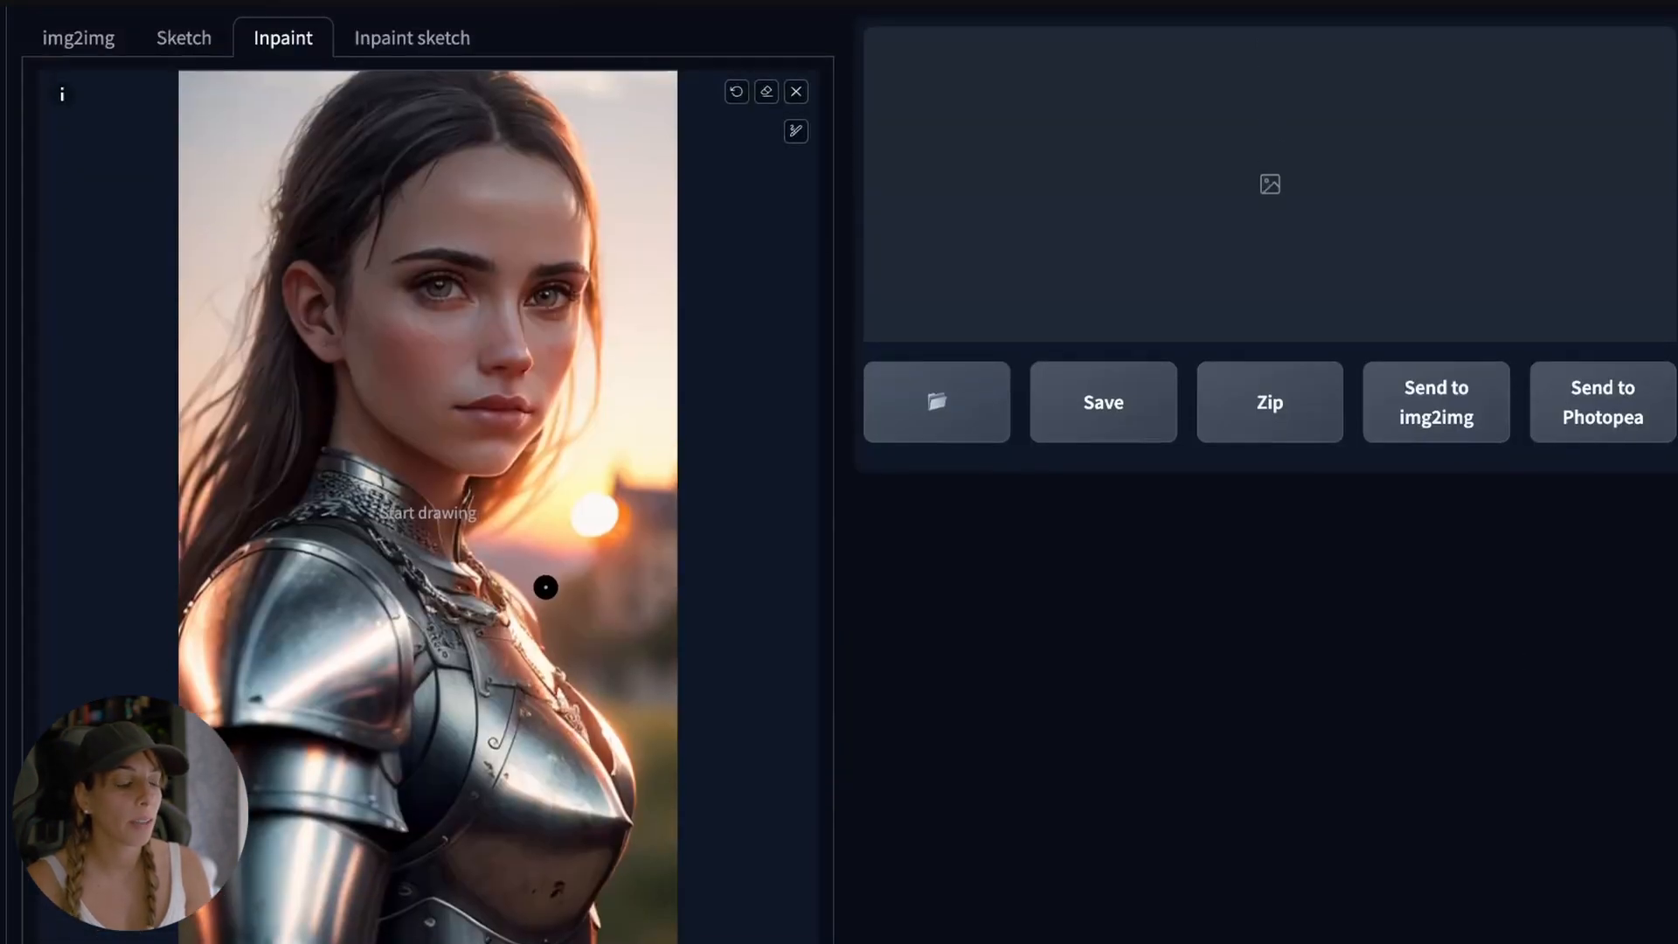
{"action": "scroll", "coordinate": [545, 587], "scroll_direction": "up", "scroll_amount": 1}
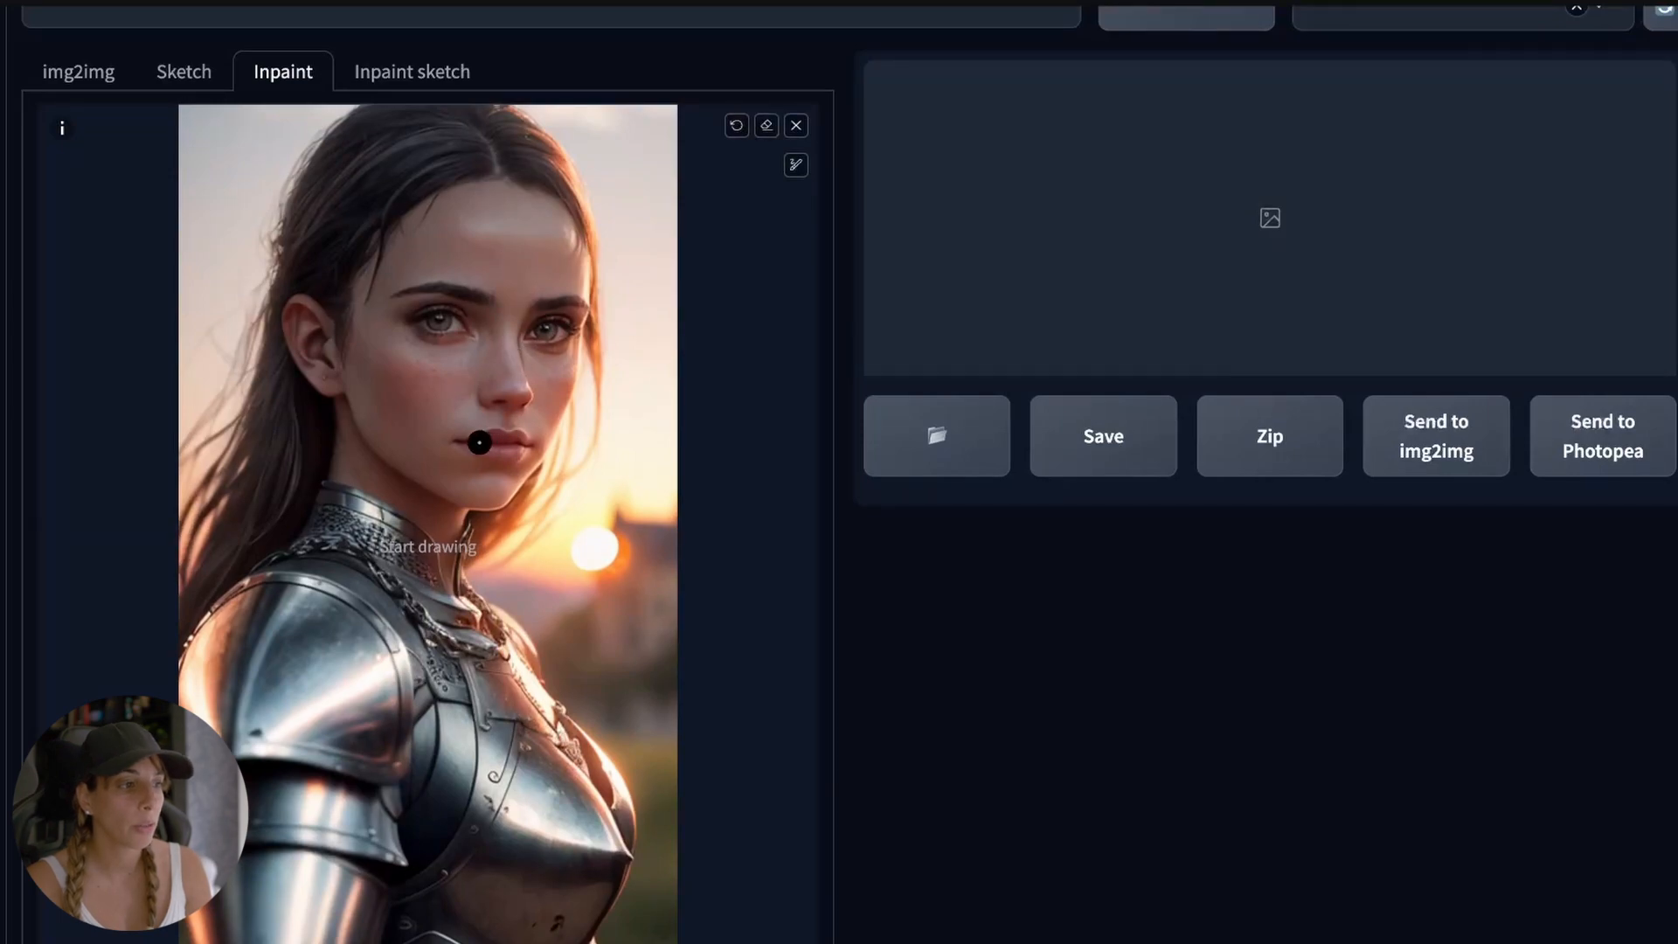
{"action": "mouse_move", "coordinate": [479, 442]}
{"action": "left_mouse_down"}
{"action": "mouse_move", "coordinate": [531, 444]}
{"action": "mouse_move", "coordinate": [486, 463]}
{"action": "left_mouse_up"}
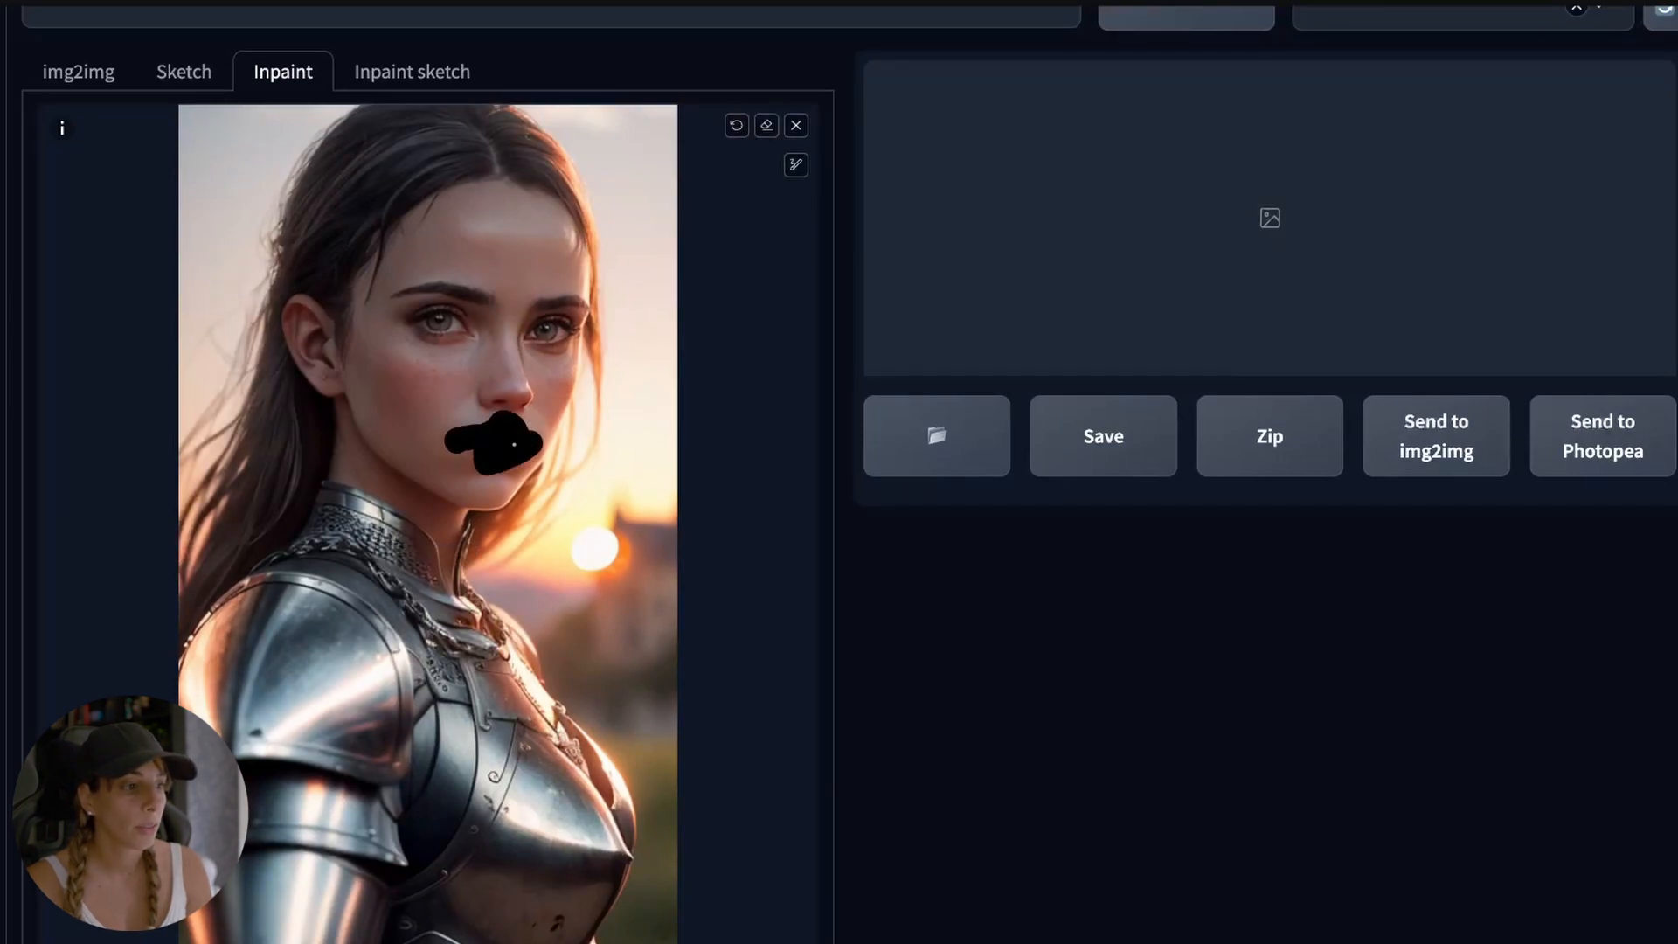
Enter the prompt "red lips" and set the inpaint area to Only masked.
{"action": "scroll", "coordinate": [462, 448], "scroll_direction": "up", "scroll_amount": 4}
{"action": "left_click", "coordinate": [225, 226]}
{"action": "type", "text": "red lips"}
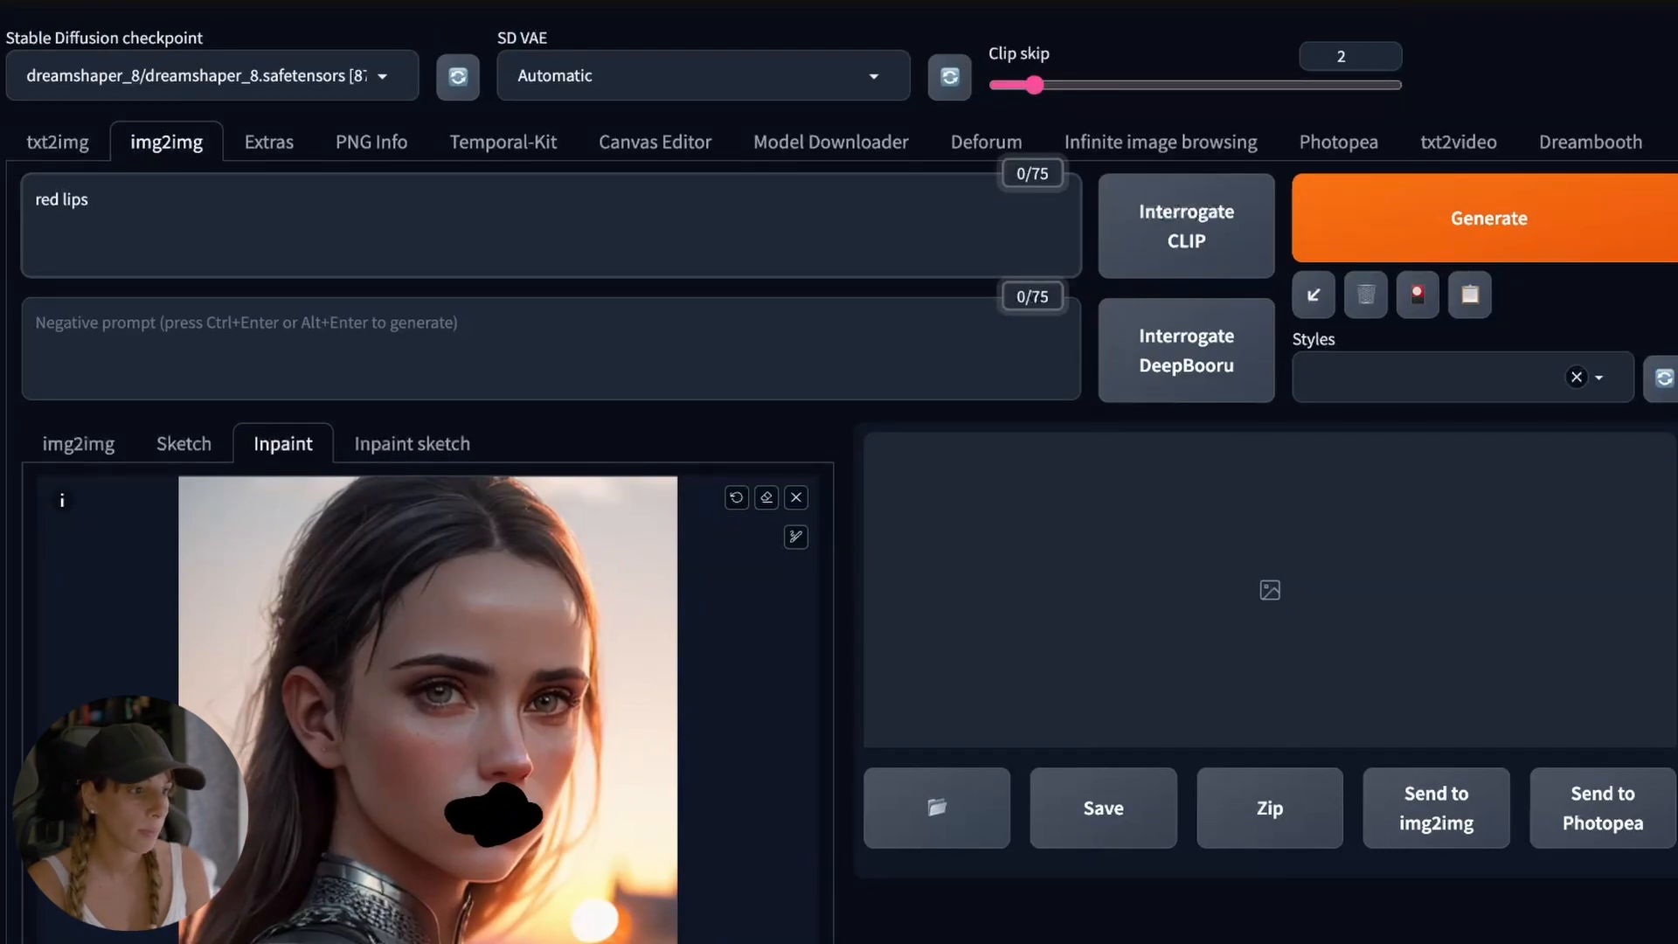
{"action": "scroll", "coordinate": [364, 606], "scroll_direction": "down", "scroll_amount": 10}
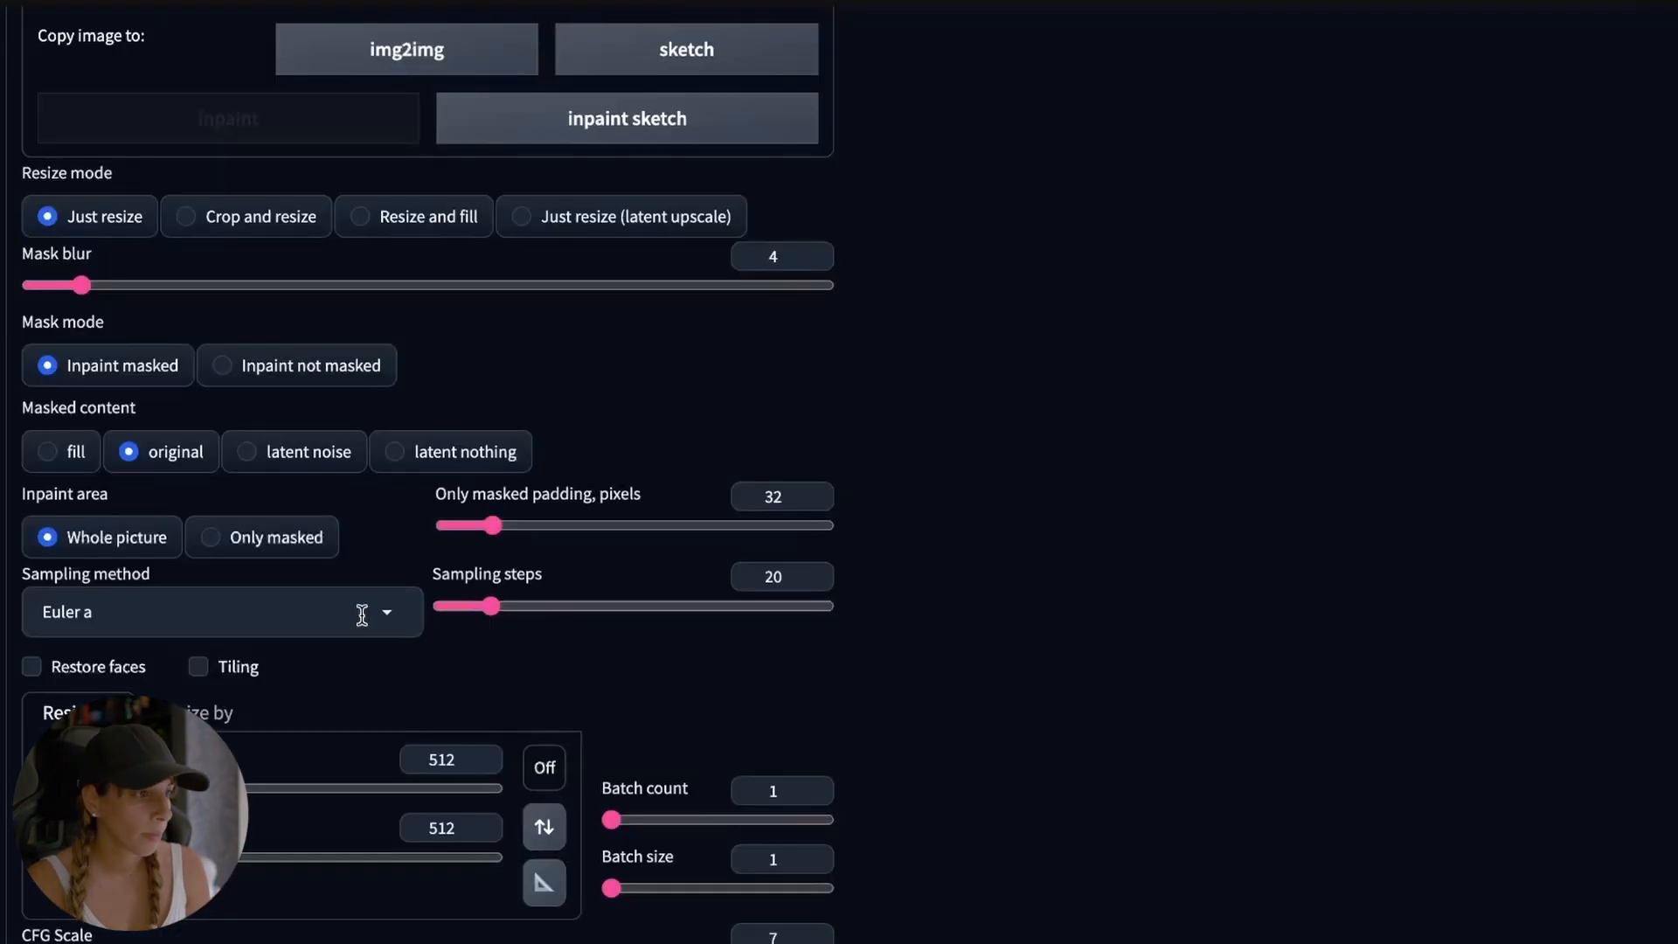
{"action": "left_click", "coordinate": [238, 548]}
Generate the inpainted portrait and send the result to Photopea.
{"action": "scroll", "coordinate": [1010, 825], "scroll_direction": "up", "scroll_amount": 10}
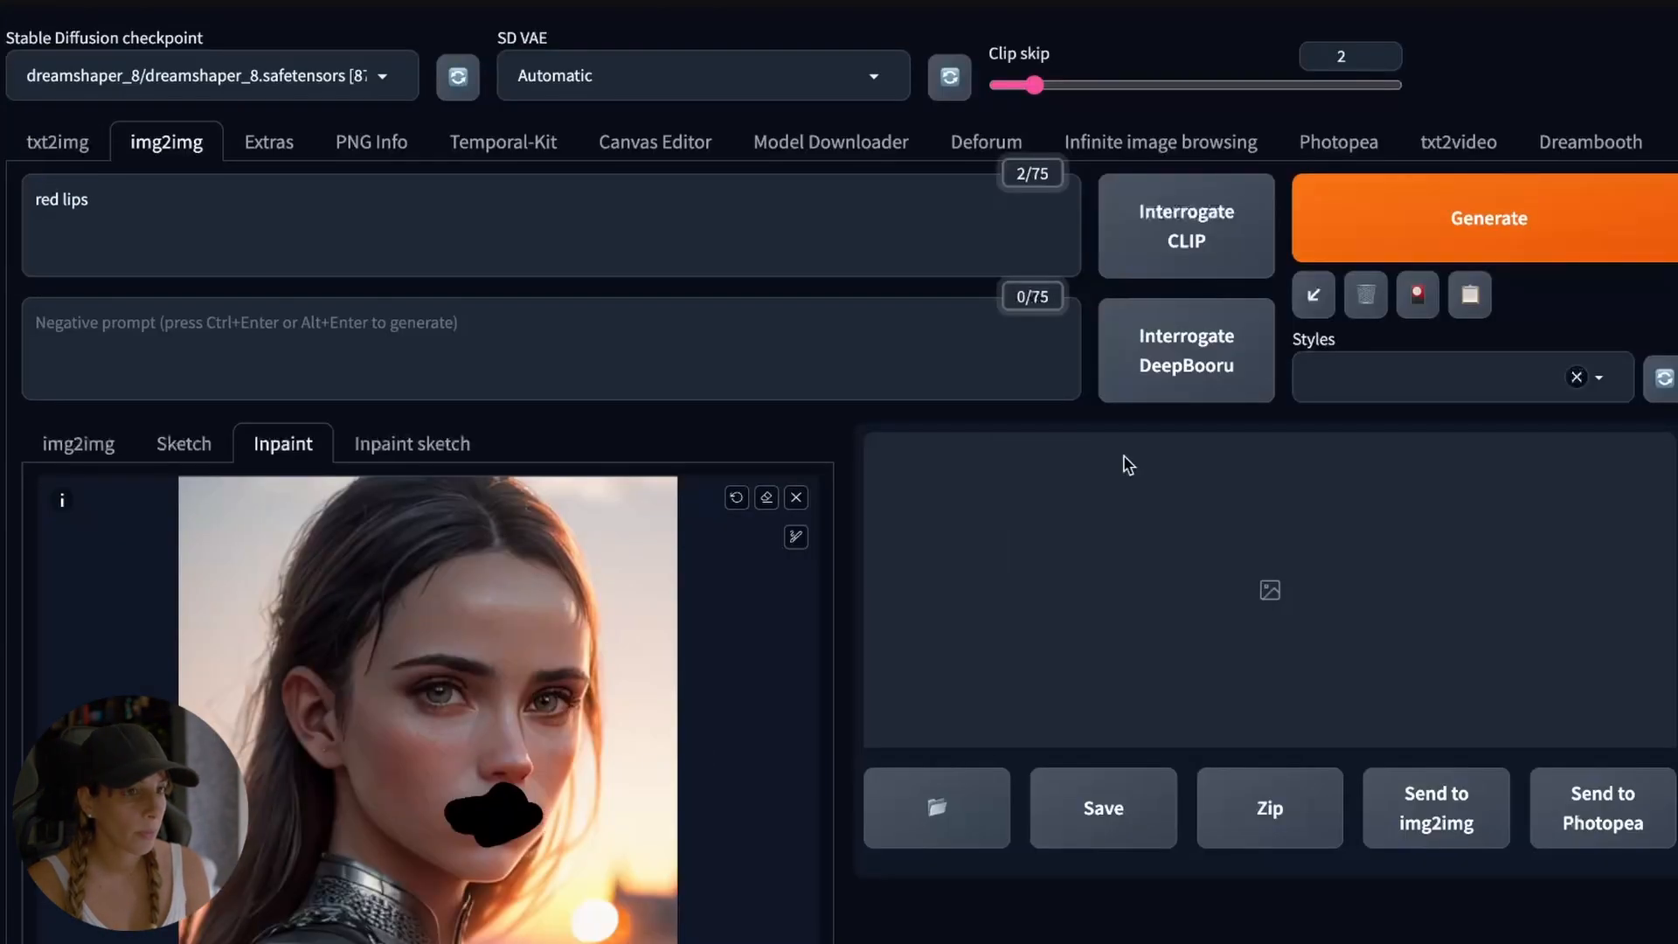
{"action": "left_click", "coordinate": [1515, 181]}
{"action": "scroll", "coordinate": [952, 569], "scroll_direction": "down", "scroll_amount": 2}
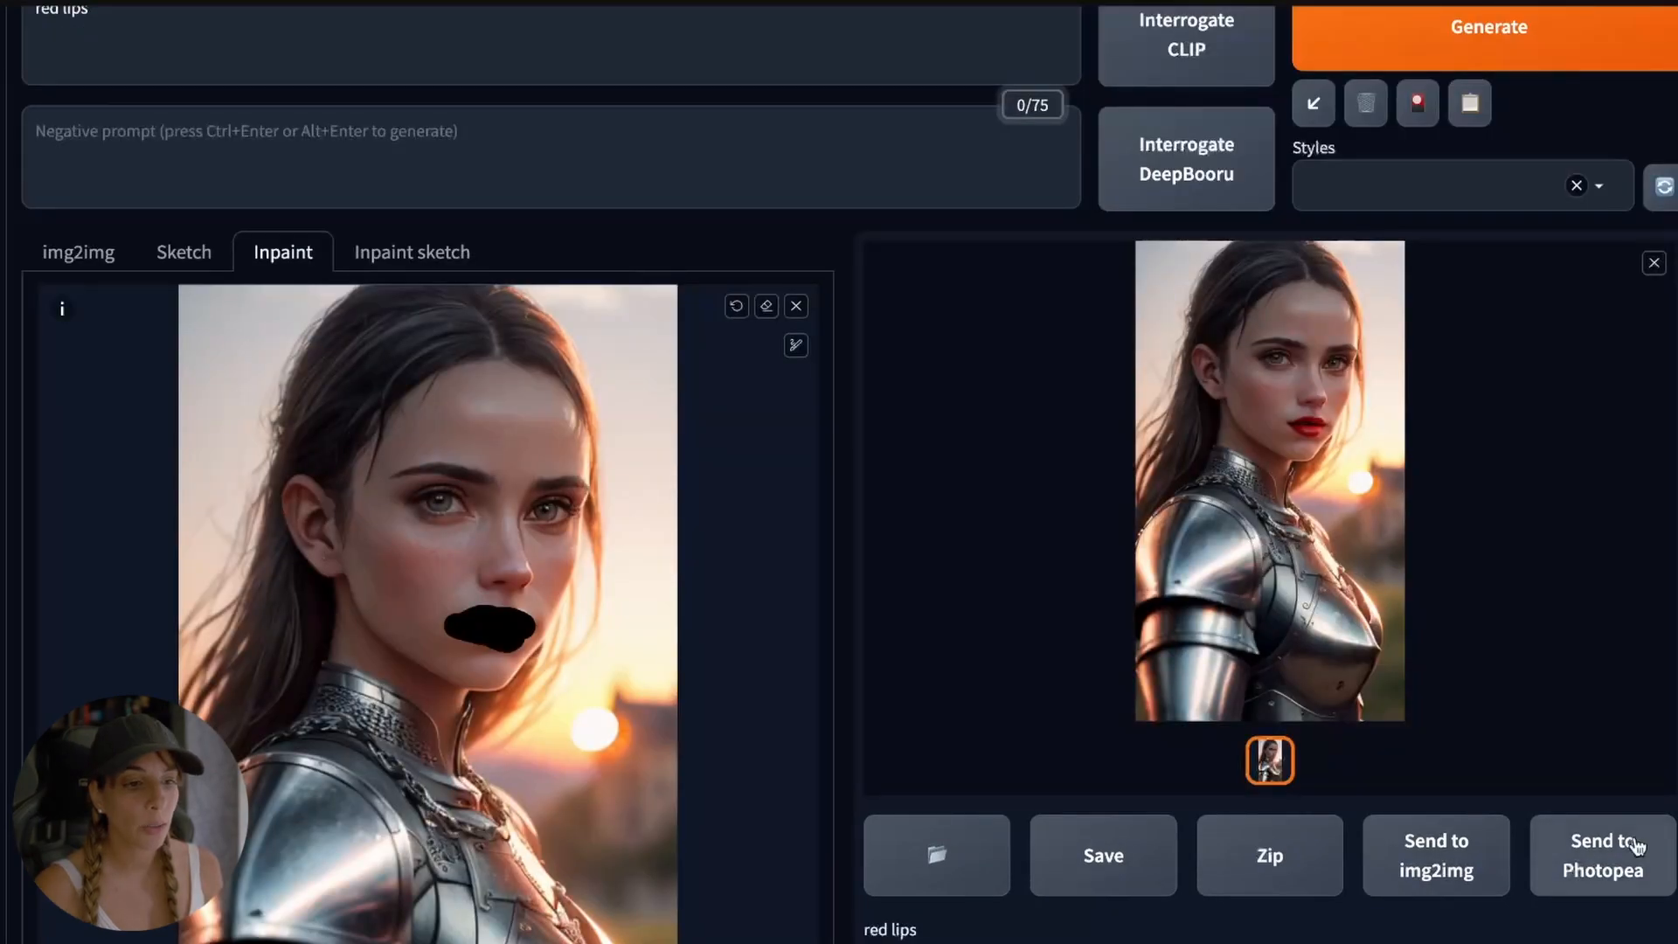
{"action": "left_click", "coordinate": [1630, 874]}
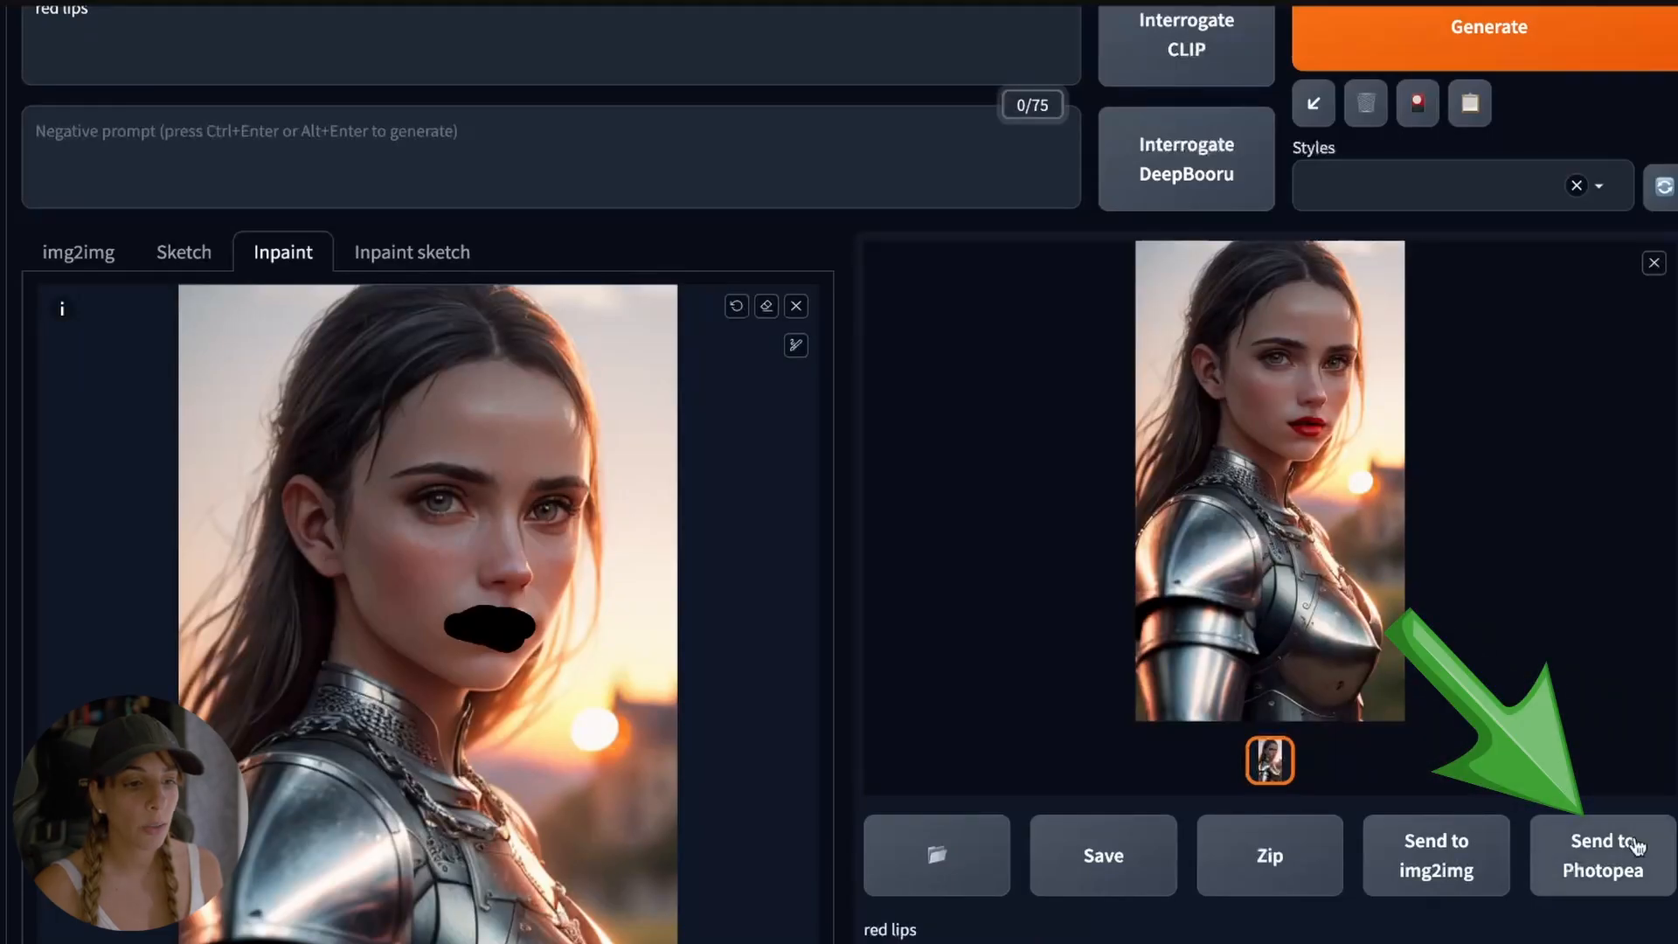
{"action": "left_click", "coordinate": [1630, 865]}
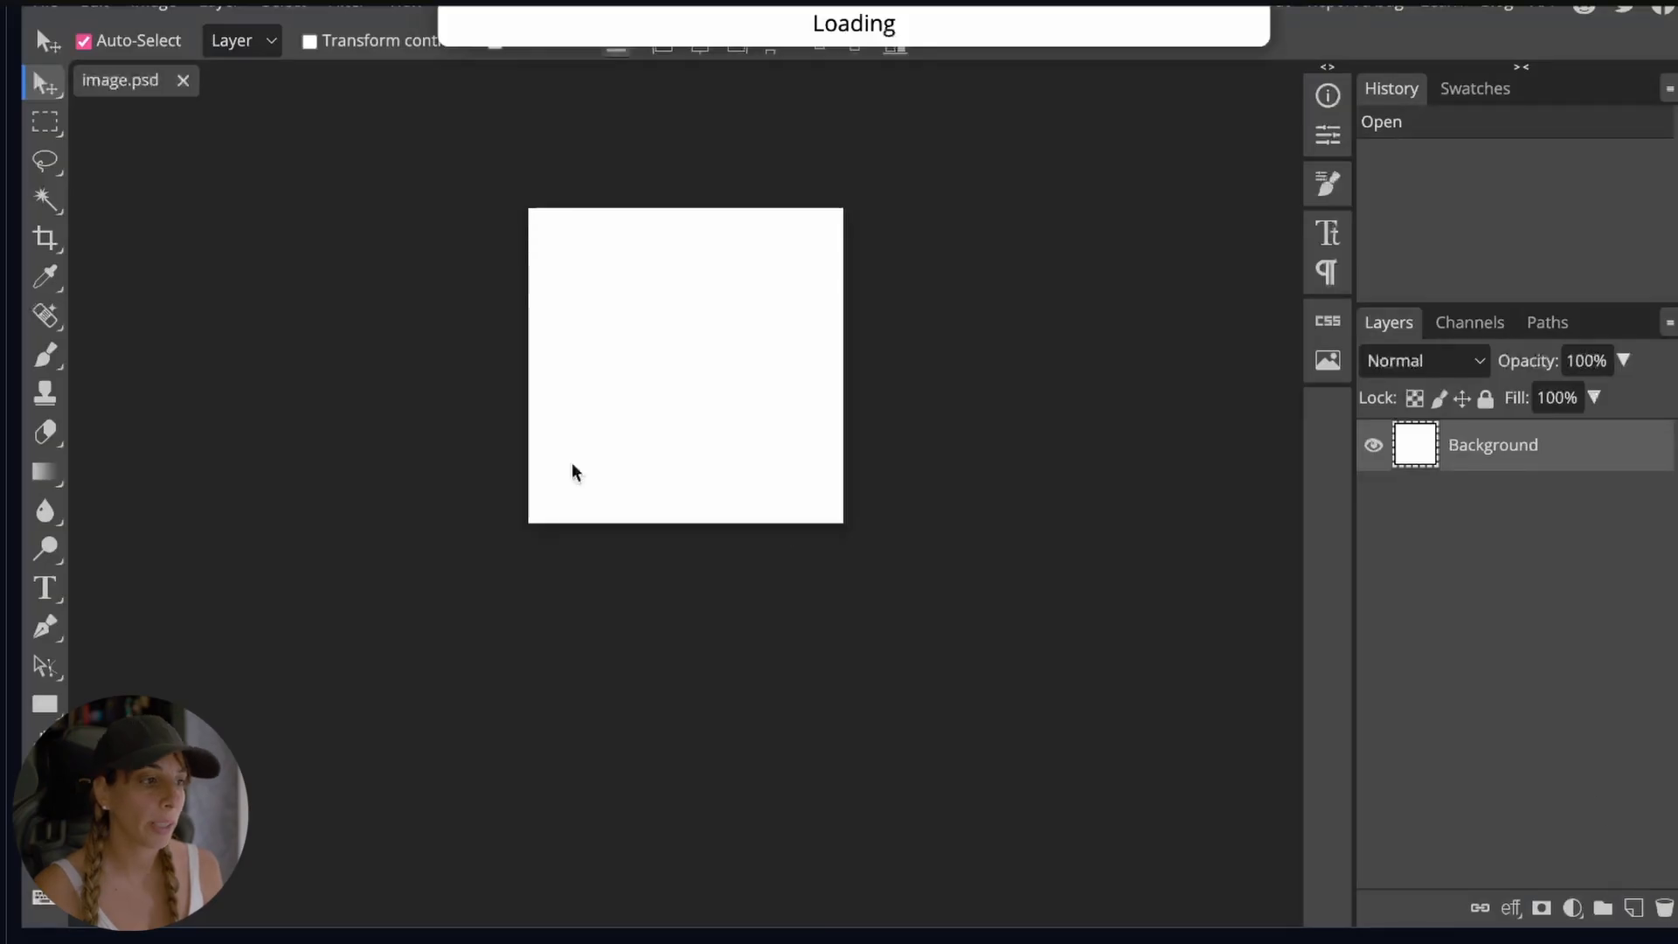
Try a linear gradient at 14% opacity diagonally across the portrait, and revert the image to its opened state.
{"action": "left_click", "coordinate": [46, 482]}
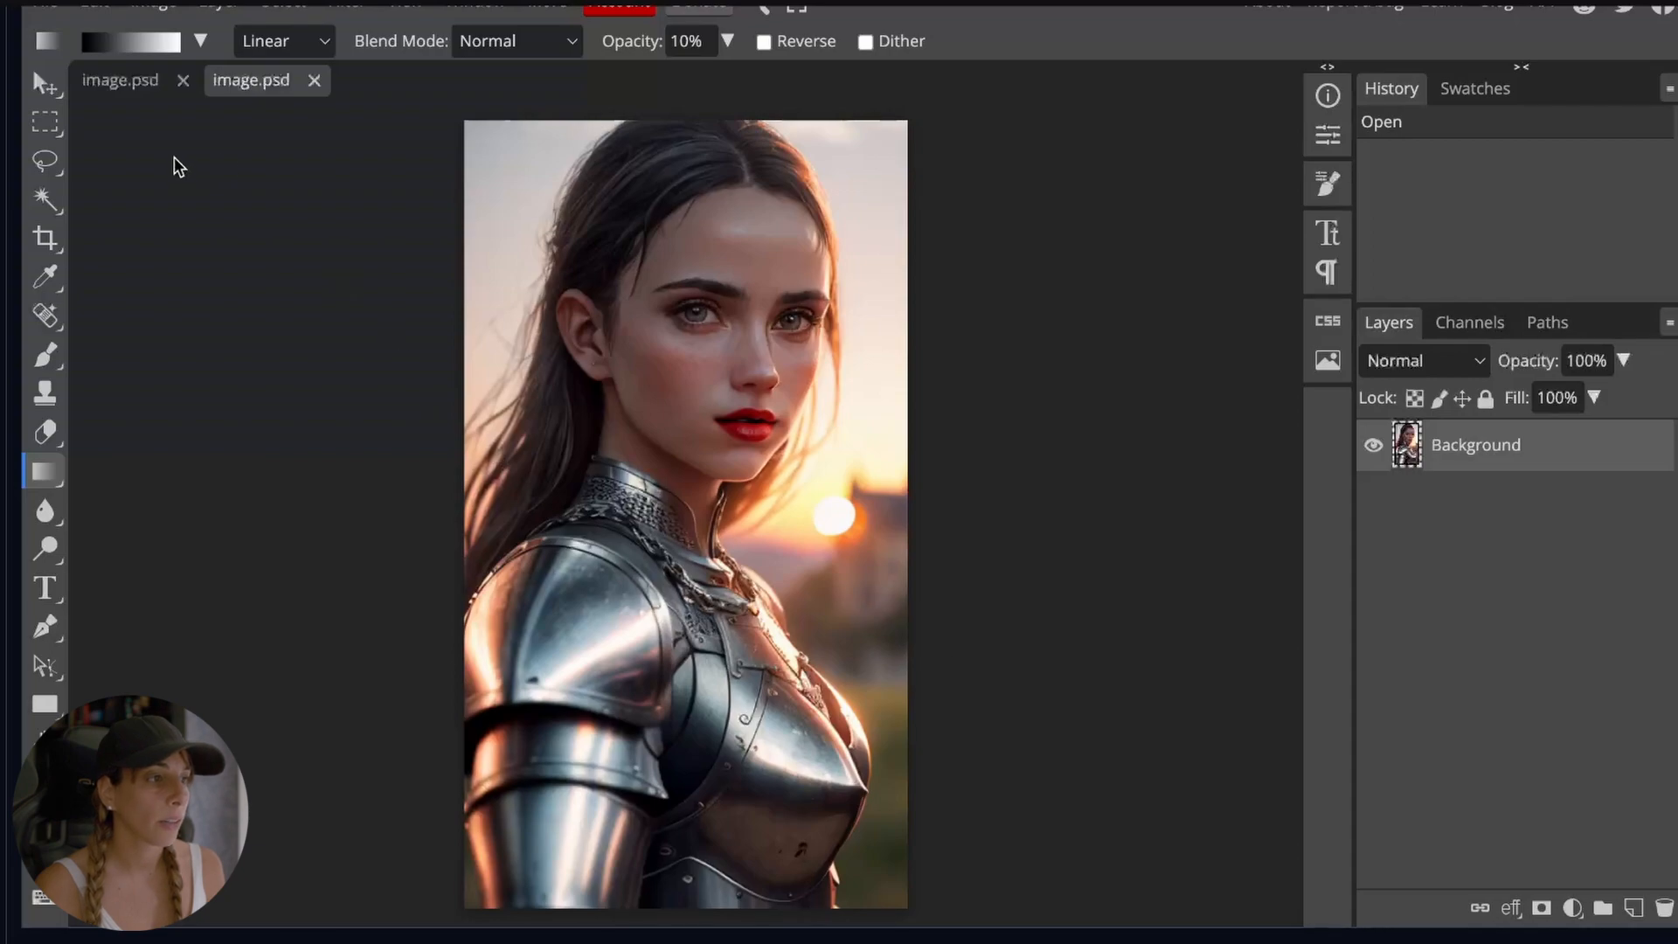
{"action": "left_click", "coordinate": [727, 41]}
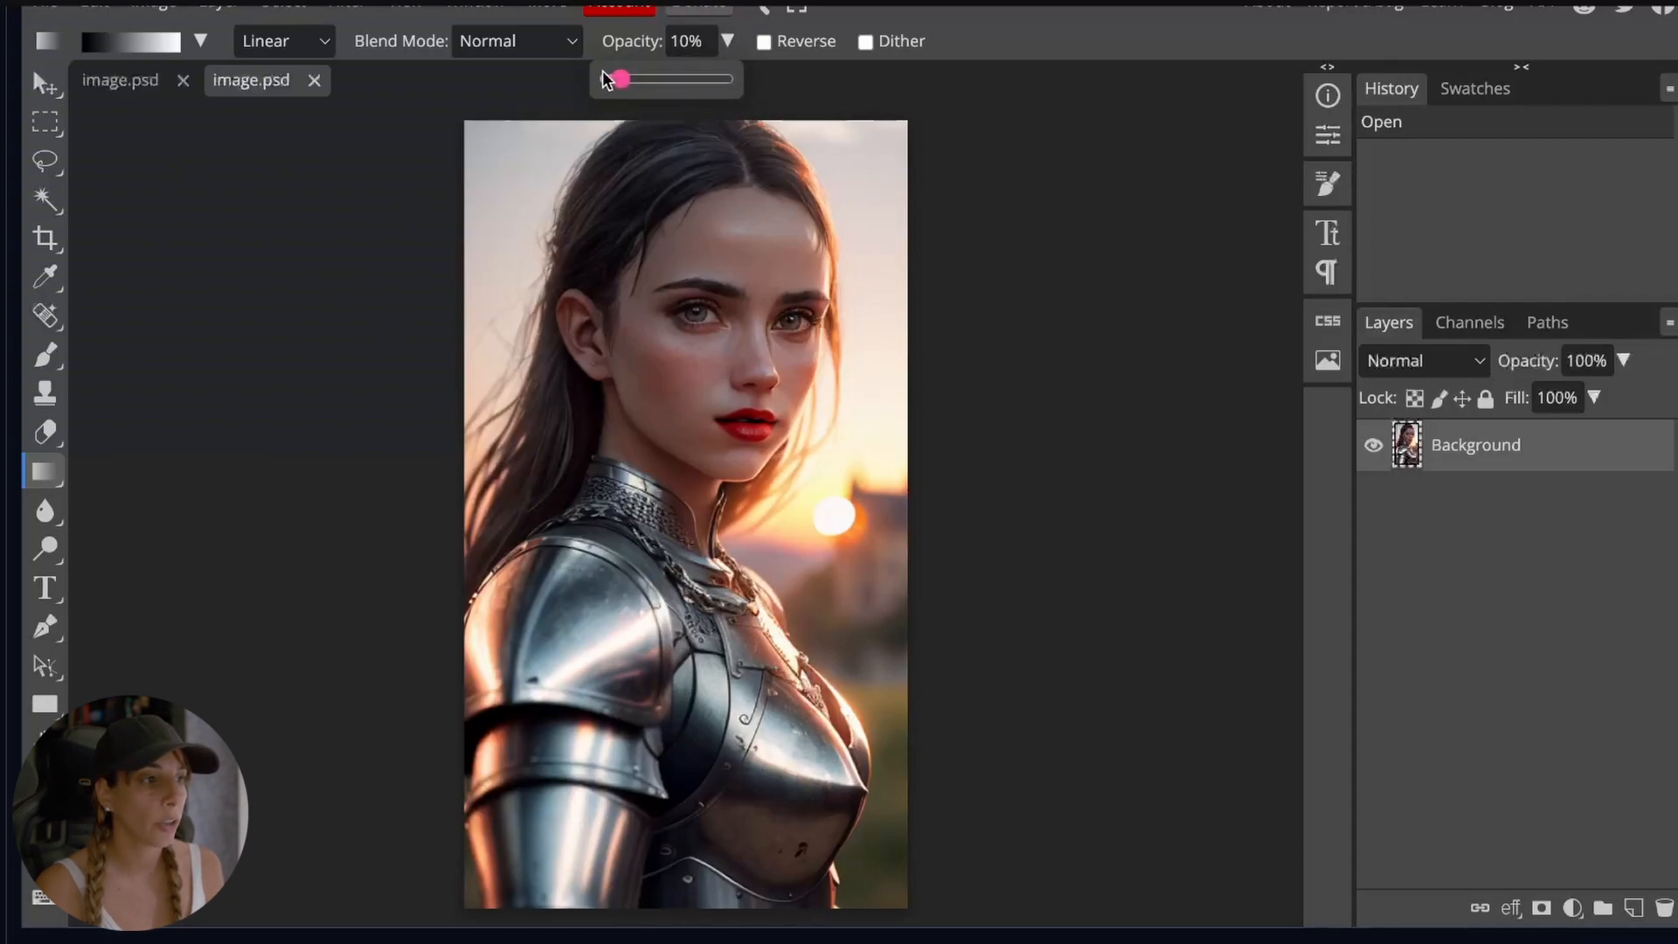
{"action": "left_click_drag", "start_coordinate": [612, 79], "coordinate": [640, 126]}
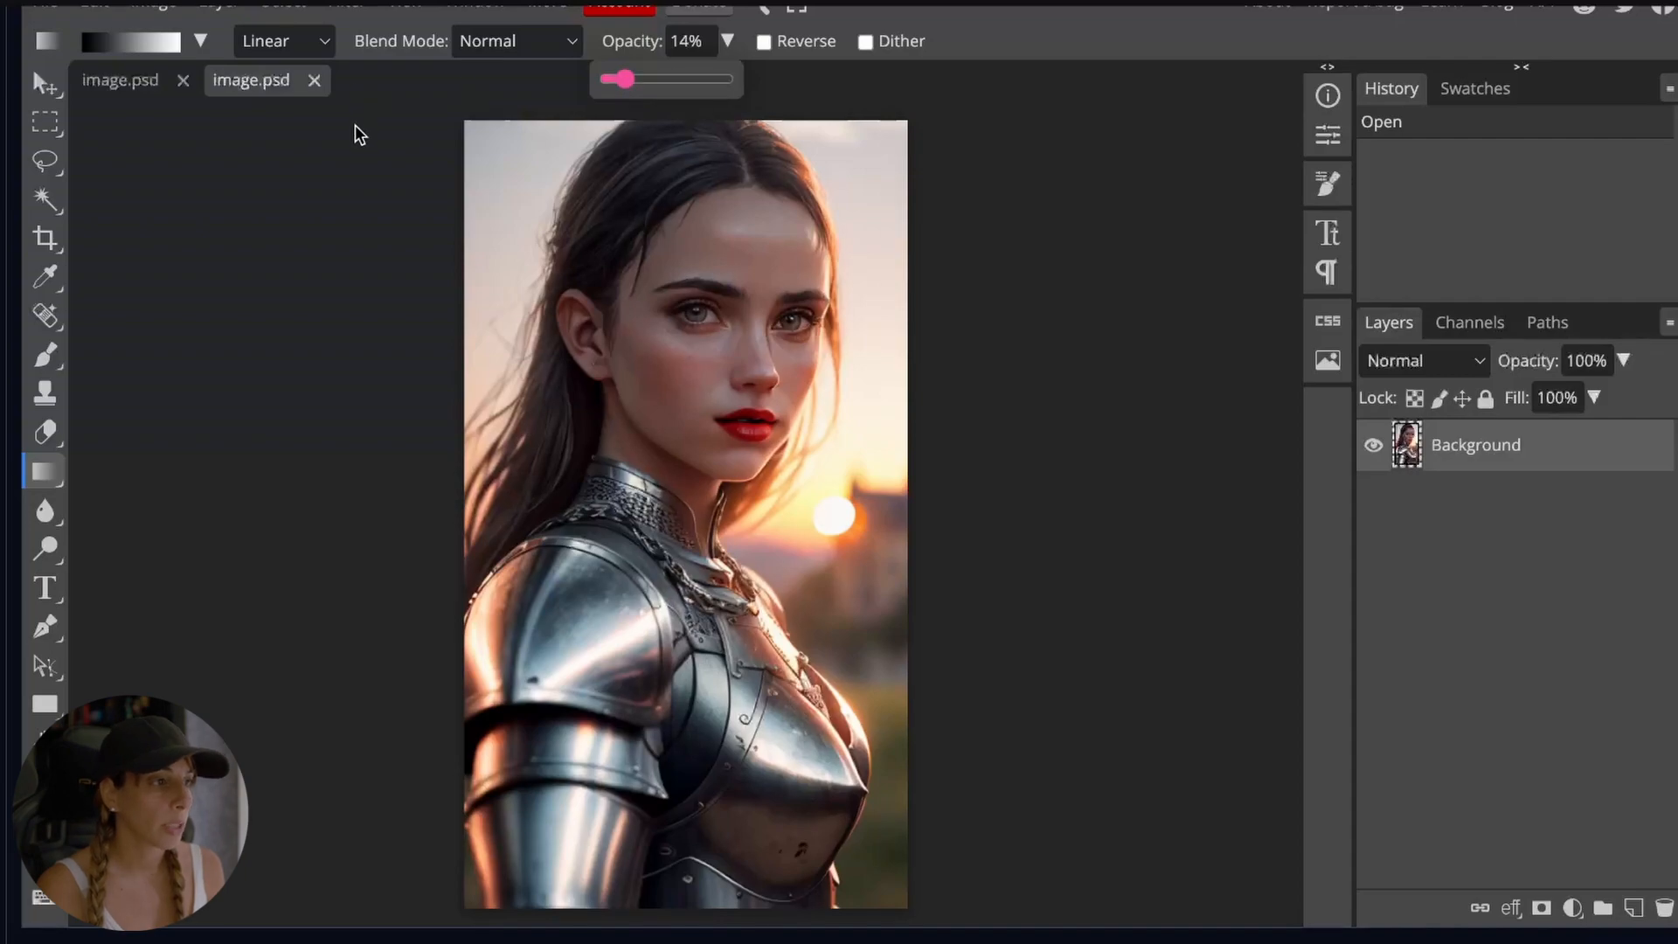
{"action": "left_click_drag", "start_coordinate": [398, 160], "coordinate": [1000, 738]}
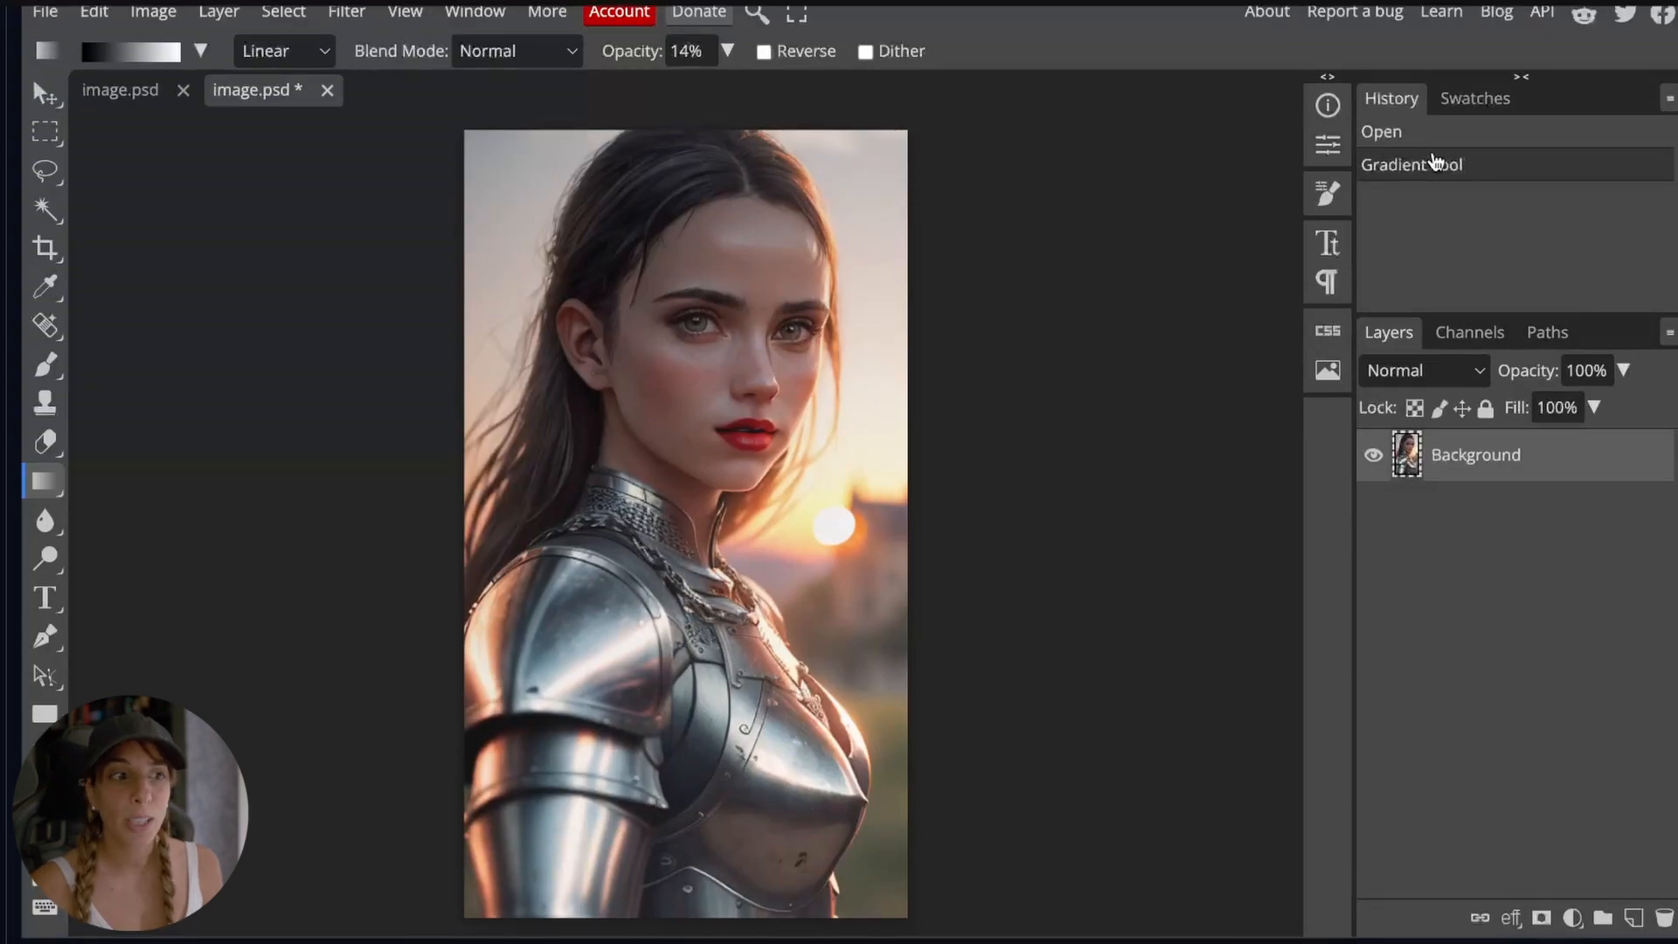
{"action": "left_click", "coordinate": [1425, 149]}
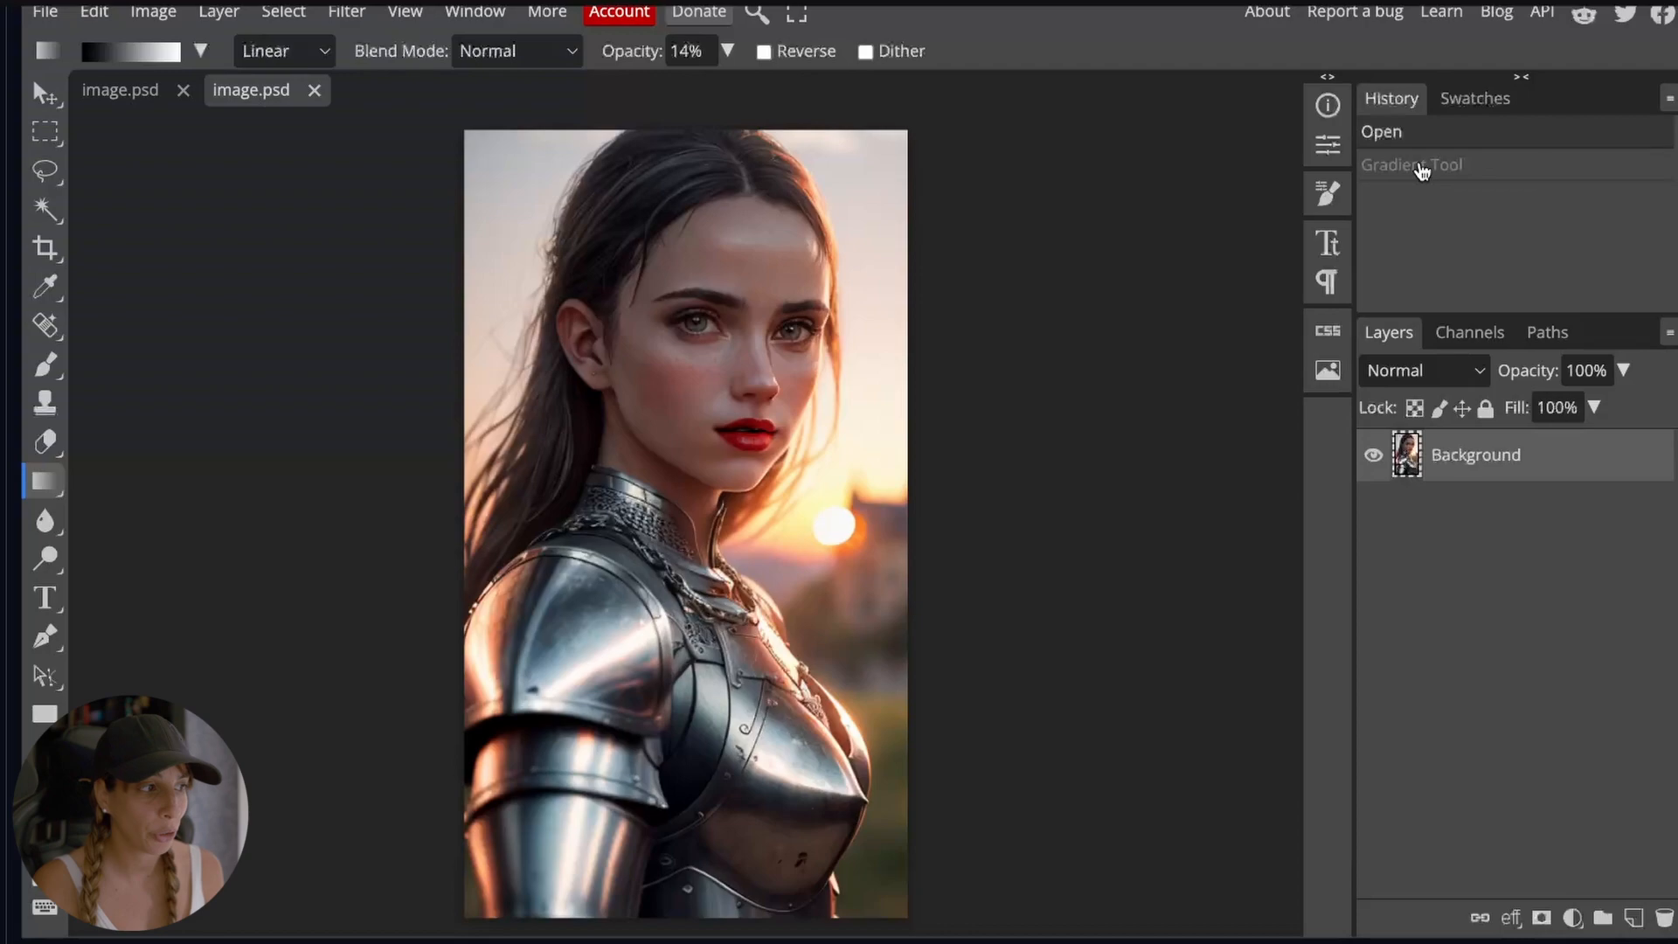
Add the text "Happy Birthday" with the Type tool near the upper part of the portrait.
{"action": "left_click", "coordinate": [45, 598]}
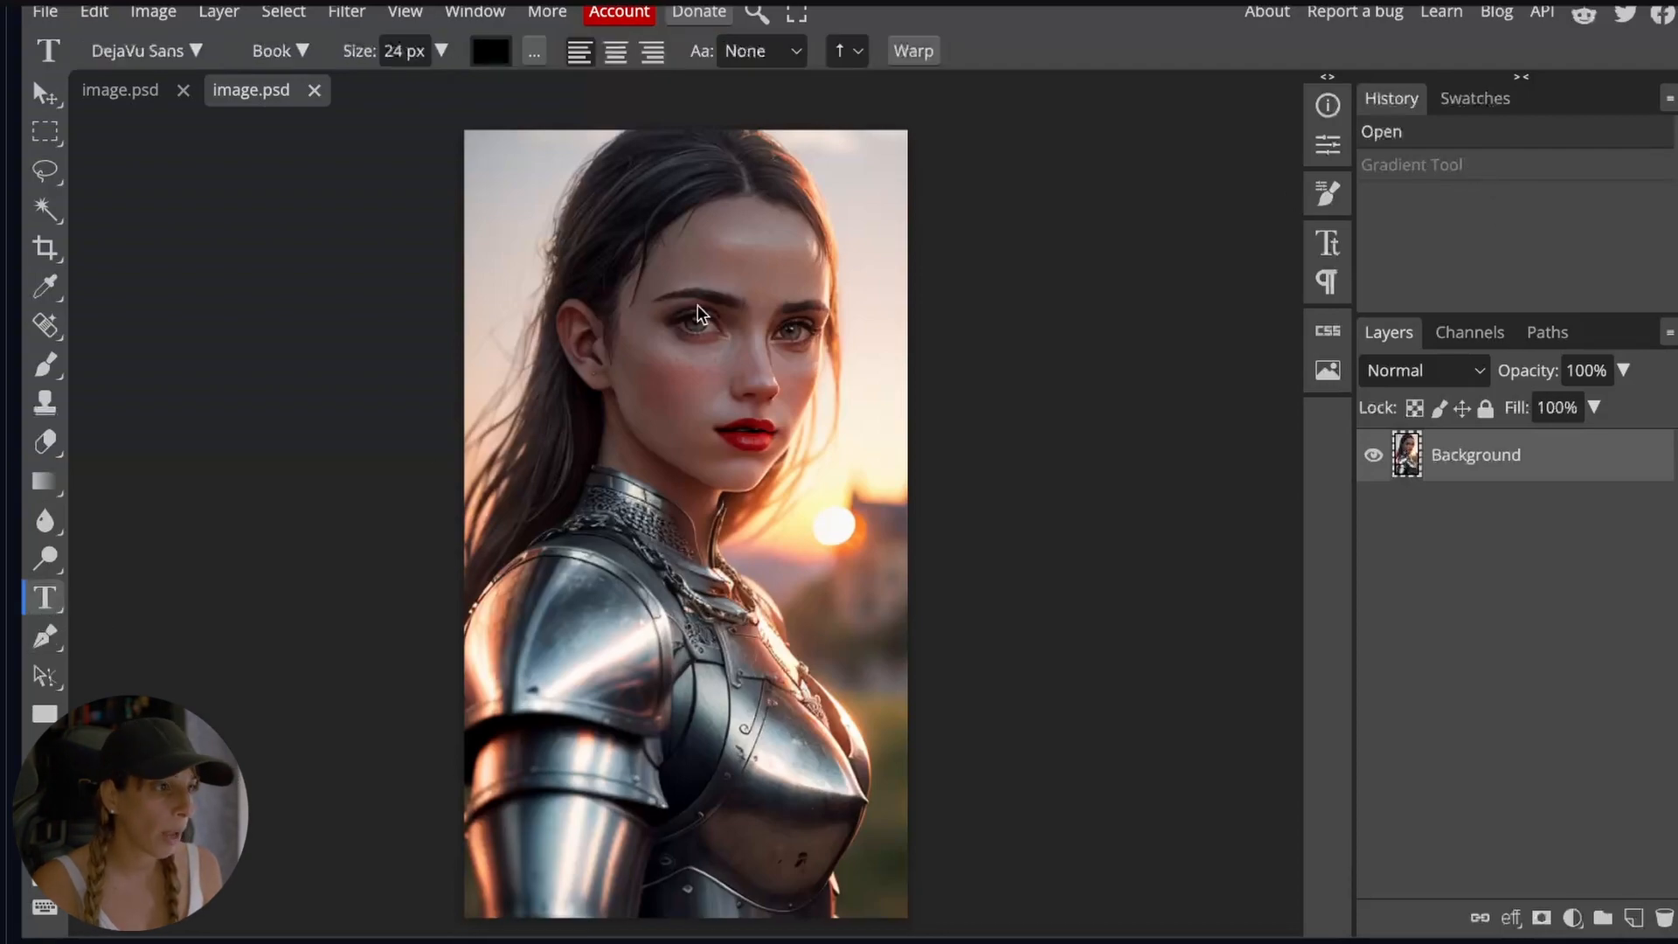
{"action": "left_click", "coordinate": [568, 216]}
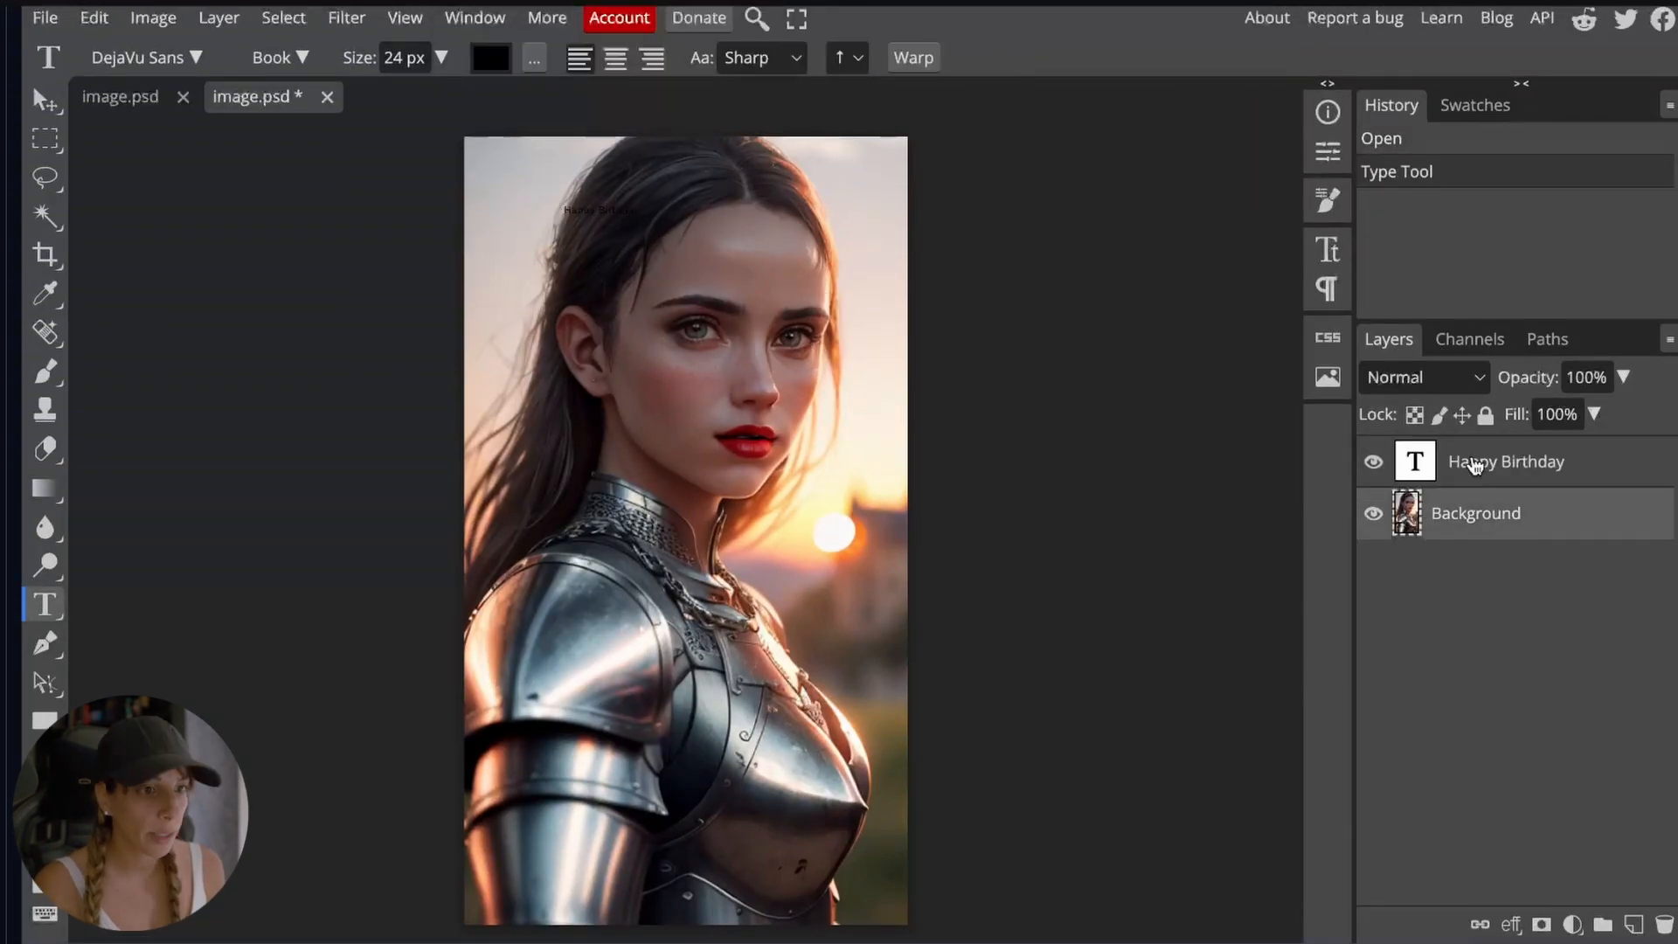
Set the Happy Birthday text to the Destroy font at 111 px and place it centred on two lines at the portrait's upper right.
{"action": "left_click", "coordinate": [1474, 466]}
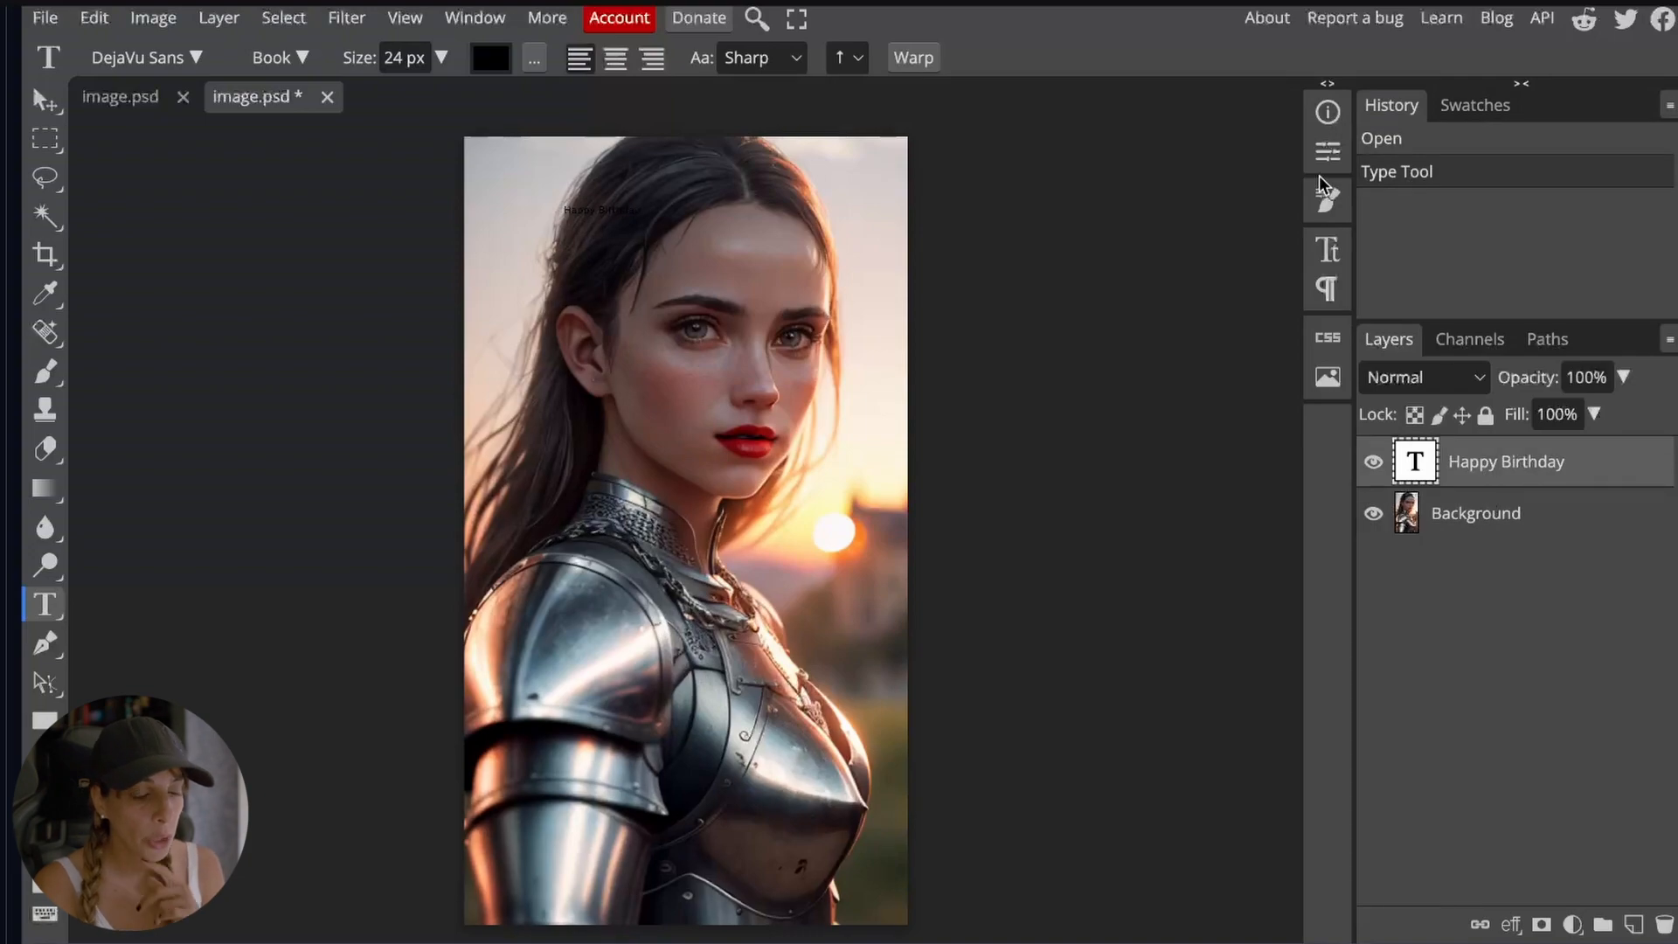
{"action": "left_click", "coordinate": [1328, 250]}
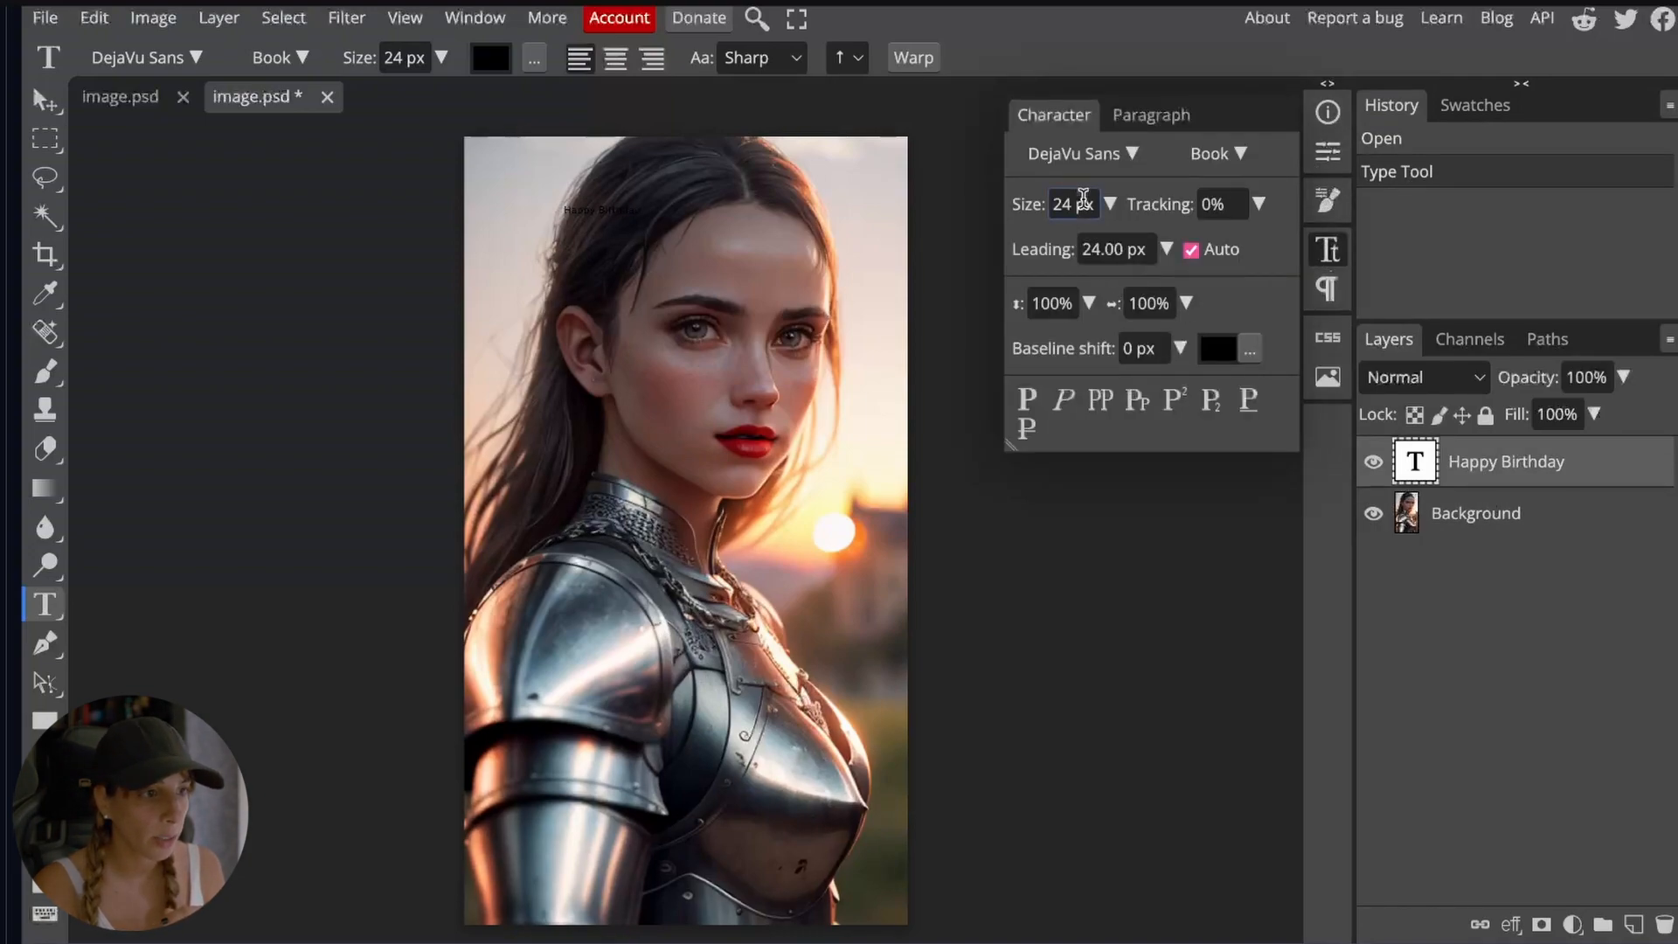
{"action": "left_click_drag", "start_coordinate": [1109, 203], "coordinate": [1102, 250]}
{"action": "left_click", "coordinate": [1106, 157]}
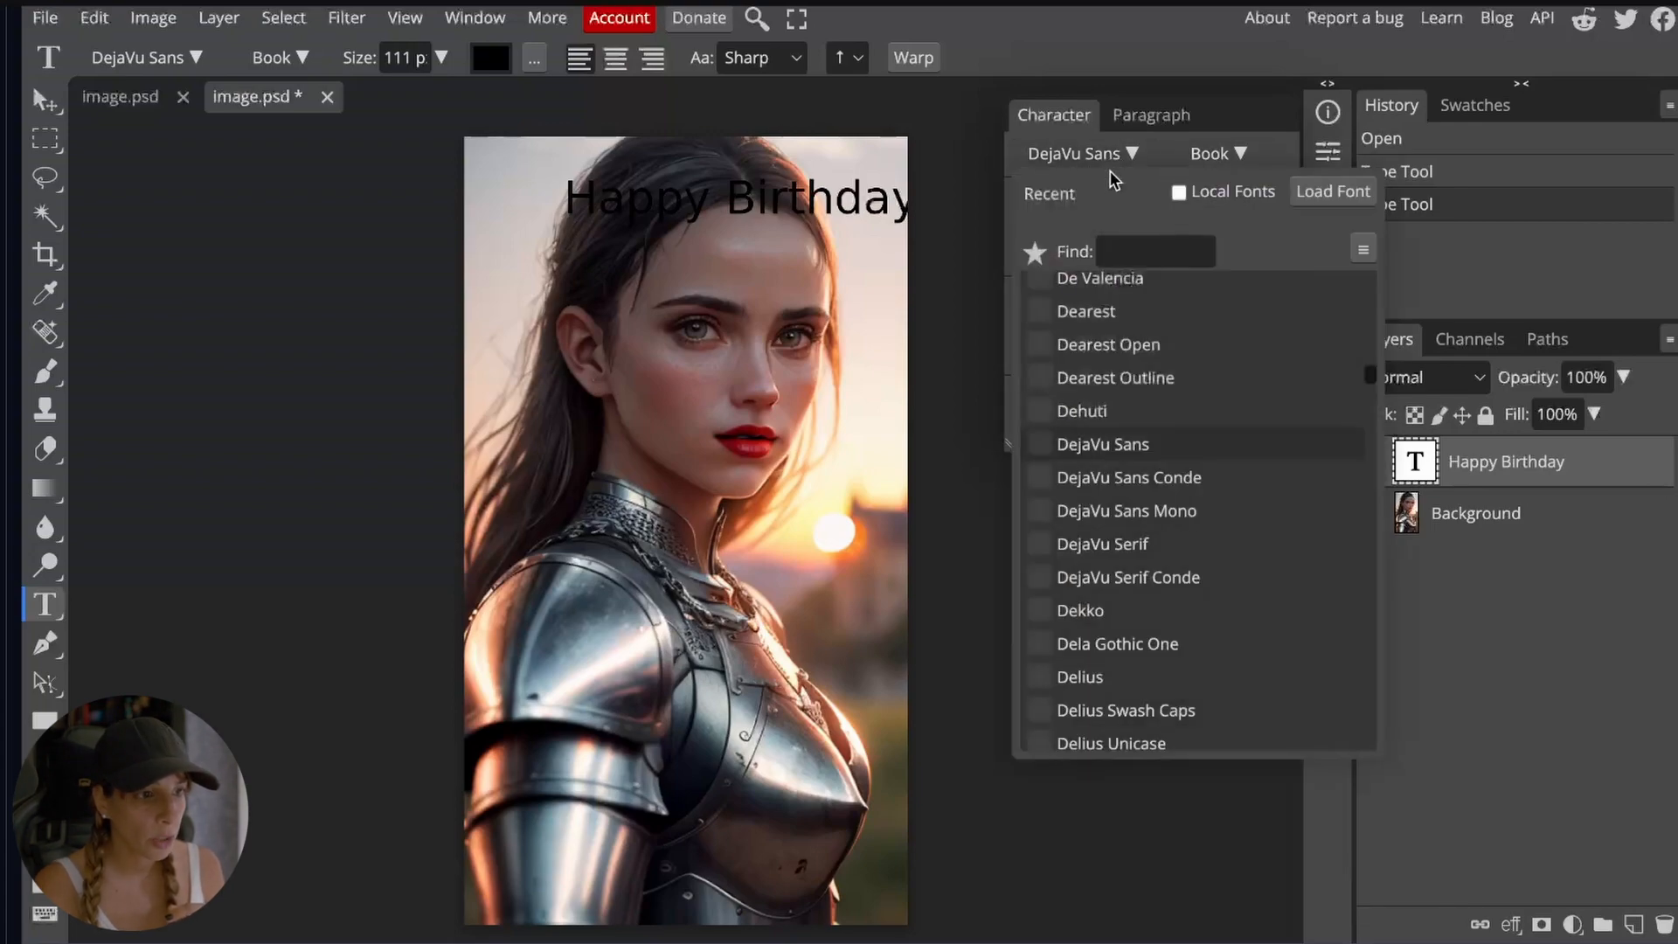
{"action": "scroll", "coordinate": [1106, 647], "scroll_direction": "down", "scroll_amount": 4}
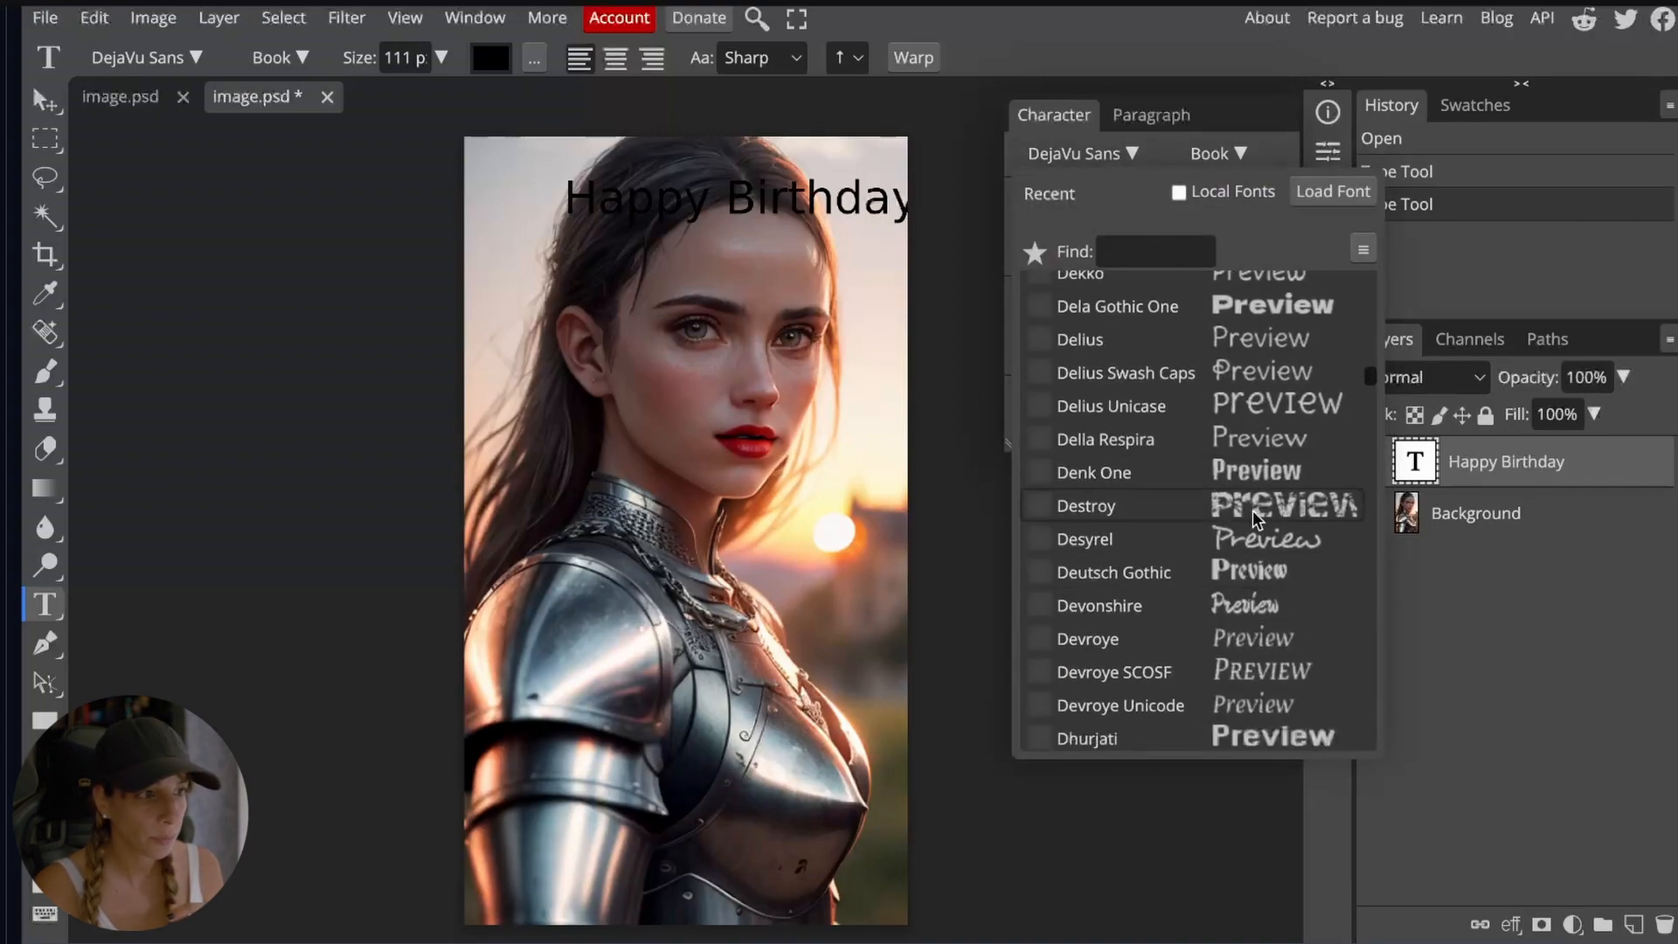
{"action": "left_click", "coordinate": [1255, 518]}
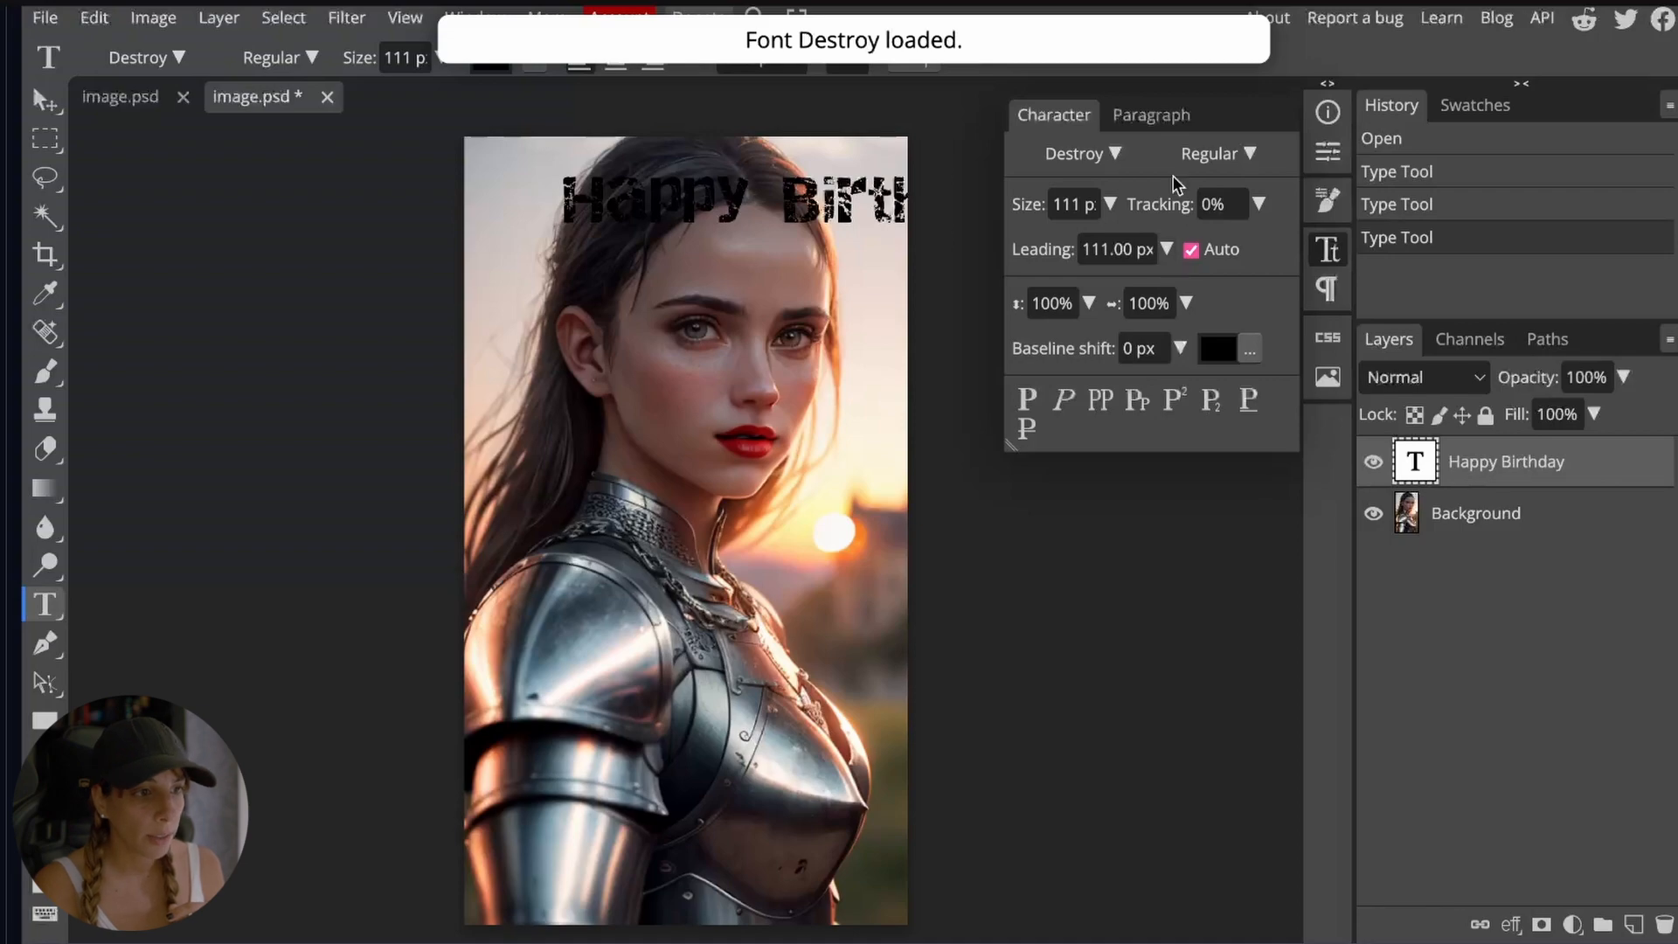
{"action": "key", "text": "v"}
{"action": "left_click_drag", "start_coordinate": [875, 221], "coordinate": [754, 387]}
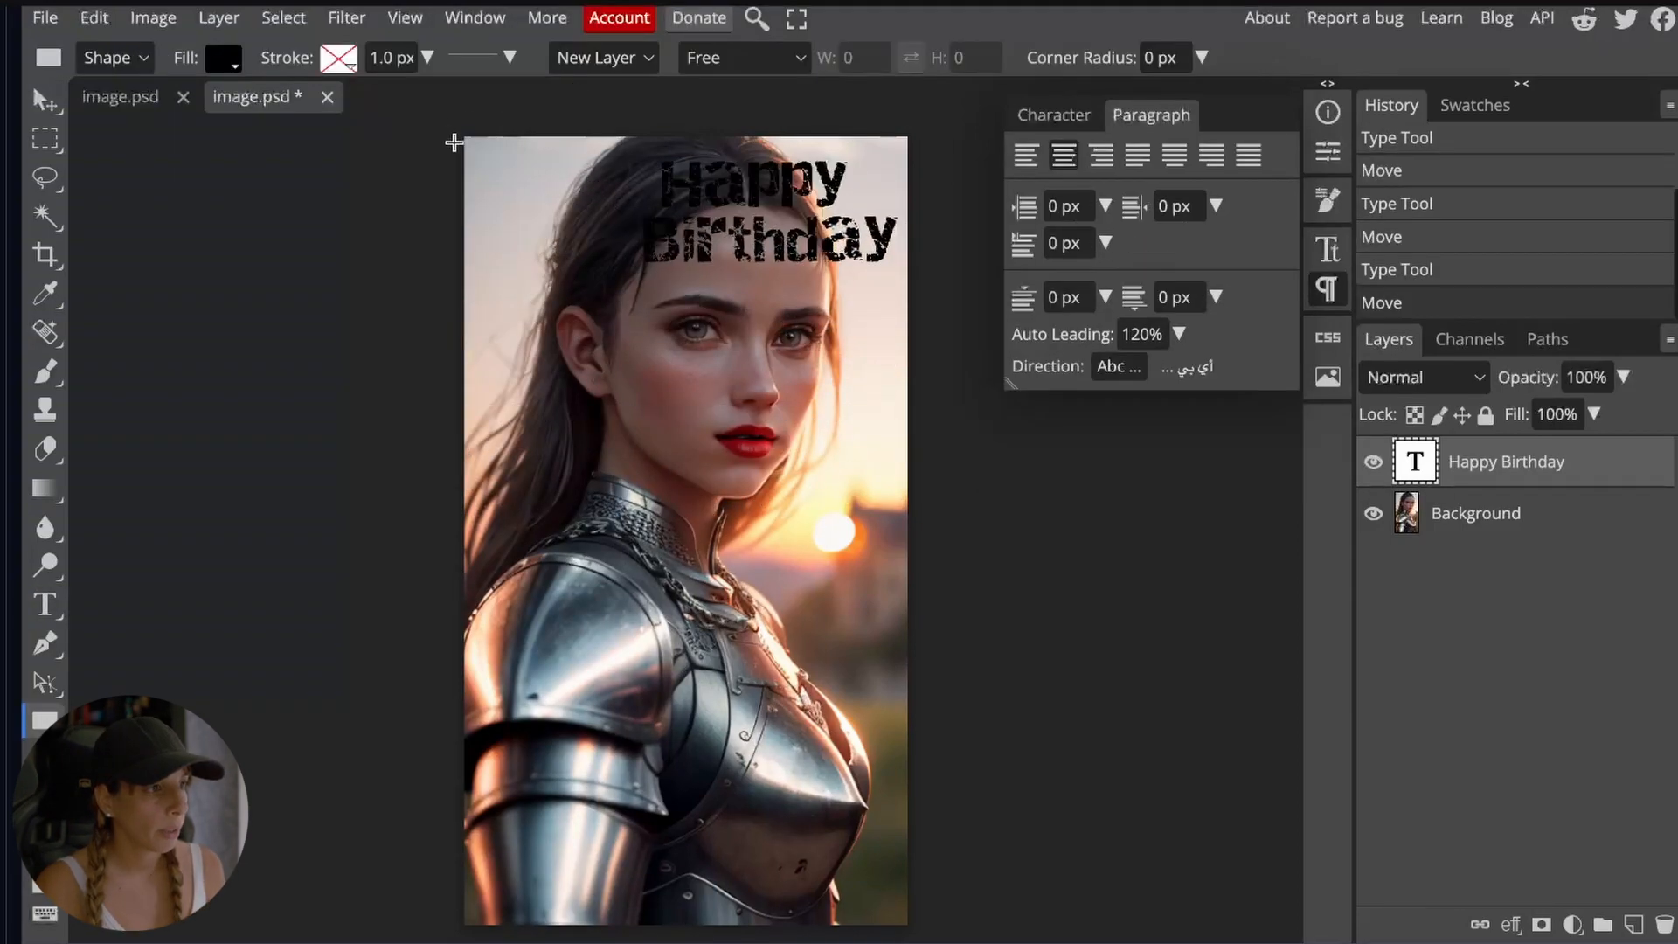
Draw a rectangle with a yellow pattern fill over the portrait's upper right and order it beneath the Happy Birthday text.
{"action": "left_click_drag", "start_coordinate": [607, 133], "coordinate": [909, 298]}
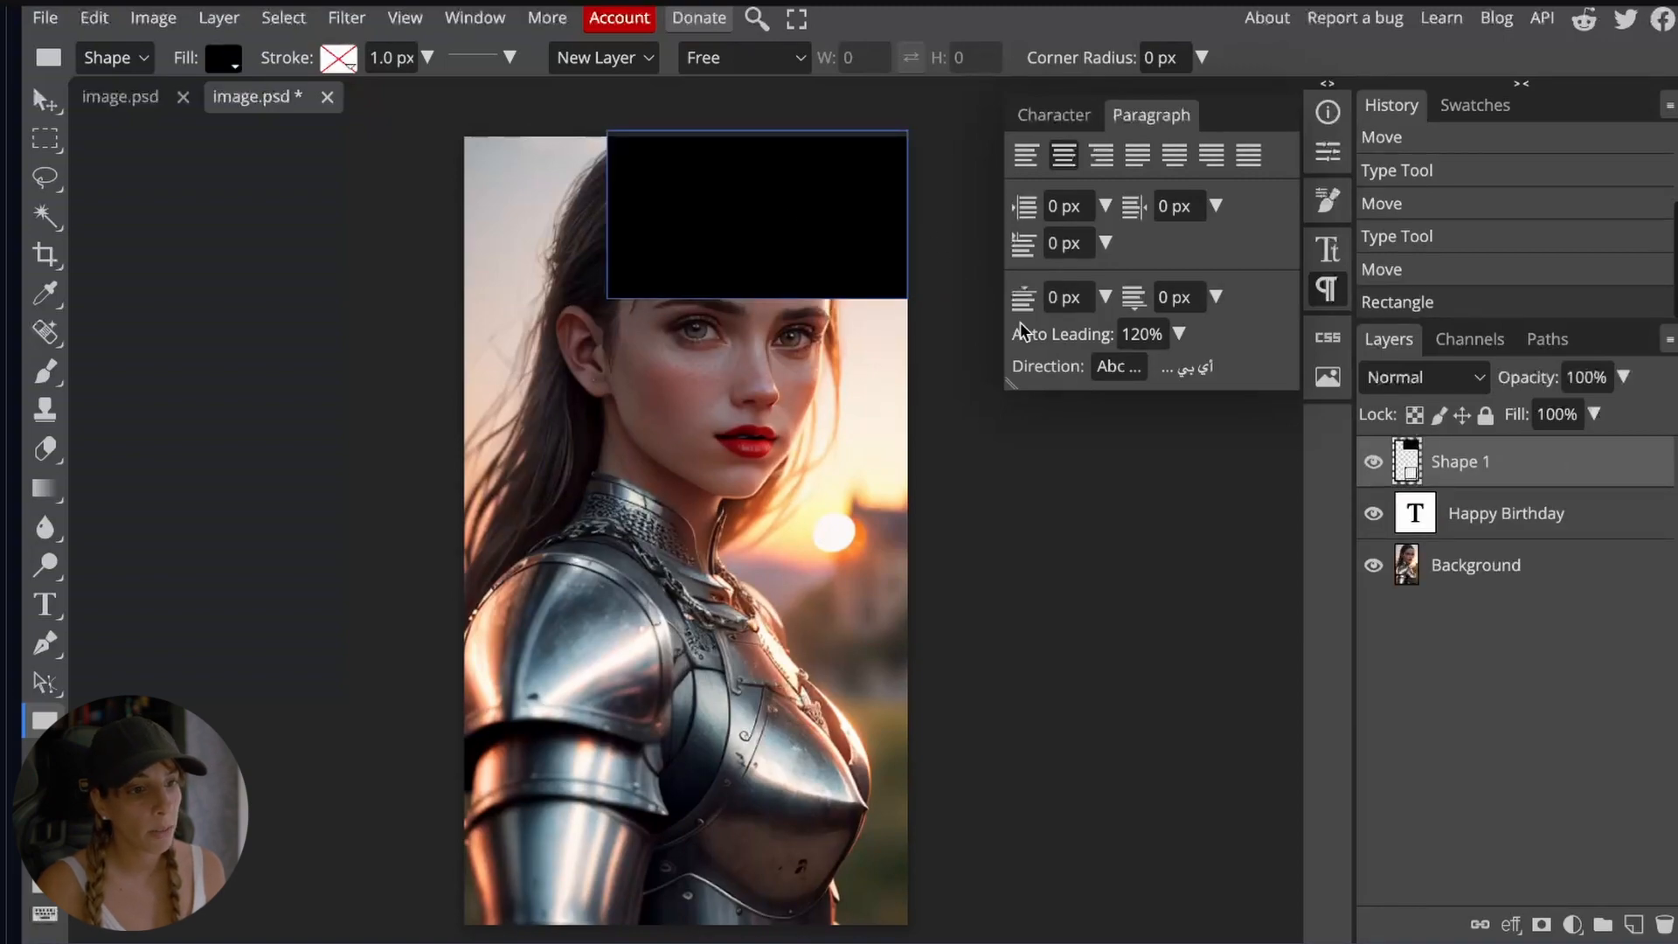
{"action": "left_click", "coordinate": [222, 58]}
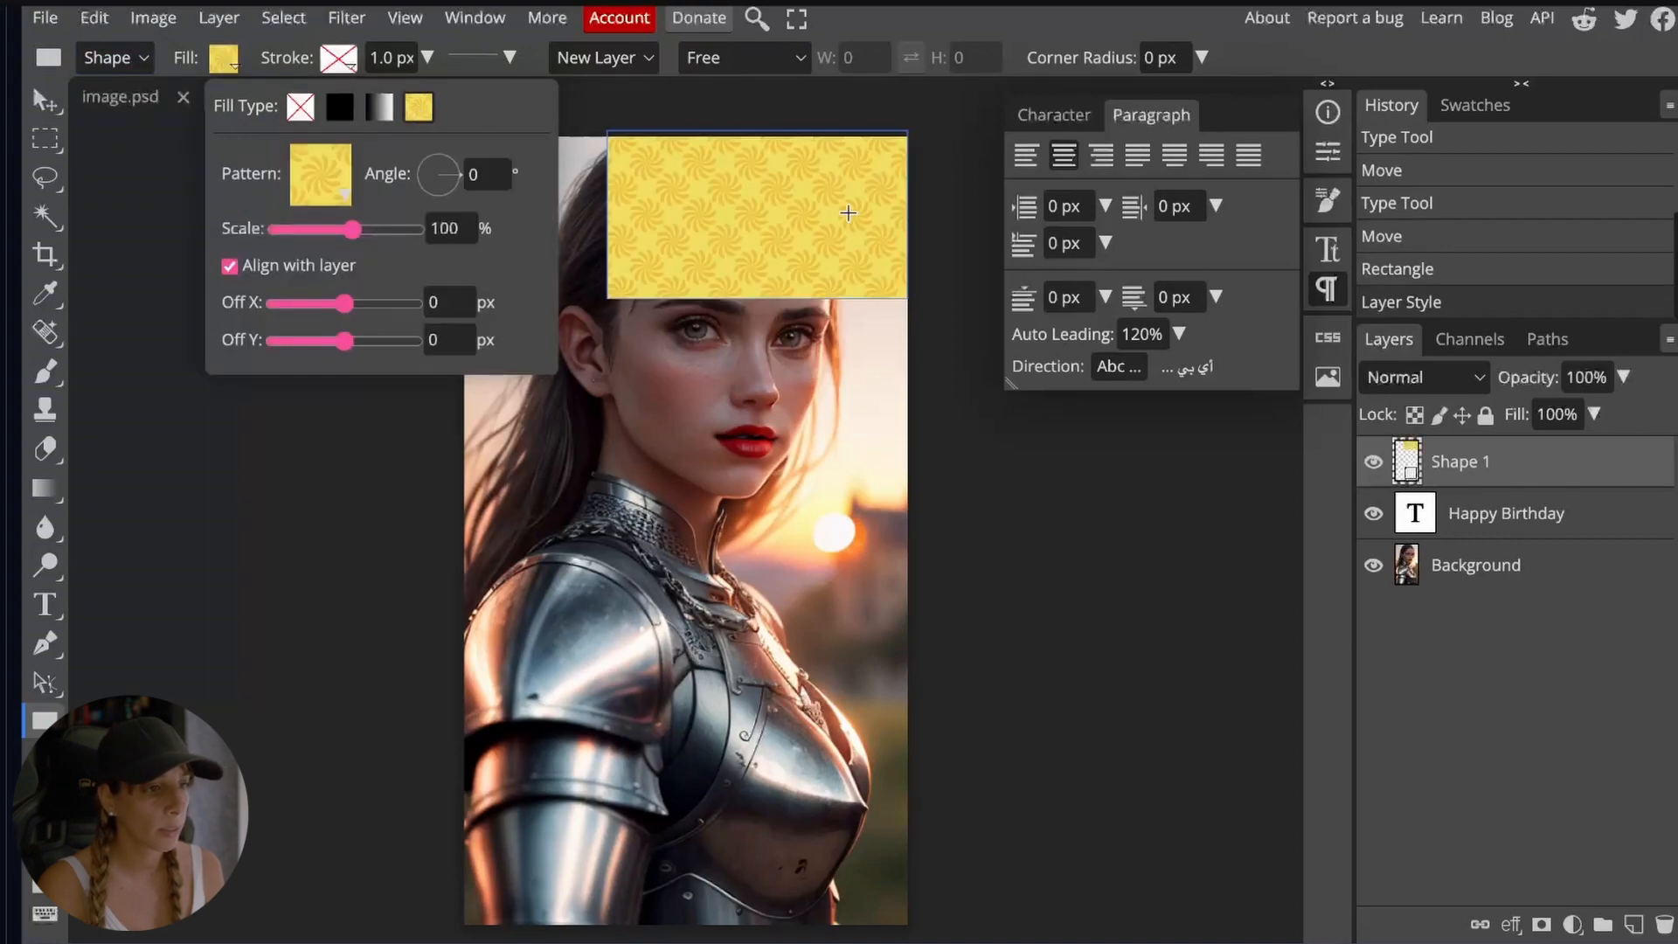
{"action": "left_click", "coordinate": [1529, 652]}
{"action": "left_click_drag", "start_coordinate": [1468, 509], "coordinate": [1506, 564]}
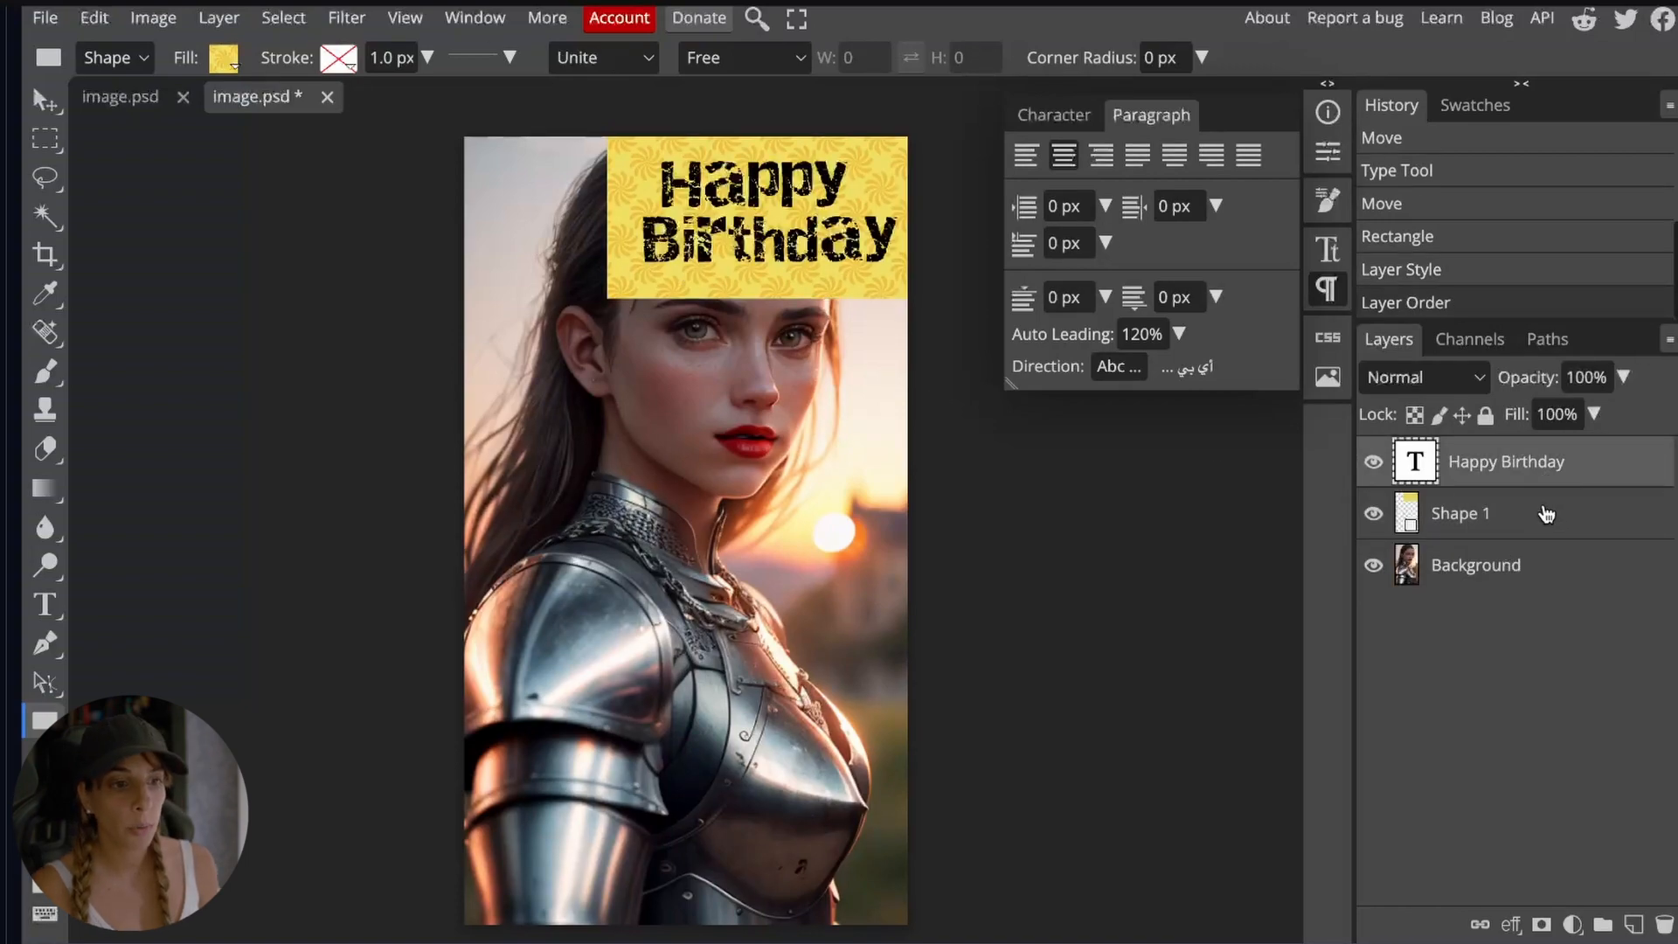
Move the text and yellow rectangle together to the portrait's lower edge and scale them to 154.64% to span its width.
{"action": "left_click", "coordinate": [1485, 461]}
{"action": "key", "text": "v"}
{"action": "left_click_drag", "start_coordinate": [803, 243], "coordinate": [655, 869]}
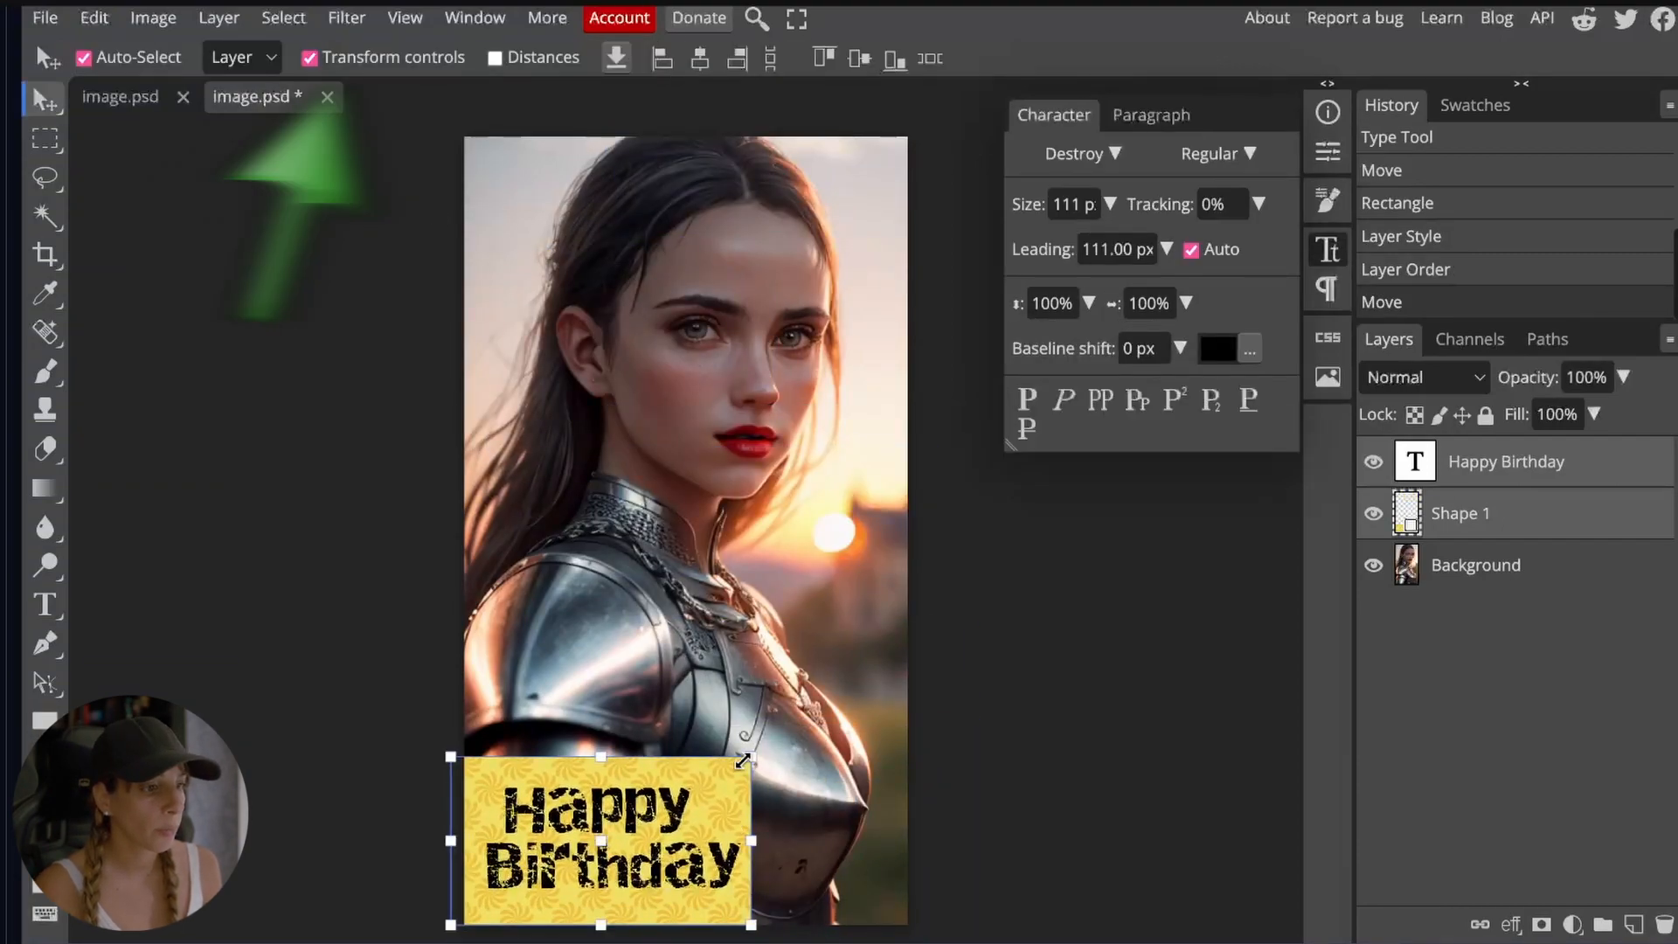
{"action": "left_click_drag", "start_coordinate": [750, 779], "coordinate": [909, 680]}
{"action": "key", "text": "Up"}
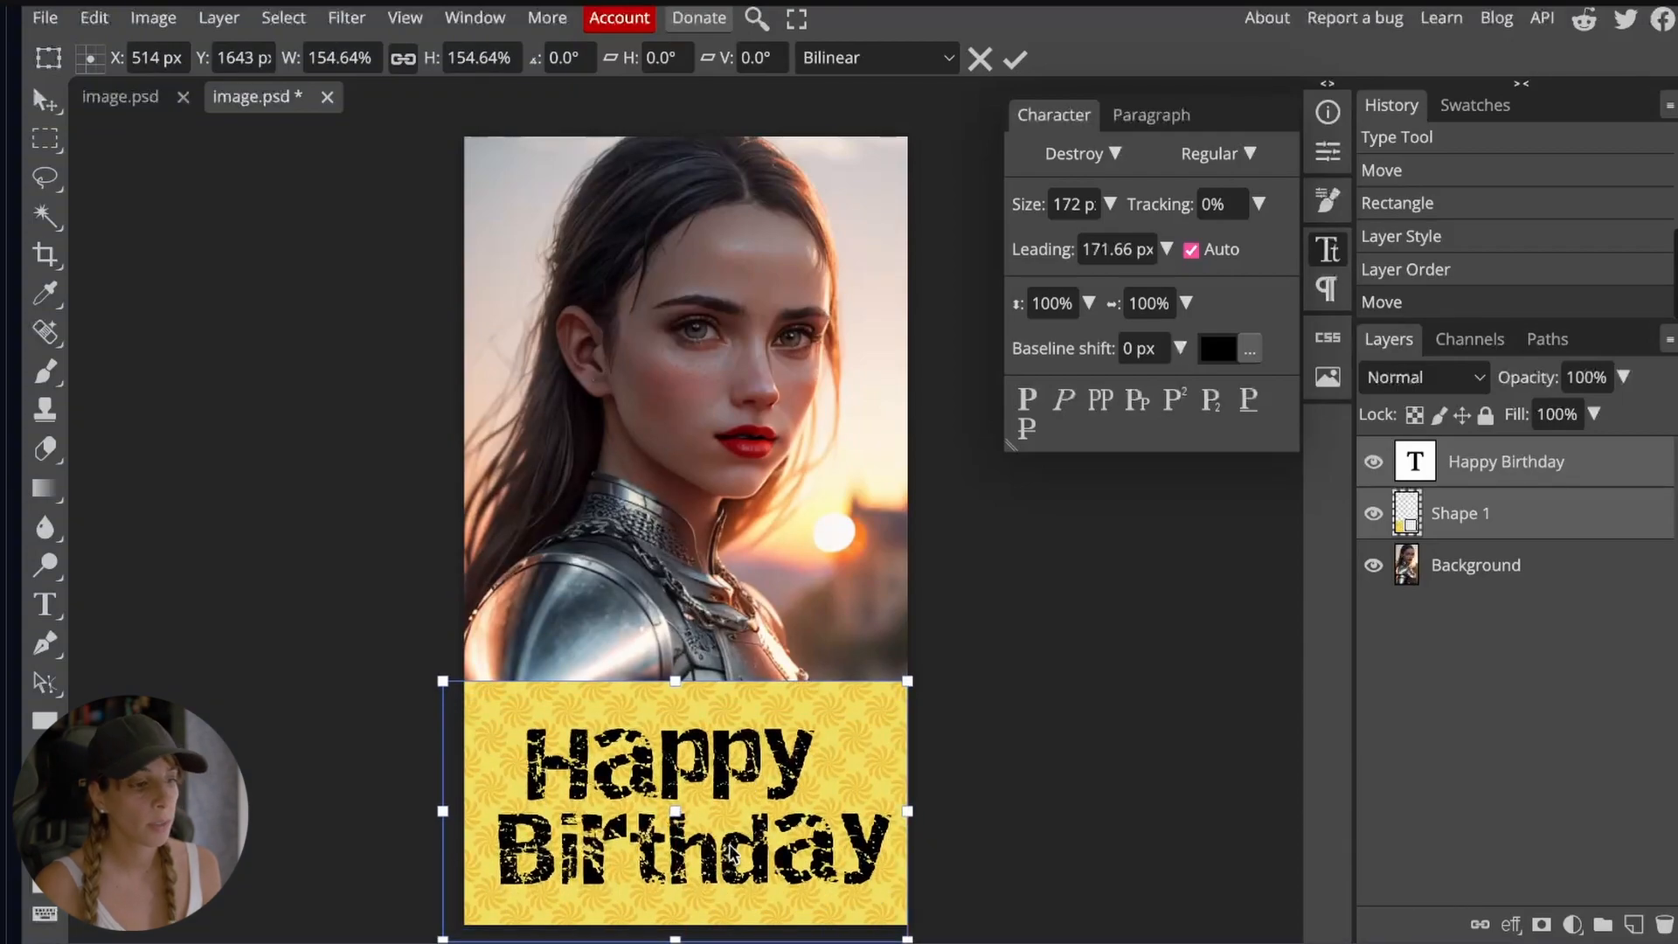
{"action": "key", "text": "Down"}
{"action": "key", "text": "Down"}
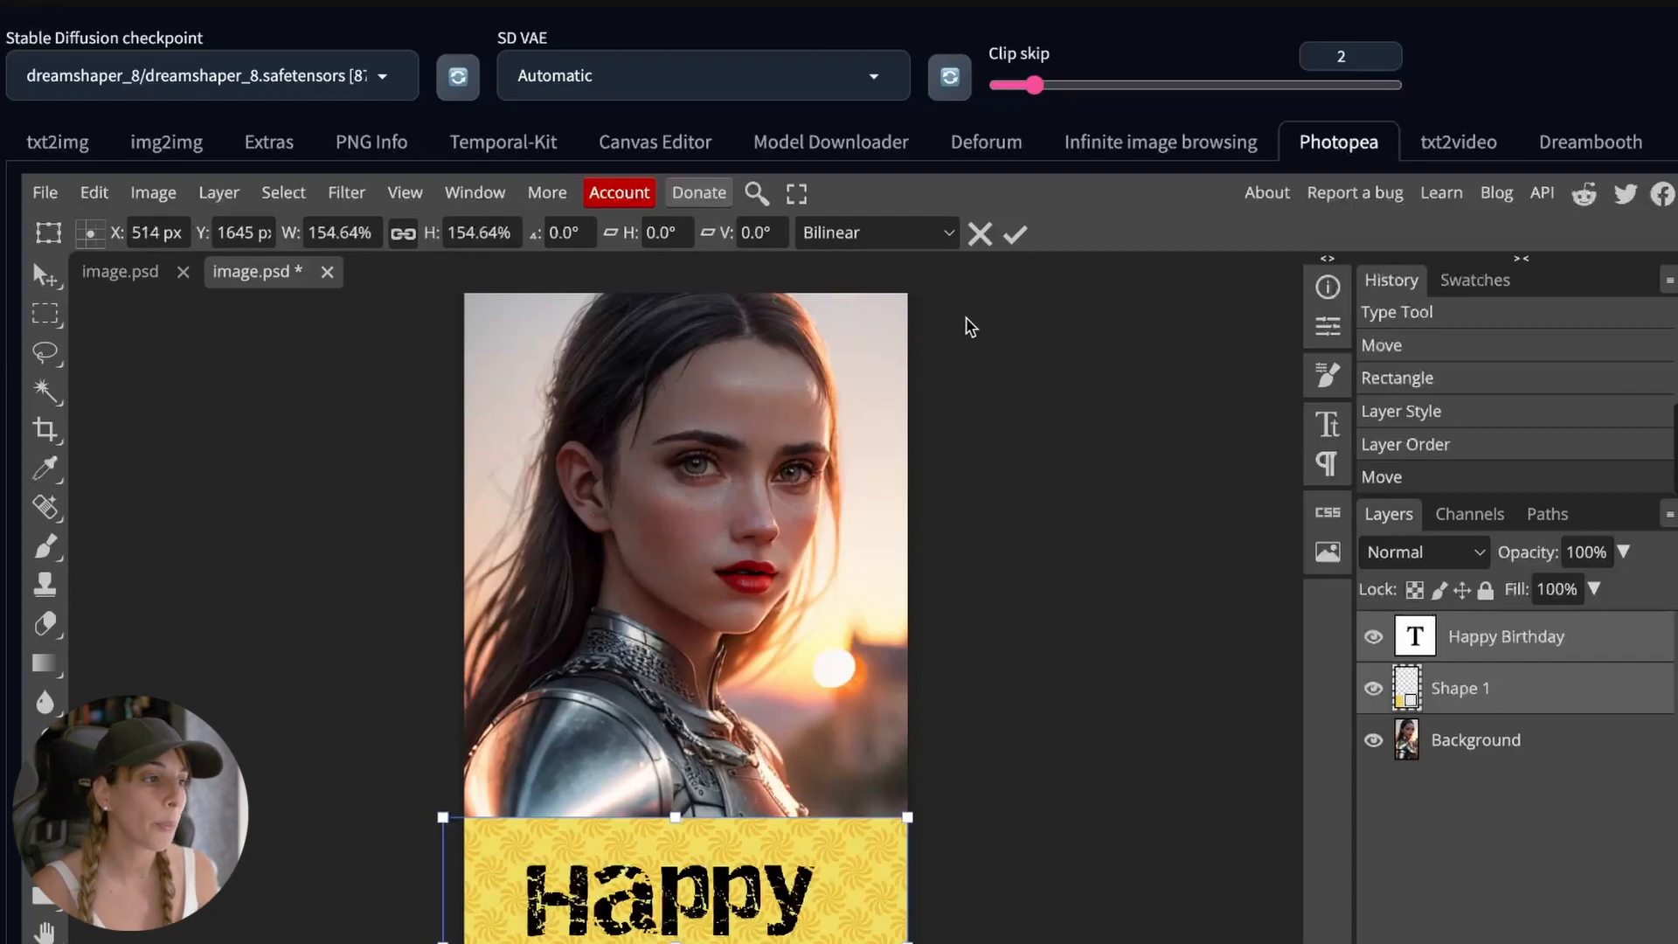
Open the sunset boardwalk landscape and the photo of the standing man as separate documents.
{"action": "left_click", "coordinate": [45, 192]}
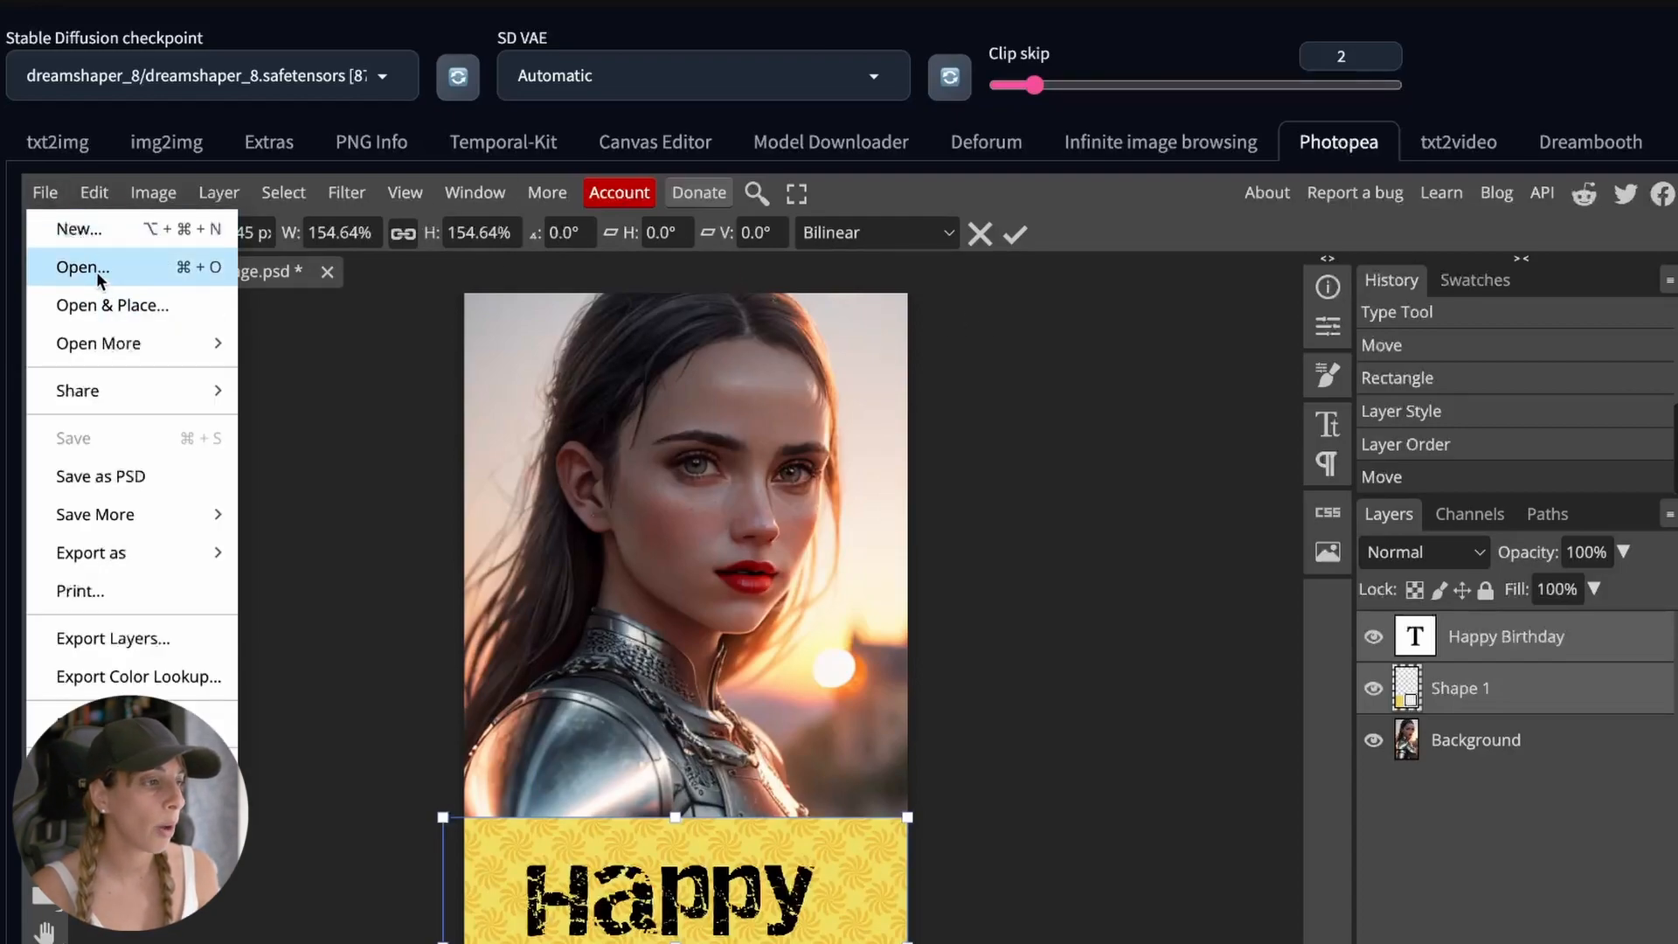
{"action": "left_click", "coordinate": [83, 267]}
{"action": "left_click", "coordinate": [243, 423]}
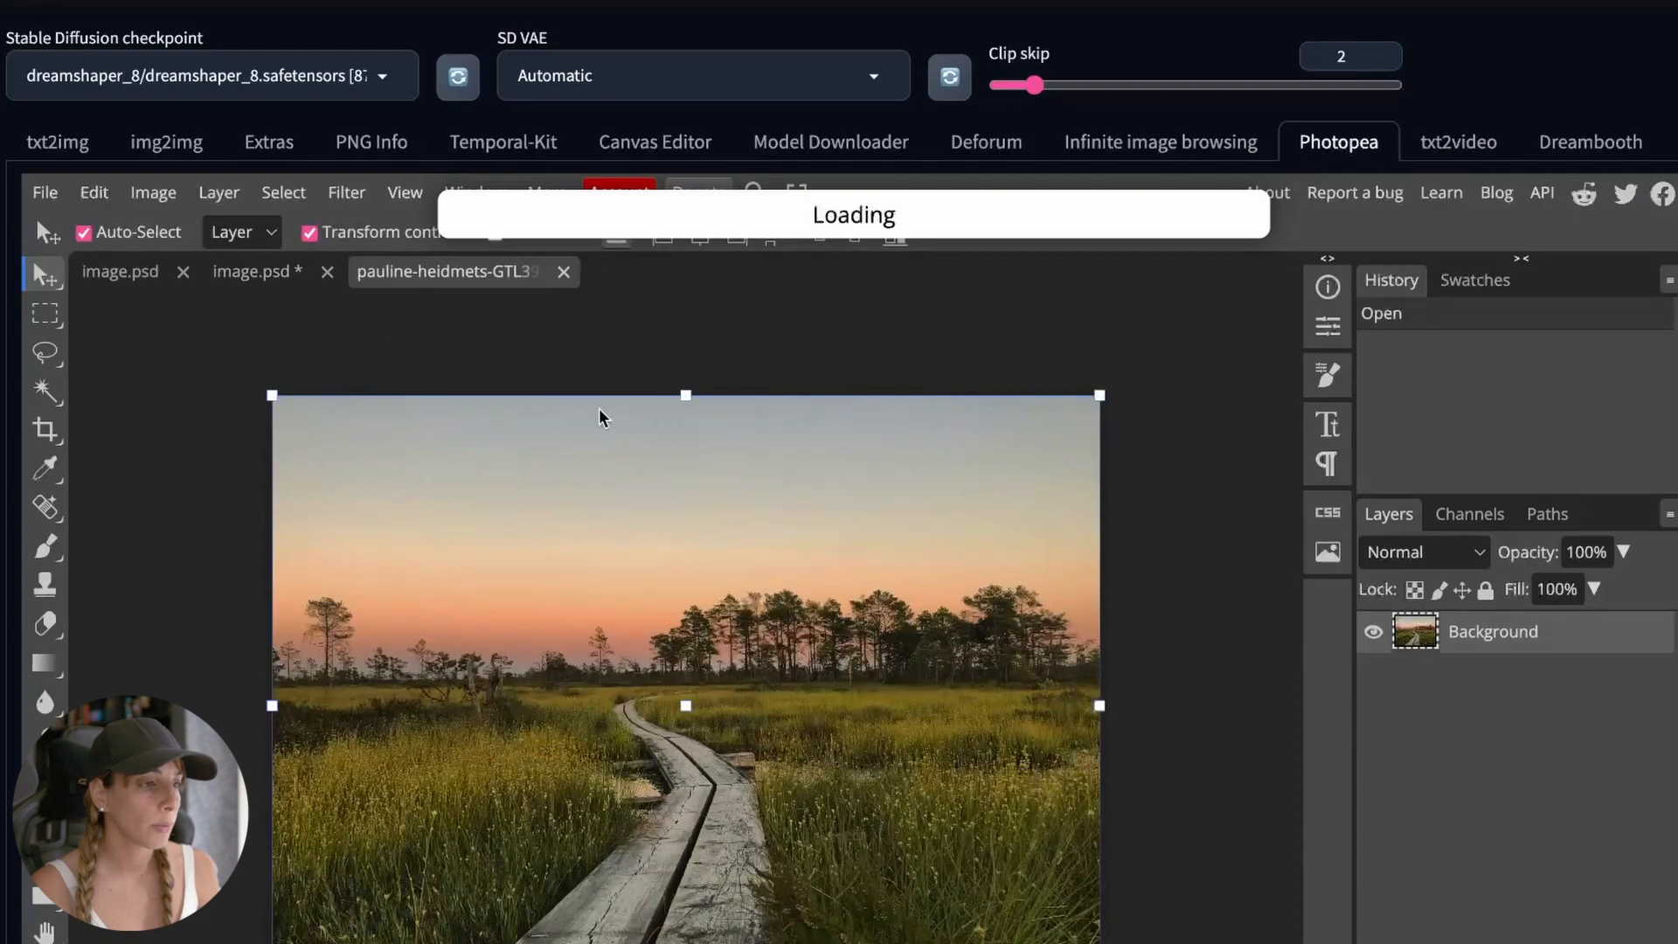
{"action": "scroll", "coordinate": [755, 593], "scroll_direction": "down", "scroll_amount": 3}
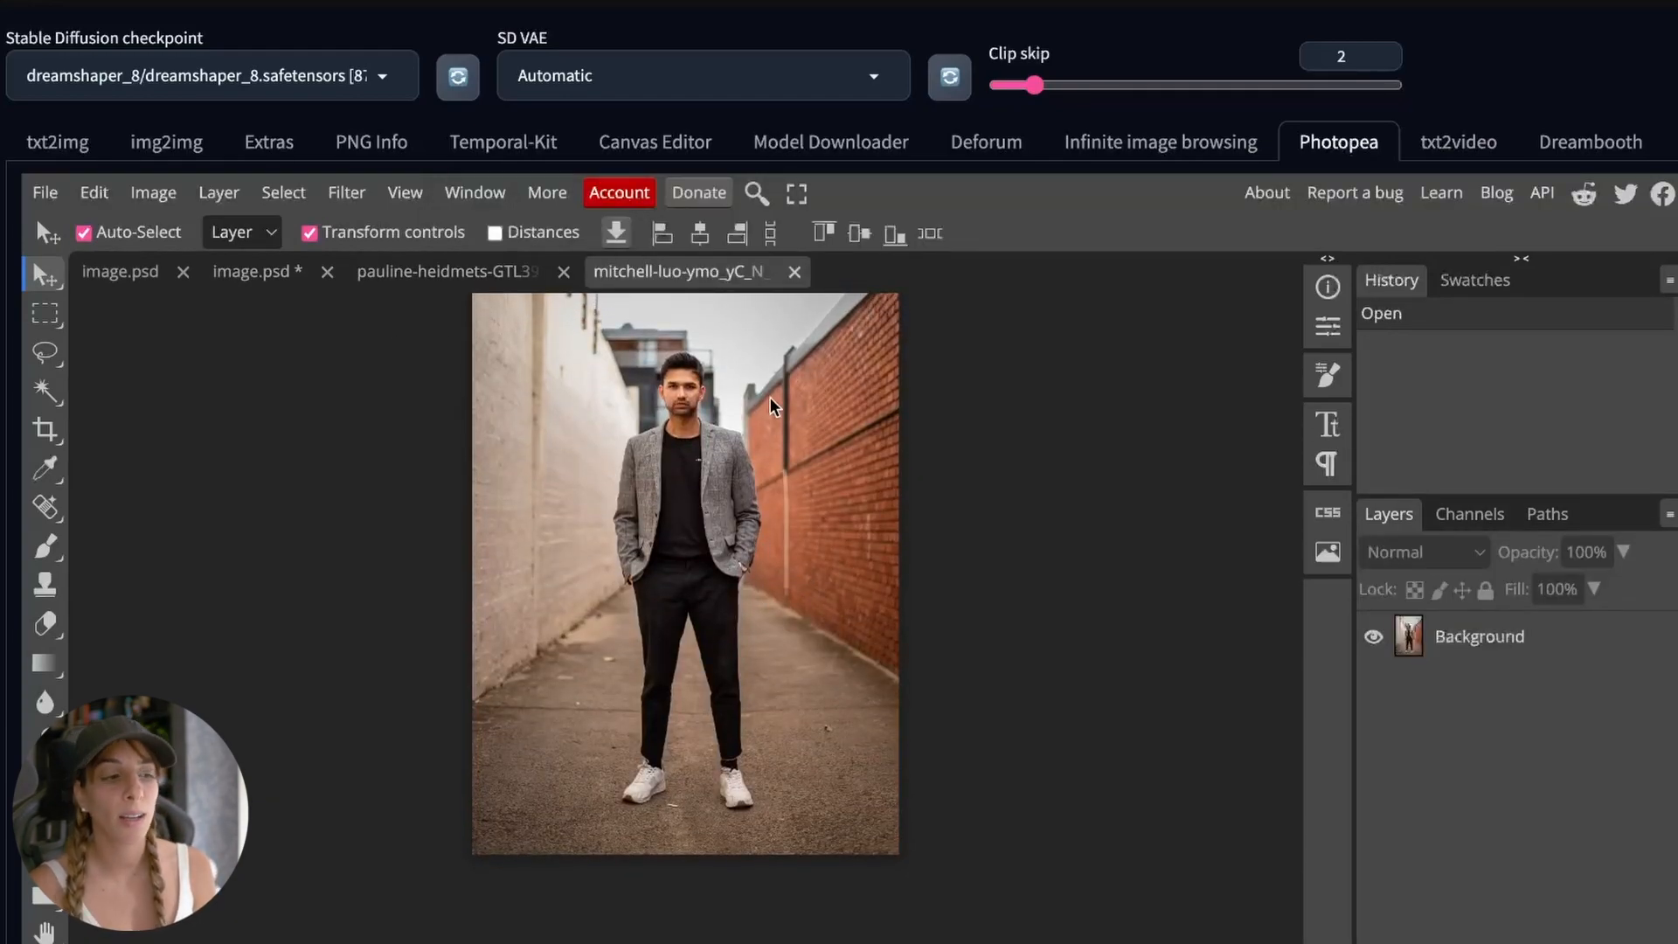
{"action": "left_click", "coordinate": [402, 274]}
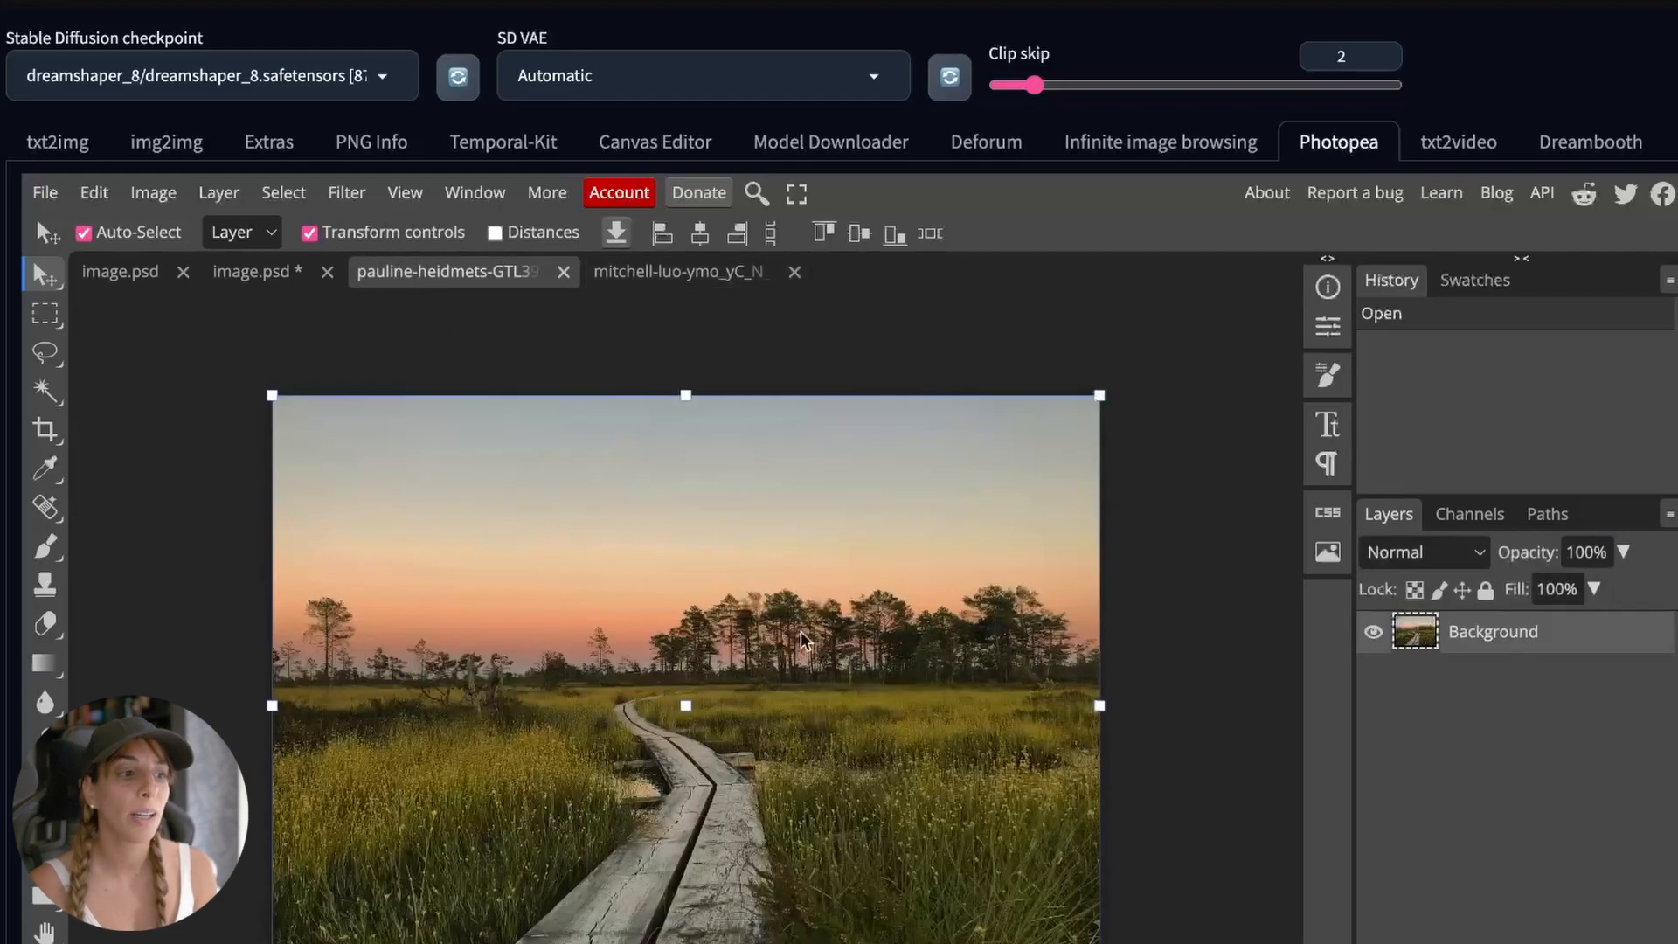
{"action": "left_click", "coordinate": [677, 272]}
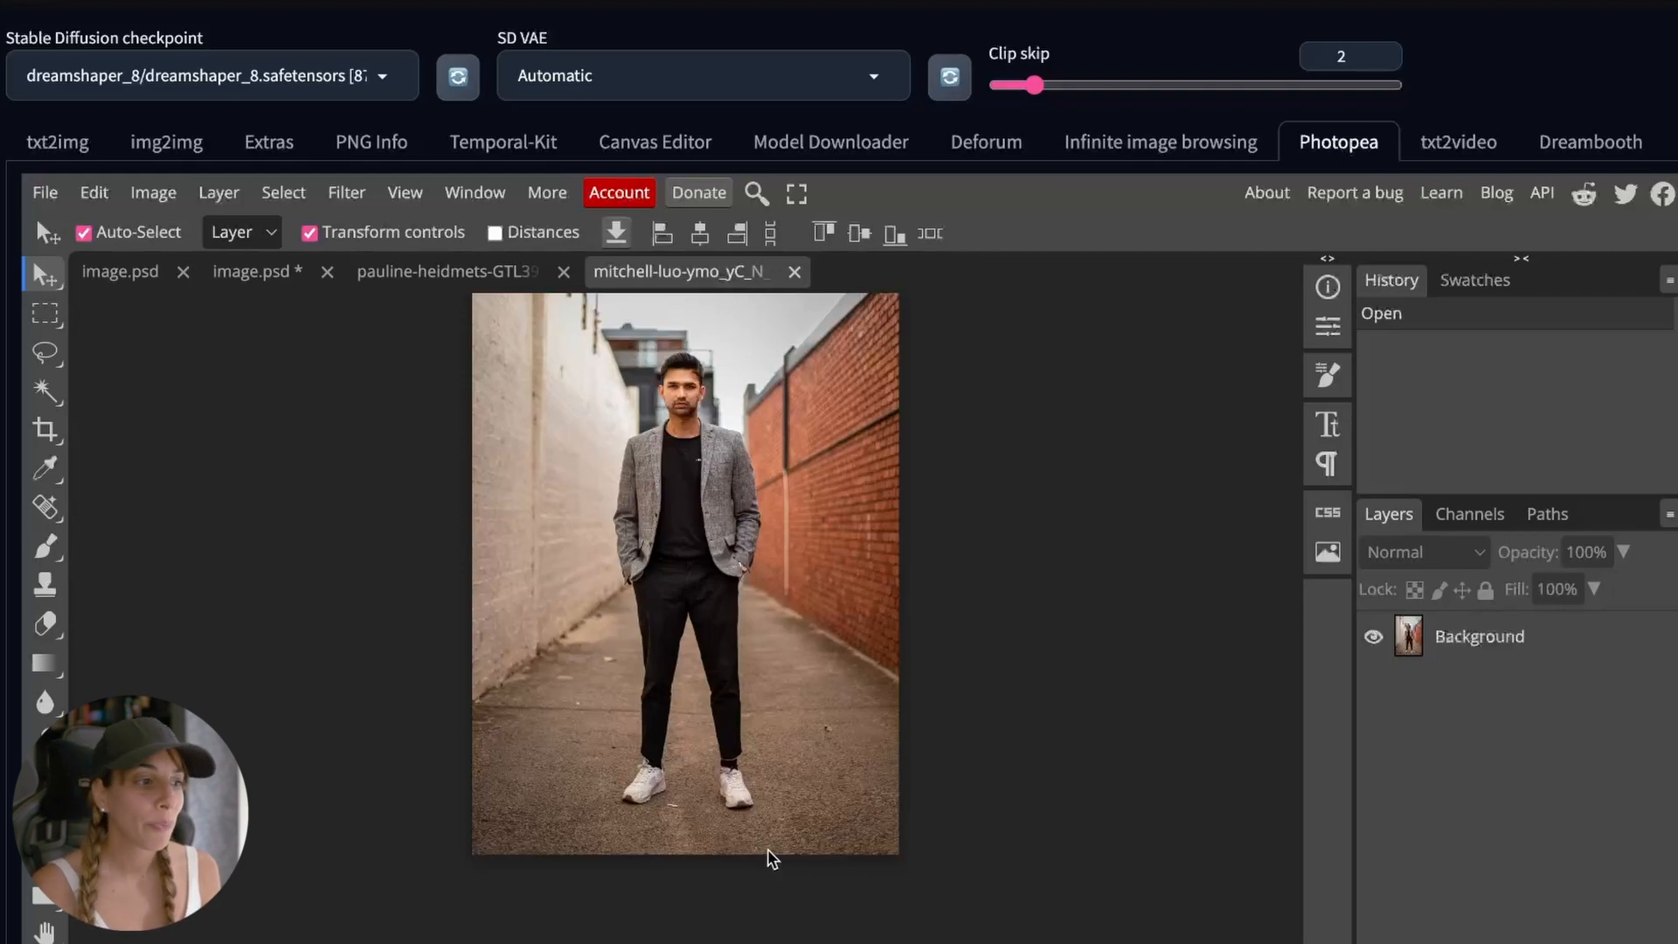
Cut out the standing man with Select Subject and Layer Via Copy, and hide the original background layer.
{"action": "left_click", "coordinate": [1568, 653]}
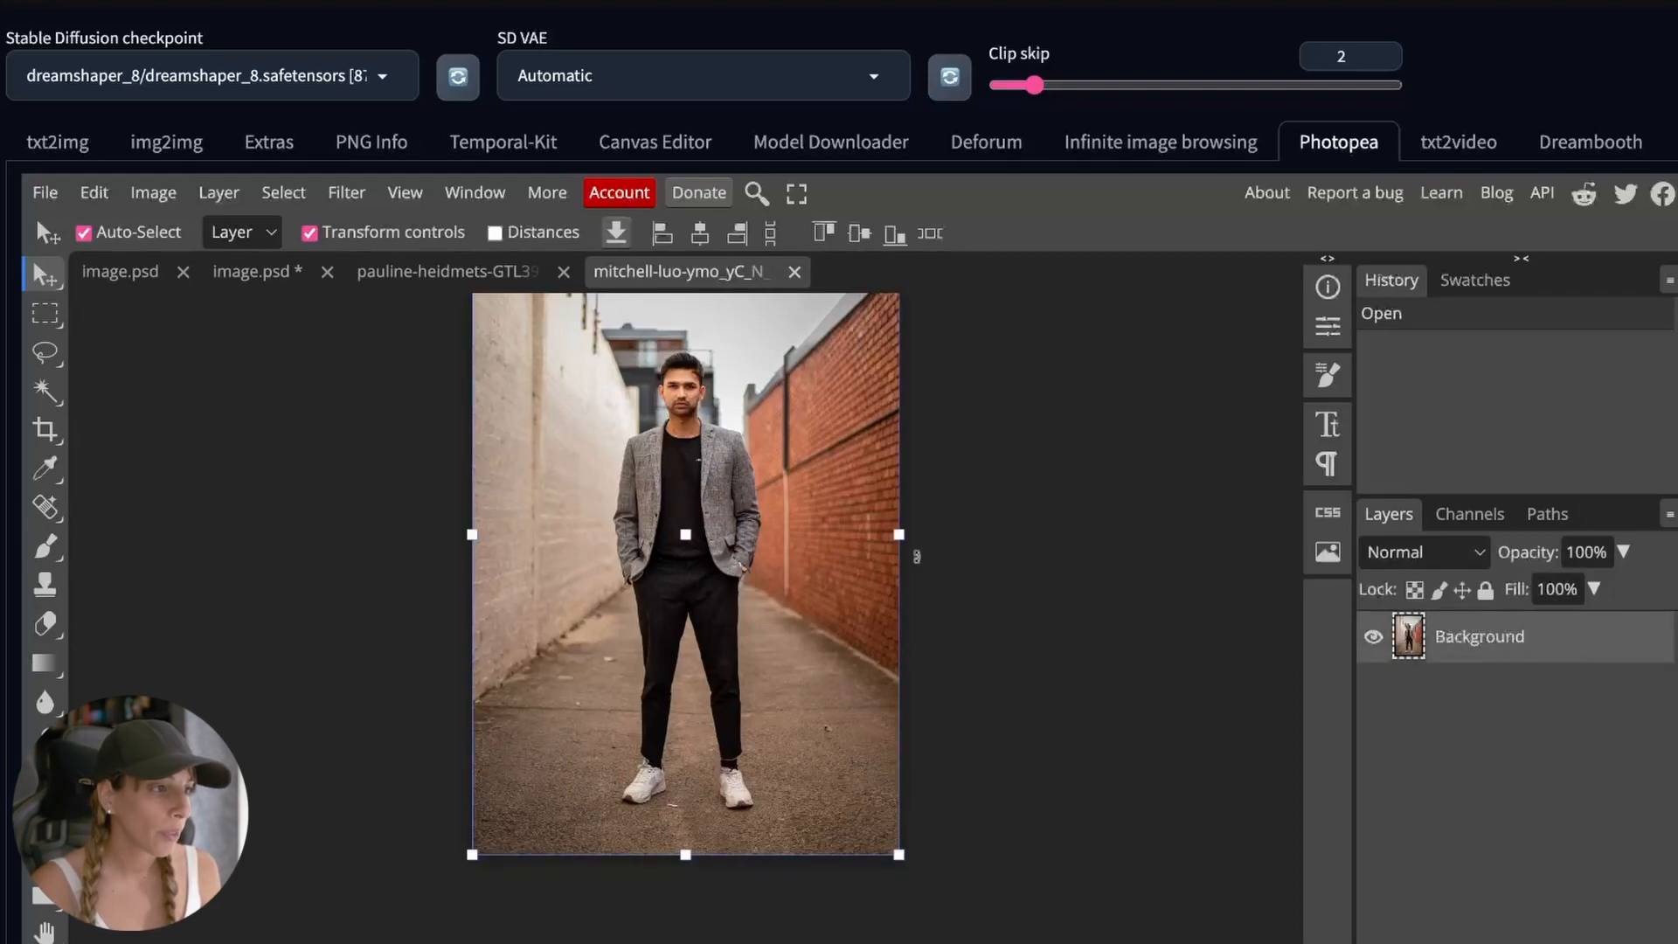
{"action": "left_click", "coordinate": [45, 352]}
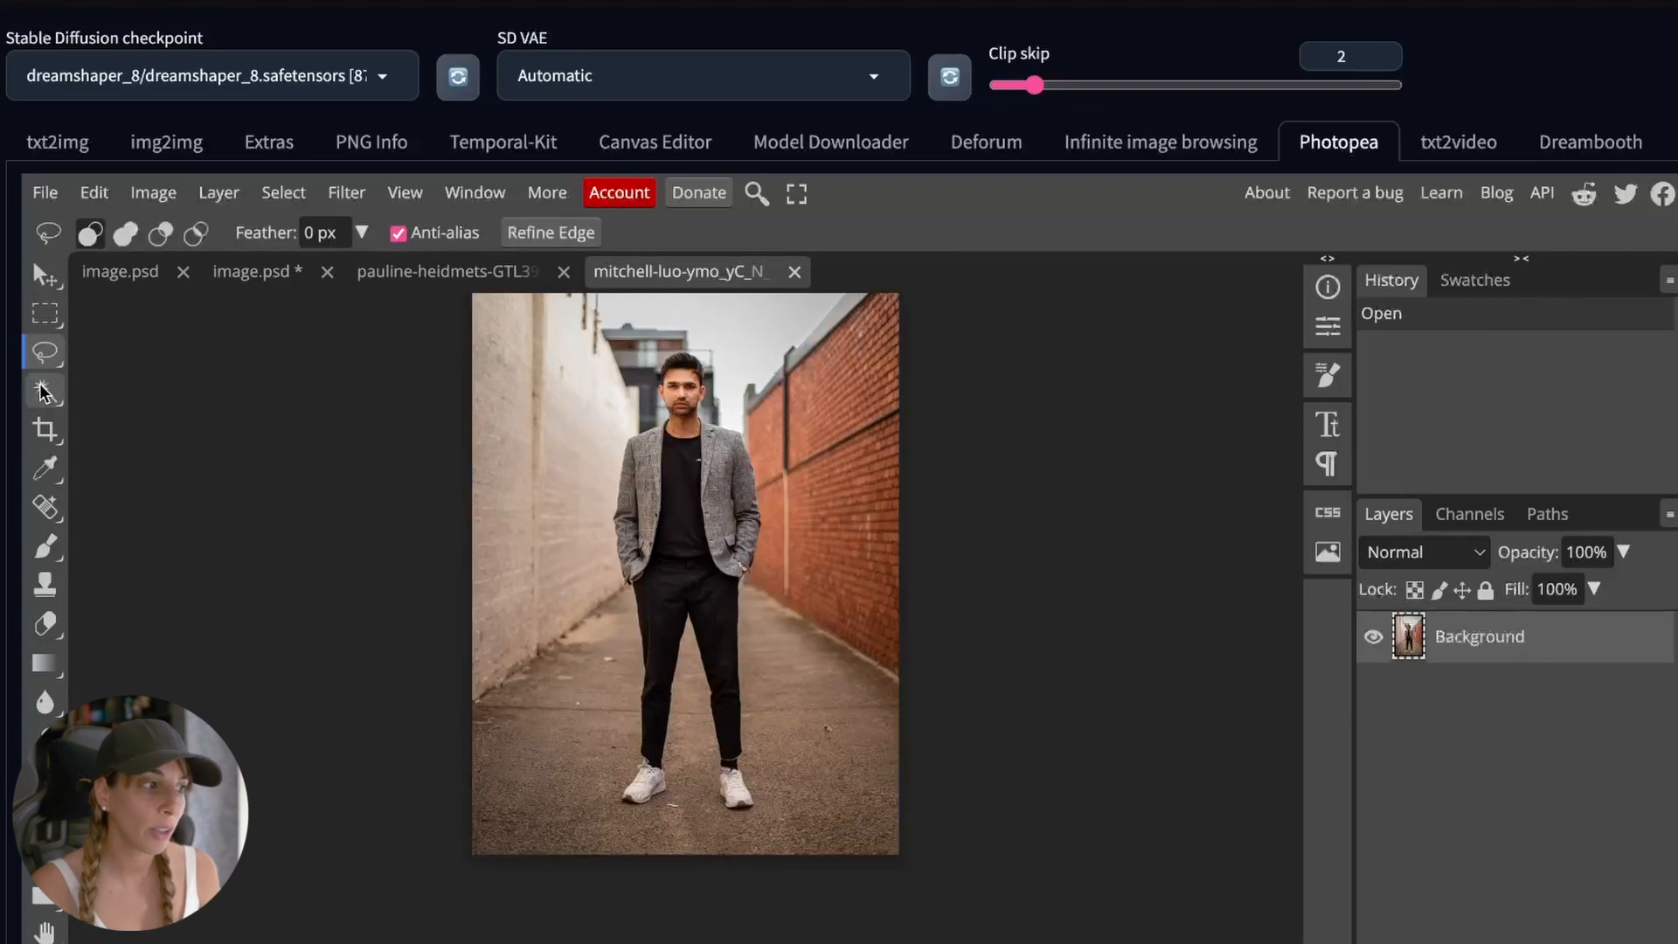
{"action": "left_click", "coordinate": [41, 394]}
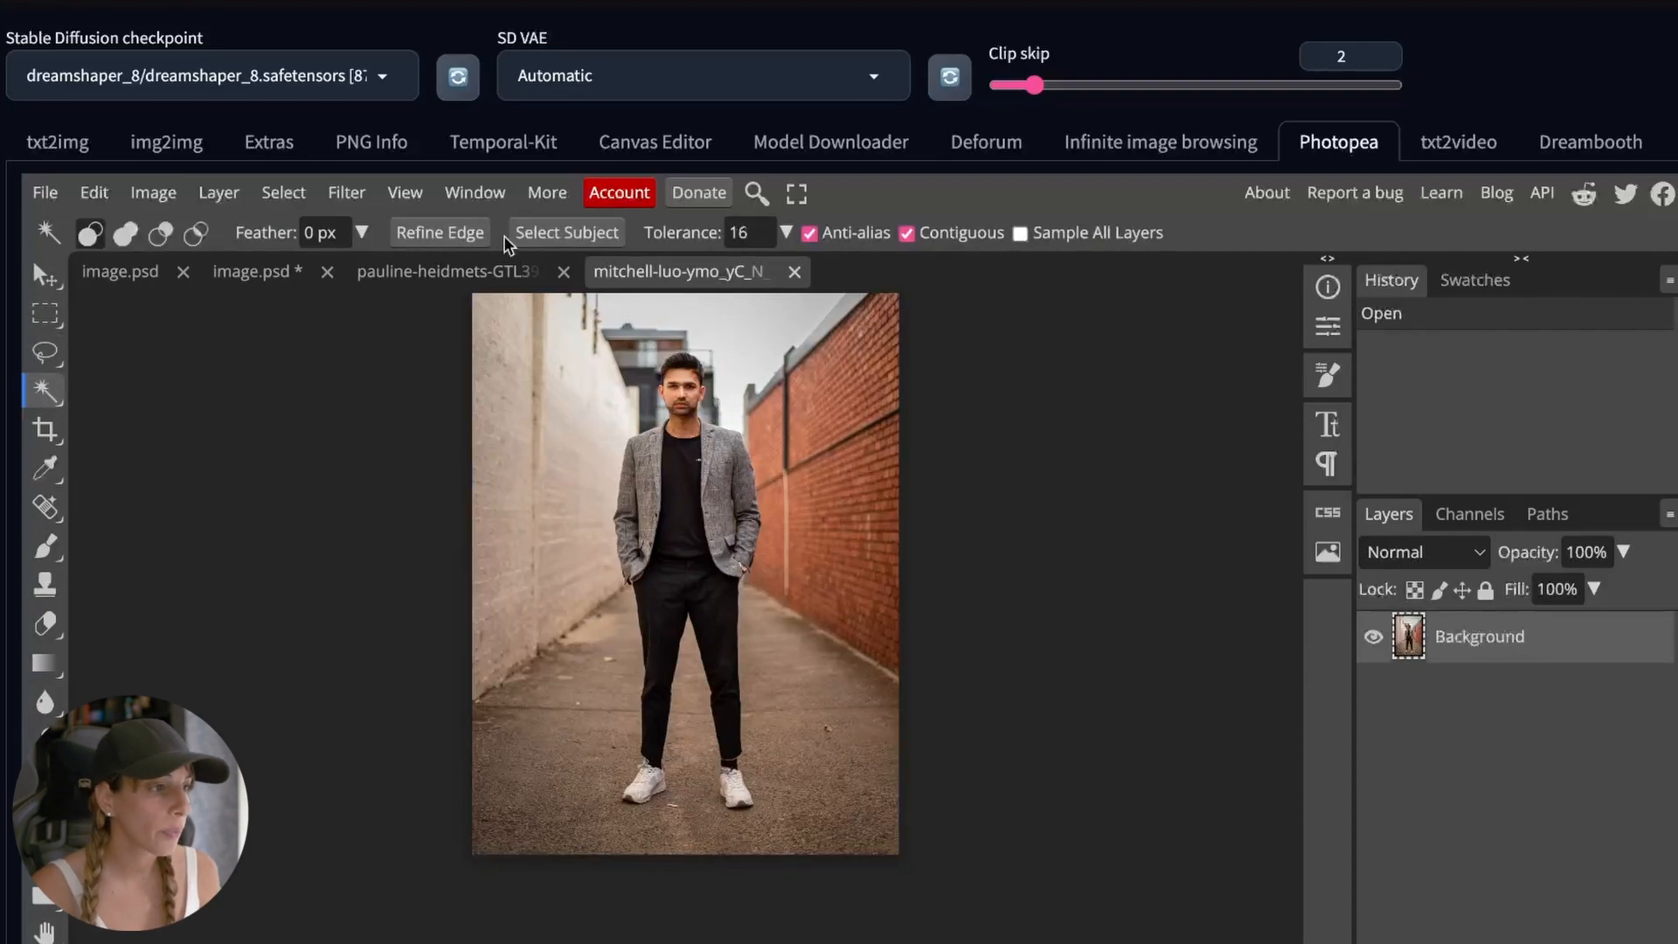
{"action": "left_click", "coordinate": [567, 233]}
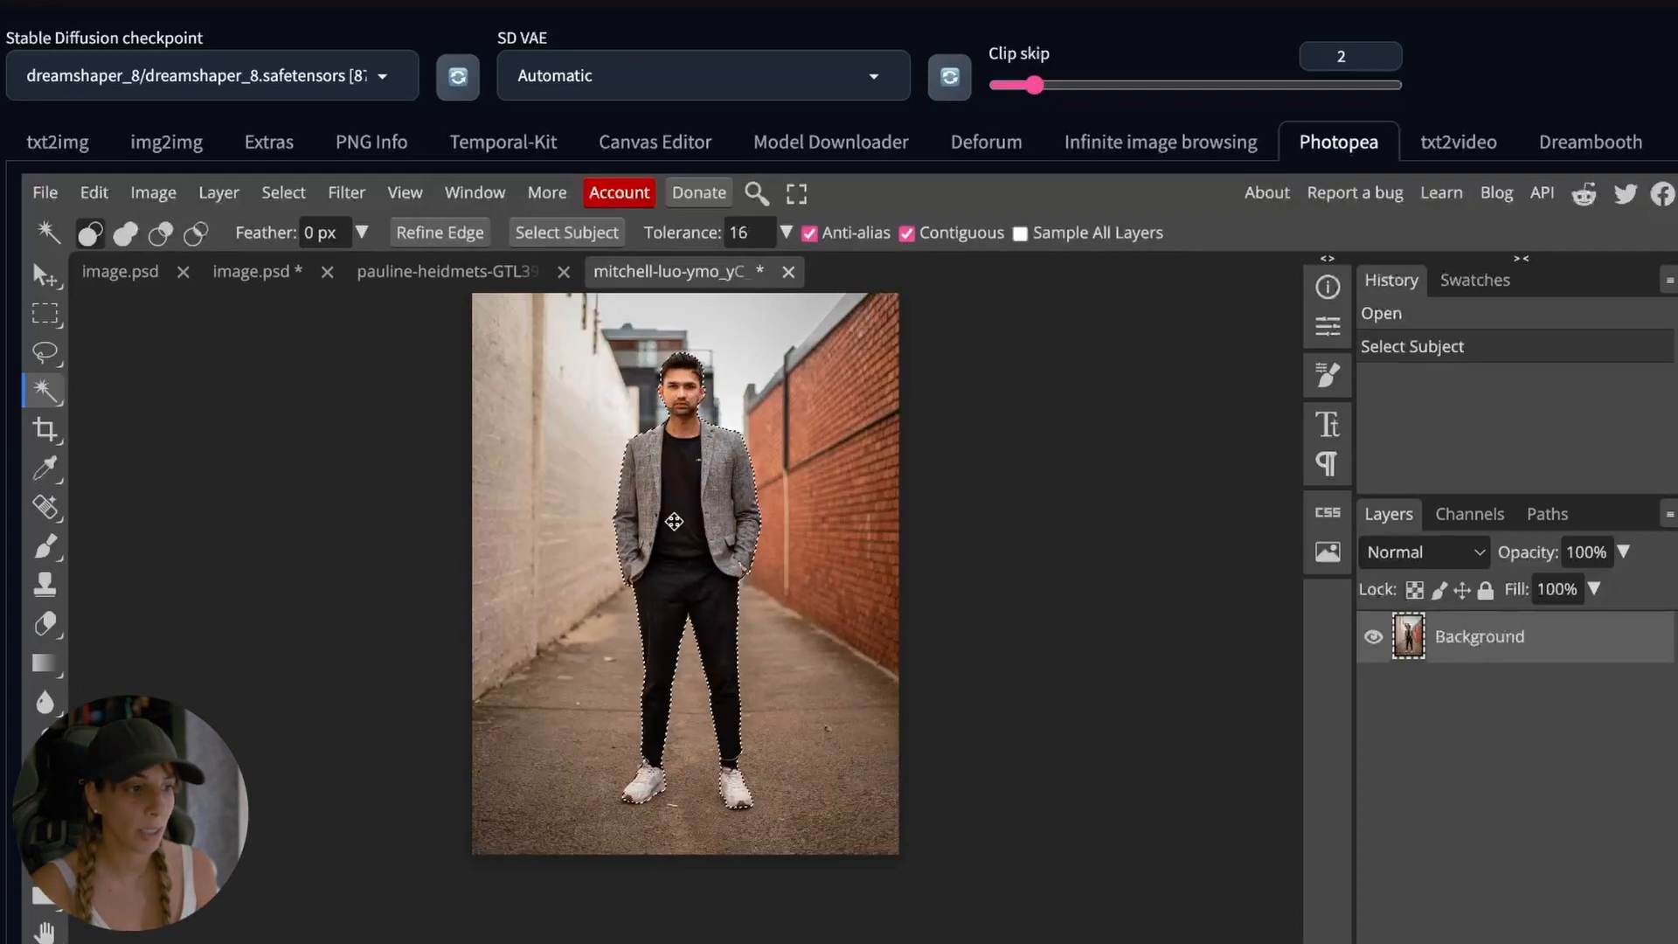
{"action": "right_click", "coordinate": [674, 494]}
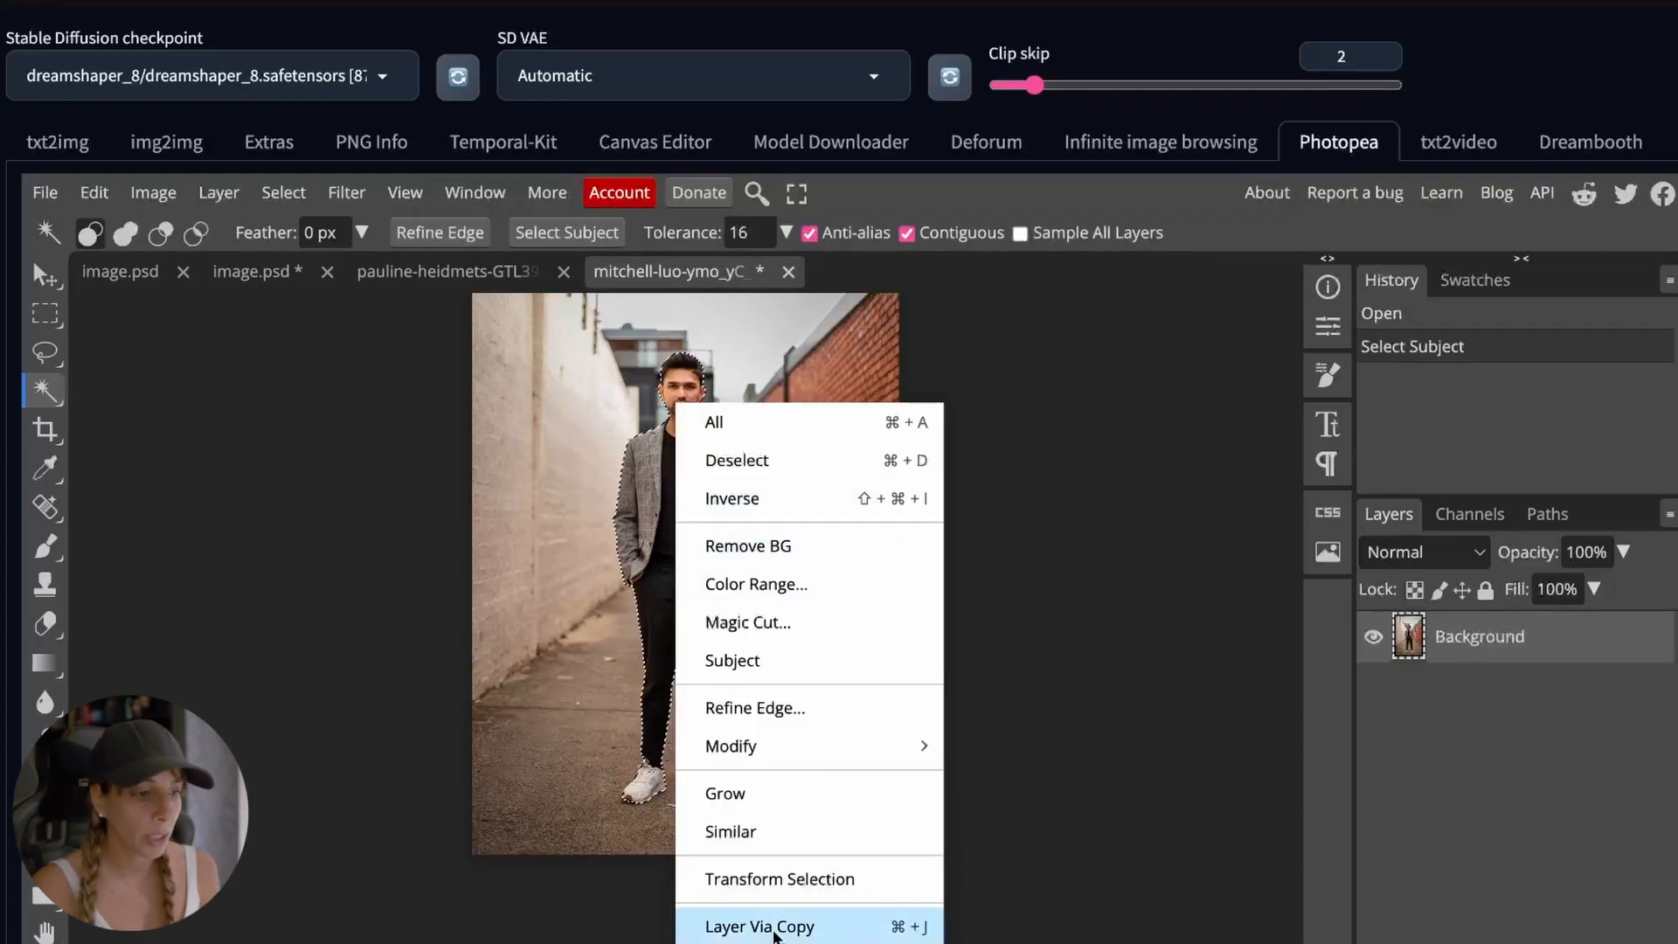
{"action": "left_click", "coordinate": [772, 930]}
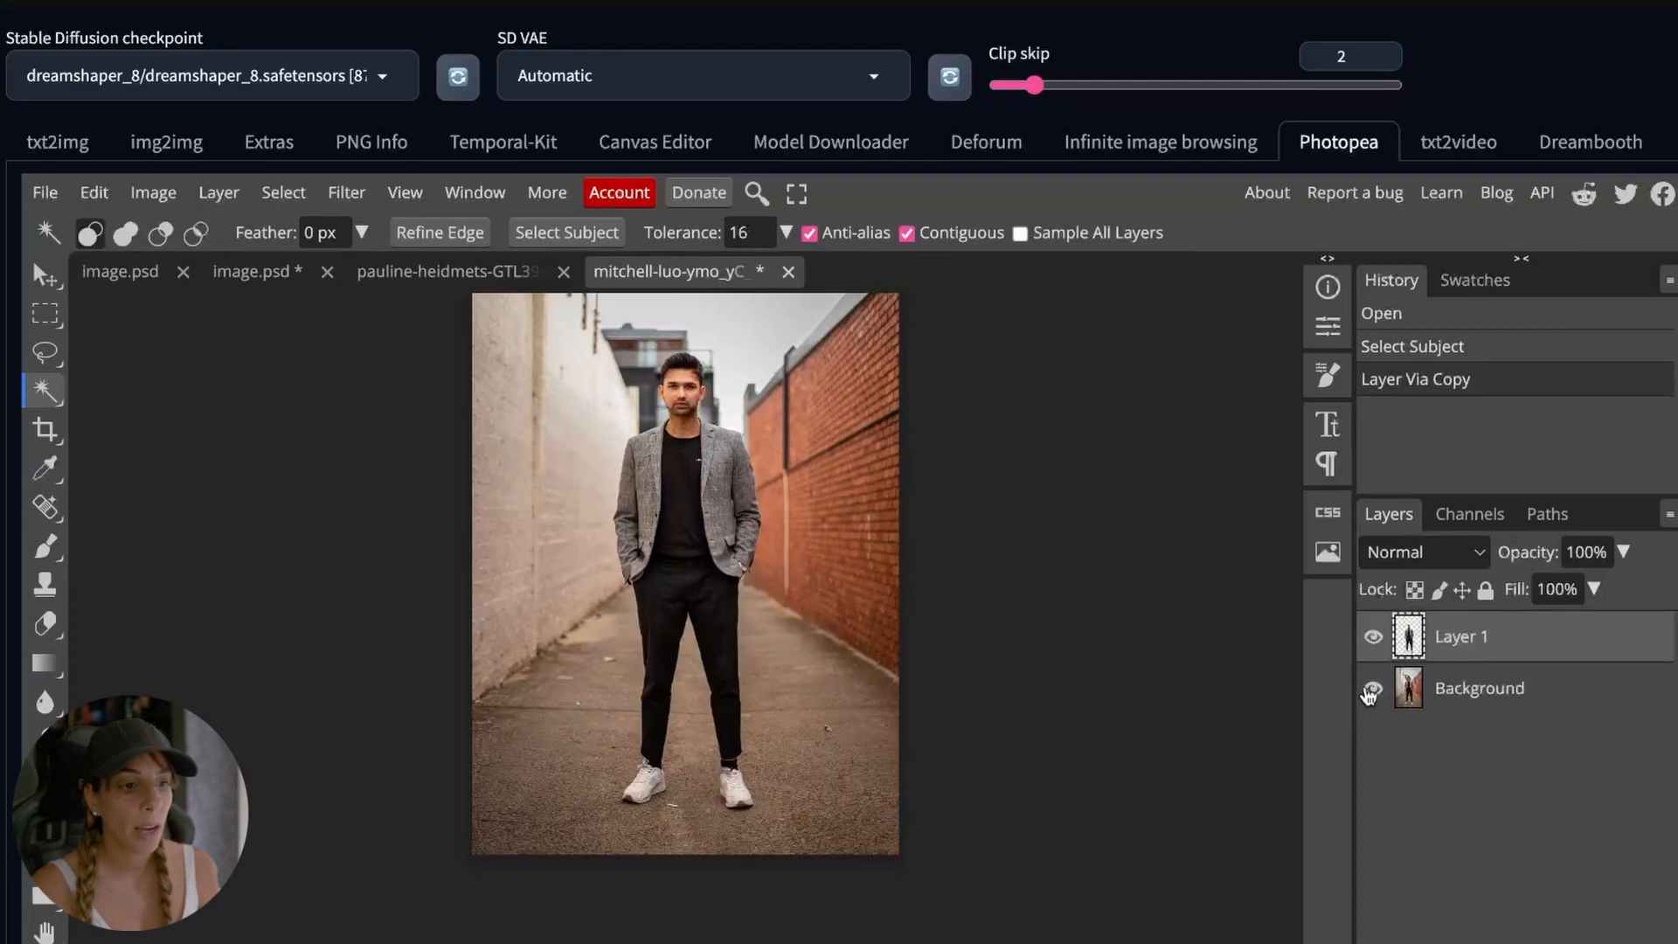
{"action": "left_click", "coordinate": [1374, 688]}
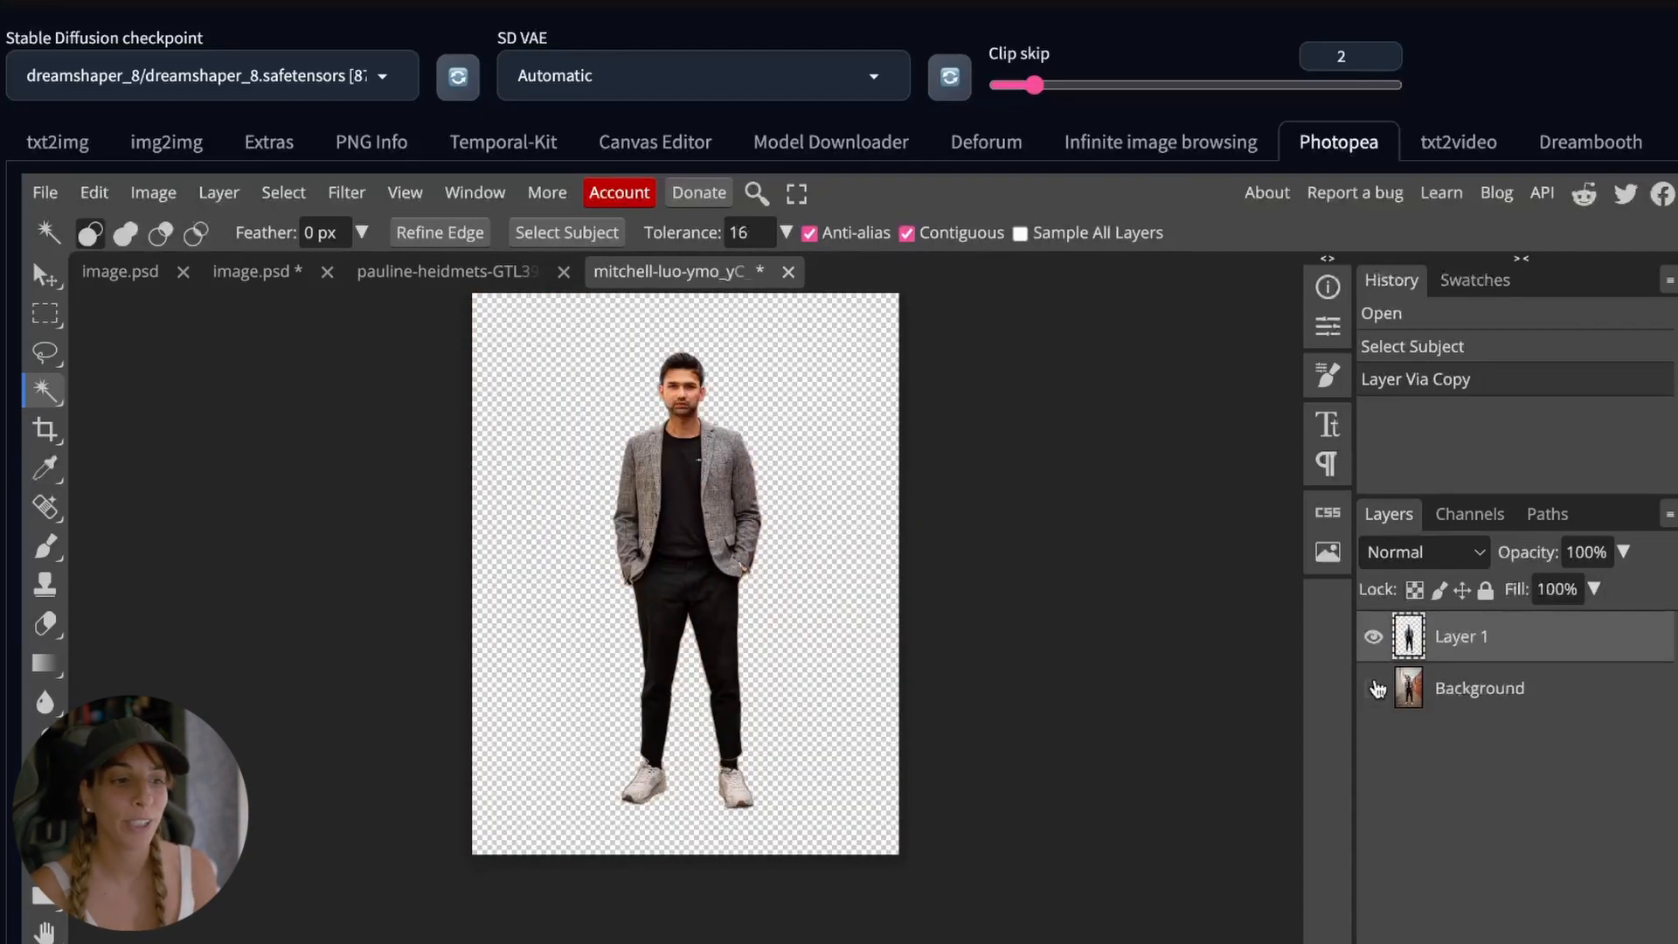
Copy the cut-out man's layer into the boardwalk landscape and move him up towards the photo's left half.
{"action": "left_click_drag", "start_coordinate": [1454, 636], "coordinate": [487, 291]}
{"action": "key", "text": "v"}
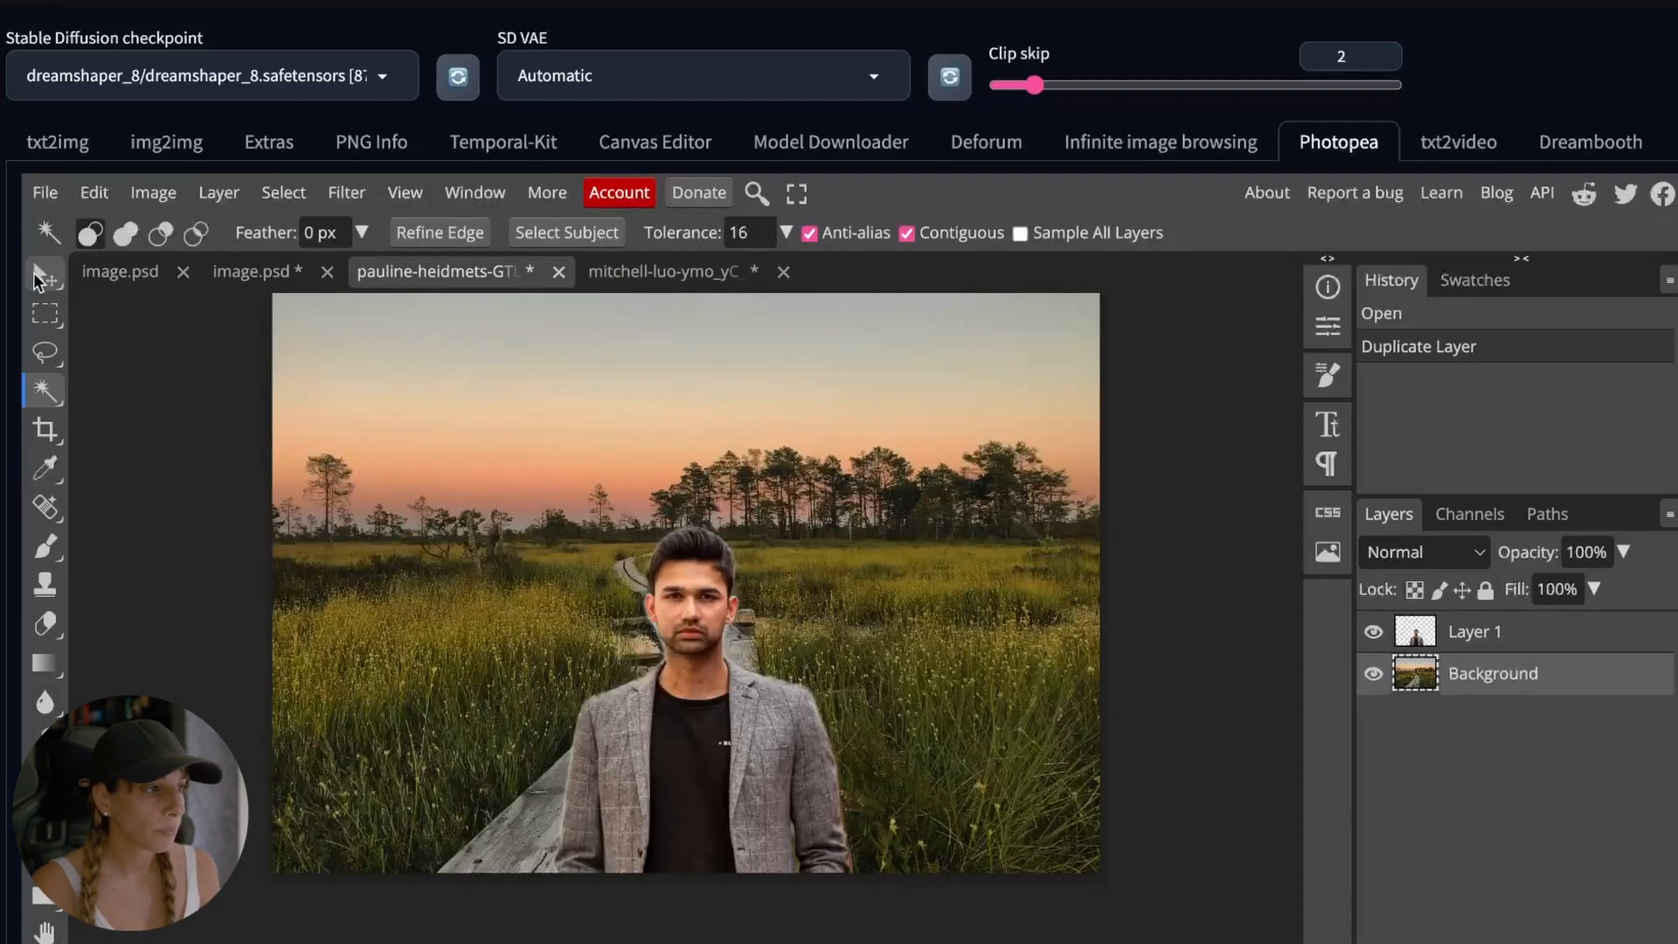
{"action": "left_click_drag", "start_coordinate": [666, 791], "coordinate": [539, 603]}
{"action": "scroll", "coordinate": [769, 651], "scroll_direction": "up", "scroll_amount": 1}
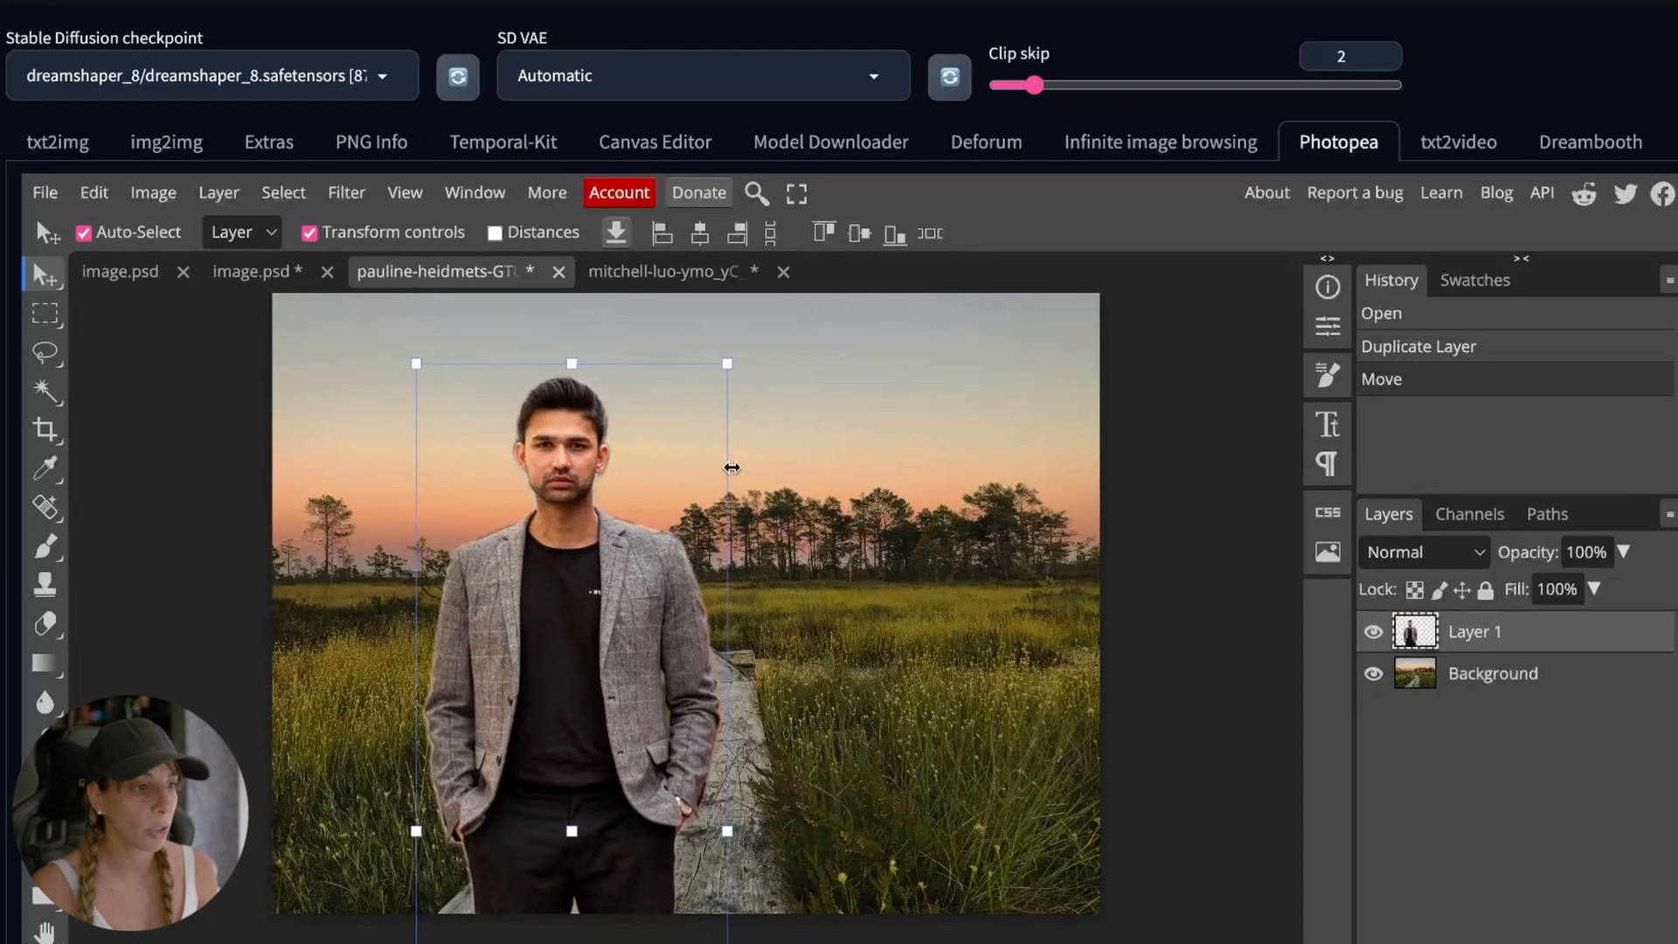
Scale the cut-out man to 69.33% and place him on the left side of the boardwalk.
{"action": "left_click_drag", "start_coordinate": [734, 363], "coordinate": [671, 390]}
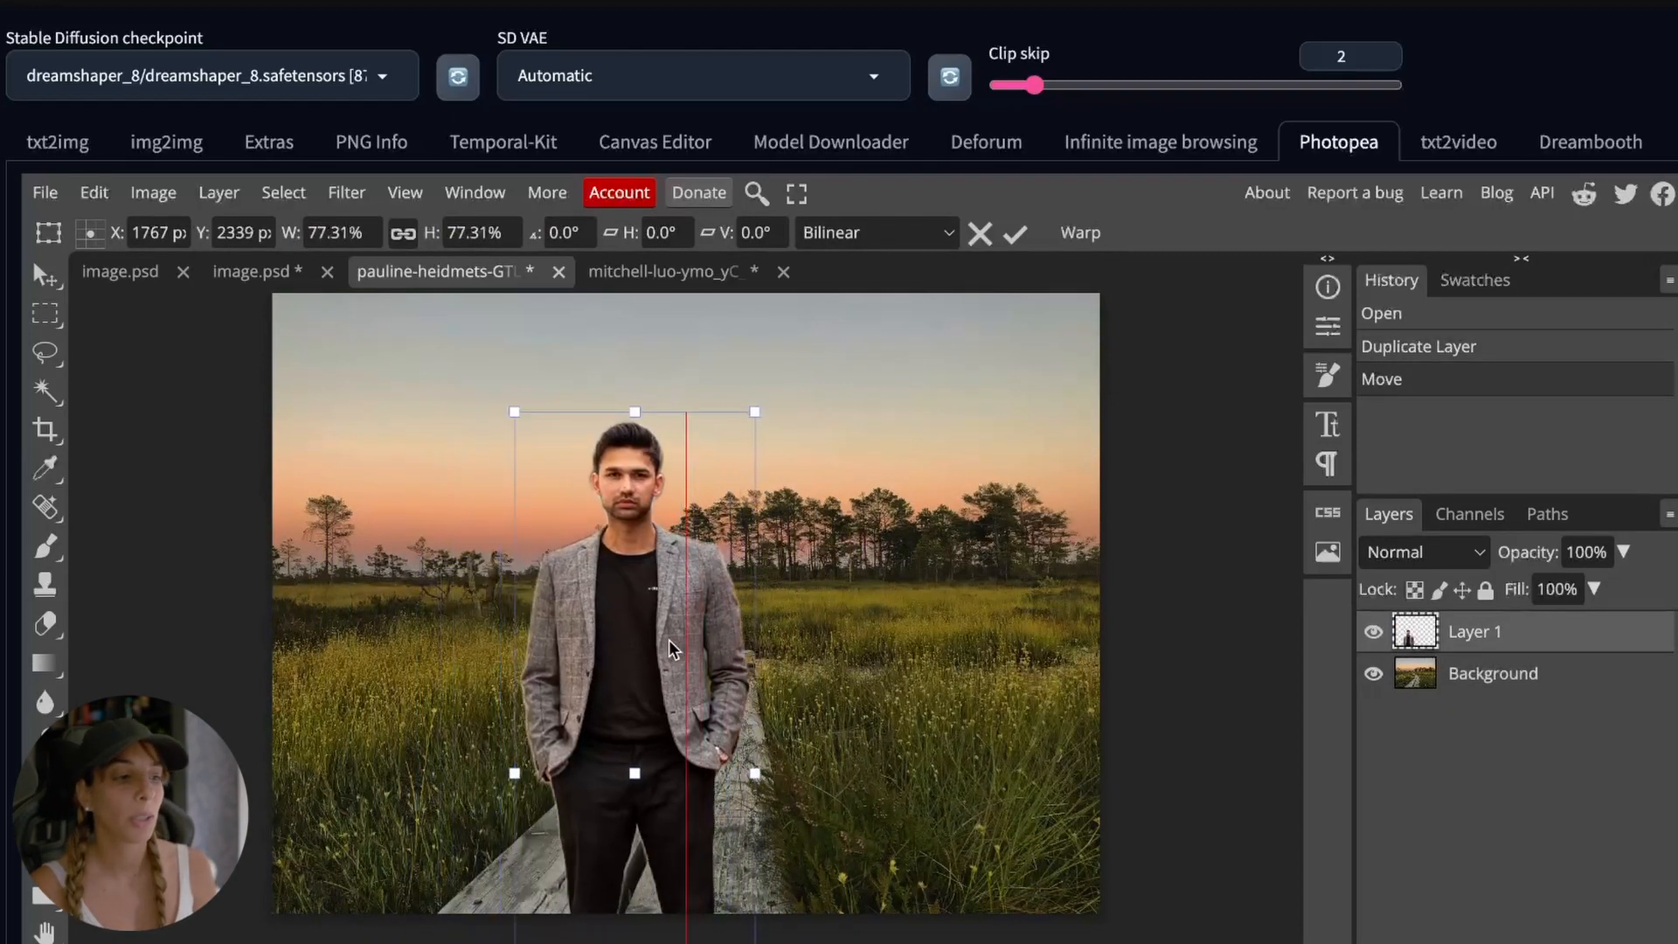
{"action": "left_click_drag", "start_coordinate": [660, 643], "coordinate": [602, 671]}
{"action": "left_click_drag", "start_coordinate": [702, 446], "coordinate": [662, 447]}
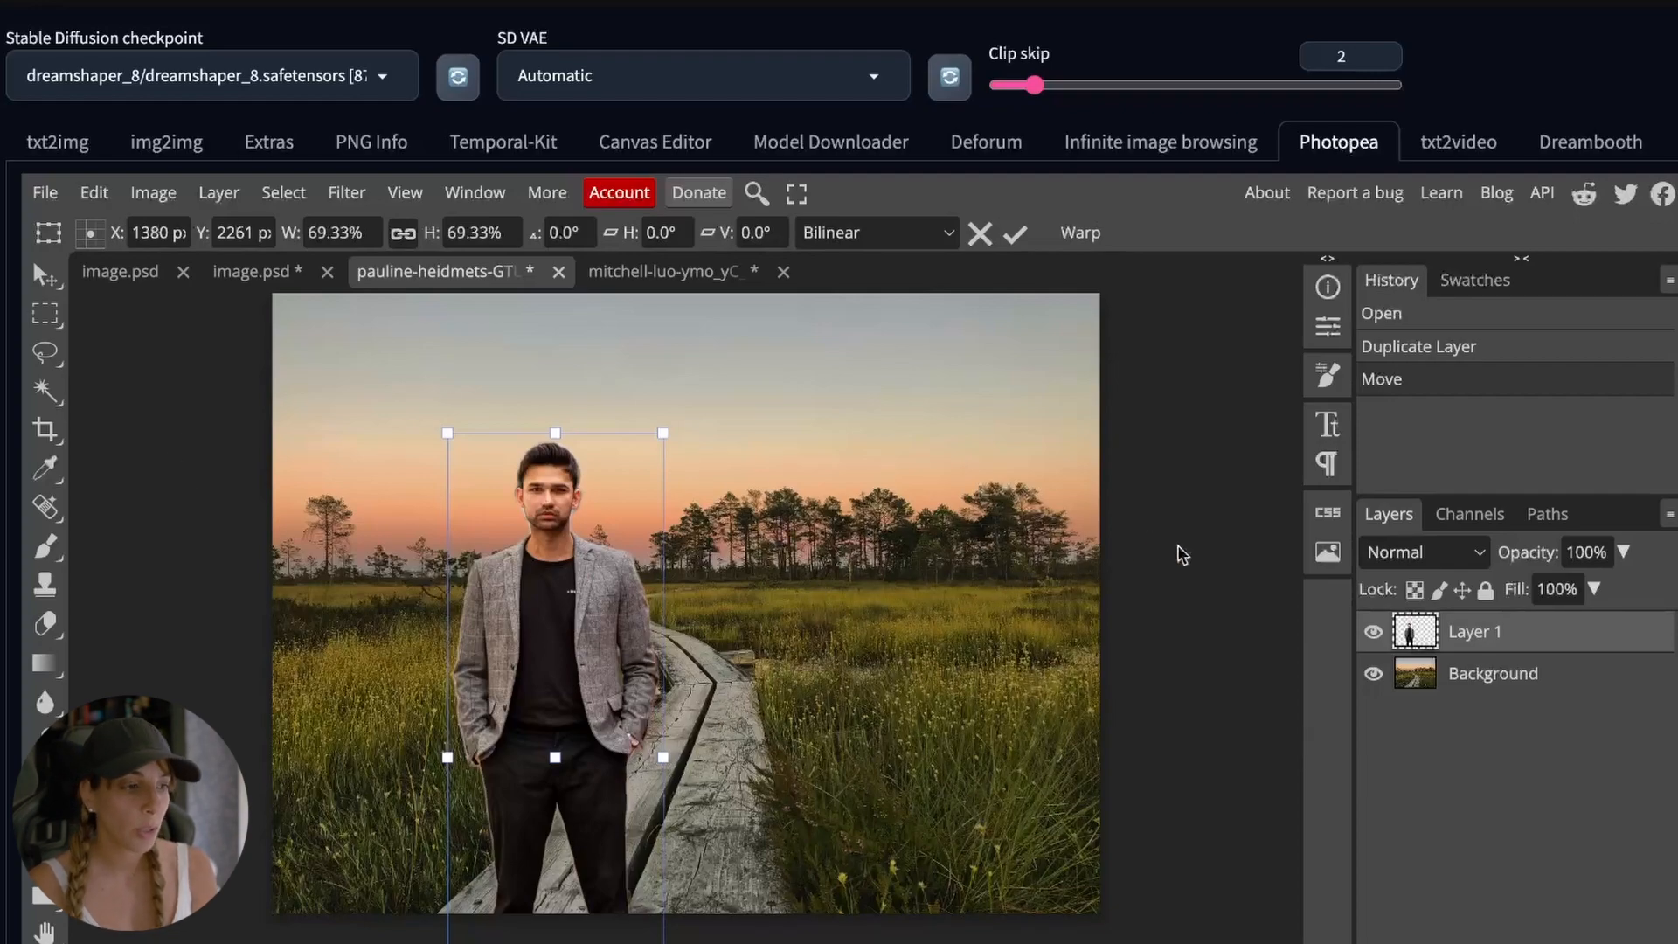
{"action": "key", "text": "Return"}
{"action": "left_click", "coordinate": [1181, 605]}
Send the flattened boardwalk composite from Photopea to txt2img ControlNet.
{"action": "scroll", "coordinate": [1127, 616], "scroll_direction": "down", "scroll_amount": 3}
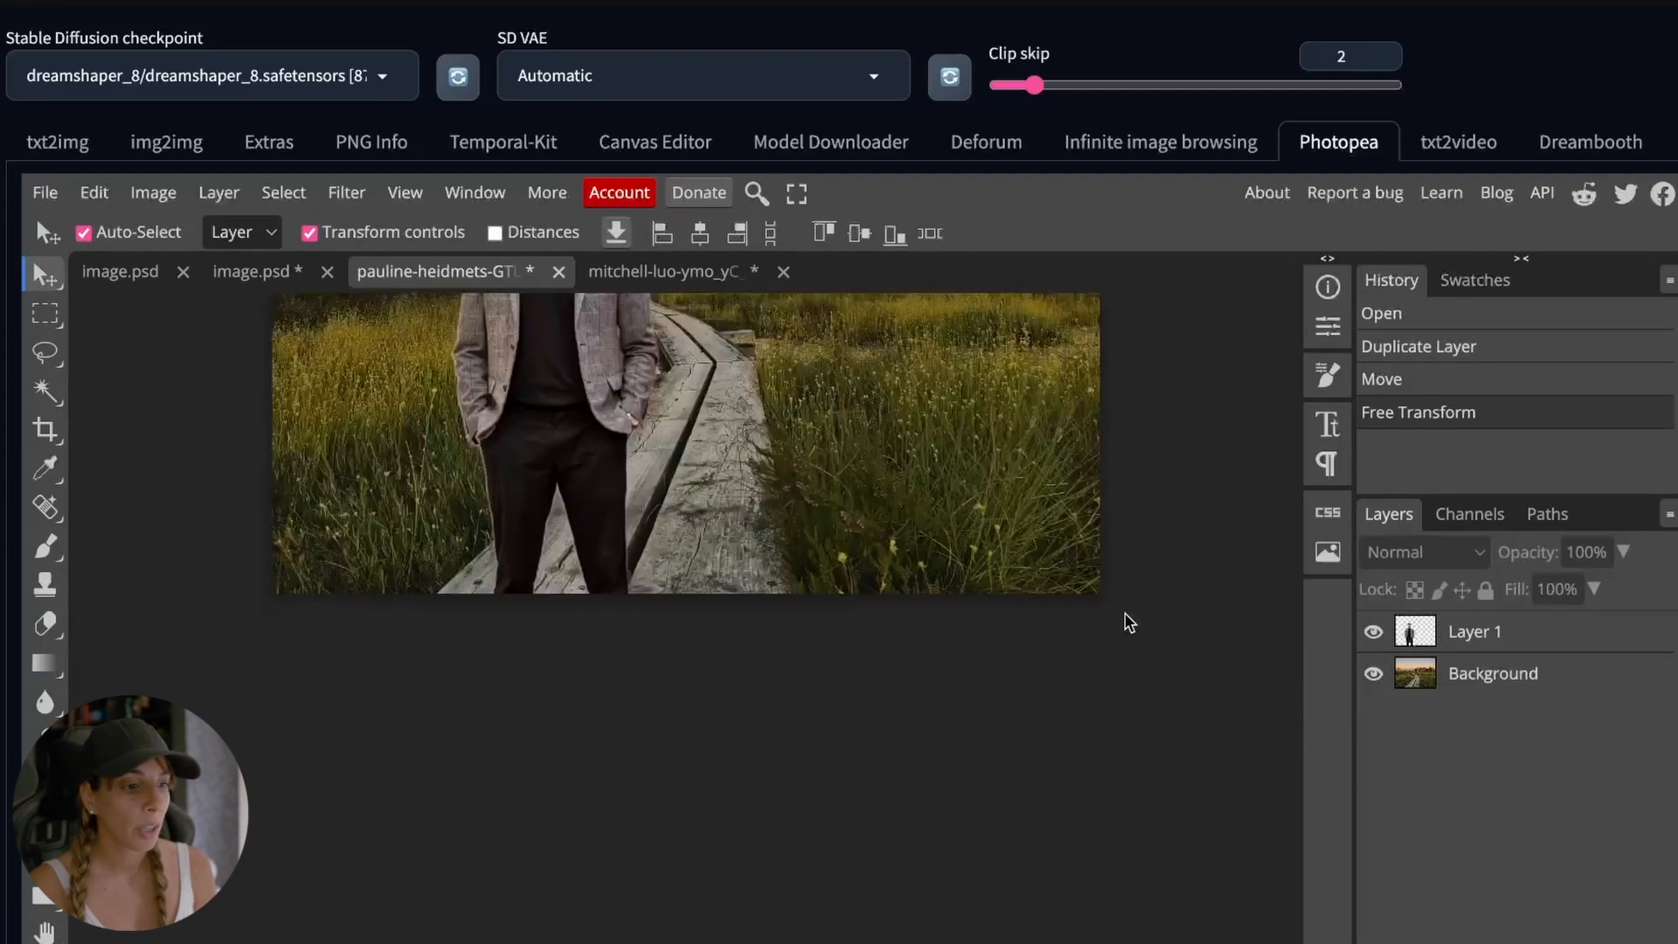
{"action": "scroll", "coordinate": [1446, 790], "scroll_direction": "down", "scroll_amount": 5}
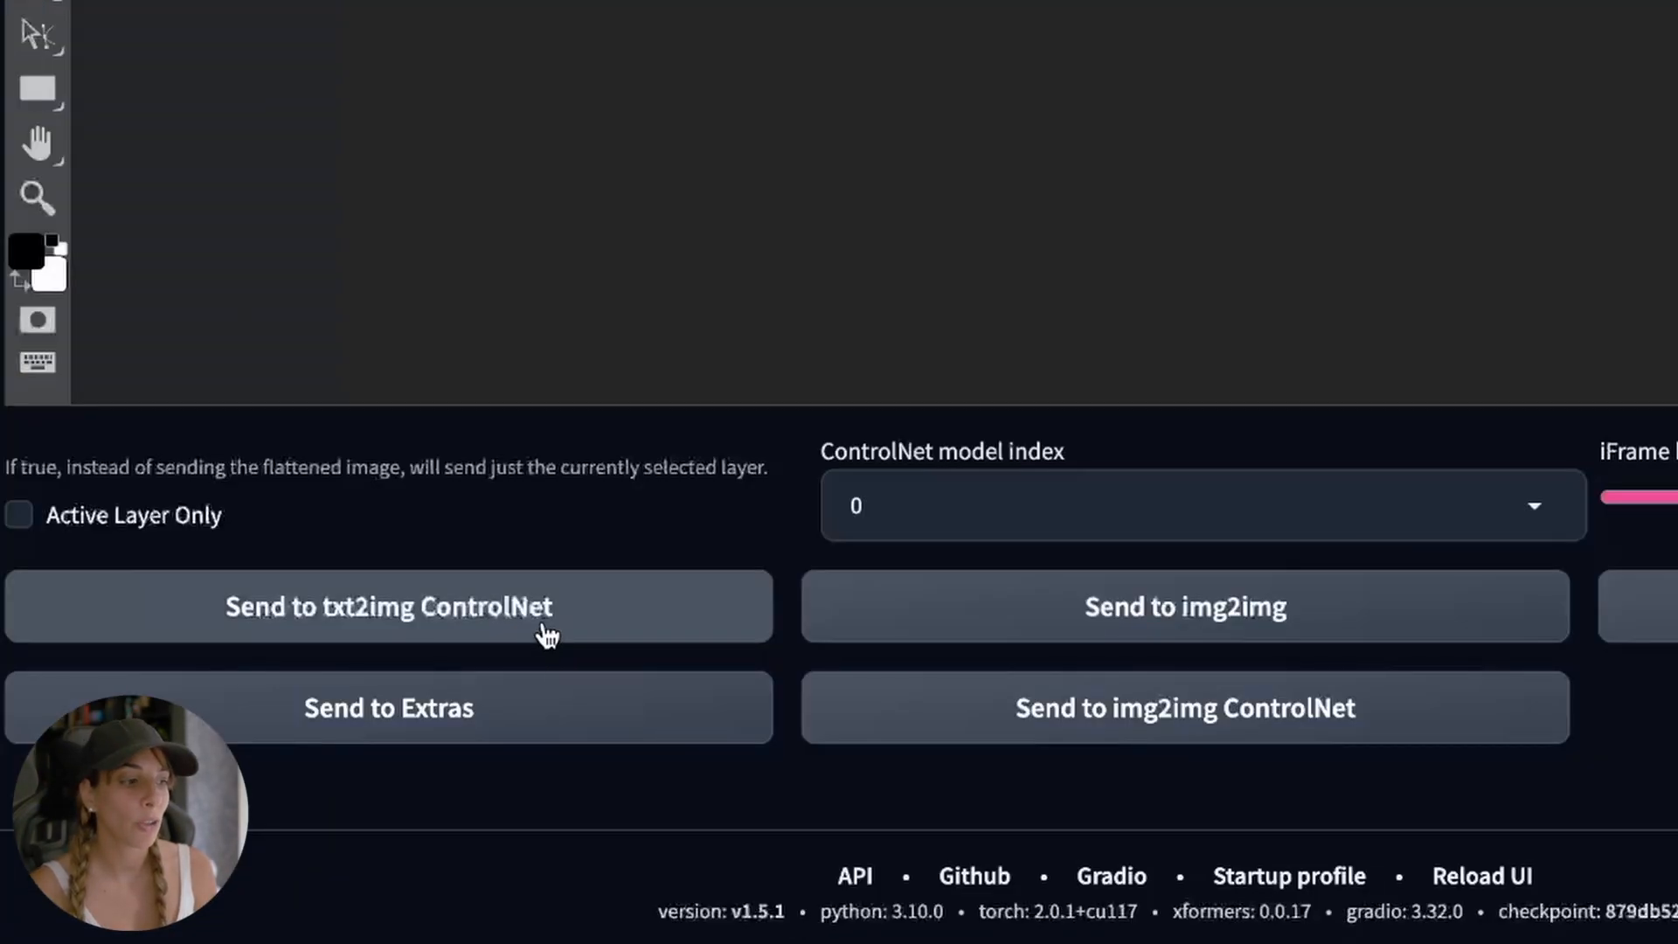
{"action": "left_click", "coordinate": [496, 627]}
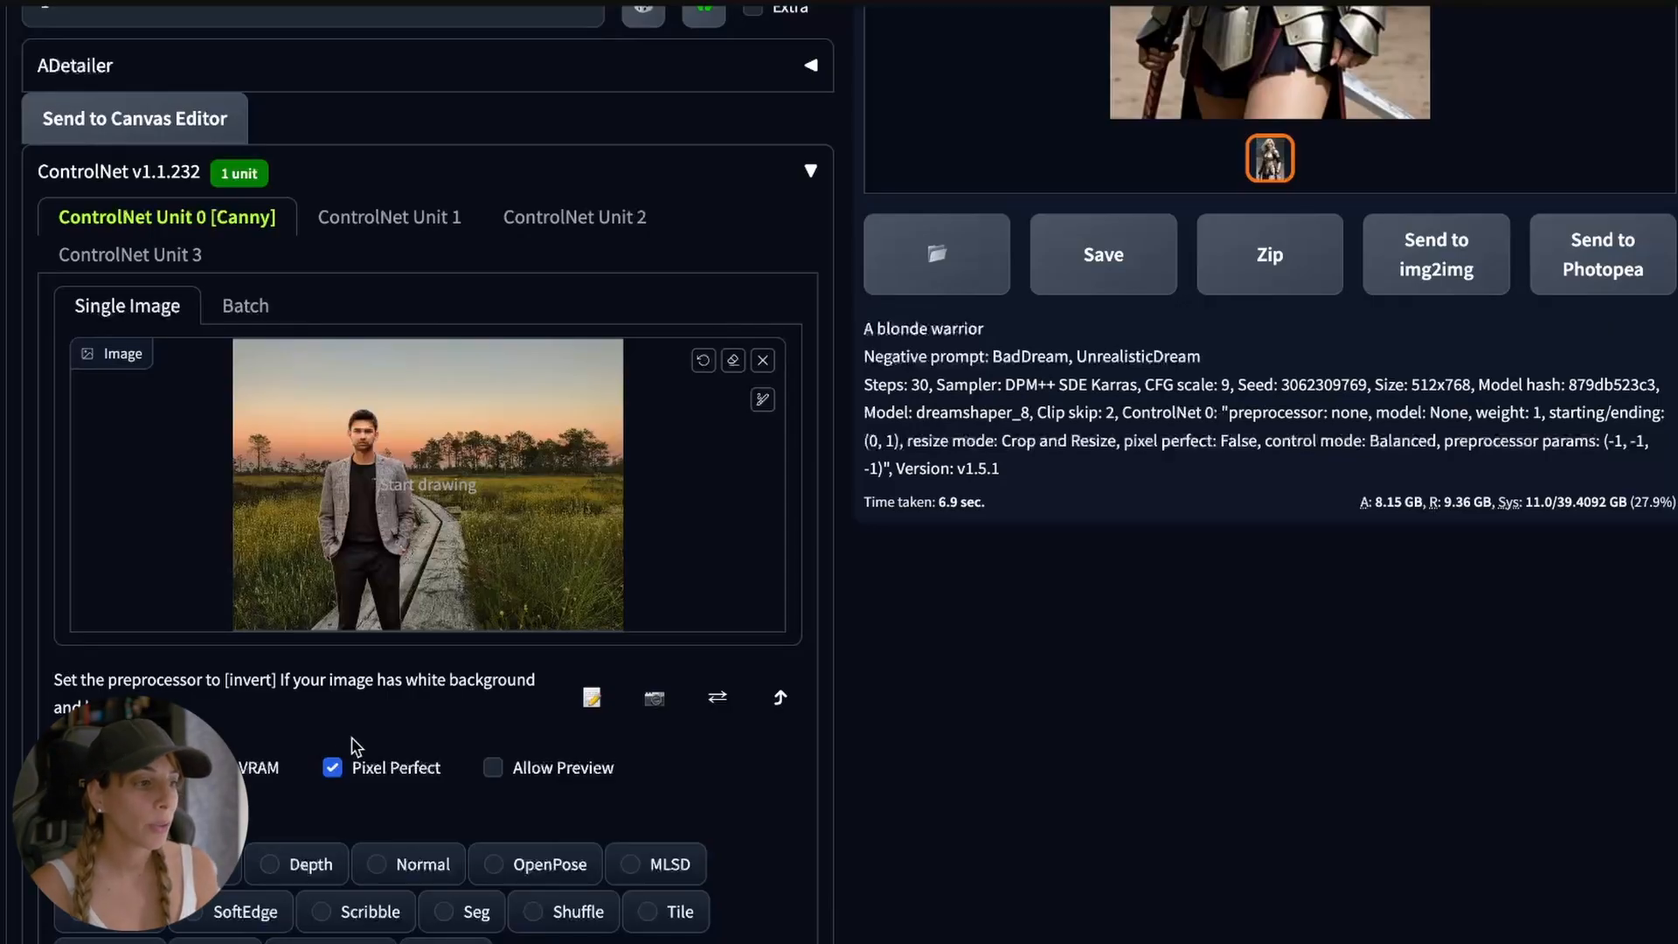
Switch the Stable Diffusion checkpoint to anything-v3.safetensors.
{"action": "scroll", "coordinate": [308, 409], "scroll_direction": "up", "scroll_amount": 8}
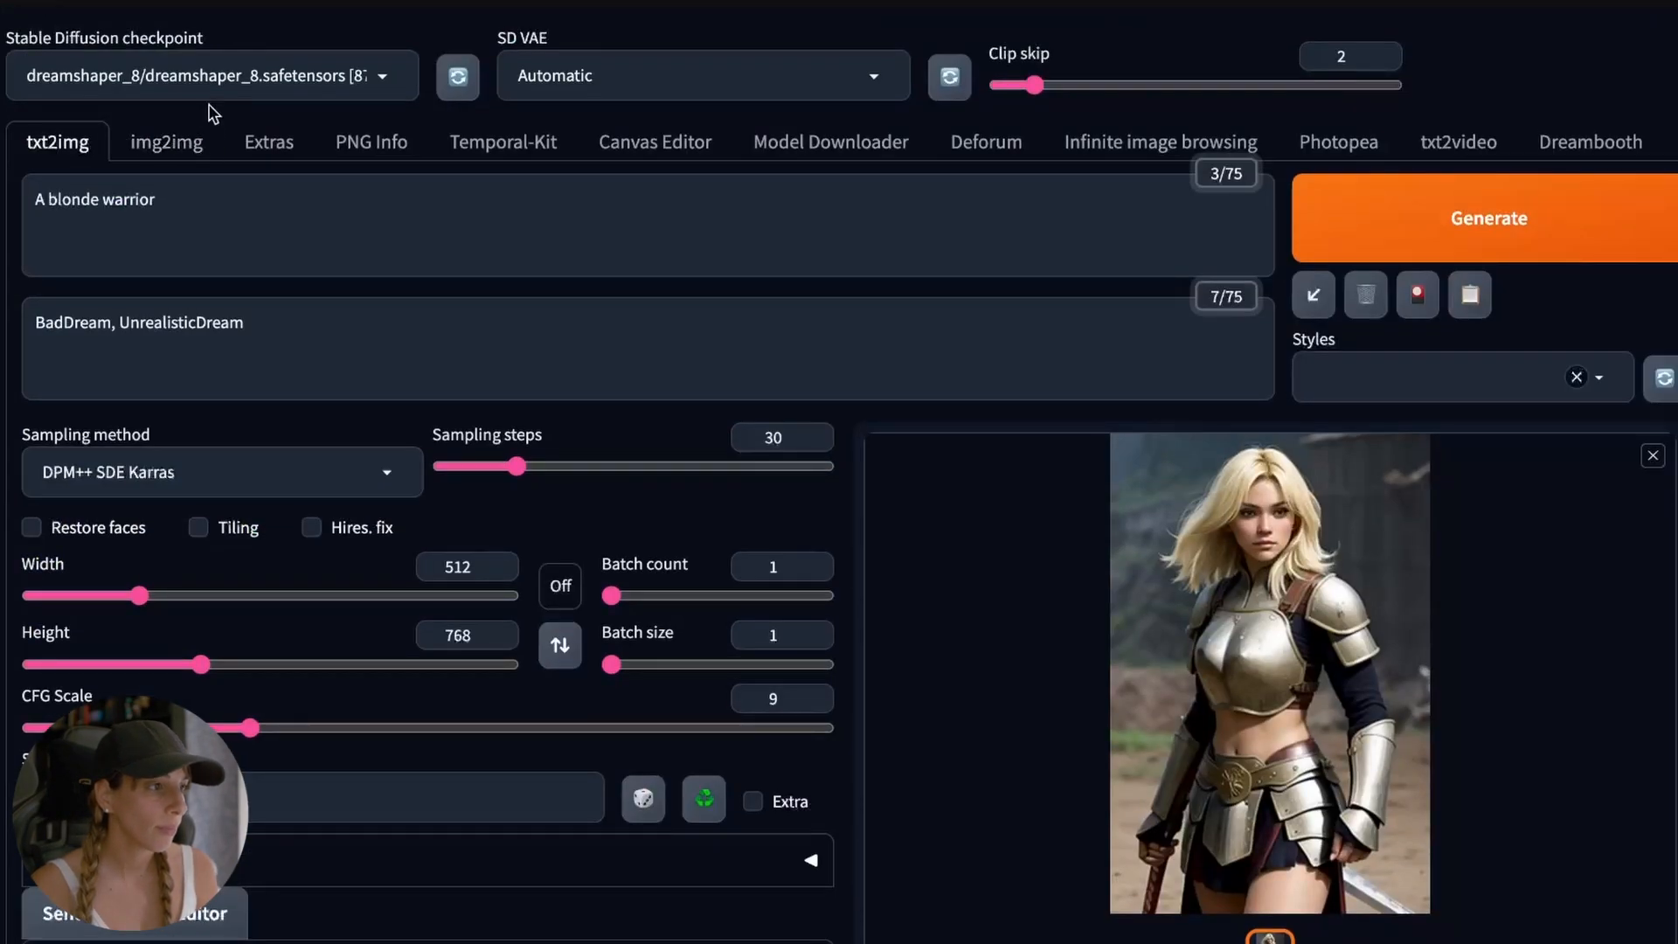
{"action": "left_click", "coordinate": [270, 76]}
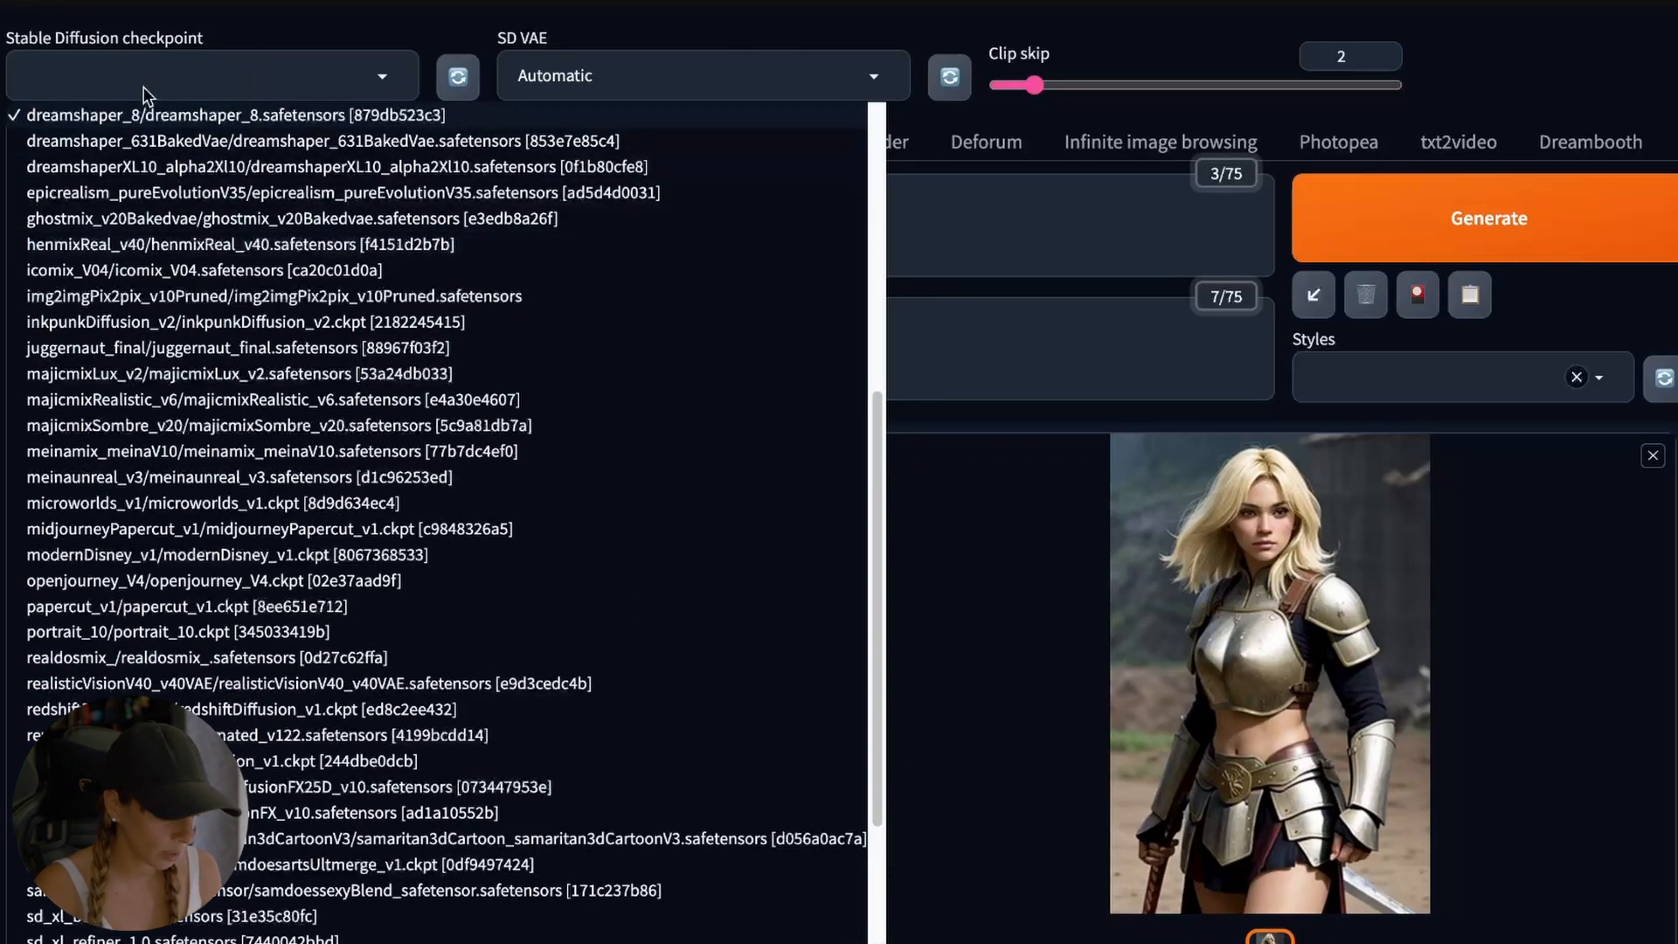
{"action": "type", "text": "any"}
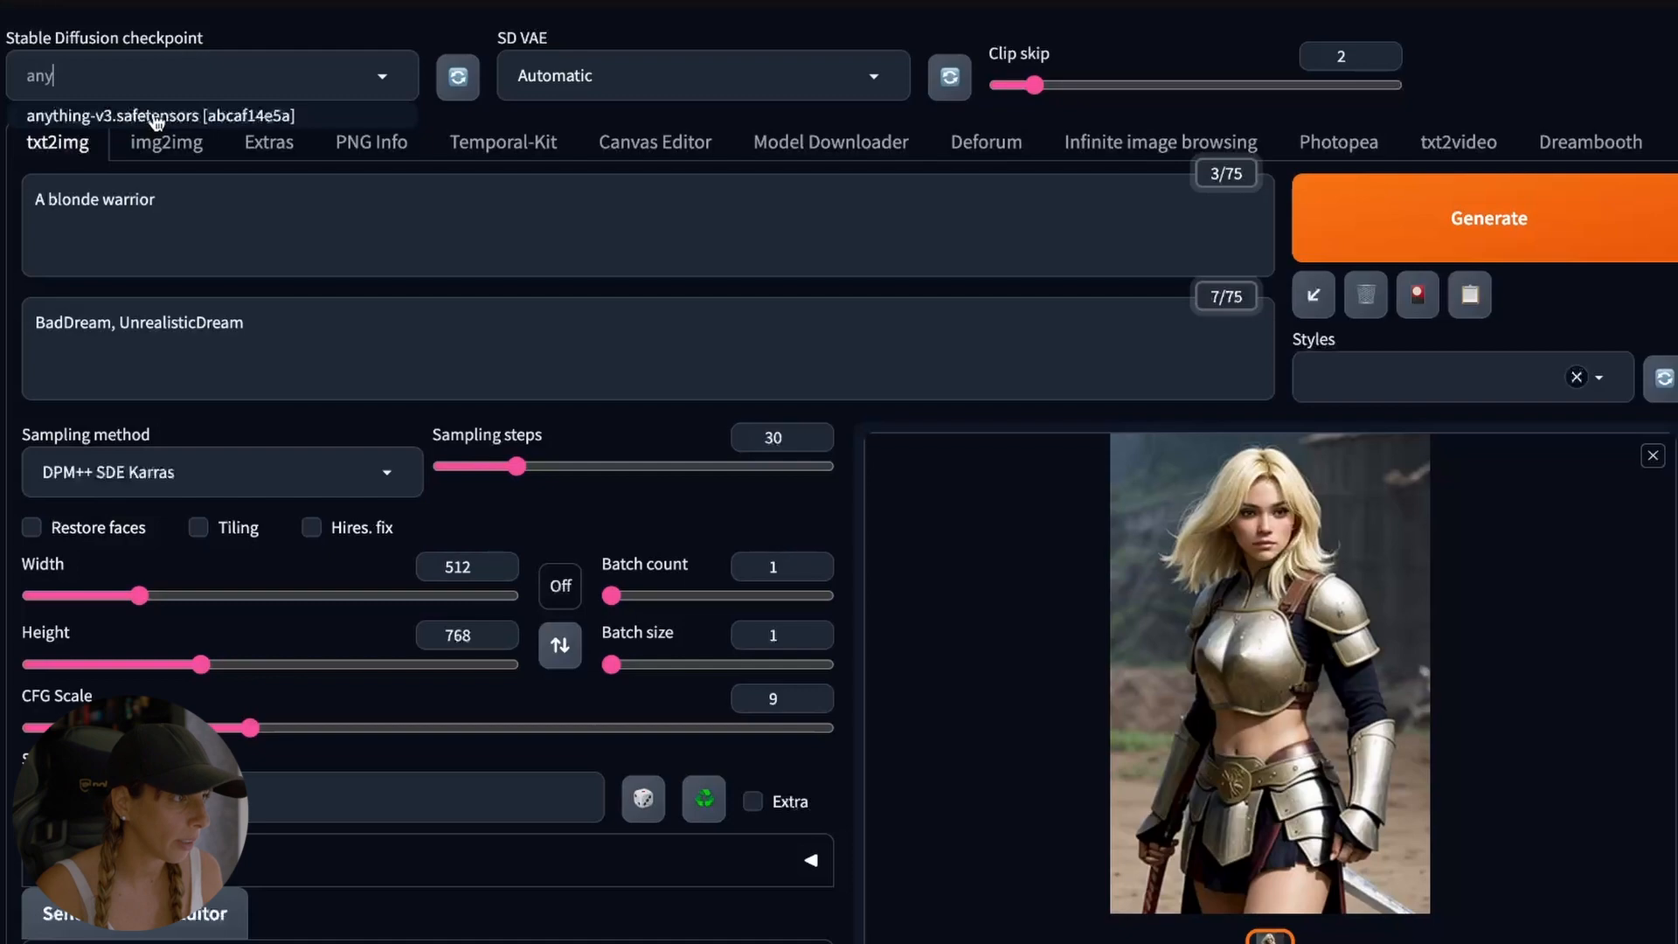
{"action": "left_click", "coordinate": [156, 118]}
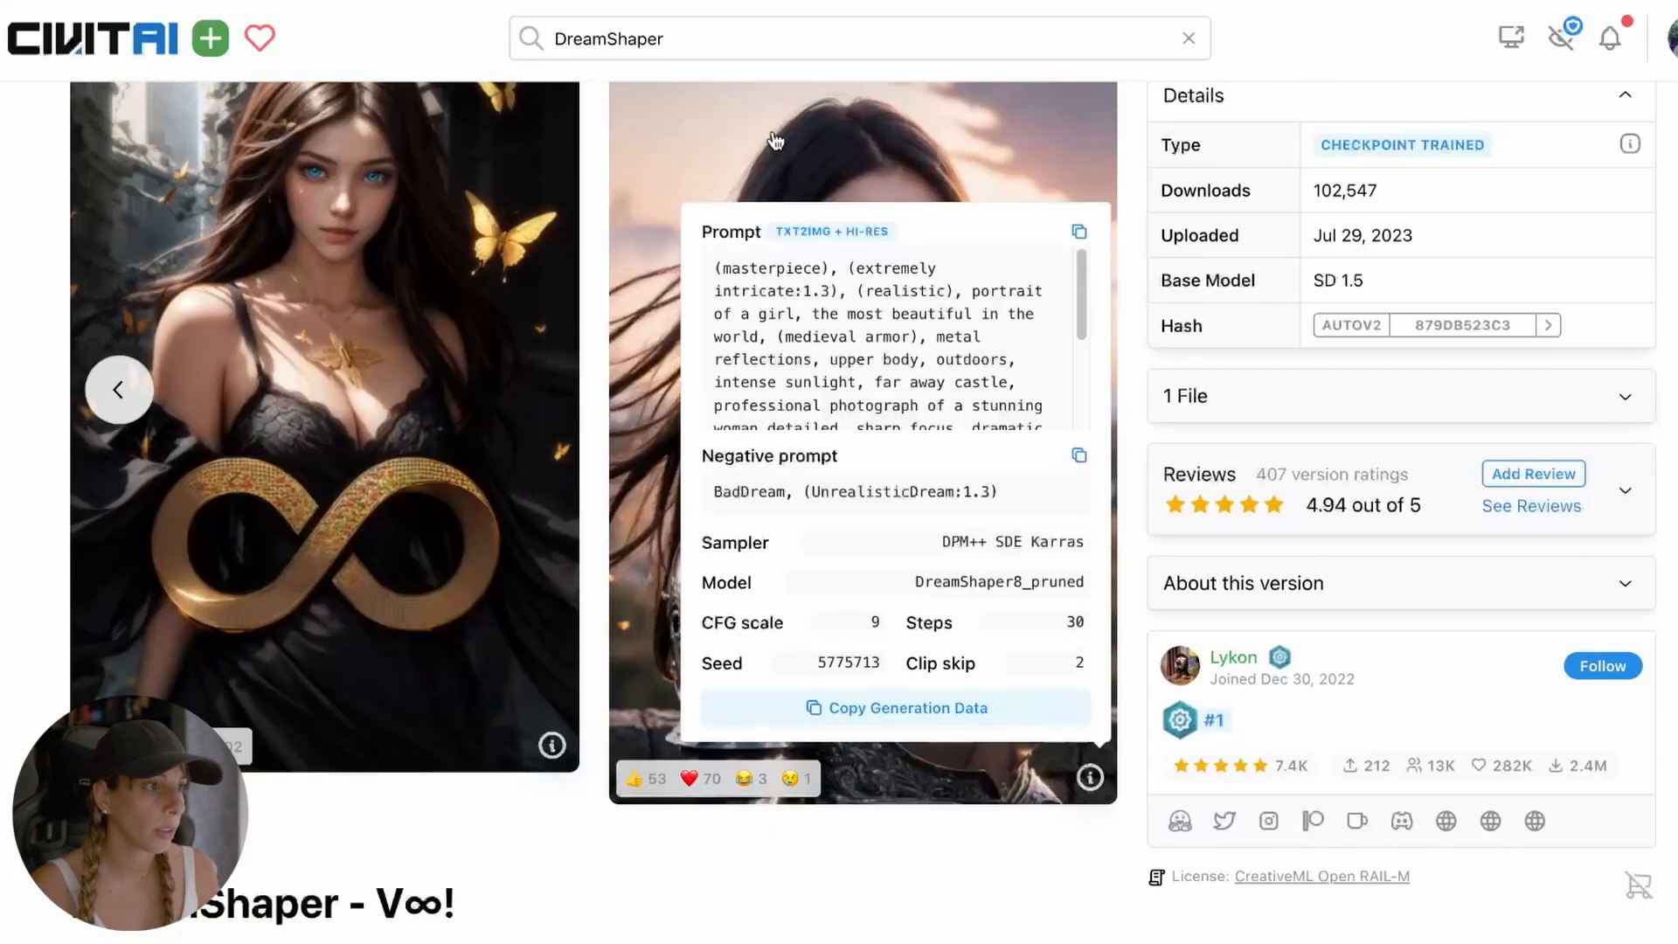
Search Civitai for ghibli, open the Studio Ghibli Style LoRA and copy a sample image's generation data.
{"action": "left_click", "coordinate": [648, 39]}
{"action": "key", "text": "ctrl+a"}
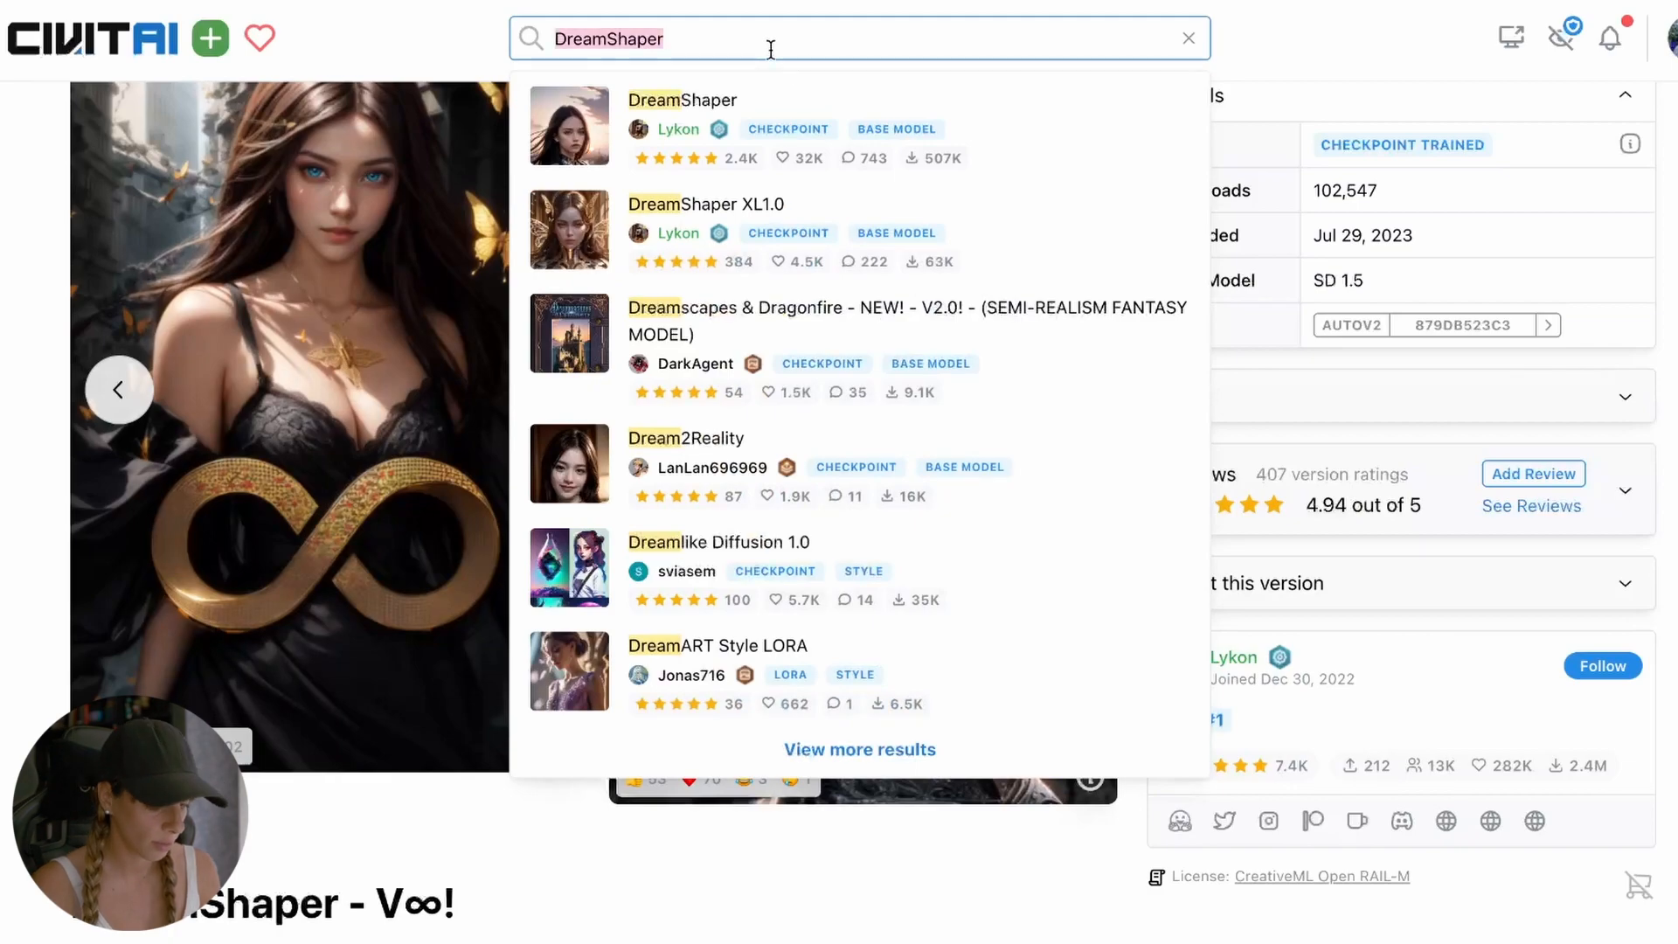
{"action": "type", "text": "ghibli"}
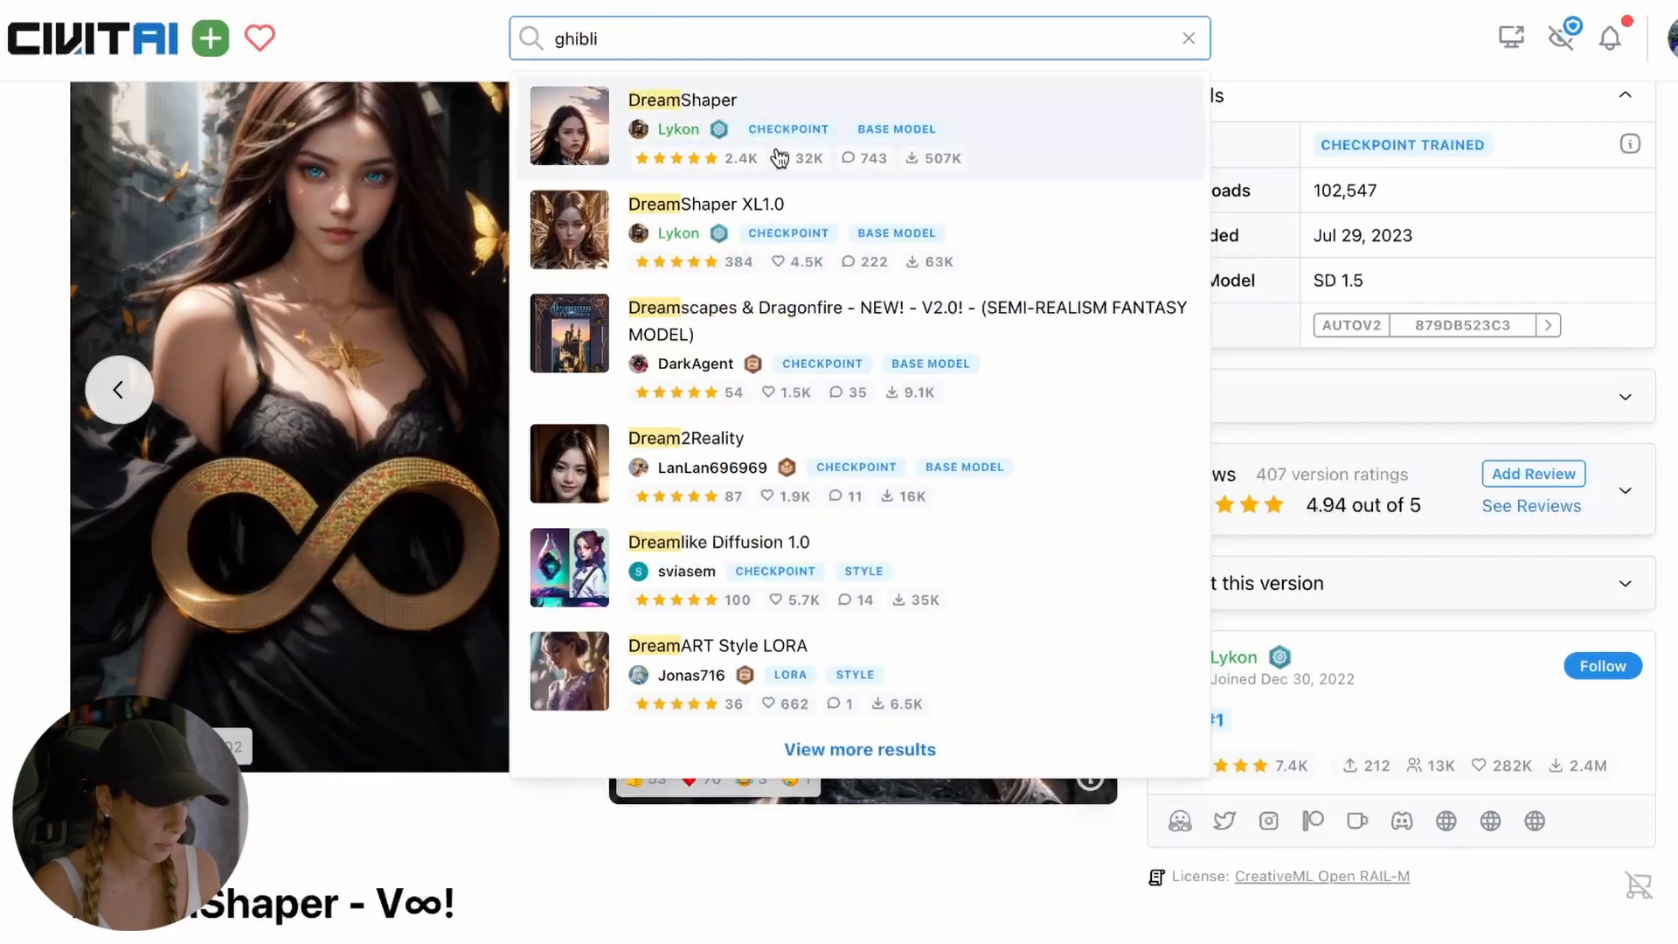
{"action": "left_click", "coordinate": [657, 163]}
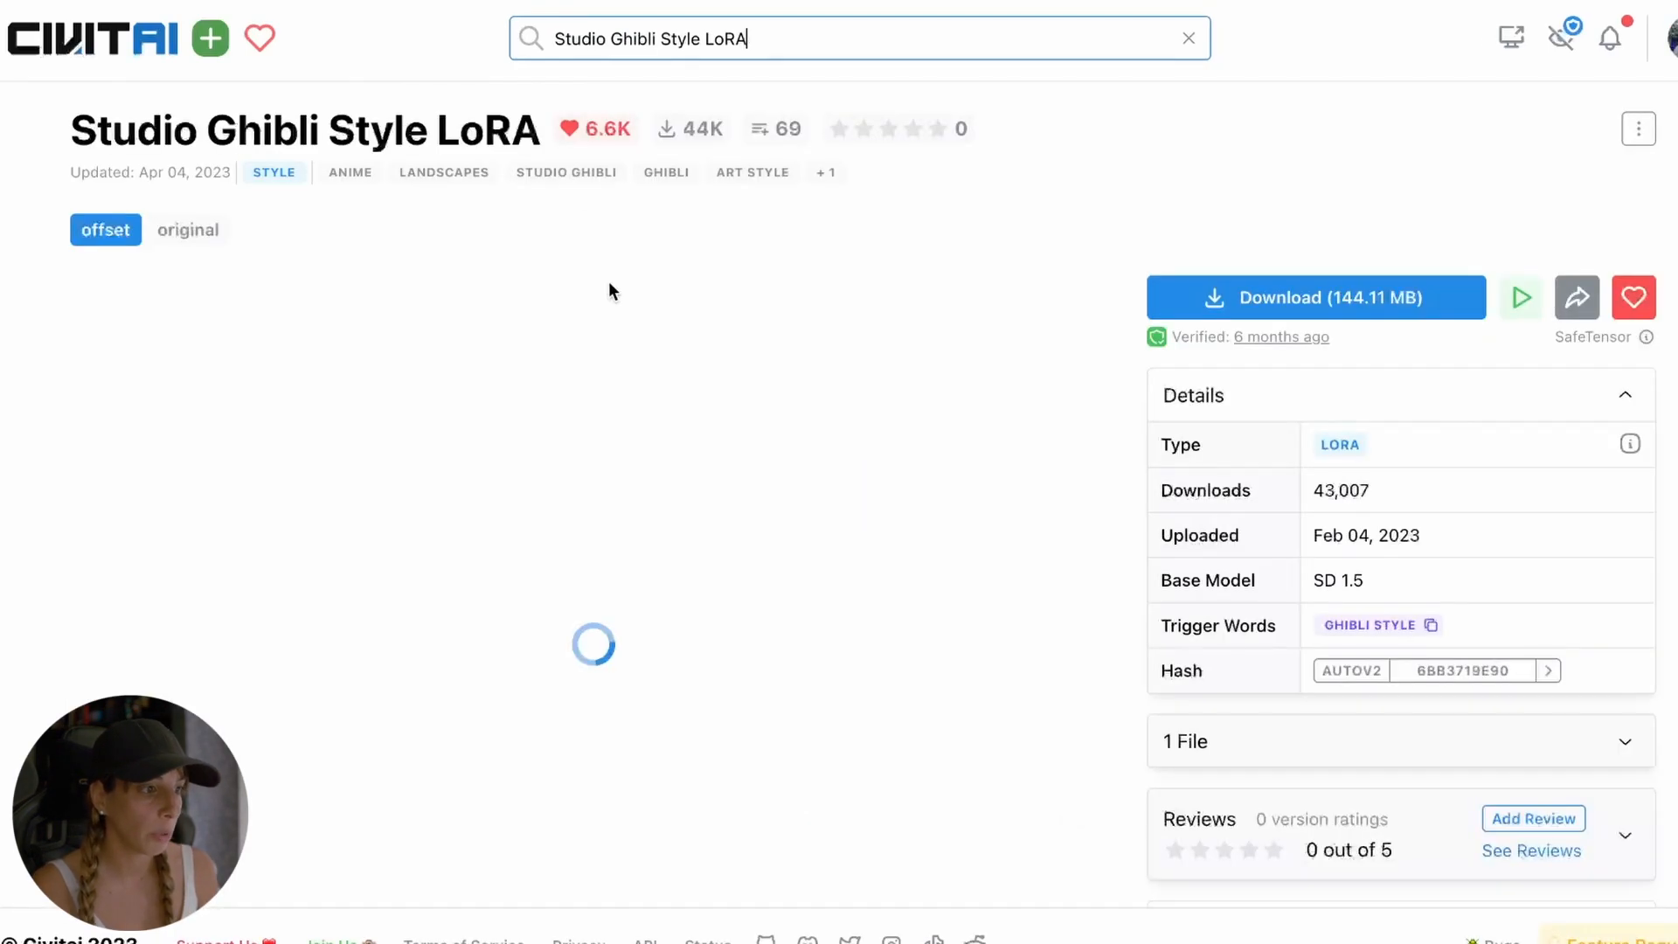
{"action": "left_click", "coordinate": [367, 700]}
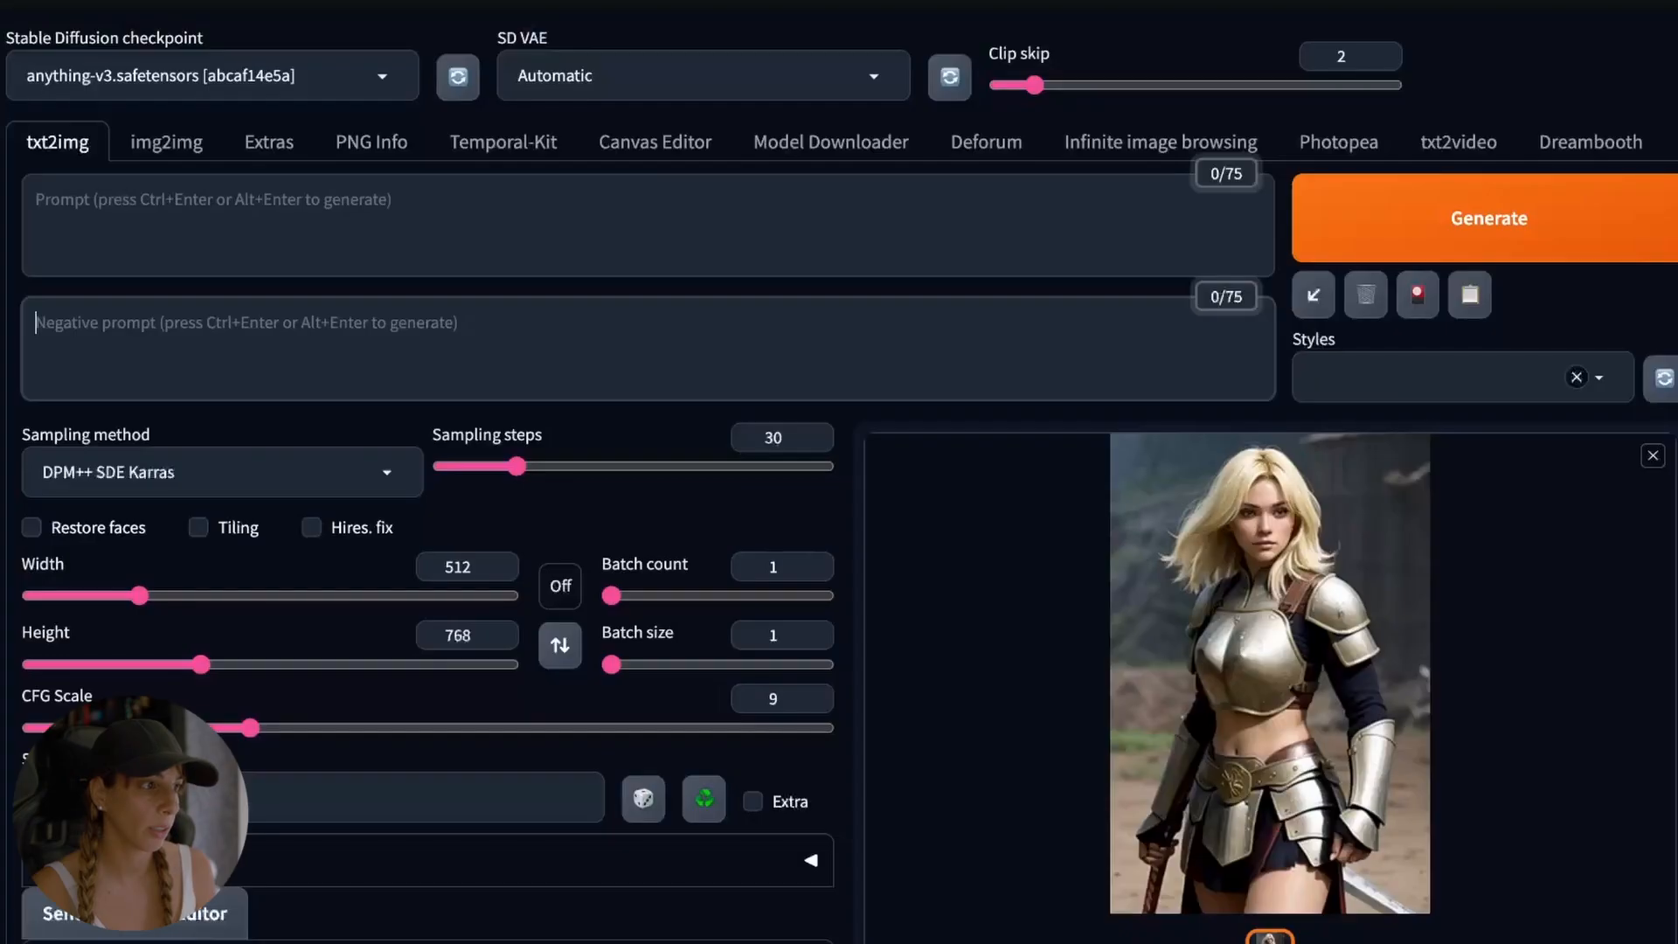
Paste the copied generation data into the DiffusionHub txt2img prompt and distribute it to the matching generation fields.
{"action": "left_click", "coordinate": [310, 248]}
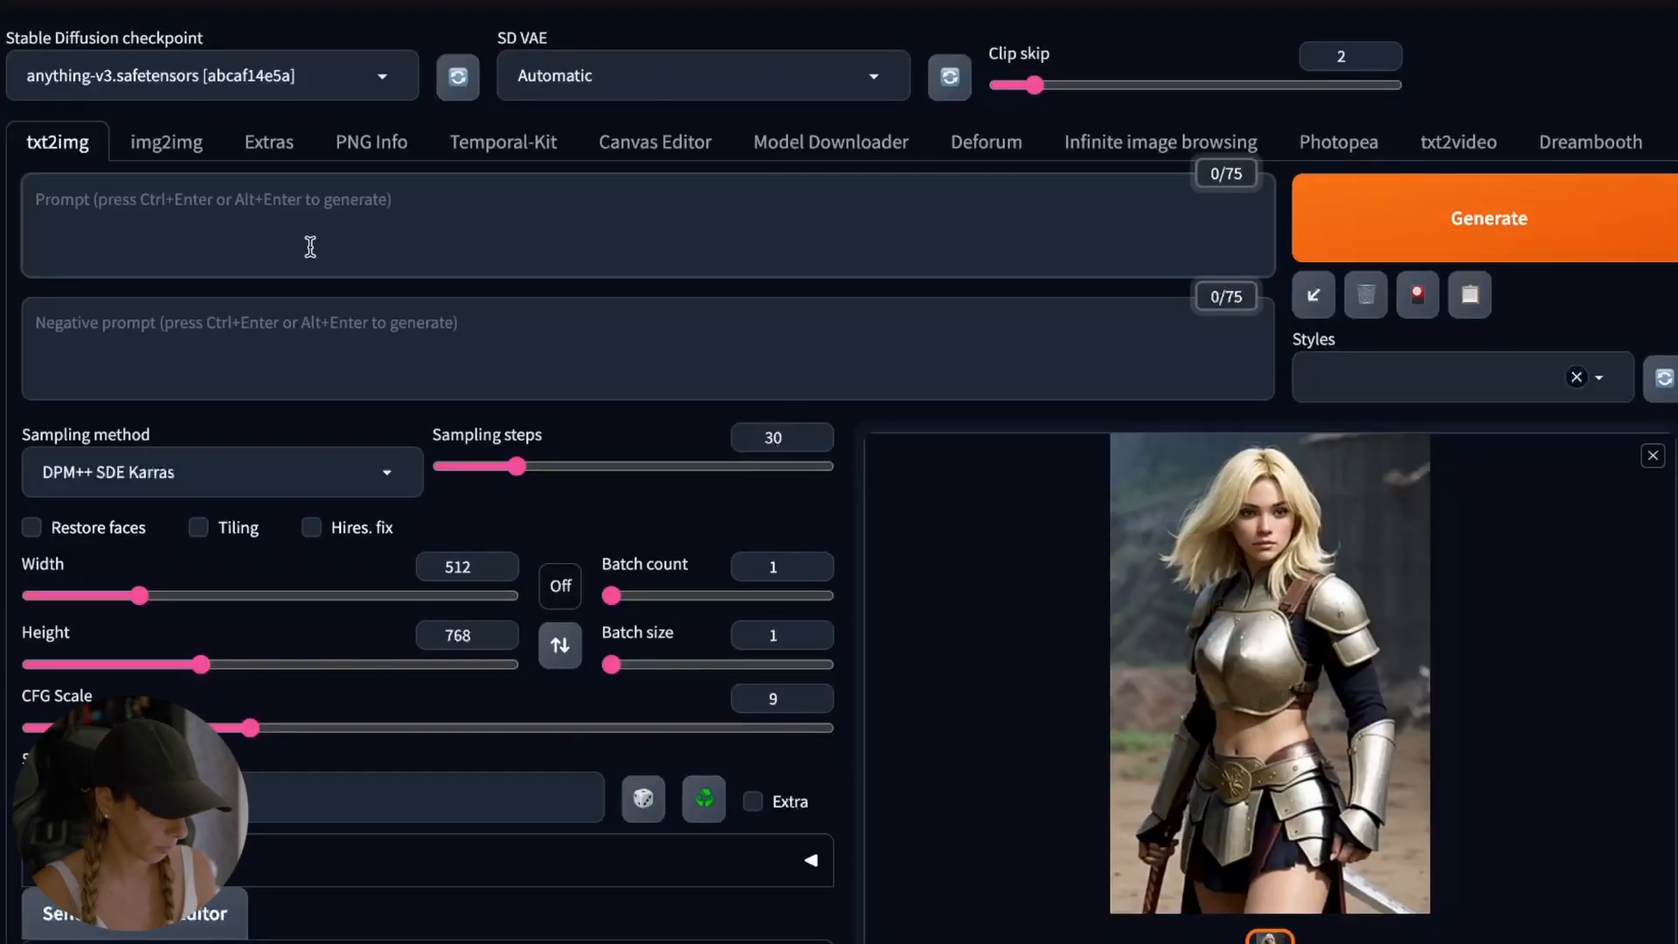
{"action": "key", "text": "ctrl+v"}
{"action": "left_click", "coordinate": [1313, 294]}
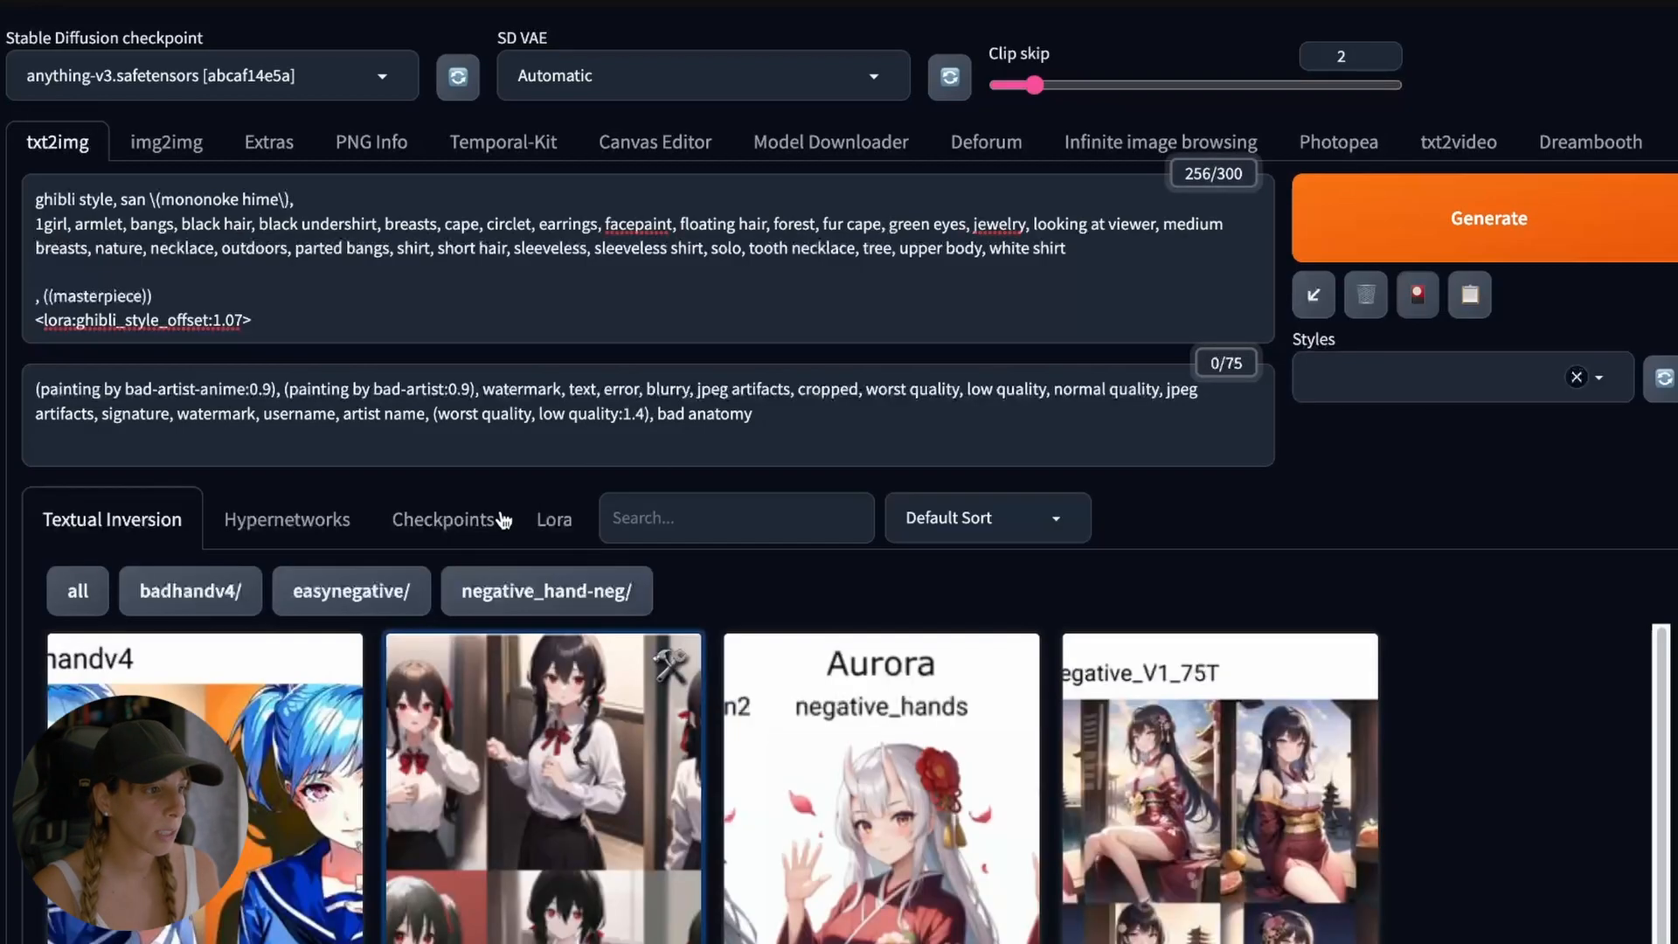
Filter the available Lora networks by ghibli_style_offset/, check the listed LoRA and close the extra networks view.
{"action": "left_click", "coordinate": [550, 515]}
{"action": "scroll", "coordinate": [709, 557], "scroll_direction": "down", "scroll_amount": 2}
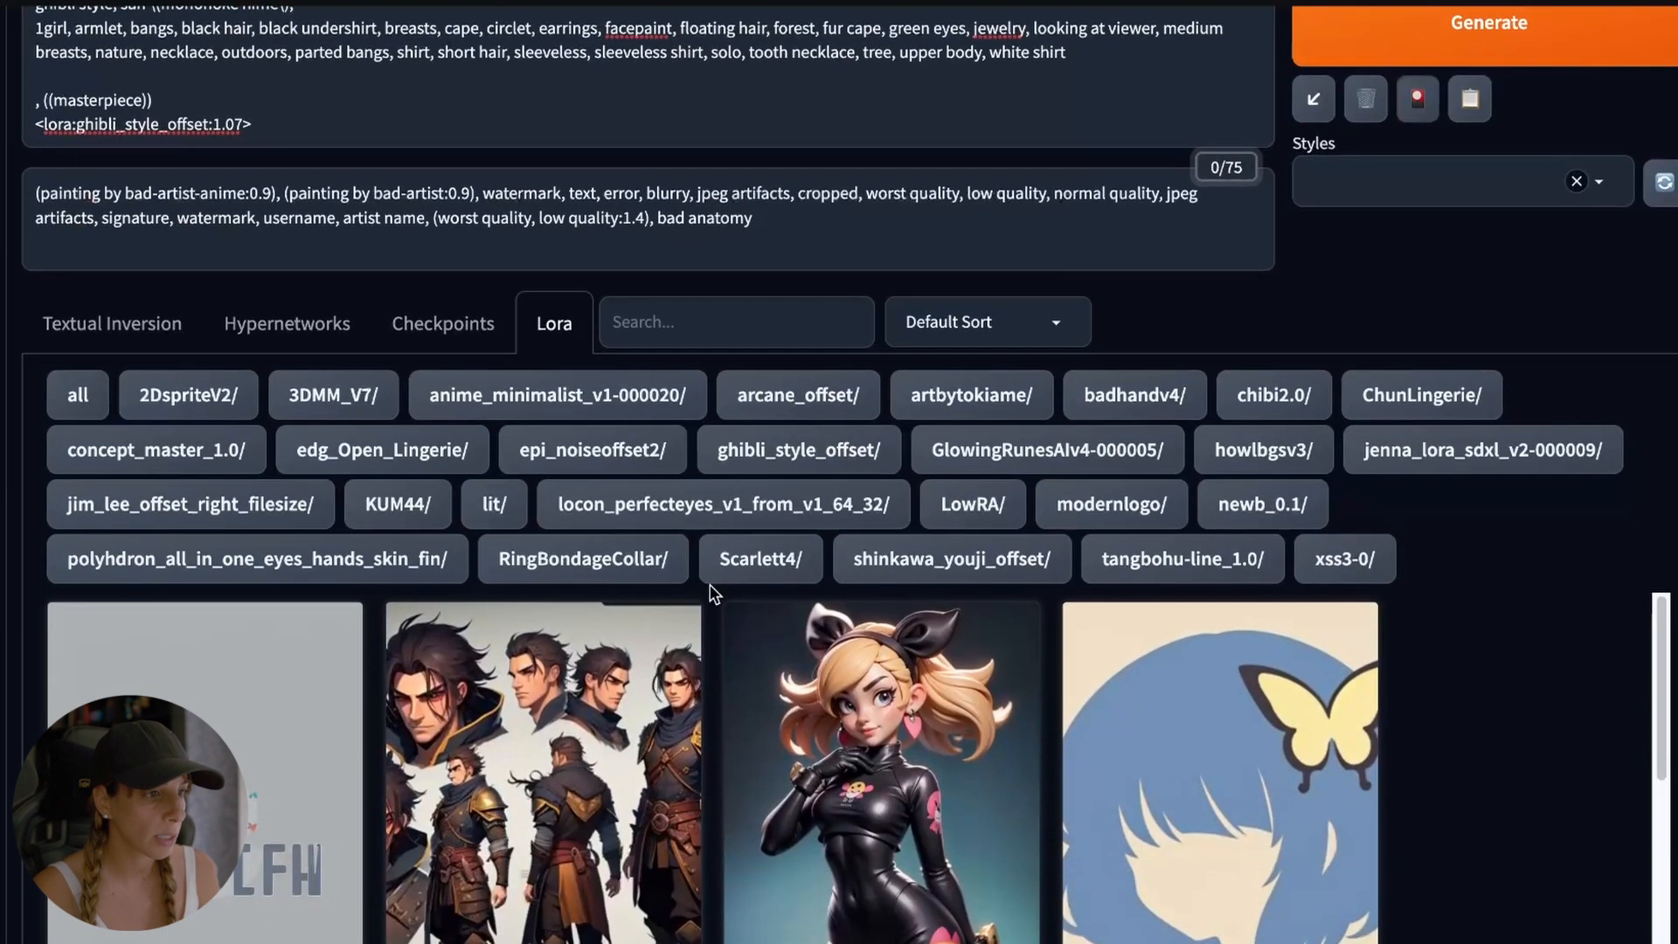
{"action": "left_click", "coordinate": [778, 463]}
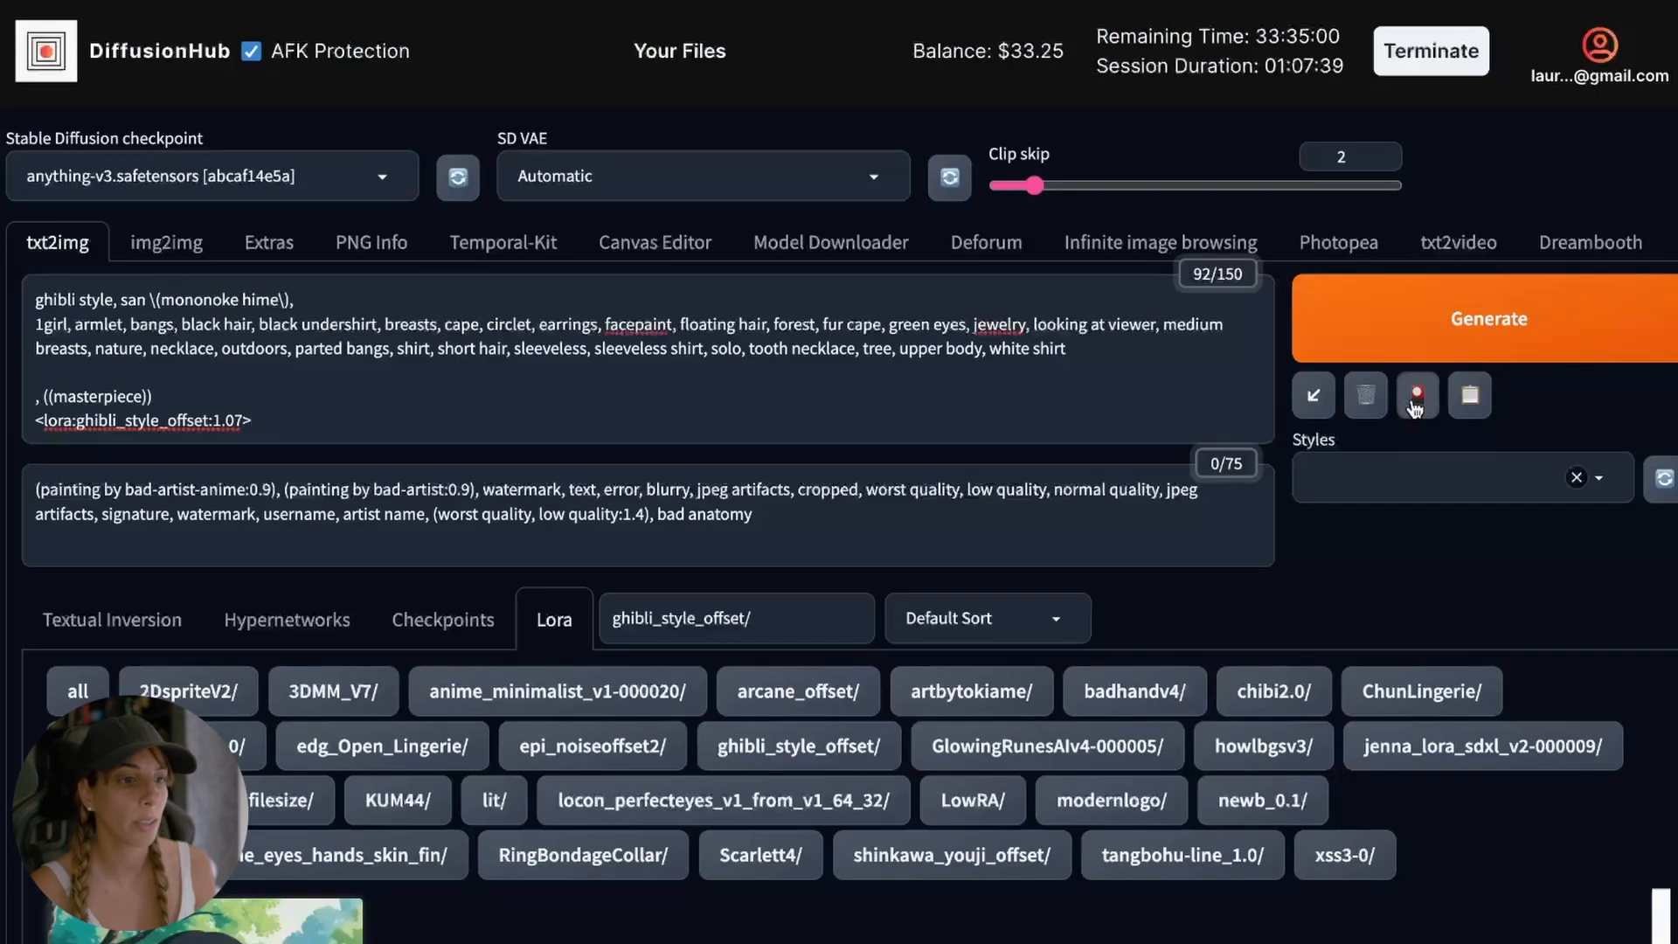
{"action": "left_click", "coordinate": [1416, 400]}
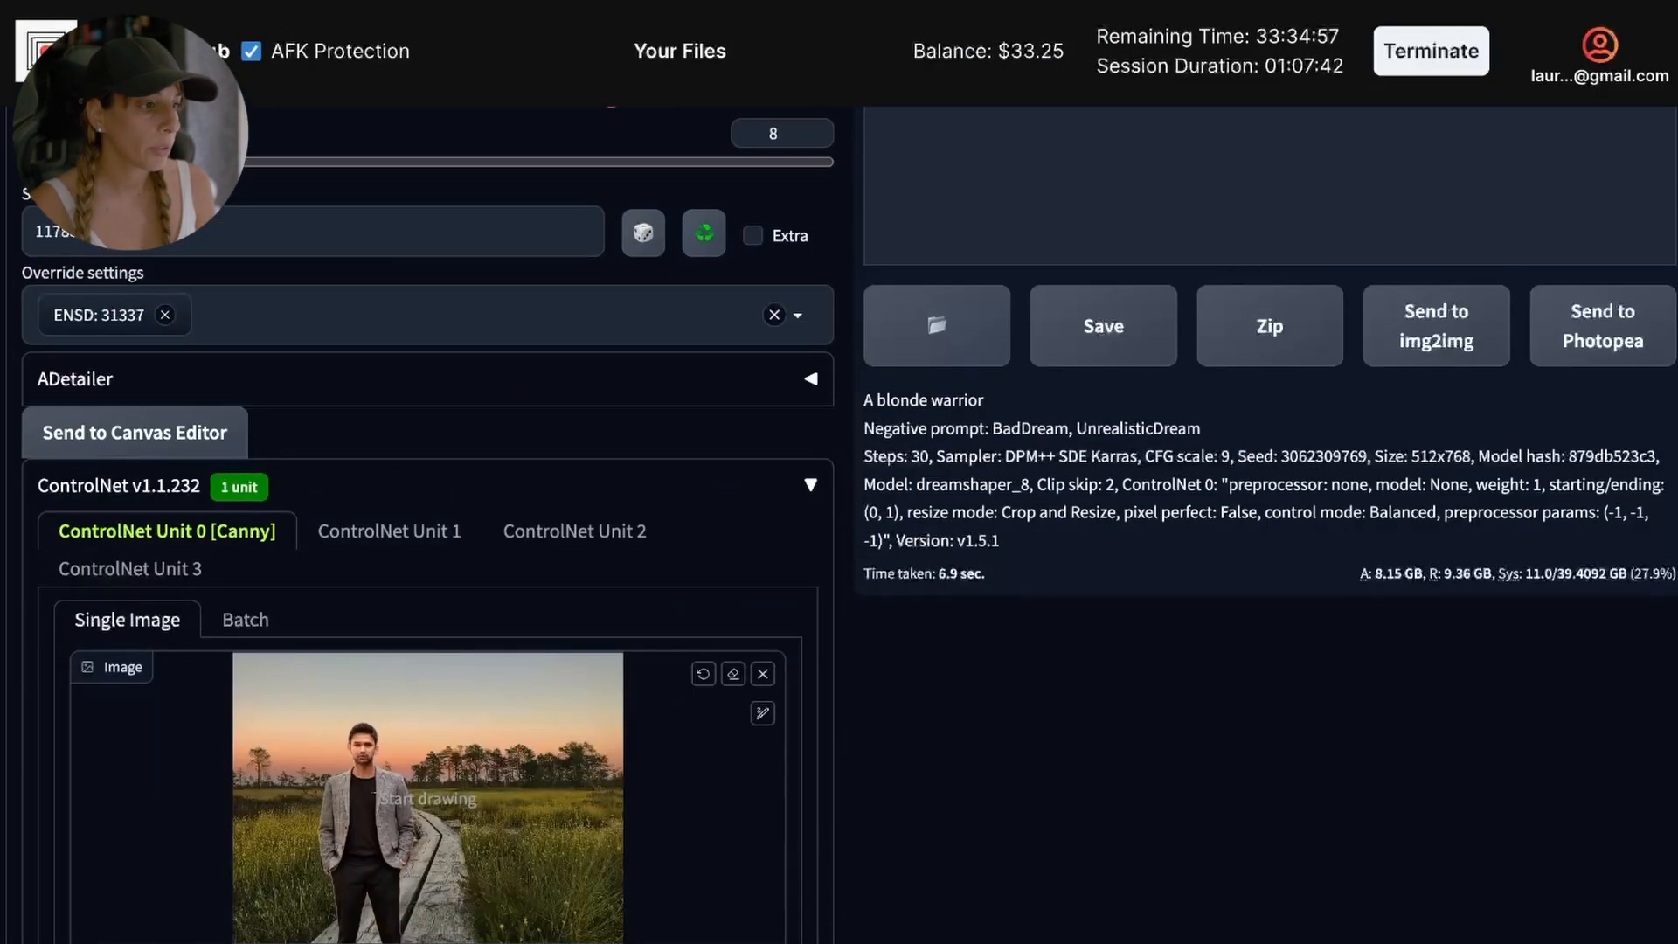
Check the ControlNet Unit 0 Canny settings, the boardwalk control image and the generation width and height.
{"action": "scroll", "coordinate": [839, 524], "scroll_direction": "down", "scroll_amount": 2}
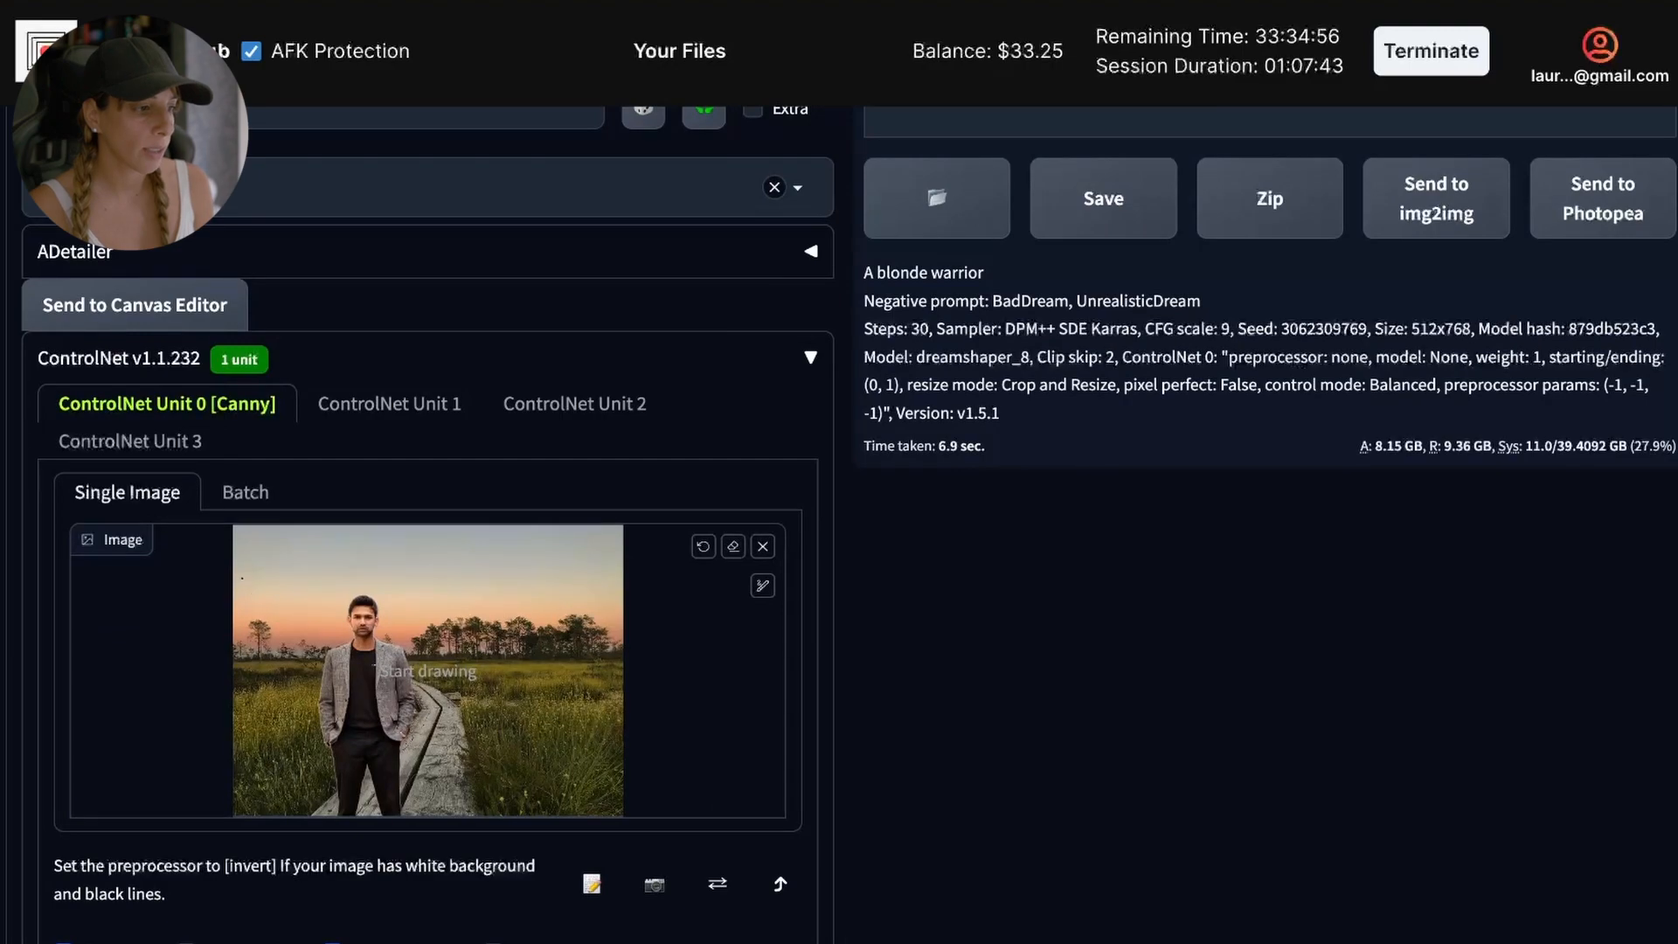
{"action": "scroll", "coordinate": [258, 585], "scroll_direction": "down", "scroll_amount": 3}
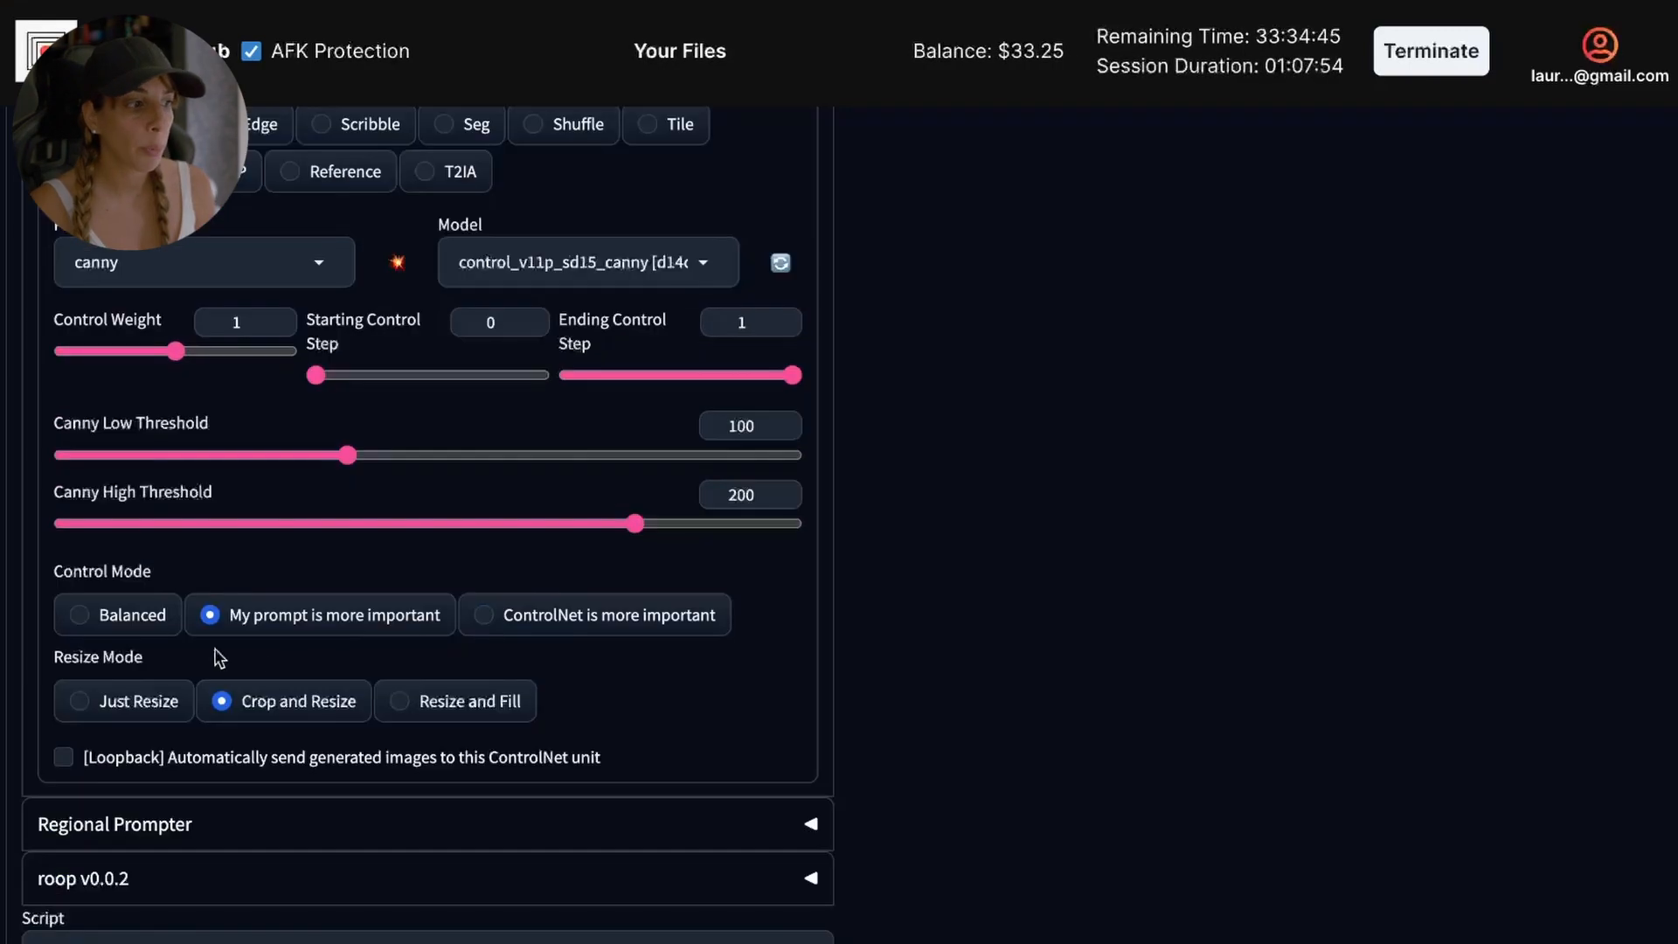
{"action": "scroll", "coordinate": [1408, 414], "scroll_direction": "up", "scroll_amount": 10}
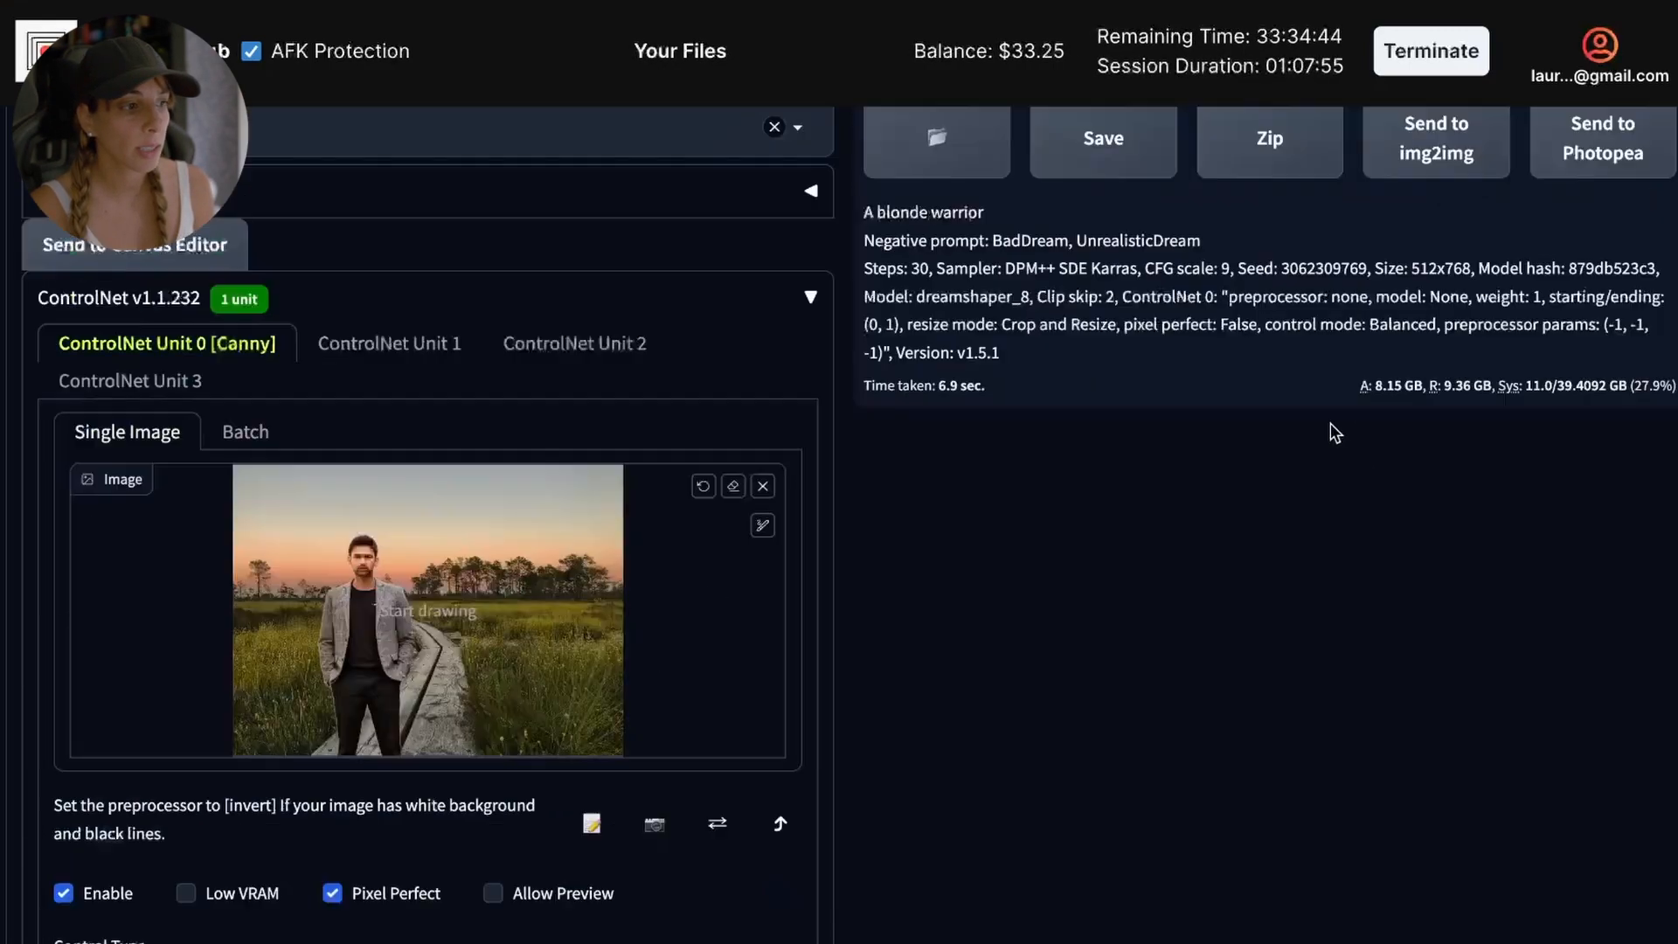
{"action": "scroll", "coordinate": [1302, 448], "scroll_direction": "up", "scroll_amount": 4}
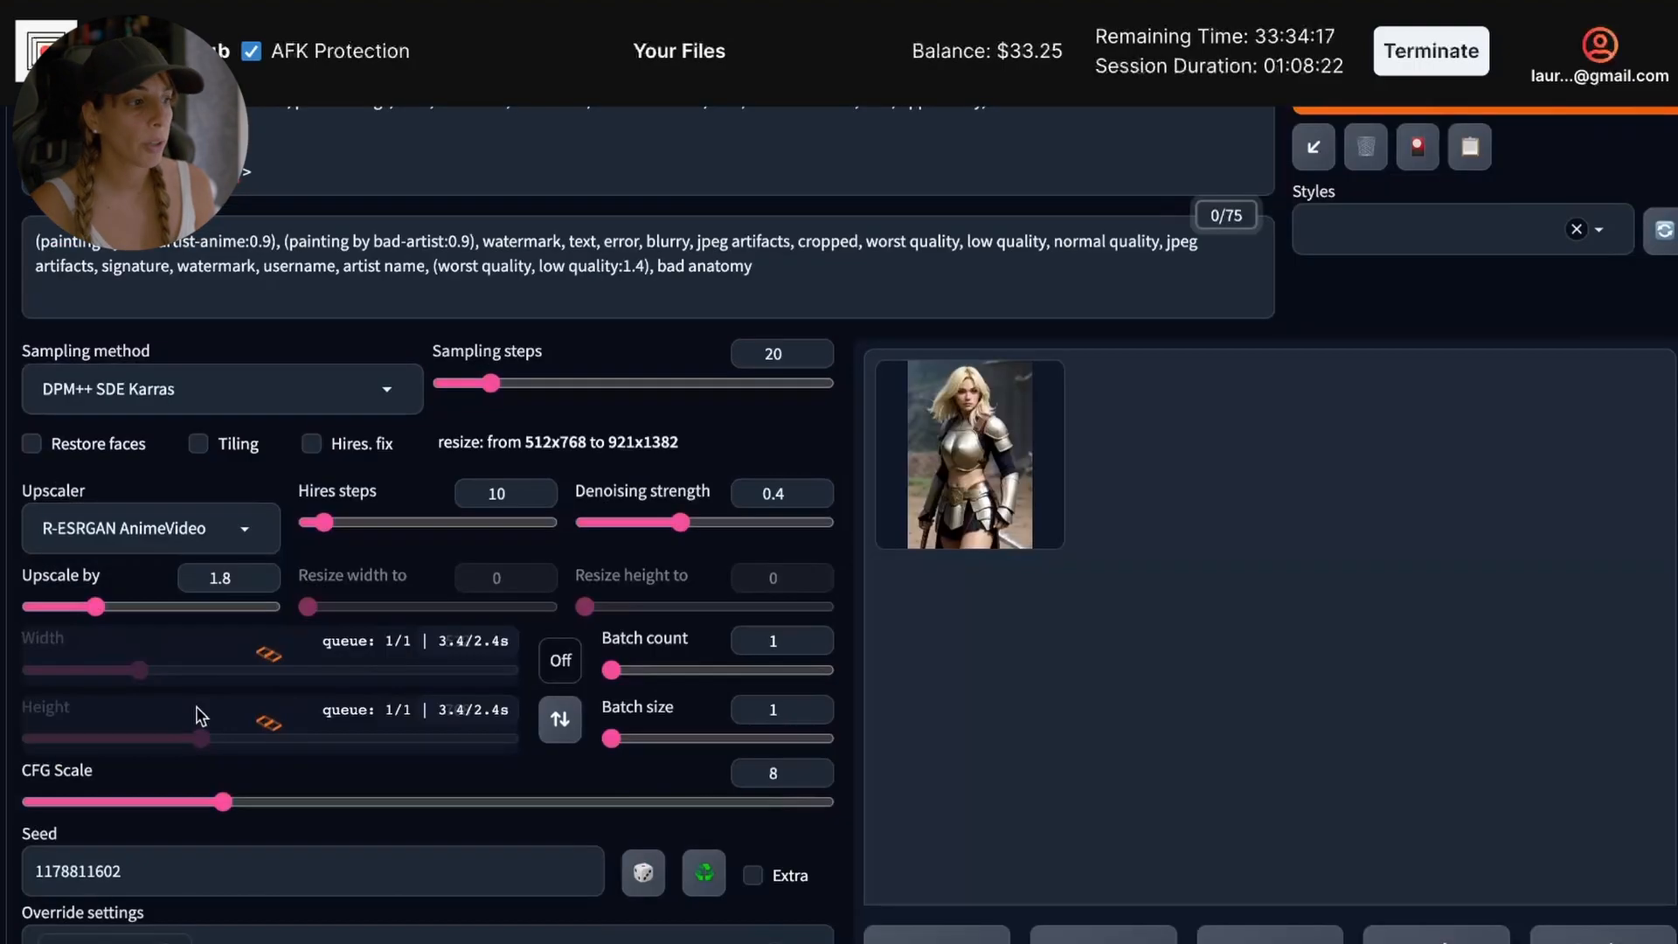
{"action": "scroll", "coordinate": [341, 703], "scroll_direction": "down", "scroll_amount": 9}
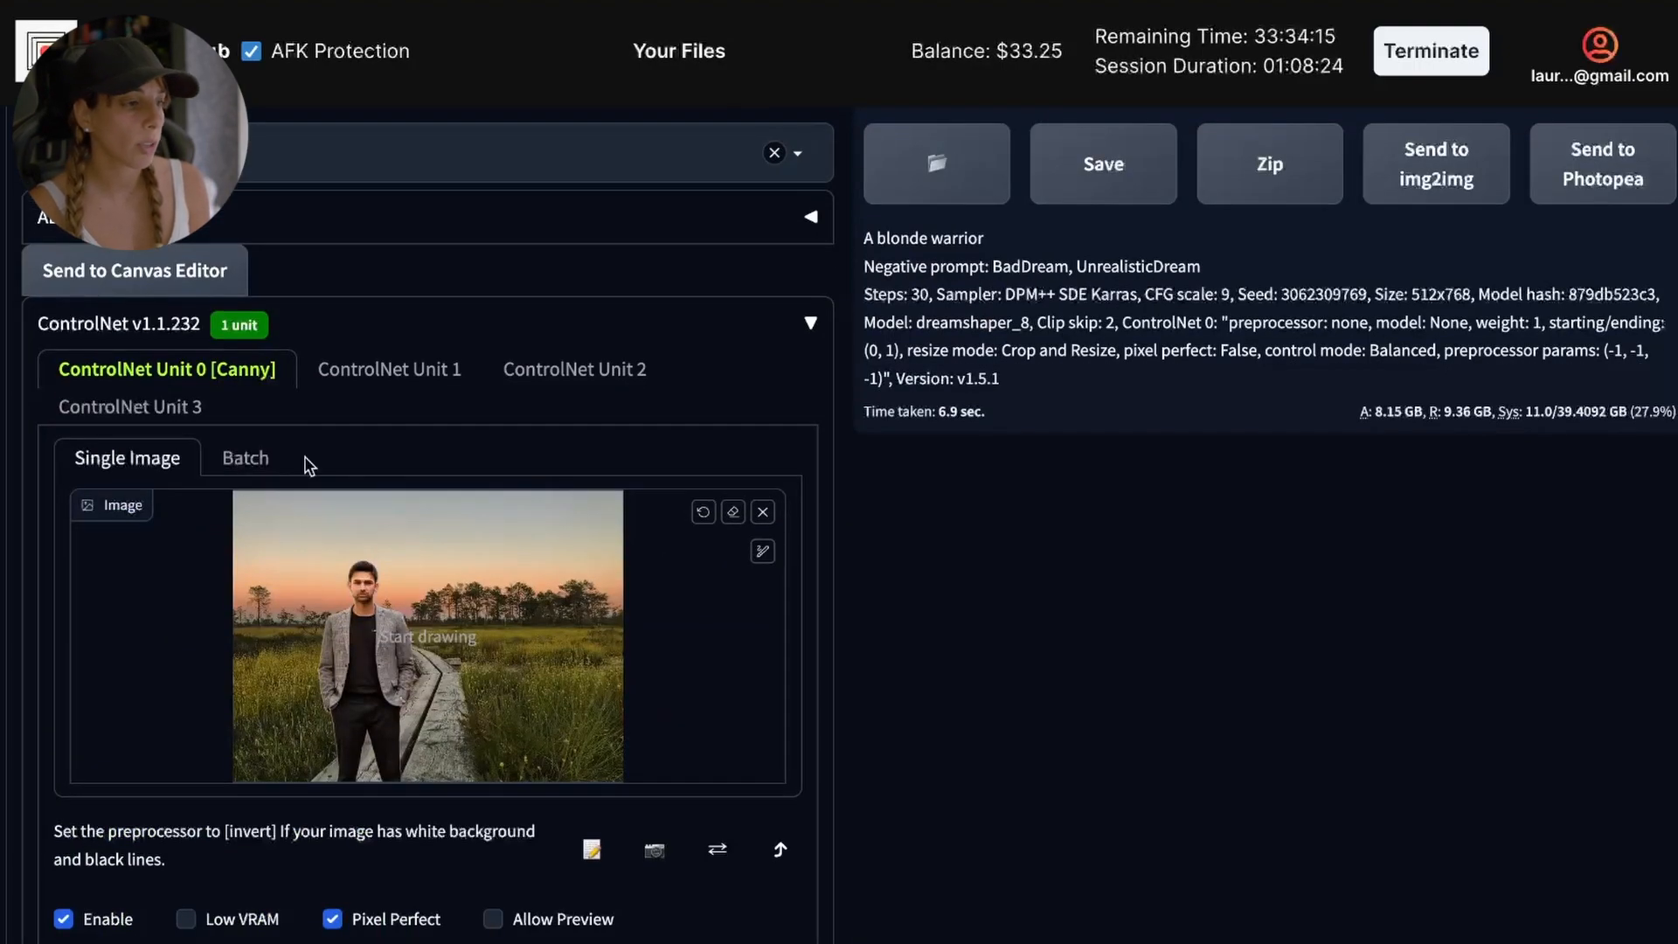
{"action": "scroll", "coordinate": [311, 465], "scroll_direction": "up", "scroll_amount": 5}
{"action": "scroll", "coordinate": [267, 553], "scroll_direction": "up", "scroll_amount": 2}
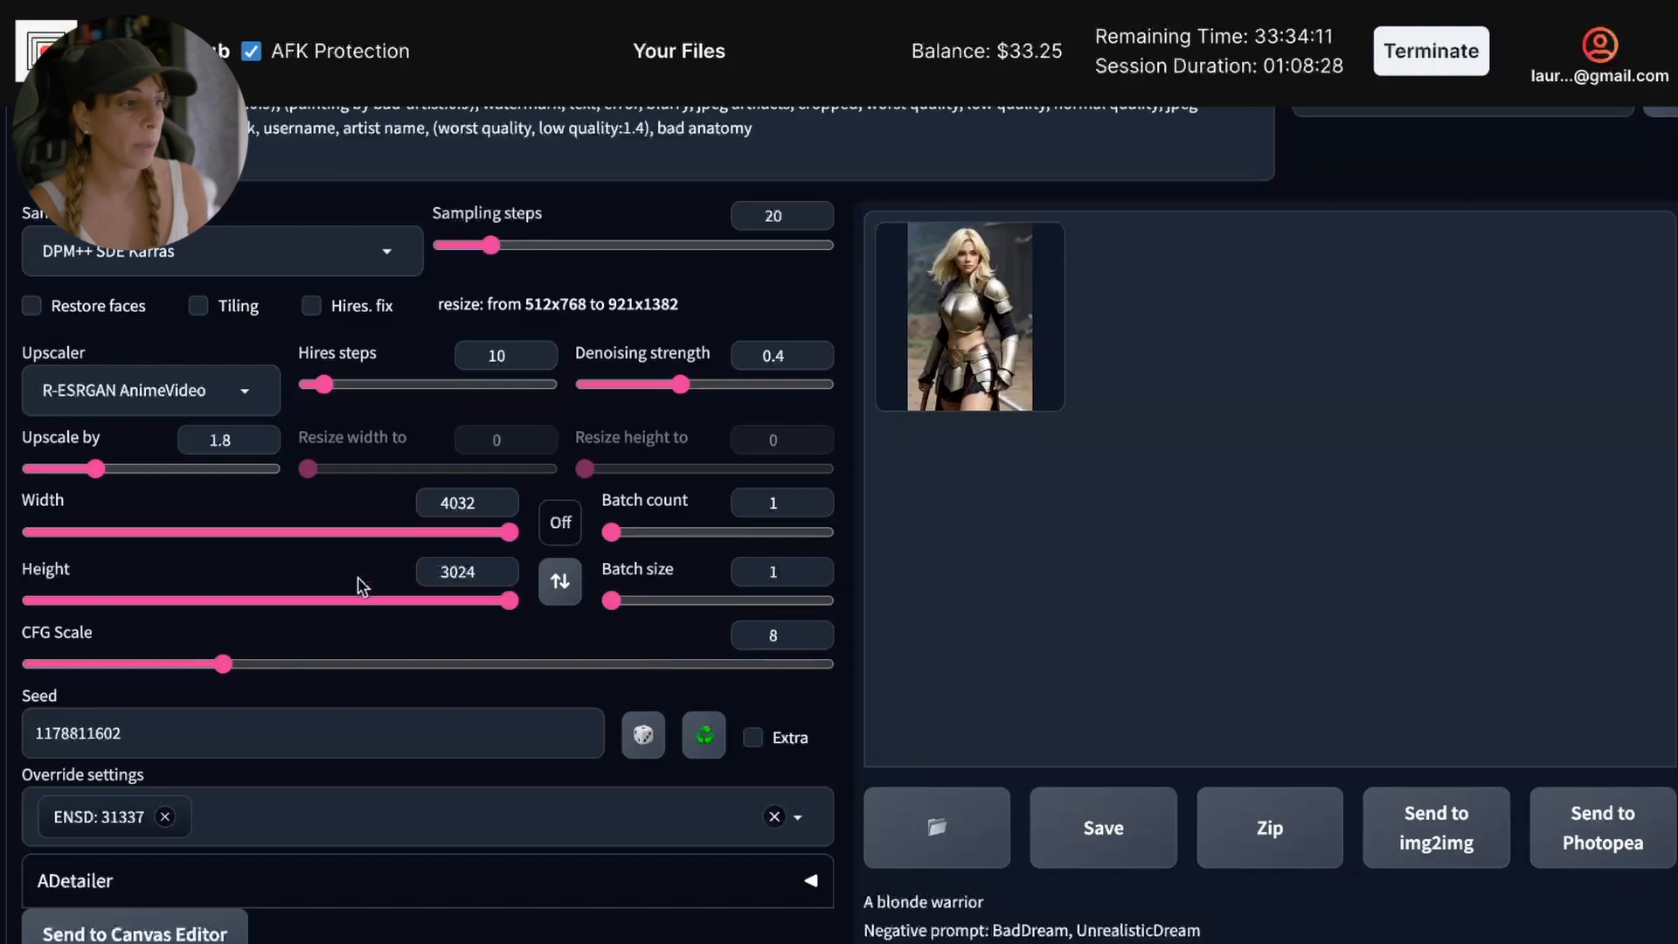
Set the image width to 1056 and the height to 800, and replace the seed value.
{"action": "left_click_drag", "start_coordinate": [371, 531], "coordinate": [270, 531]}
{"action": "left_click_drag", "start_coordinate": [500, 603], "coordinate": [210, 592]}
{"action": "scroll", "coordinate": [1039, 603], "scroll_direction": "up", "scroll_amount": 2}
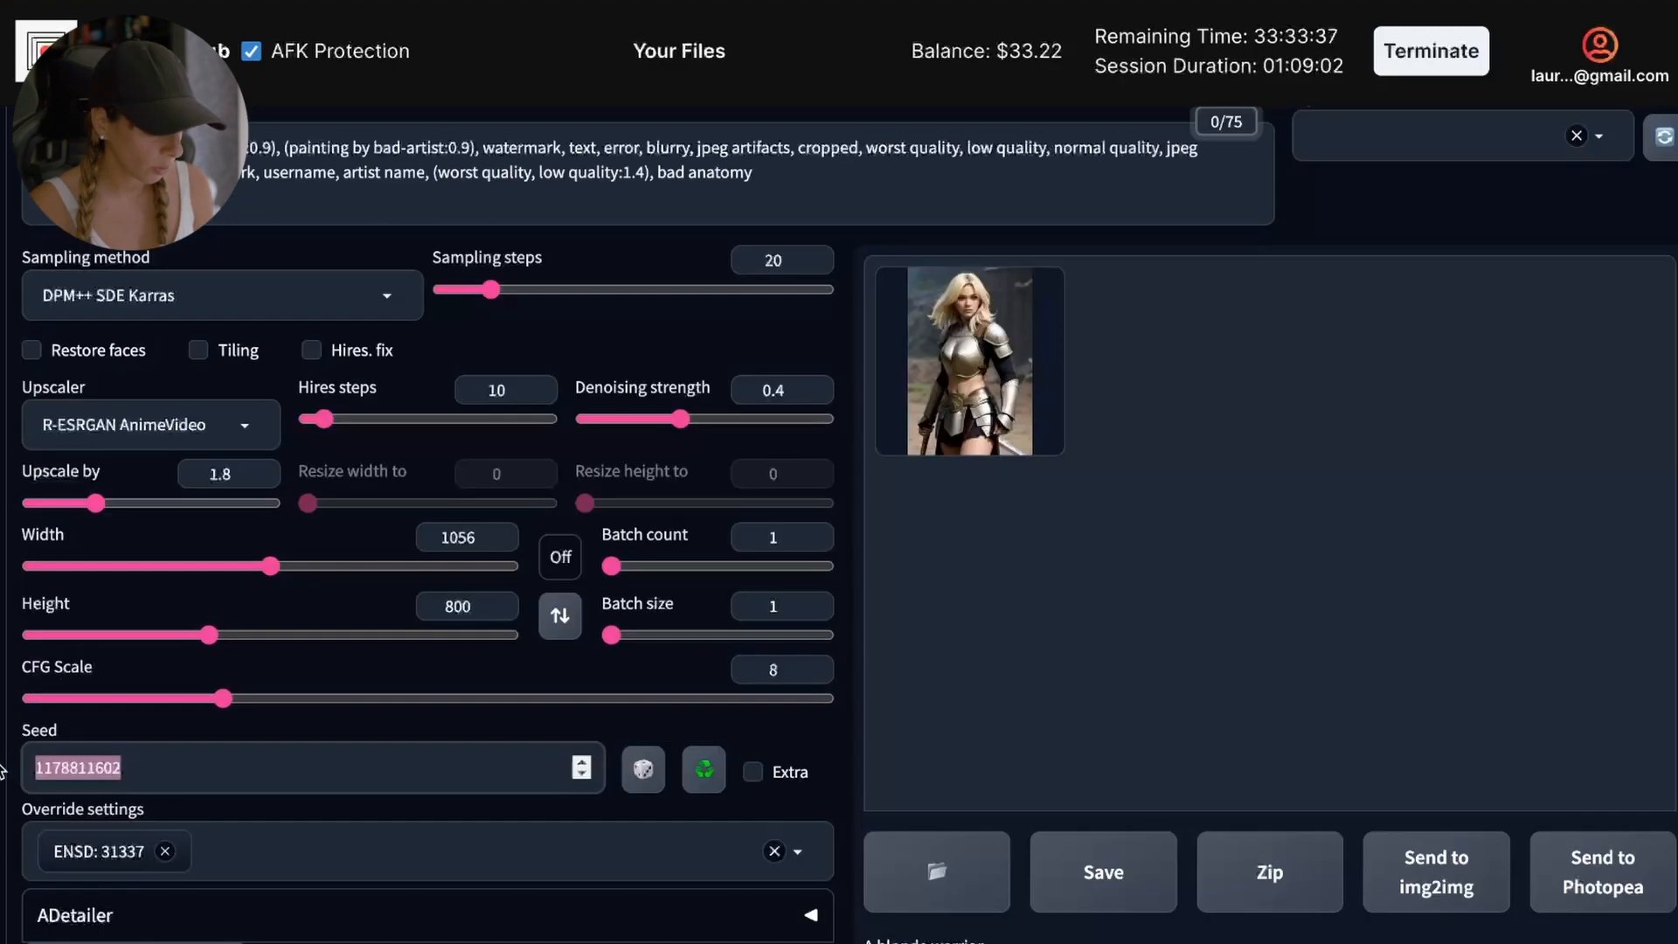
{"action": "key", "text": "ctrl+v"}
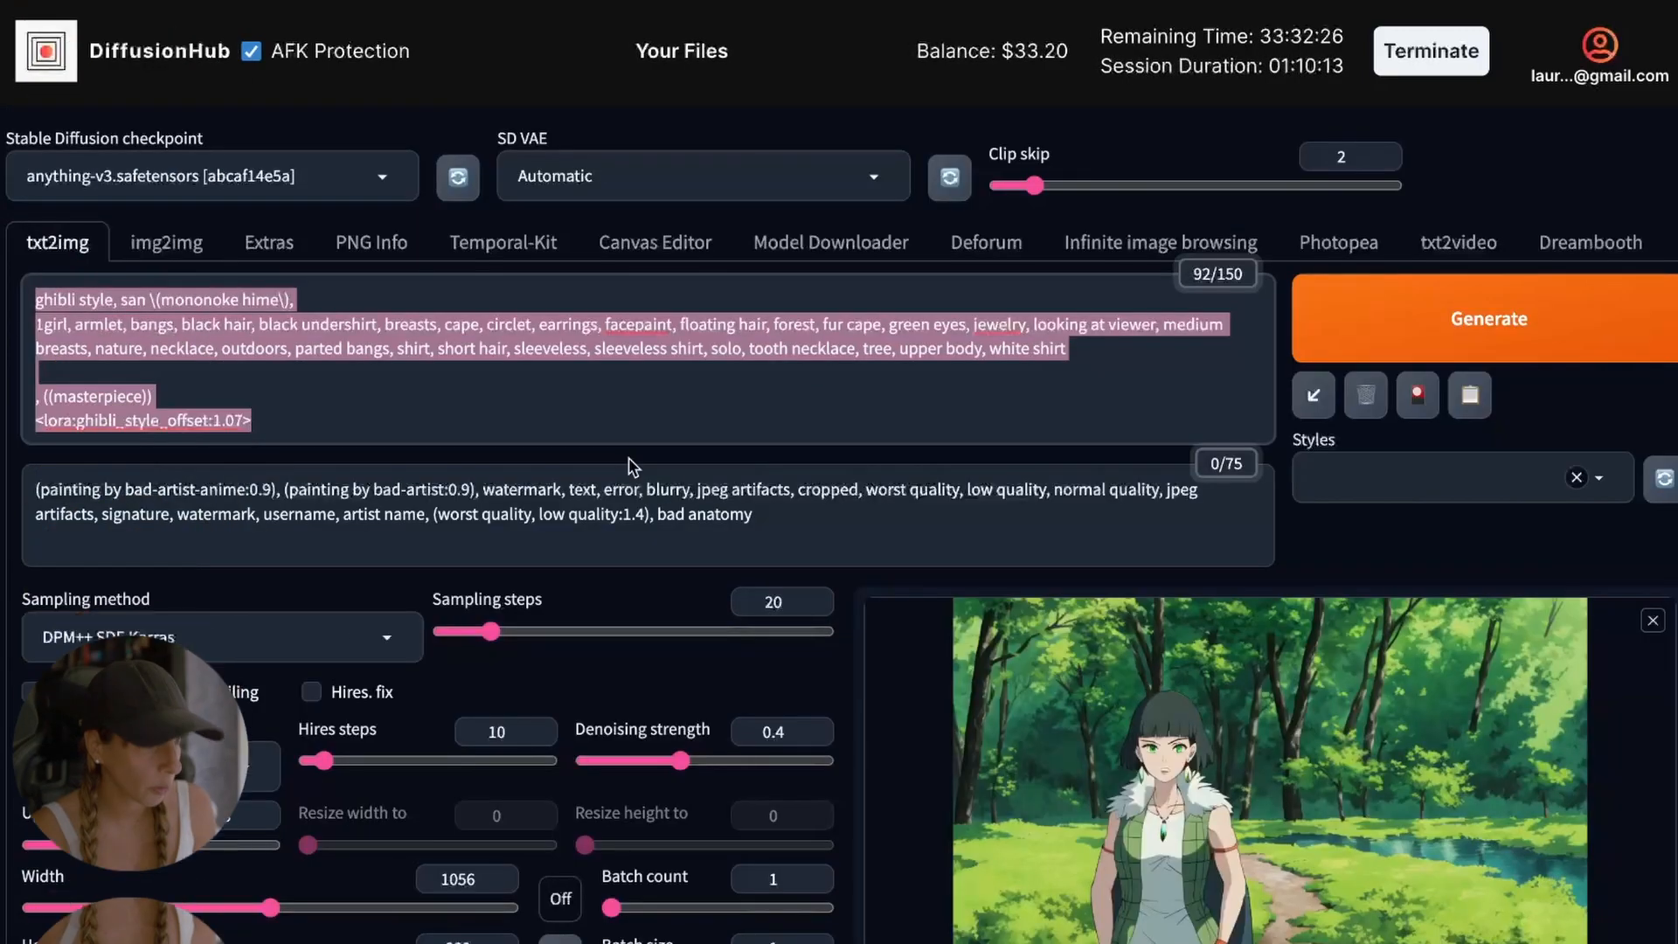
Replace the prompt with the shorter ghibli style 1boy forest description, keeping ((masterpiece)) and <lora:ghibli_style_offset:1.07>, and generate the image.
{"action": "type", "text": "ghibli style 1boy, armlet, black undershirt, breasts, floating hair, forest, fur cape, jewelry, looking at viewer, nature, necklace, outdoors, tree , ((masterpiece)) <lora:ghibli_style_offset:1.07>"}
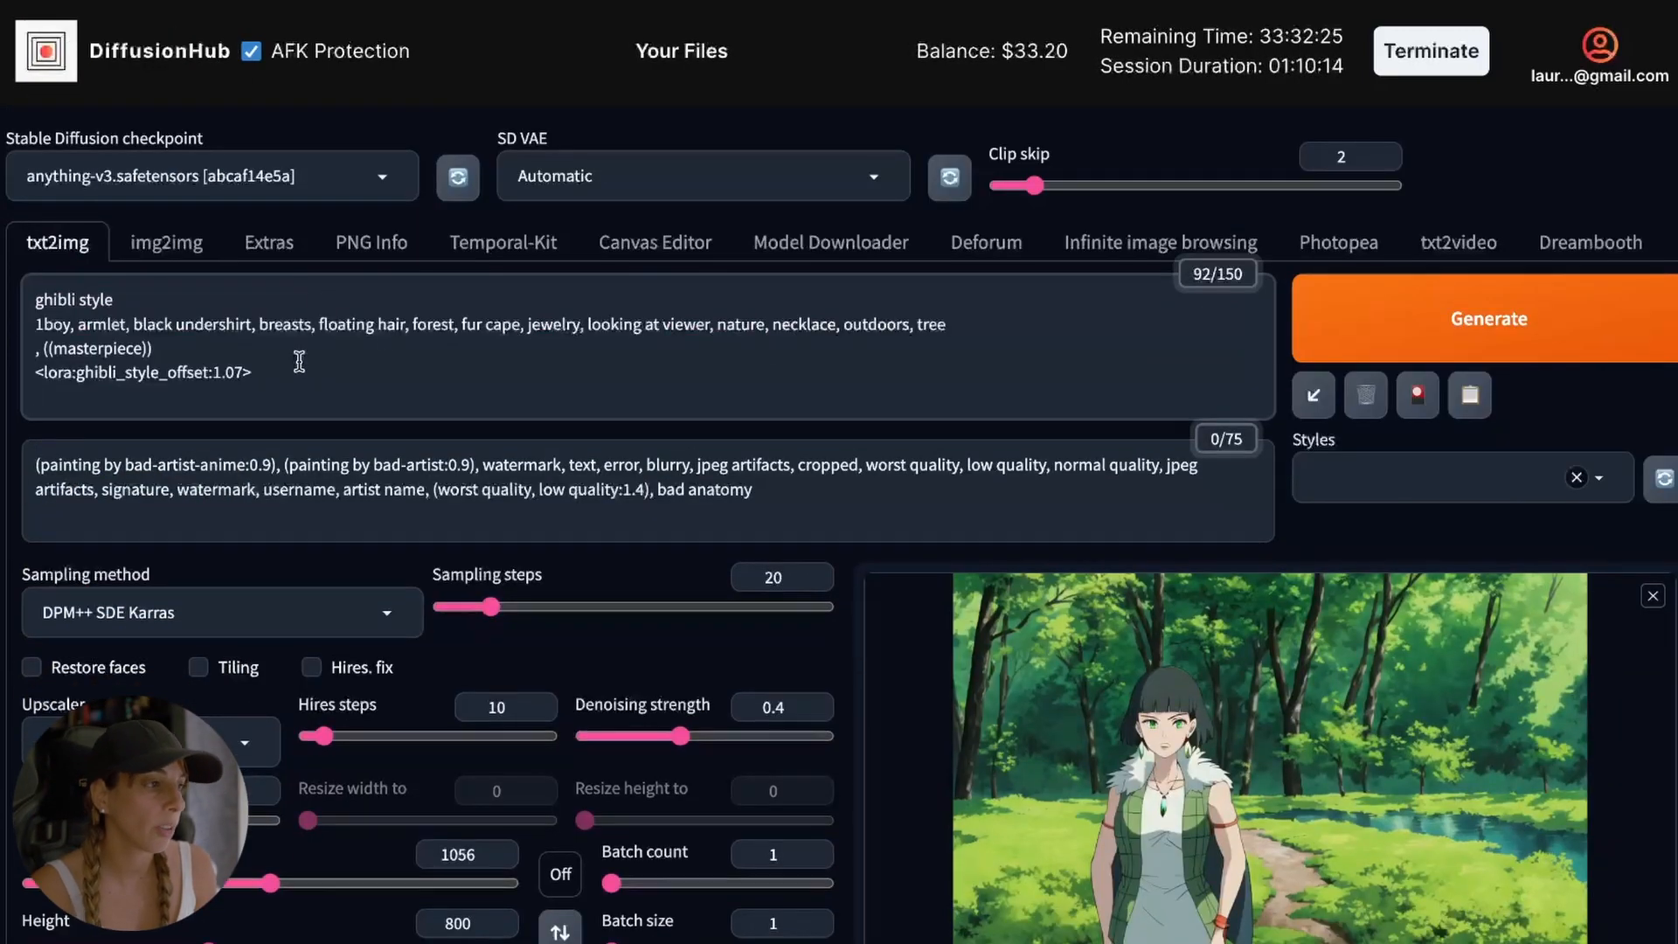
{"action": "key", "text": "BackSpace"}
{"action": "left_click", "coordinate": [110, 323]}
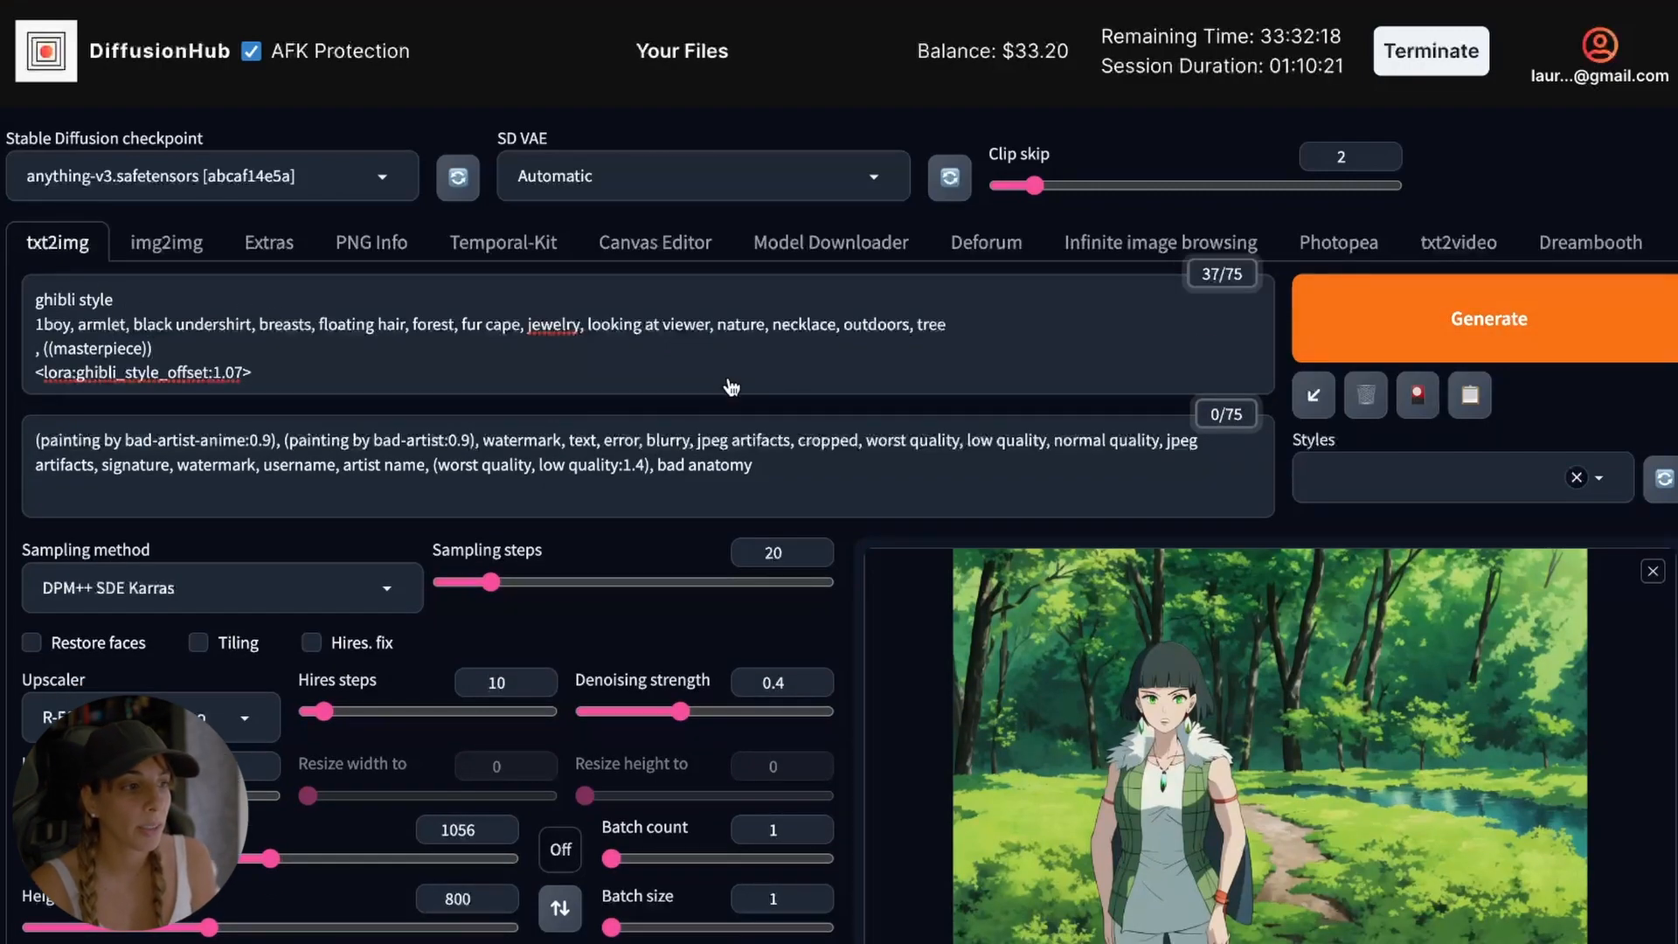
{"action": "key", "text": "ctrl+Return"}
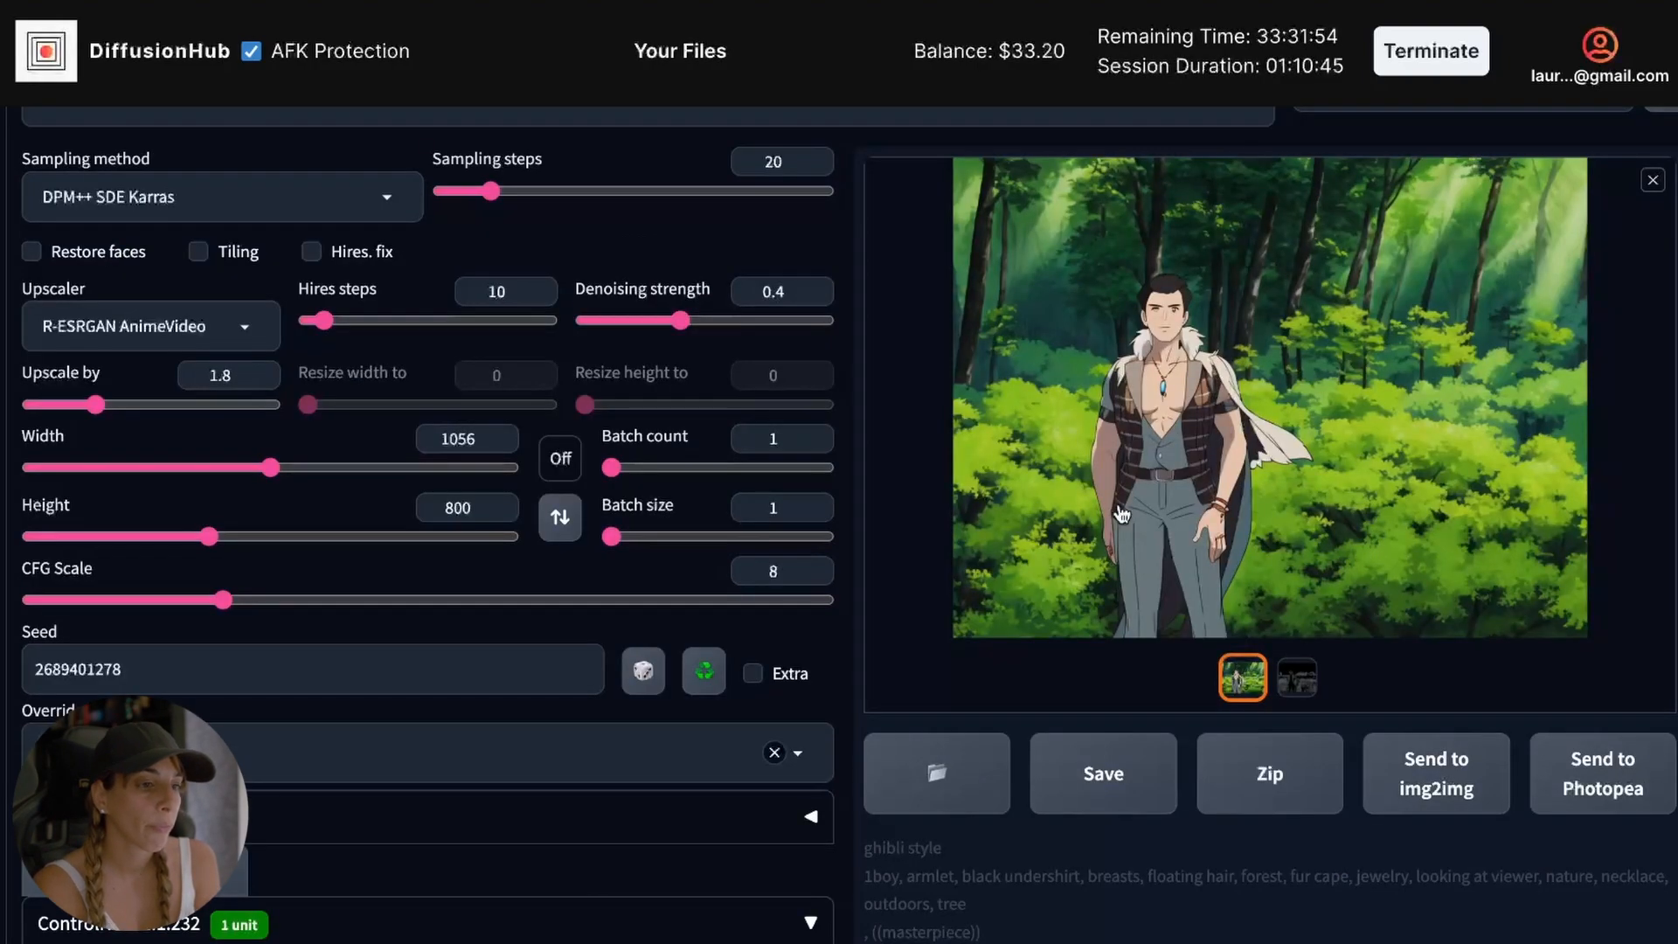
{"action": "scroll", "coordinate": [1121, 513], "scroll_direction": "up", "scroll_amount": 1}
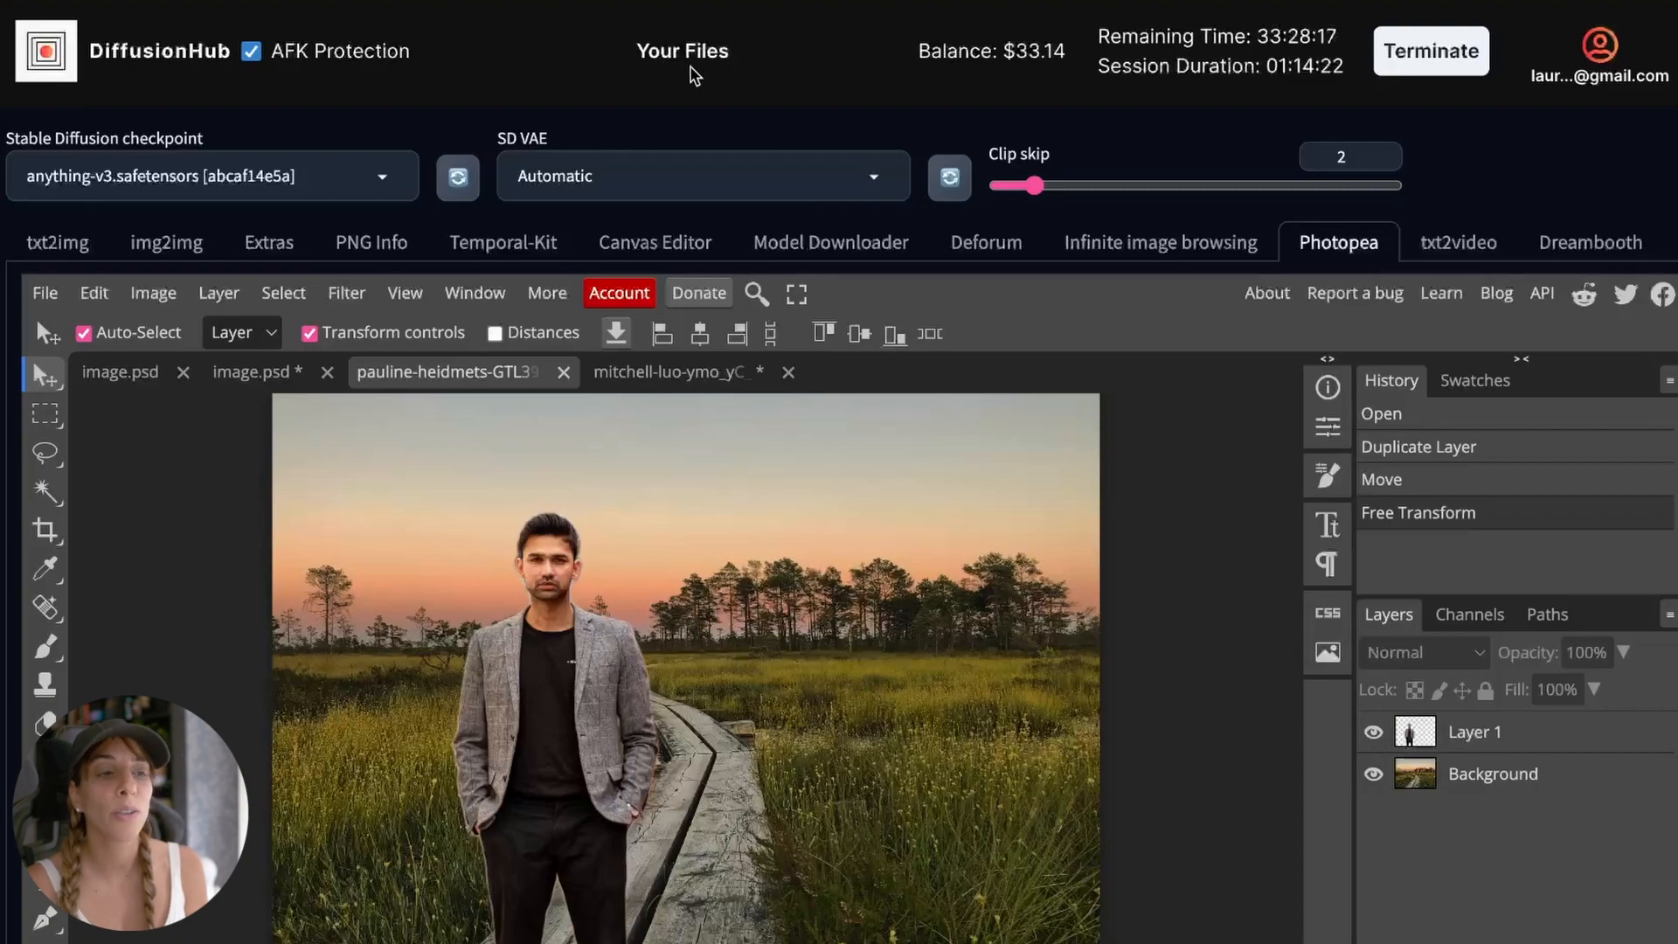
Open the DiffusionHub file storage and look through the generated pictures in the txt2img-images folder.
{"action": "left_click", "coordinate": [712, 52]}
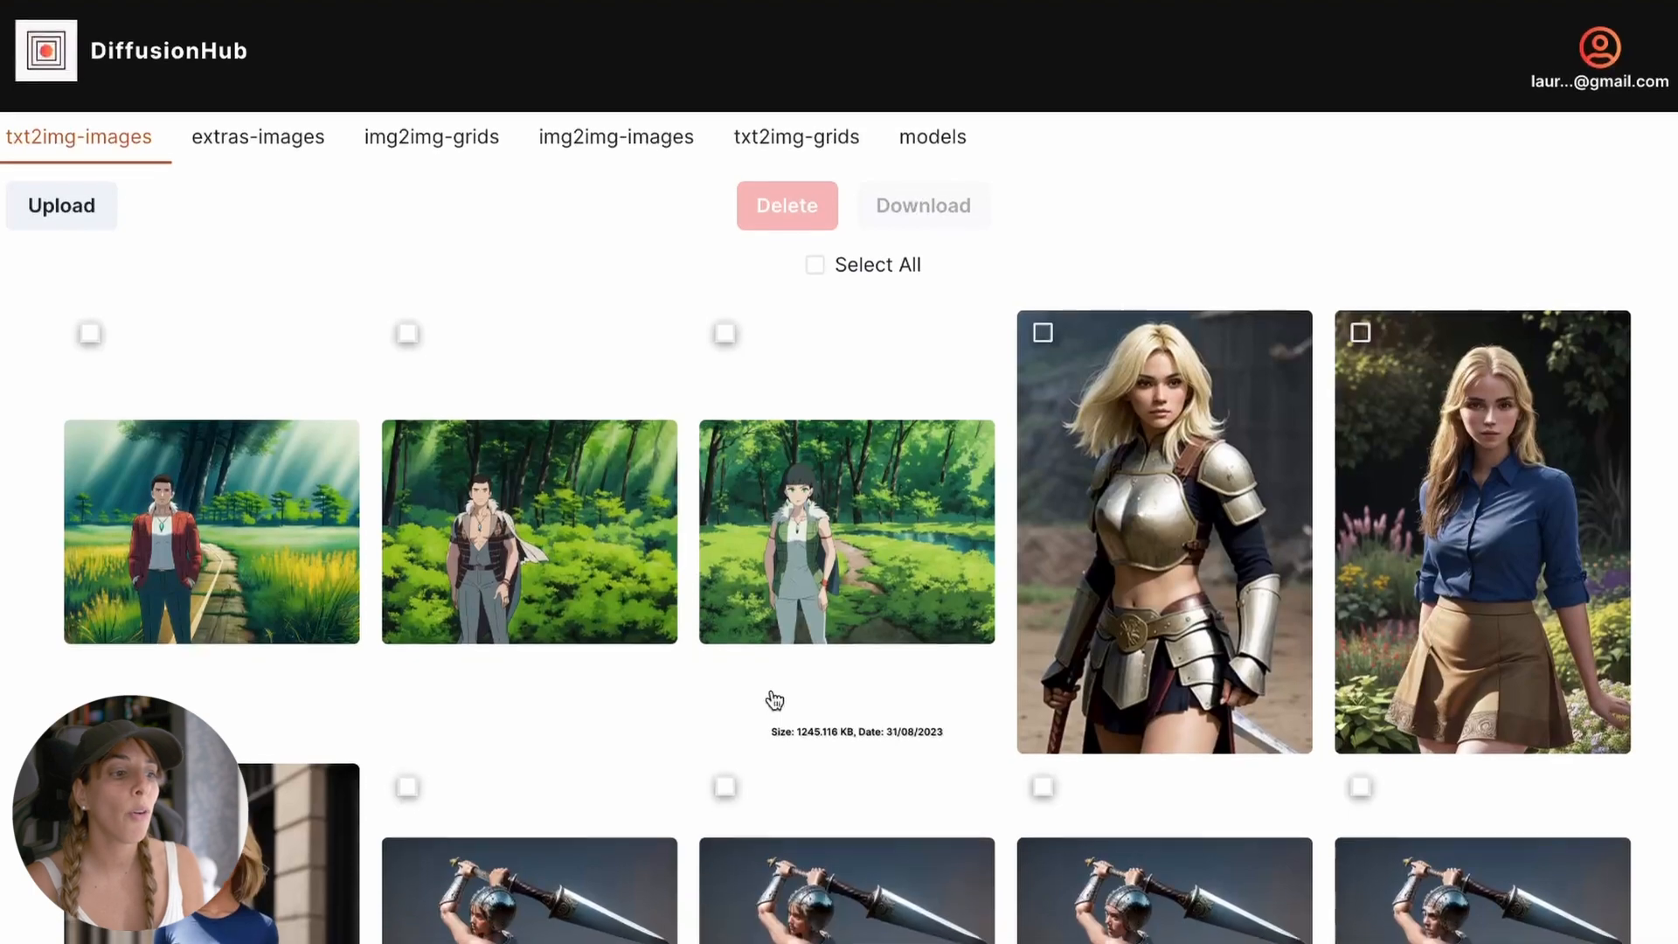
{"action": "scroll", "coordinate": [774, 699], "scroll_direction": "down", "scroll_amount": 2}
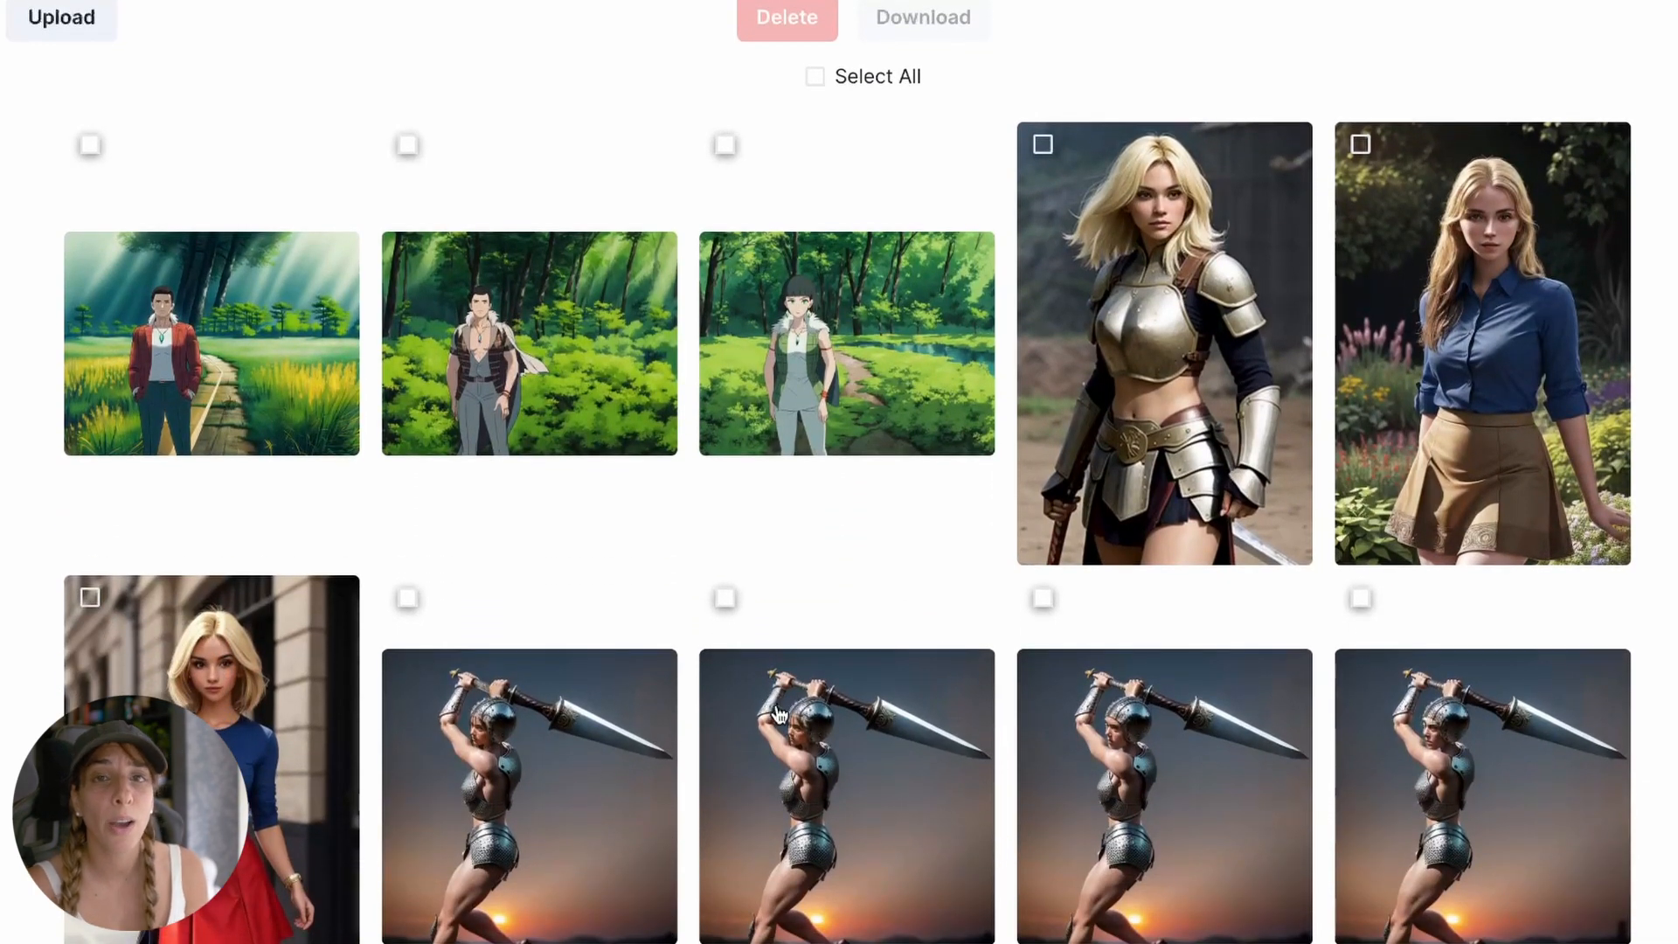
{"action": "scroll", "coordinate": [776, 715], "scroll_direction": "up", "scroll_amount": 2}
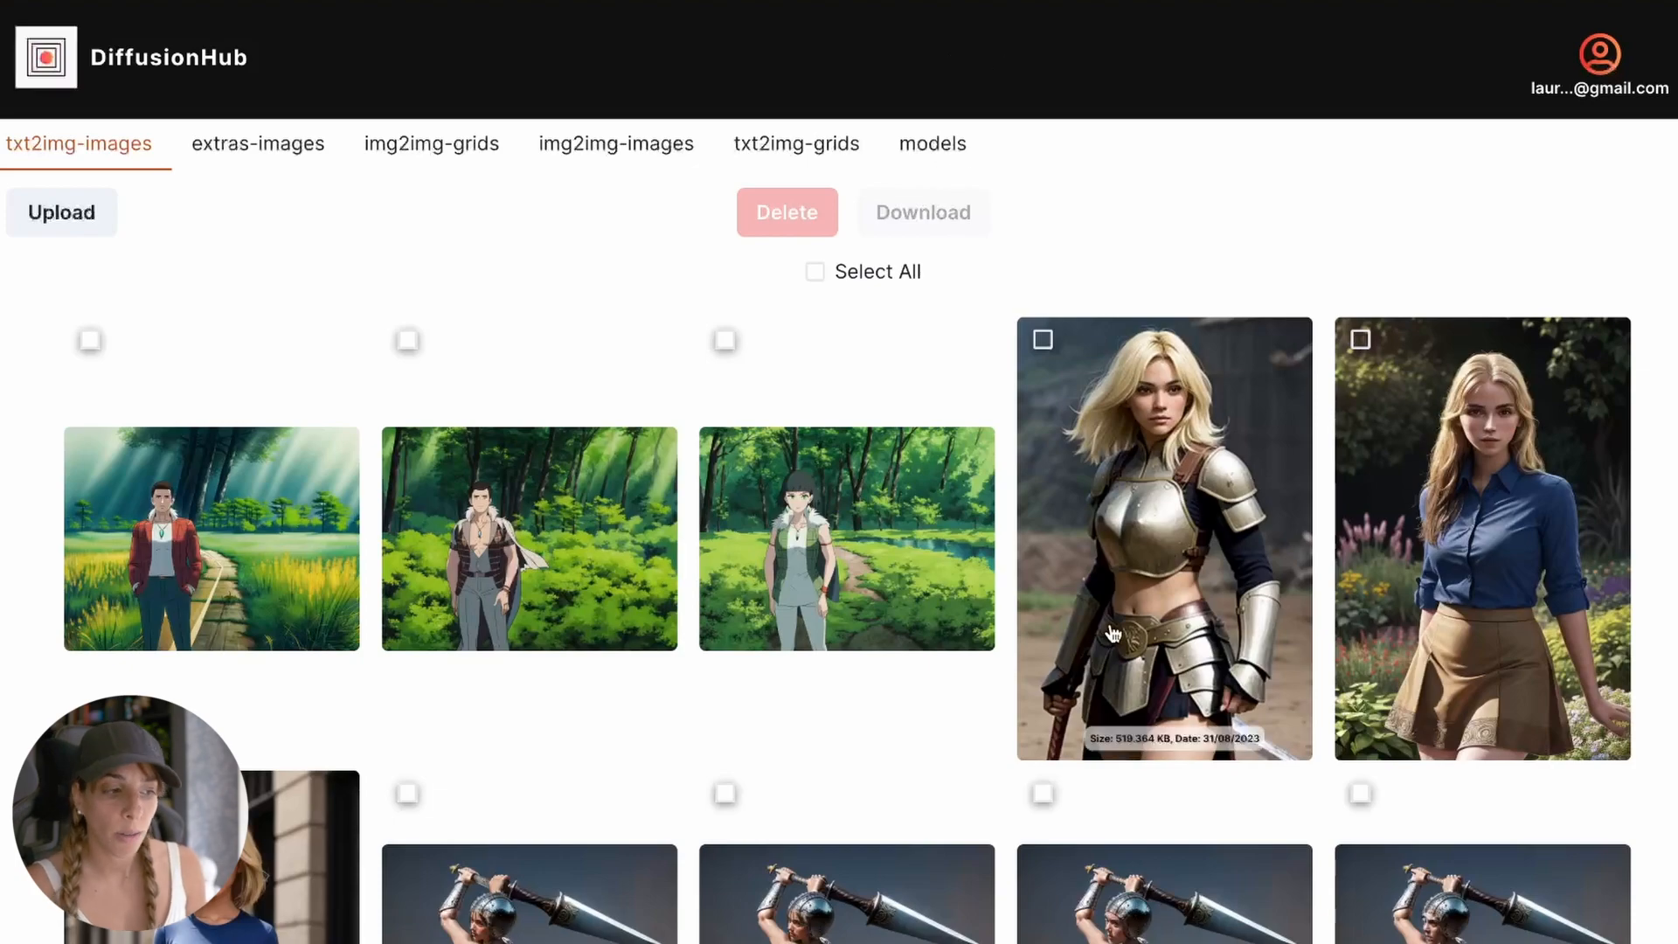
{"action": "scroll", "coordinate": [1154, 630], "scroll_direction": "down", "scroll_amount": 1}
Select the second and third Ghibli-style forest images in the txt2img-images folder.
{"action": "left_click", "coordinate": [725, 264]}
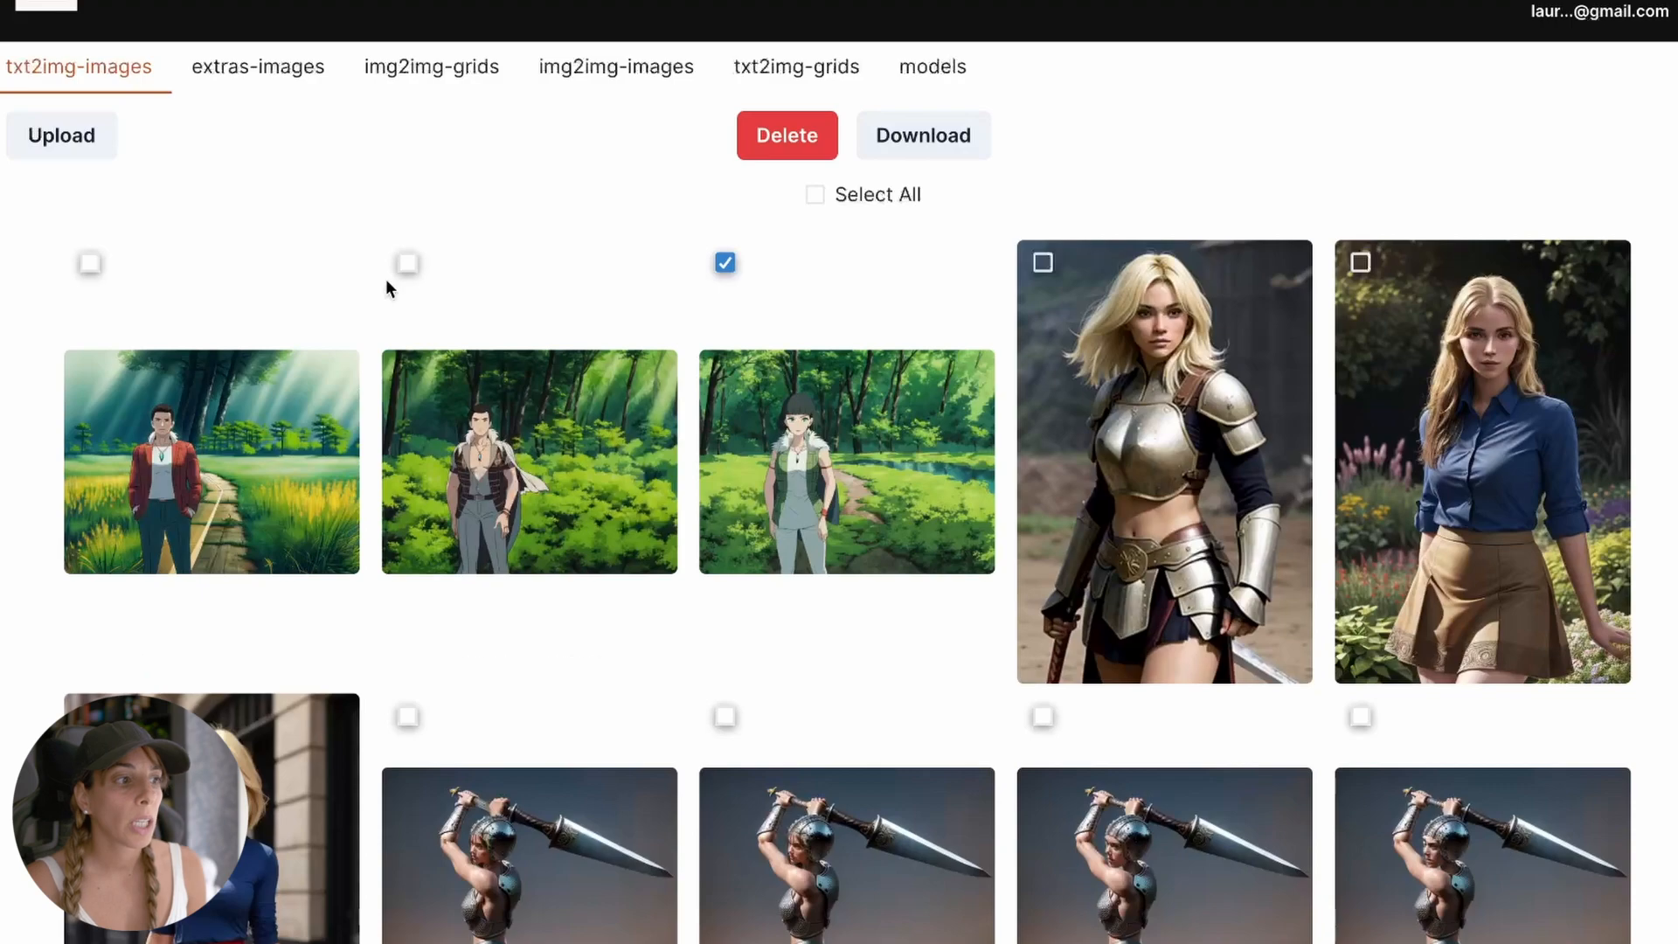
{"action": "left_click", "coordinate": [407, 263]}
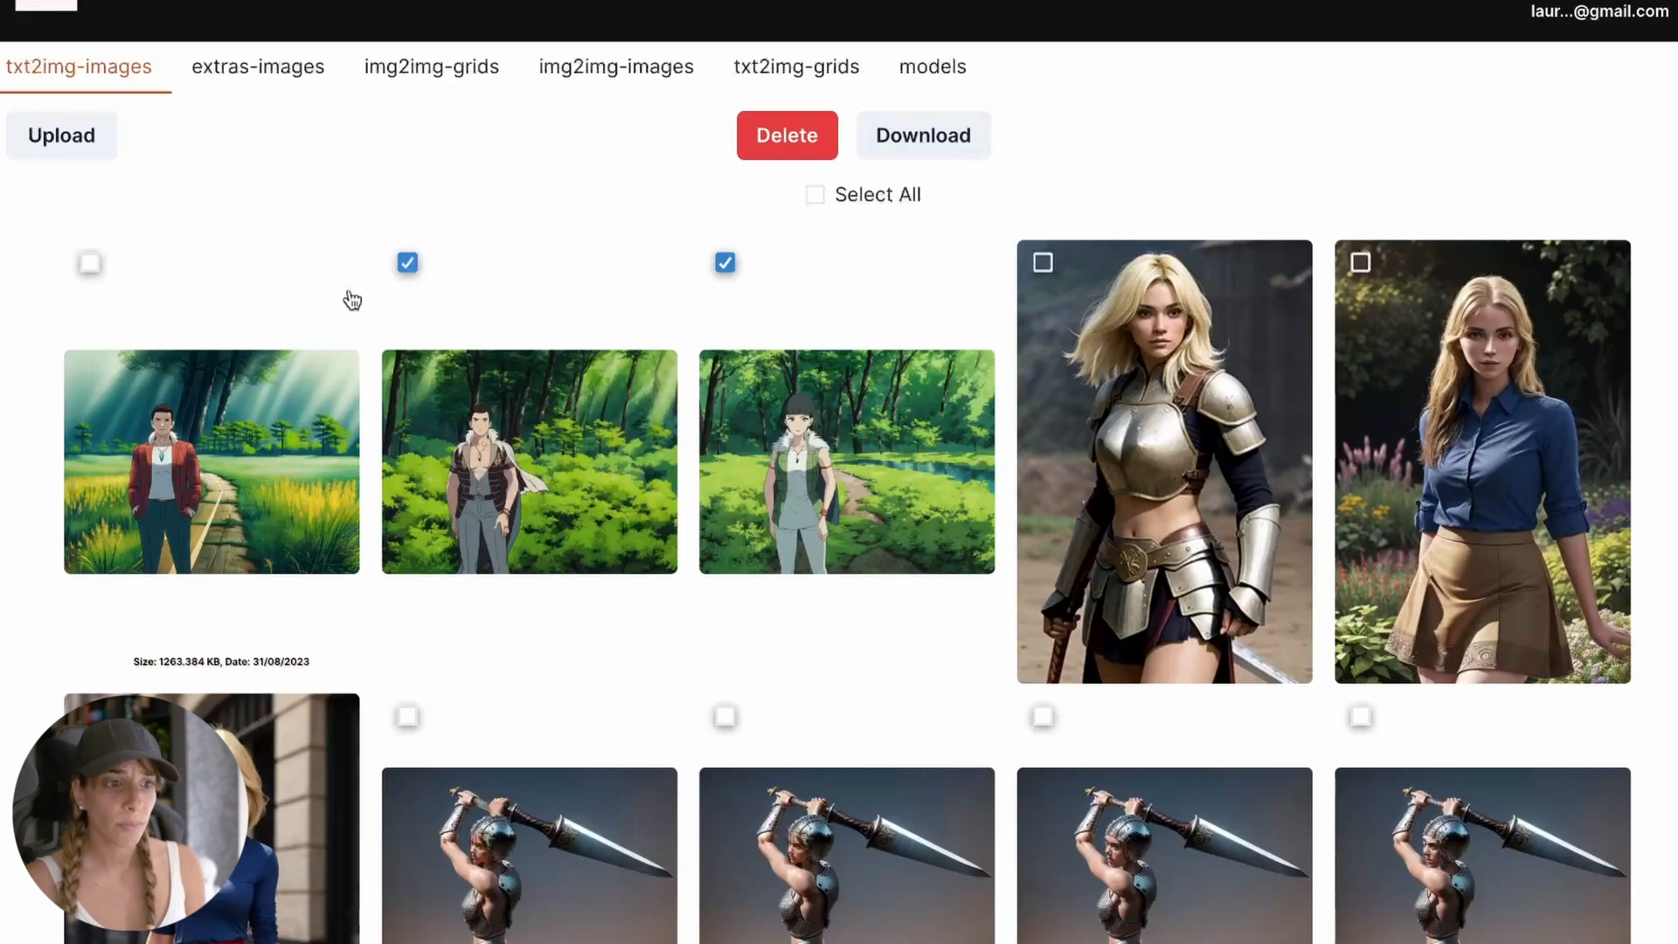
{"action": "scroll", "coordinate": [956, 429], "scroll_direction": "down", "scroll_amount": 1}
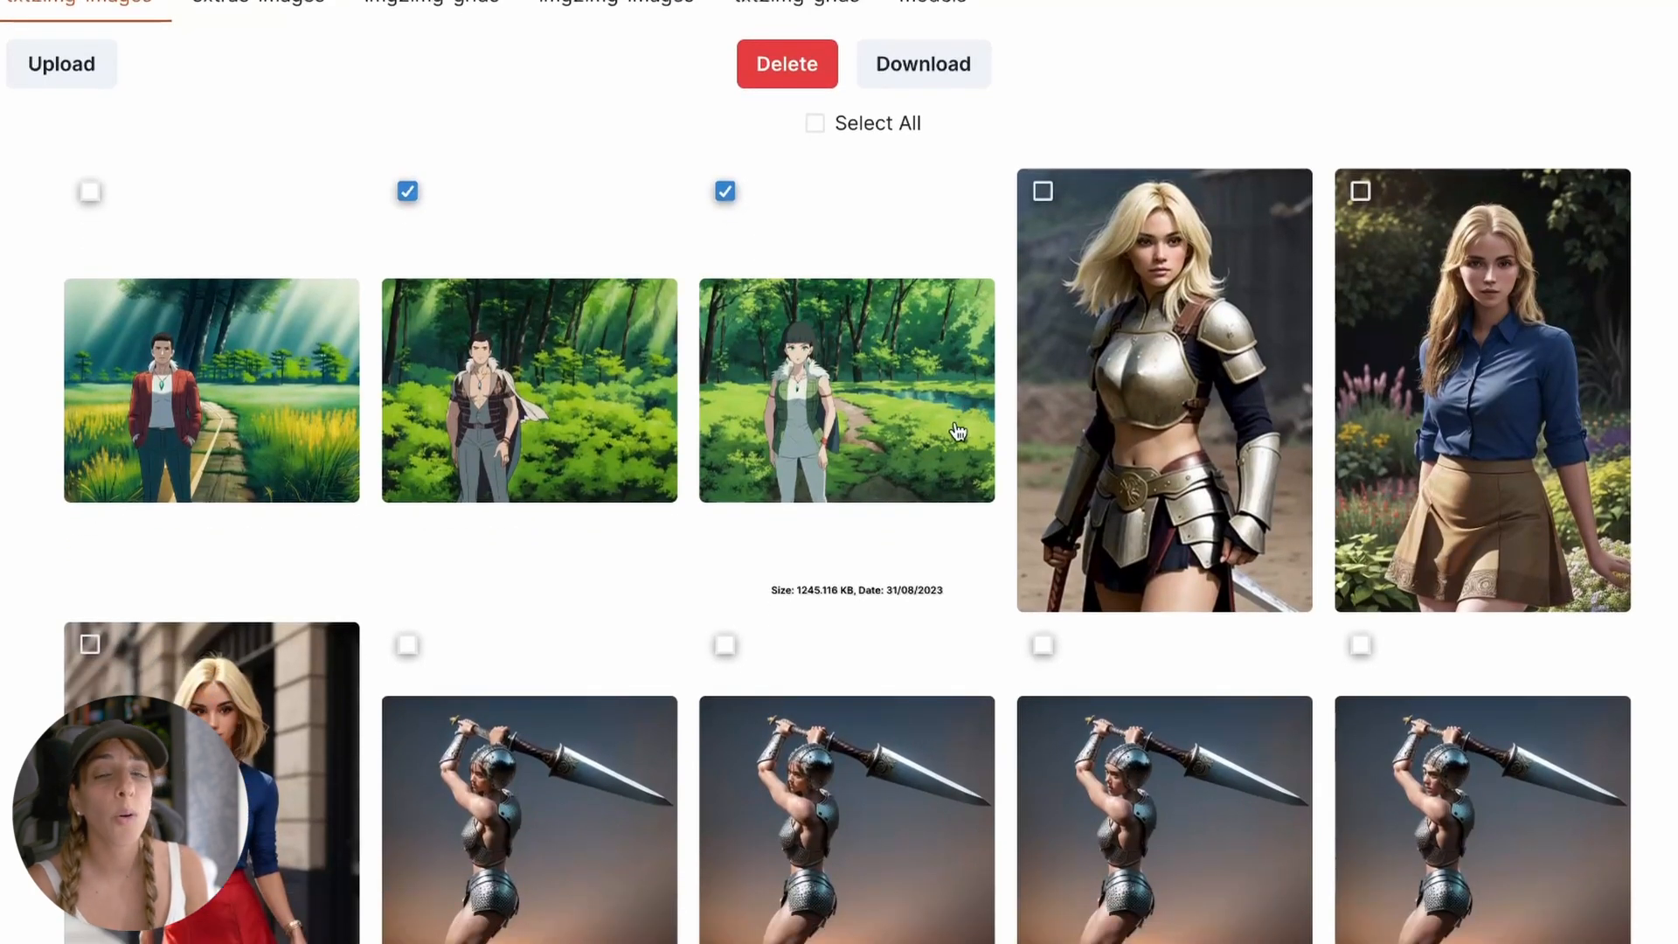
Open the upload option for the txt2img-images folder.
{"action": "scroll", "coordinate": [948, 528], "scroll_direction": "up", "scroll_amount": 2}
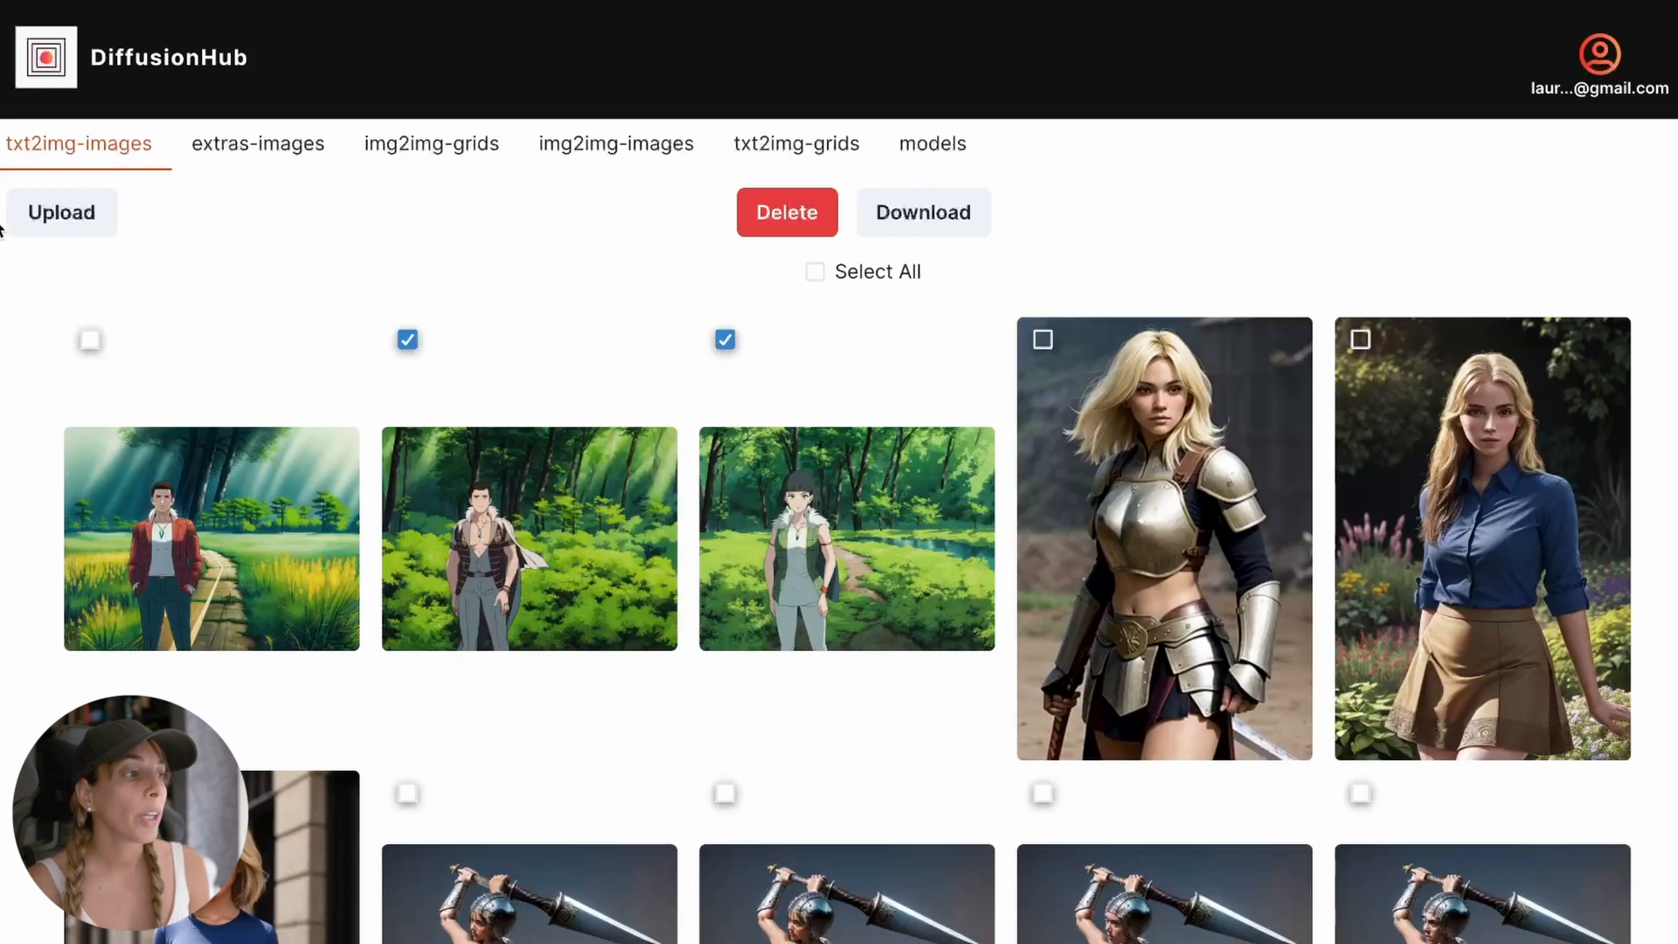
{"action": "left_click", "coordinate": [61, 213]}
{"action": "left_click", "coordinate": [320, 355]}
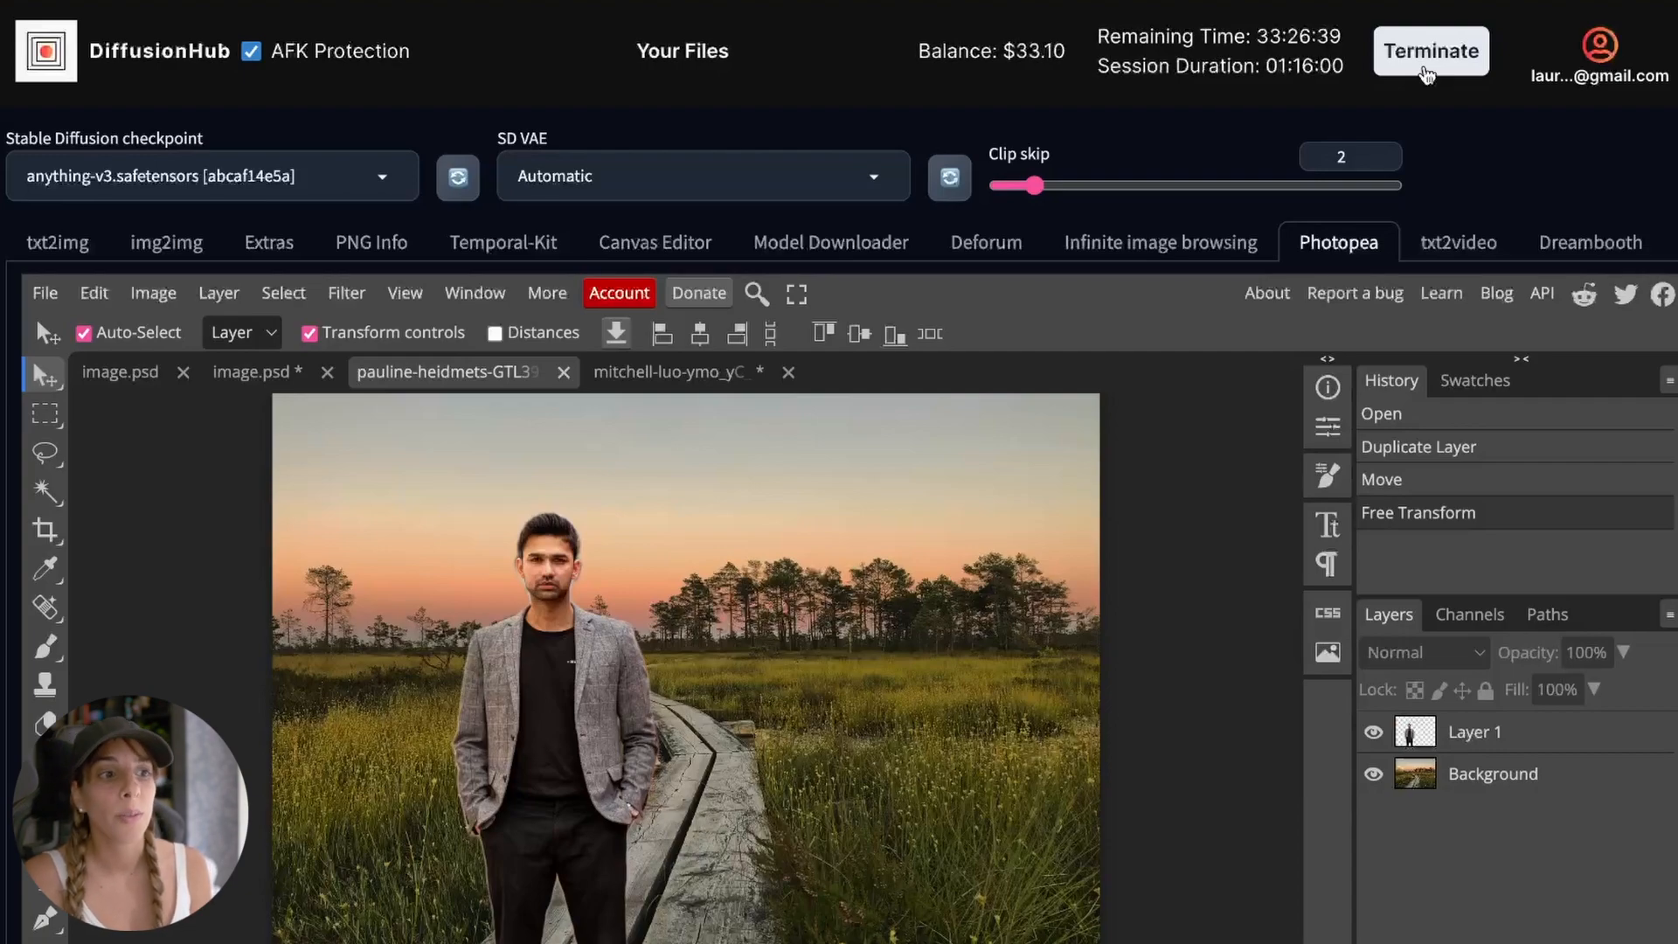
Terminate the running DiffusionHub session, agreeing to close it.
{"action": "left_click", "coordinate": [1425, 69]}
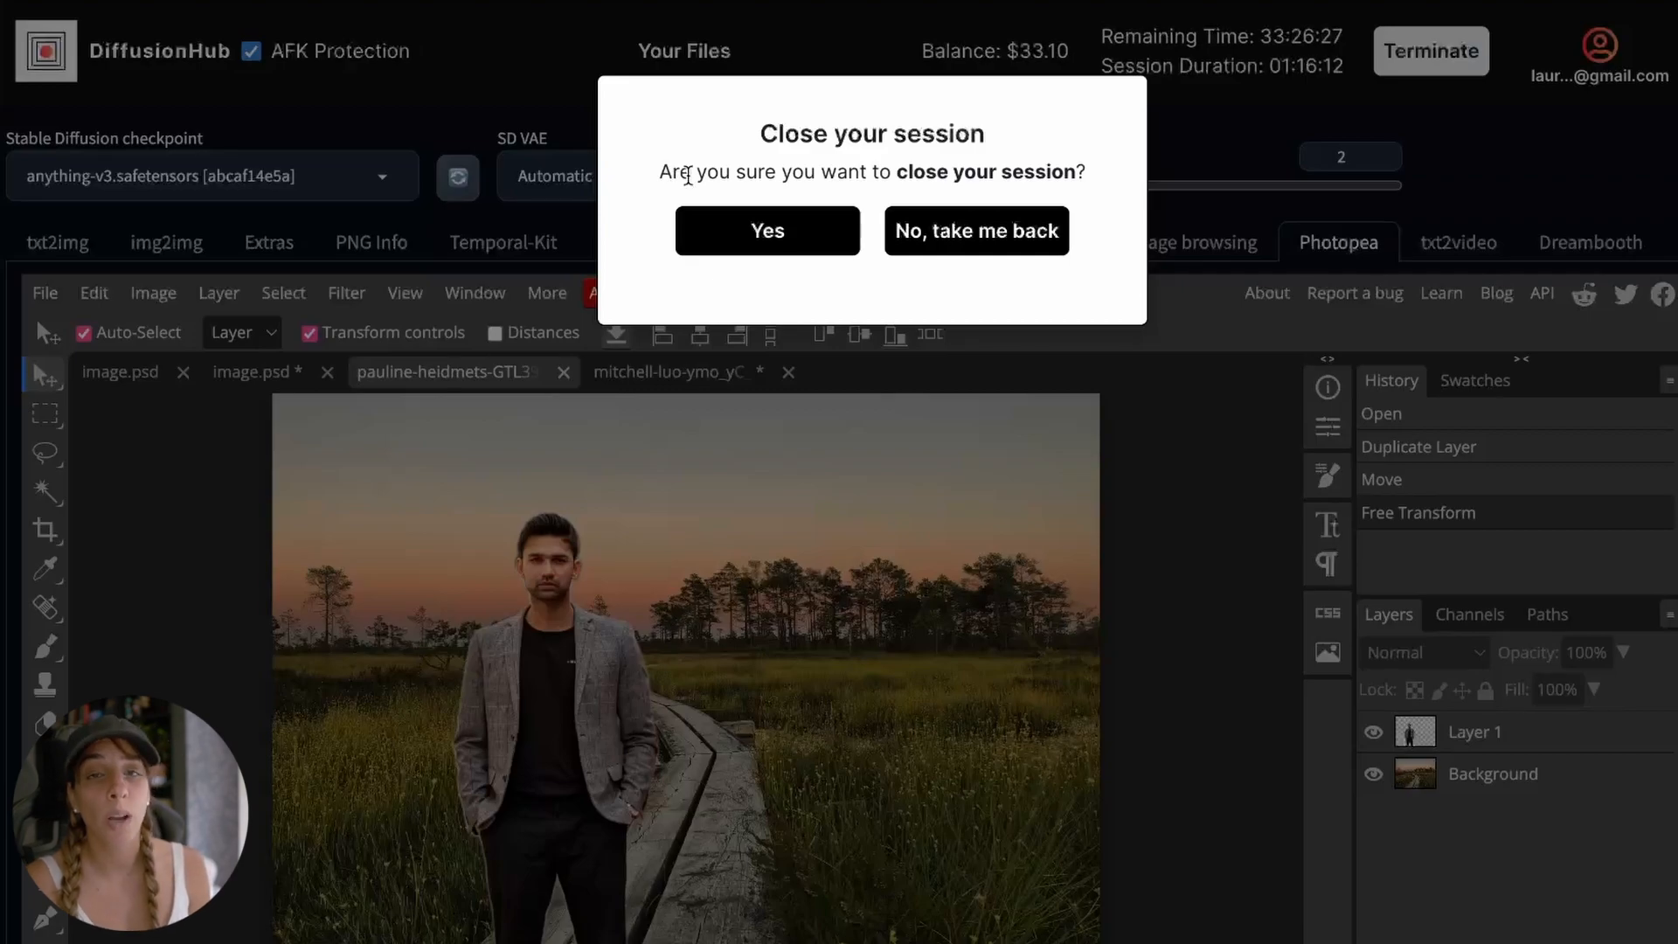
{"action": "left_click", "coordinate": [740, 232]}
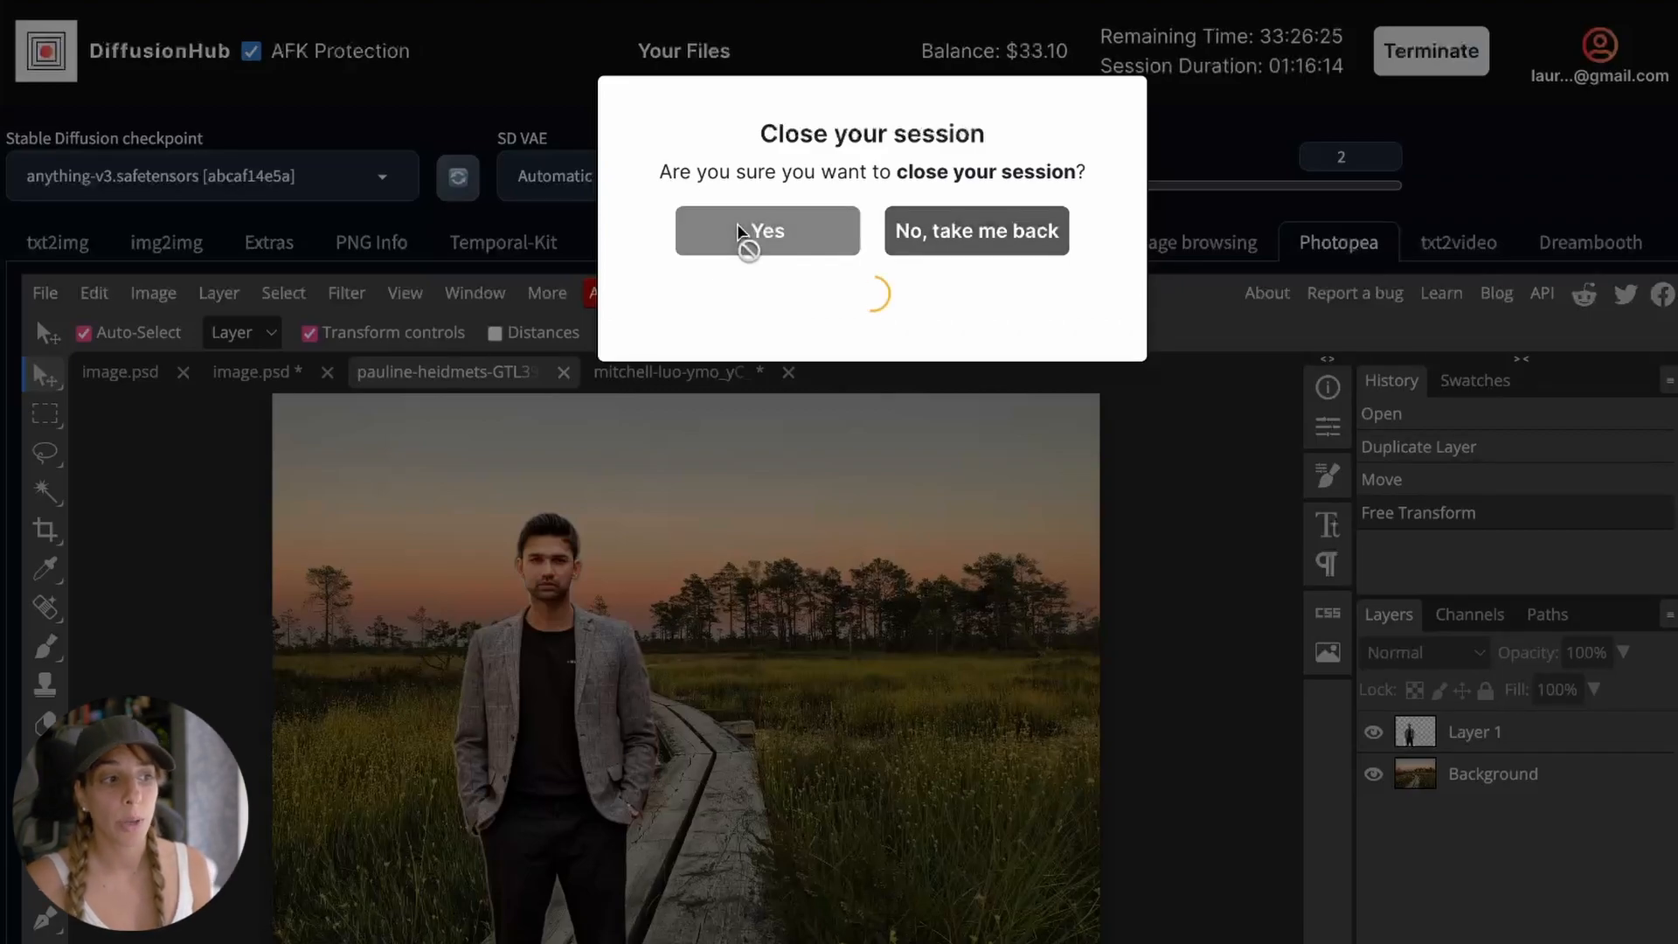